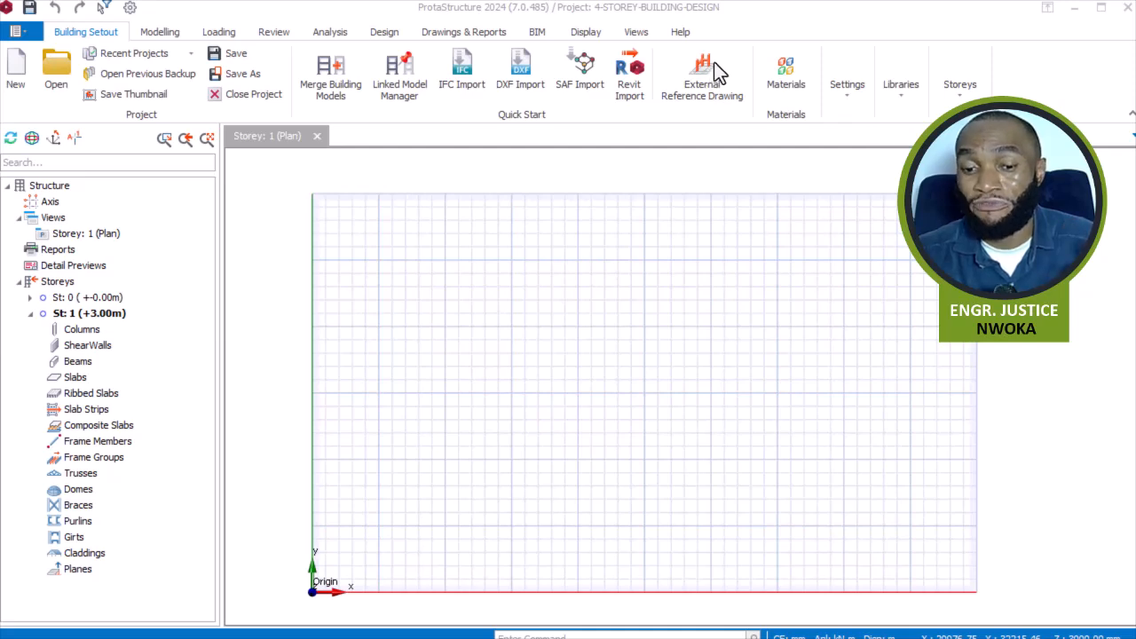
# - Add the 4 STOREY BUILDING DESIGN DXF file from the EKIDEL BUILDING DESIGNS documents folder as an external reference drawing for storey 1
pyautogui.click(731, 22)
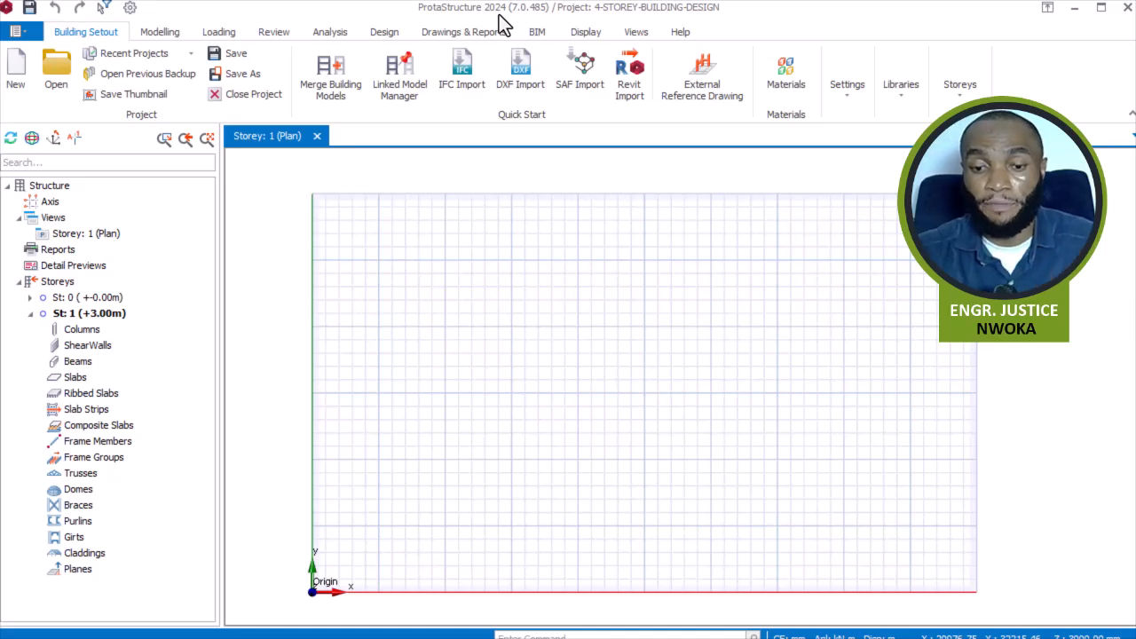
pyautogui.click(707, 76)
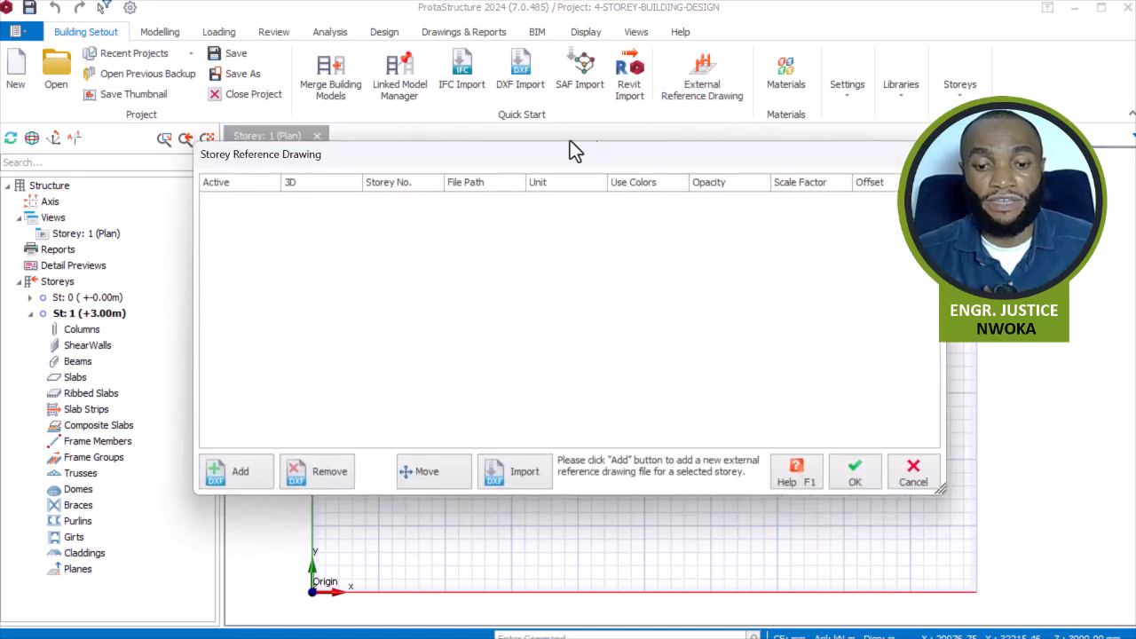
pyautogui.click(234, 475)
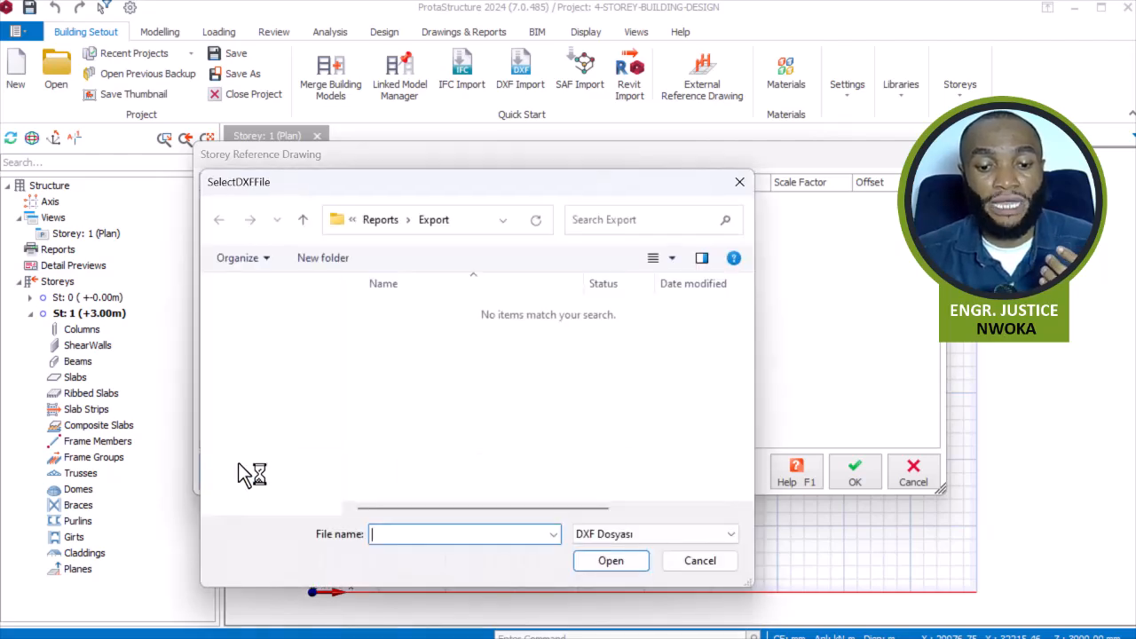
pyautogui.moveTo(435, 183); pyautogui.dragTo(418, 64)
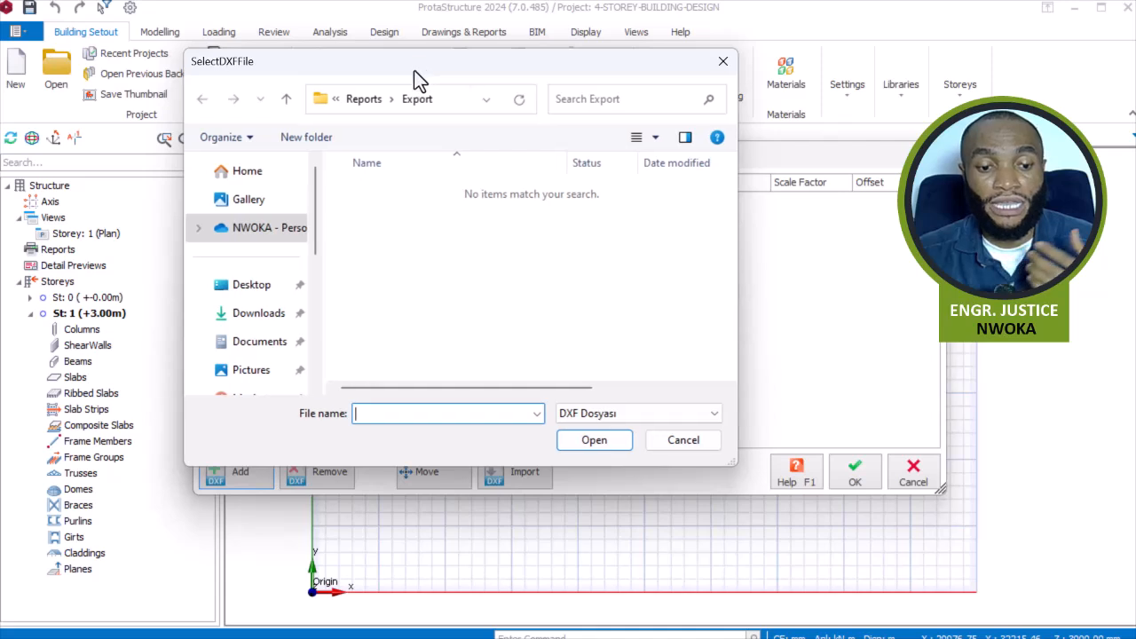
pyautogui.click(251, 346)
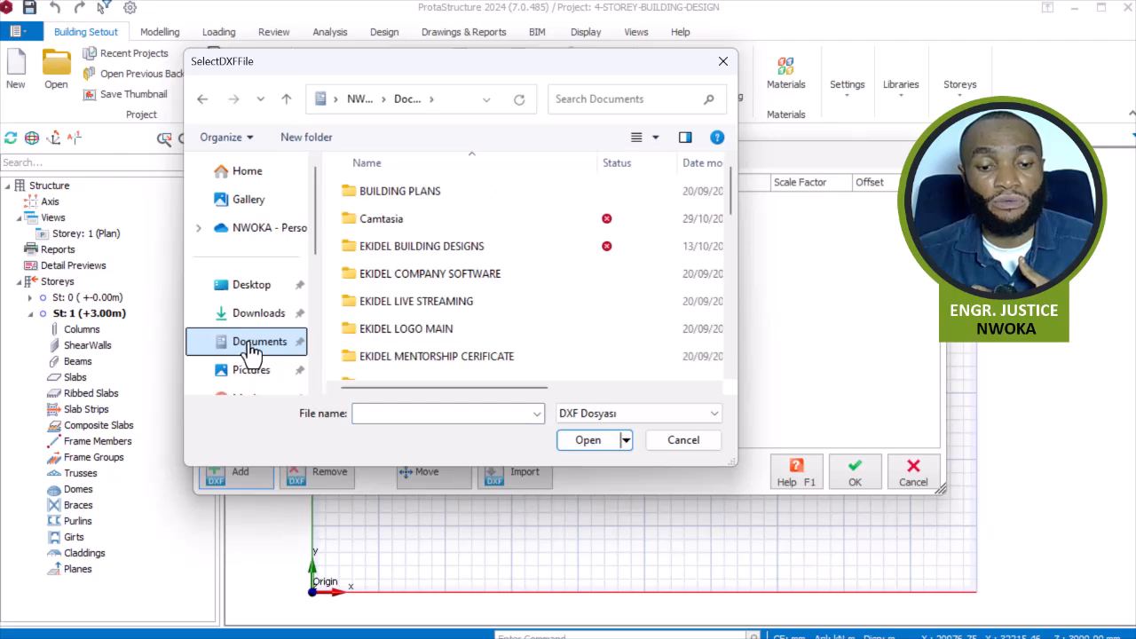
pyautogui.doubleClick(445, 248)
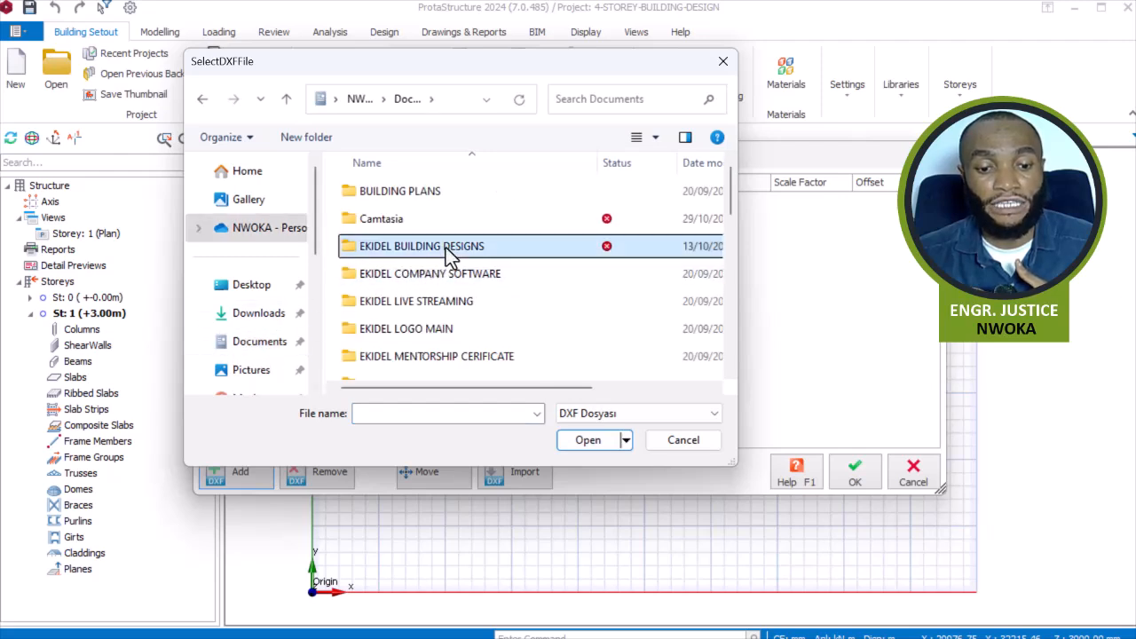
pyautogui.doubleClick(419, 248)
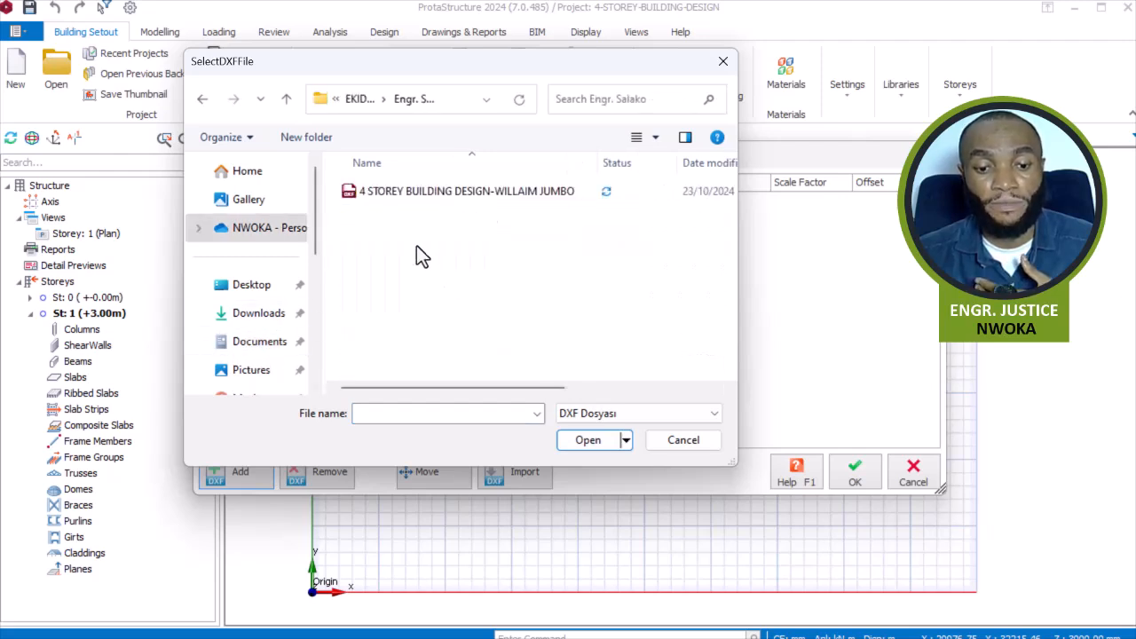
pyautogui.click(419, 196)
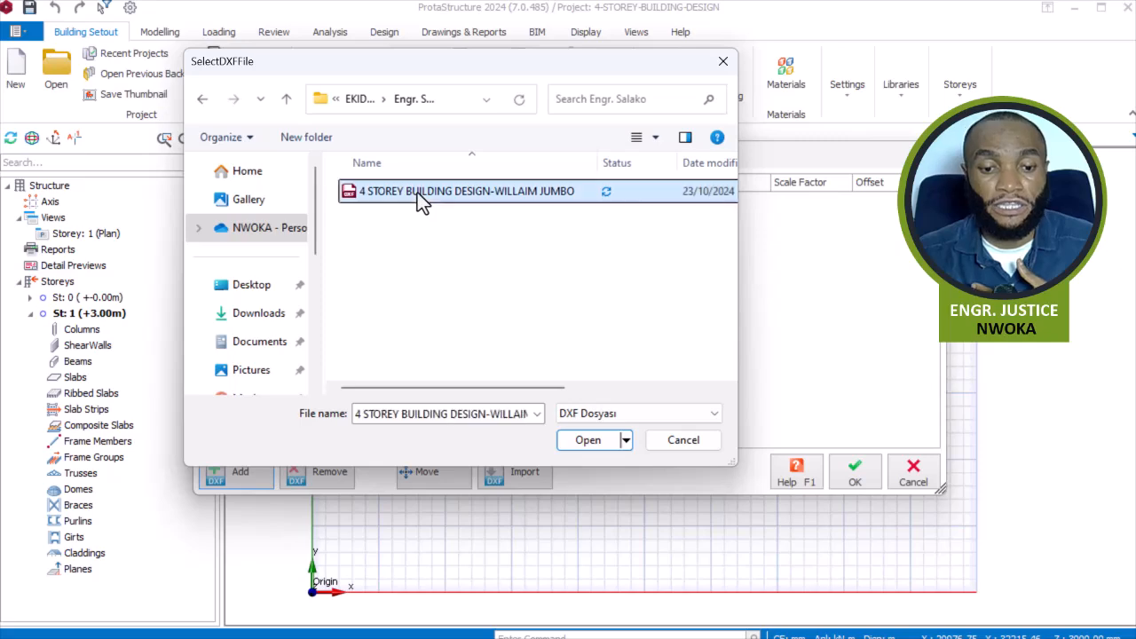
pyautogui.click(582, 441)
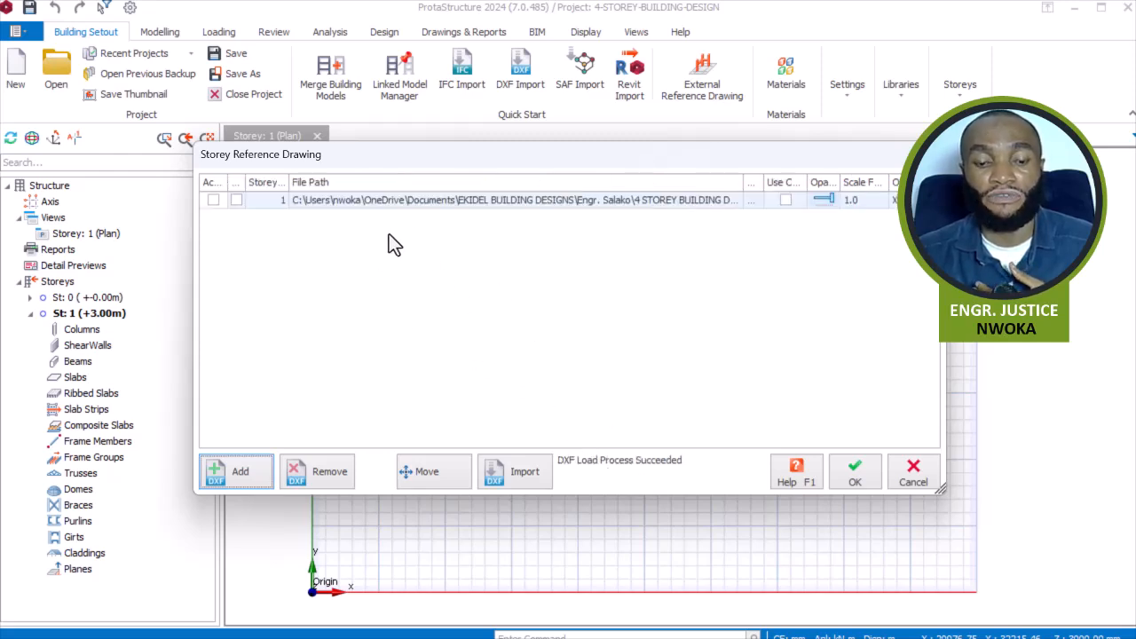
# - Activate the added DXF reference drawing for storey 1 and check its floor plan against the grid
pyautogui.moveTo(463, 158)
pyautogui.mouseDown()
pyautogui.moveTo(519, 374)
pyautogui.moveTo(938, 381)
pyautogui.moveTo(480, 235)
pyautogui.mouseUp()
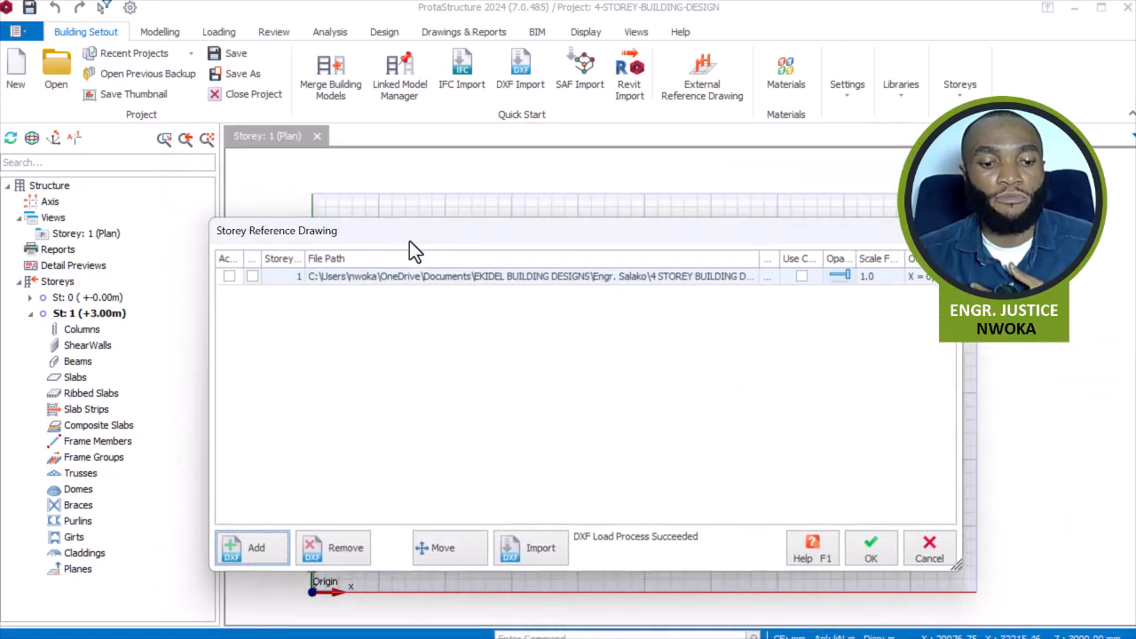
pyautogui.click(230, 276)
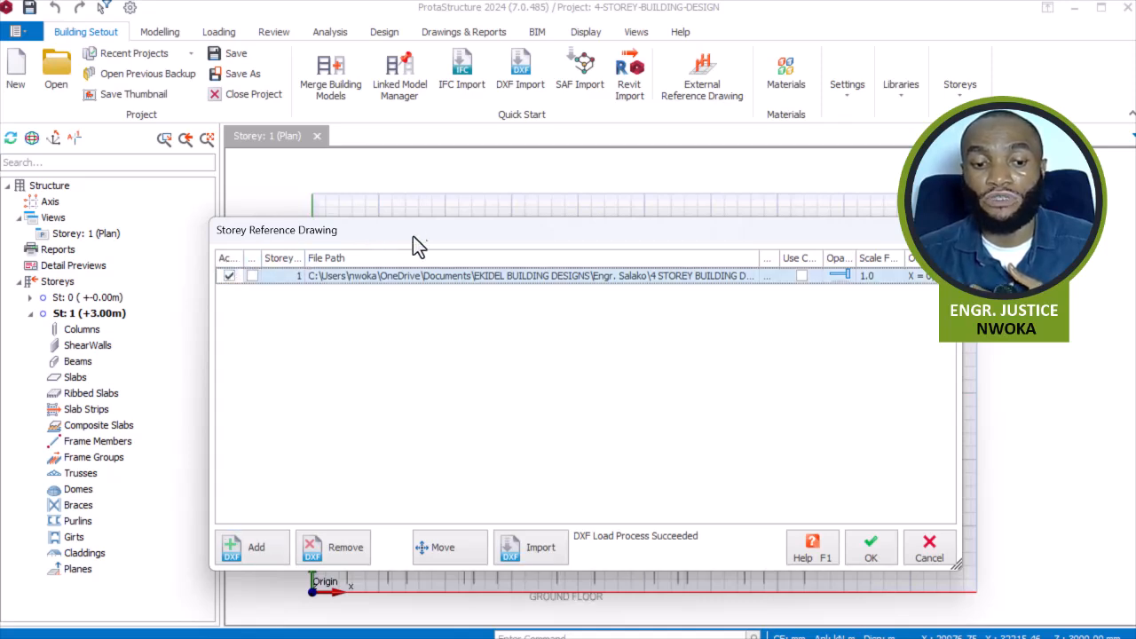
pyautogui.moveTo(436, 227)
pyautogui.mouseDown()
pyautogui.moveTo(550, 259)
pyautogui.moveTo(888, 315)
pyautogui.moveTo(960, 260)
pyautogui.mouseUp()
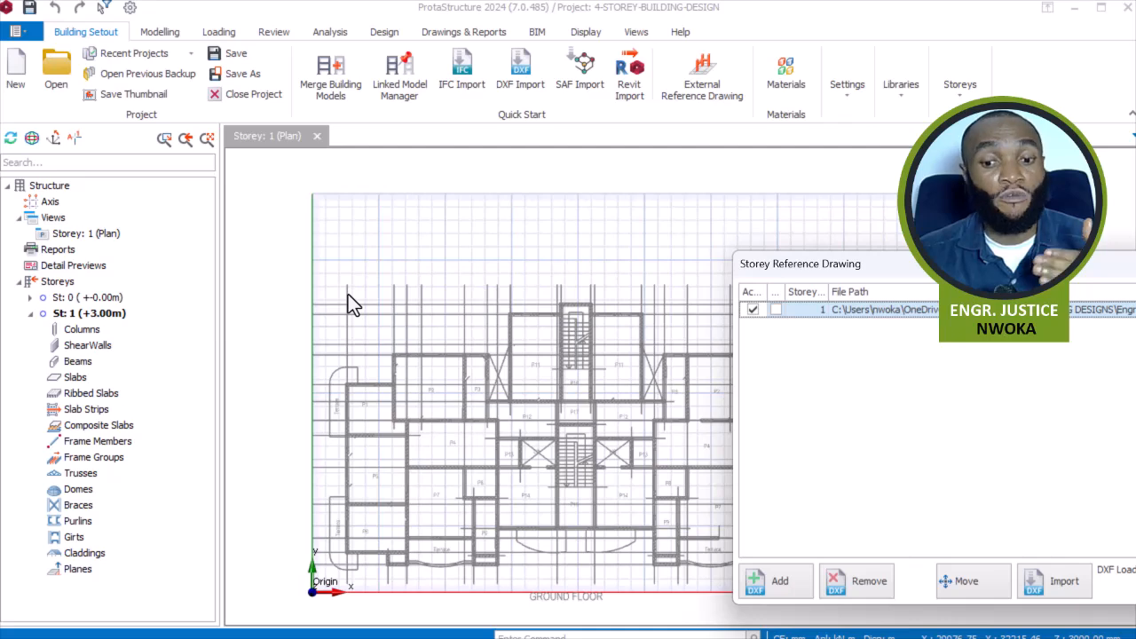
pyautogui.moveTo(907, 270)
pyautogui.mouseDown()
pyautogui.moveTo(421, 209)
pyautogui.moveTo(414, 197)
pyautogui.mouseUp()
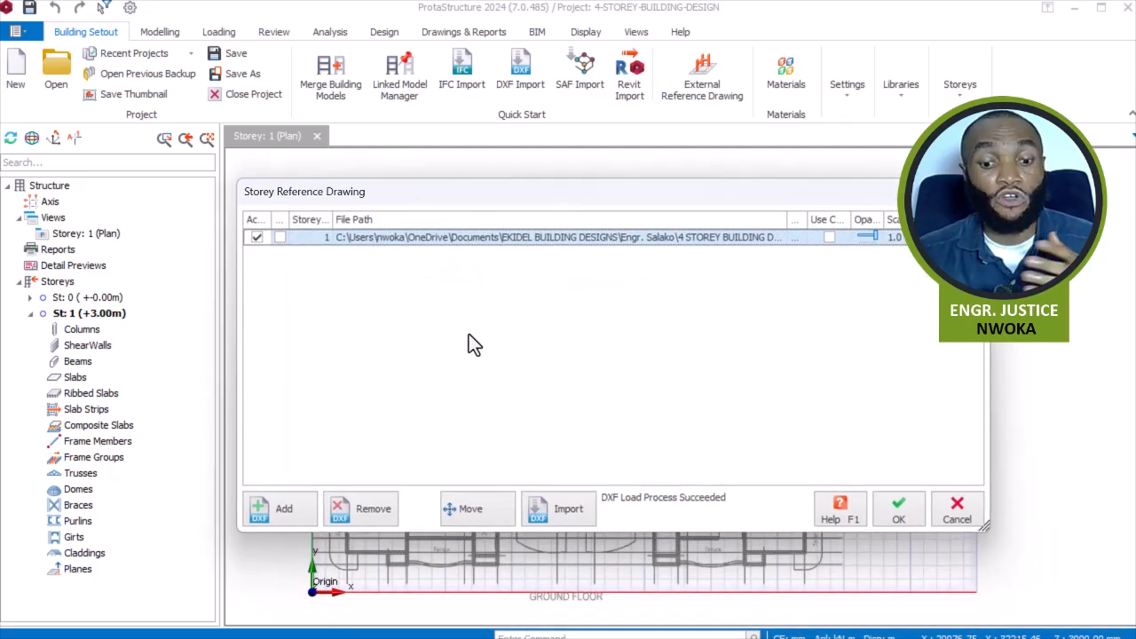
# - Import the grid and column members from the reference drawing's DXF layers into storey 1 and accept the reference drawing settings
pyautogui.click(545, 512)
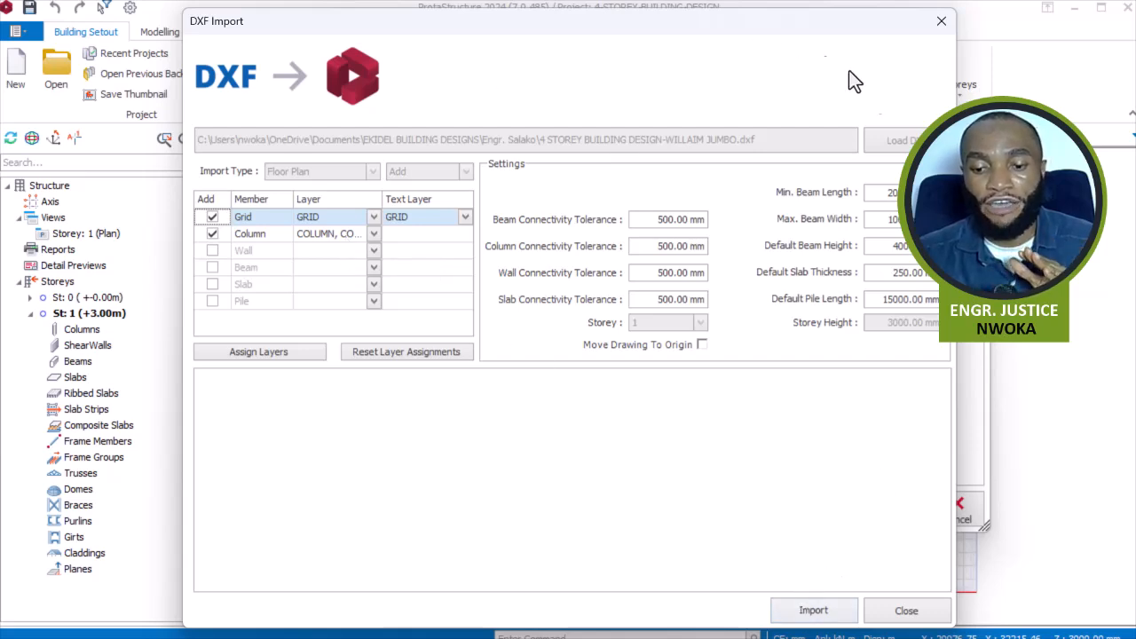
pyautogui.click(817, 611)
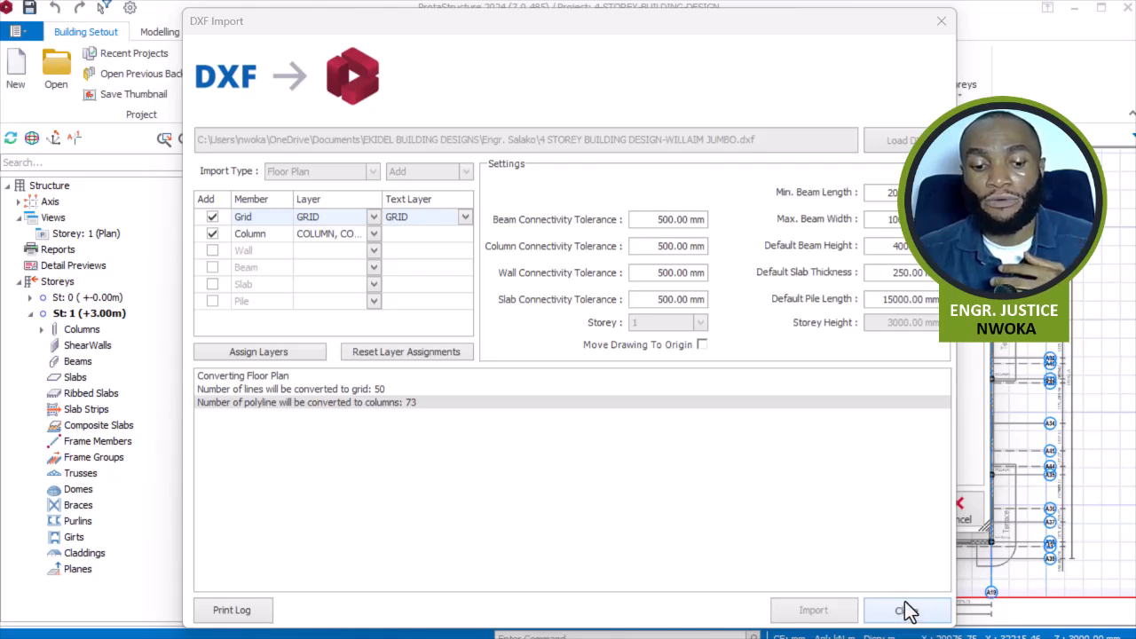
pyautogui.moveTo(714, 33); pyautogui.dragTo(718, 26)
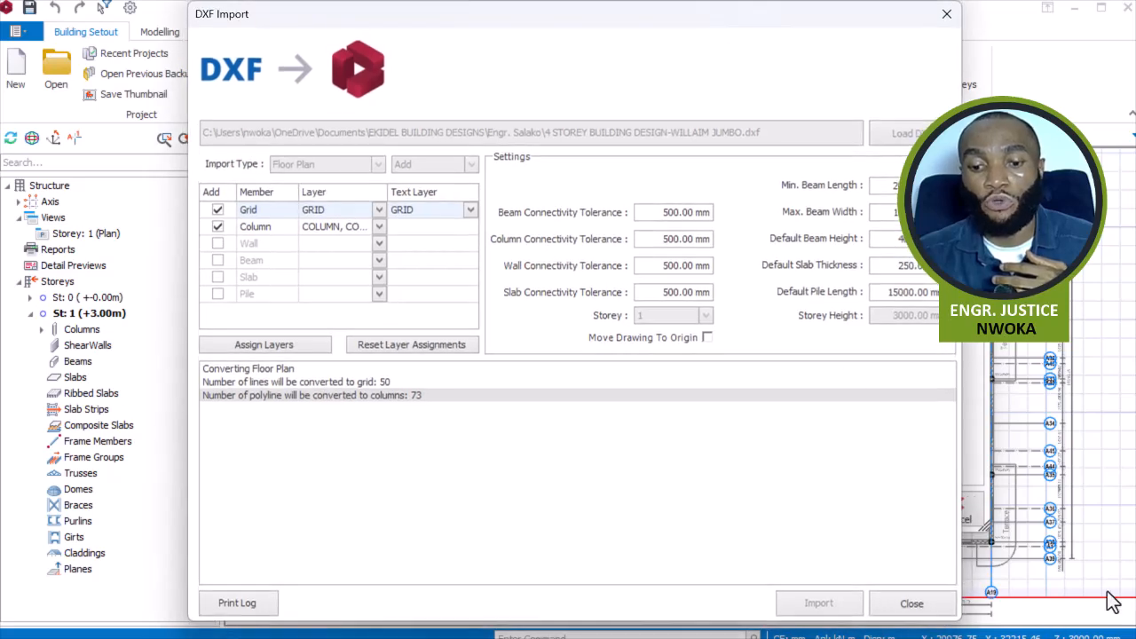
pyautogui.click(913, 605)
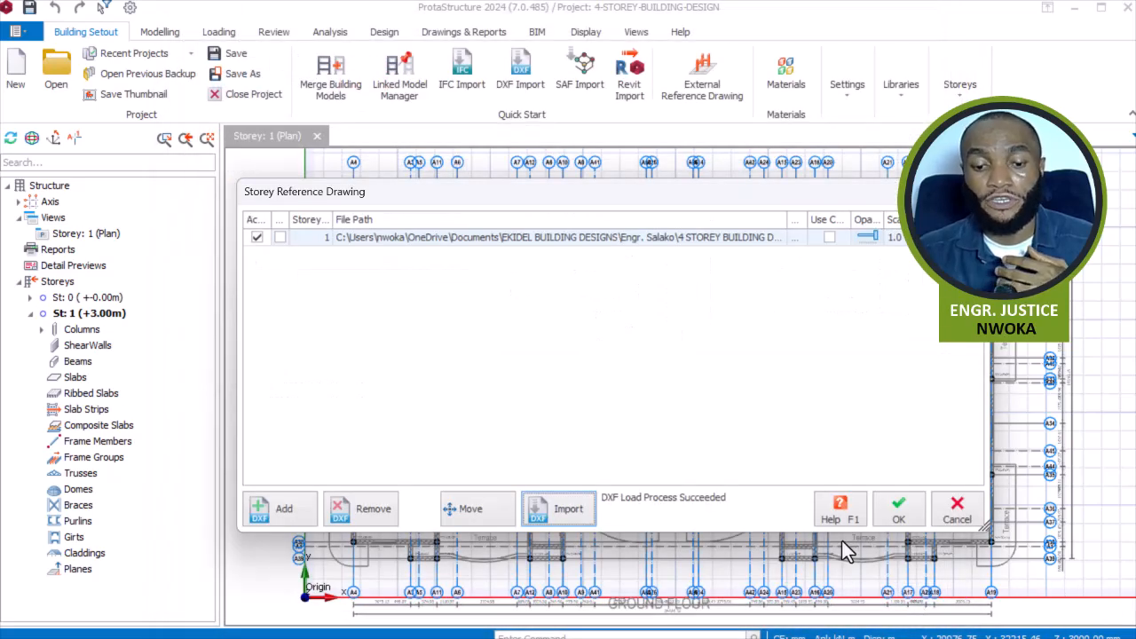
pyautogui.click(900, 511)
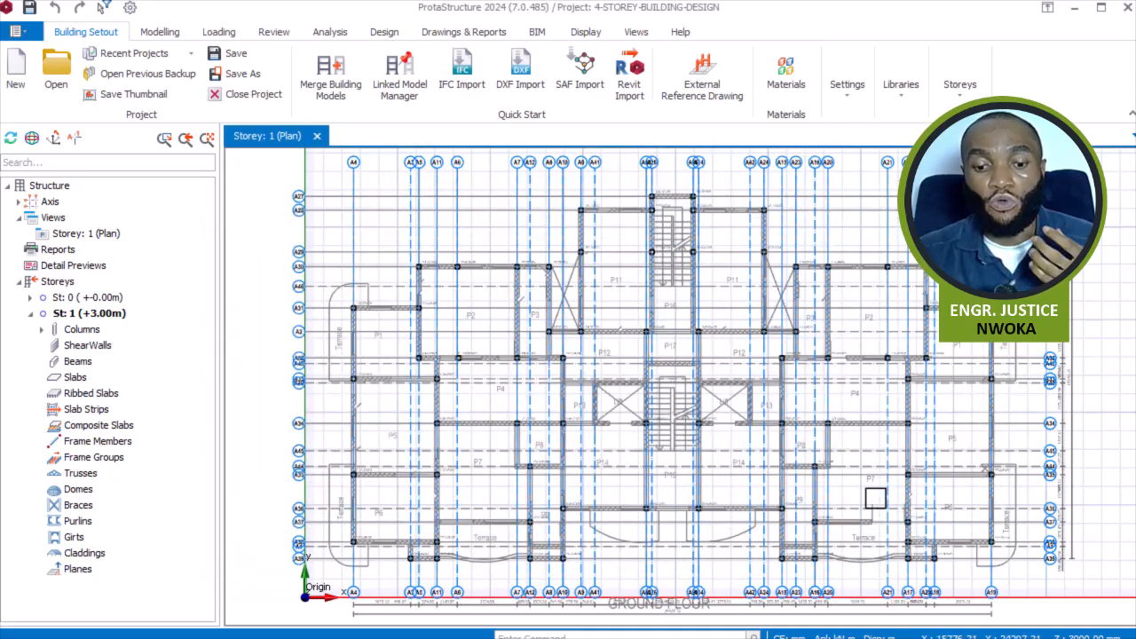
# - Examine the imported axis labels and the column labels and sizes on the storey 1 plan, including the properties of column 1C63
pyautogui.scroll(3, 413, 257)
pyautogui.moveTo(419, 293); pyautogui.dragTo(525, 503, button='middle')
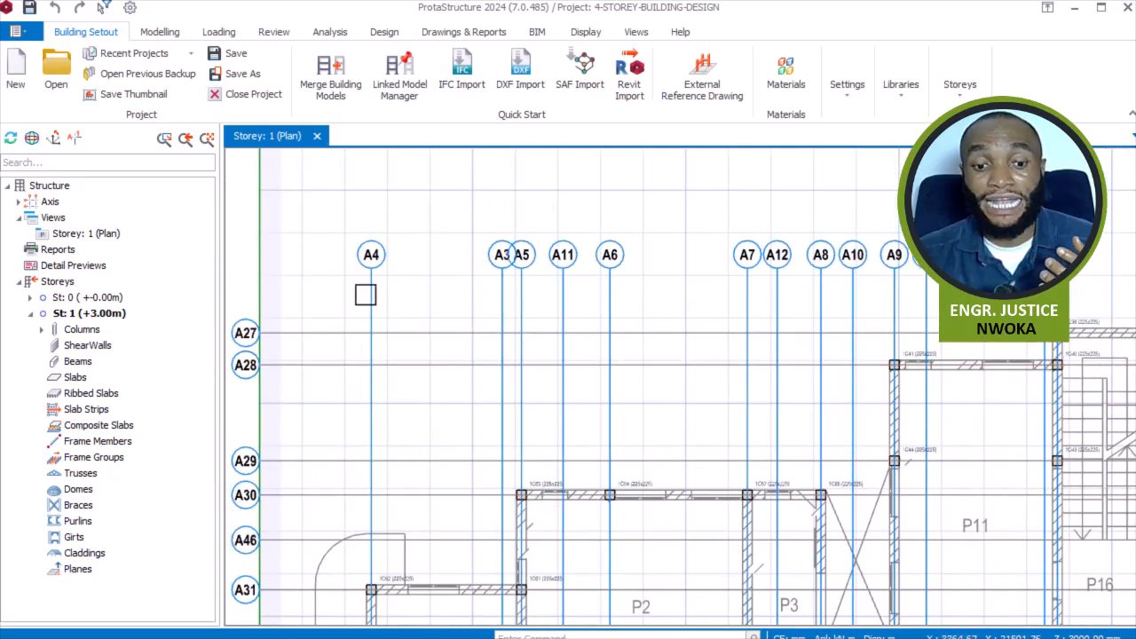
pyautogui.scroll(1, 360, 258)
pyautogui.scroll(-3, 382, 276)
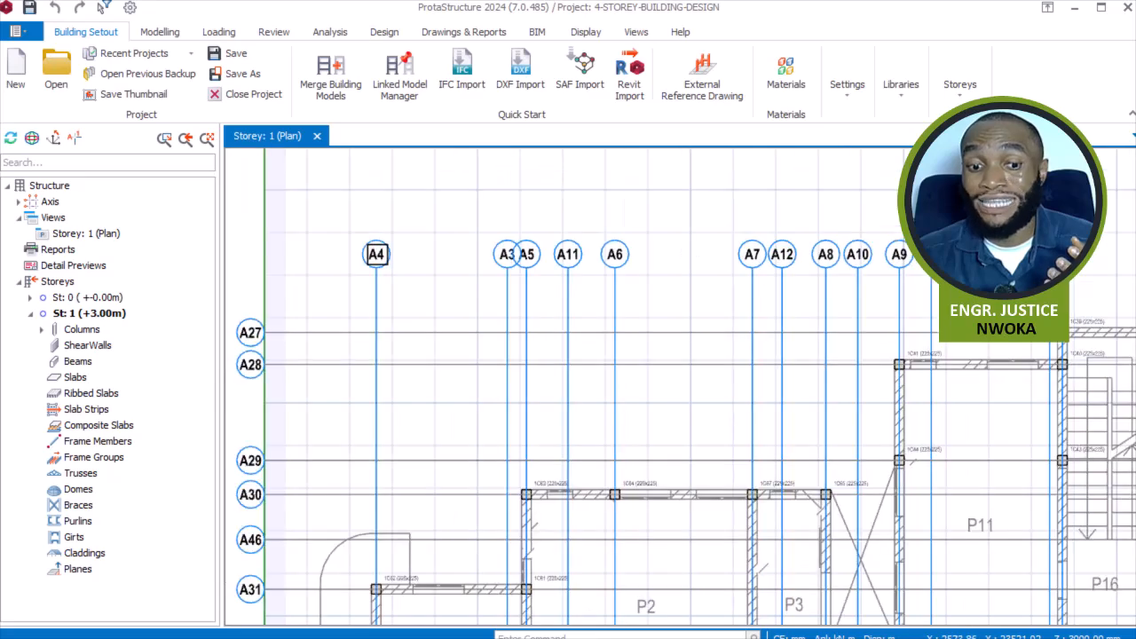
pyautogui.scroll(2, 390, 249)
pyautogui.scroll(-1, 395, 242)
pyautogui.scroll(-1, 545, 363)
pyautogui.scroll(5, 520, 391)
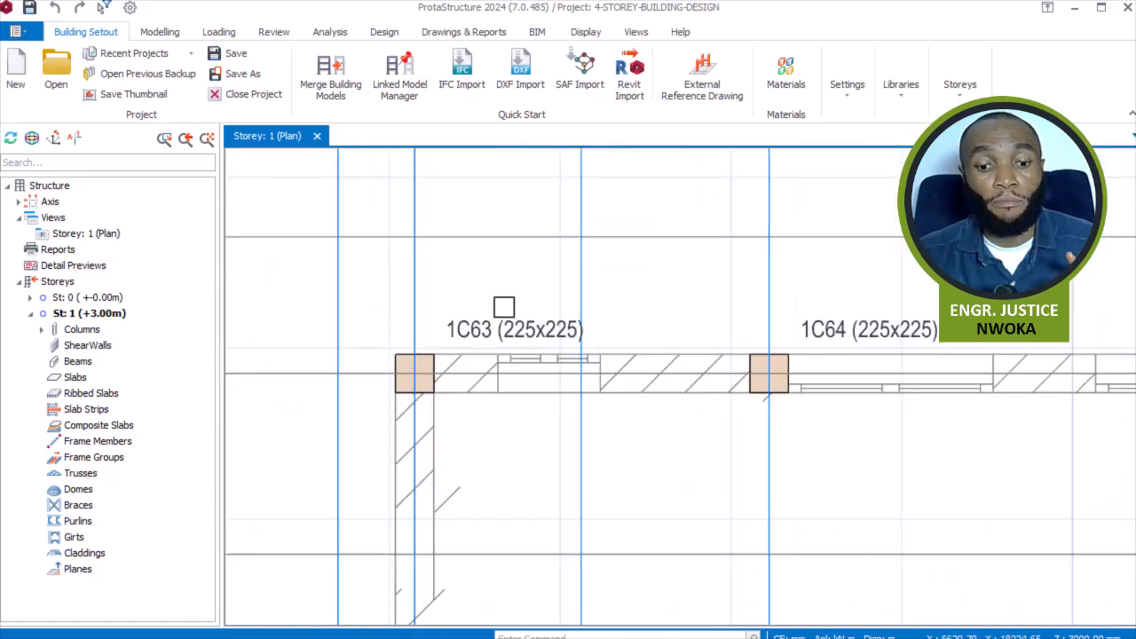
pyautogui.click(475, 330)
pyautogui.scroll(-1, 523, 327)
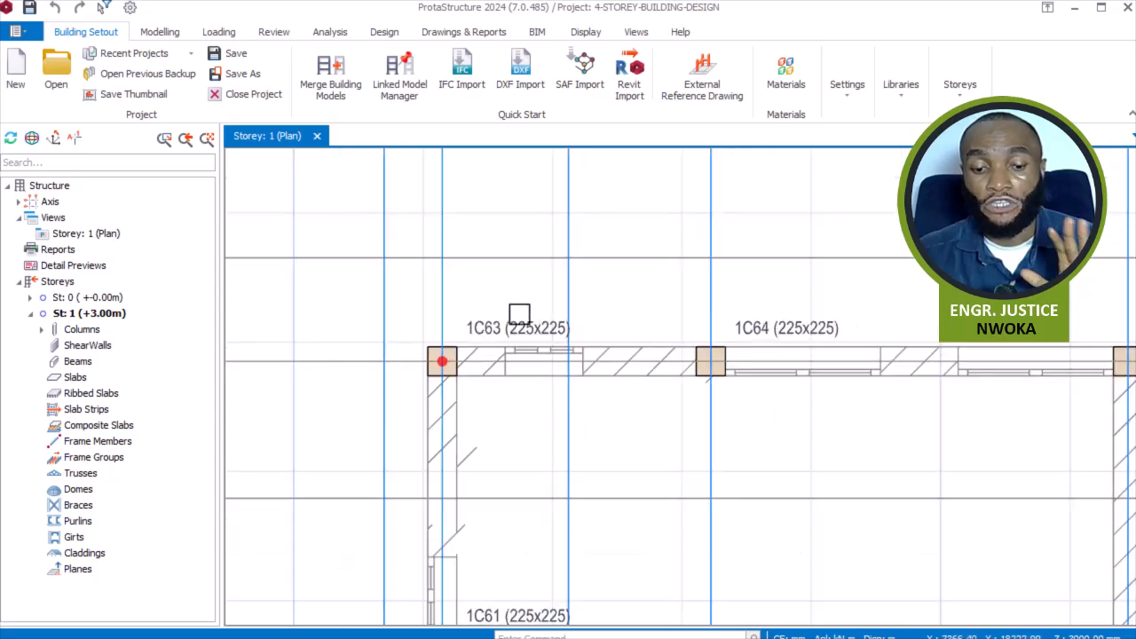
pyautogui.scroll(1, 466, 331)
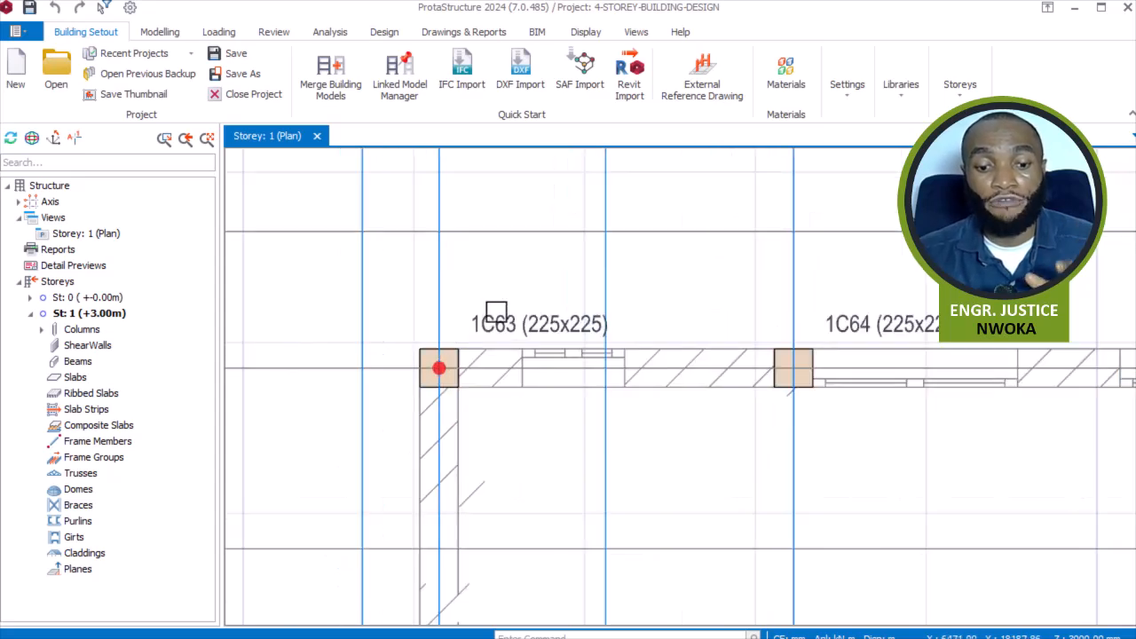
pyautogui.moveTo(496, 315)
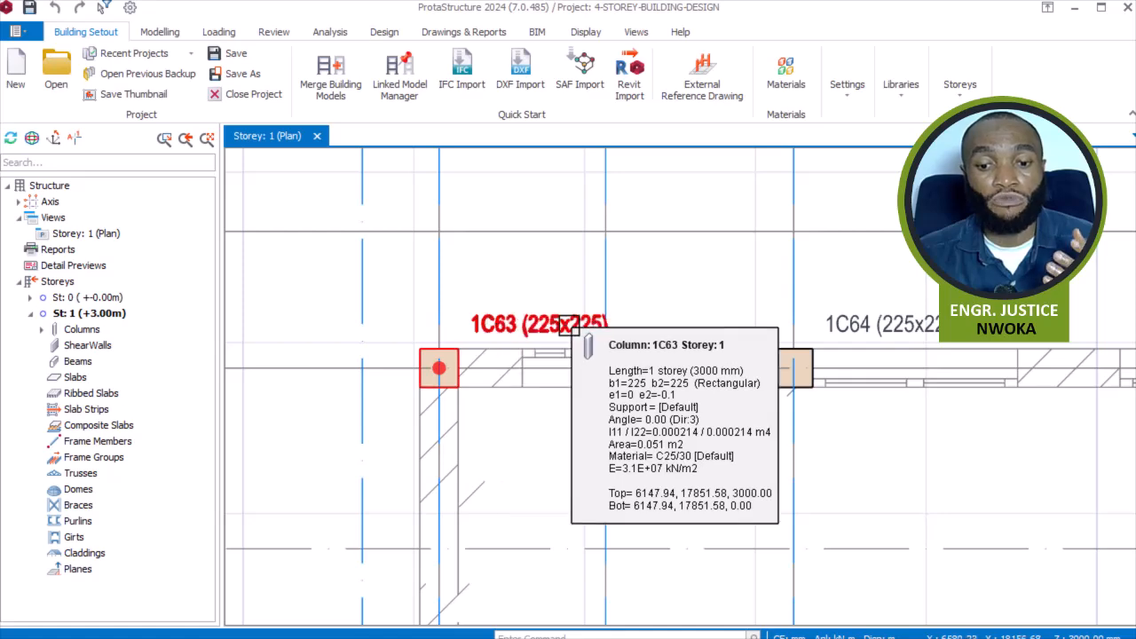
pyautogui.scroll(1, 519, 320)
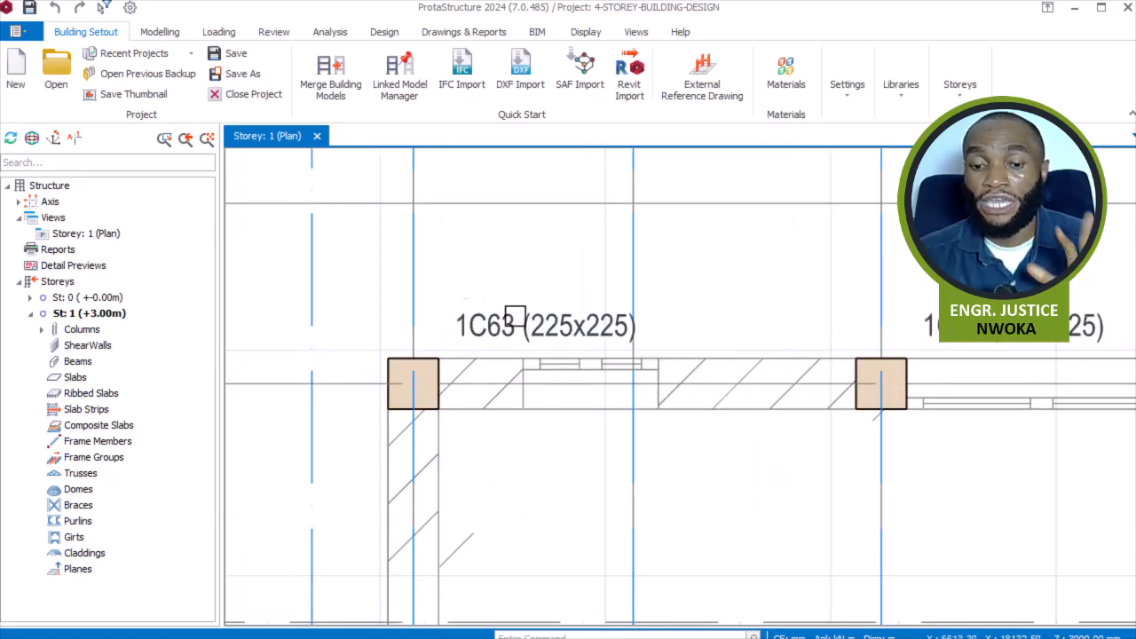
pyautogui.scroll(-3, 519, 321)
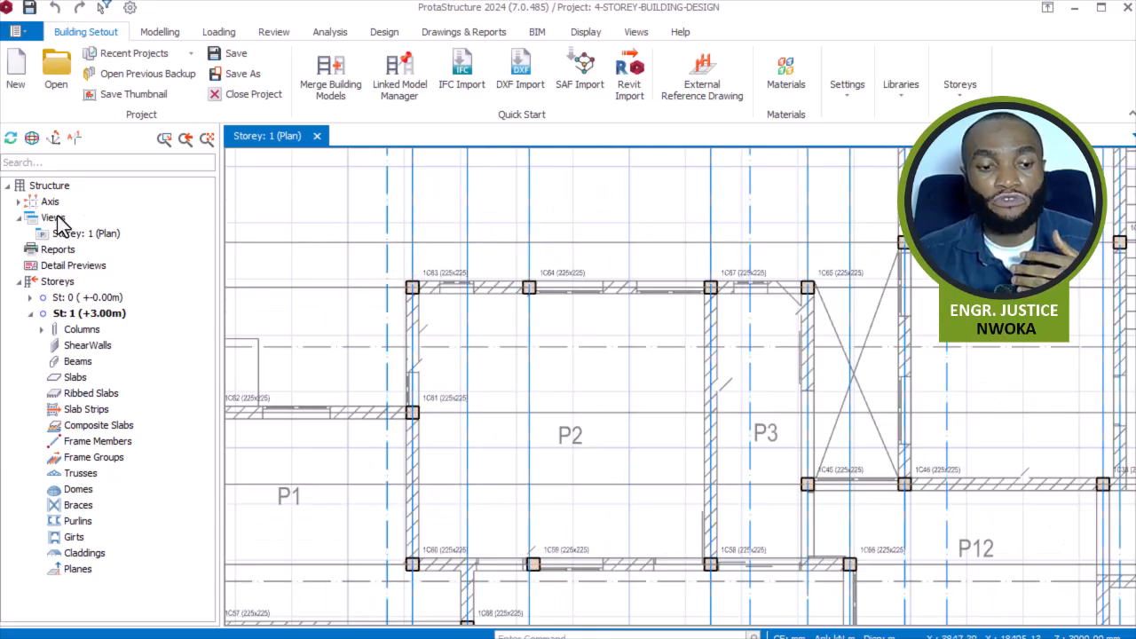
# - Open a 3D Physical Model view and inspect the imported columns and axes from another angle
pyautogui.click(56, 218)
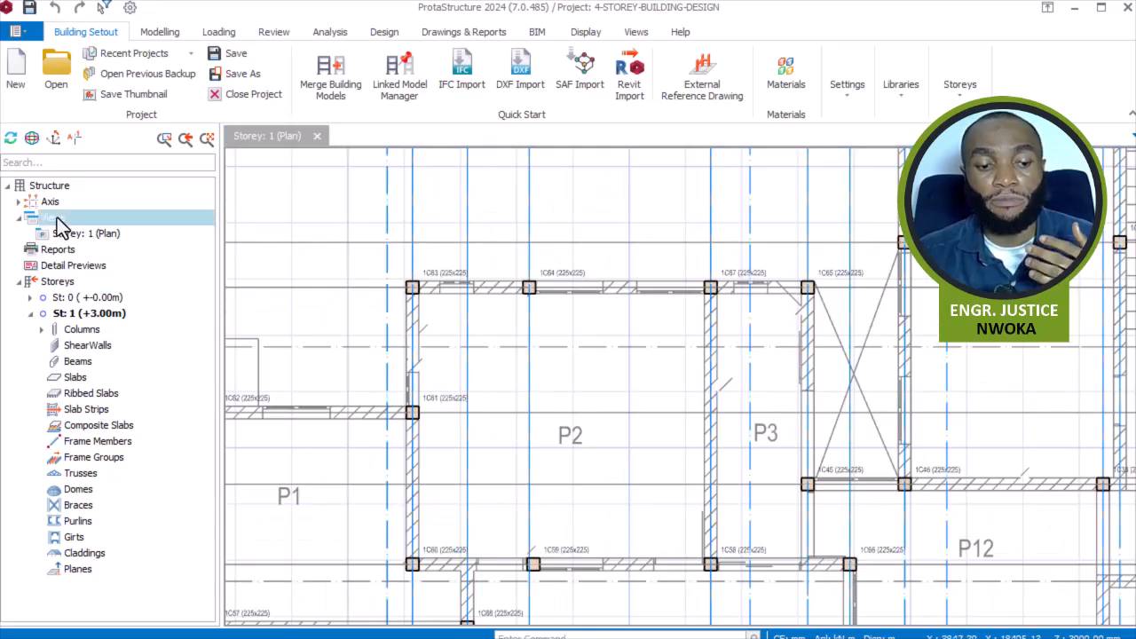
pyautogui.rightClick(56, 218)
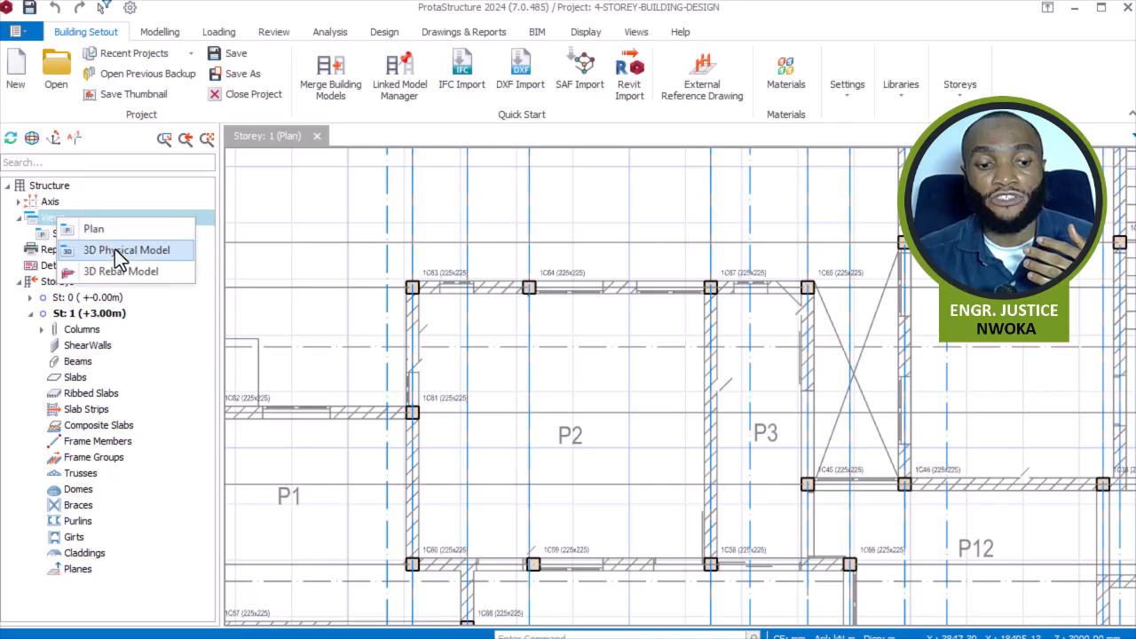
pyautogui.click(115, 249)
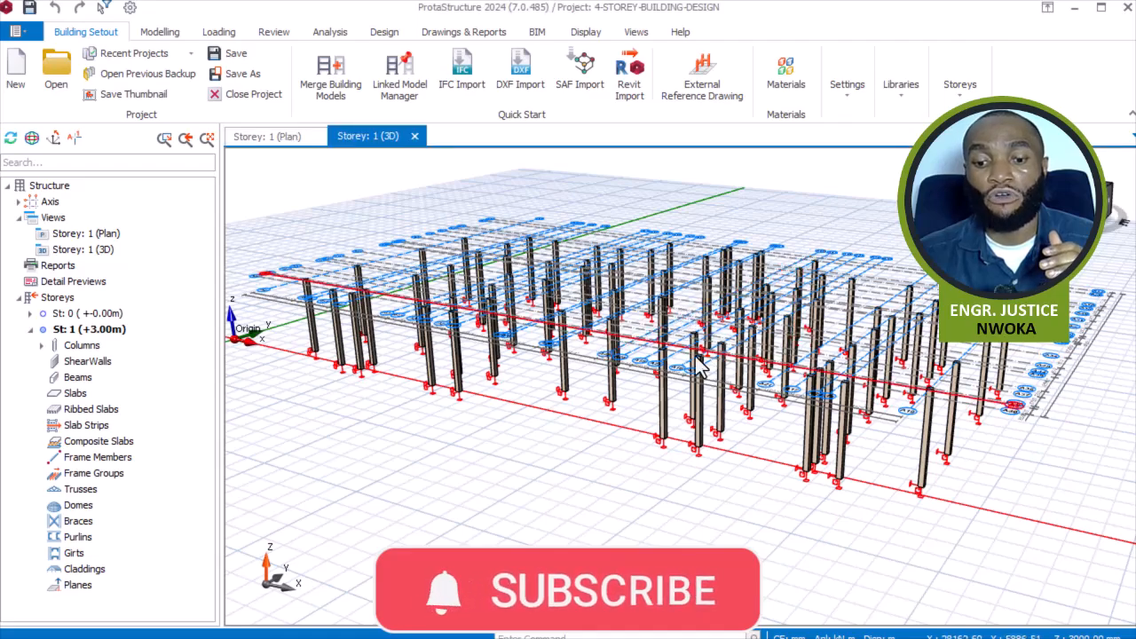
pyautogui.moveTo(675, 360); pyautogui.dragTo(803, 378, button='middle')
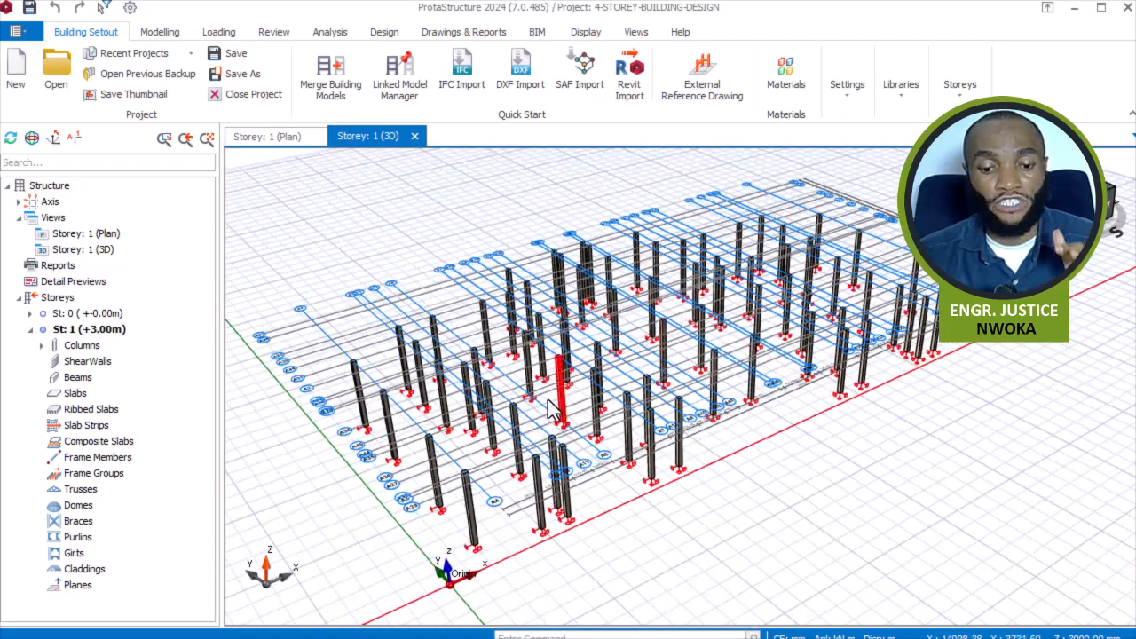
pyautogui.scroll(4, 548, 401)
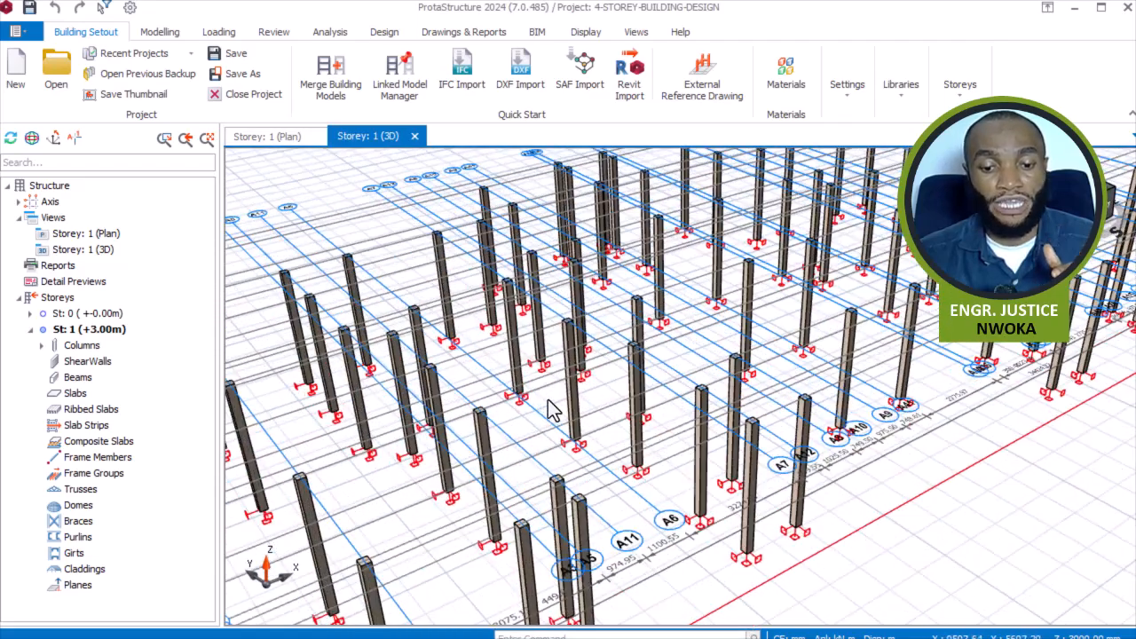
# - Start inserting a normal RC beam in the Storey 1 plan and review its width, depth and eccentricity settings
pyautogui.click(284, 140)
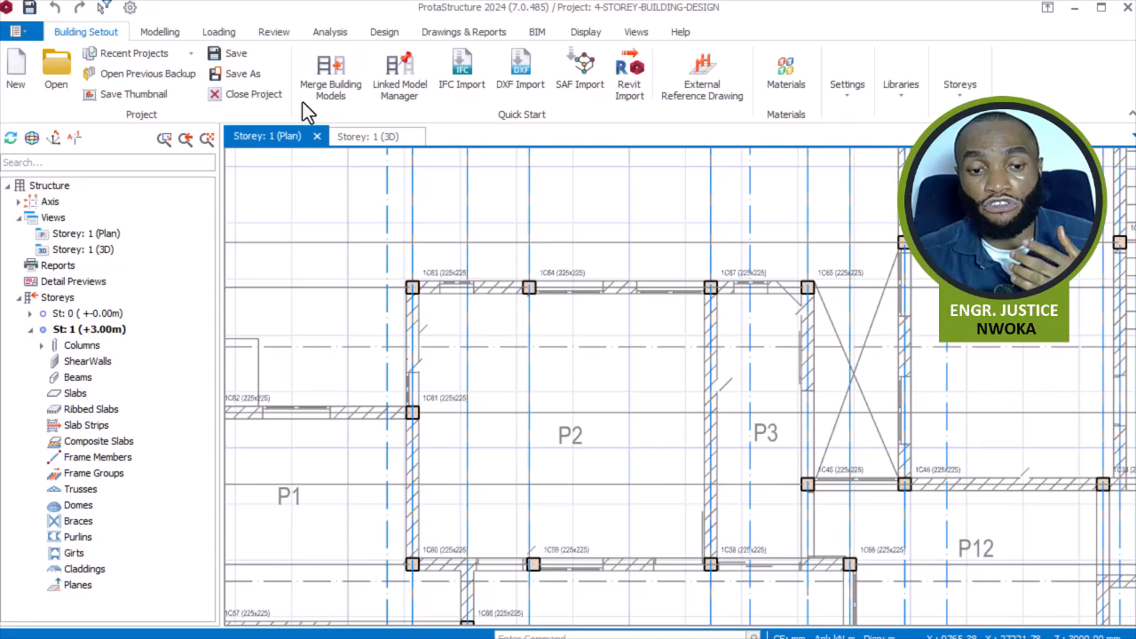
pyautogui.click(166, 34)
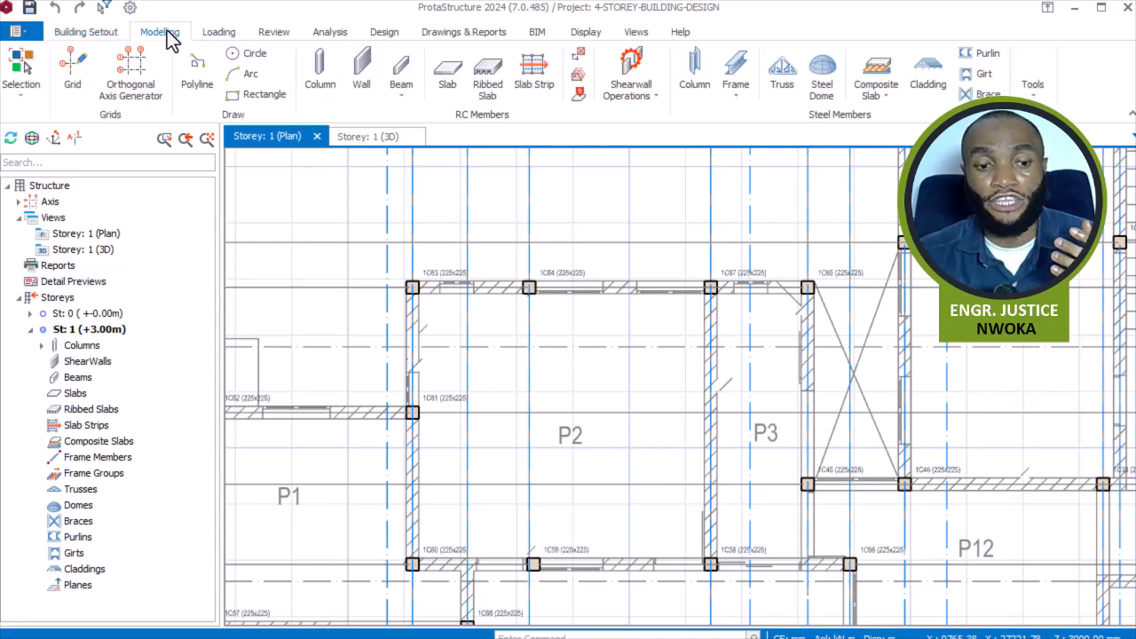
pyautogui.click(404, 76)
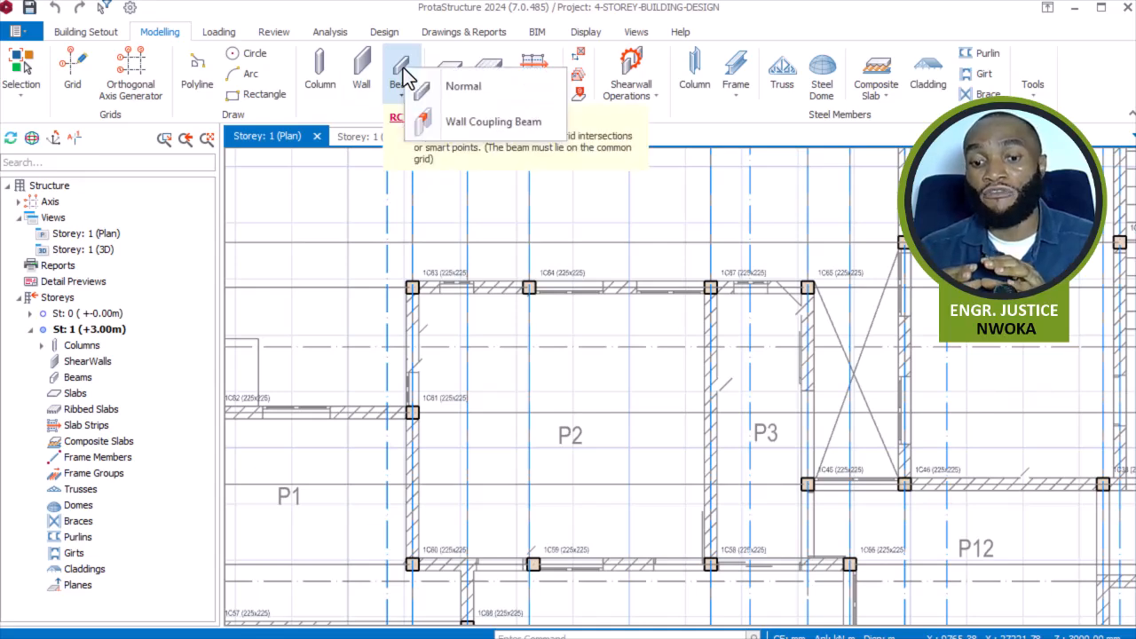
pyautogui.click(464, 87)
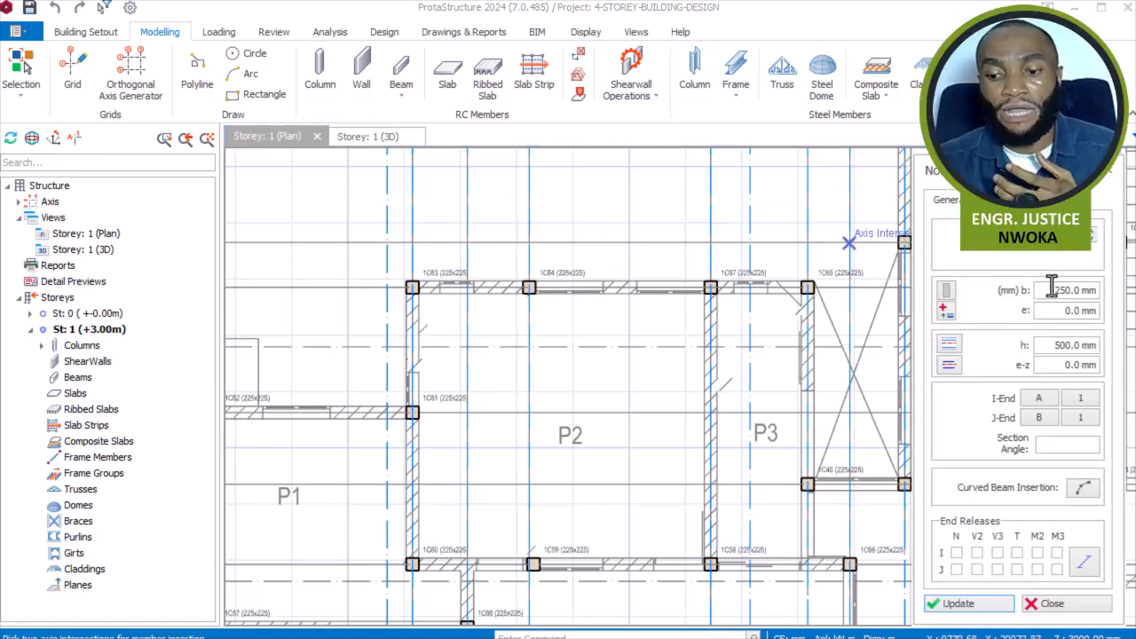
pyautogui.moveTo(1053, 290); pyautogui.dragTo(1098, 293)
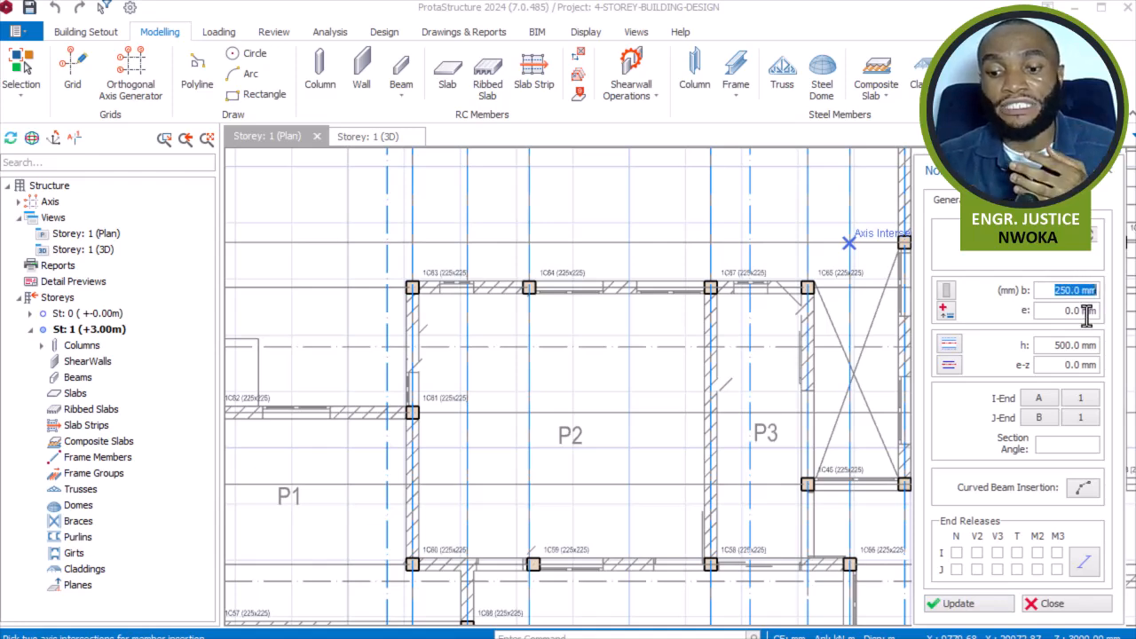
pyautogui.moveTo(1052, 346); pyautogui.dragTo(1096, 348)
pyautogui.moveTo(1054, 311); pyautogui.dragTo(1086, 311)
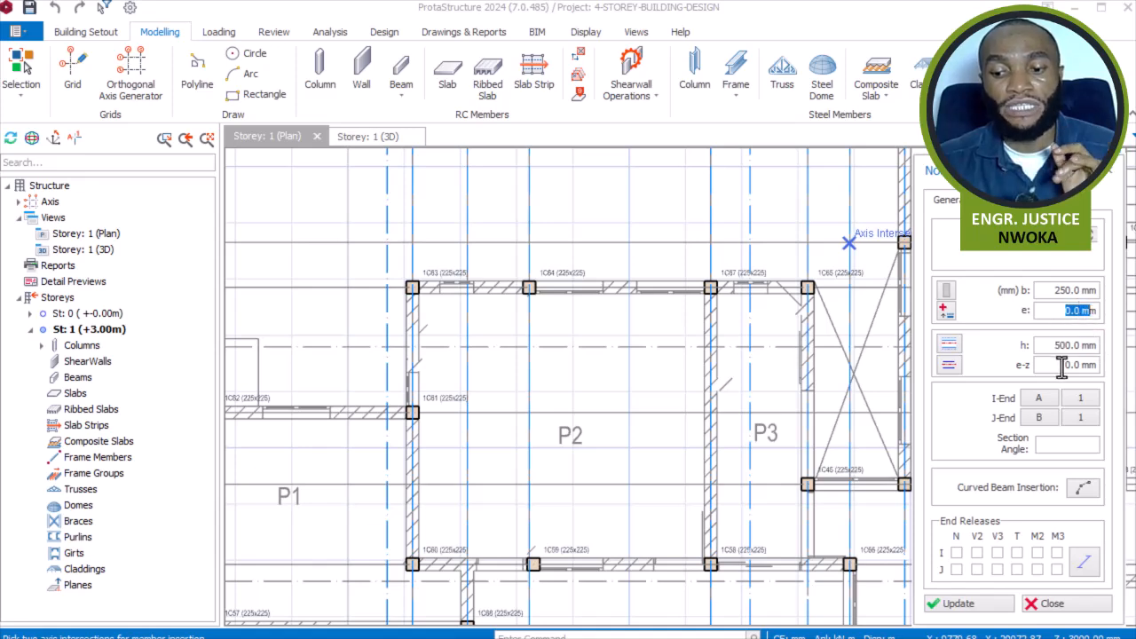
pyautogui.moveTo(1060, 364); pyautogui.dragTo(1075, 368)
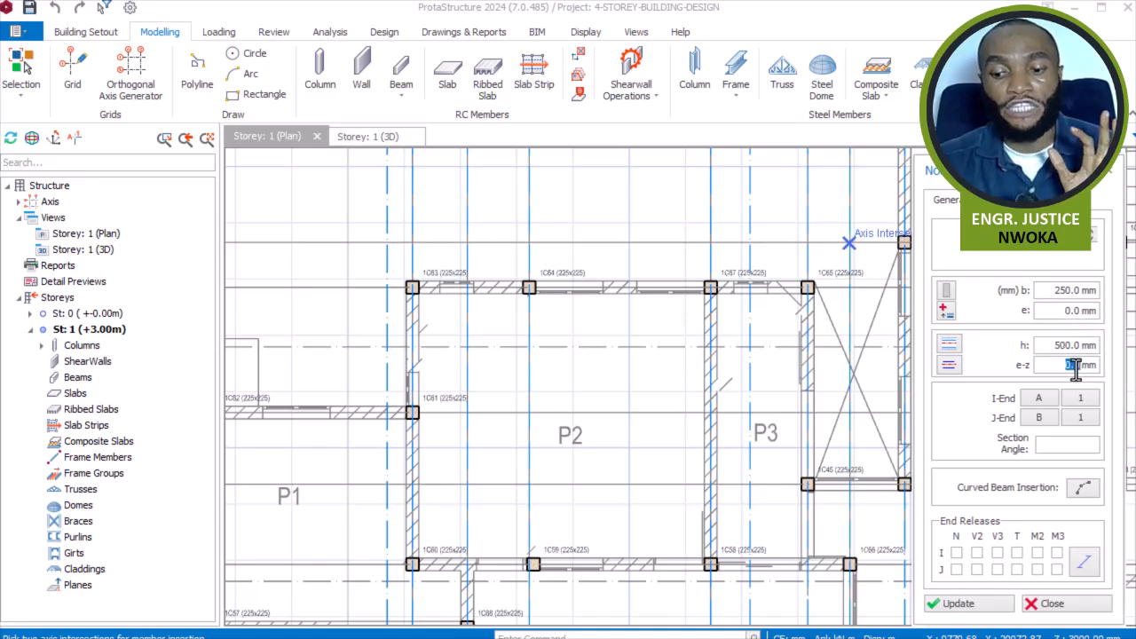
pyautogui.click(1063, 311)
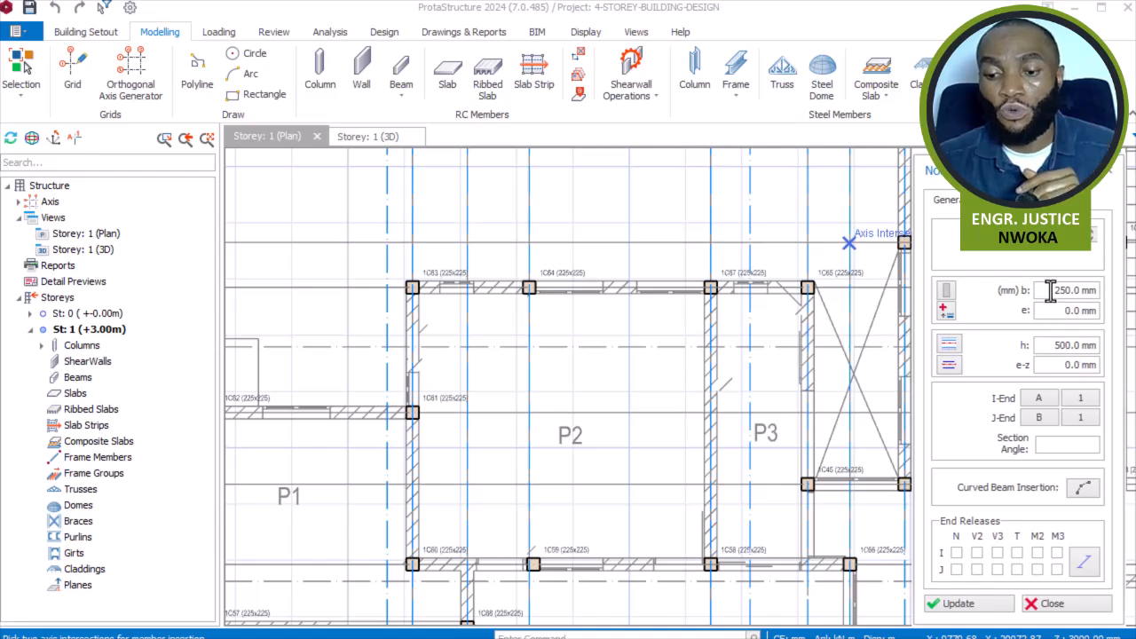
# - Set the beam section to a width b of 225 mm and a depth h of 450 mm
pyautogui.moveTo(1054, 290); pyautogui.dragTo(1091, 290)
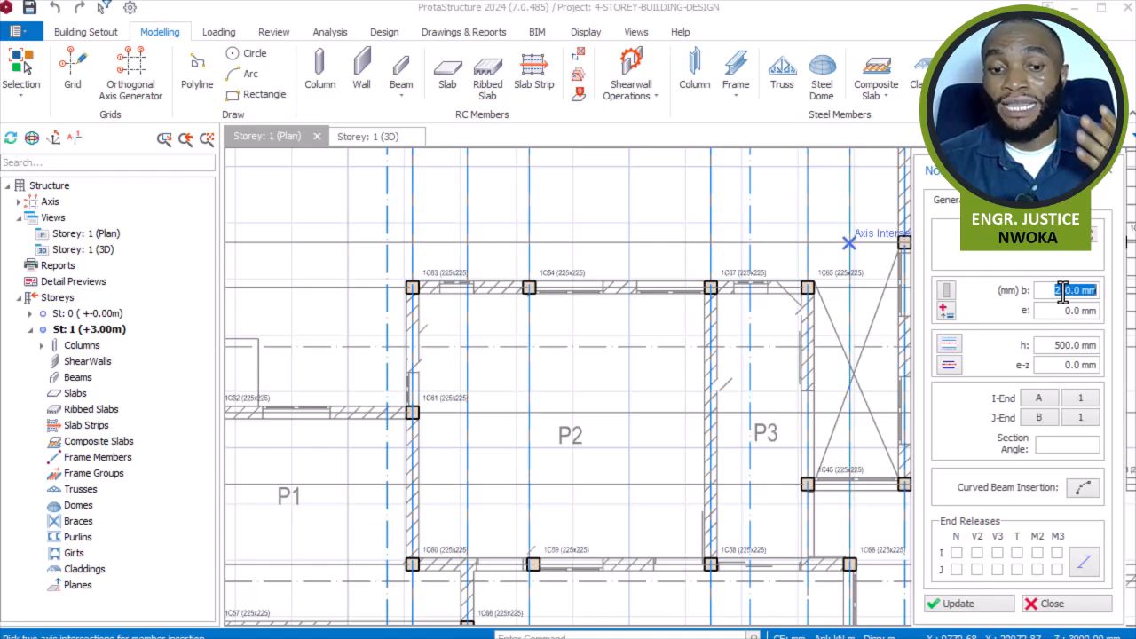
pyautogui.click(1062, 292)
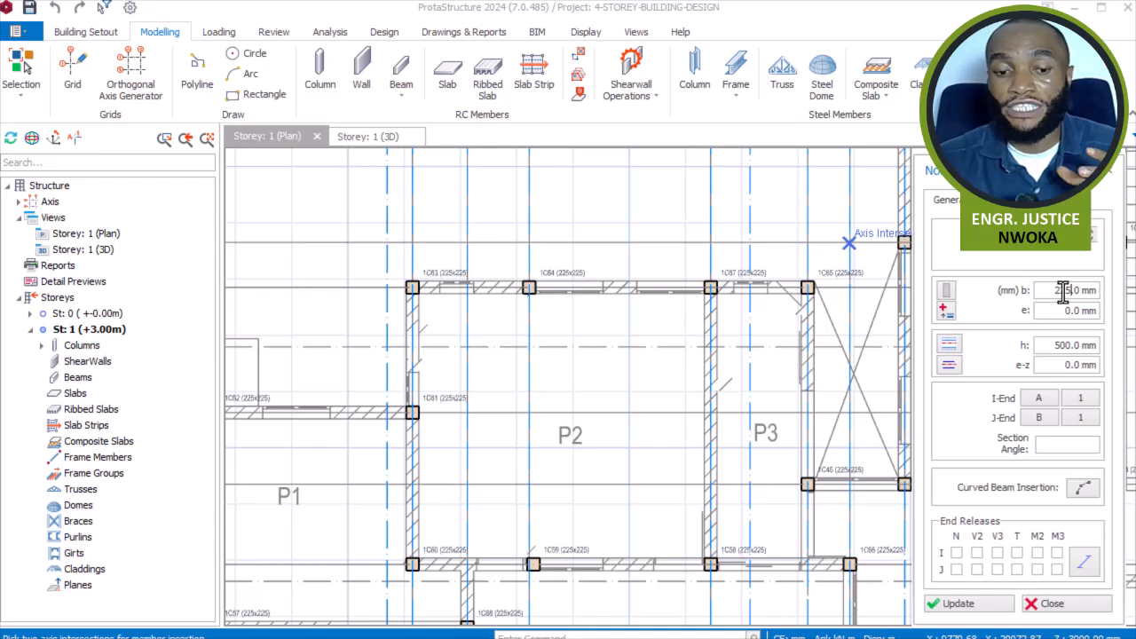
pyautogui.scroll(5, 538, 261)
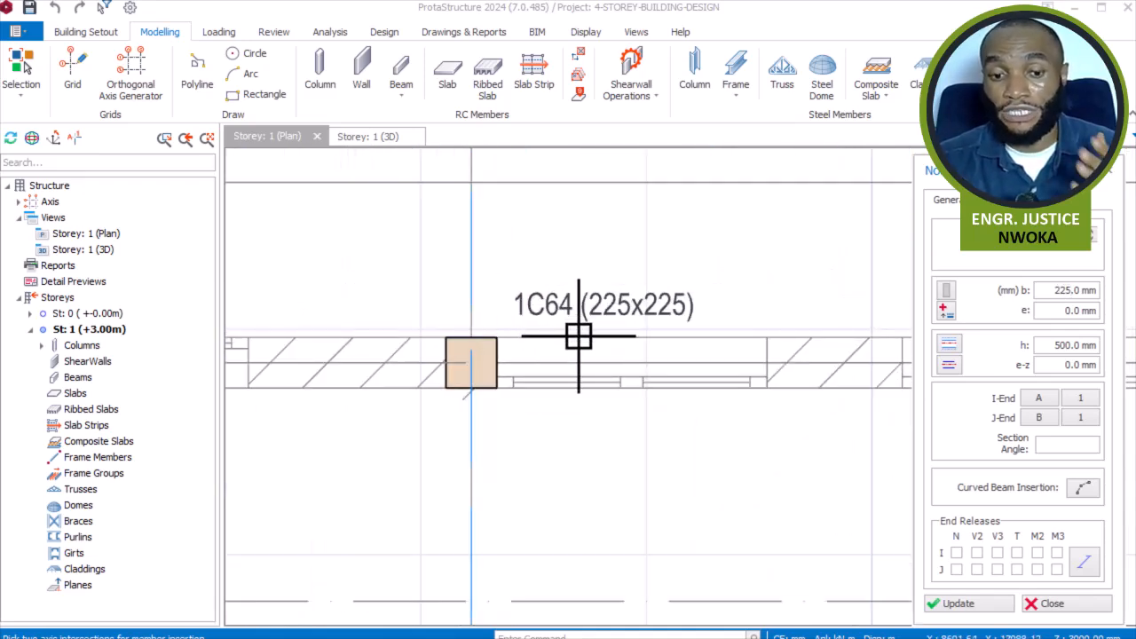
pyautogui.moveTo(1055, 345); pyautogui.dragTo(1101, 345)
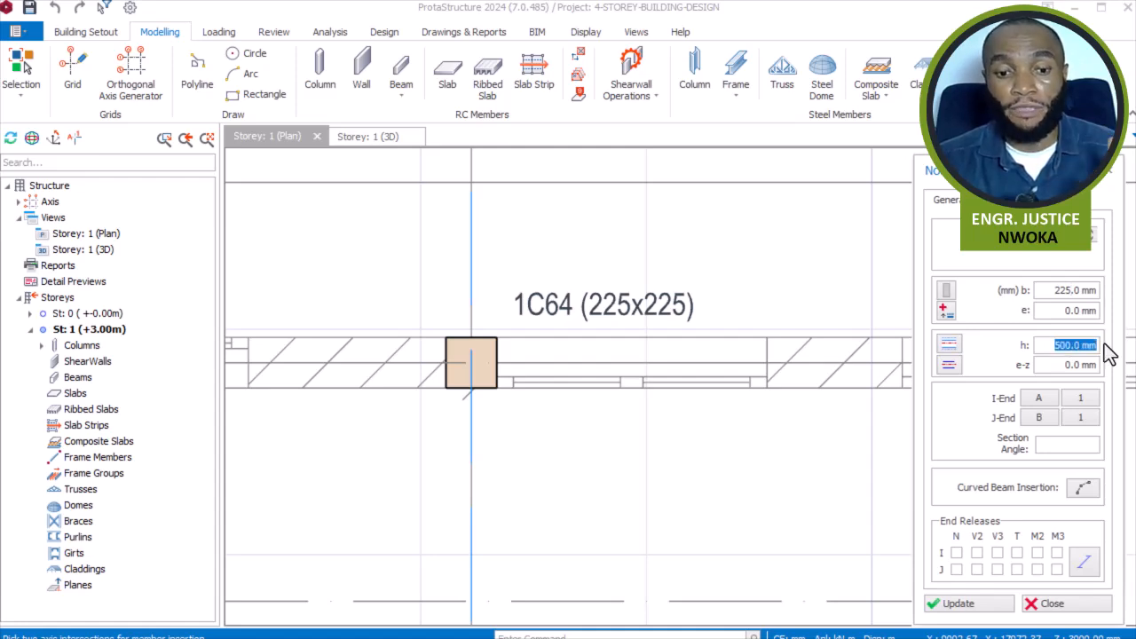
pyautogui.write('450')
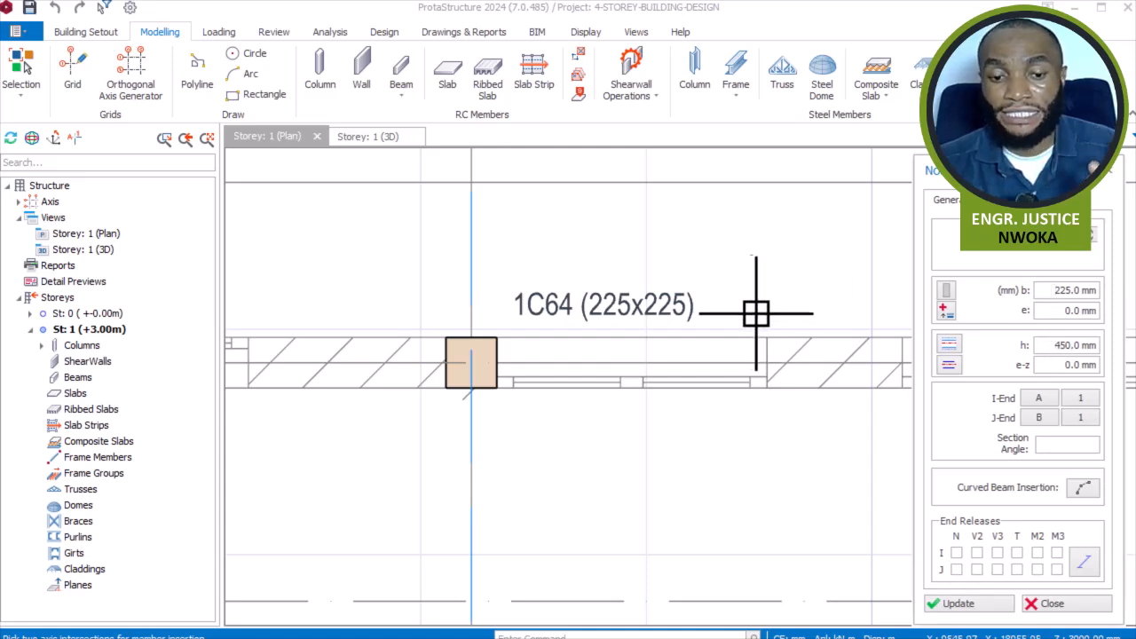
# - Place a beam along axis A31 from column 1C62 to column 1C61, above room P1
pyautogui.scroll(-2, 676, 269)
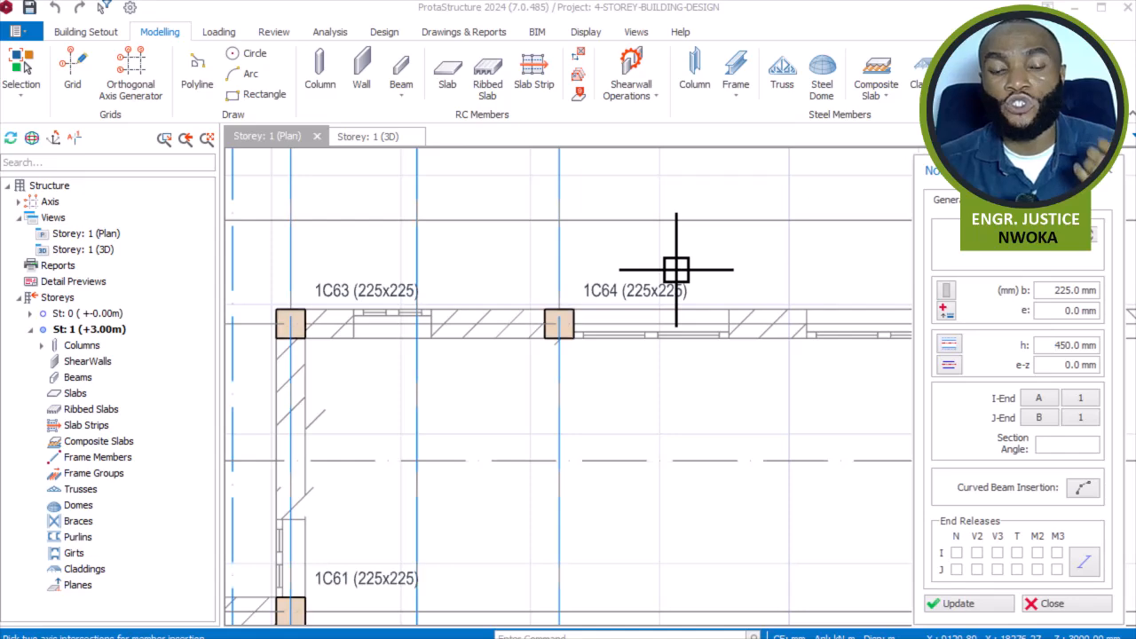
pyautogui.scroll(-4, 664, 278)
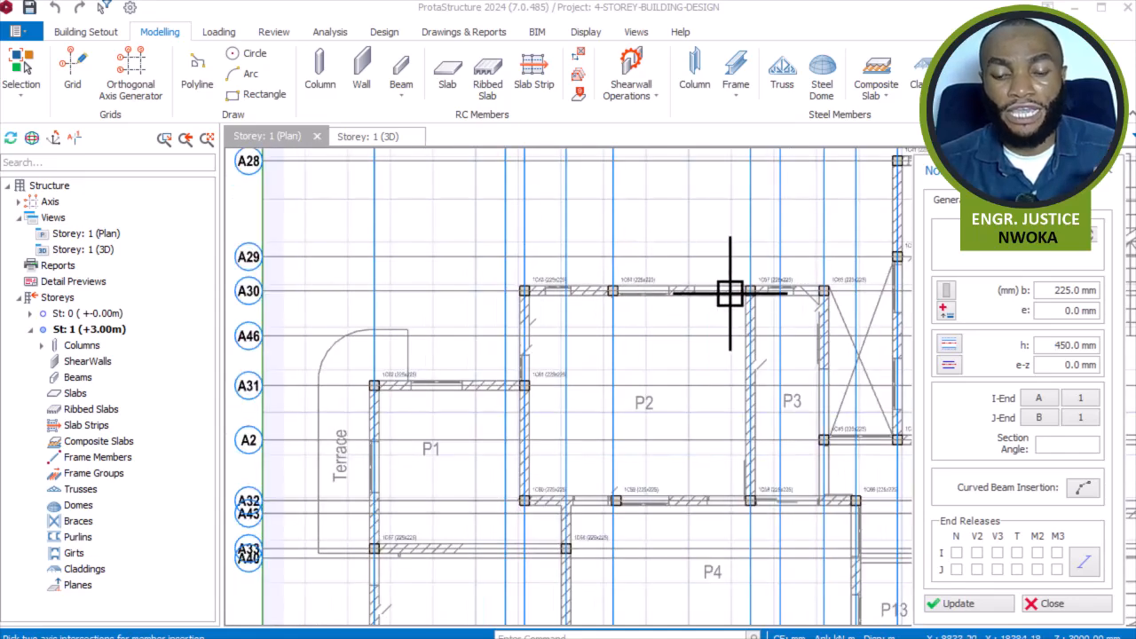
pyautogui.scroll(-5, 598, 256)
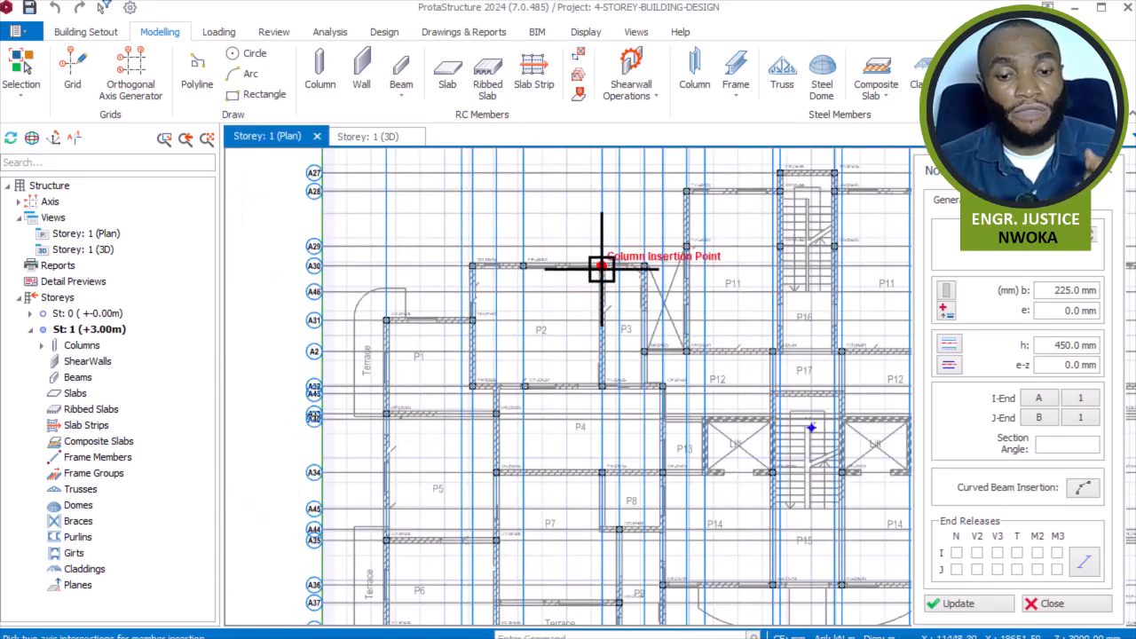
pyautogui.moveTo(562, 299); pyautogui.dragTo(568, 218, button='middle')
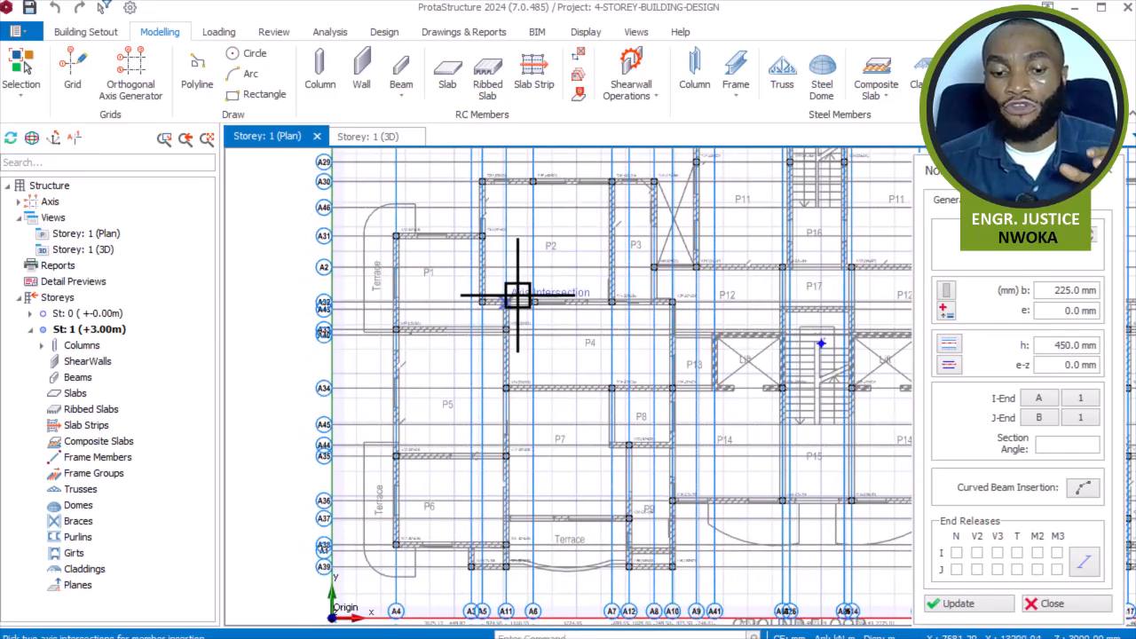
pyautogui.scroll(2, 396, 235)
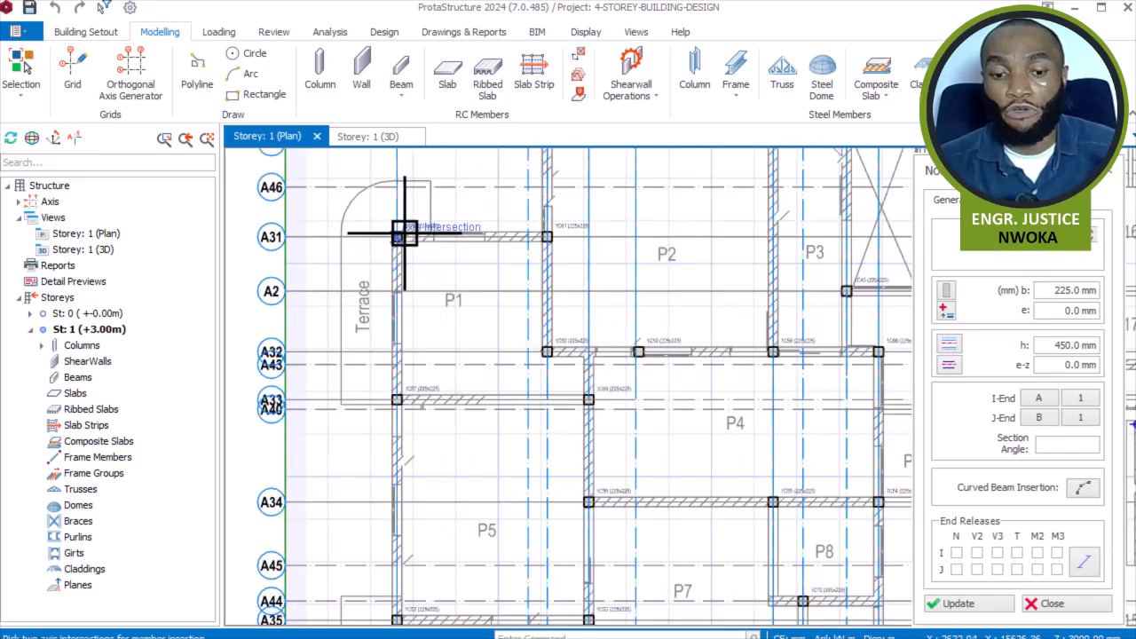
pyautogui.scroll(-2, 405, 233)
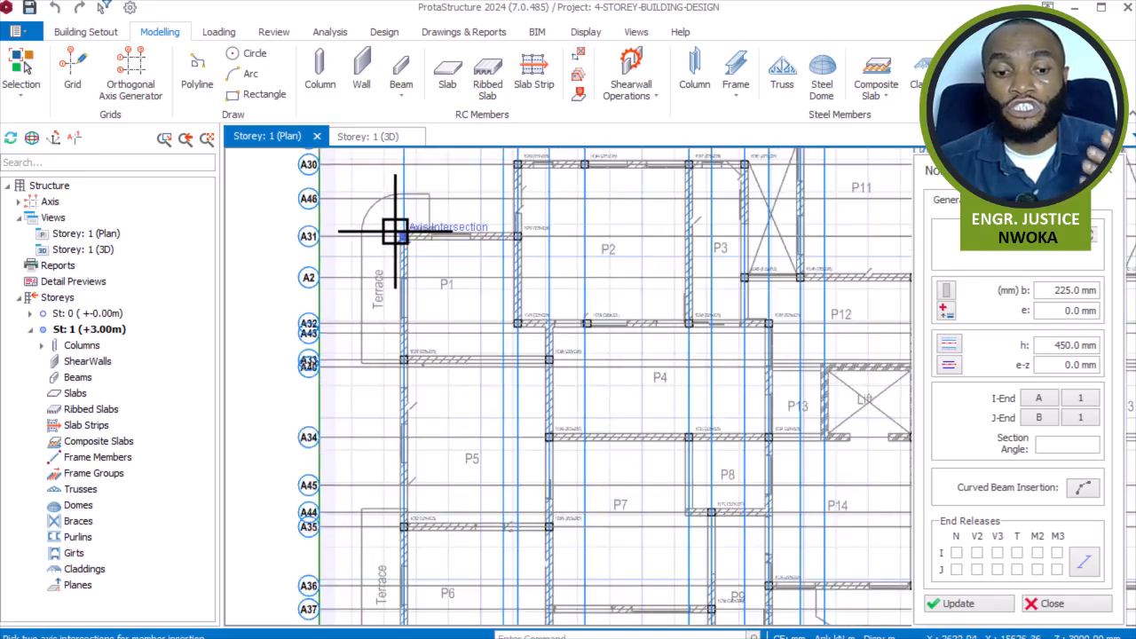
pyautogui.scroll(2, 399, 232)
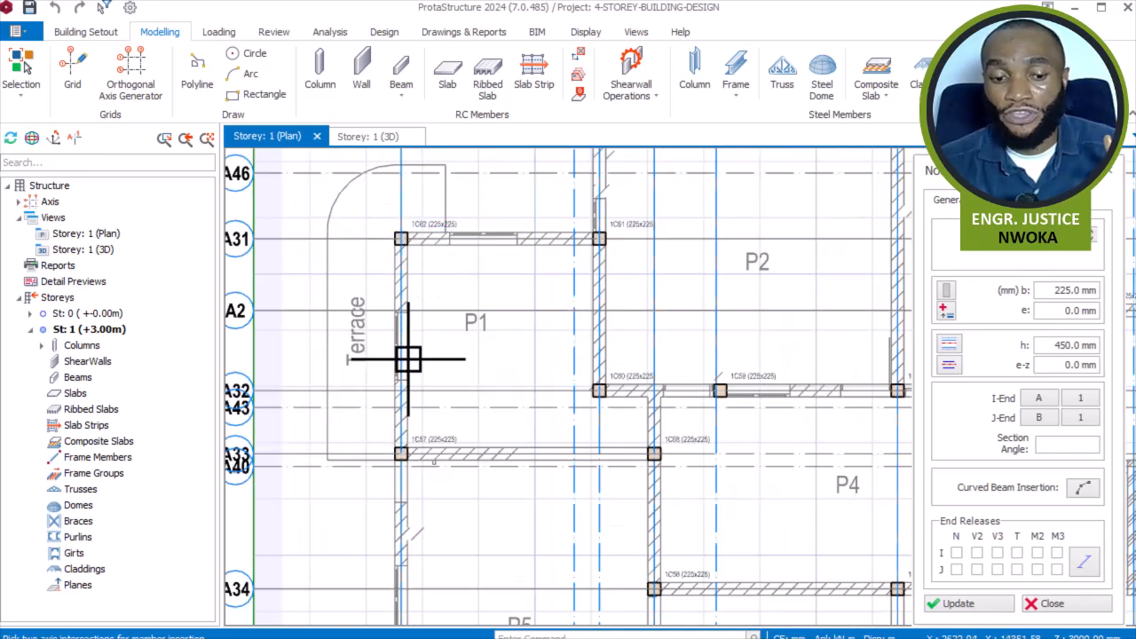
pyautogui.moveTo(411, 239); pyautogui.dragTo(401, 358, button='middle')
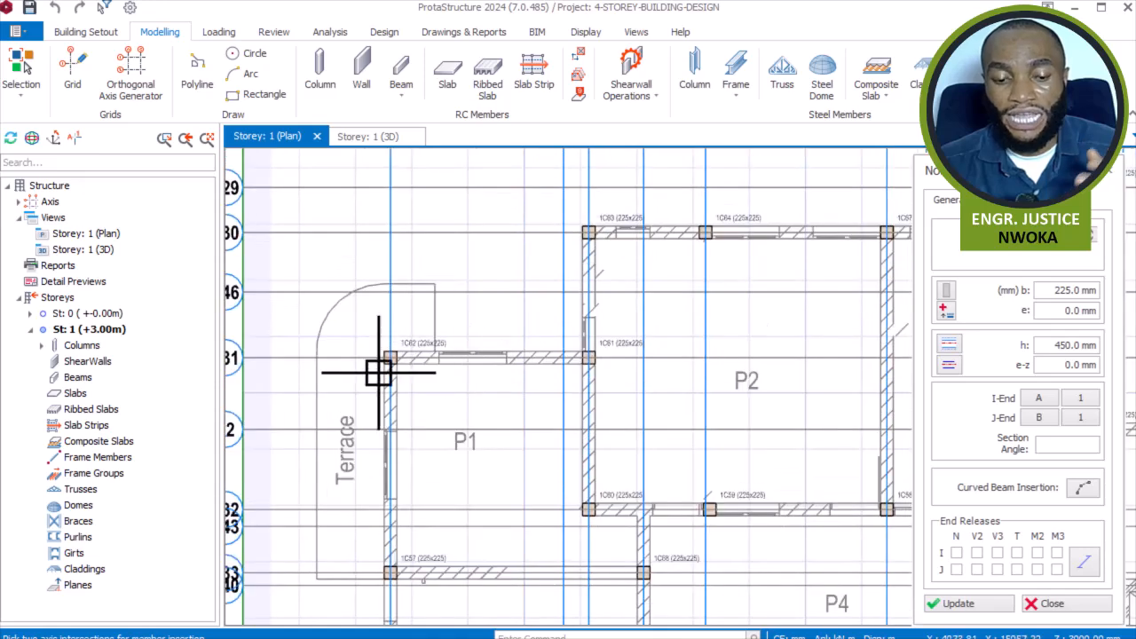
pyautogui.scroll(3, 400, 358)
pyautogui.scroll(-3, 422, 331)
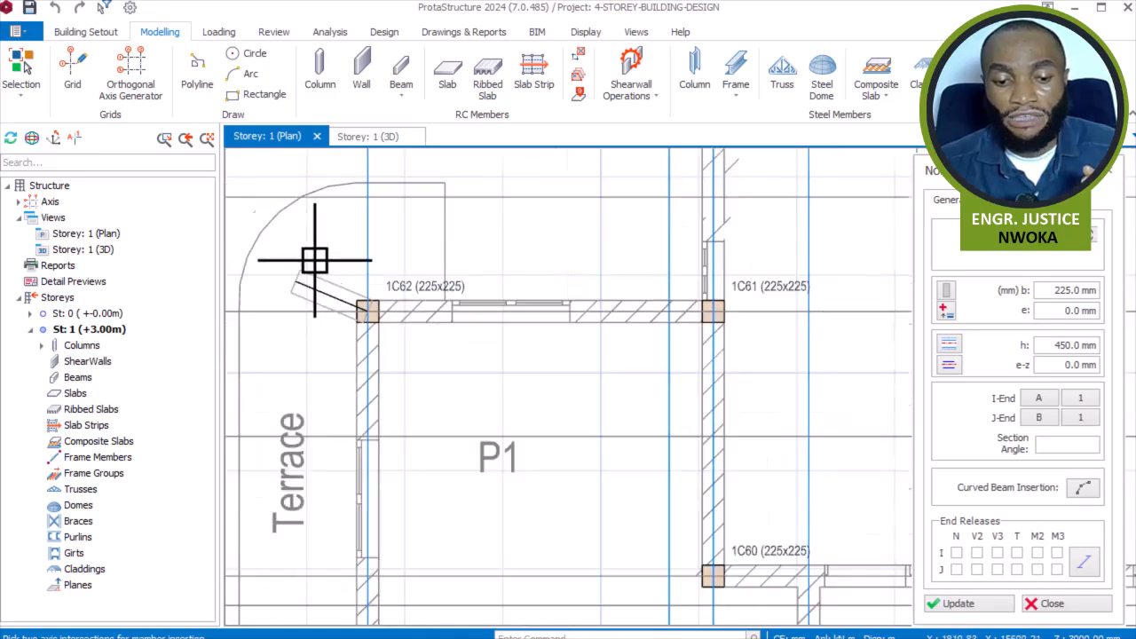
pyautogui.scroll(4, 573, 327)
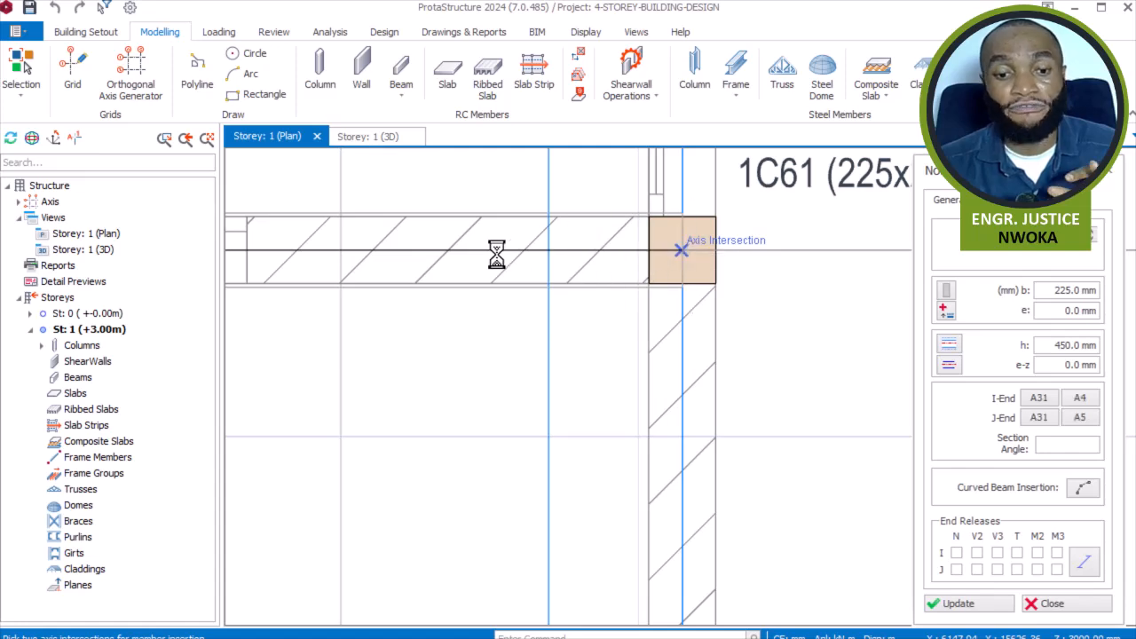
pyautogui.click(681, 255)
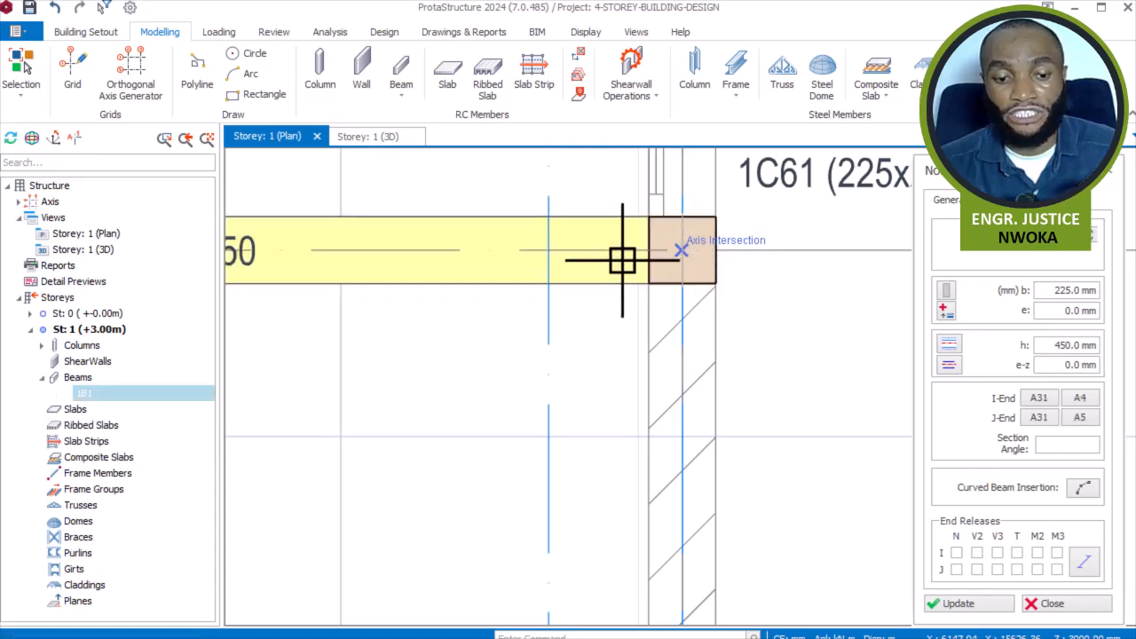
# - Place beams along axis A5 from column 1C60 through 1C61 to column 1C63, on the P1 side of room P2
pyautogui.scroll(-1, 671, 258)
pyautogui.scroll(-2, 441, 271)
pyautogui.moveTo(343, 277); pyautogui.dragTo(709, 292, button='middle')
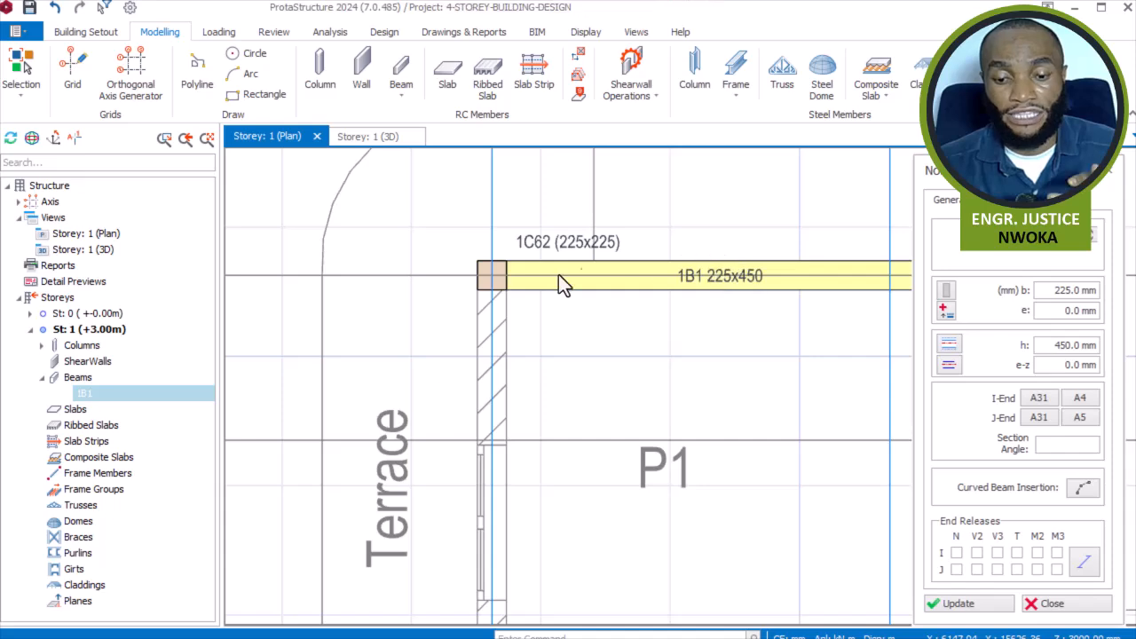
pyautogui.scroll(1, 530, 333)
pyautogui.scroll(-1, 531, 334)
pyautogui.scroll(-3, 381, 315)
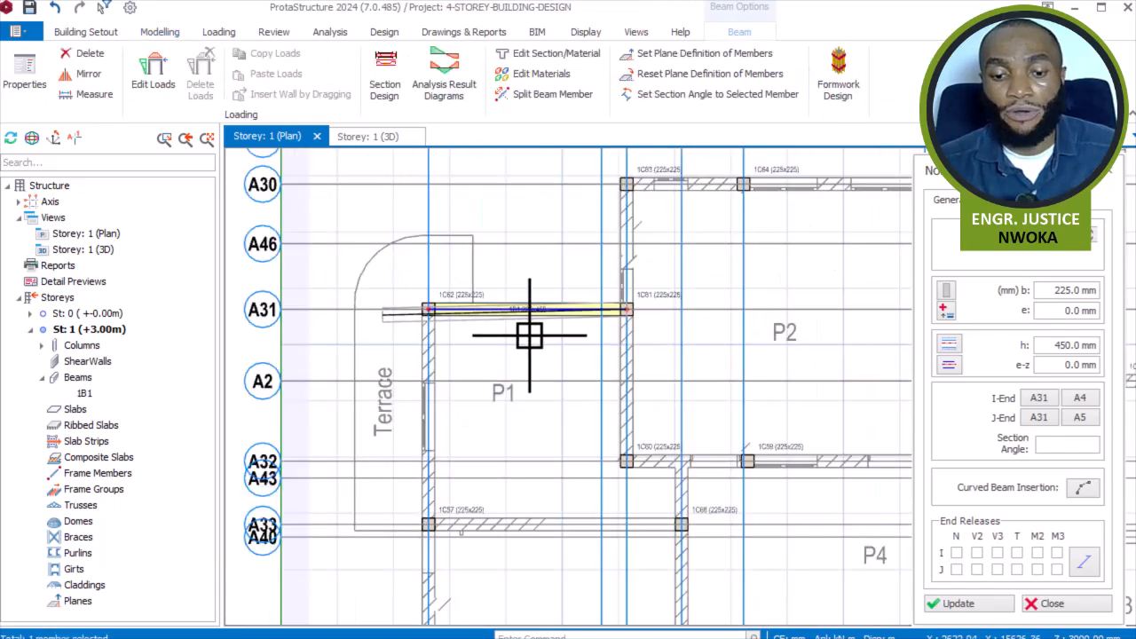
pyautogui.moveTo(644, 197); pyautogui.dragTo(553, 269, button='middle')
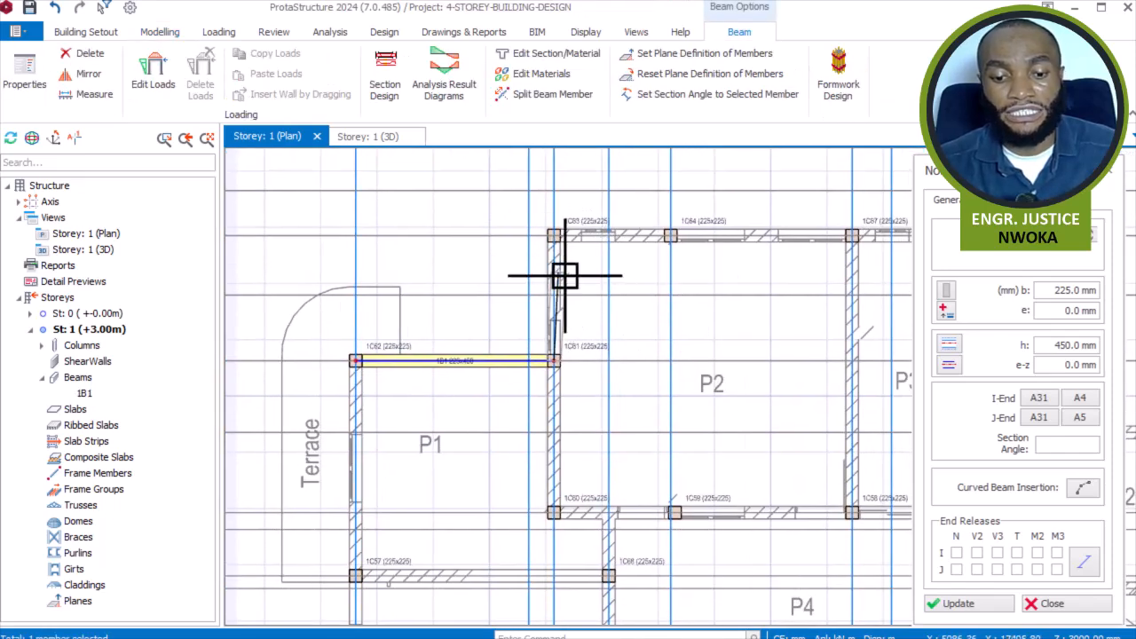
pyautogui.scroll(3, 559, 506)
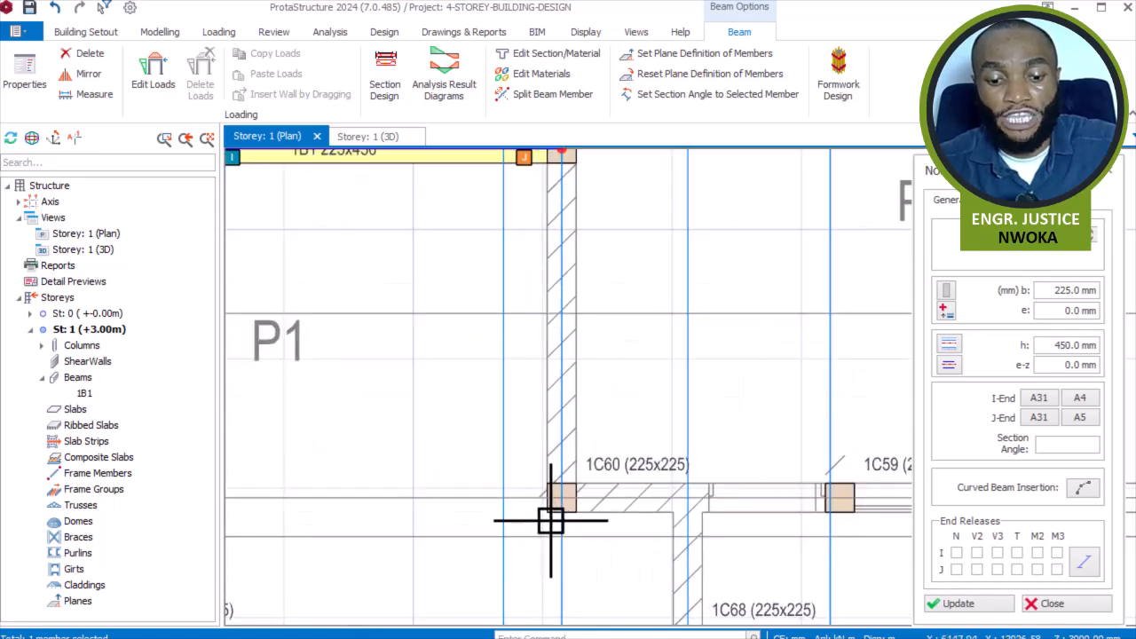
pyautogui.click(564, 490)
pyautogui.scroll(-4, 550, 486)
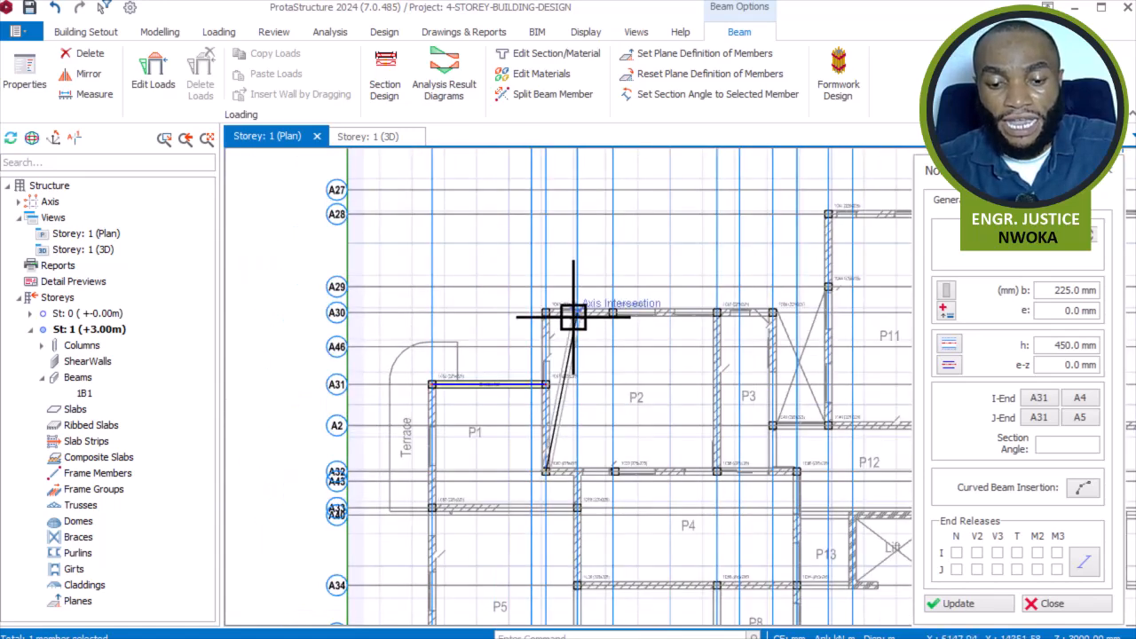
pyautogui.scroll(4, 538, 310)
pyautogui.click(464, 306)
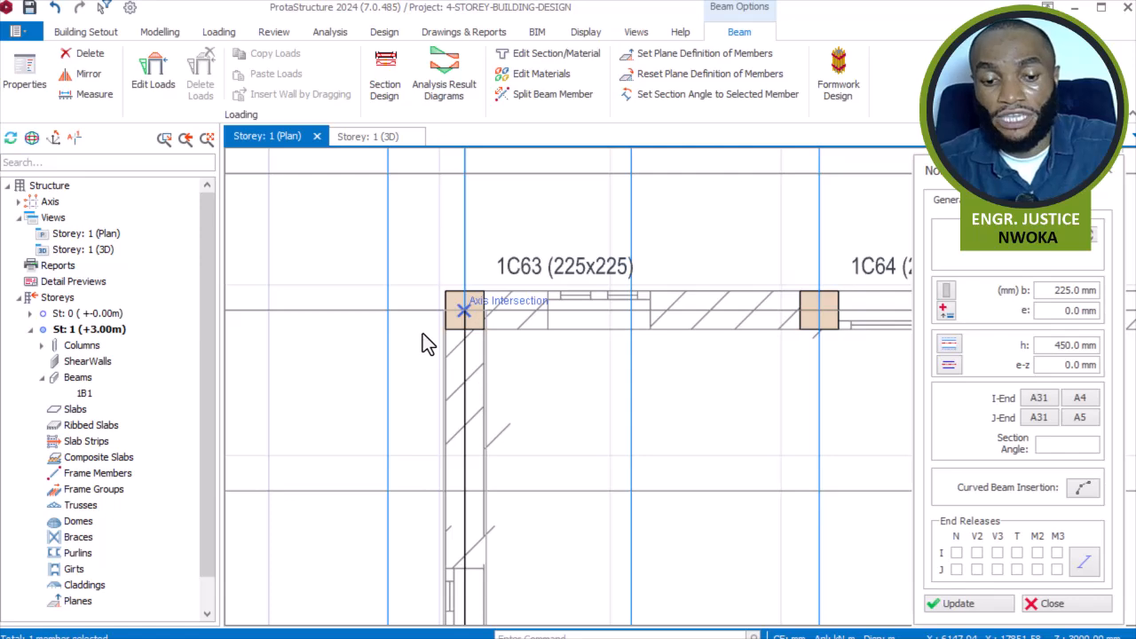
pyautogui.scroll(-2, 325, 284)
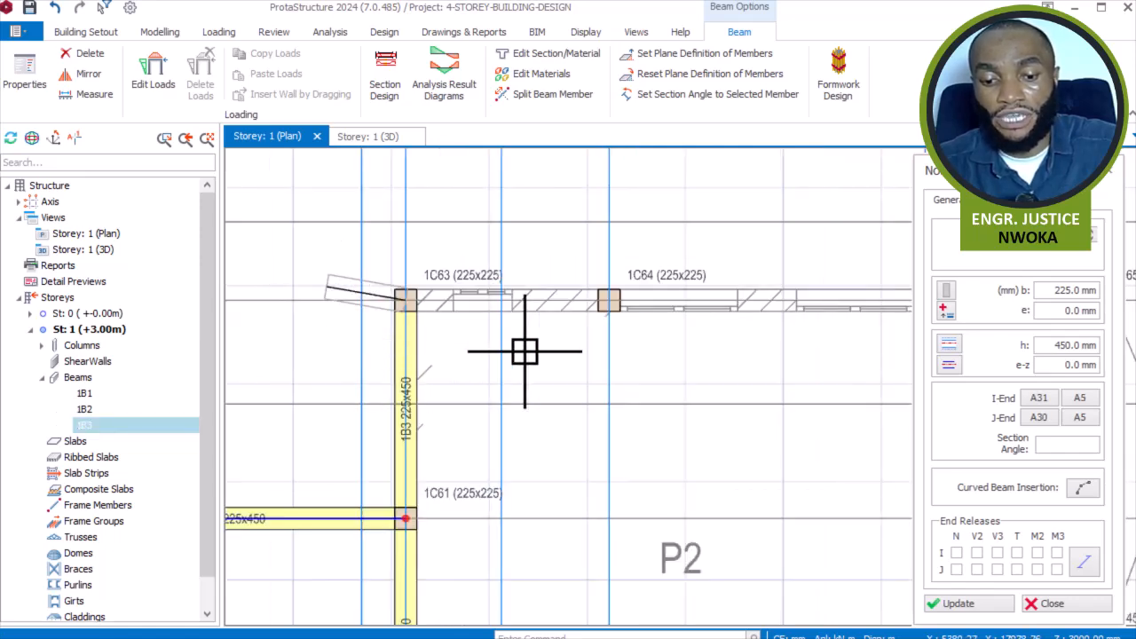
# - Place beams along axis A30 from column 1C63 through 1C64 and 1C67 to column 1C65, above rooms P2 and P3
pyautogui.scroll(-1, 658, 343)
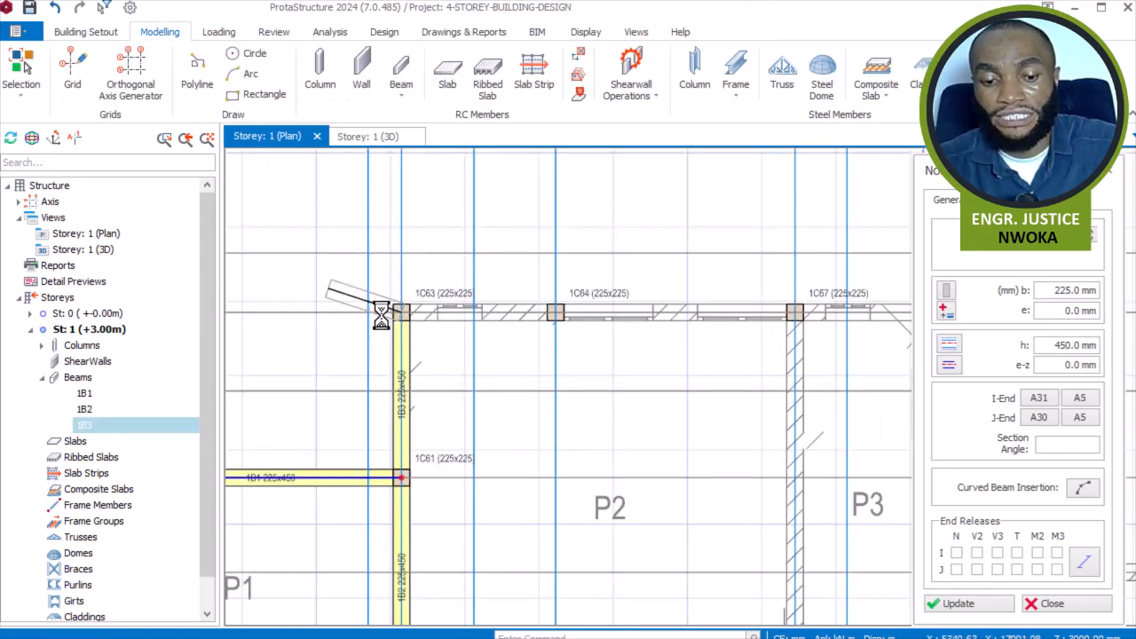
pyautogui.scroll(-1, 398, 290)
pyautogui.scroll(-1, 547, 311)
pyautogui.scroll(-1, 424, 312)
pyautogui.scroll(3, 424, 312)
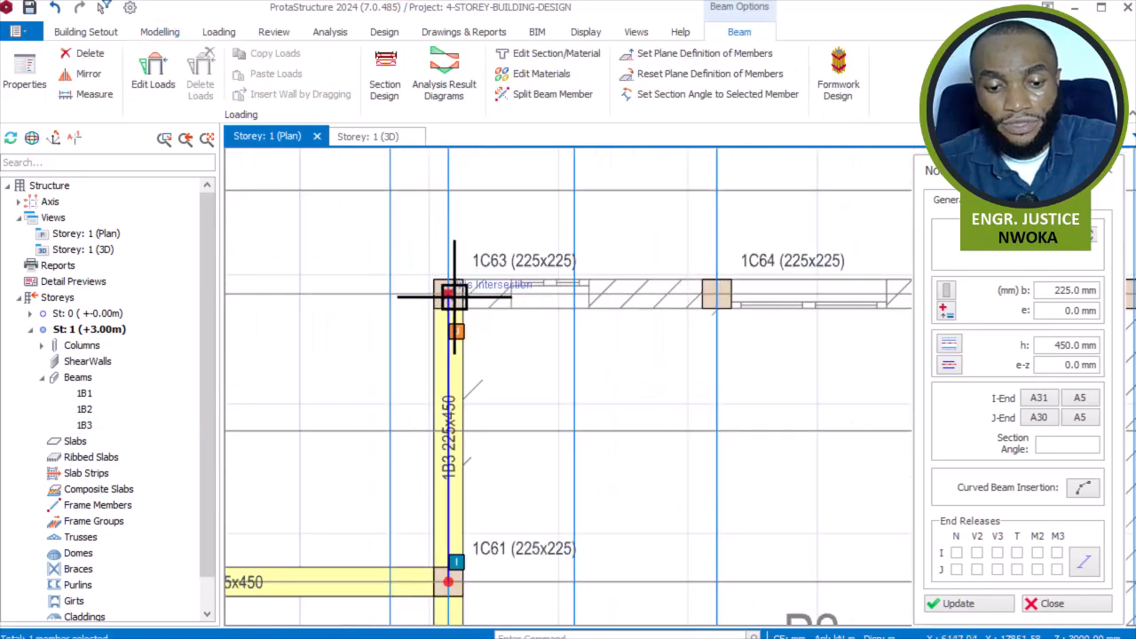
pyautogui.scroll(-1, 398, 291)
pyautogui.scroll(-2, 450, 294)
pyautogui.scroll(4, 482, 274)
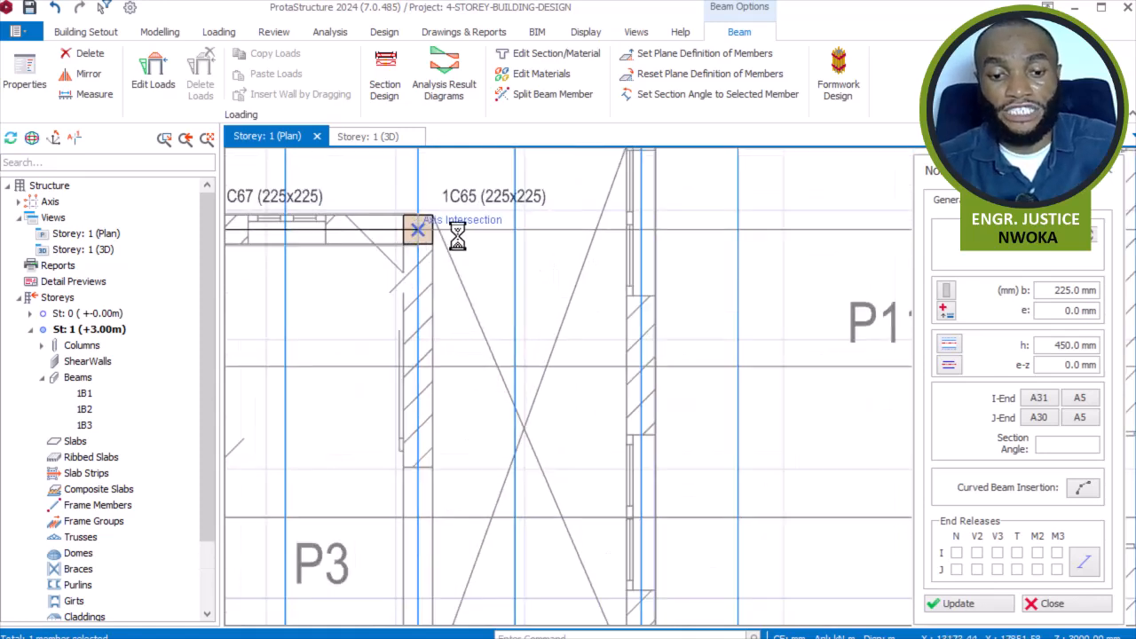
pyautogui.click(457, 234)
pyautogui.scroll(-1, 524, 197)
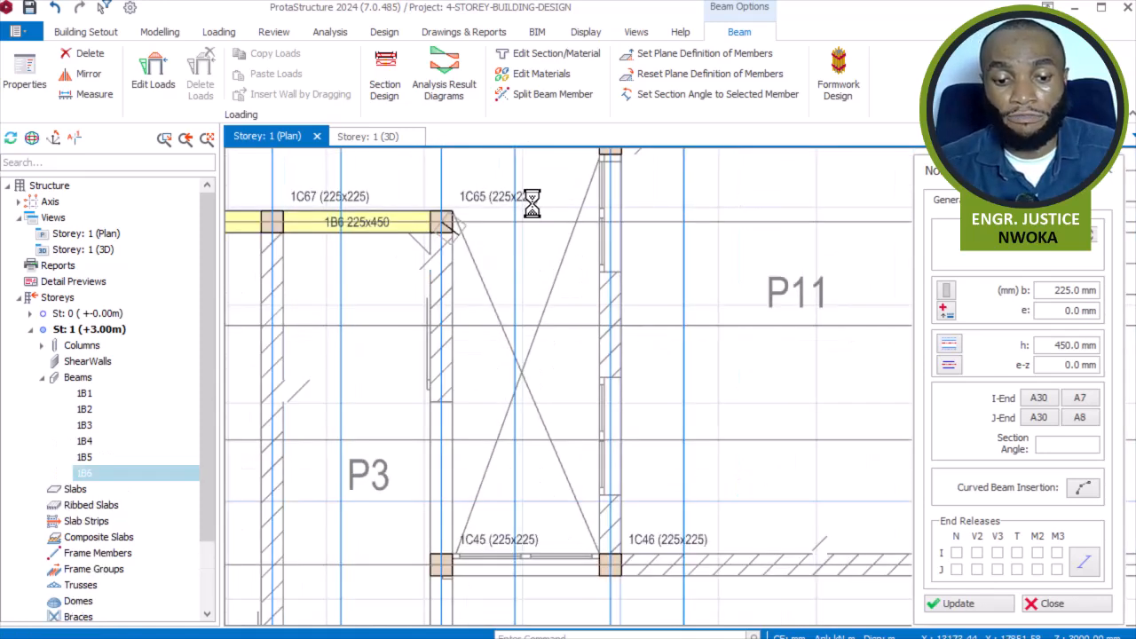
# - Place beams along axis A32 from column 1C60 through 1C59 and 1C58 to column 1C66, above room P4
pyautogui.scroll(-1, 470, 210)
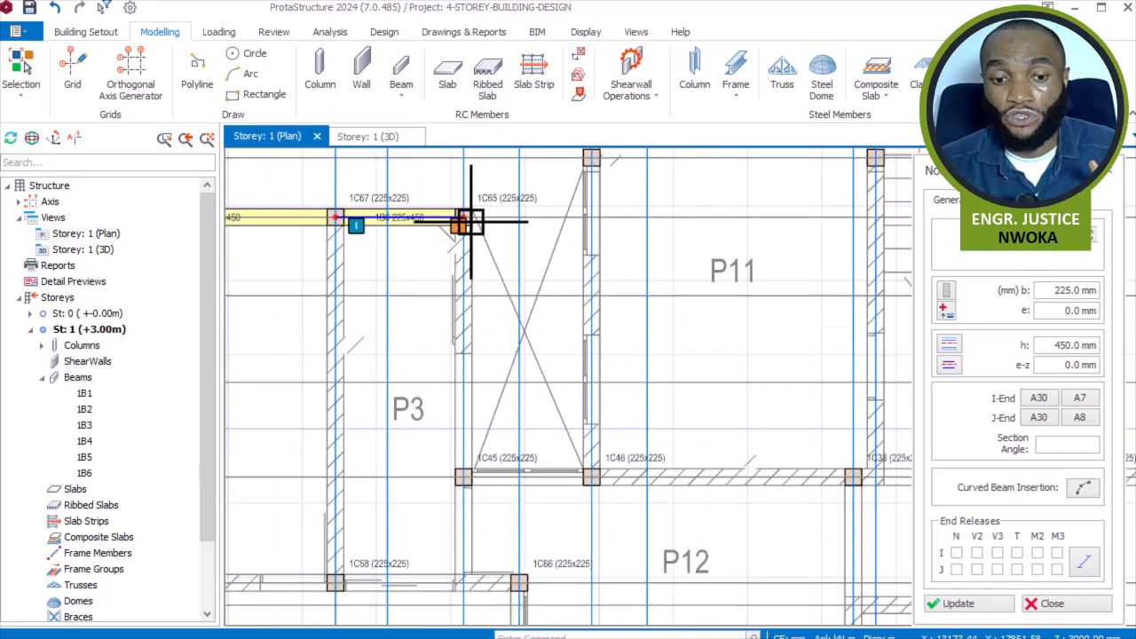
pyautogui.scroll(-1, 494, 210)
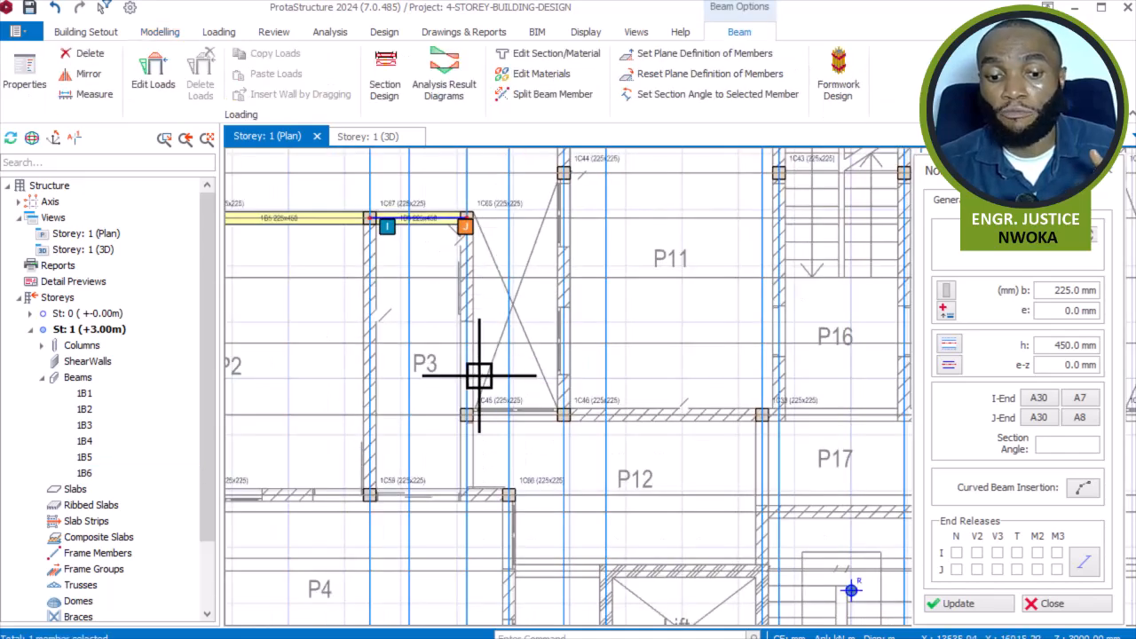
pyautogui.scroll(1, 478, 419)
pyautogui.scroll(-1, 629, 363)
pyautogui.scroll(-1, 426, 425)
pyautogui.scroll(1, 482, 418)
pyautogui.scroll(1, 301, 427)
pyautogui.scroll(1, 293, 421)
pyautogui.click(252, 407)
pyautogui.scroll(-1, 302, 434)
pyautogui.scroll(1, 523, 448)
pyautogui.scroll(3, 558, 408)
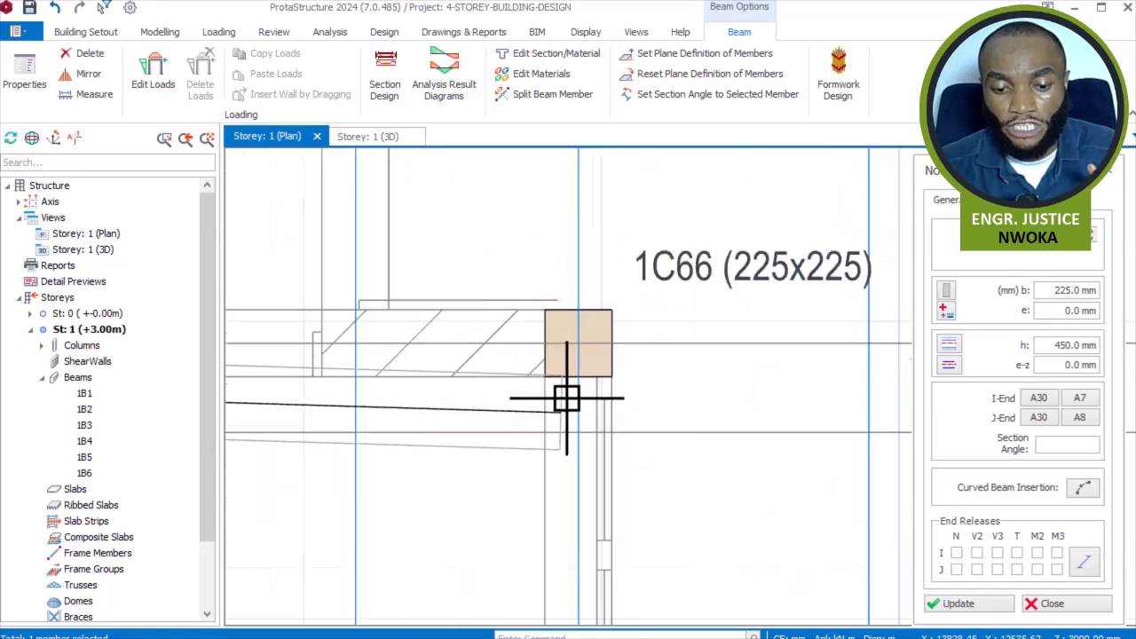
pyautogui.click(582, 321)
# - Place beams along axis A10 from column 1C66 through column 1C36 to column 1C48, past rooms P4, P8 and P9
pyautogui.scroll(-1, 568, 293)
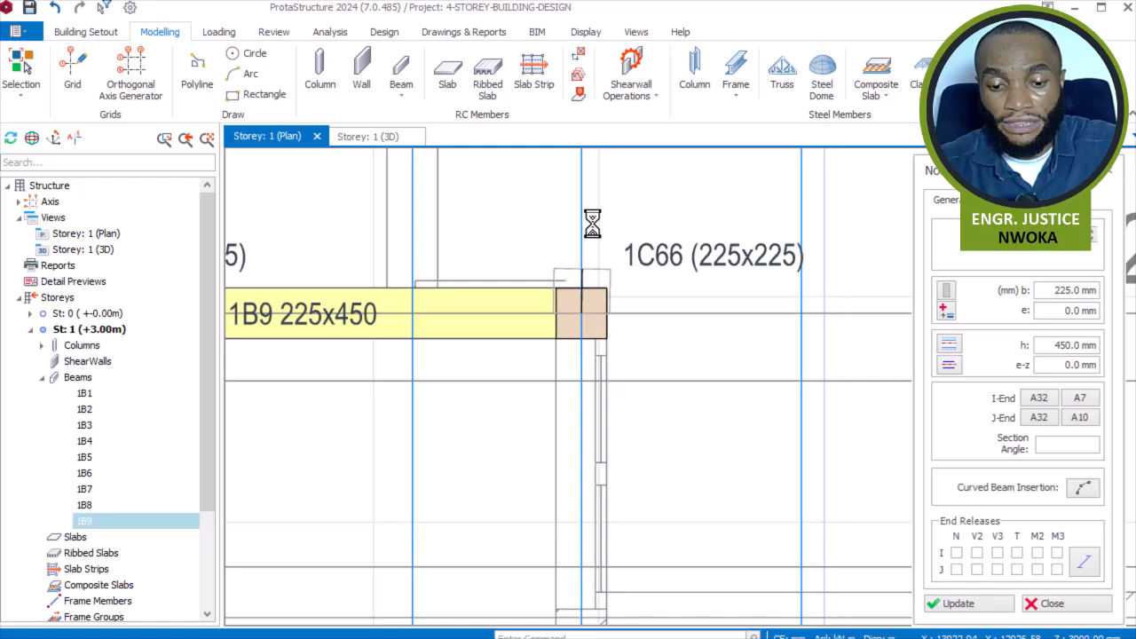
pyautogui.scroll(-1, 593, 224)
pyautogui.scroll(-2, 601, 220)
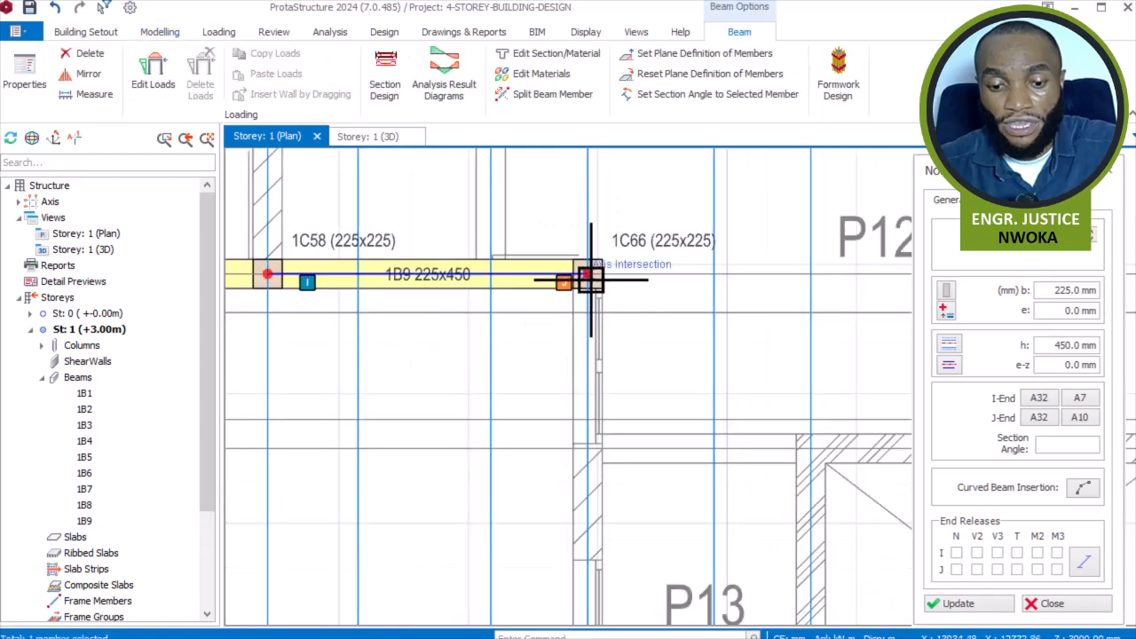
pyautogui.scroll(-3, 662, 223)
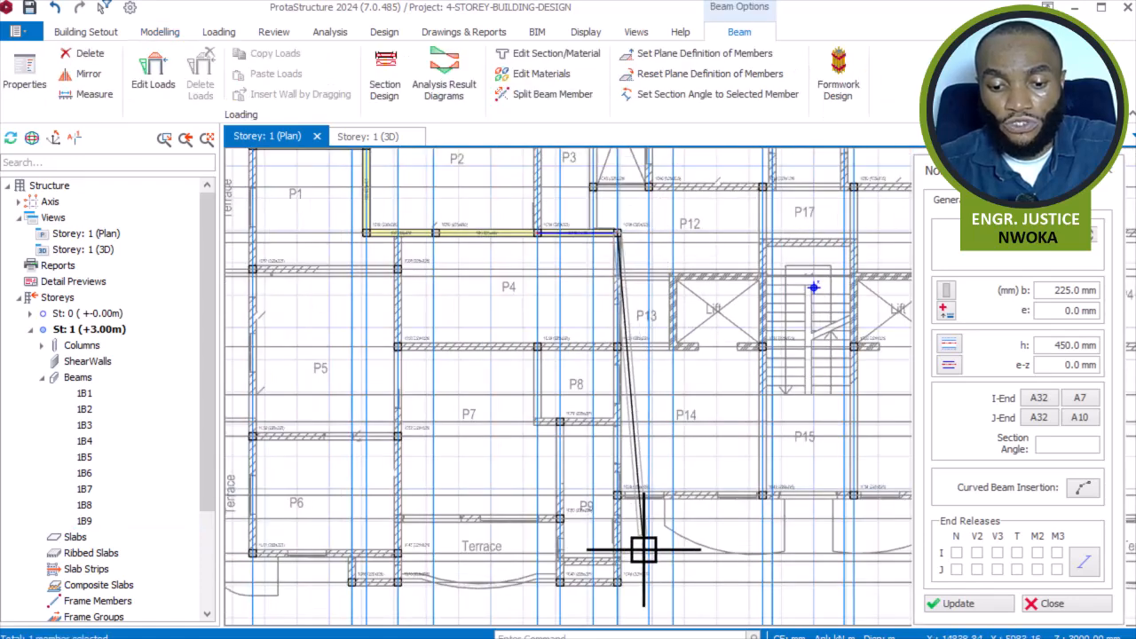
pyautogui.scroll(3, 616, 598)
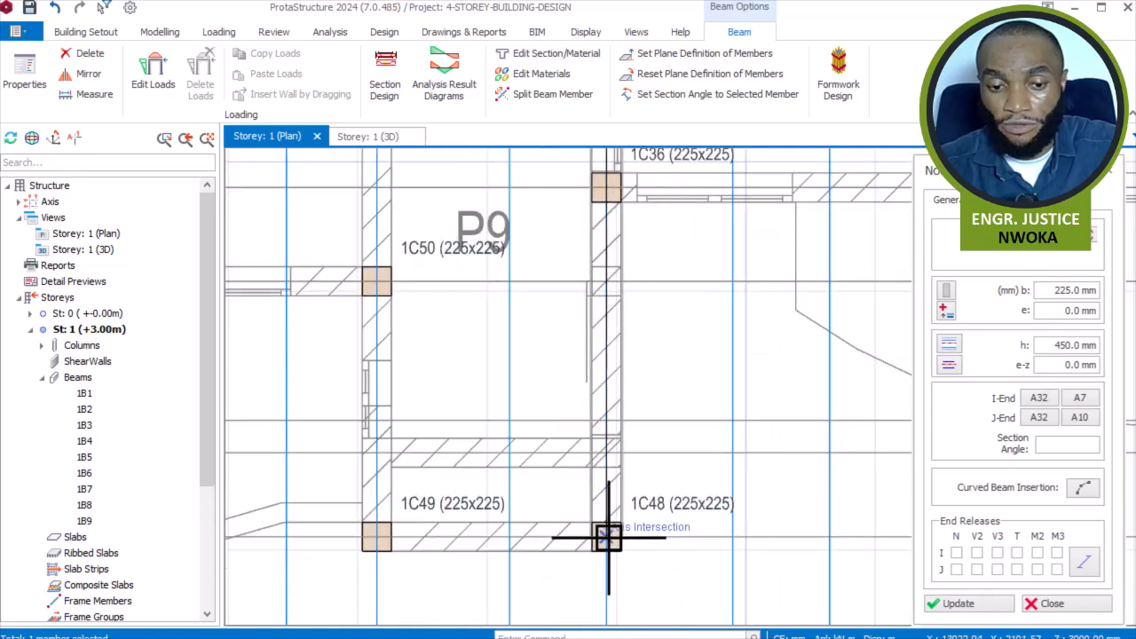
pyautogui.click(608, 537)
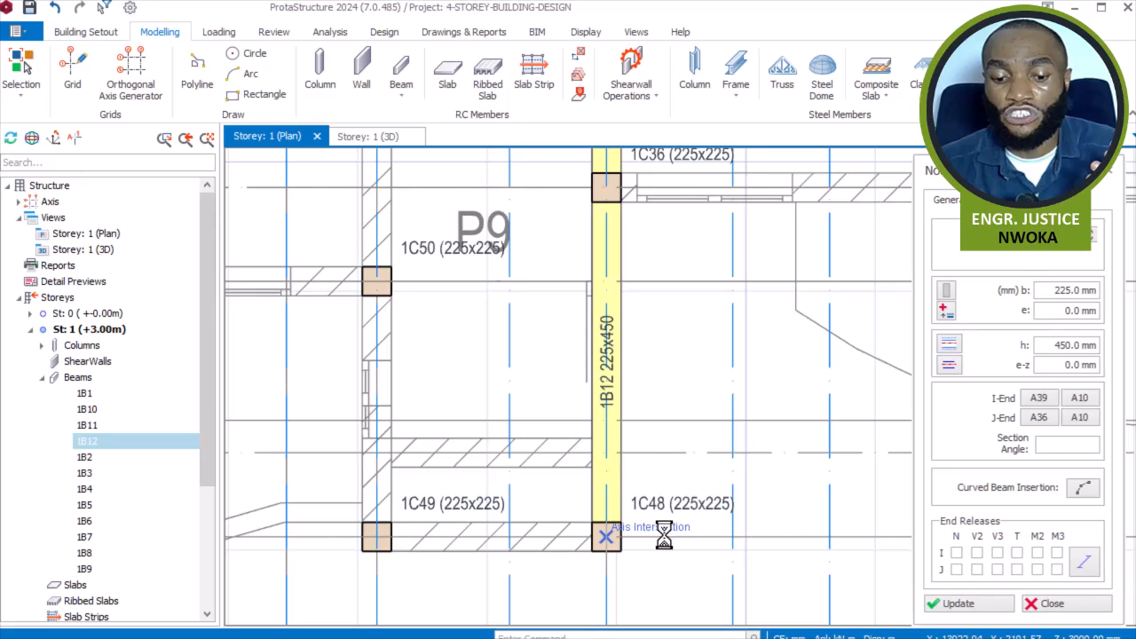
# - Place a beam along axis A39 from column 1C48 to column 1C49, below room P9
pyautogui.scroll(-2, 664, 536)
pyautogui.click(620, 539)
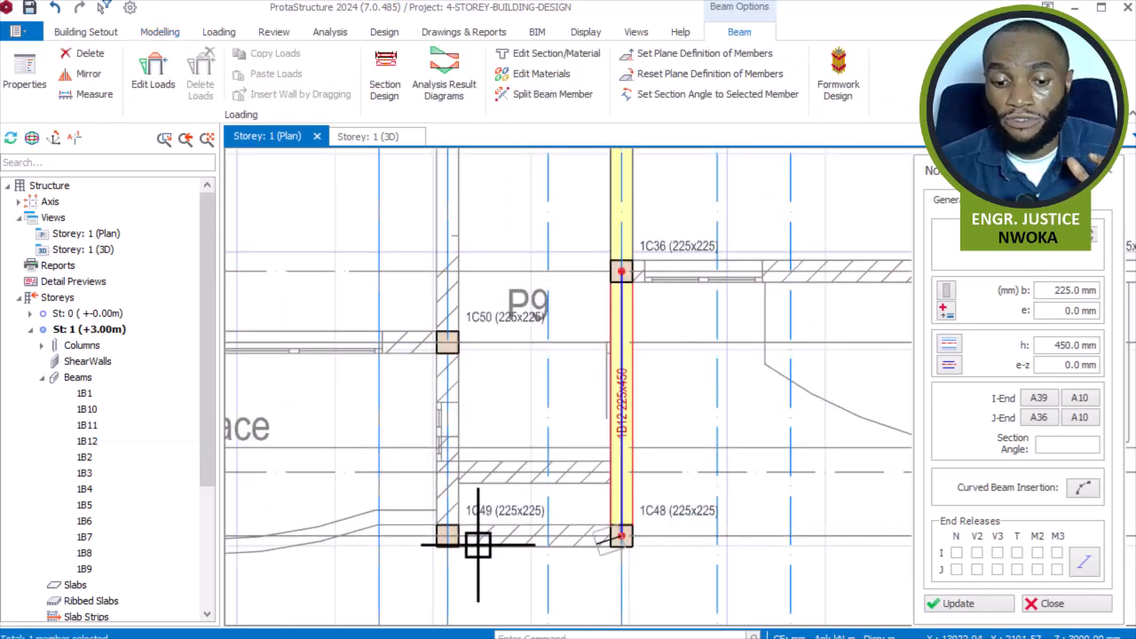
pyautogui.scroll(2, 422, 544)
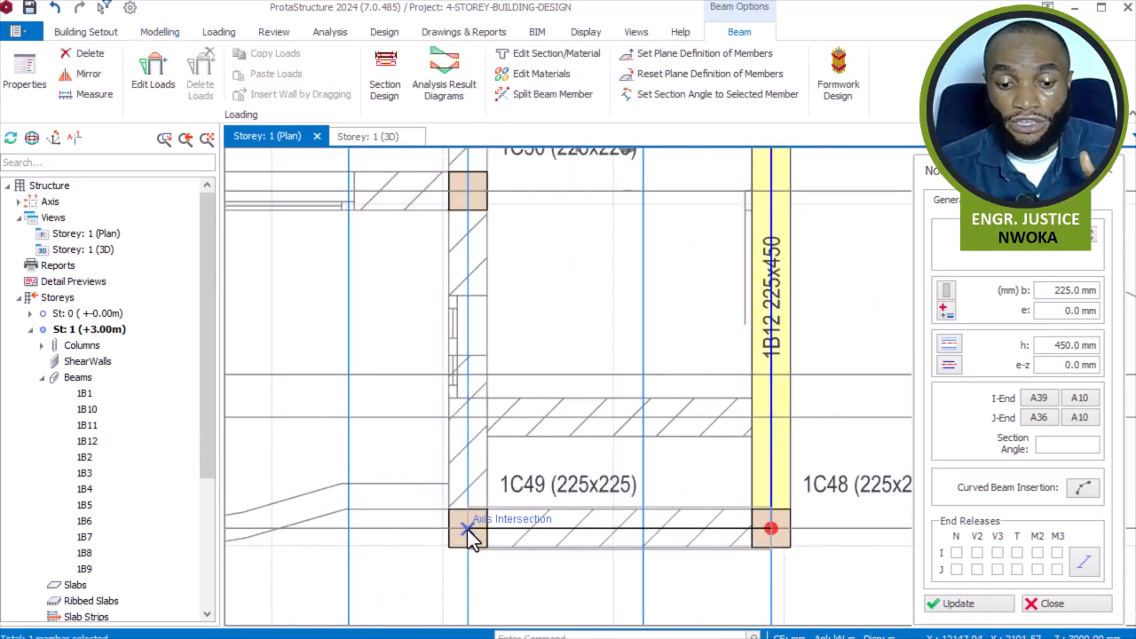
pyautogui.click(467, 529)
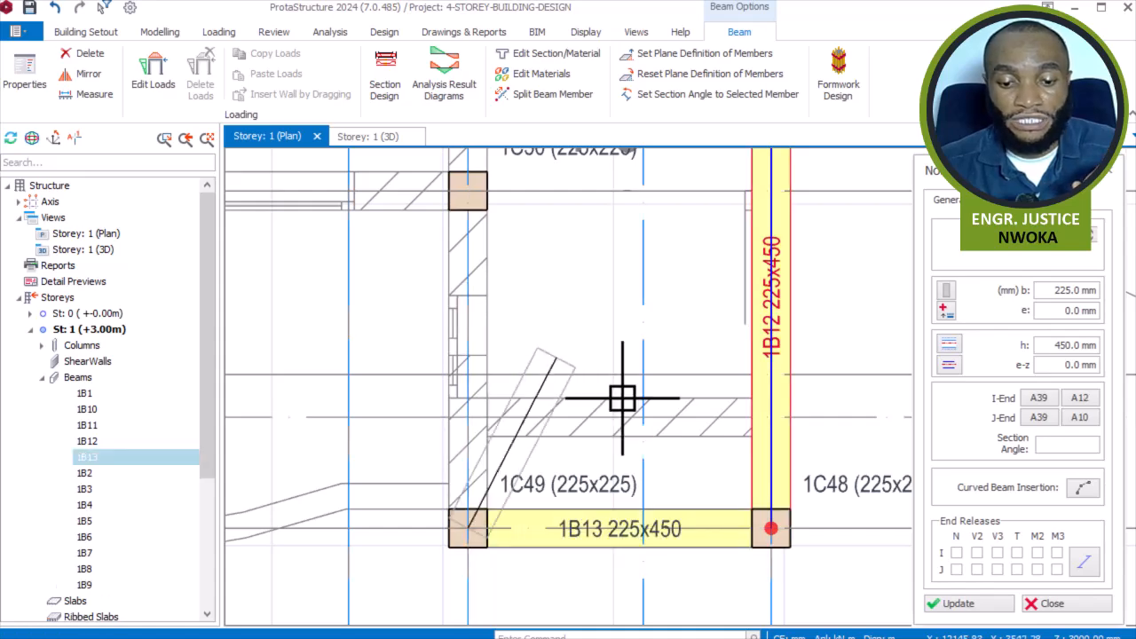
pyautogui.press('Escape')
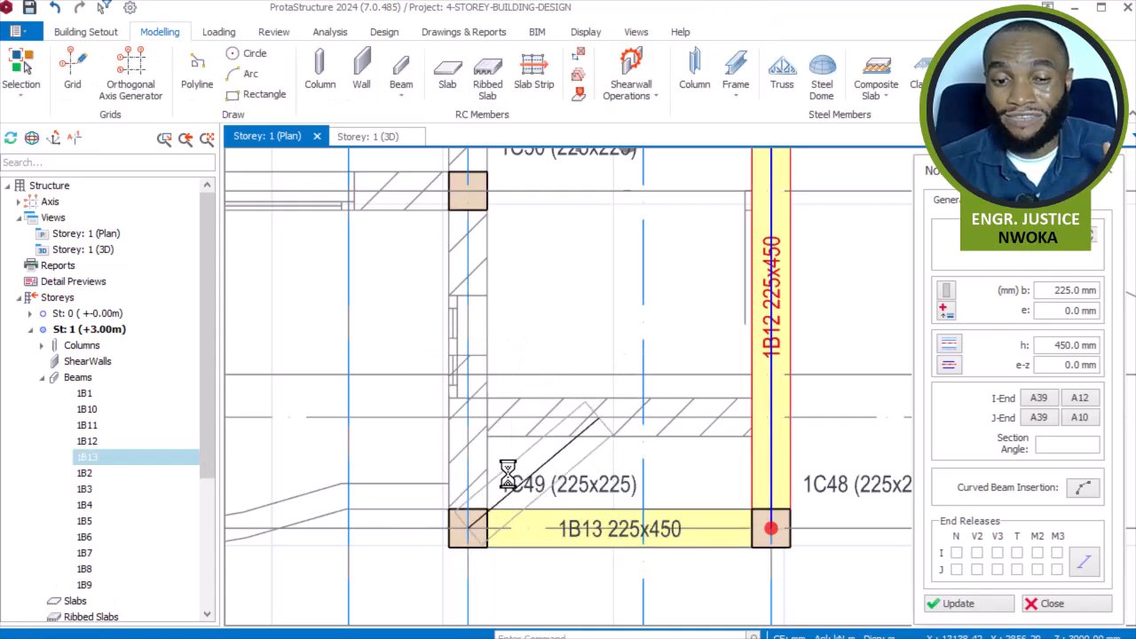
# - Place beams along axis A12 from column 1C49 through 1C50 to column 1C72, beside room P9, and end the beam chain
pyautogui.scroll(-2, 515, 462)
pyautogui.scroll(-2, 527, 367)
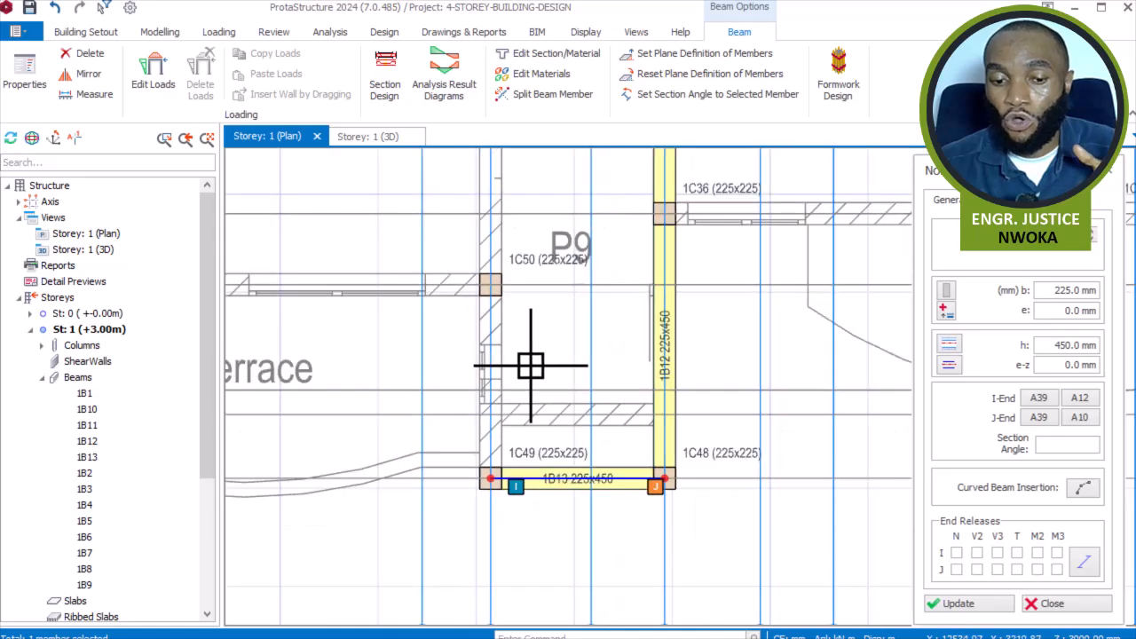
pyautogui.moveTo(539, 302); pyautogui.dragTo(544, 438, button='middle')
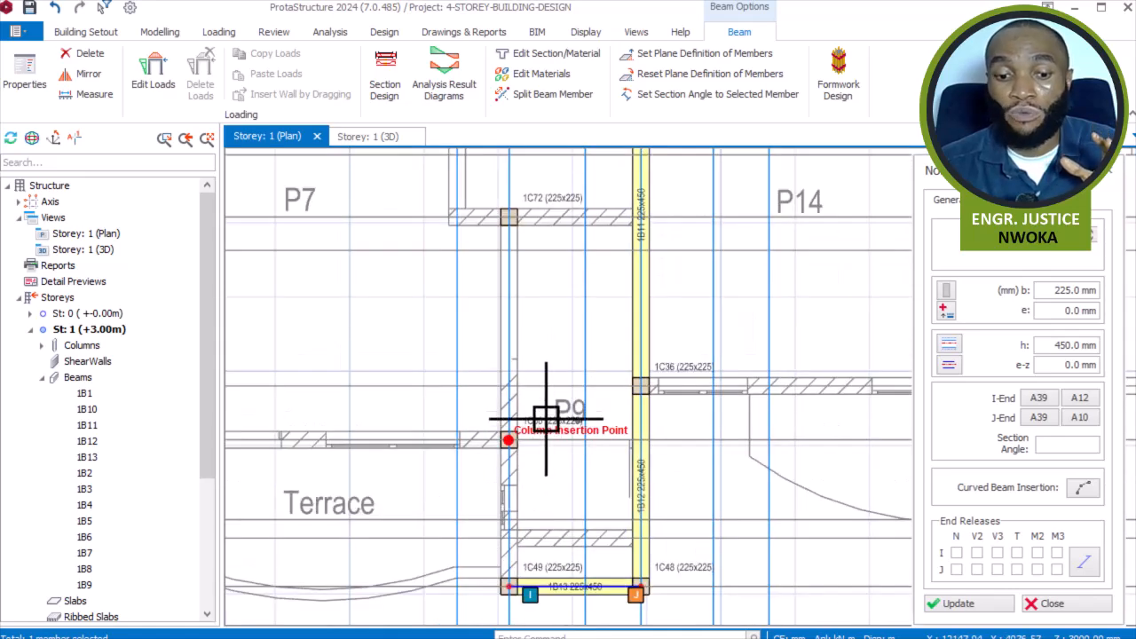
pyautogui.scroll(2, 500, 600)
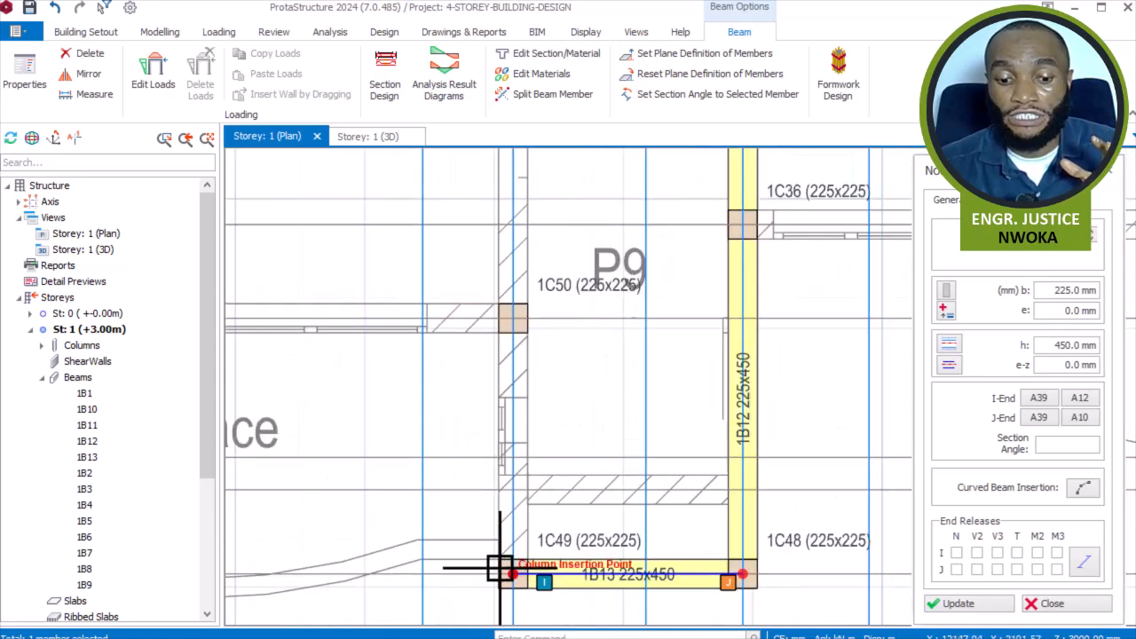
pyautogui.click(515, 575)
pyautogui.scroll(-2, 542, 446)
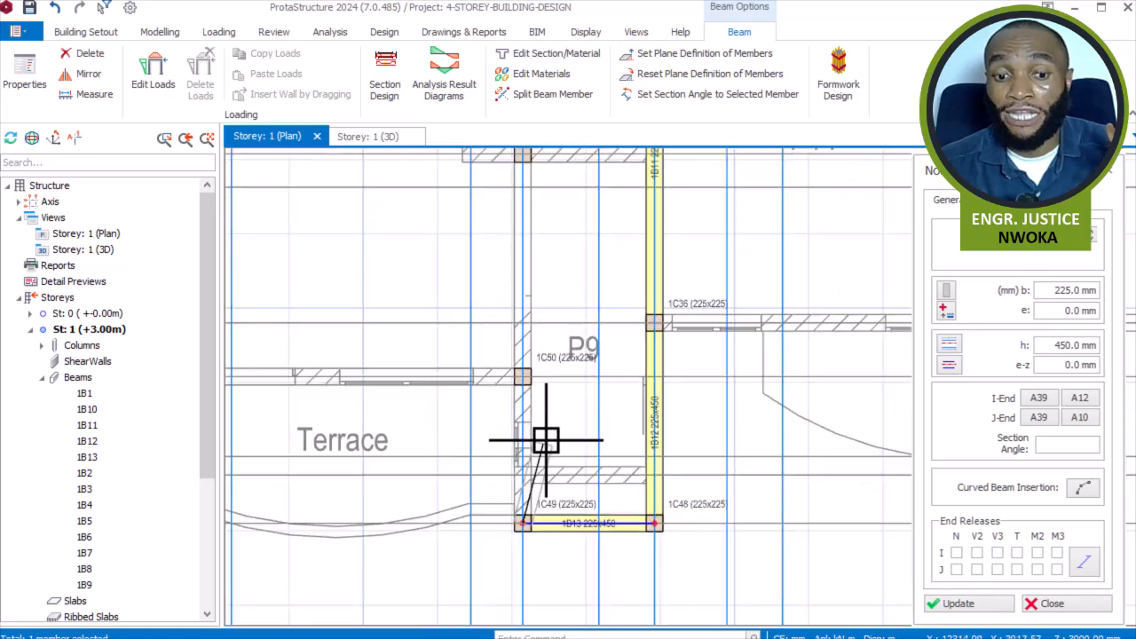
pyautogui.moveTo(541, 325); pyautogui.dragTo(548, 429, button='middle')
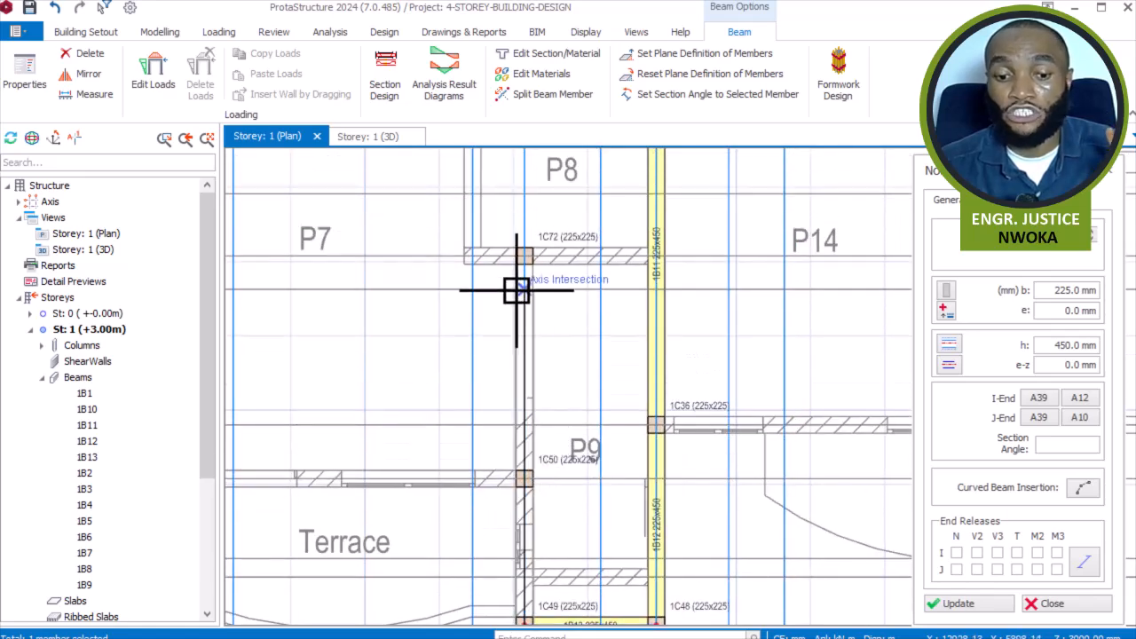
pyautogui.scroll(2, 519, 288)
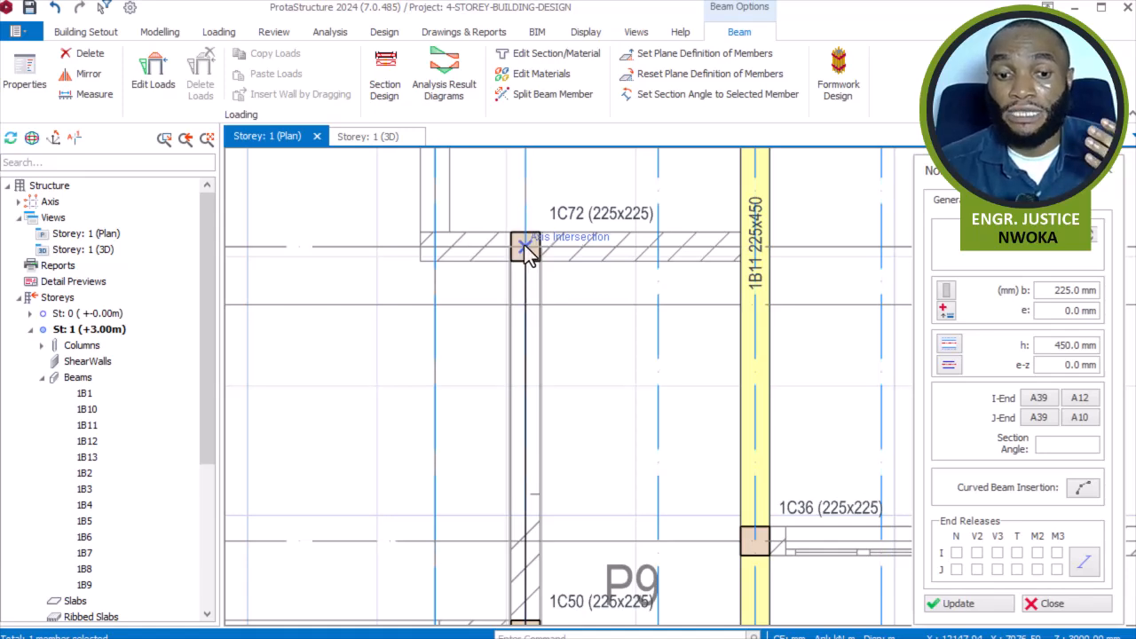
pyautogui.click(527, 250)
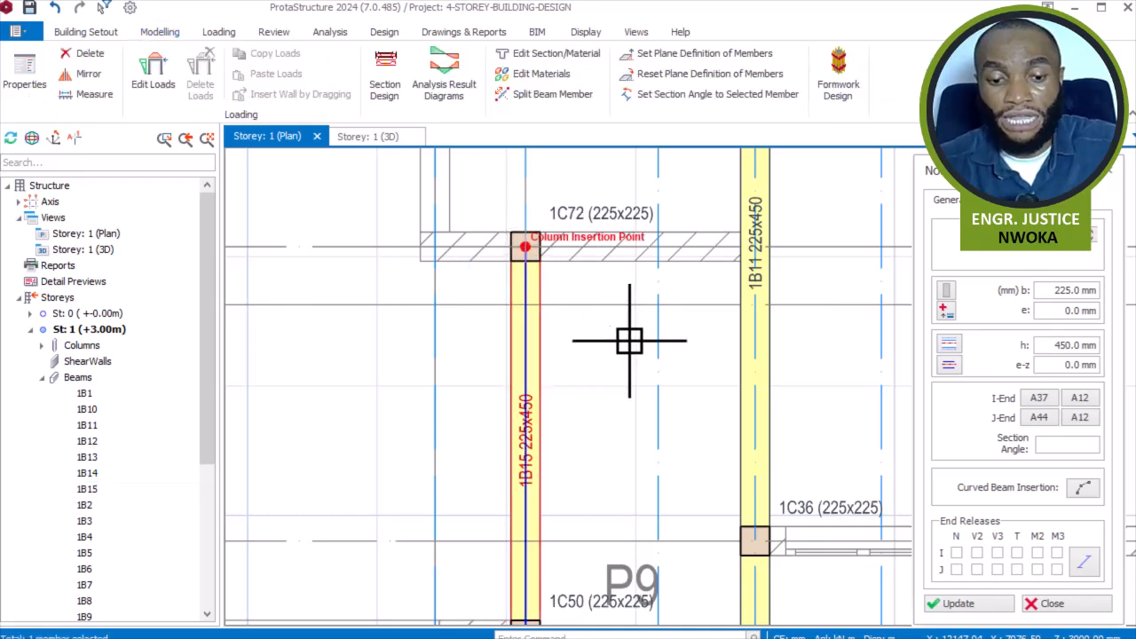
pyautogui.scroll(-3, 652, 289)
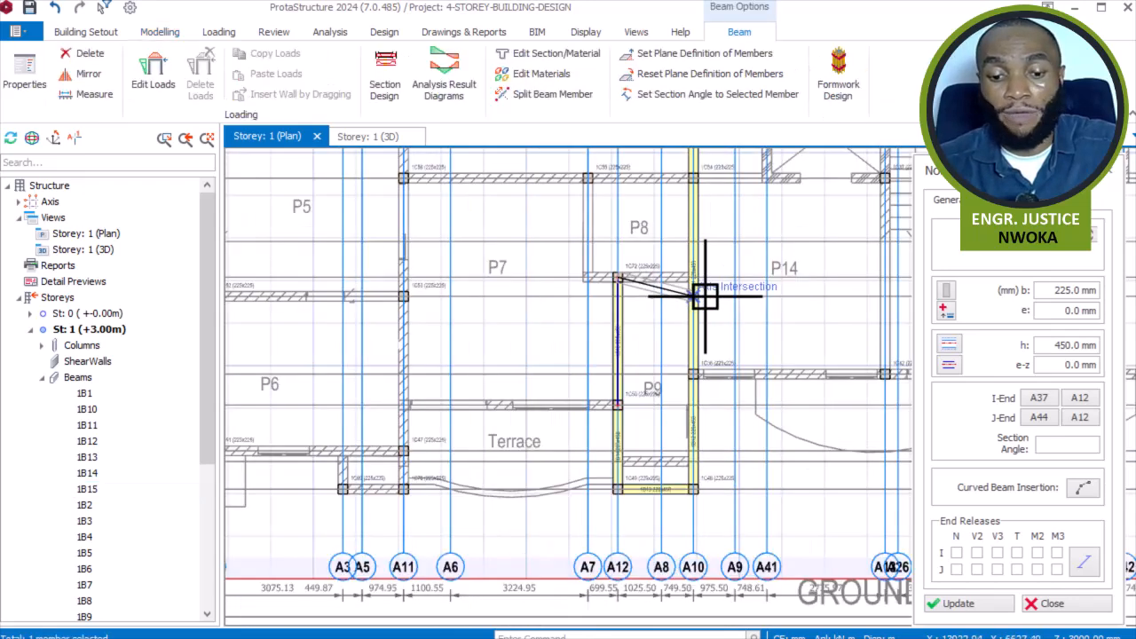
pyautogui.scroll(-1, 704, 296)
pyautogui.press('Escape')
# - Place a beam along axis A39 between columns 1C69 and 1C70, next to the terrace
pyautogui.scroll(2, 623, 296)
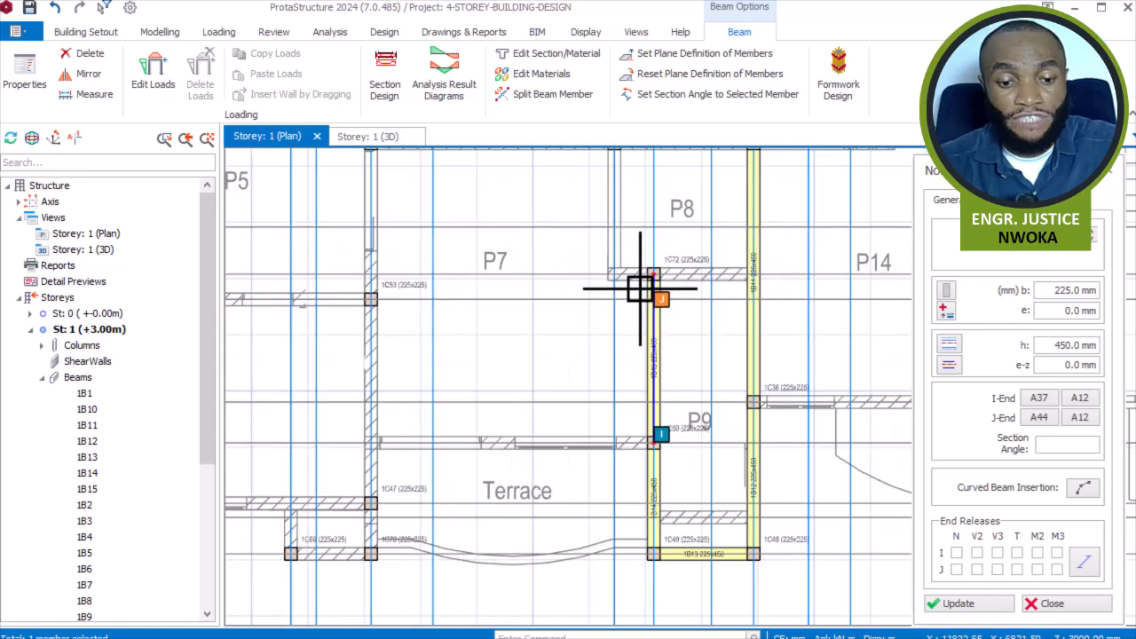
pyautogui.scroll(-1, 640, 288)
pyautogui.scroll(2, 380, 497)
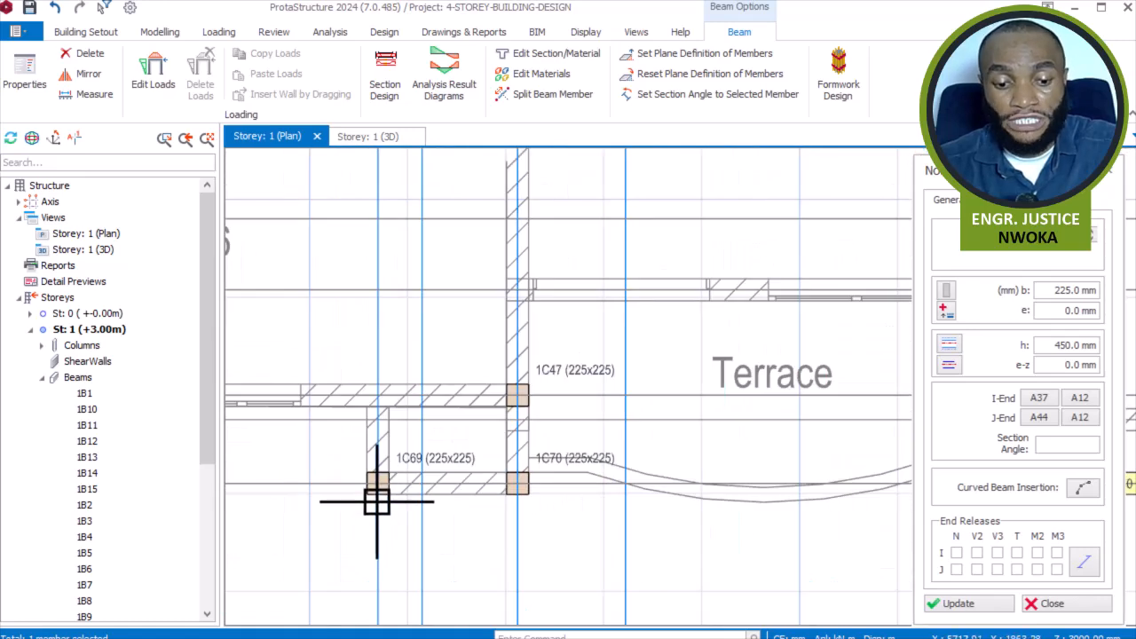
pyautogui.scroll(1, 495, 504)
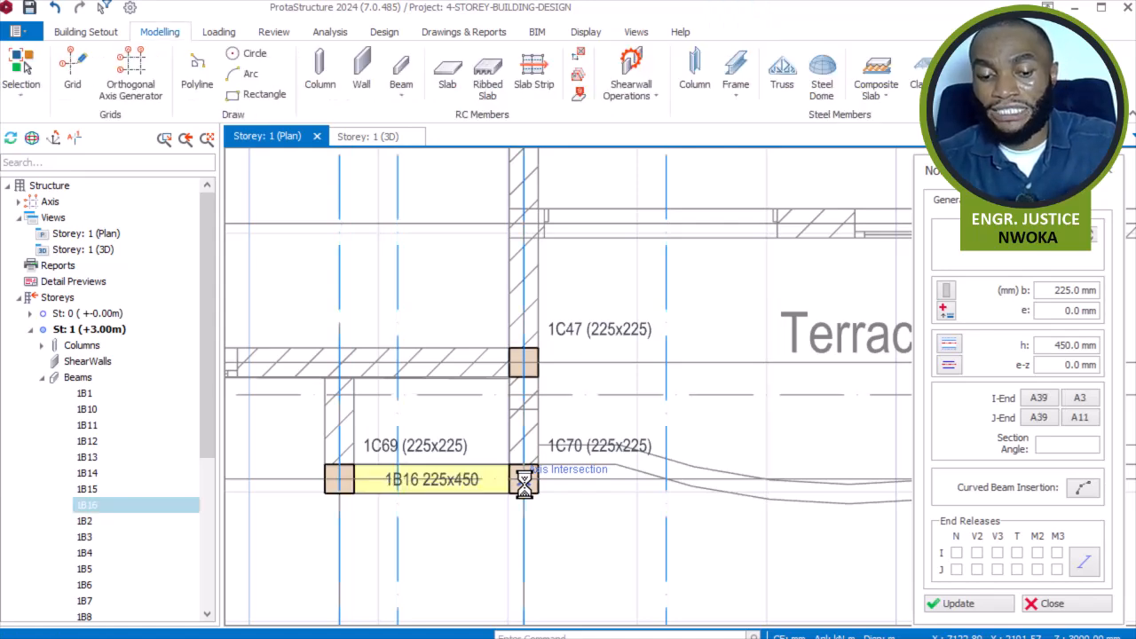
pyautogui.scroll(-1, 527, 492)
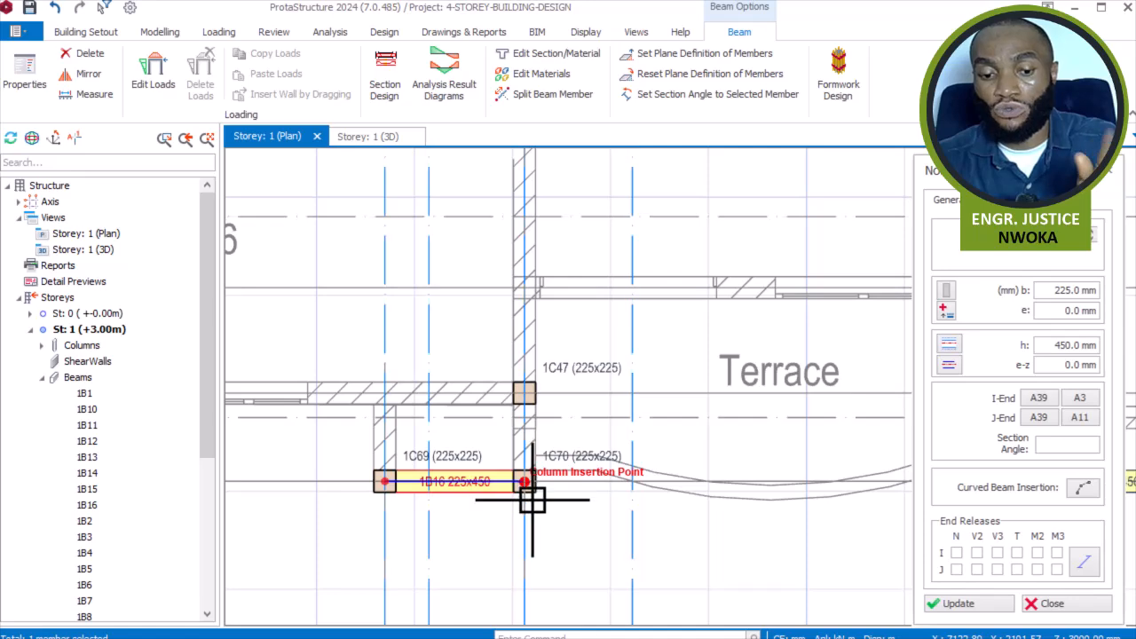
# - Place beams along axis A11 from column 1C70 through 1C47, 1C53, 1C56 and 1C68 to the beam on axis A32
pyautogui.scroll(-2, 533, 493)
pyautogui.moveTo(555, 272); pyautogui.dragTo(550, 475, button='middle')
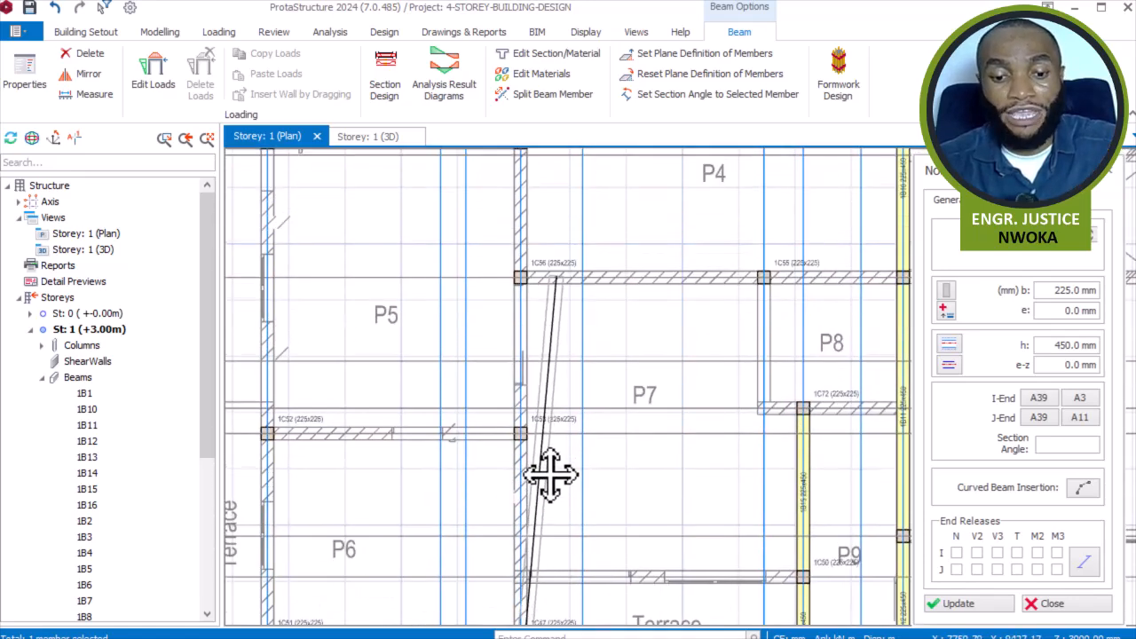
pyautogui.scroll(-1, 545, 471)
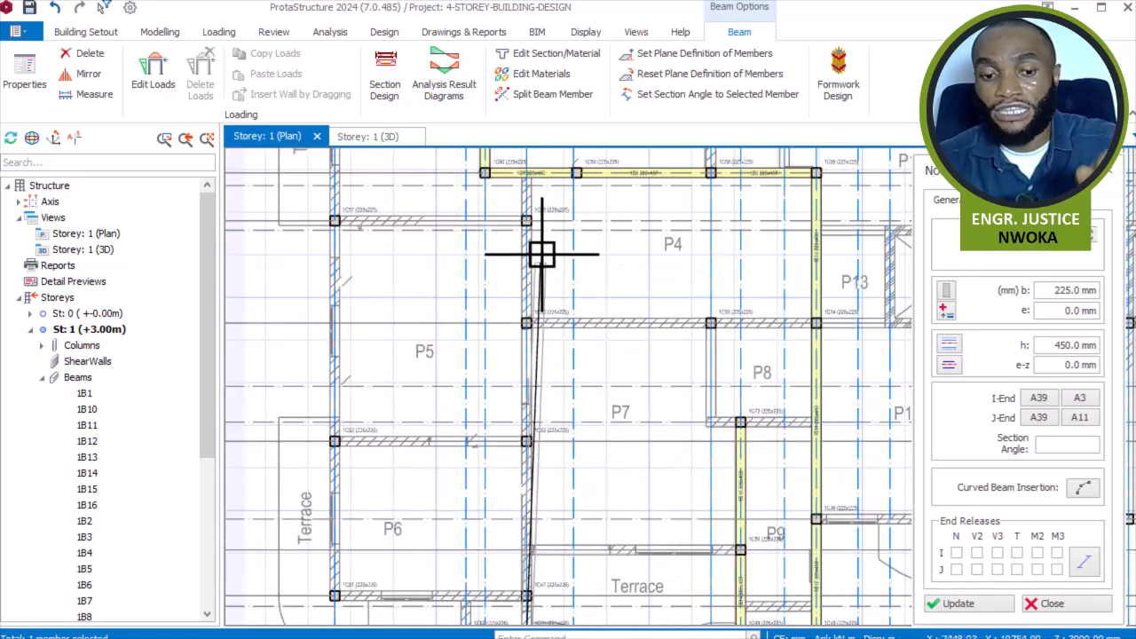
pyautogui.scroll(2, 531, 167)
pyautogui.scroll(1, 525, 170)
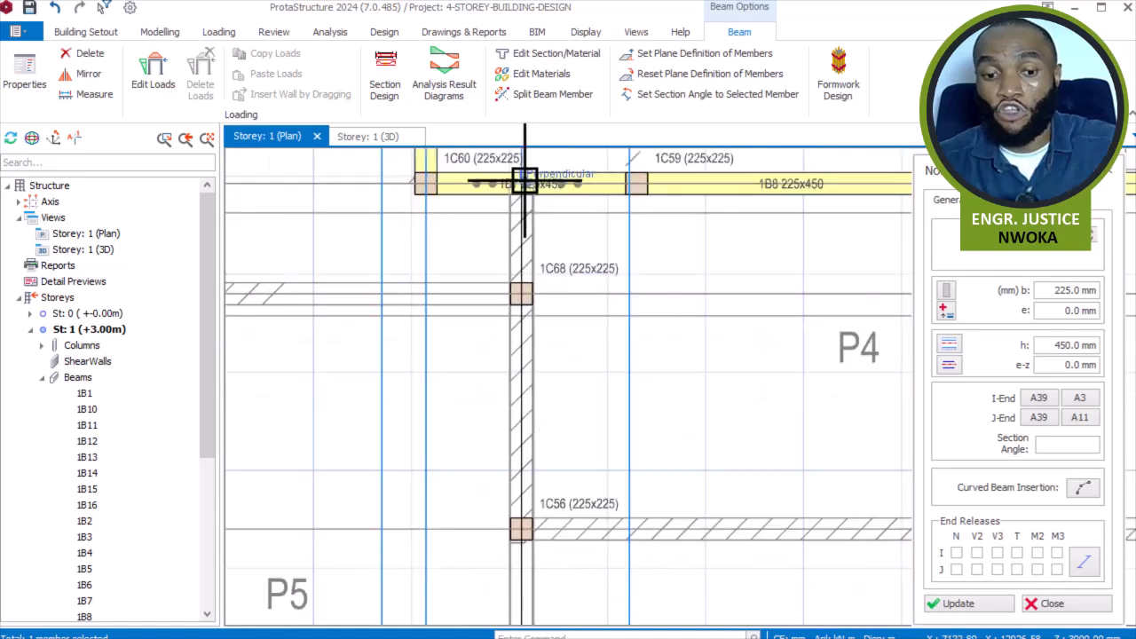
pyautogui.scroll(3, 517, 190)
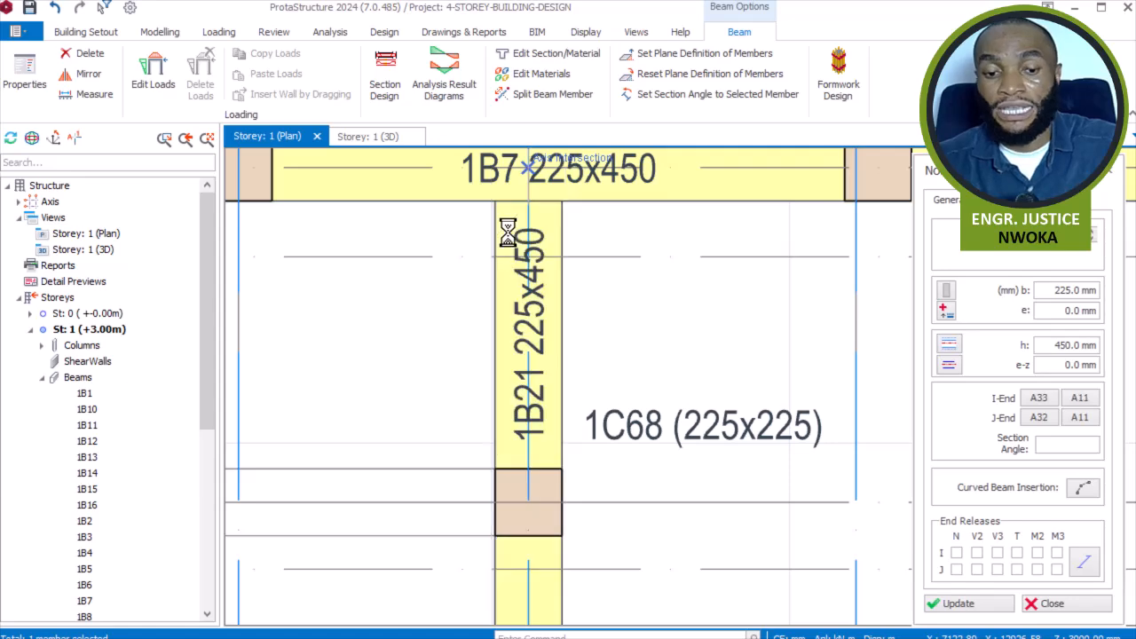
pyautogui.scroll(-3, 534, 286)
pyautogui.click(542, 275)
pyautogui.scroll(-3, 528, 235)
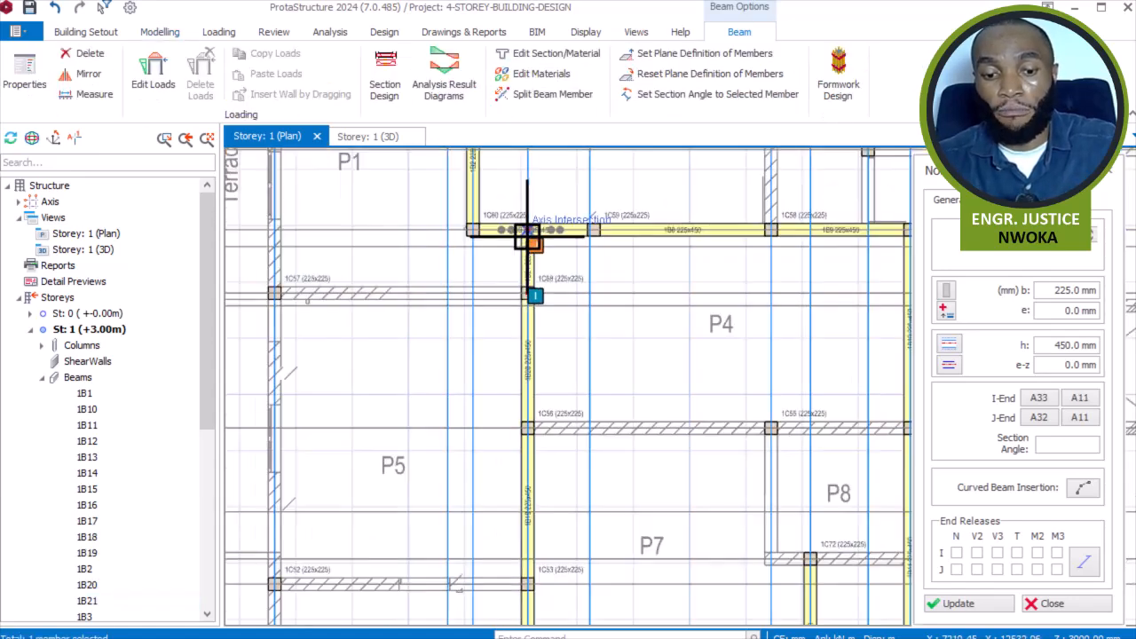
# - Examine the storey 1 floor plan to check which walls between columns still need beams, including the mirrored half of the building
pyautogui.scroll(-3, 528, 242)
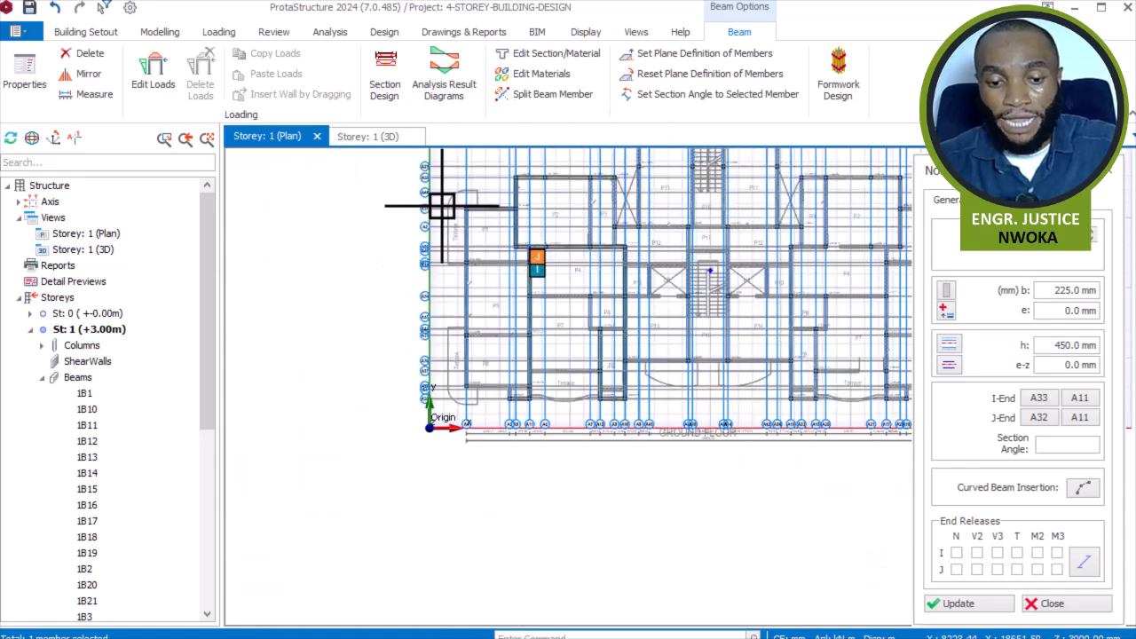
pyautogui.scroll(2, 470, 328)
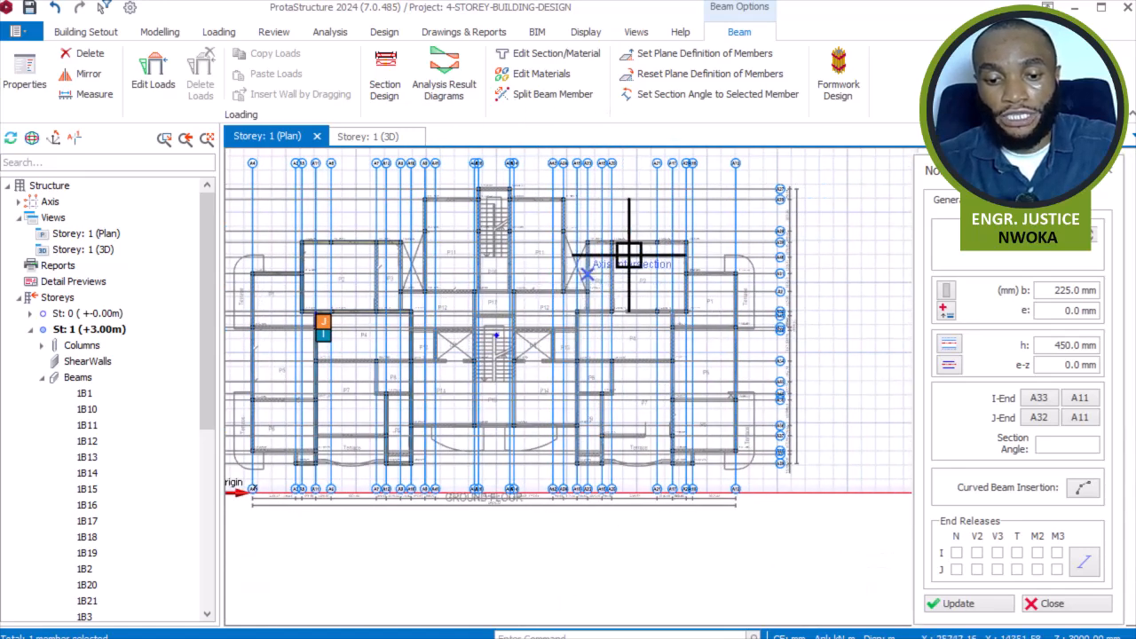
pyautogui.scroll(2, 598, 256)
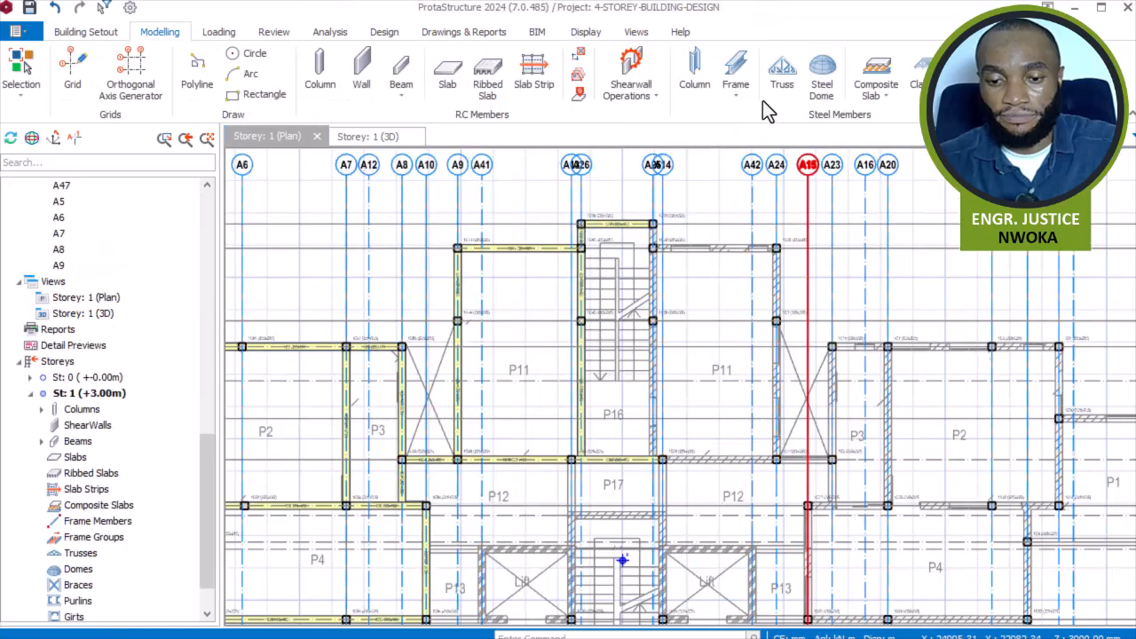
pyautogui.scroll(-3, 684, 325)
pyautogui.scroll(3, 538, 444)
pyautogui.scroll(-1, 523, 397)
pyautogui.scroll(2, 469, 349)
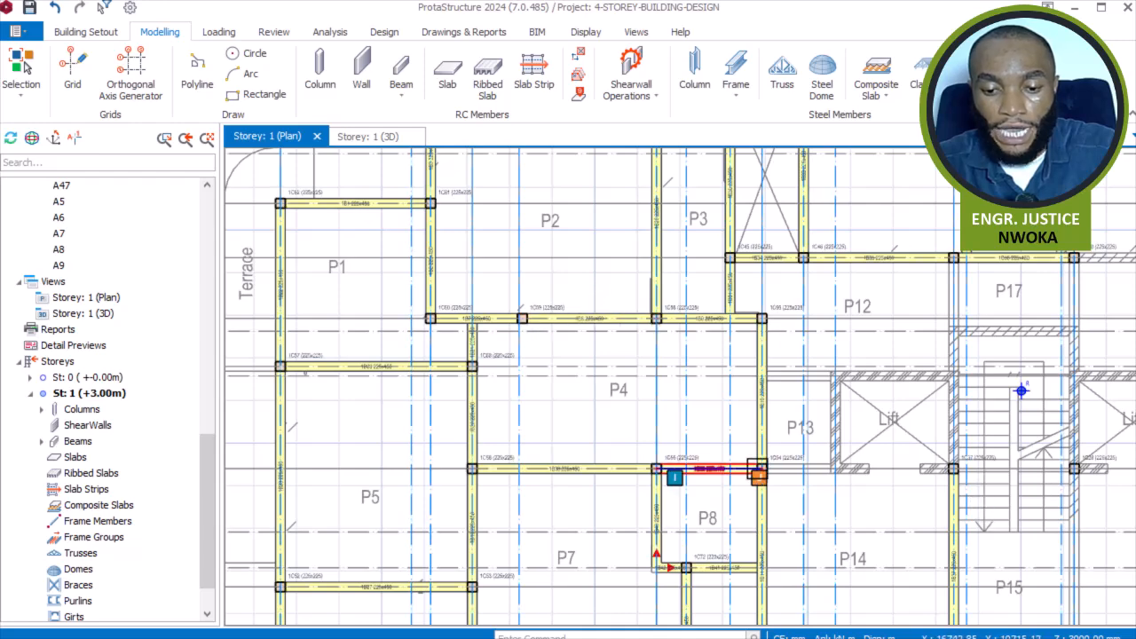
pyautogui.moveTo(755, 465); pyautogui.dragTo(669, 459, button='middle')
pyautogui.scroll(-3, 487, 429)
pyautogui.moveTo(667, 400); pyautogui.dragTo(596, 397, button='middle')
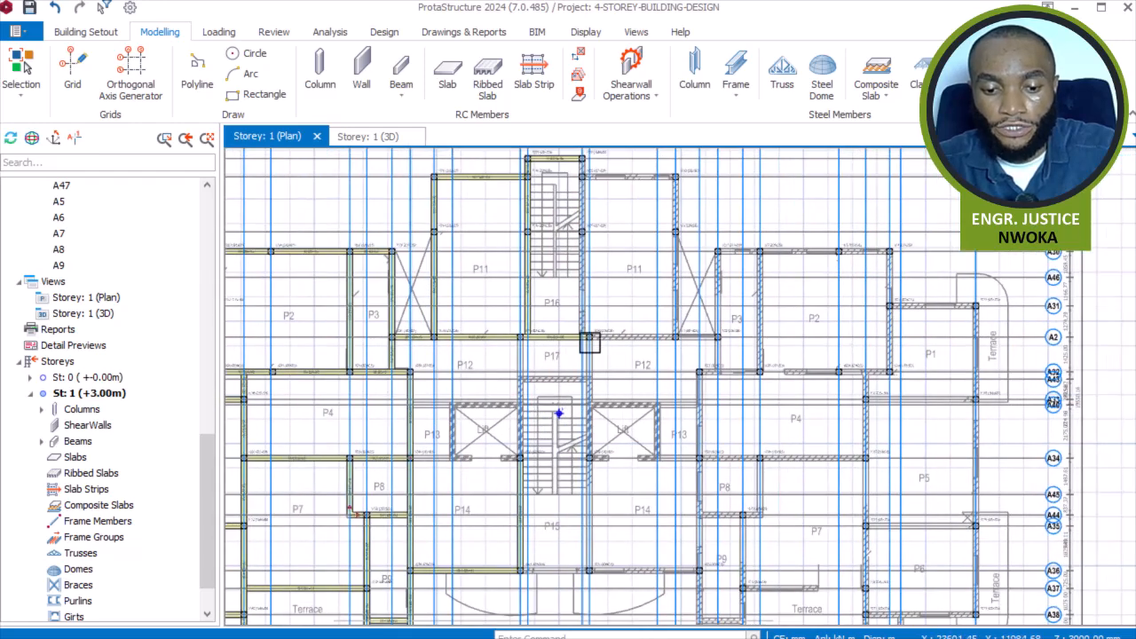
pyautogui.scroll(-2, 789, 299)
pyautogui.moveTo(666, 253); pyautogui.dragTo(619, 265, button='middle')
pyautogui.scroll(3, 526, 184)
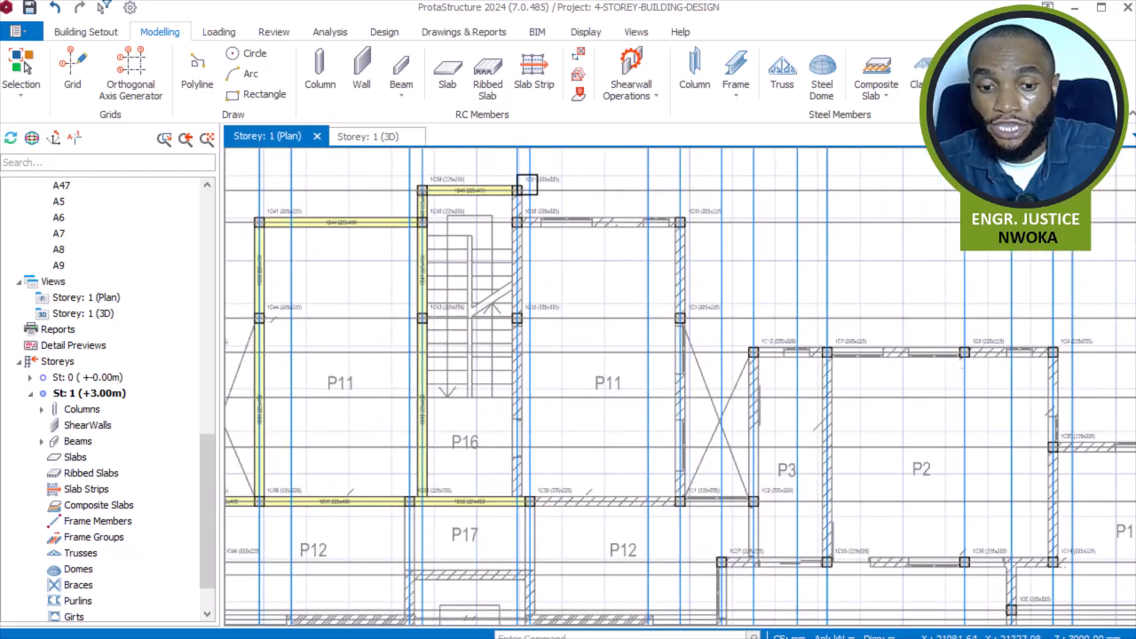
# - Place 225x450 mm beams along axis A25 from column 1C31 through 1C32 and 1C35 to the beam on axis A2, and end the chain
pyautogui.scroll(-2, 504, 165)
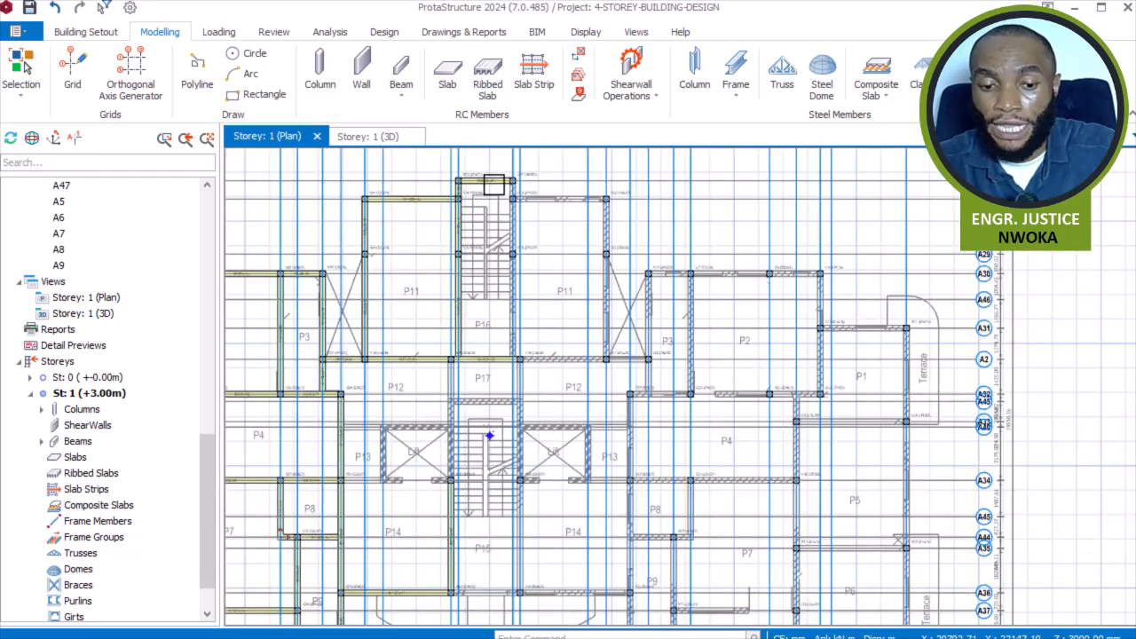
pyautogui.scroll(-1, 580, 289)
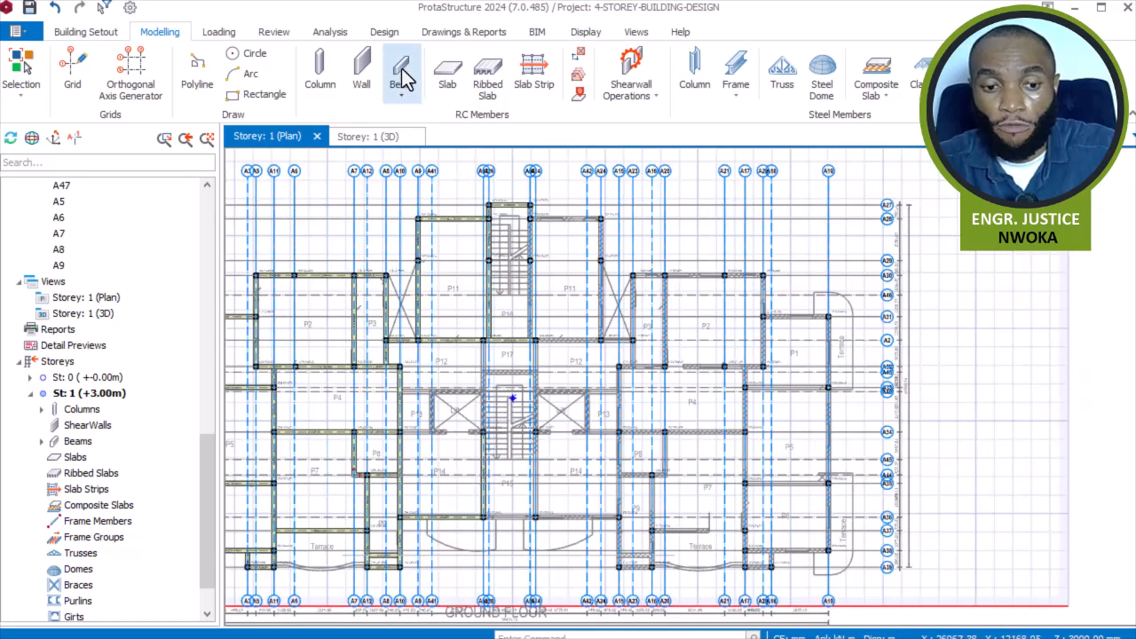
pyautogui.scroll(3, 510, 233)
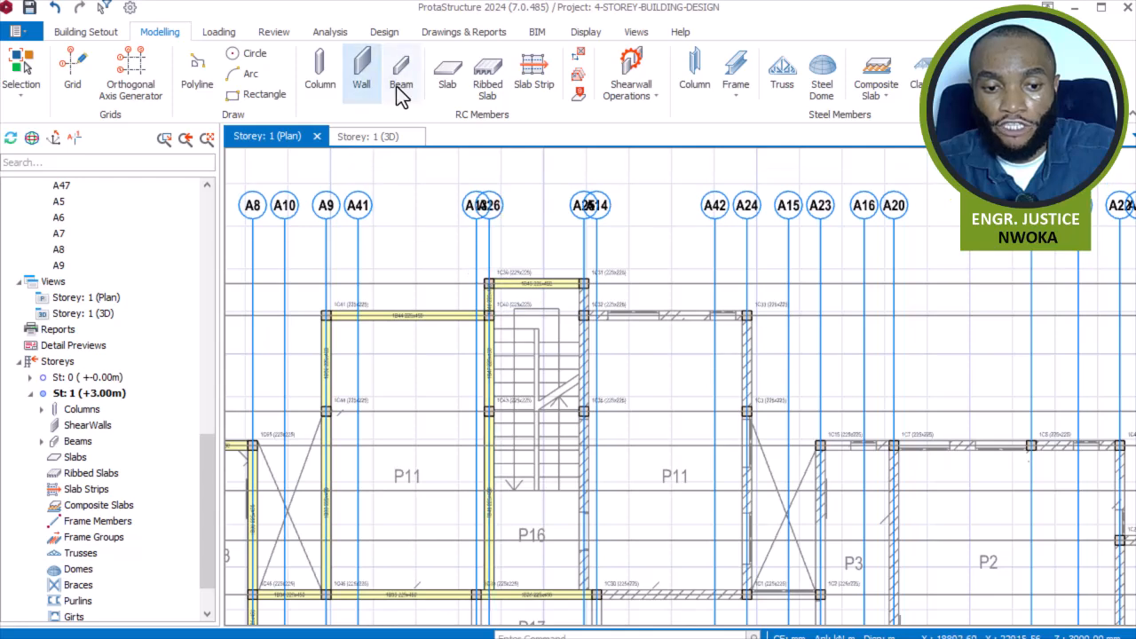
pyautogui.click(401, 80)
pyautogui.click(479, 89)
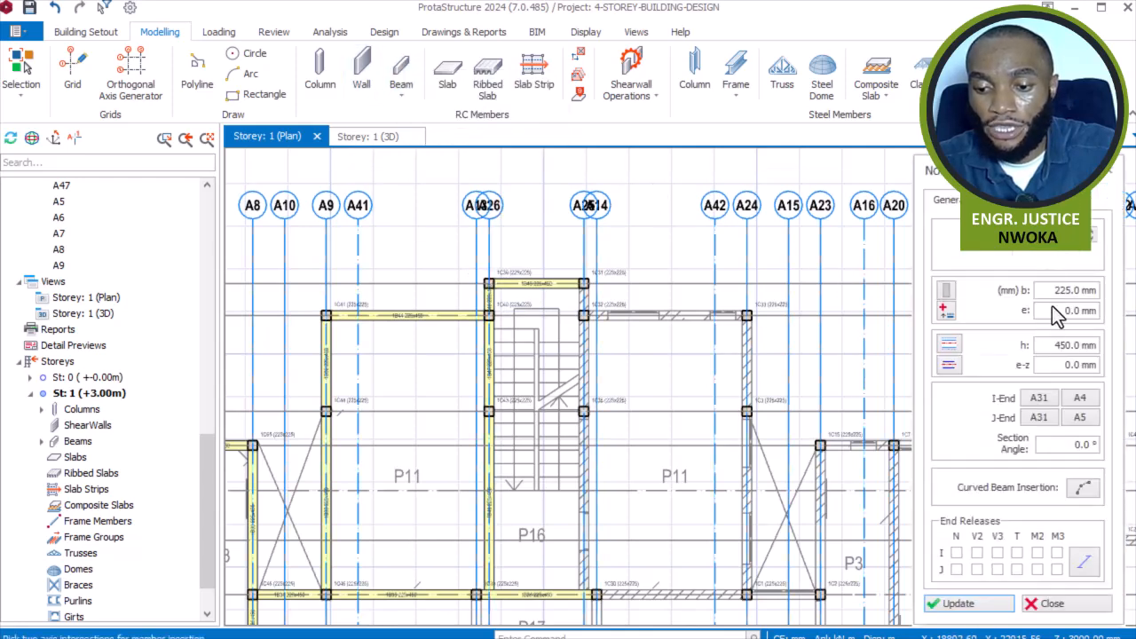
pyautogui.scroll(5, 499, 291)
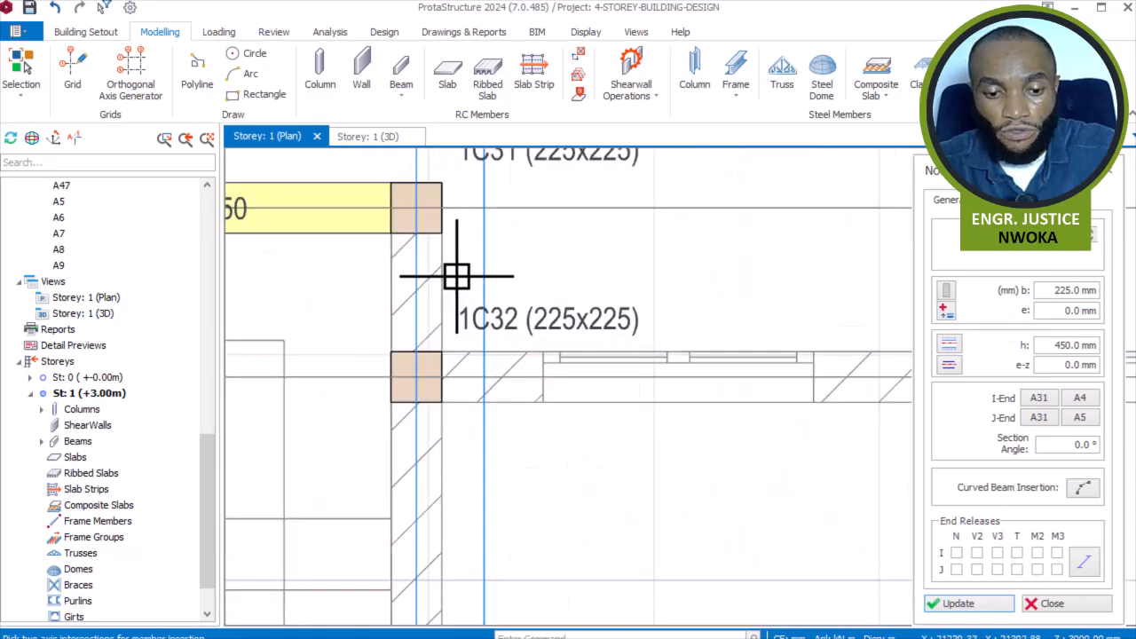
pyautogui.scroll(-5, 512, 185)
pyautogui.scroll(5, 530, 360)
pyautogui.scroll(2, 481, 388)
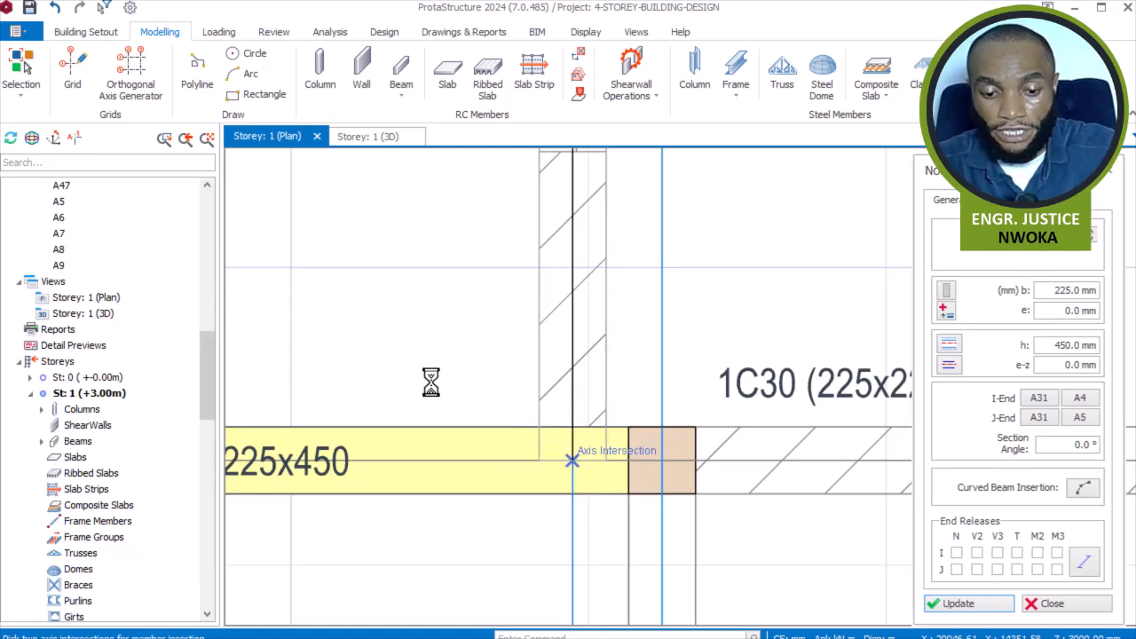
pyautogui.scroll(-1, 355, 346)
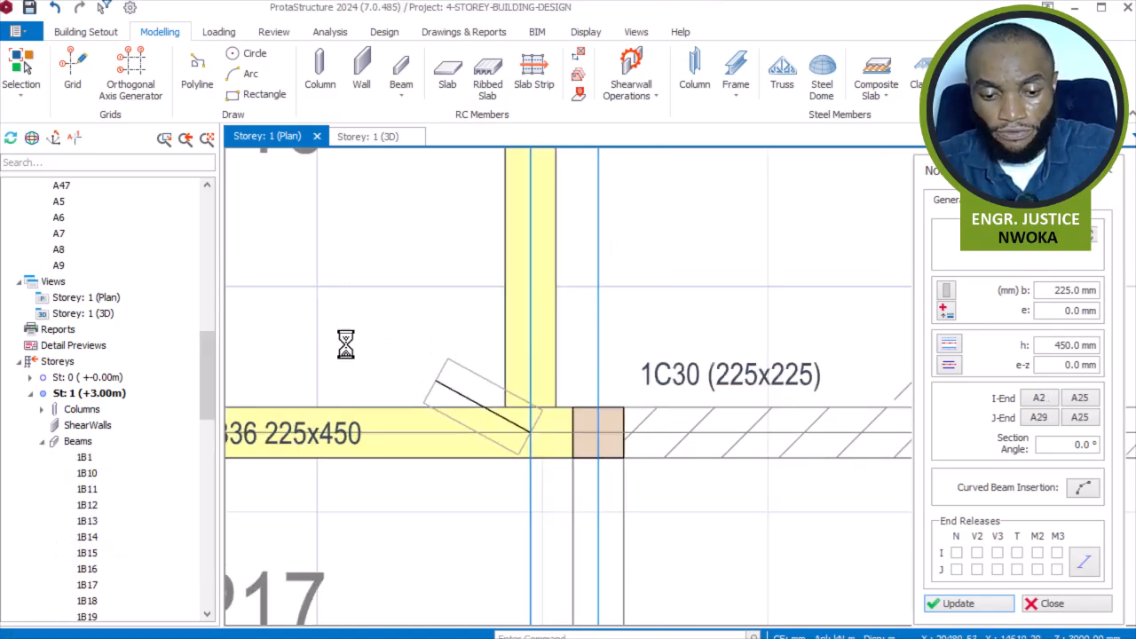
pyautogui.scroll(-1, 401, 379)
pyautogui.press('Escape')
# - Place beams along axis A2 from column 1C30 through 1C1 to column 1C2, above room P12
pyautogui.scroll(3, 626, 431)
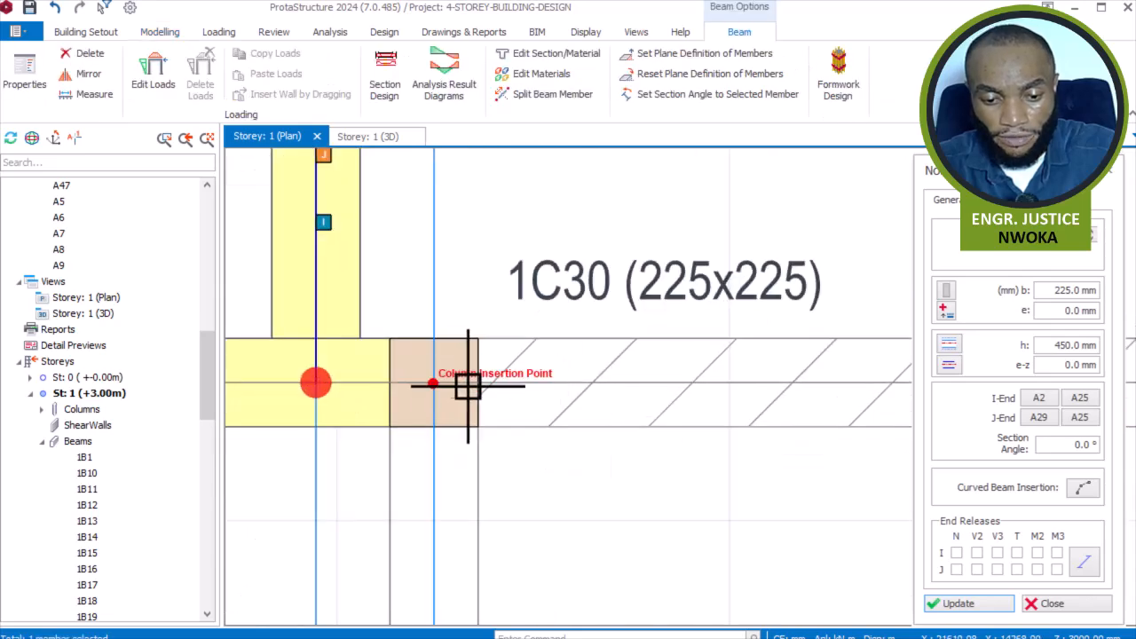
pyautogui.scroll(-5, 441, 383)
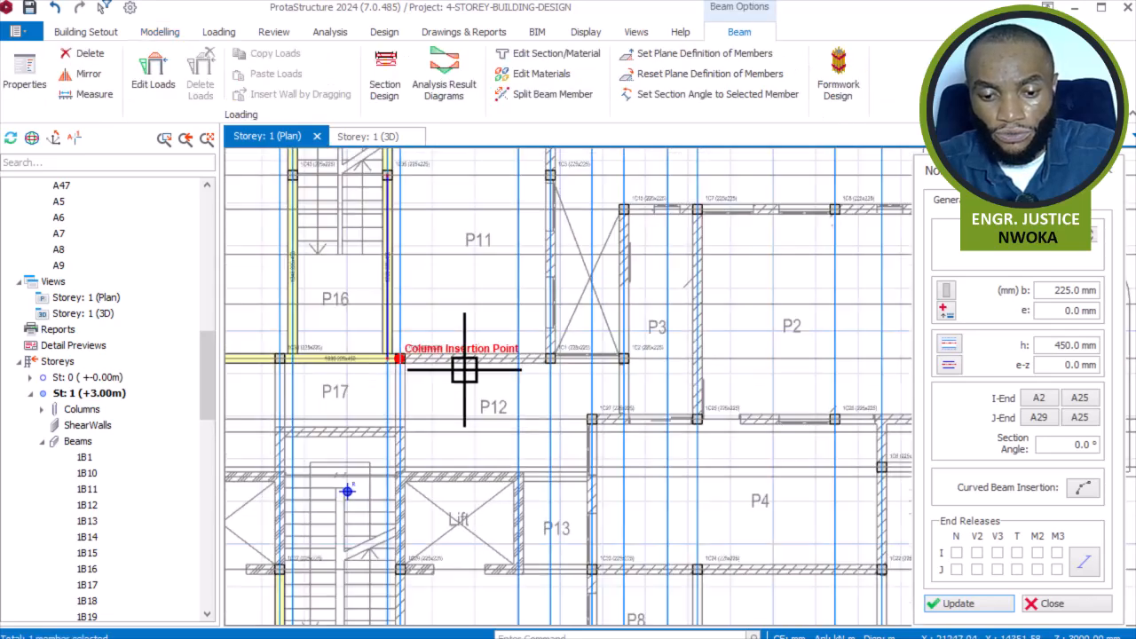
pyautogui.scroll(3, 536, 373)
pyautogui.scroll(3, 536, 374)
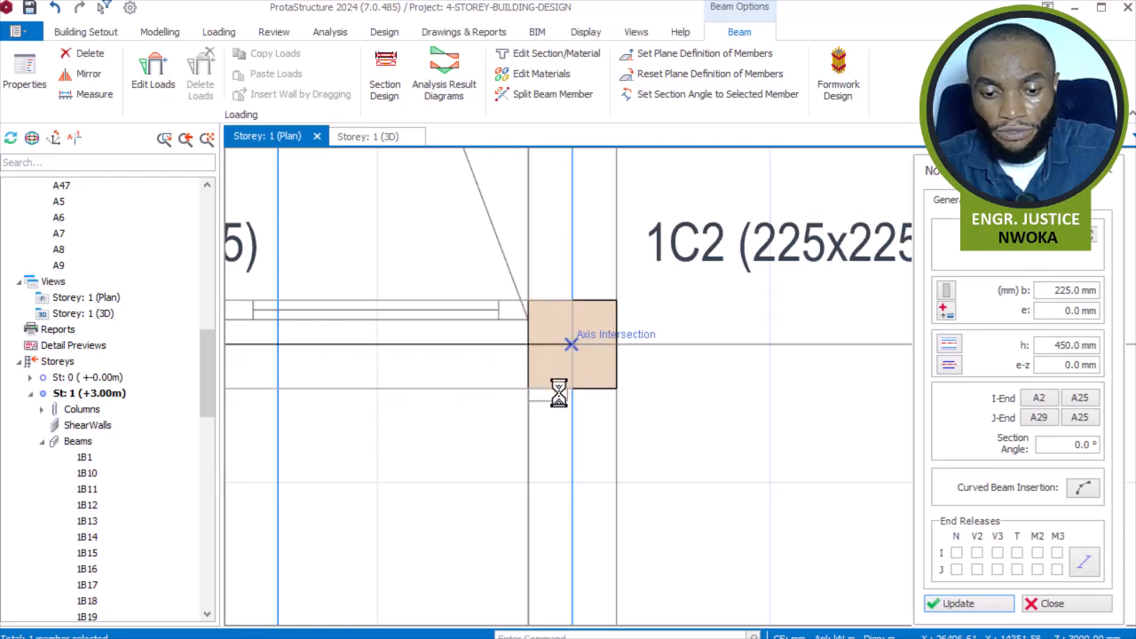
pyautogui.scroll(-1, 577, 406)
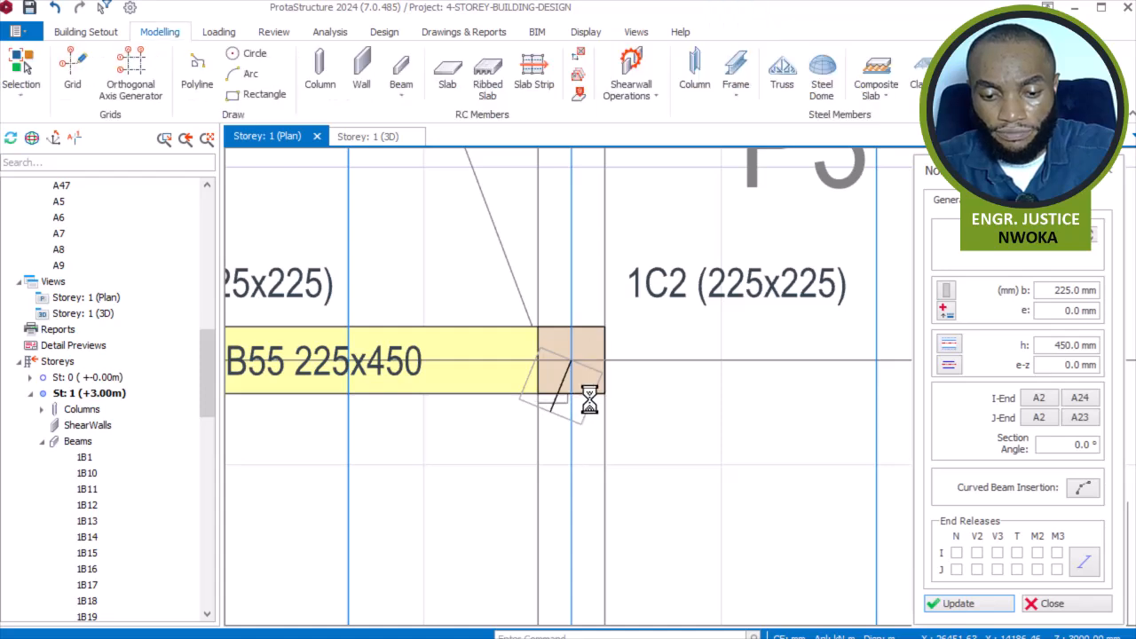
pyautogui.scroll(-3, 589, 399)
# - Place a beam along axis A28 between columns 1C32 and 1C33, at the upper wall of room P11
pyautogui.scroll(1, 613, 290)
pyautogui.moveTo(621, 305); pyautogui.dragTo(631, 480, button='middle')
pyautogui.scroll(-5, 632, 480)
pyautogui.scroll(4, 445, 206)
pyautogui.scroll(3, 263, 204)
pyautogui.scroll(-1, 373, 245)
pyautogui.scroll(-2, 286, 236)
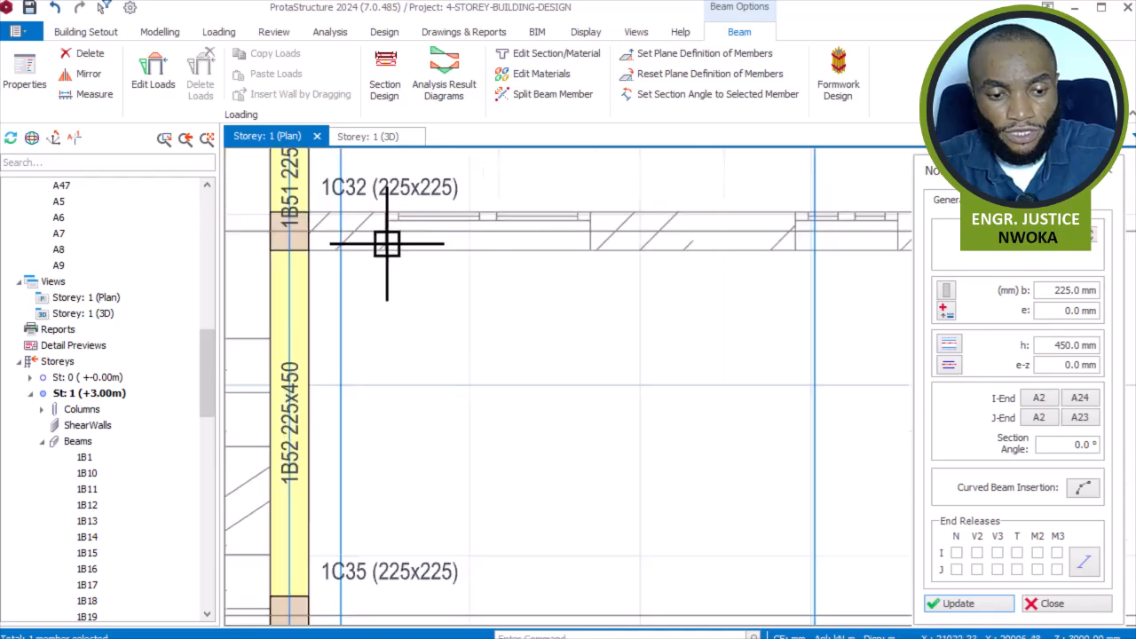
pyautogui.scroll(-2, 527, 271)
pyautogui.scroll(1, 528, 282)
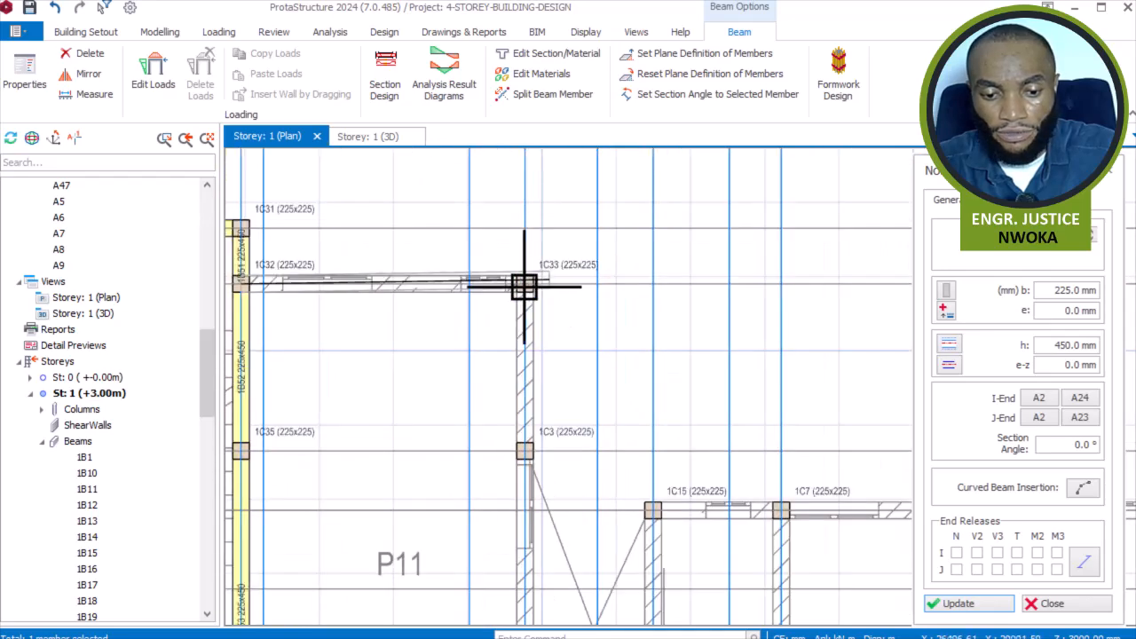
pyautogui.scroll(3, 529, 283)
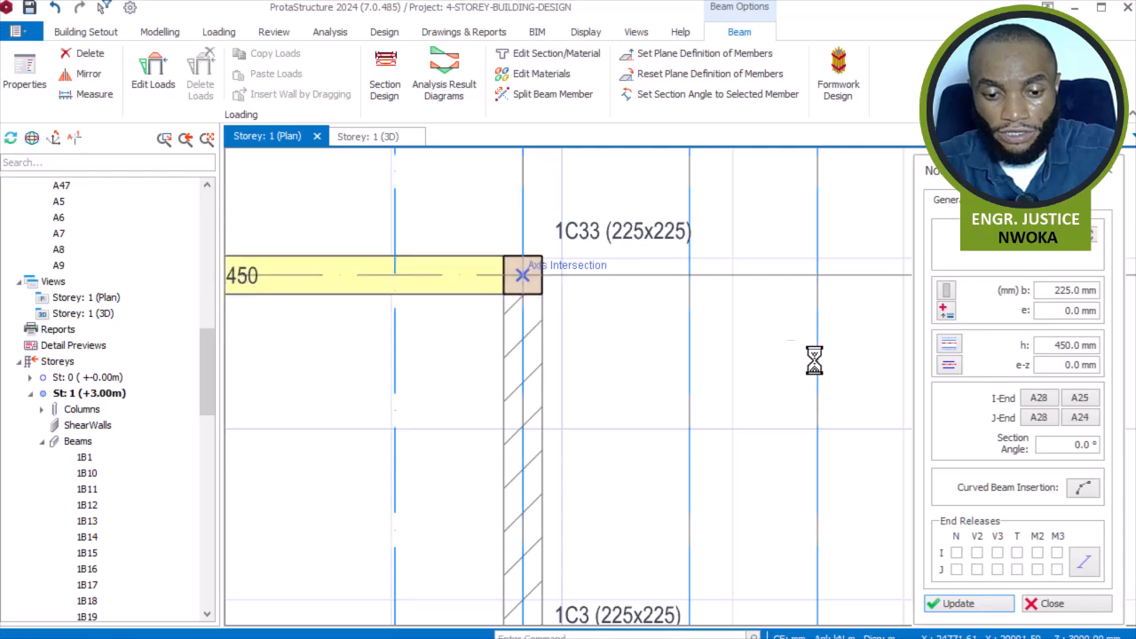
pyautogui.click(523, 276)
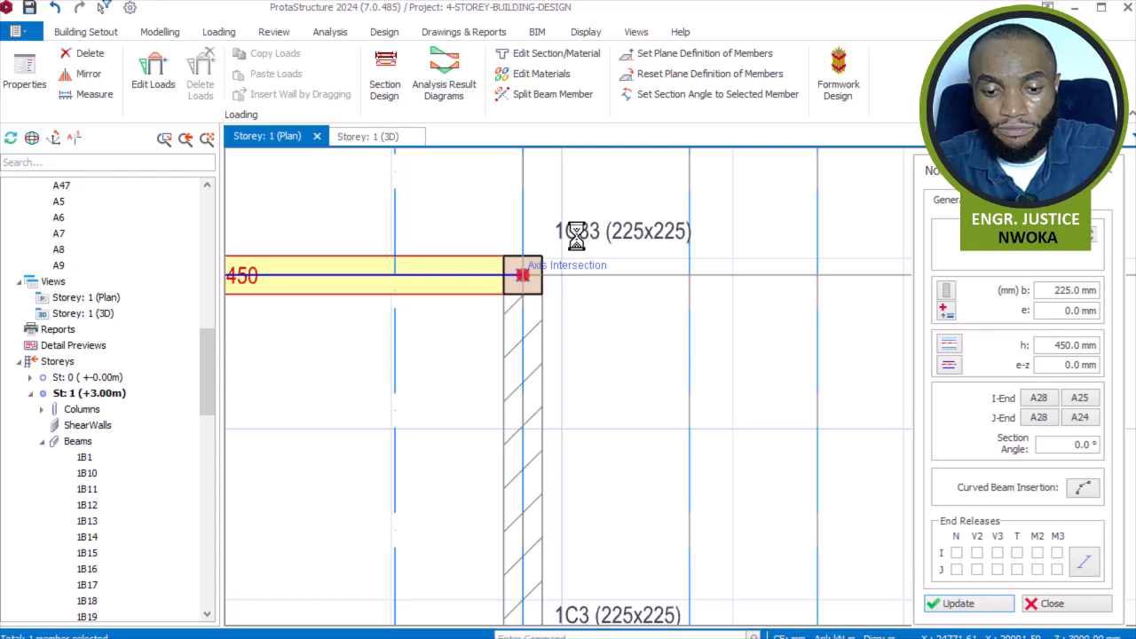
# - Place beams along axis A24 from column 1C33 through 1C3 to column 1C1, and end the beam chain
pyautogui.scroll(-1, 560, 238)
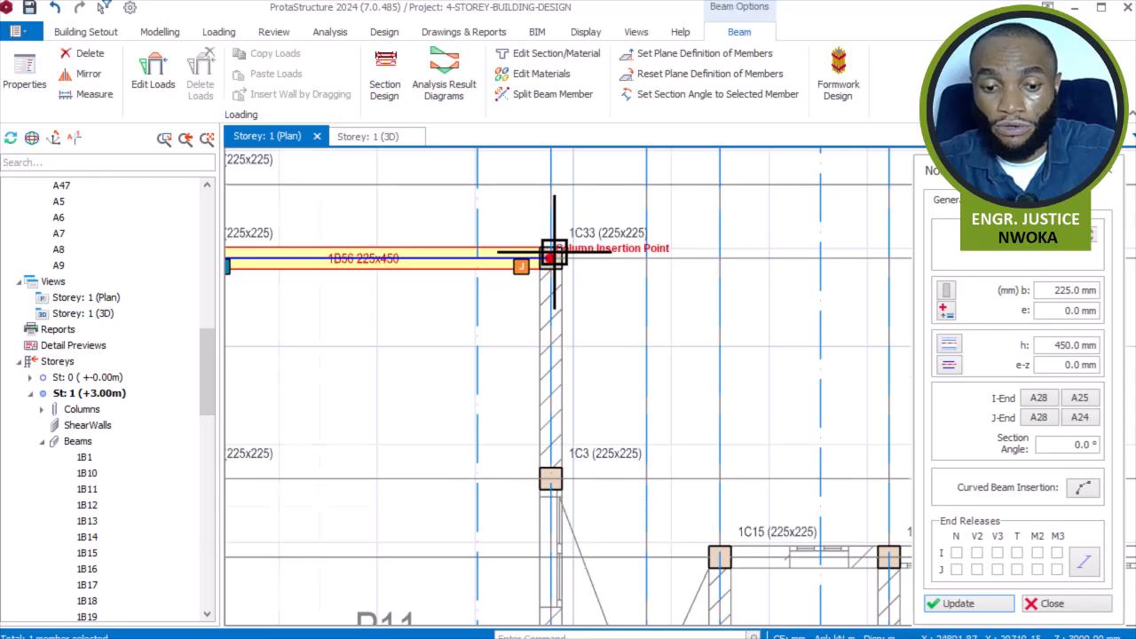
pyautogui.scroll(2, 552, 258)
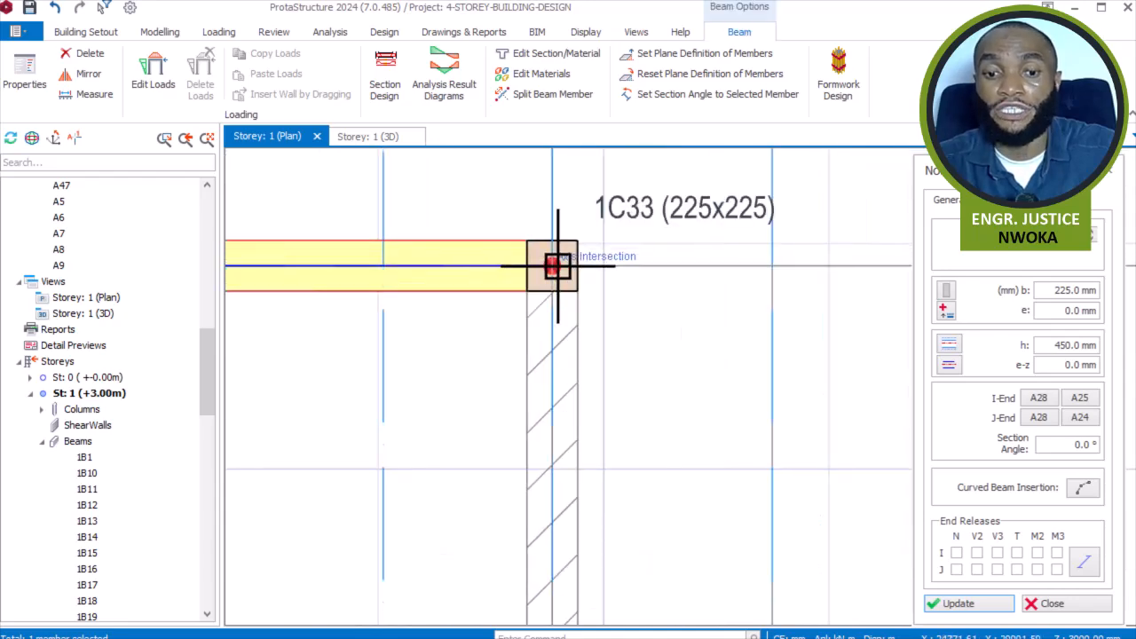
pyautogui.scroll(-2, 605, 266)
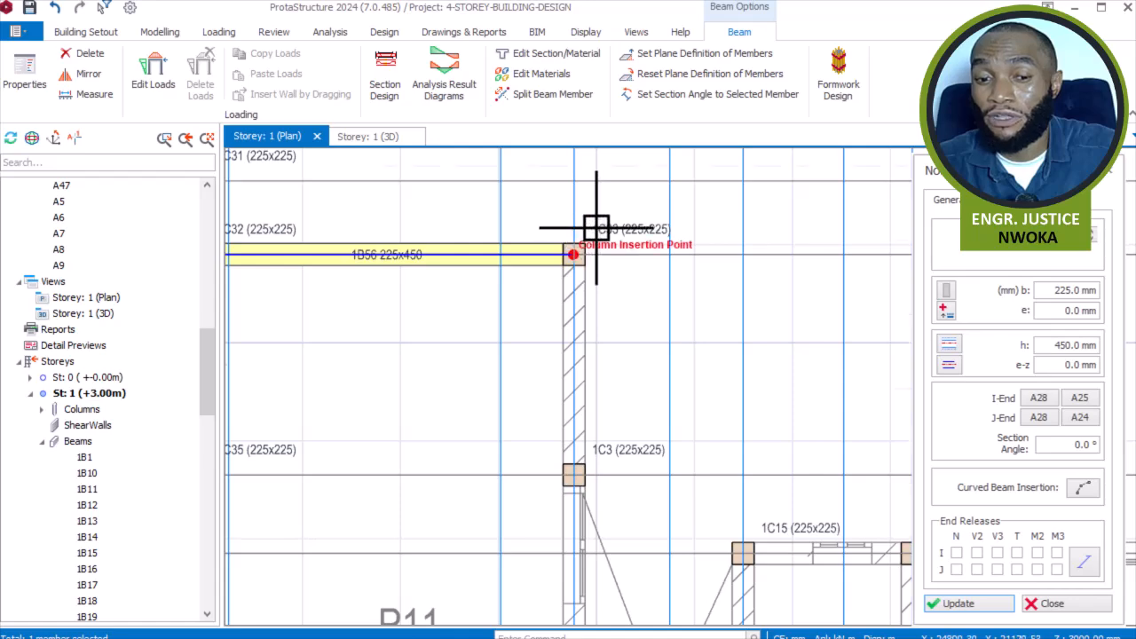
pyautogui.scroll(-2, 596, 227)
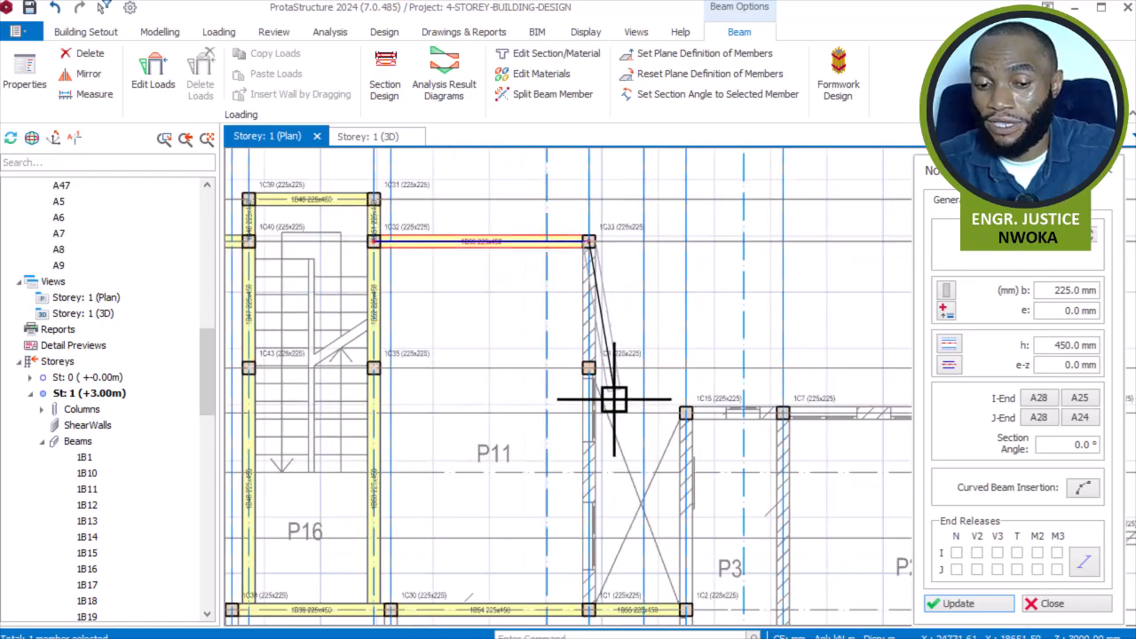
pyautogui.moveTo(600, 476); pyautogui.dragTo(578, 338, button='middle')
pyautogui.scroll(1, 558, 399)
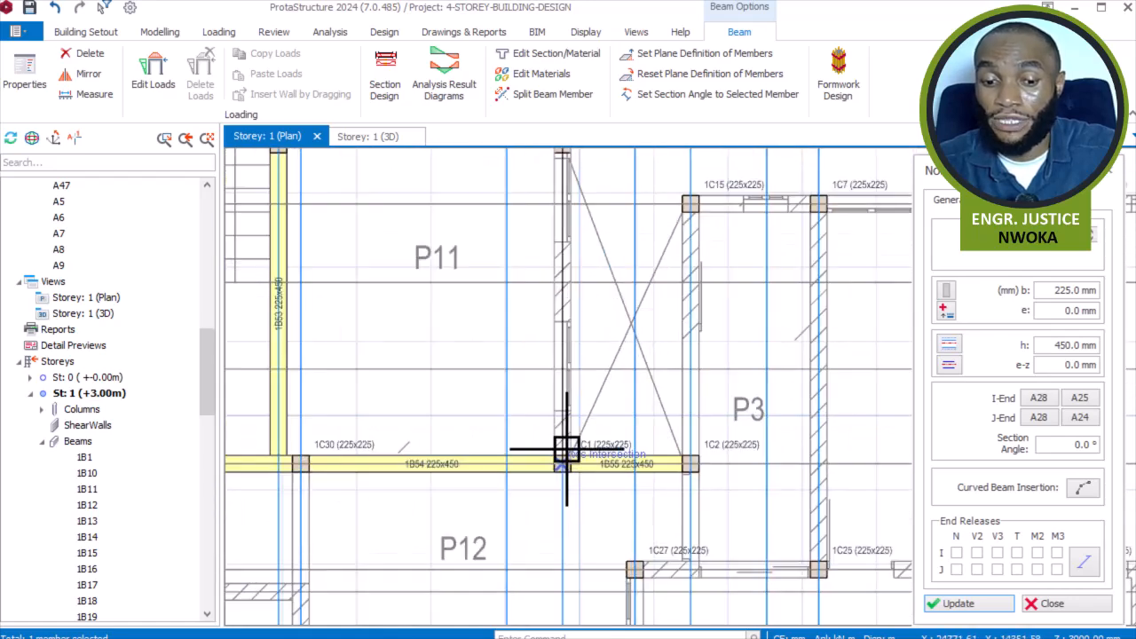
pyautogui.scroll(3, 566, 450)
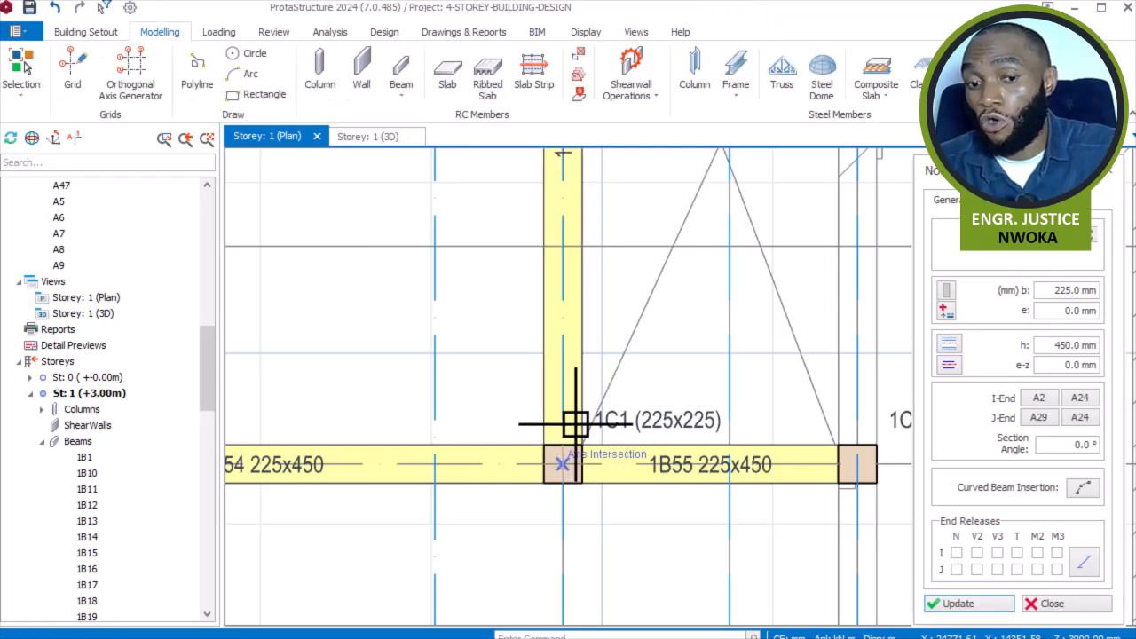
pyautogui.click(576, 422)
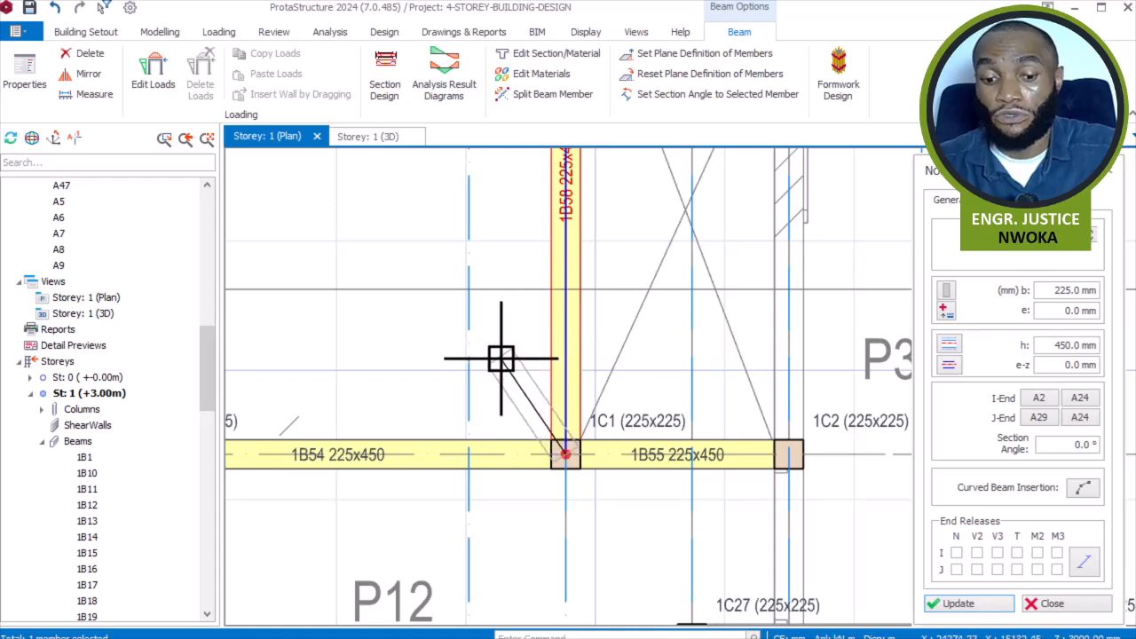
pyautogui.scroll(-3, 497, 284)
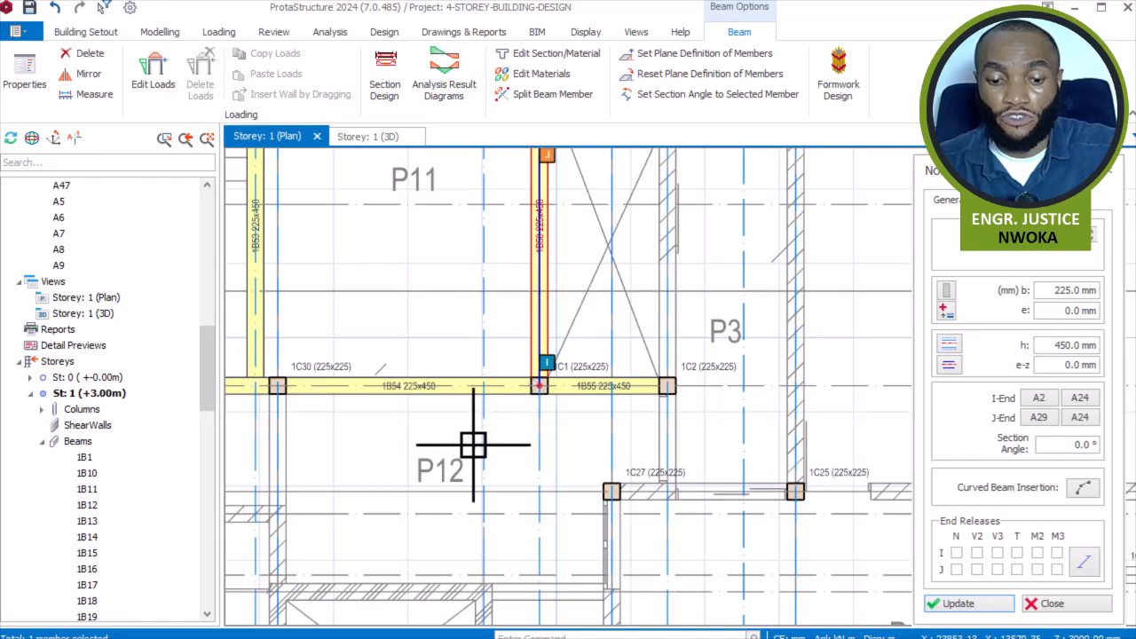
pyautogui.scroll(3, 568, 284)
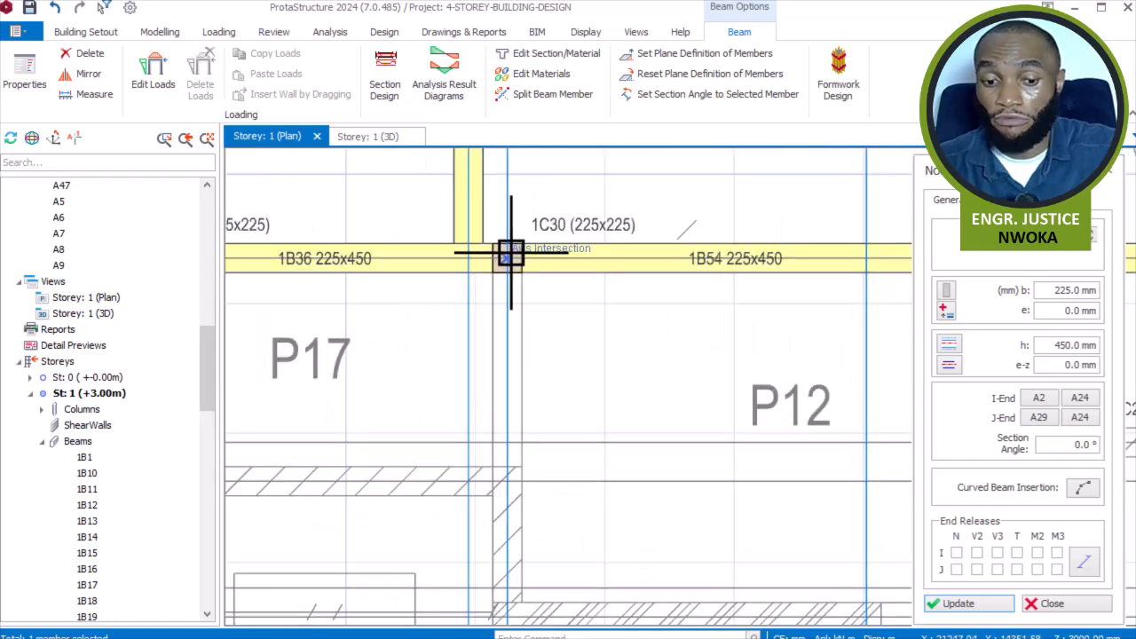
pyautogui.click(510, 255)
pyautogui.scroll(-3, 553, 224)
pyautogui.scroll(3, 550, 266)
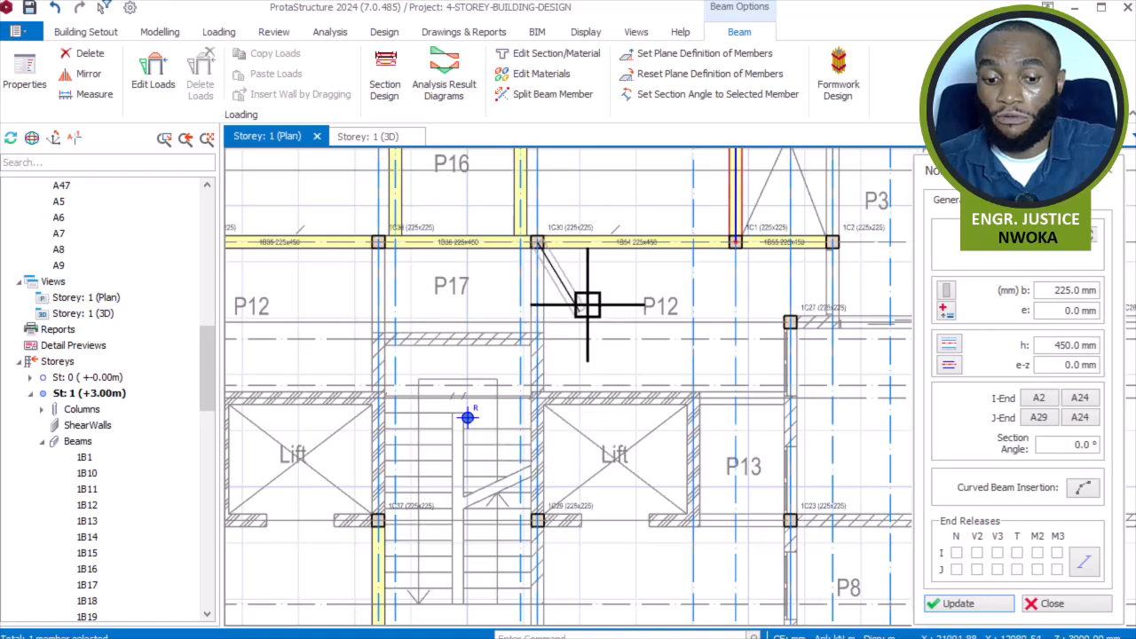
# - Place a beam along axis A14 between columns 1C29 and 1C34, between rooms P15 and P14
pyautogui.moveTo(732, 382); pyautogui.dragTo(691, 286, button='middle')
pyautogui.moveTo(601, 454); pyautogui.dragTo(598, 294, button='middle')
pyautogui.scroll(6, 545, 246)
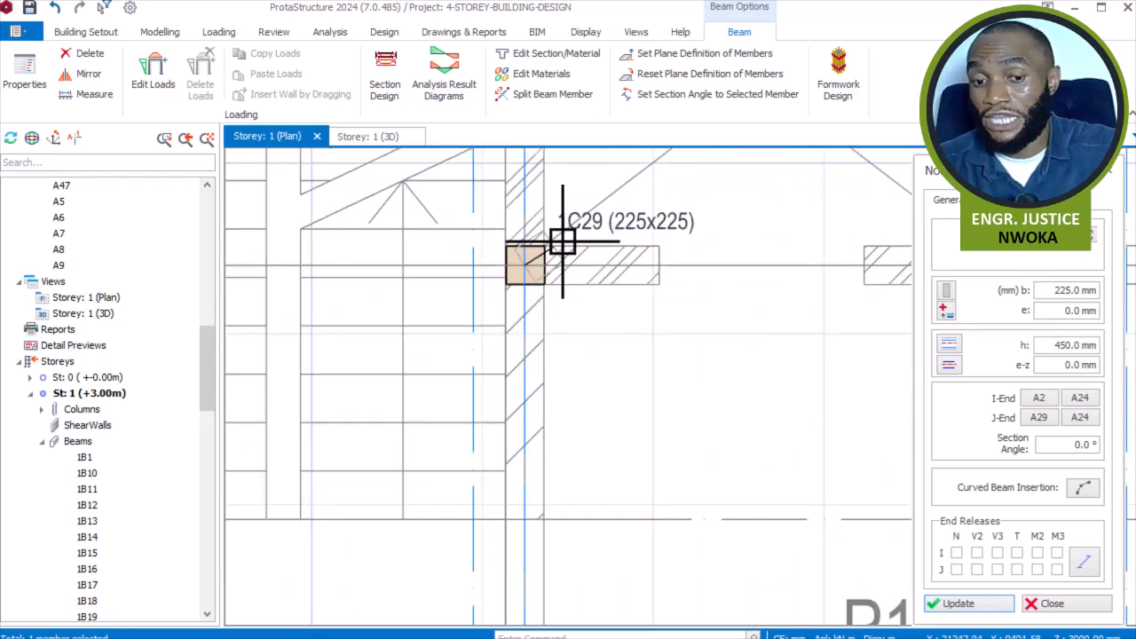
pyautogui.click(552, 250)
pyautogui.scroll(-4, 595, 193)
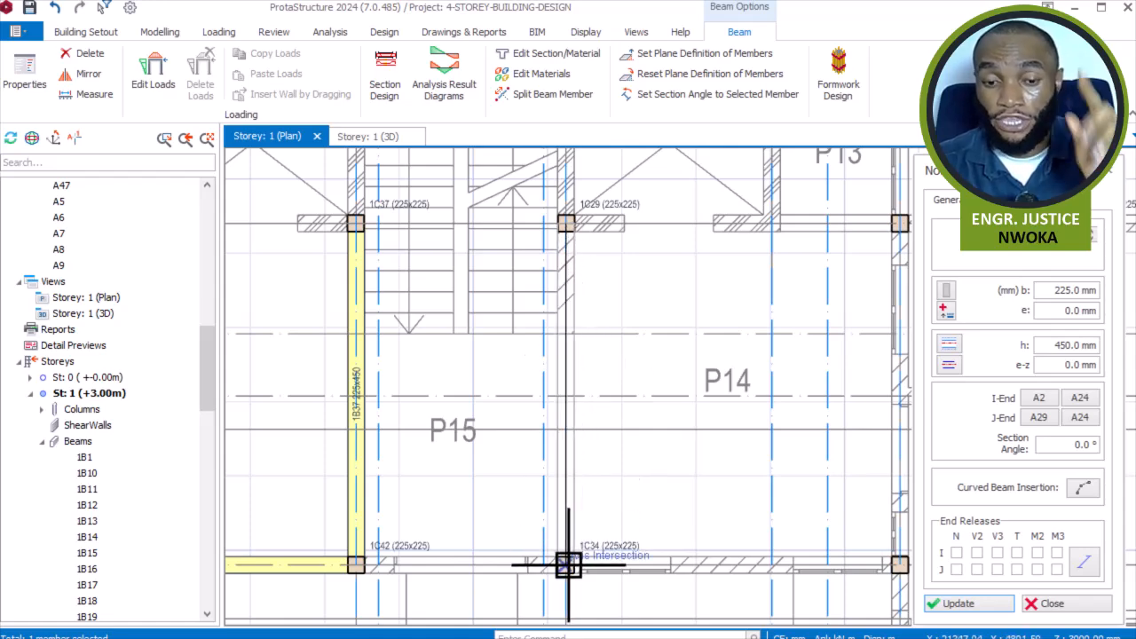
pyautogui.scroll(2, 568, 566)
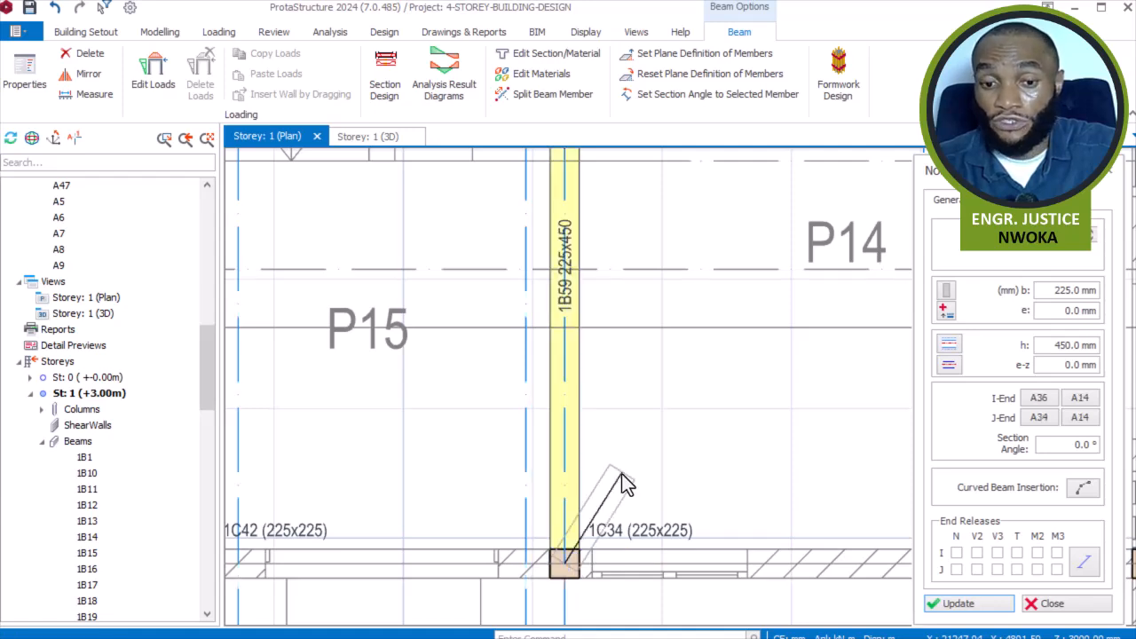
pyautogui.scroll(-2, 626, 468)
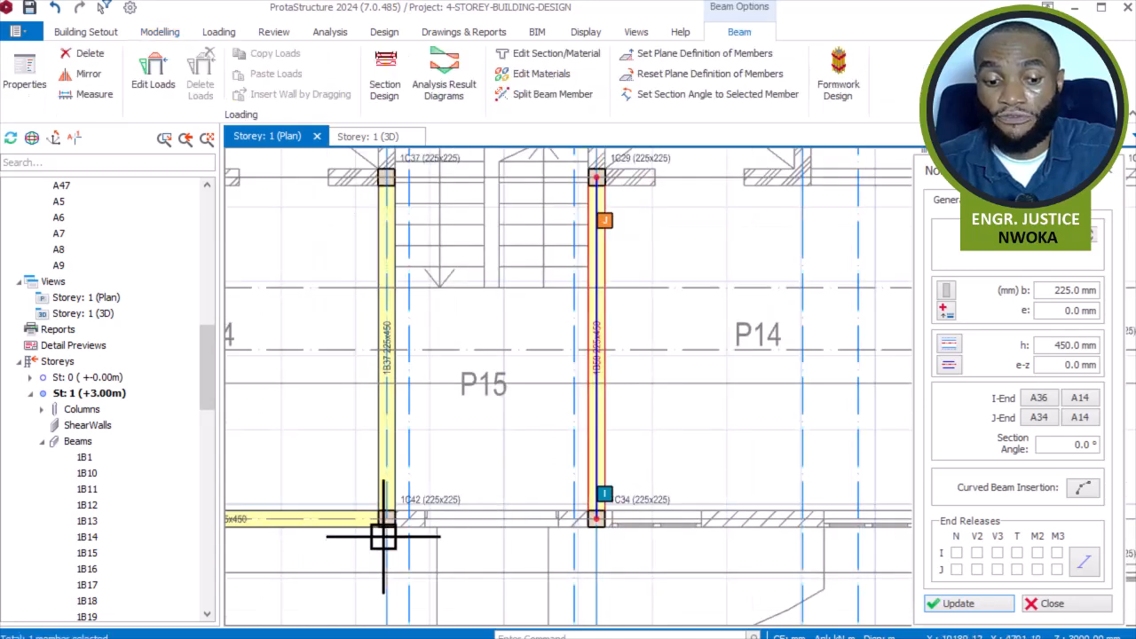
# - Place beams along axis A36 from column 1C42 through 1C34 to column 1C28, and end the beam chain
pyautogui.scroll(2, 395, 517)
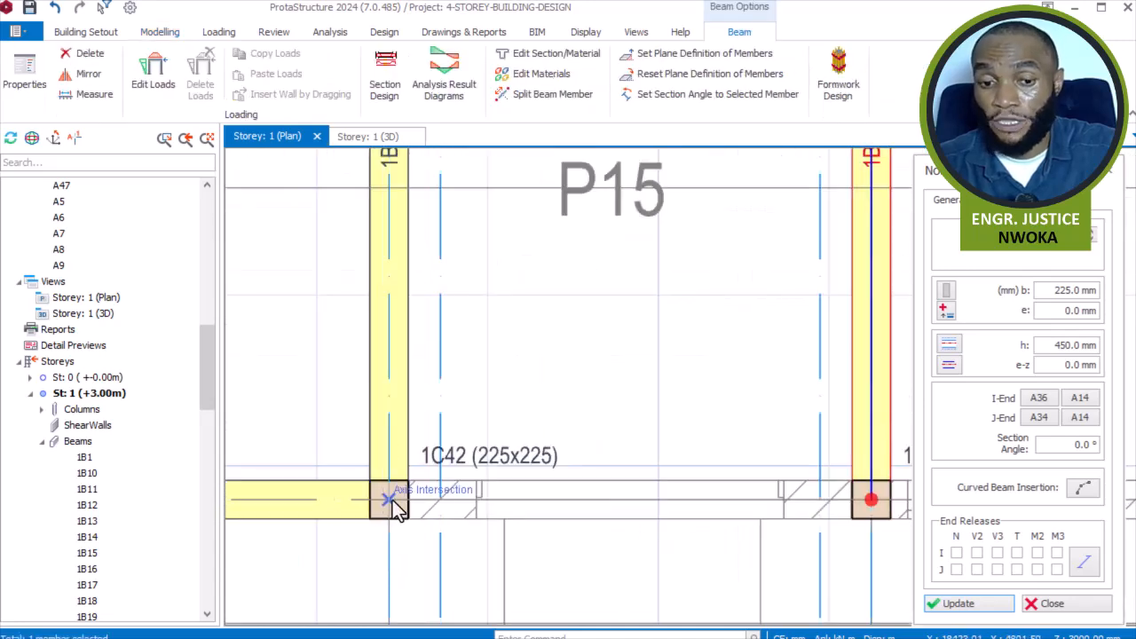
pyautogui.scroll(-3, 389, 472)
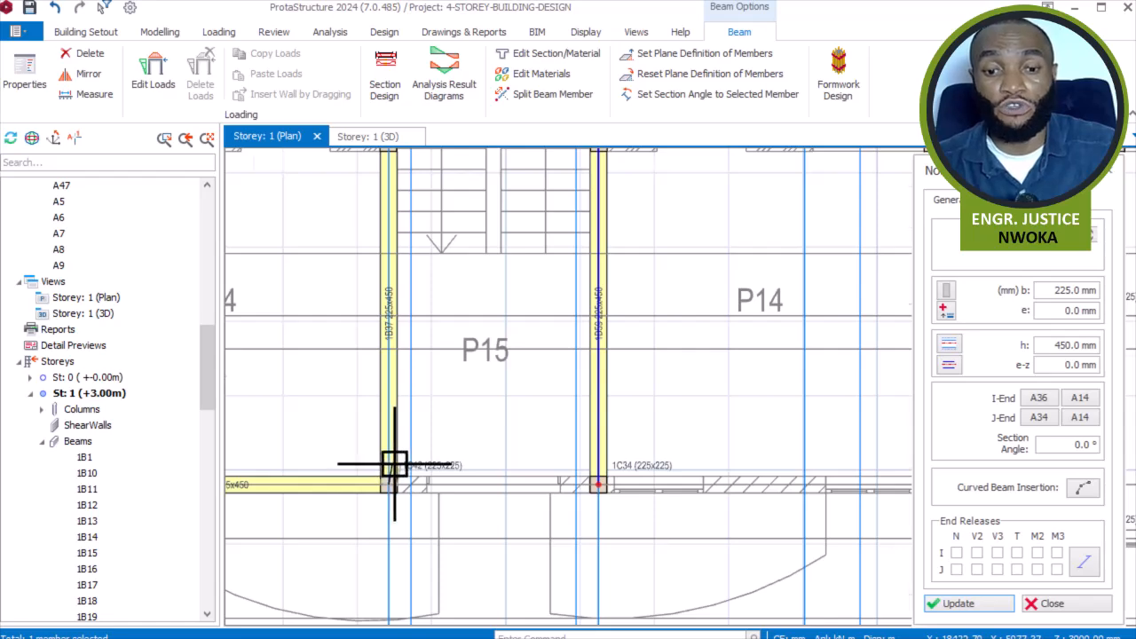
pyautogui.scroll(-1, 394, 464)
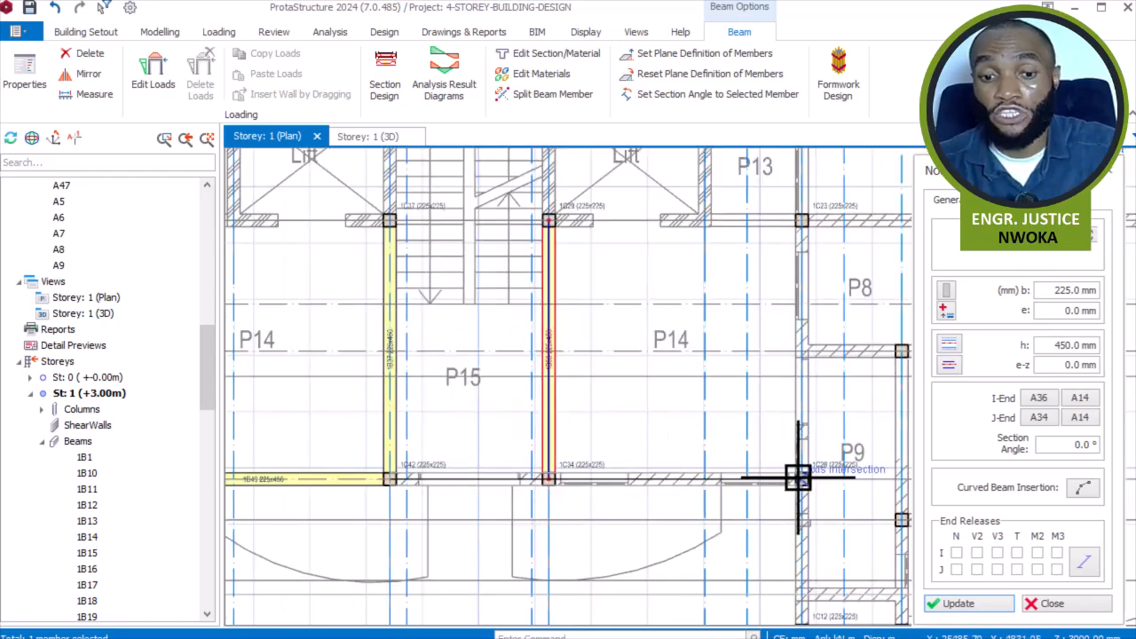
pyautogui.scroll(3, 797, 477)
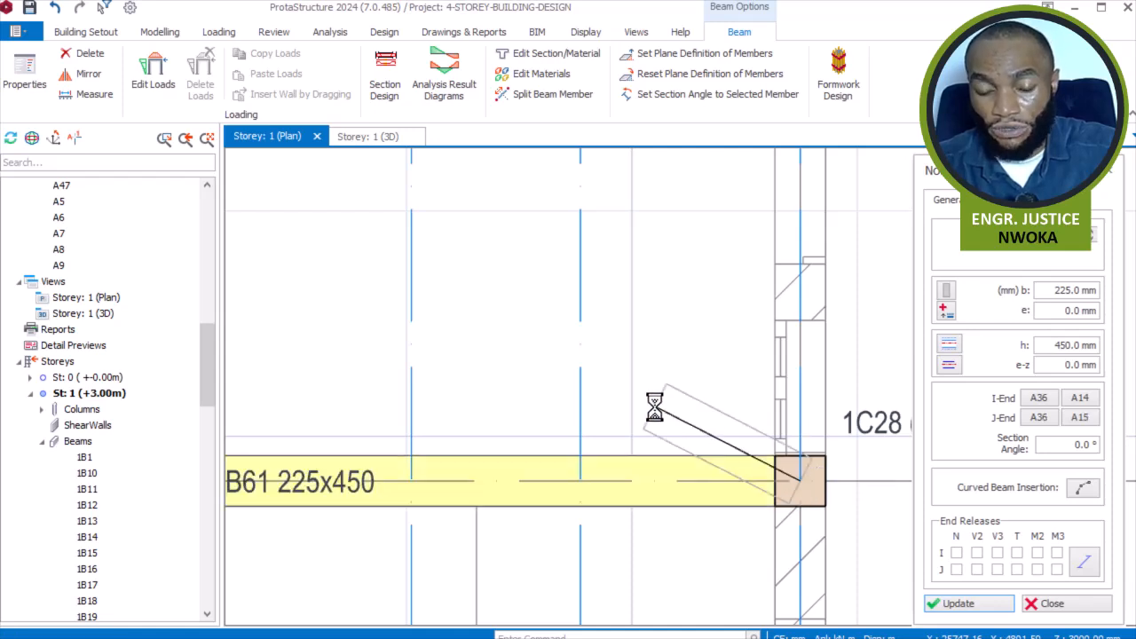
pyautogui.scroll(-1, 663, 414)
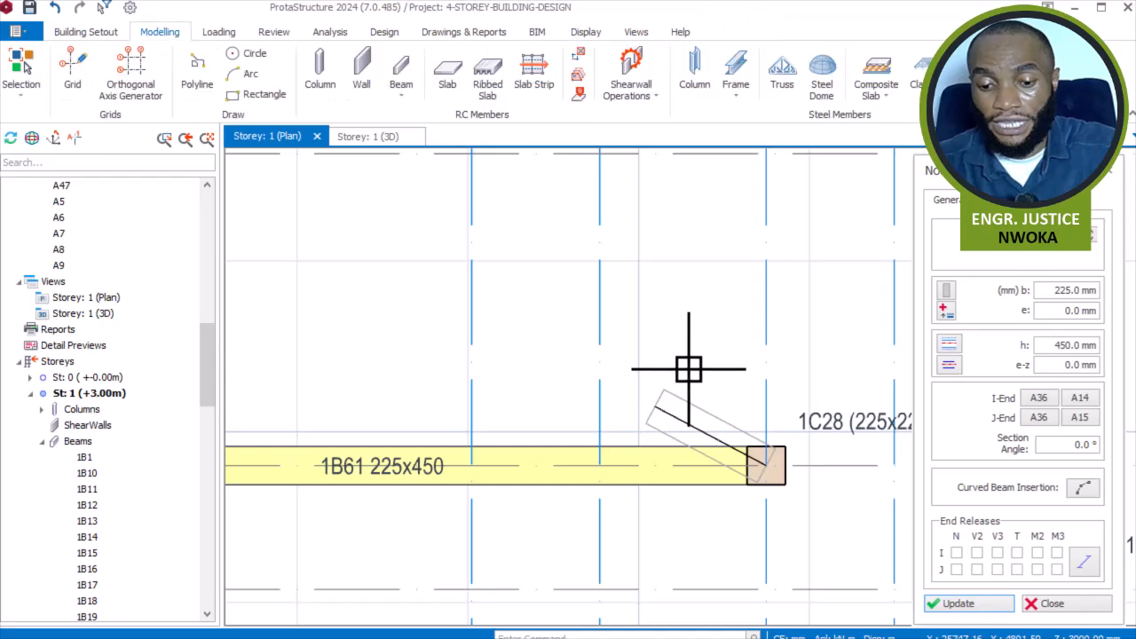
pyautogui.scroll(-4, 677, 362)
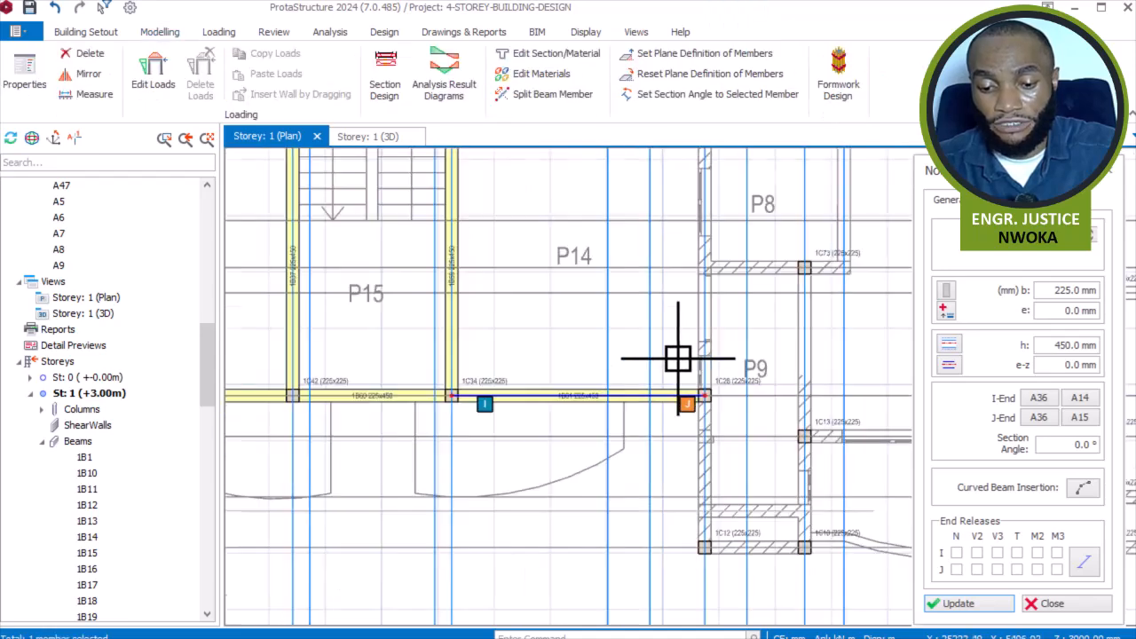
# - Place a beam along axis A39 between columns 1C12 and 1C10, at the lower wall below room P9
pyautogui.scroll(2, 723, 568)
pyautogui.scroll(4, 690, 537)
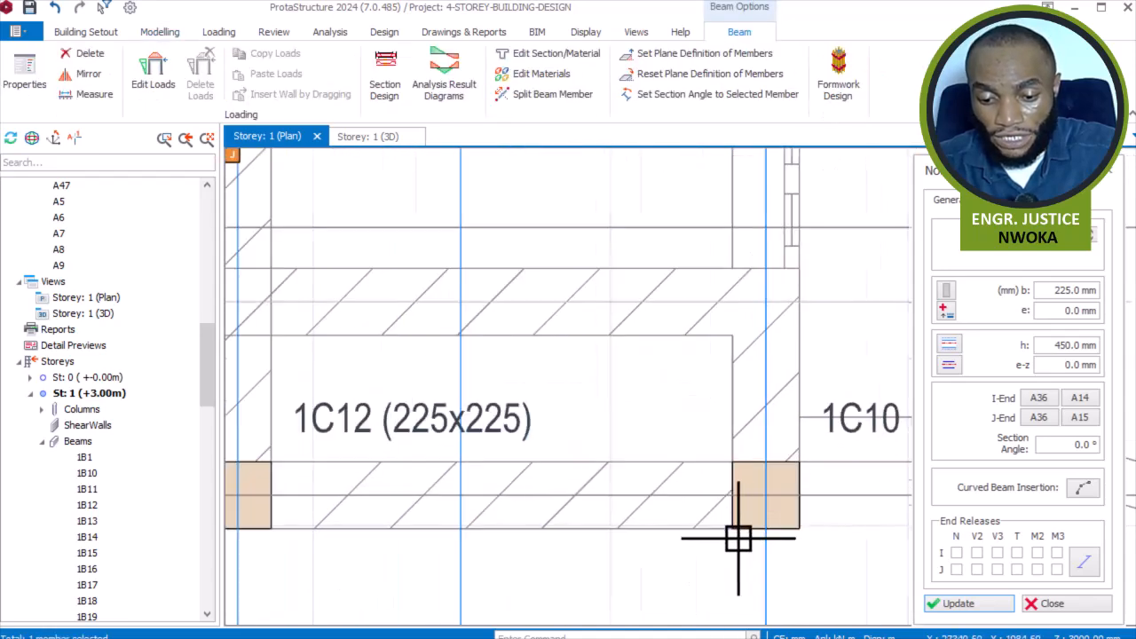
pyautogui.scroll(-3, 772, 540)
pyautogui.scroll(3, 547, 519)
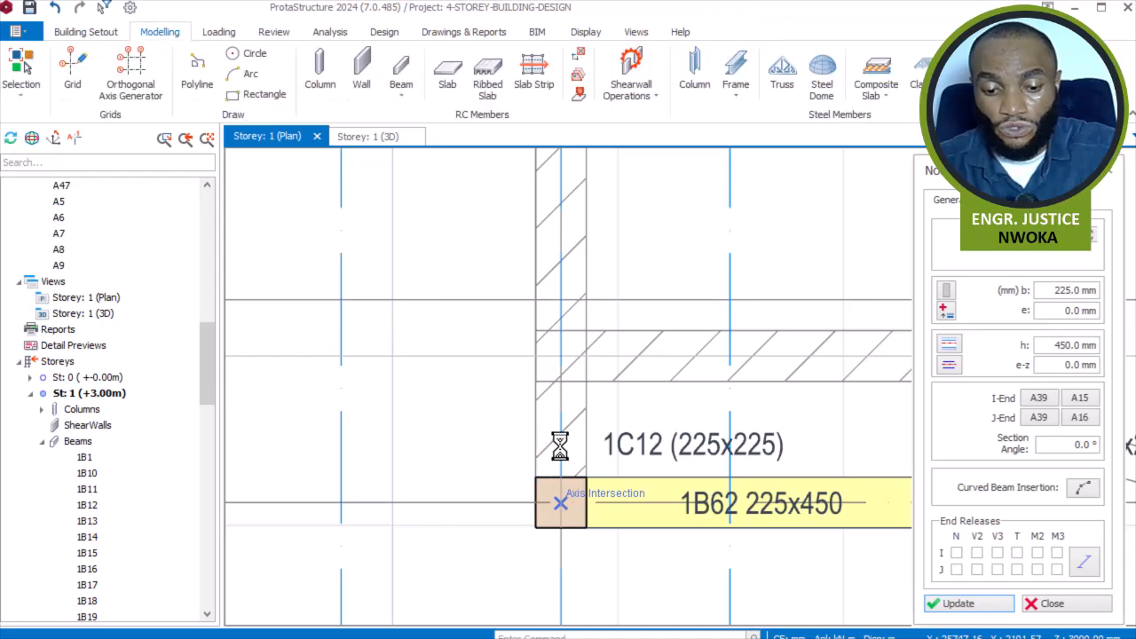
# - Place beams along axis A15 from column 1C12 through 1C28 and 1C23 to column 1C27, and end the beam chain
pyautogui.scroll(-2, 538, 463)
pyautogui.scroll(-1, 581, 333)
pyautogui.moveTo(602, 323); pyautogui.dragTo(598, 571, button='middle')
pyautogui.scroll(-1, 598, 559)
pyautogui.scroll(-1, 619, 307)
pyautogui.moveTo(619, 307); pyautogui.dragTo(583, 567, button='middle')
pyautogui.scroll(6, 551, 227)
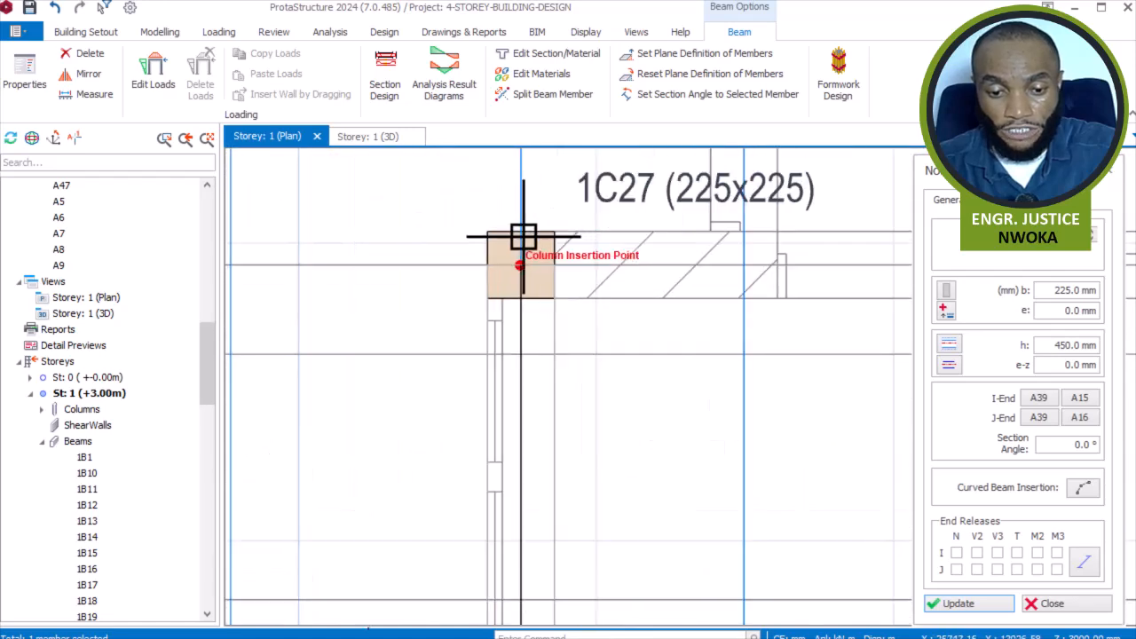
pyautogui.click(520, 260)
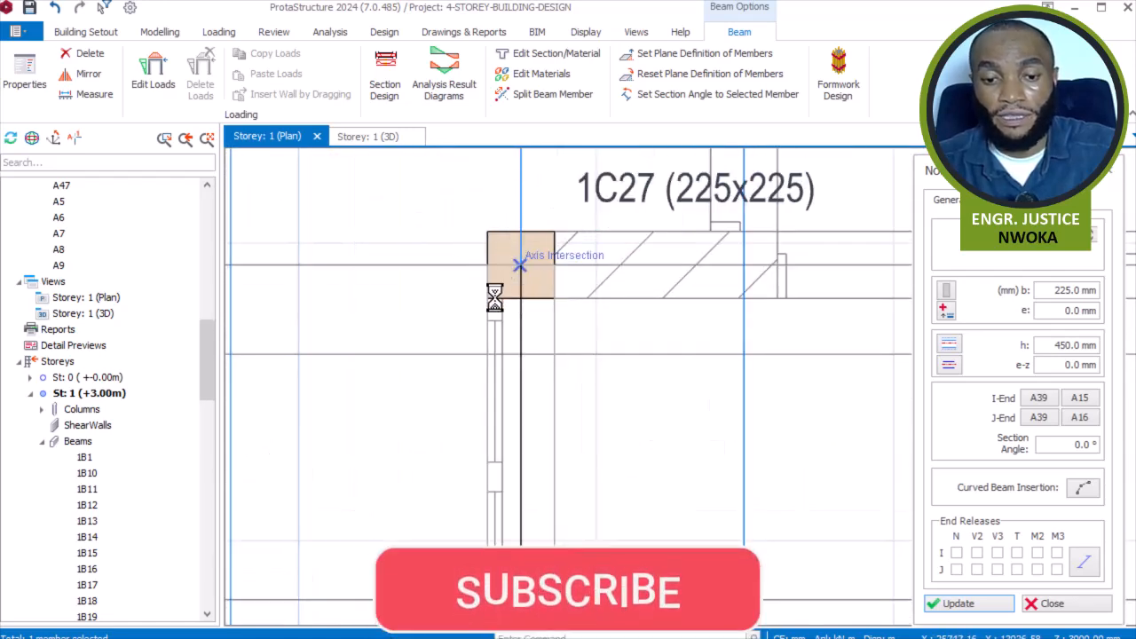
pyautogui.scroll(-1, 408, 275)
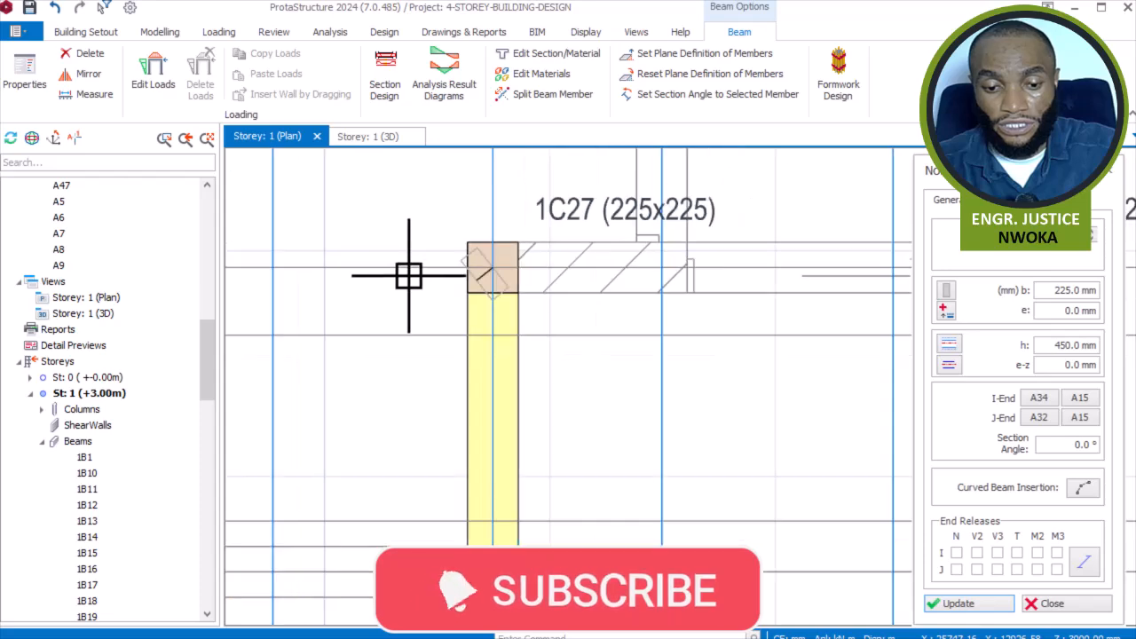
pyautogui.press('Escape')
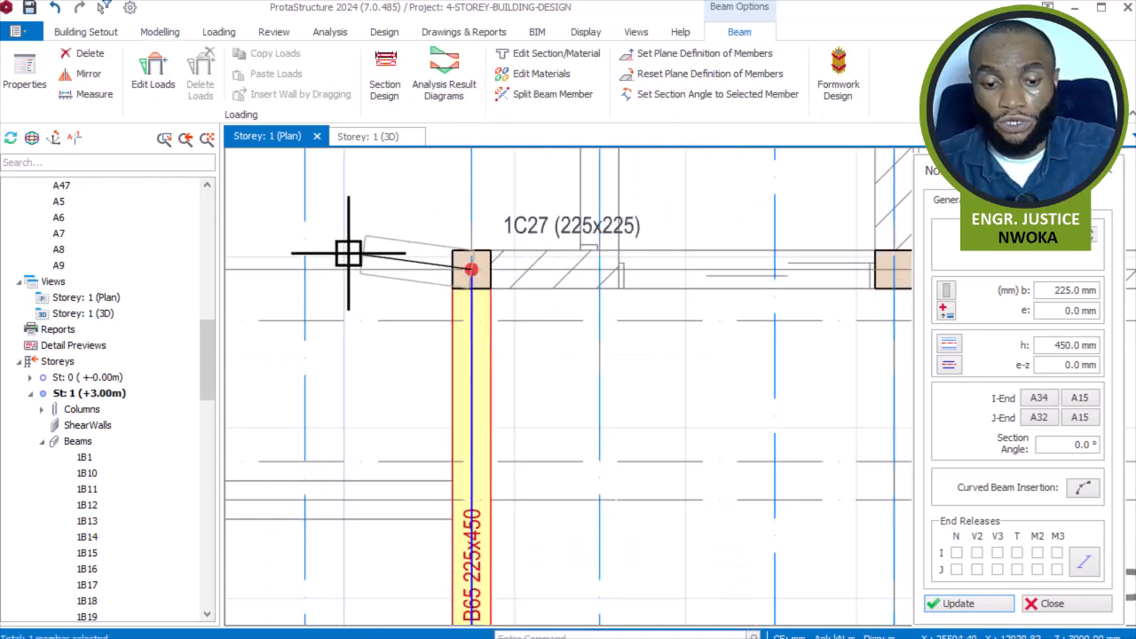
# - Place beams along axis A32 from column 1C27 through 1C25 and 1C26 to column 1C14, and end the beam chain
pyautogui.scroll(-3, 344, 248)
pyautogui.scroll(-3, 505, 271)
pyautogui.scroll(-1, 299, 277)
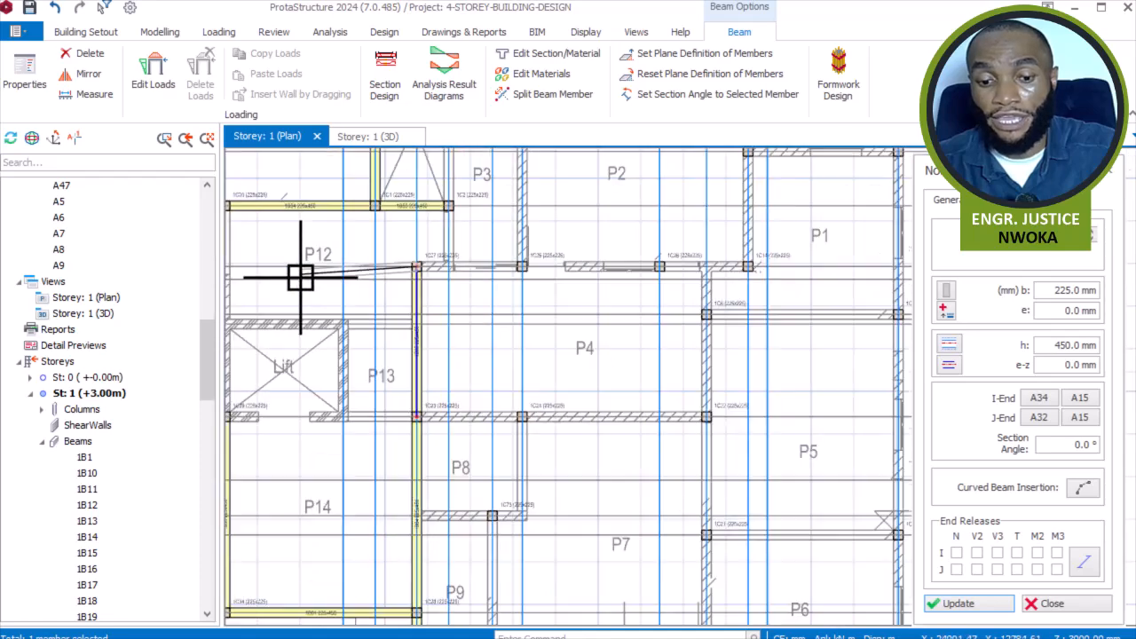
pyautogui.scroll(5, 746, 263)
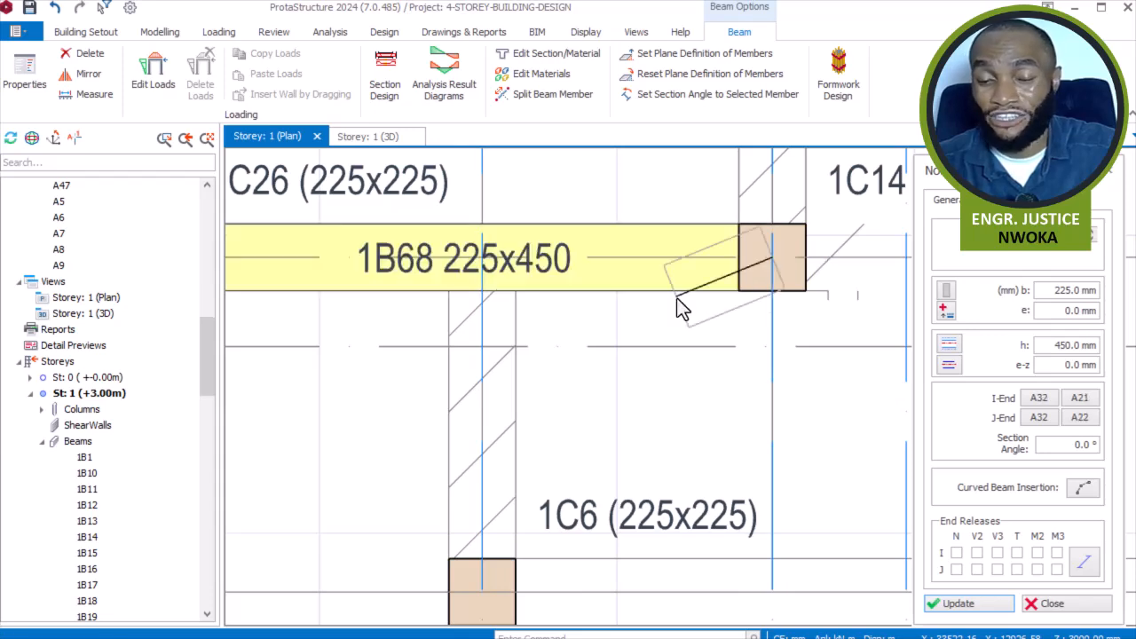
pyautogui.press('Escape')
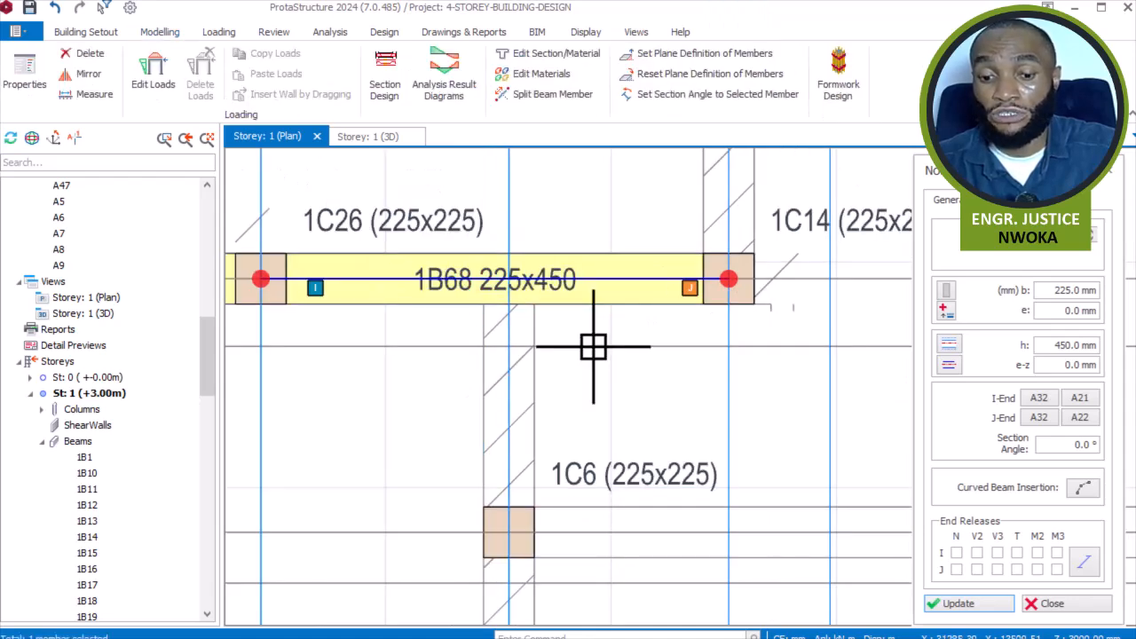
# - Place beams along axis A22 from column 1C14 through 1C20 to column 1C4, and end the beam chain
pyautogui.scroll(-3, 590, 346)
pyautogui.moveTo(669, 246); pyautogui.dragTo(664, 405, button='middle')
pyautogui.scroll(2, 693, 459)
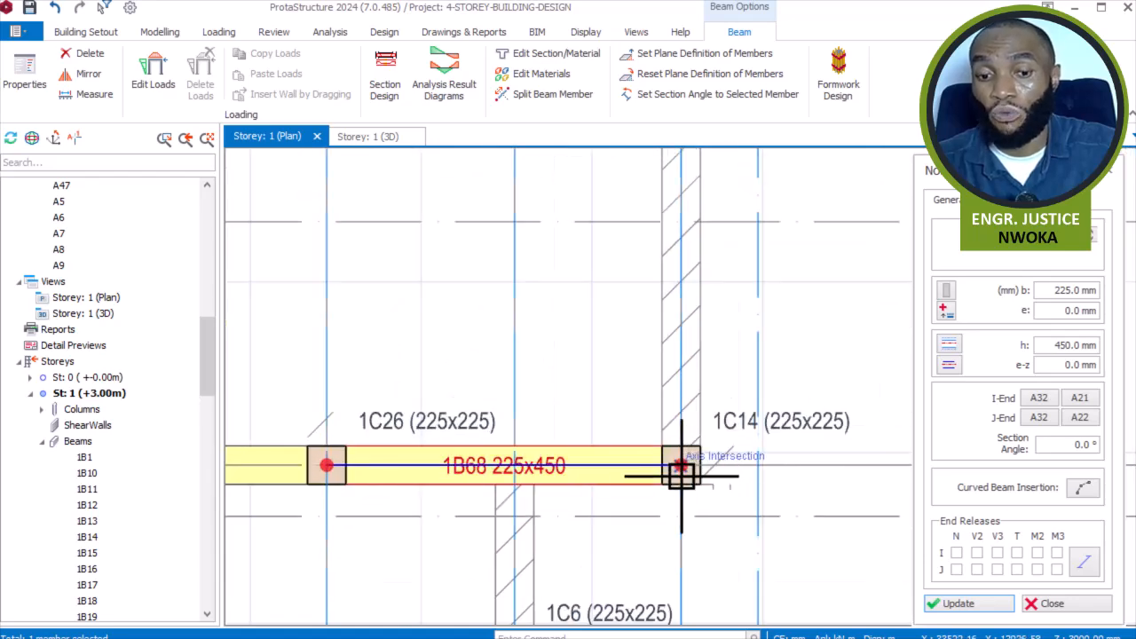
pyautogui.scroll(-2, 693, 460)
pyautogui.click(682, 459)
pyautogui.moveTo(706, 300); pyautogui.dragTo(689, 477, button='middle')
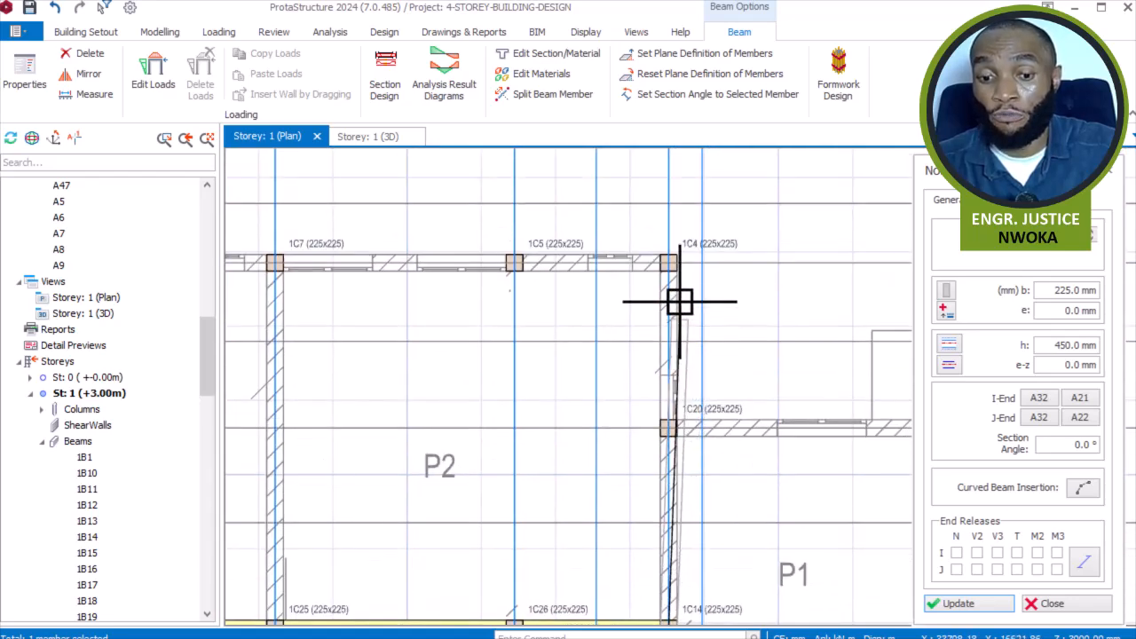
pyautogui.scroll(2, 680, 248)
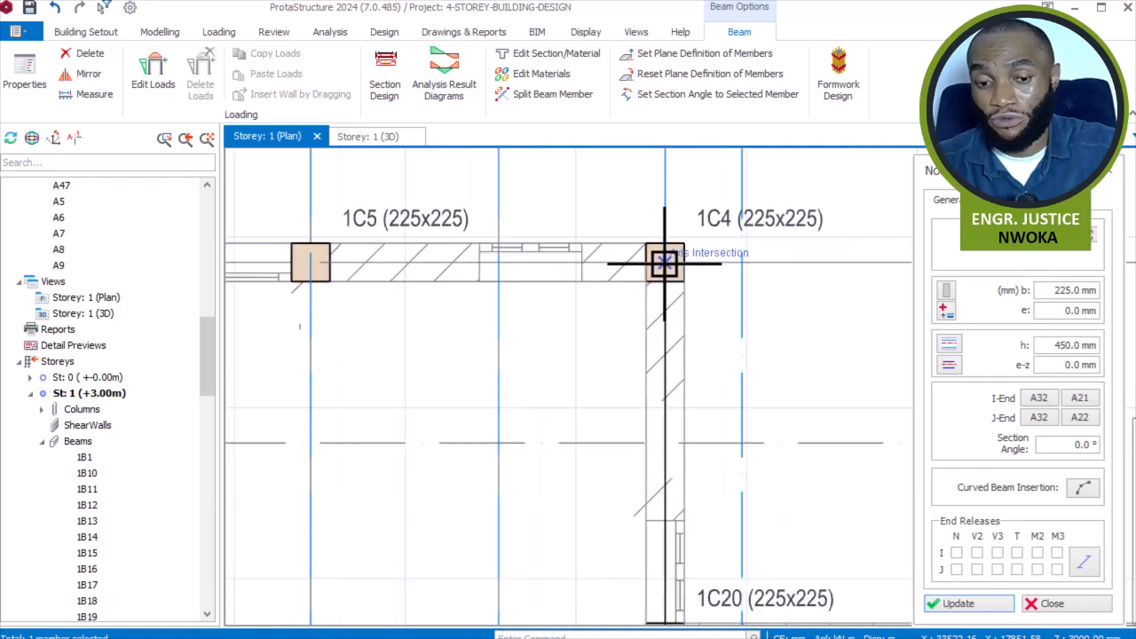
pyautogui.scroll(2, 665, 263)
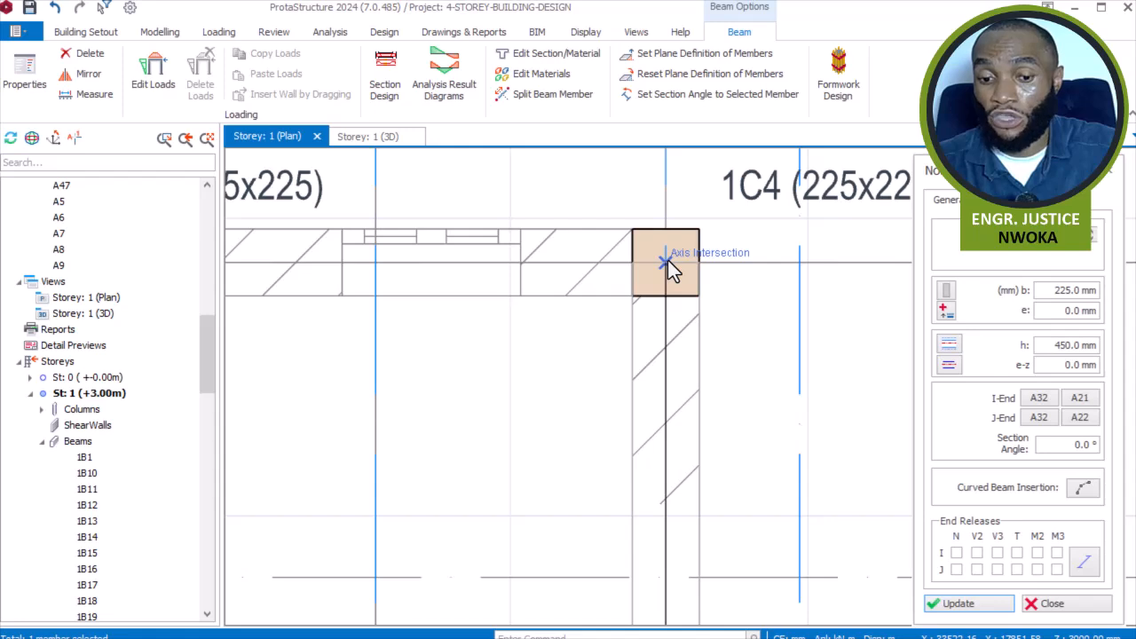
pyautogui.click(667, 259)
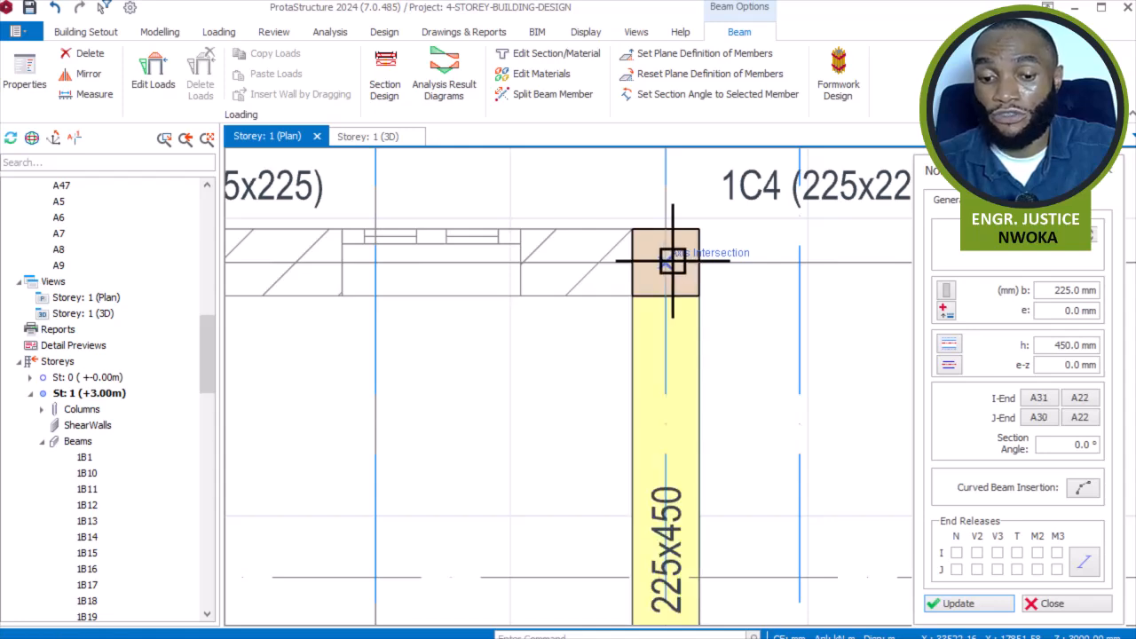
pyautogui.press('Escape')
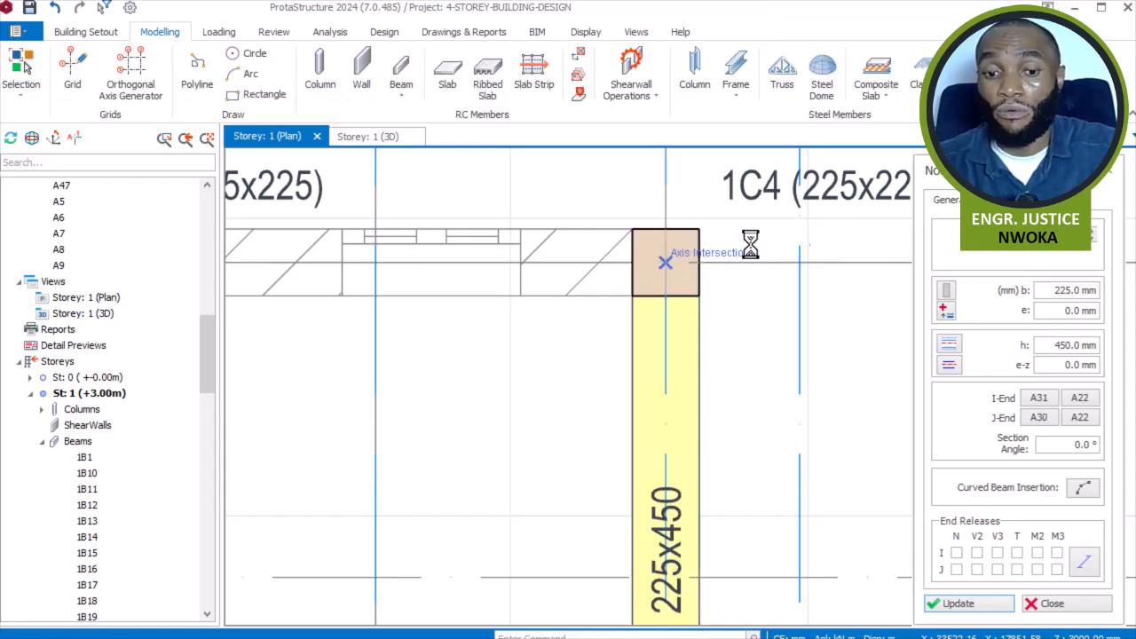
# - Place beams along axis A30 from column 1C4 through 1C5 and 1C7 to column 1C15, above rooms P2 and P3
pyautogui.scroll(-3, 750, 244)
pyautogui.scroll(-3, 821, 251)
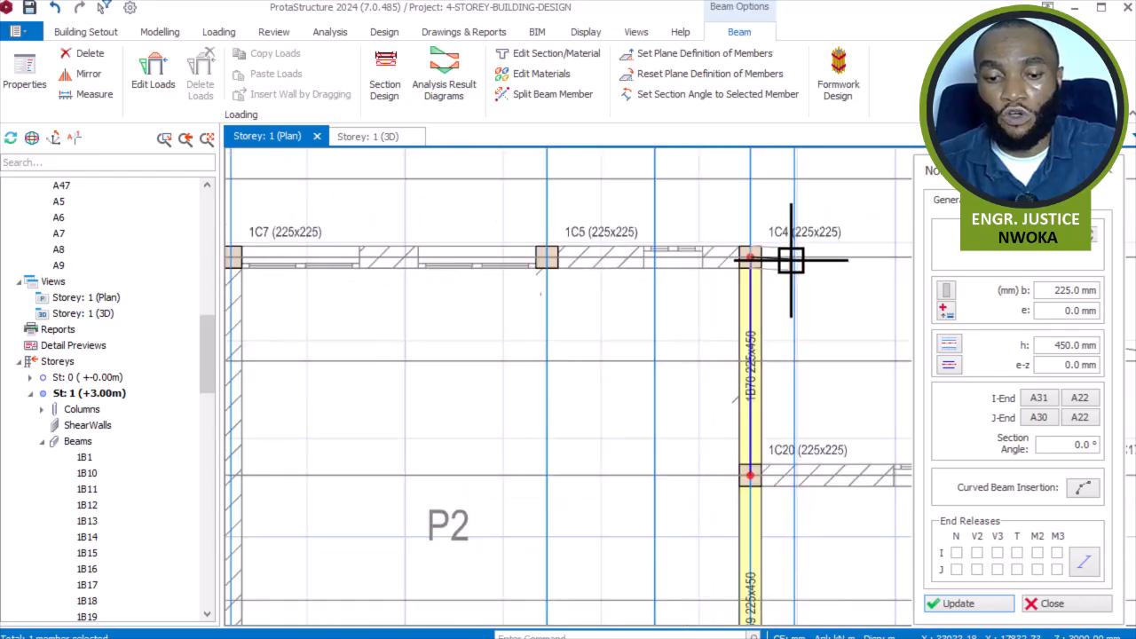
pyautogui.moveTo(593, 266); pyautogui.dragTo(878, 293, button='middle')
pyautogui.scroll(2, 357, 286)
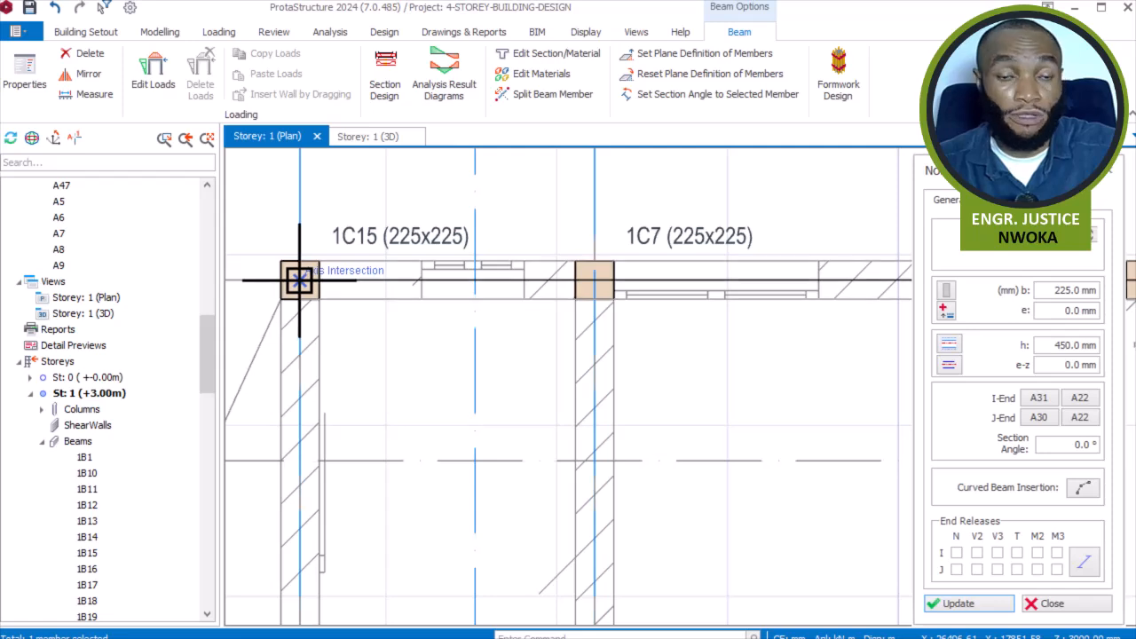
pyautogui.click(592, 281)
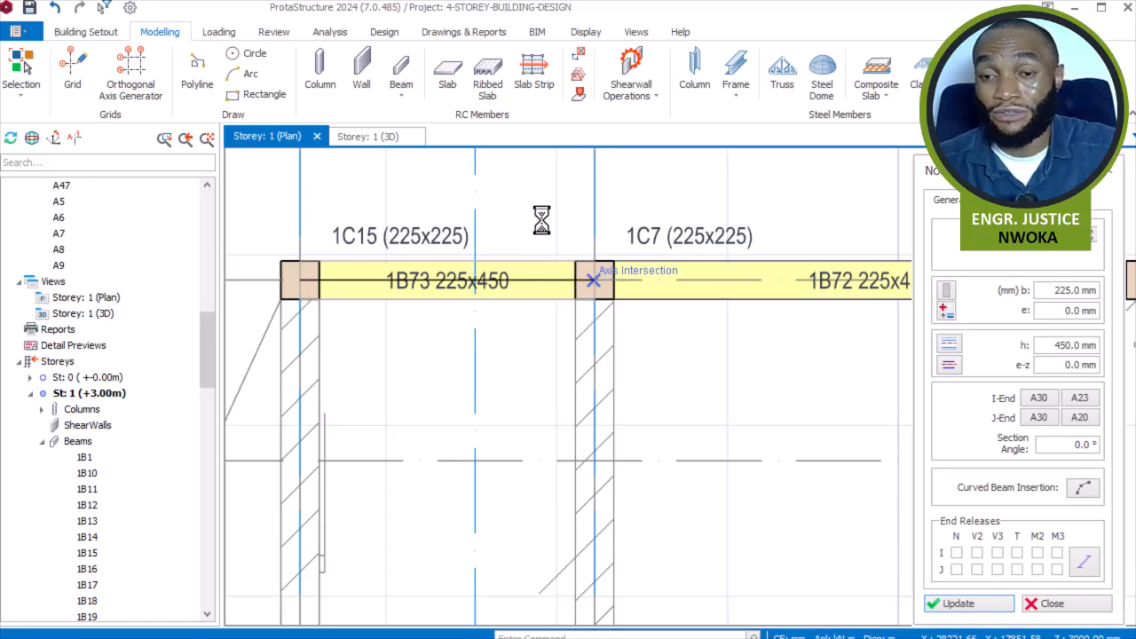
# - Place a beam along axis A20 from column 1C25 to column 1C7, between rooms P3 and P2
pyautogui.scroll(-3, 541, 220)
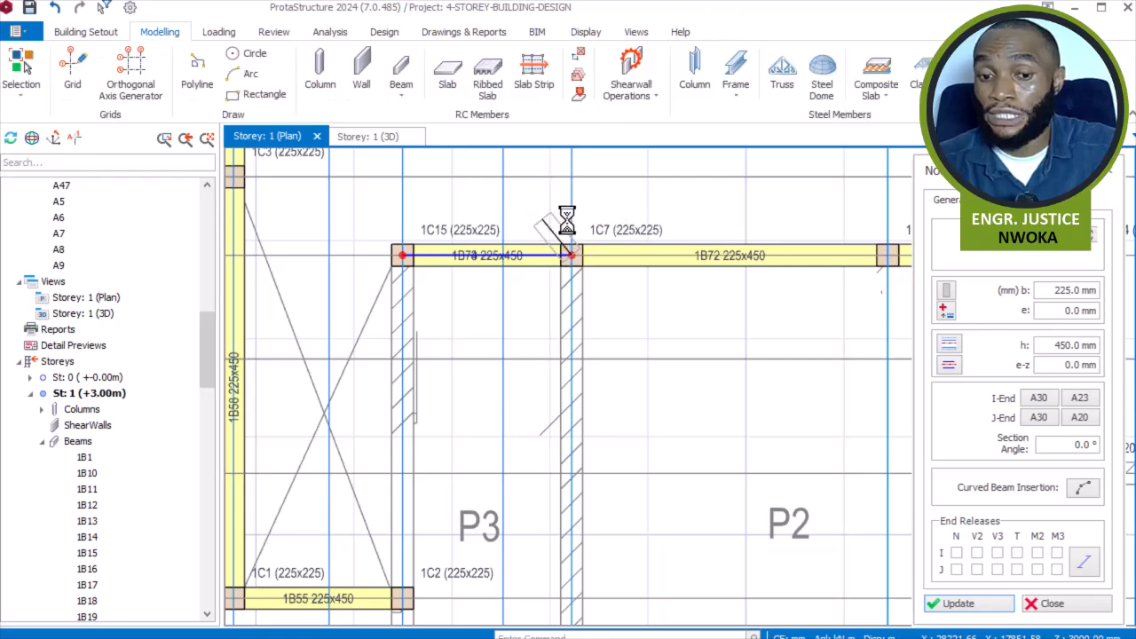
pyautogui.scroll(-2, 566, 220)
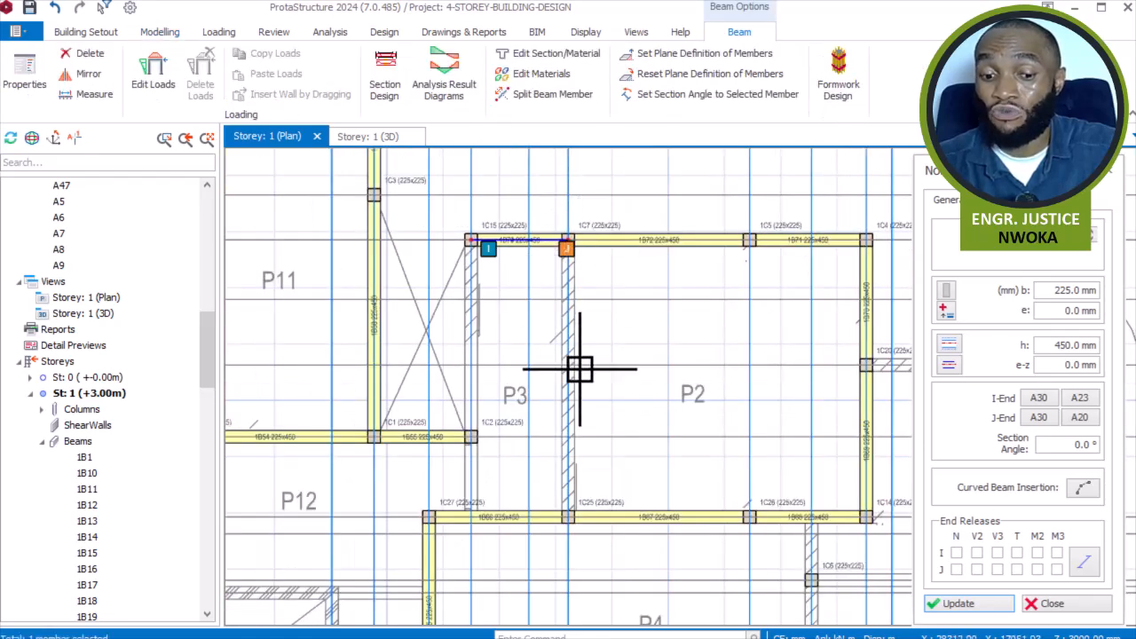
pyautogui.scroll(2, 564, 520)
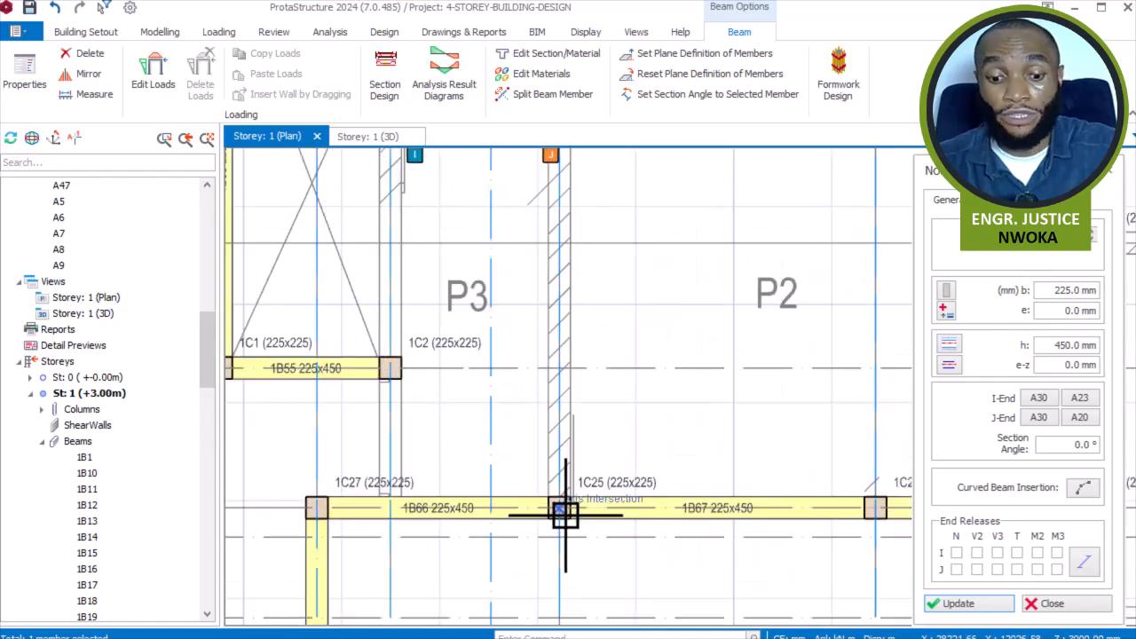
pyautogui.scroll(-3, 565, 511)
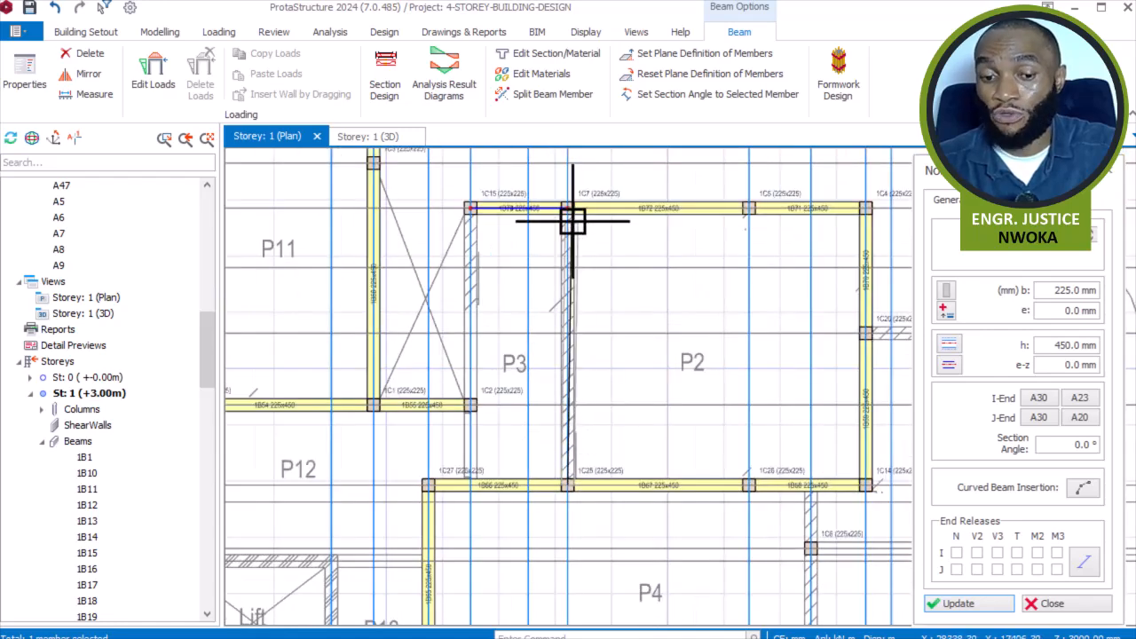
pyautogui.scroll(3, 570, 216)
pyautogui.scroll(1, 568, 206)
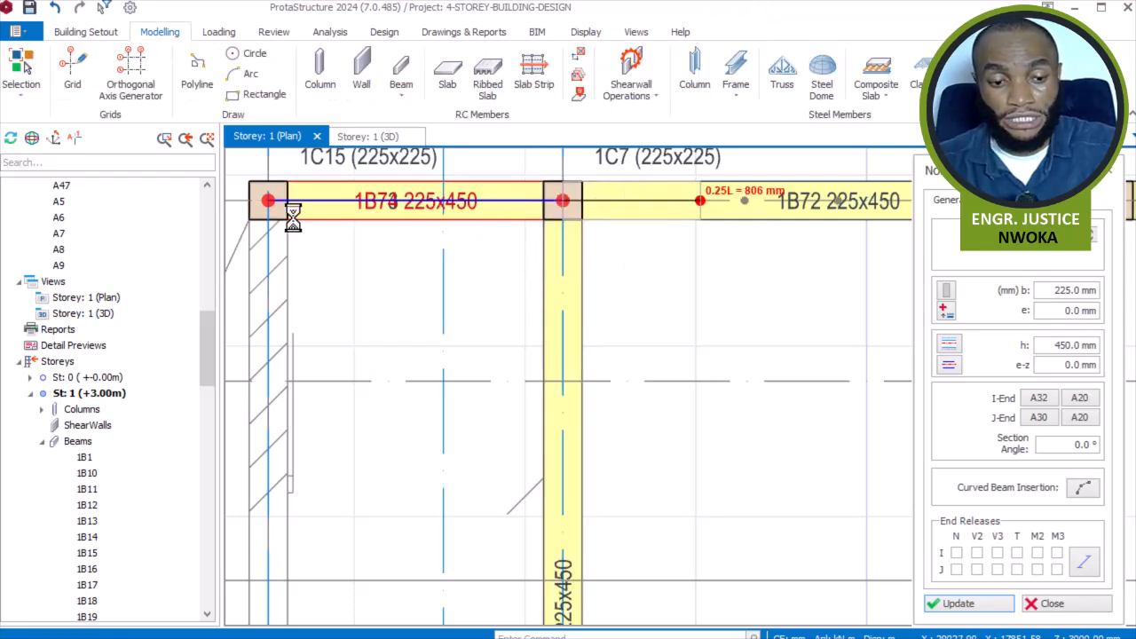
# - Place beams along axis A23 from column 1C15 through 1C2 to the axis A32 beam between columns 1C27 and 1C25
pyautogui.scroll(-2, 612, 245)
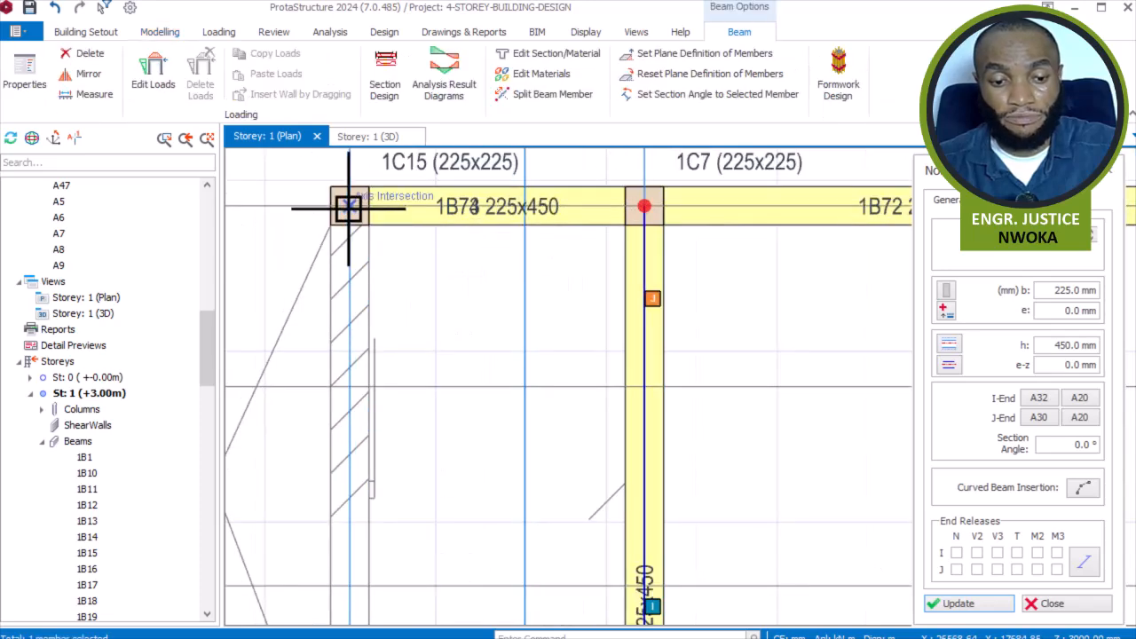
pyautogui.scroll(-3, 385, 196)
pyautogui.scroll(4, 426, 417)
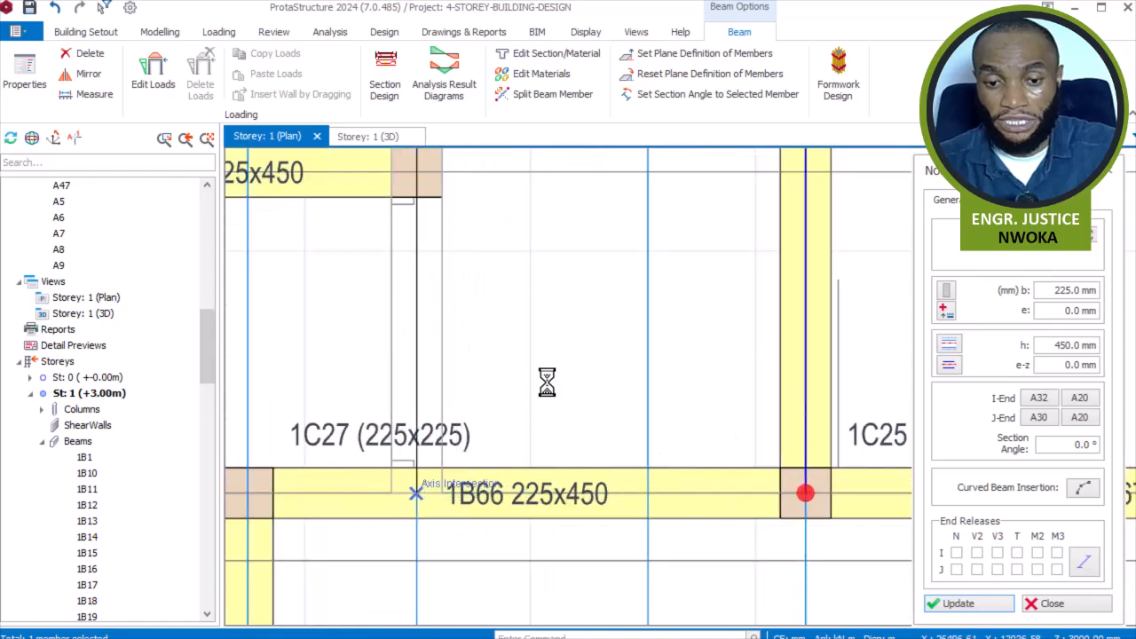
pyautogui.click(416, 492)
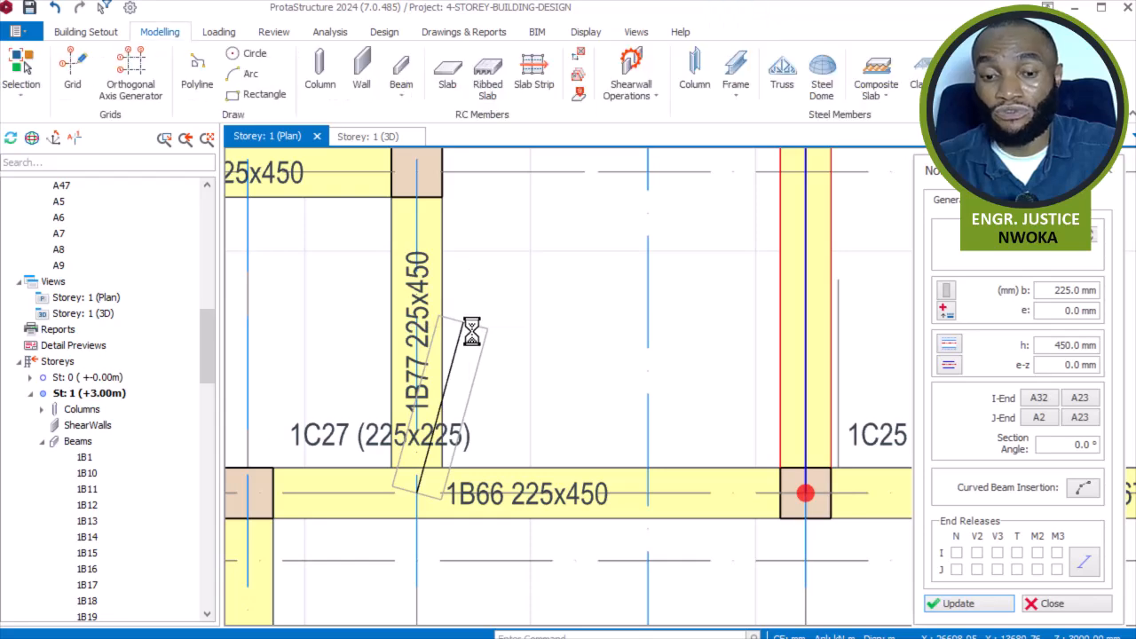
# - Place beams along axis A34 from column 1C23 through 1C24 to column 1C22, below room P4
pyautogui.scroll(-3, 471, 330)
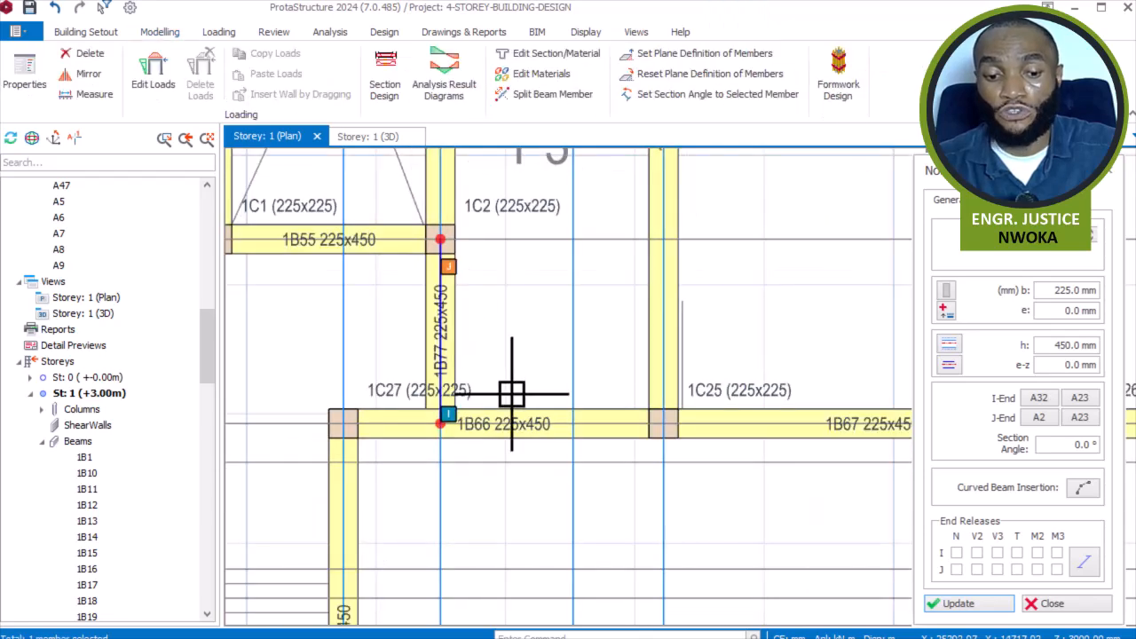
pyautogui.scroll(-4, 508, 386)
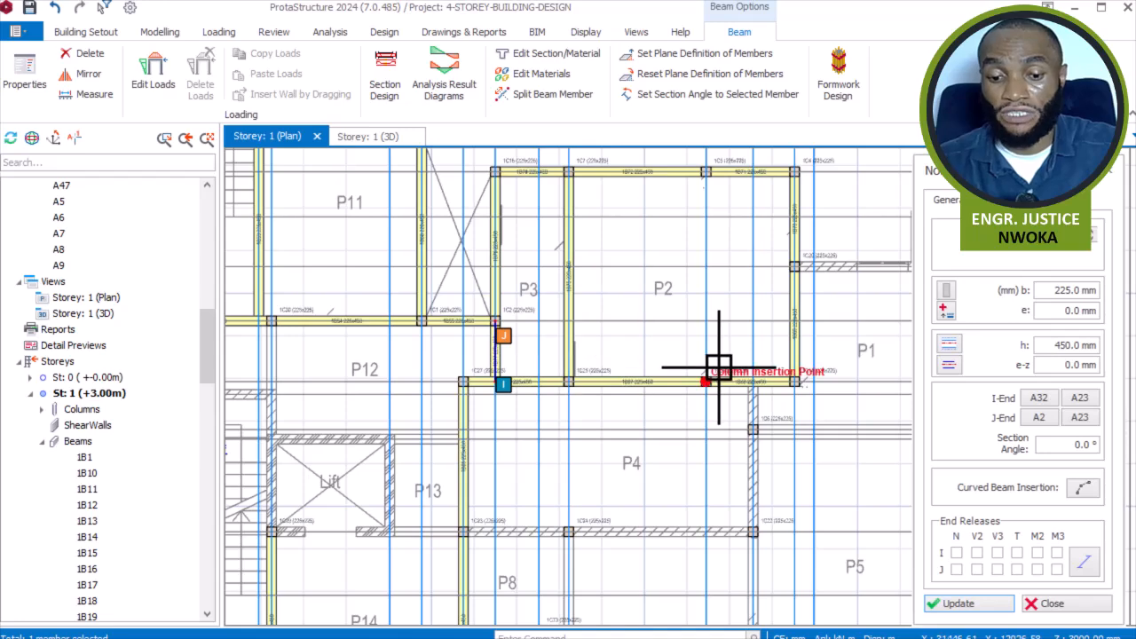
pyautogui.moveTo(628, 414); pyautogui.dragTo(611, 293, button='middle')
pyautogui.moveTo(640, 423); pyautogui.dragTo(540, 361, button='middle')
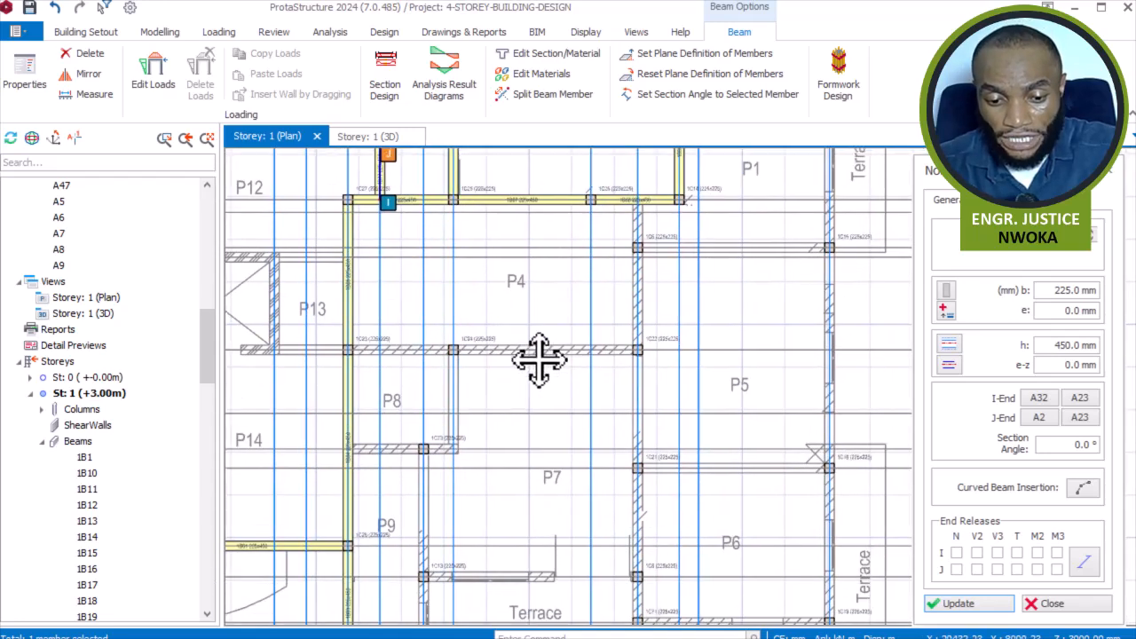
pyautogui.scroll(2, 413, 363)
pyautogui.moveTo(337, 414); pyautogui.dragTo(553, 375, button='middle')
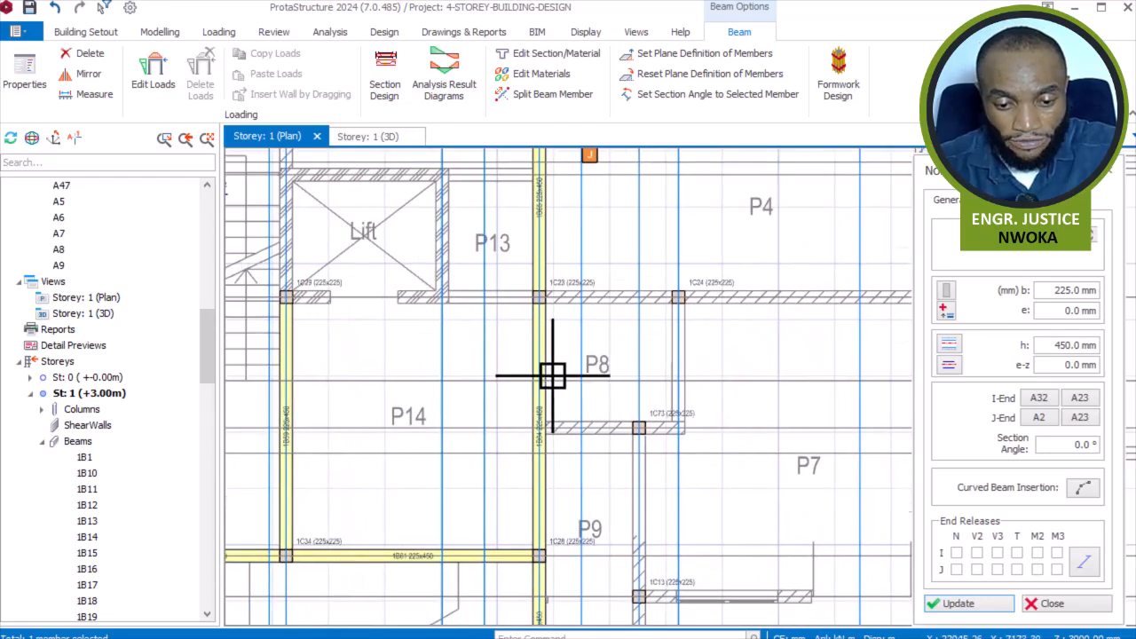
pyautogui.scroll(-2, 553, 375)
pyautogui.moveTo(405, 258); pyautogui.dragTo(485, 338, button='middle')
pyautogui.moveTo(630, 370); pyautogui.dragTo(466, 308, button='middle')
pyautogui.scroll(2, 489, 358)
pyautogui.scroll(2, 426, 331)
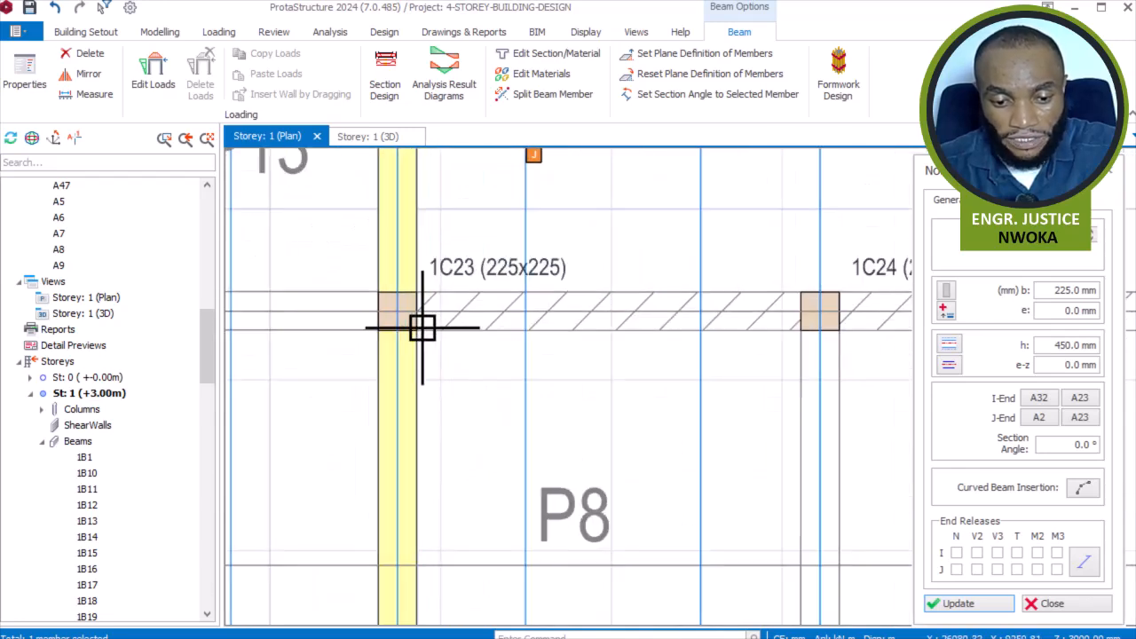
pyautogui.click(398, 316)
pyautogui.scroll(-4, 363, 357)
pyautogui.scroll(3, 672, 363)
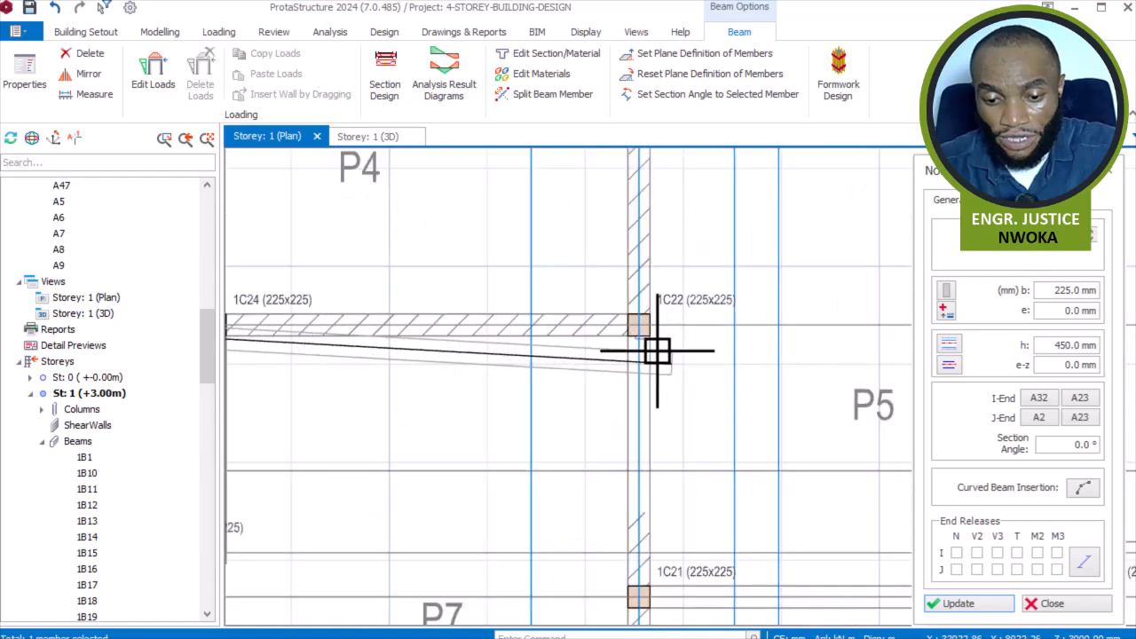
pyautogui.scroll(2, 661, 353)
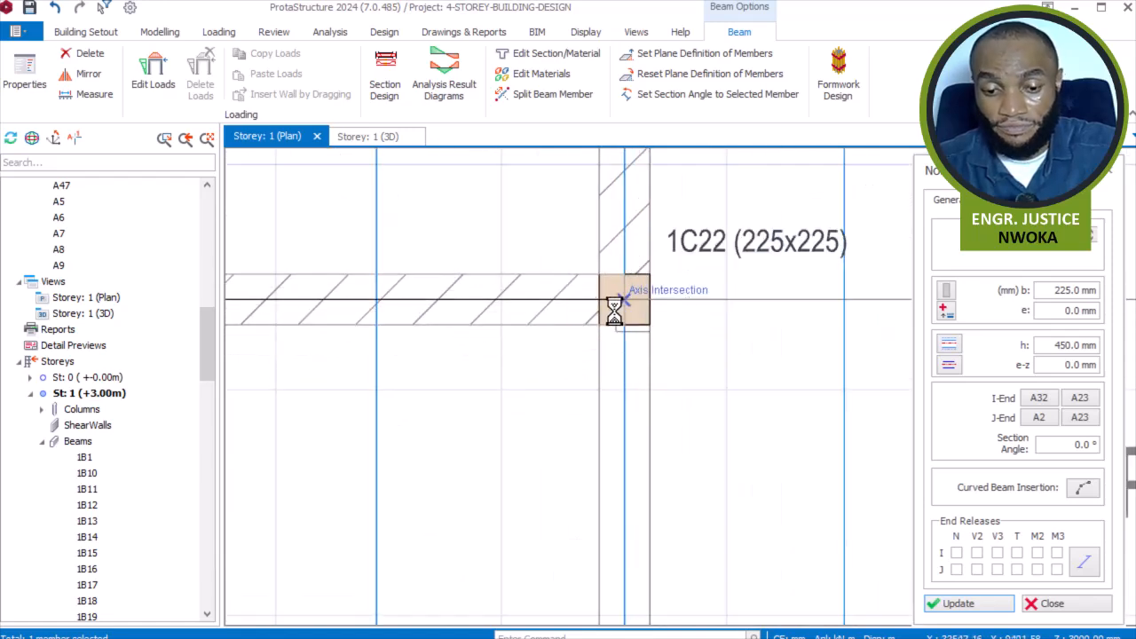
pyautogui.scroll(-1, 601, 402)
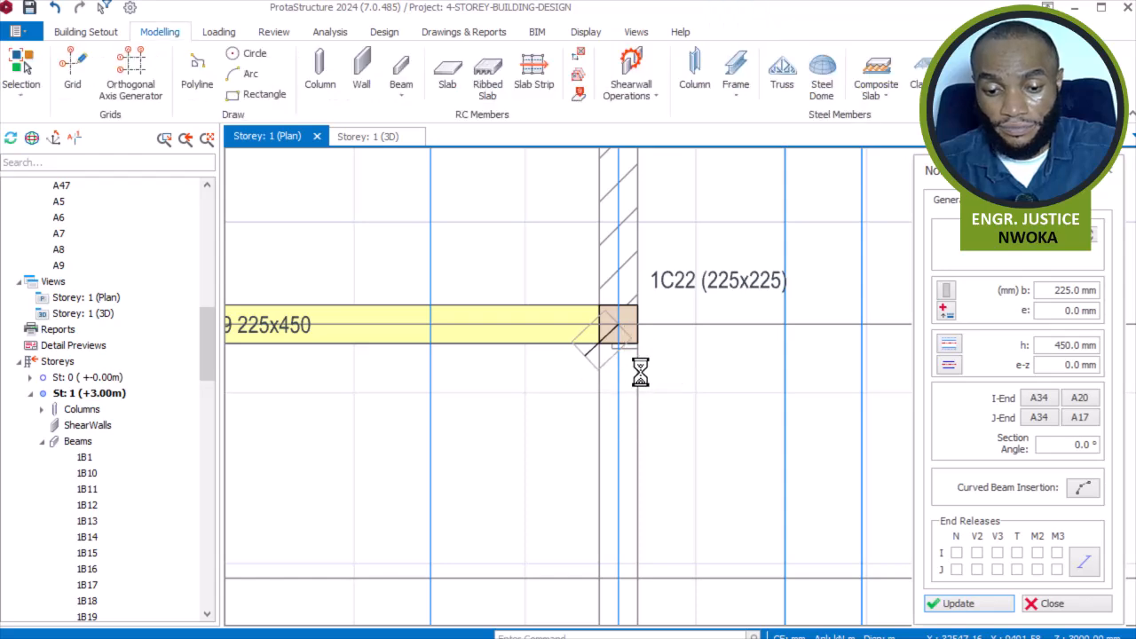
# - Place beams along axis A17 from the beam beside column 1C26 through 1C6, 1C22, 1C21, 1C8 and 1C71 to column 1C9
pyautogui.scroll(-2, 640, 372)
pyautogui.scroll(-1, 698, 274)
pyautogui.moveTo(686, 313); pyautogui.dragTo(682, 409, button='middle')
pyautogui.scroll(2, 634, 223)
pyautogui.scroll(3, 600, 223)
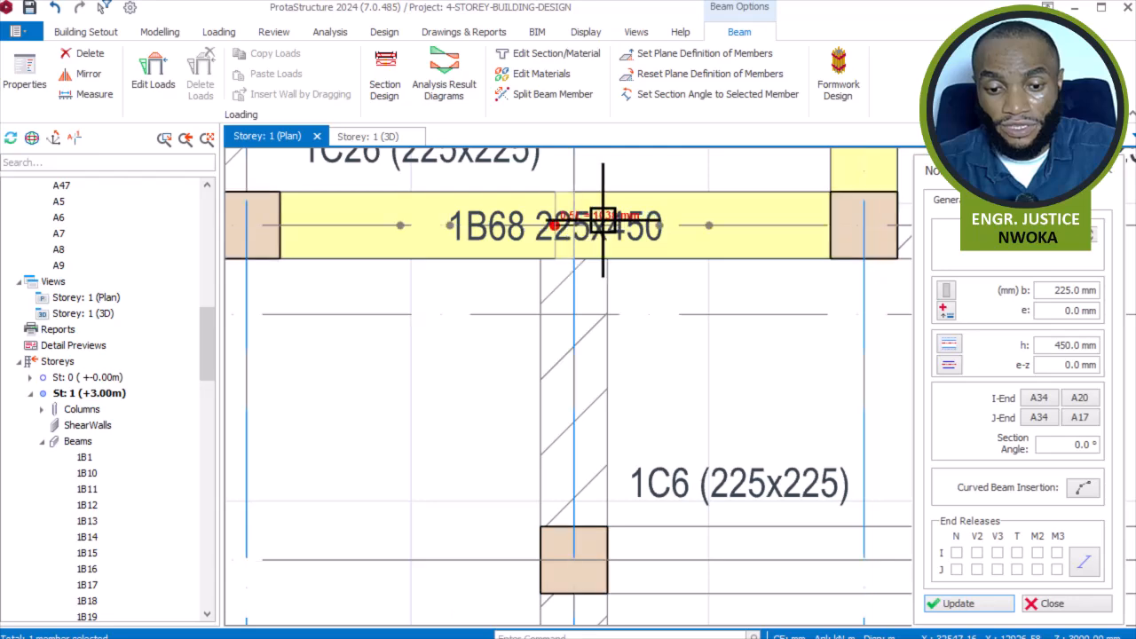
pyautogui.scroll(-4, 607, 214)
pyautogui.scroll(4, 625, 426)
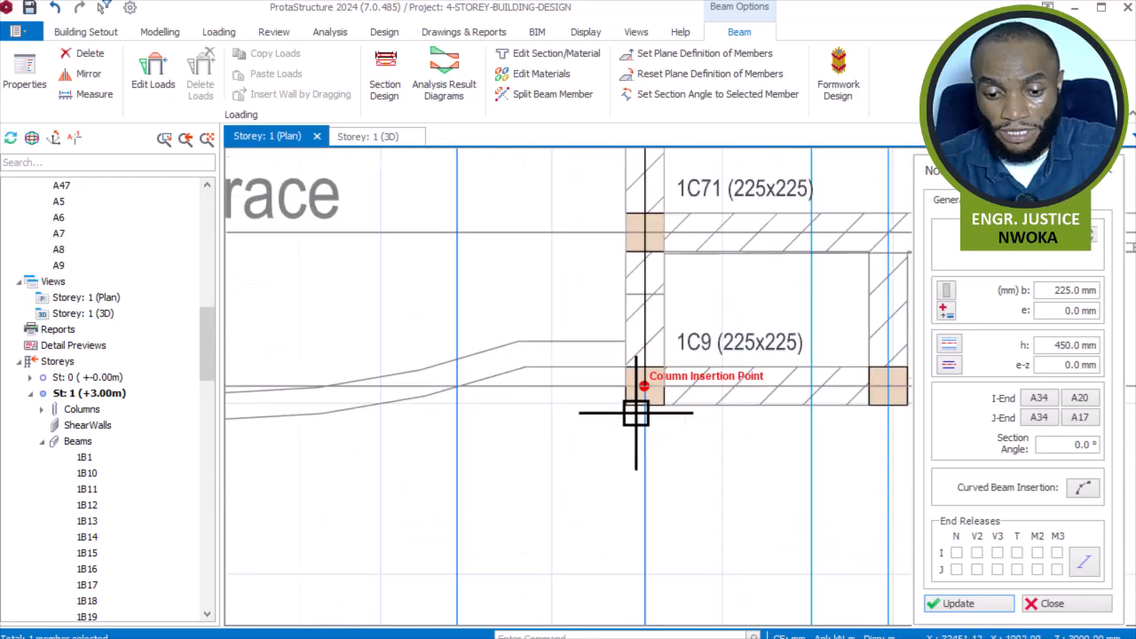
pyautogui.scroll(3, 635, 412)
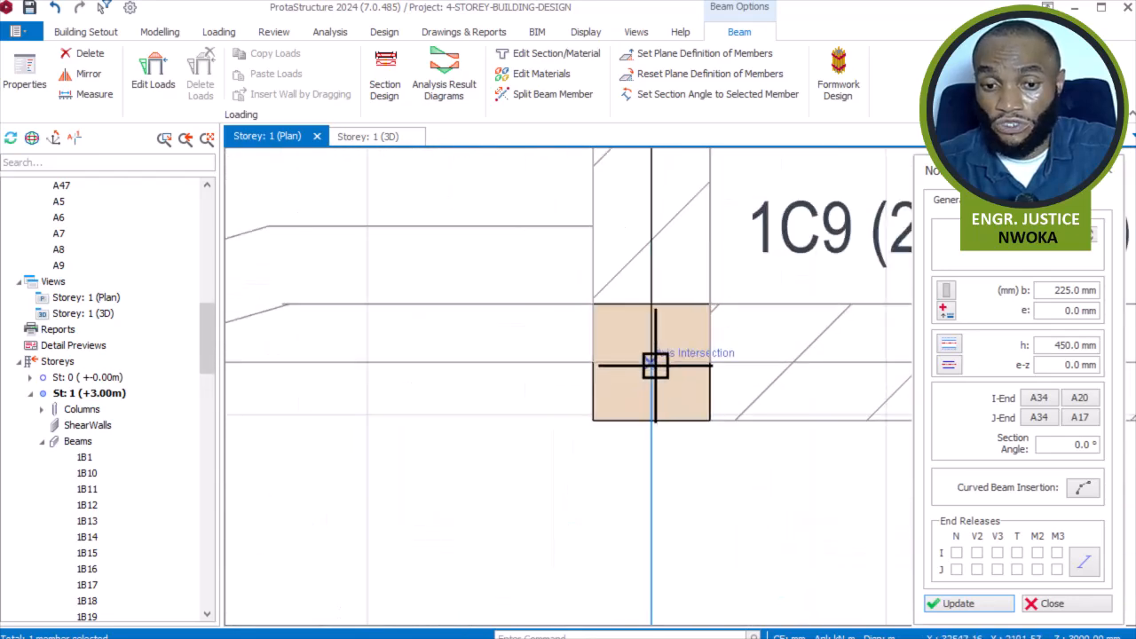
pyautogui.click(593, 366)
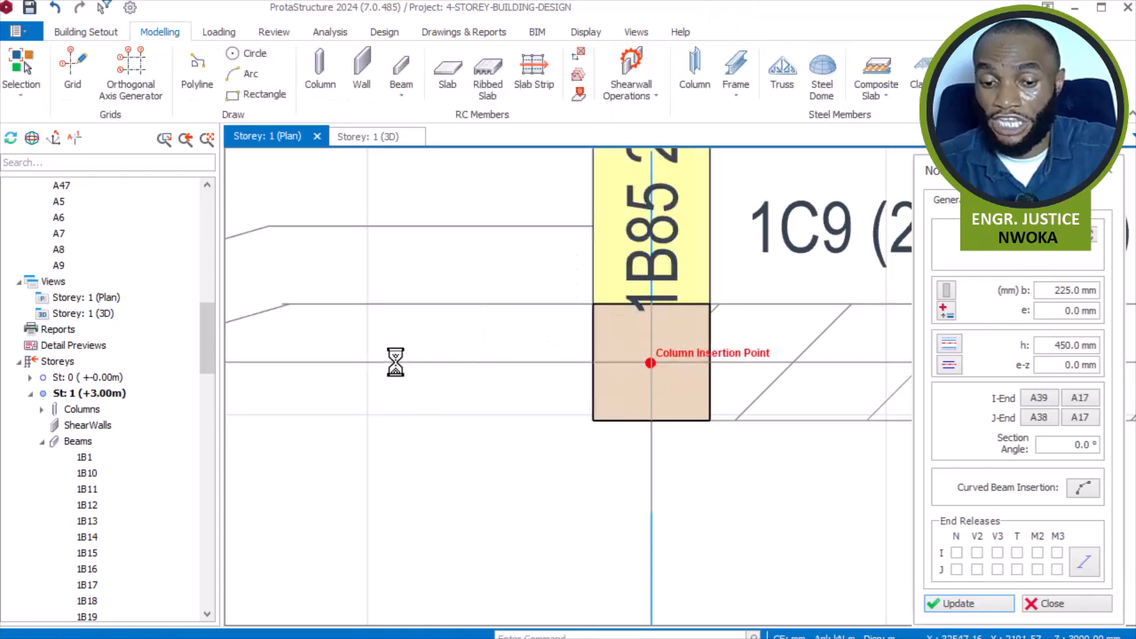
# - Place a beam along axis A39 from column 1C9 to column 1C11
pyautogui.scroll(-1, 404, 367)
pyautogui.scroll(2, 578, 364)
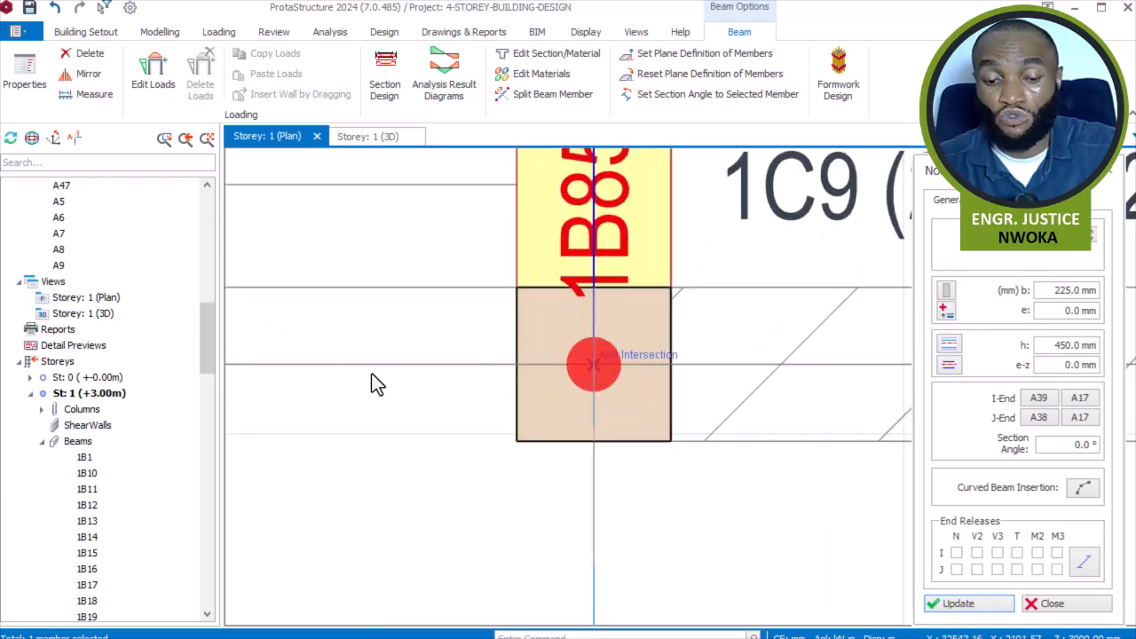
pyautogui.scroll(-3, 360, 359)
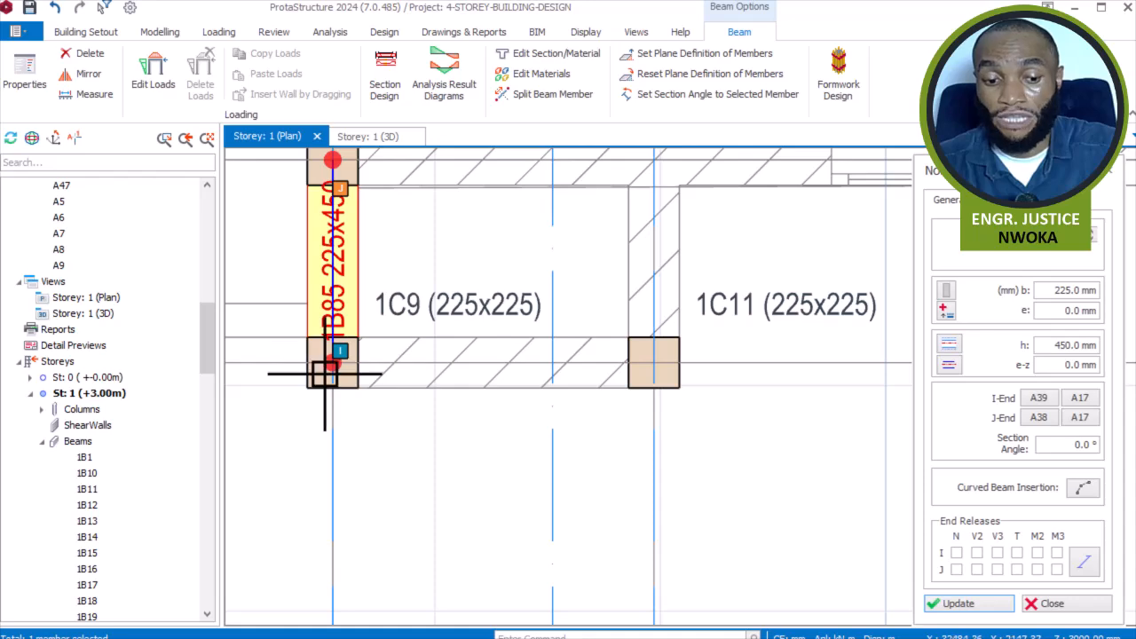
pyautogui.scroll(2, 329, 355)
pyautogui.scroll(-2, 337, 355)
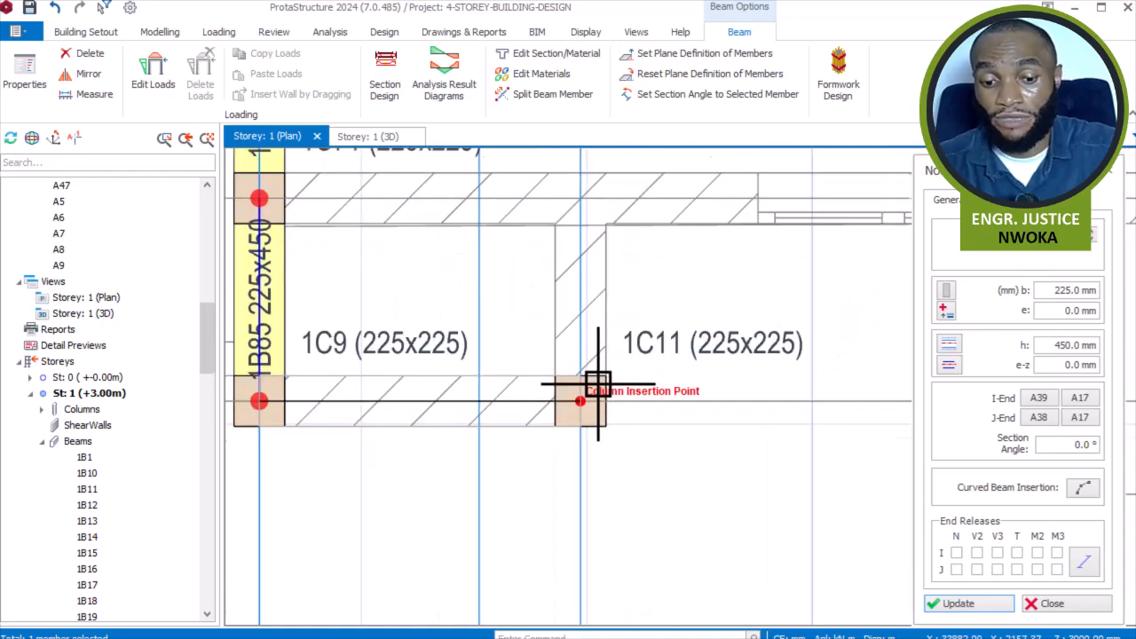
pyautogui.scroll(2, 581, 404)
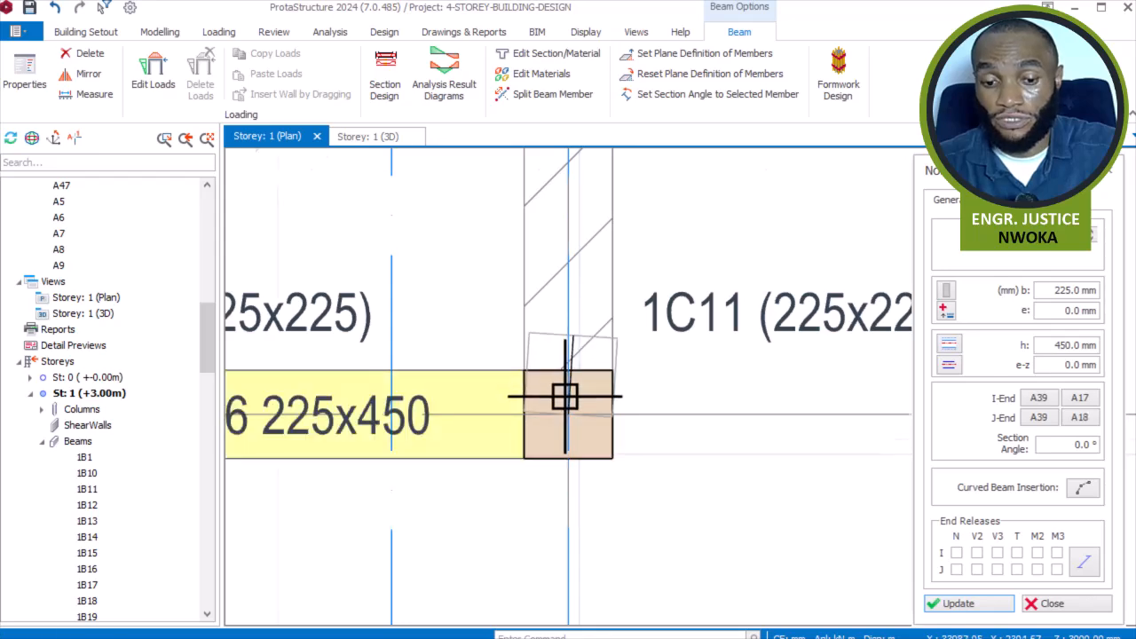
# - Place a beam along axis A38 from column 1C71 to column 1C19, below room P6
pyautogui.scroll(-1, 562, 397)
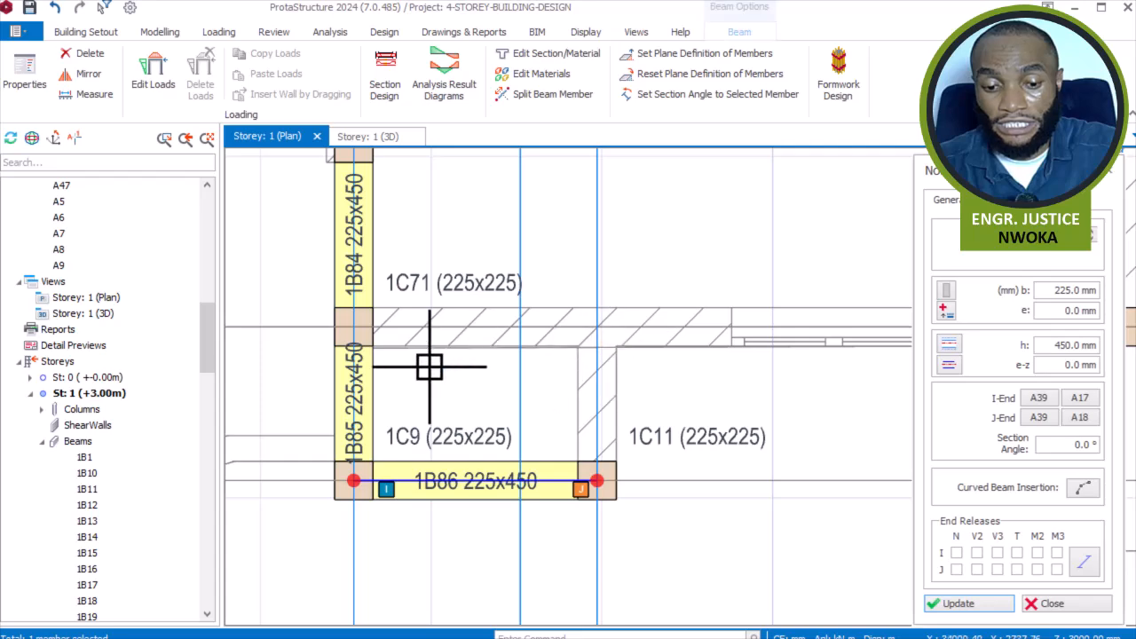
pyautogui.scroll(-2, 470, 367)
pyautogui.scroll(2, 424, 354)
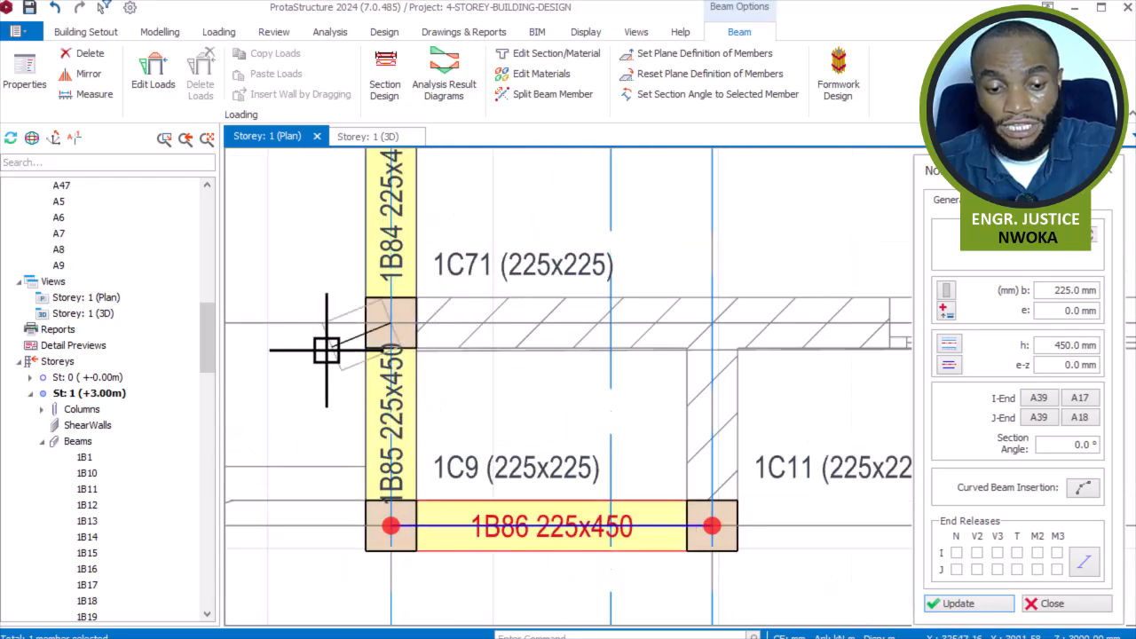
pyautogui.scroll(-3, 355, 340)
pyautogui.scroll(3, 677, 341)
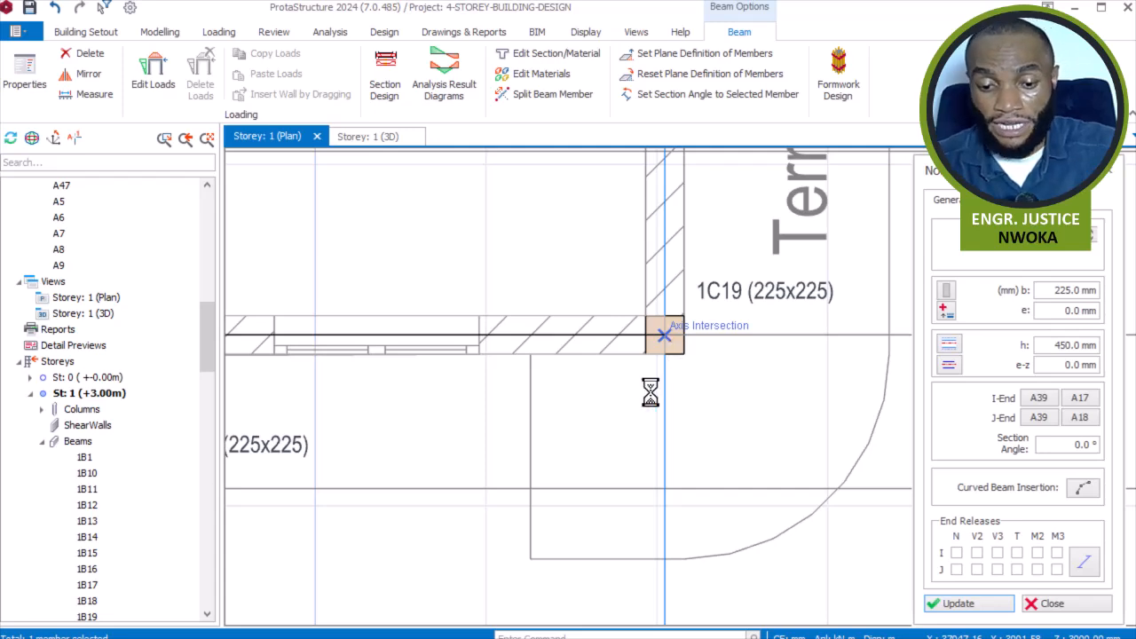
# - Place beams along axis A19 from column 1C19 through 1C18 to column 1C17, beside the terrace
pyautogui.scroll(-1, 598, 439)
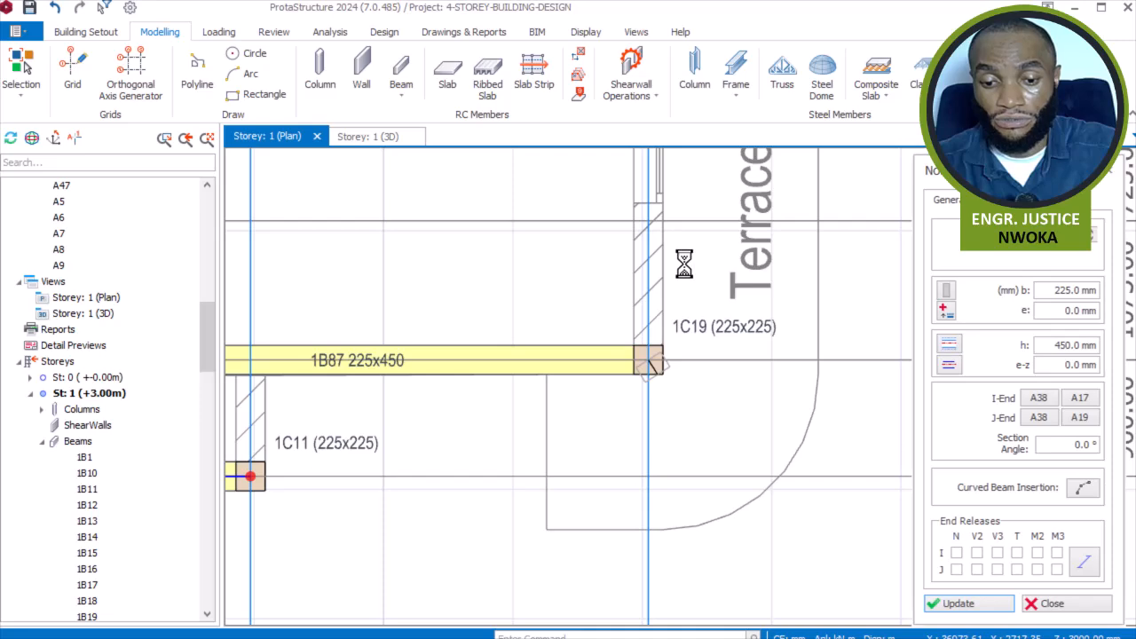
pyautogui.scroll(-1, 684, 246)
pyautogui.moveTo(684, 246); pyautogui.dragTo(679, 484, button='middle')
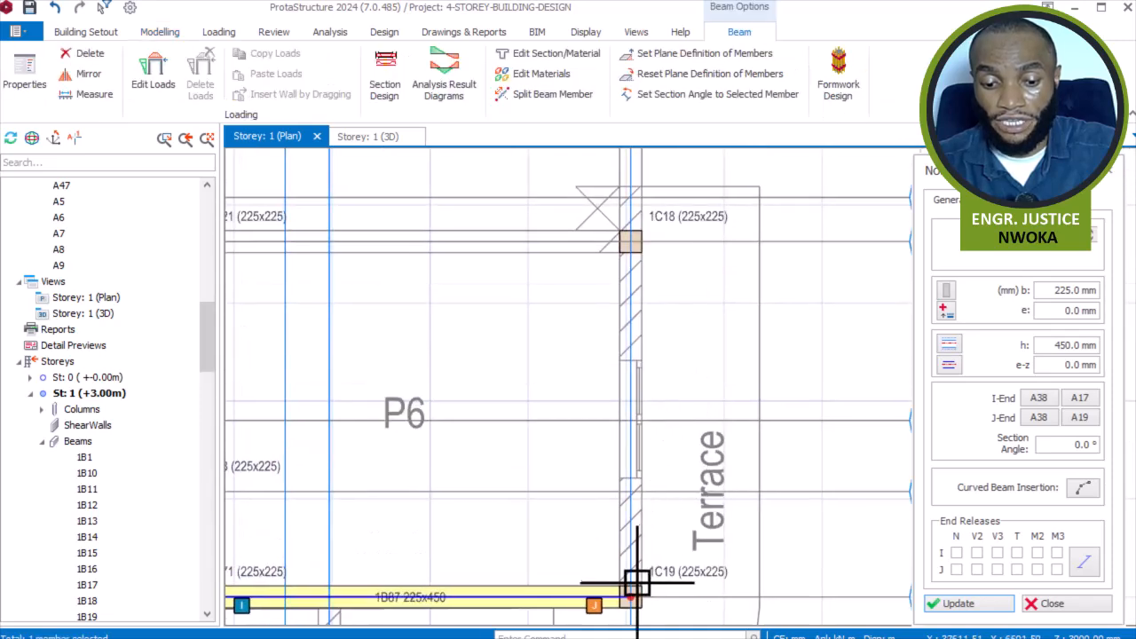
pyautogui.scroll(-3, 654, 502)
pyautogui.scroll(6, 655, 258)
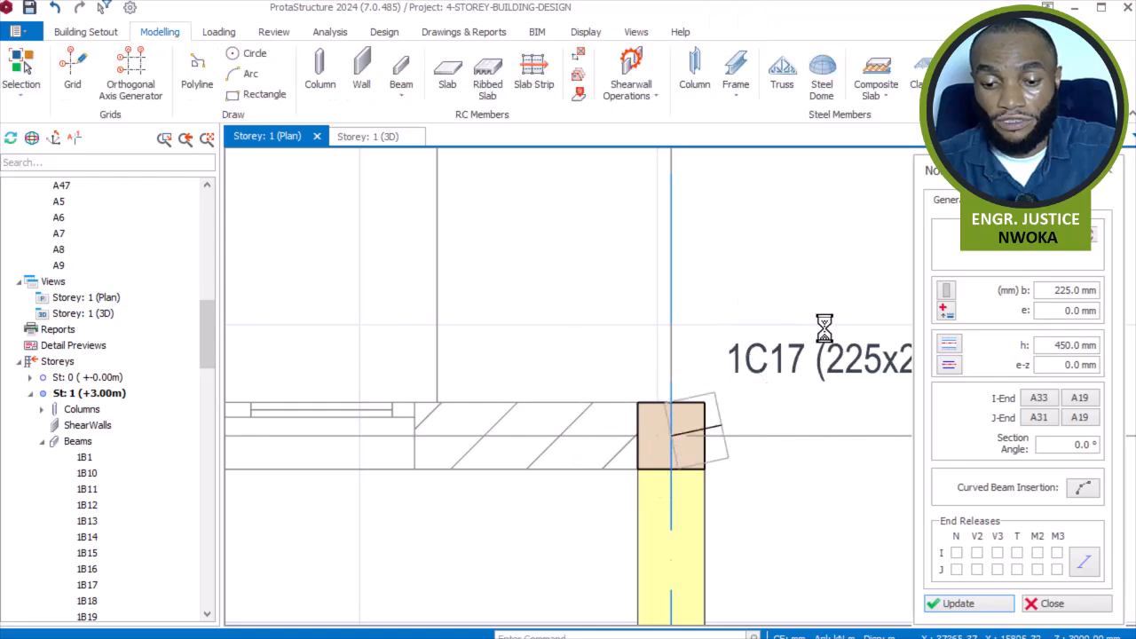
# - Place a beam along axis A31 between columns 1C17 and 1C20, and one along axis A33 from axis A17 to A19 above room P5
pyautogui.scroll(-2, 834, 325)
pyautogui.scroll(-2, 716, 398)
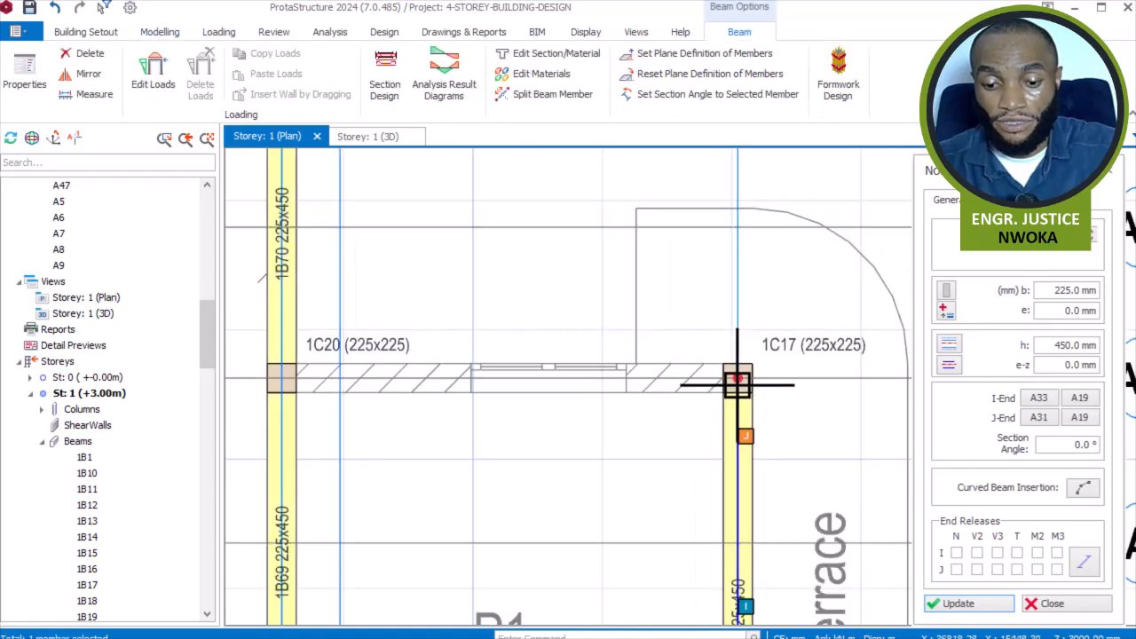
pyautogui.click(727, 386)
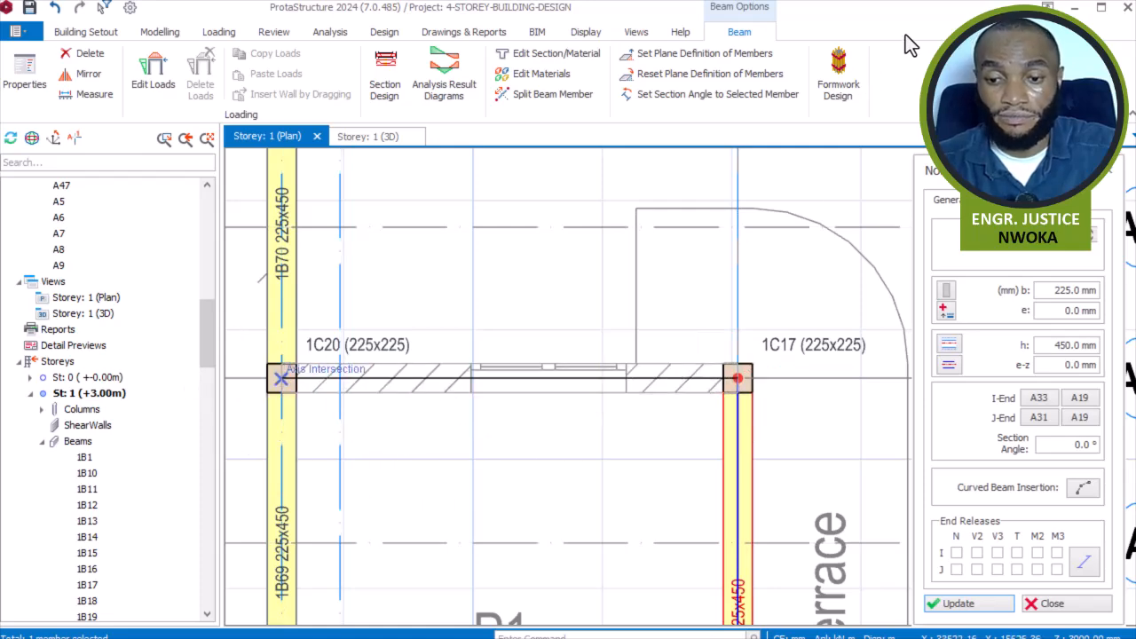
pyautogui.scroll(-3, 905, 35)
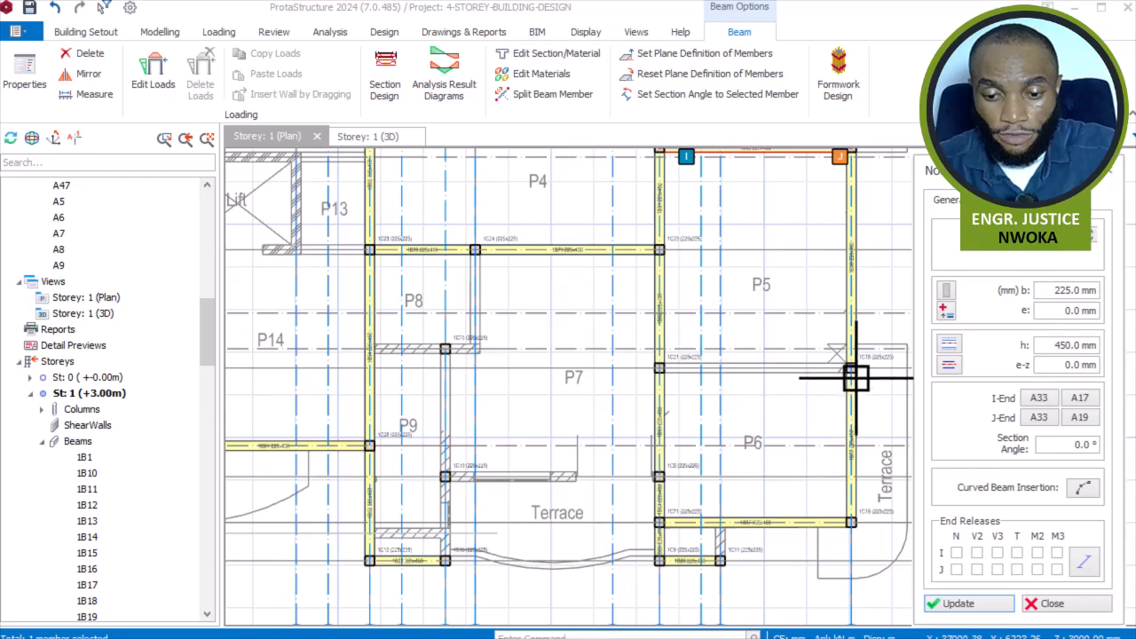
# - Place beams along axis A35 from column 1C18 to 1C21 and along axis A17 from 1C21 to column 1C8
pyautogui.scroll(3, 852, 377)
pyautogui.scroll(3, 438, 382)
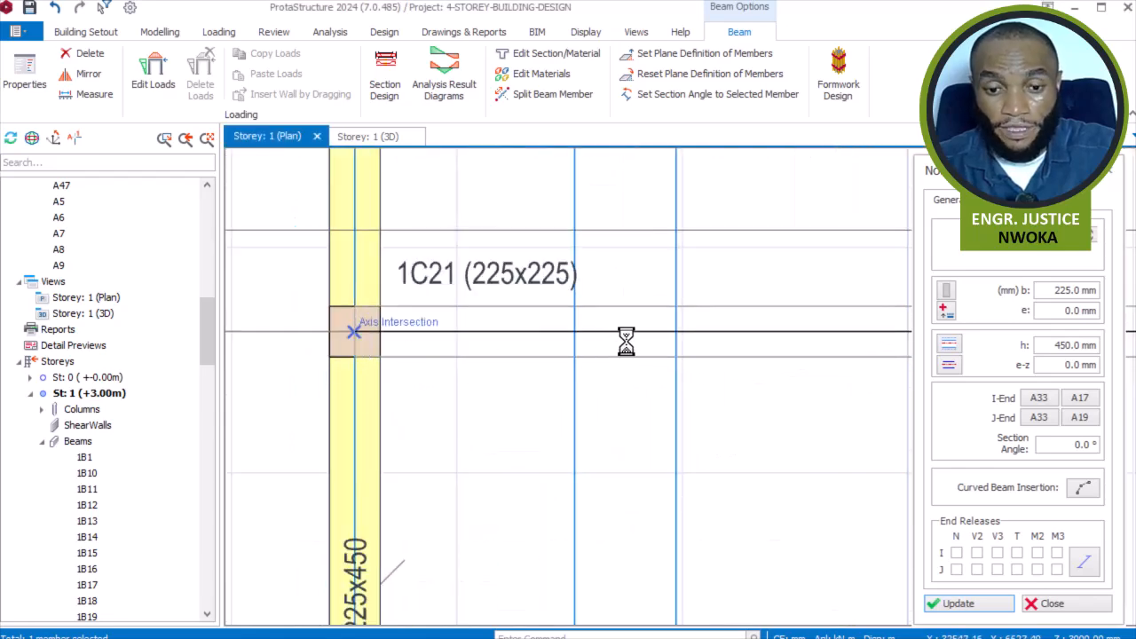
pyautogui.scroll(-5, 684, 344)
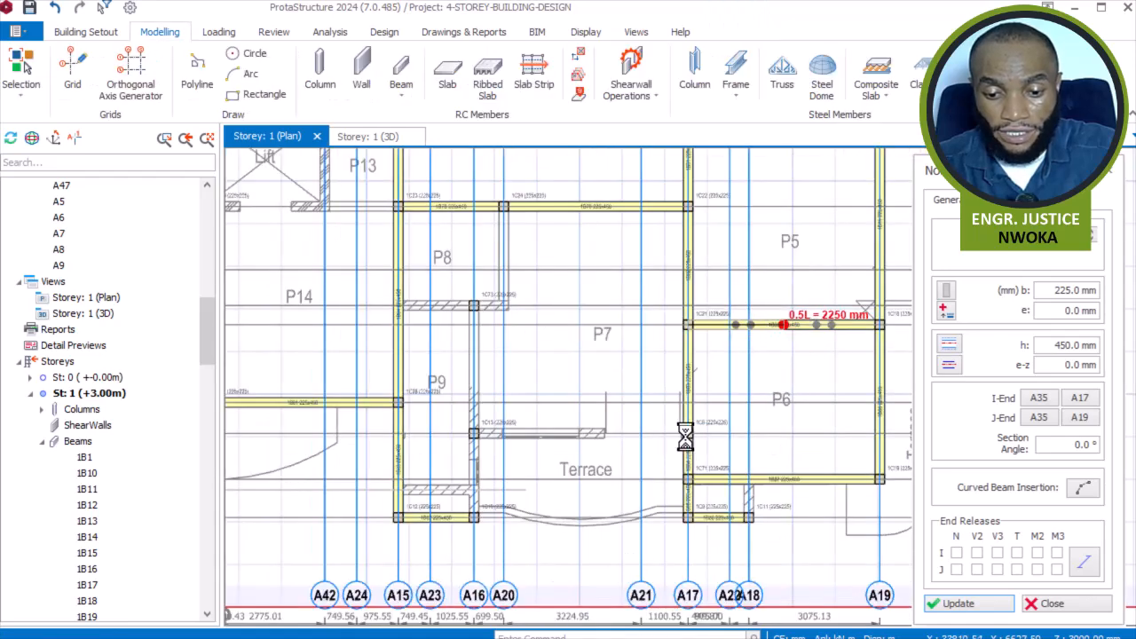
pyautogui.scroll(5, 685, 437)
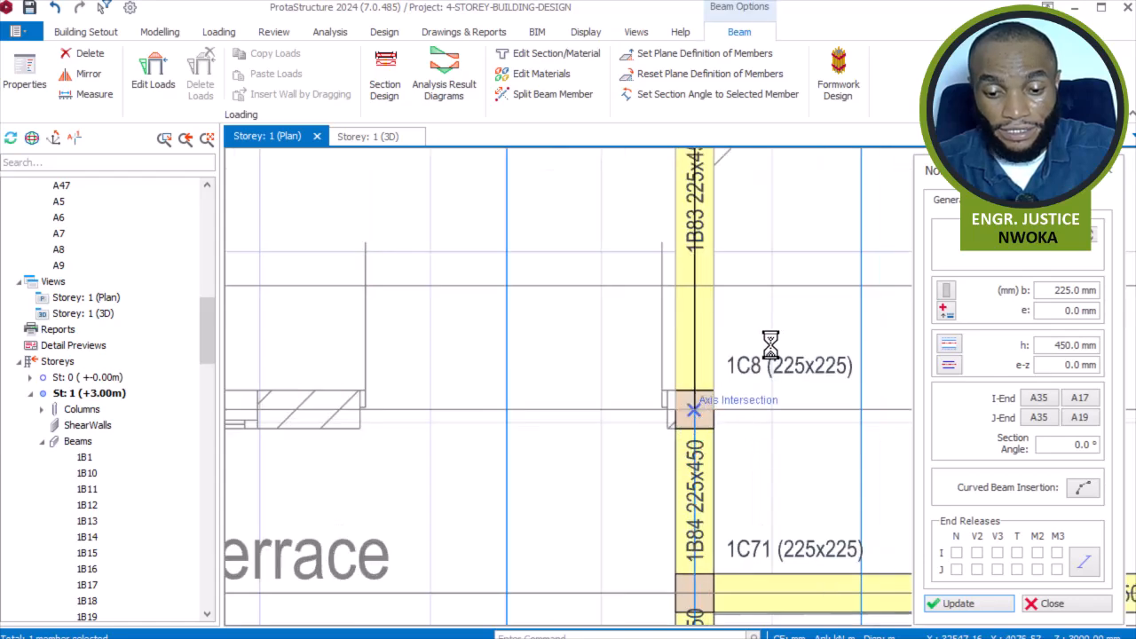
# - Place a beam along axis A37 from column 1C13 to column 1C8, between room P7 and the terrace
pyautogui.scroll(-3, 770, 345)
pyautogui.scroll(-2, 431, 385)
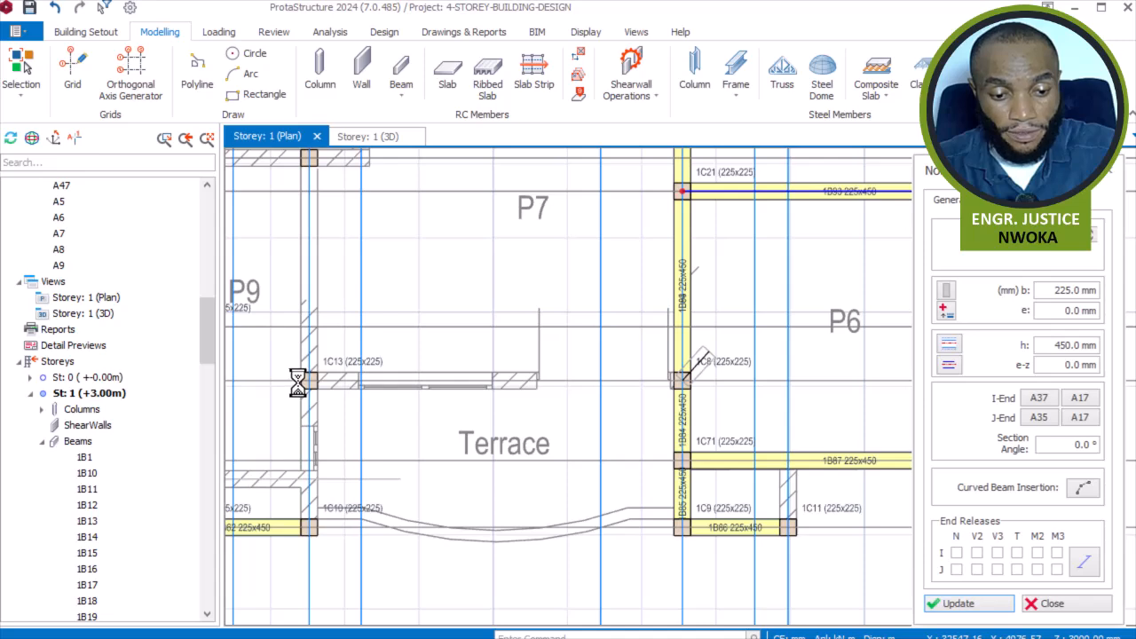
pyautogui.scroll(2, 299, 382)
pyautogui.scroll(1, 301, 386)
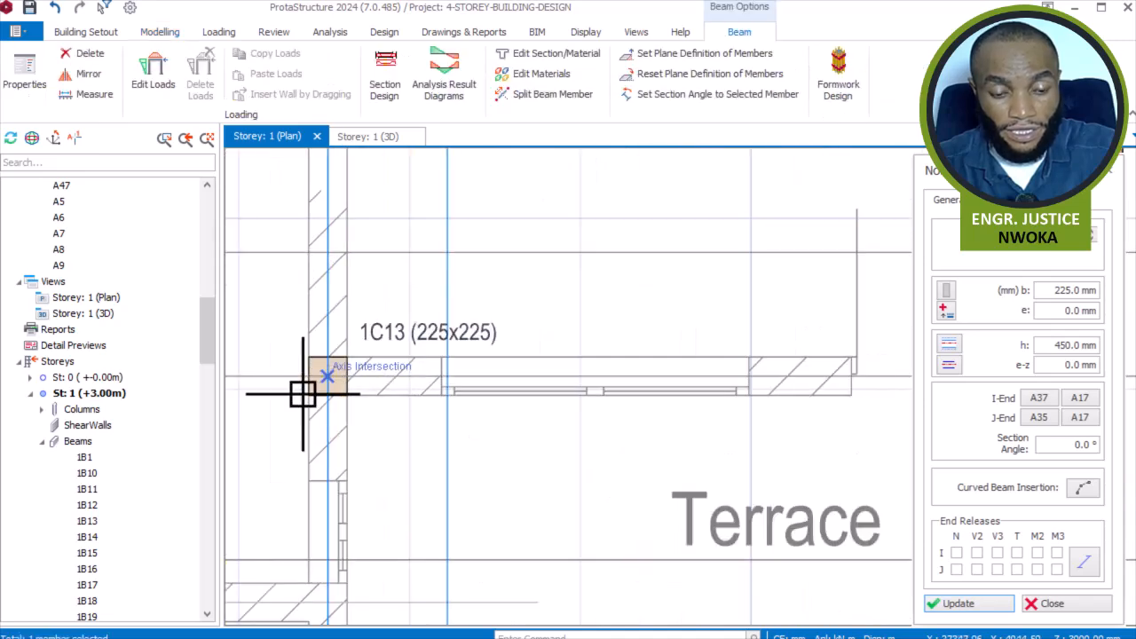
pyautogui.scroll(-3, 355, 346)
pyautogui.scroll(3, 621, 341)
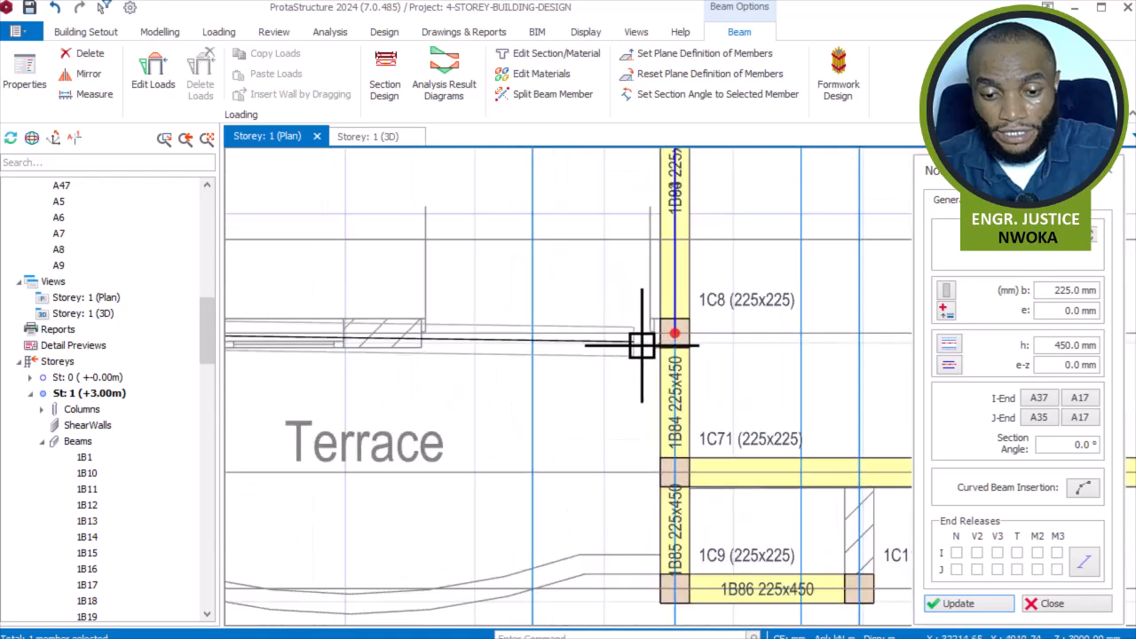
pyautogui.scroll(1, 639, 345)
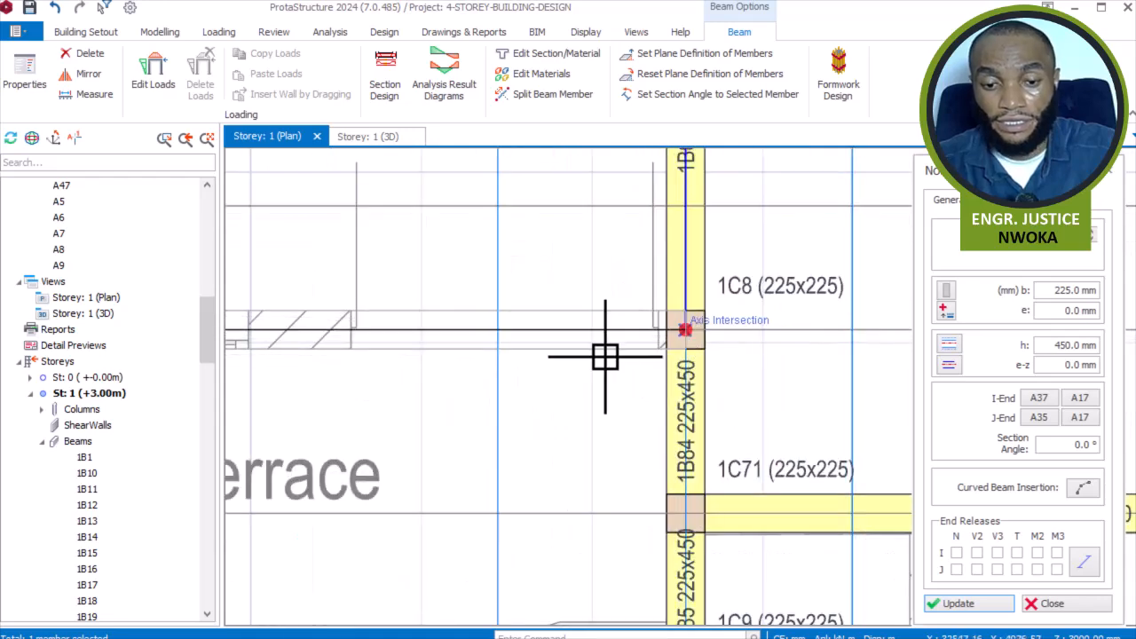
pyautogui.click(704, 330)
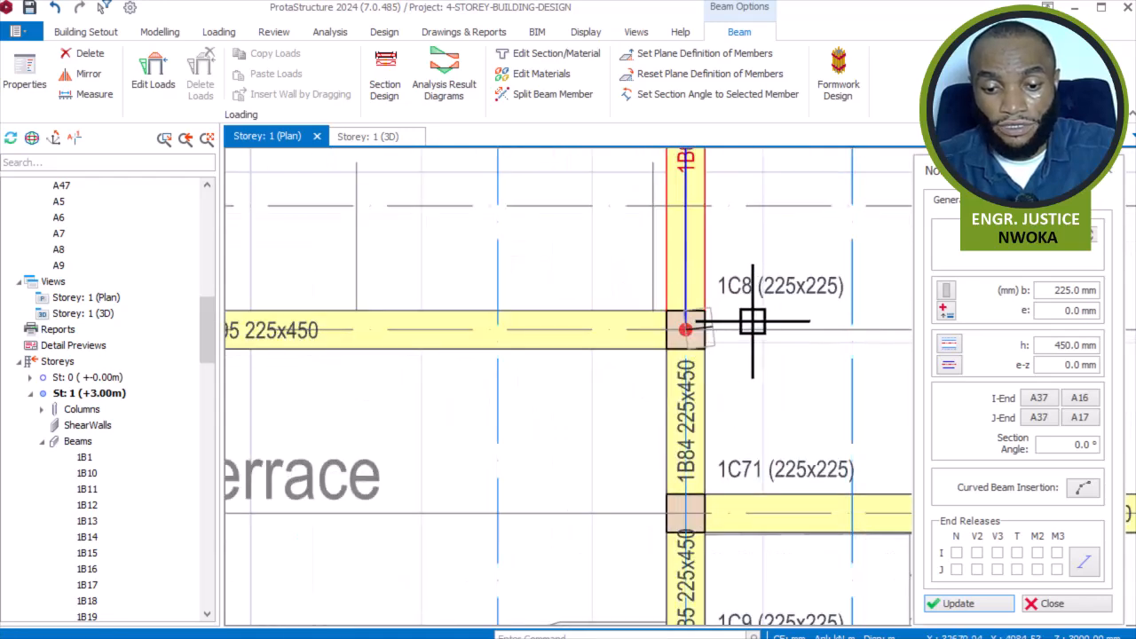
# - Place beams along axis A16 from column 1C10 through 1C13 to column 1C73, beside room P9
pyautogui.scroll(-1, 754, 315)
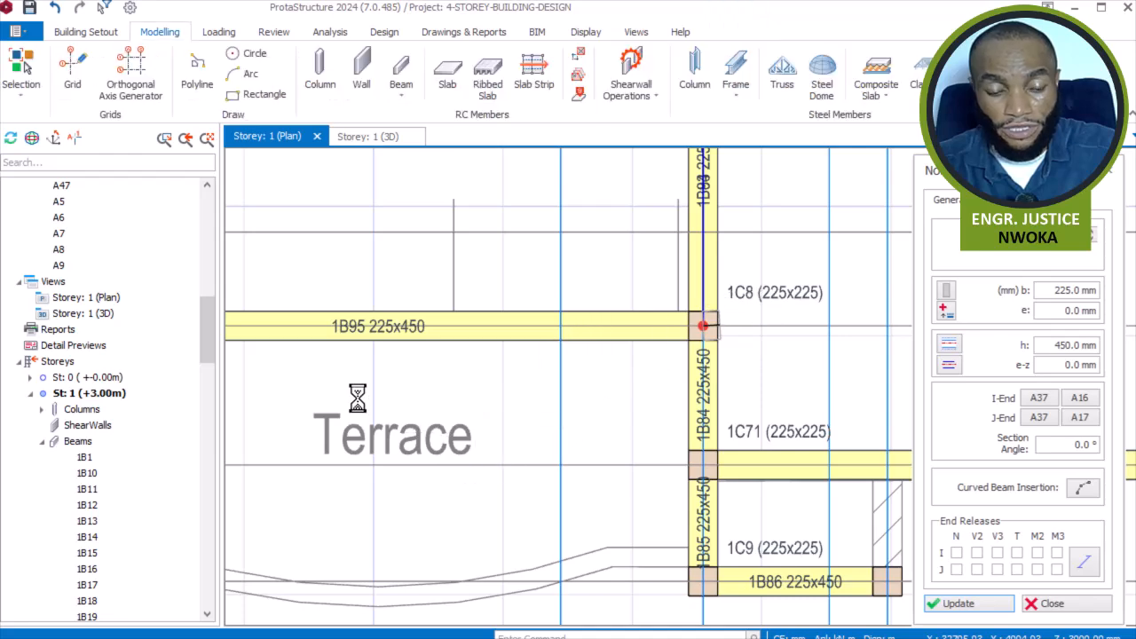
pyautogui.moveTo(373, 370); pyautogui.dragTo(741, 352, button='middle')
pyautogui.scroll(2, 591, 497)
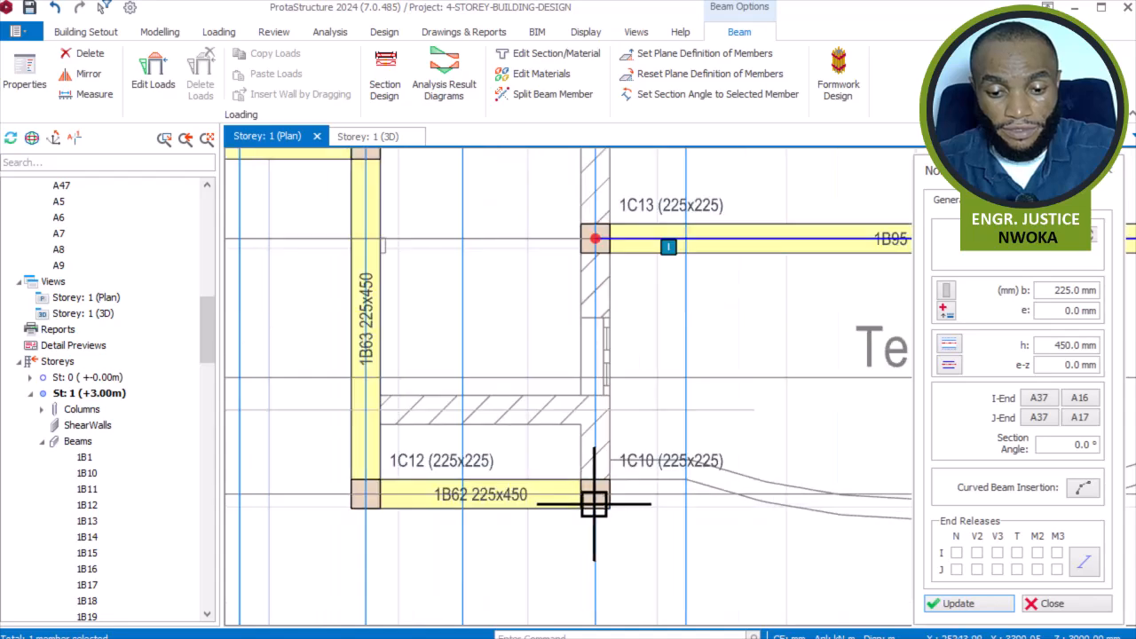
pyautogui.scroll(-2, 533, 501)
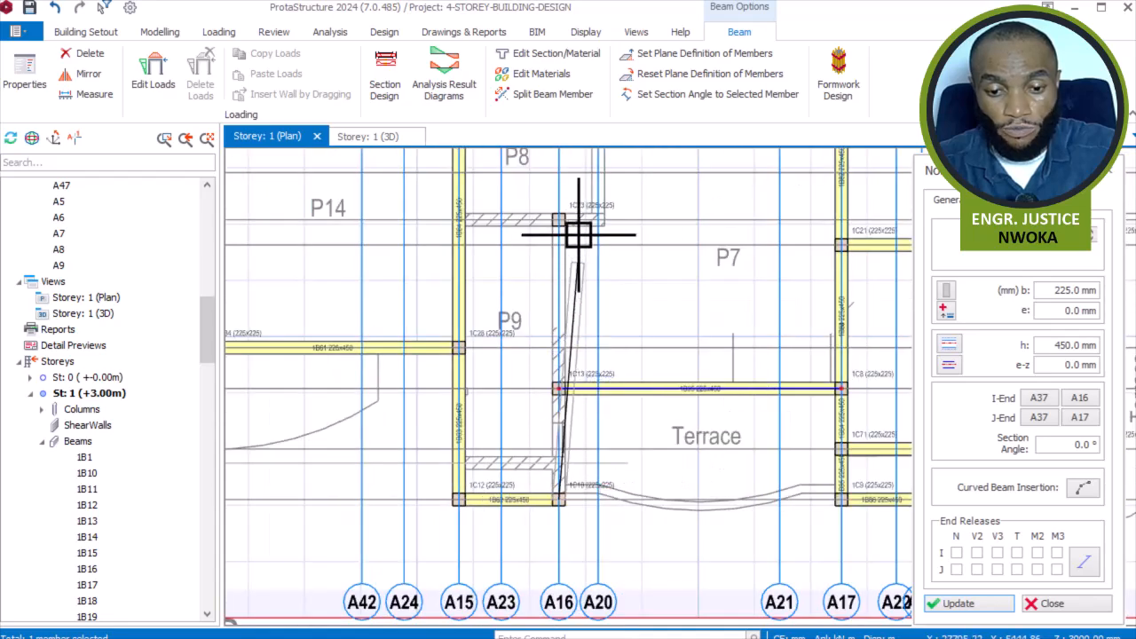
pyautogui.moveTo(553, 221); pyautogui.dragTo(572, 424, button='middle')
pyautogui.scroll(3, 572, 424)
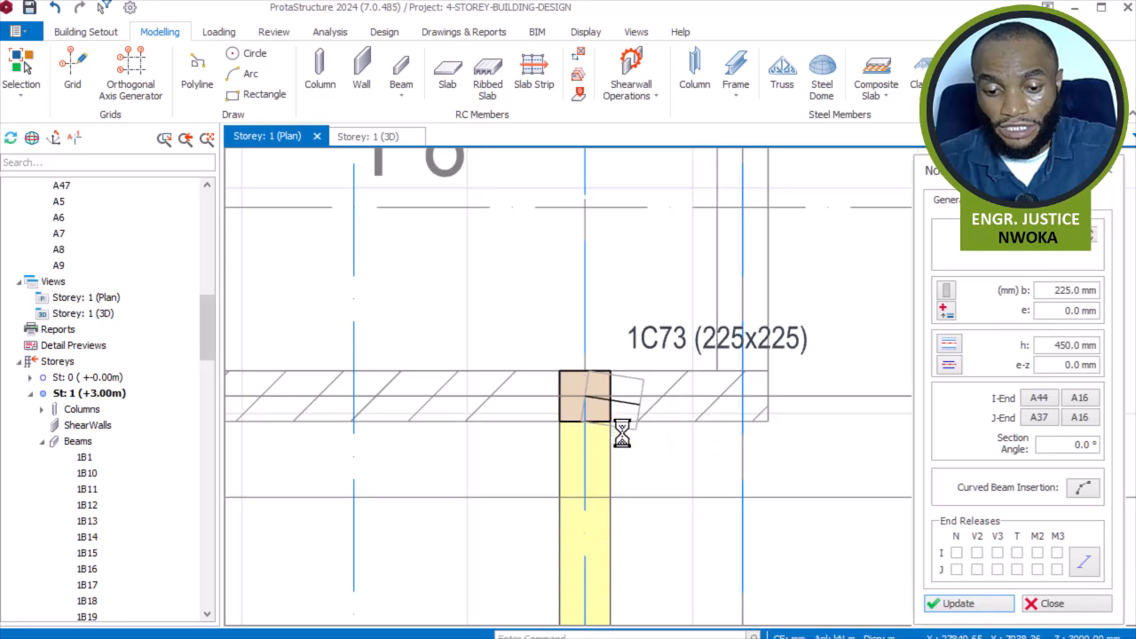
# - Place beams along axis A44 from the axis A15 beam through column 1C73 to axis A20, below room P8
pyautogui.scroll(-3, 702, 410)
pyautogui.scroll(2, 436, 413)
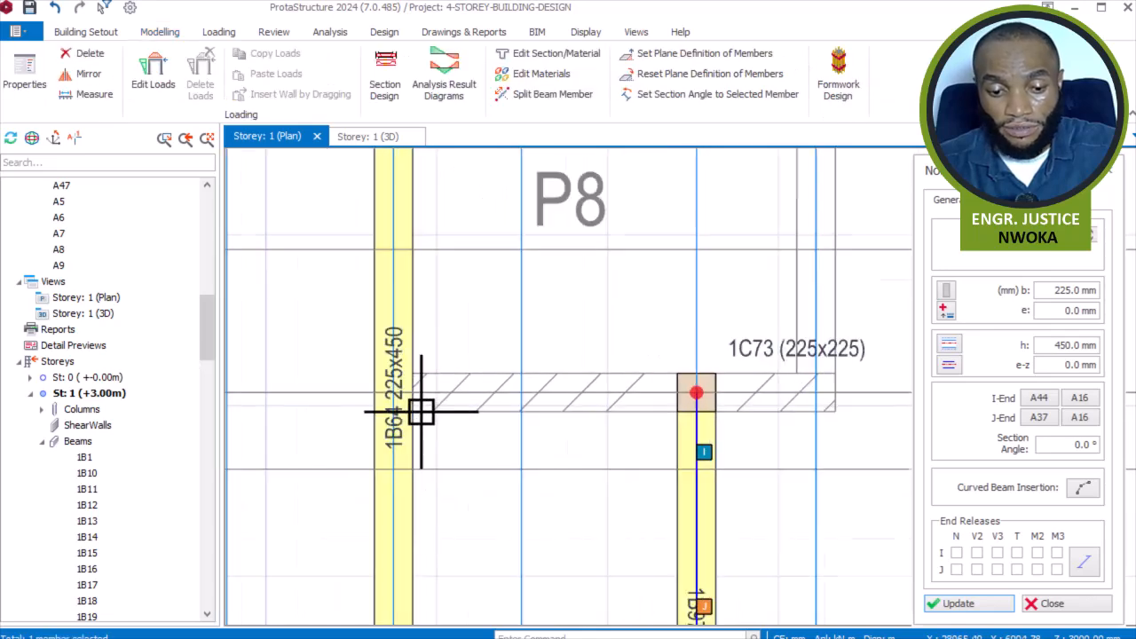
pyautogui.scroll(3, 816, 393)
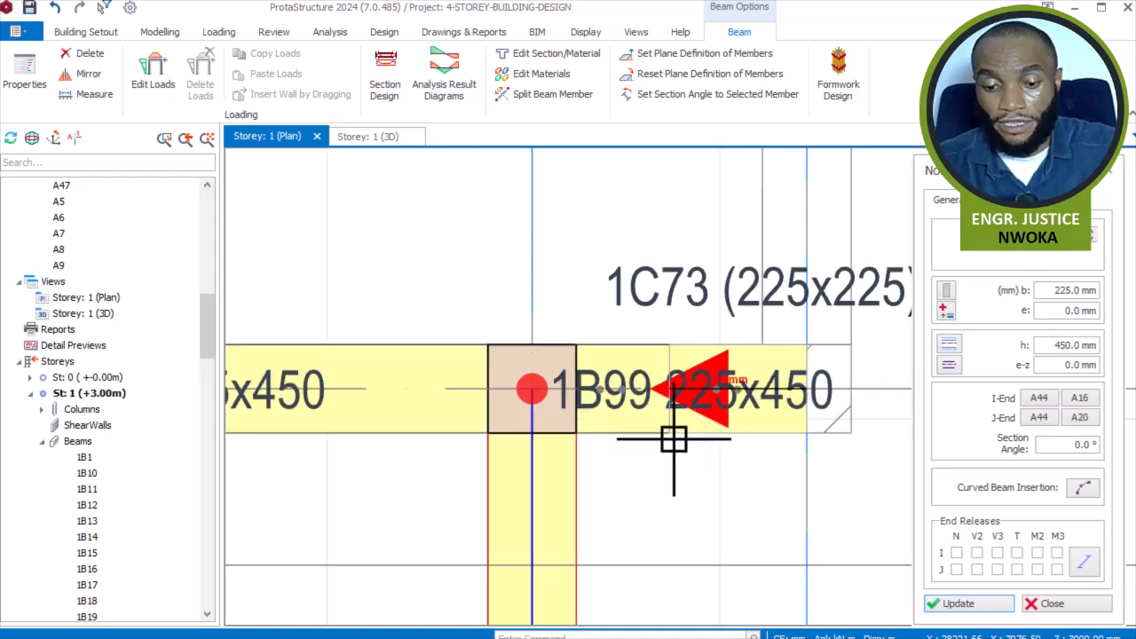
# - Place a beam along axis A20 from the end of the axis A44 beam to column 1C24, beside room P8
pyautogui.click(736, 417)
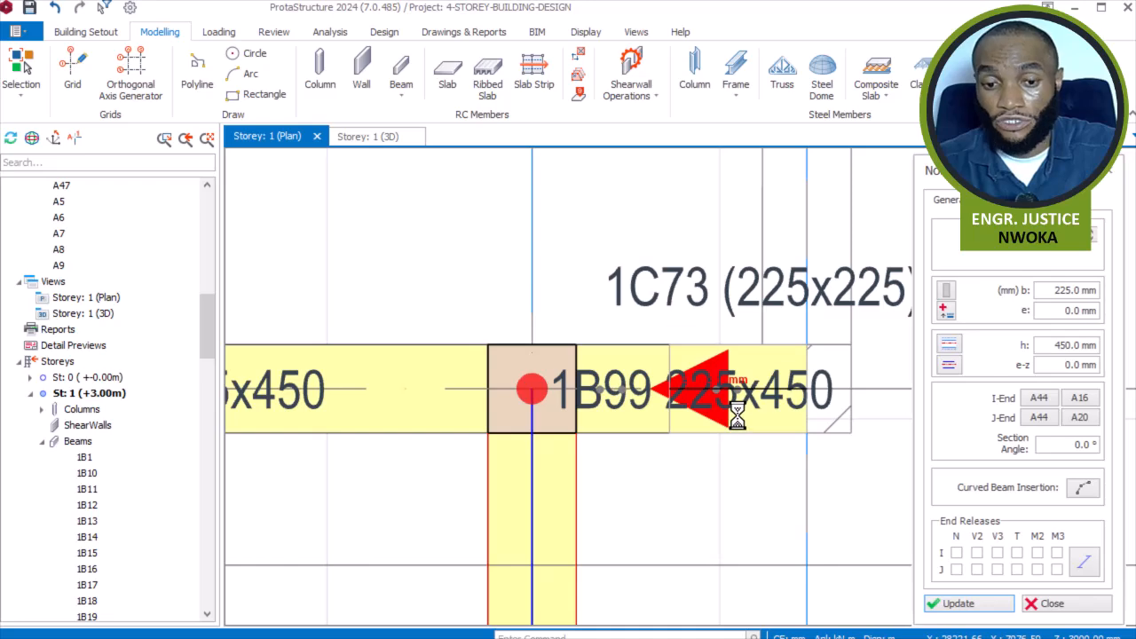
pyautogui.scroll(-3, 551, 500)
pyautogui.moveTo(741, 349); pyautogui.dragTo(688, 509, button='middle')
pyautogui.click(617, 211)
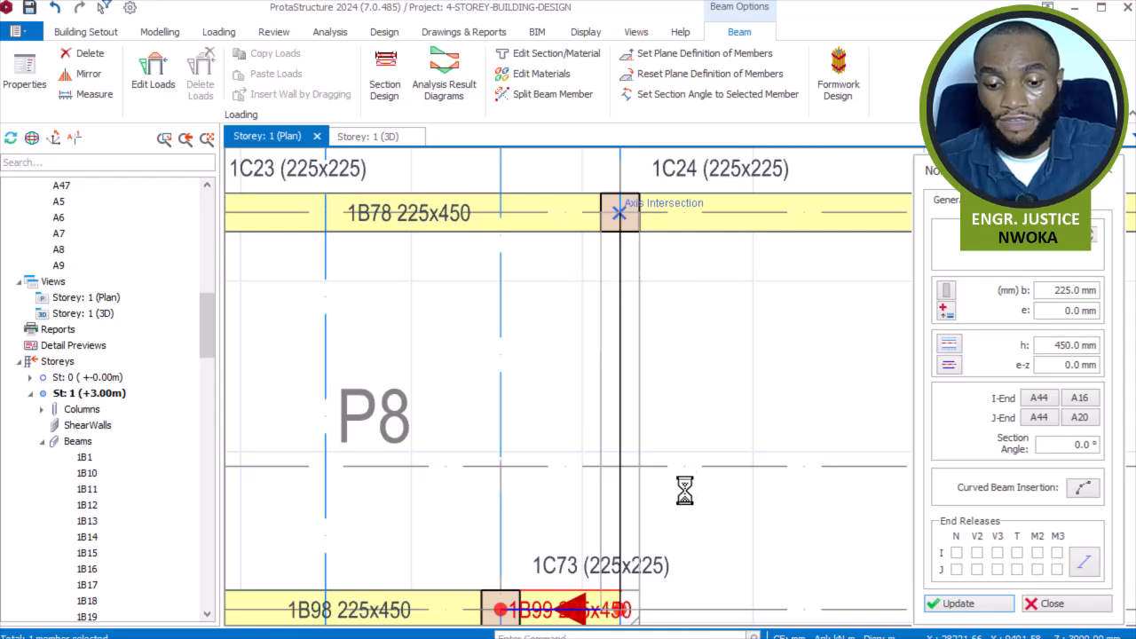
# - Examine the beam layout in the mirrored half of the storey 1 plan around rooms P4 to P9
pyautogui.scroll(-2, 704, 410)
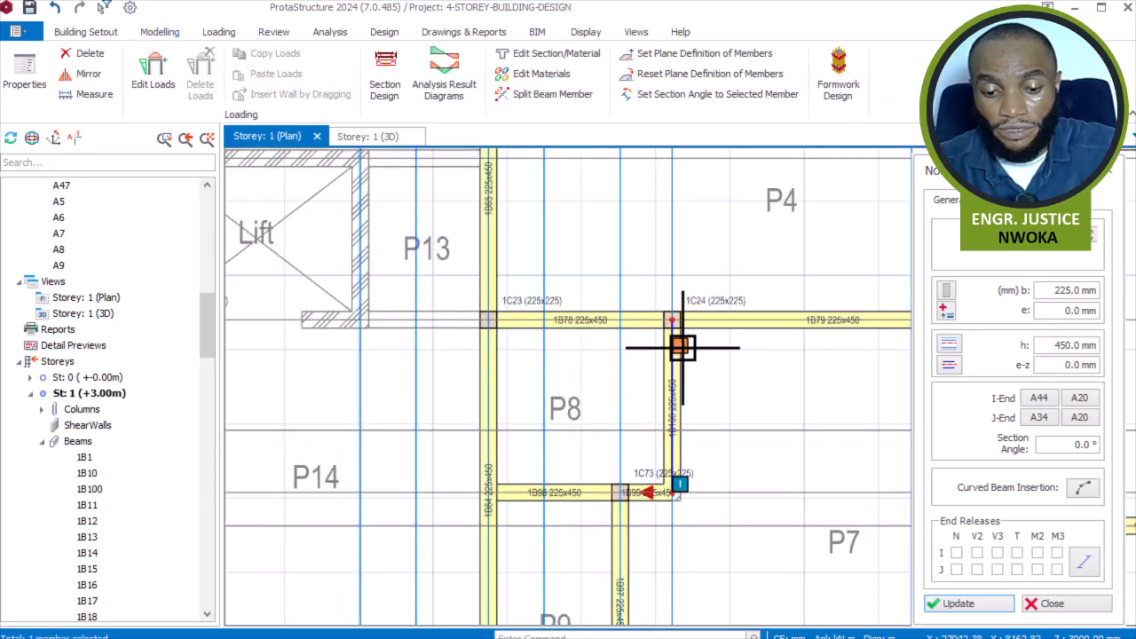
pyautogui.scroll(-1, 676, 346)
pyautogui.moveTo(701, 490); pyautogui.dragTo(638, 279, button='middle')
pyautogui.moveTo(575, 385); pyautogui.dragTo(357, 453, button='middle')
pyautogui.scroll(-2, 553, 474)
pyautogui.moveTo(520, 413); pyautogui.dragTo(869, 562, button='middle')
pyautogui.moveTo(603, 452); pyautogui.dragTo(827, 459, button='middle')
pyautogui.moveTo(537, 545); pyautogui.dragTo(631, 367, button='middle')
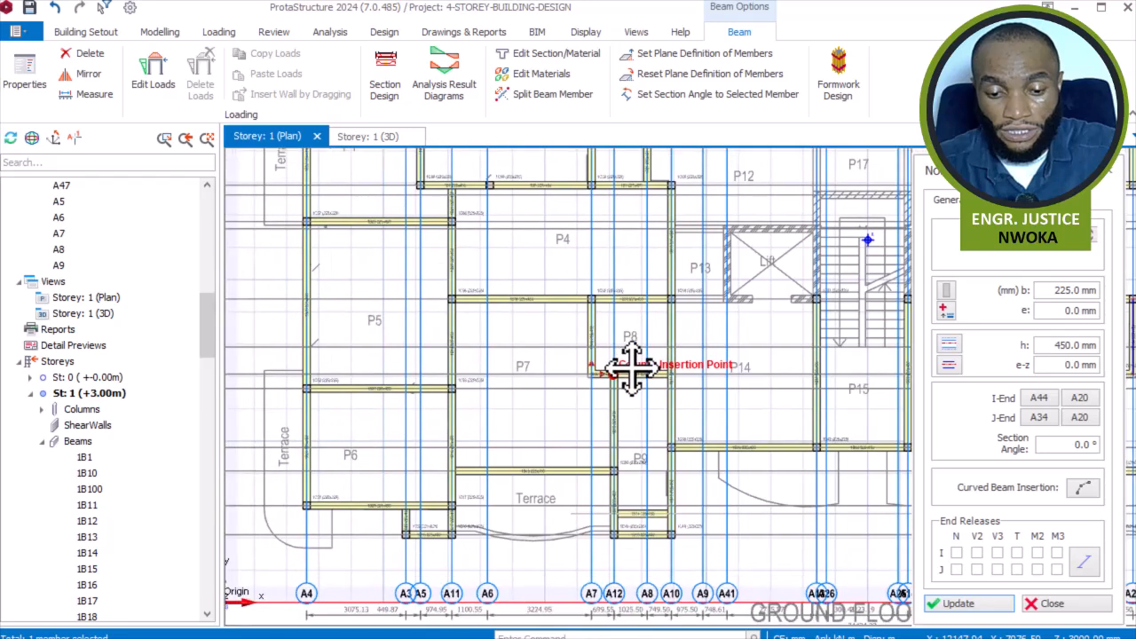
# - Examine the lift shafts, staircase and surrounding rooms P12 to P17 on the storey 1 plan
pyautogui.moveTo(700, 461); pyautogui.dragTo(439, 509, button='middle')
pyautogui.scroll(2, 594, 273)
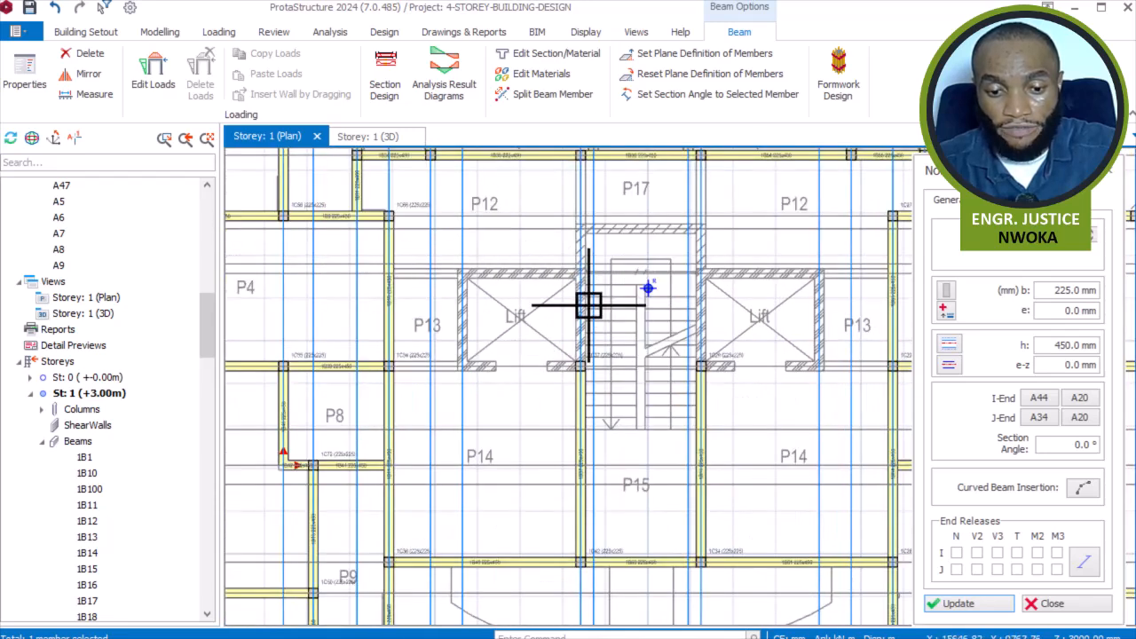
pyautogui.scroll(2, 450, 277)
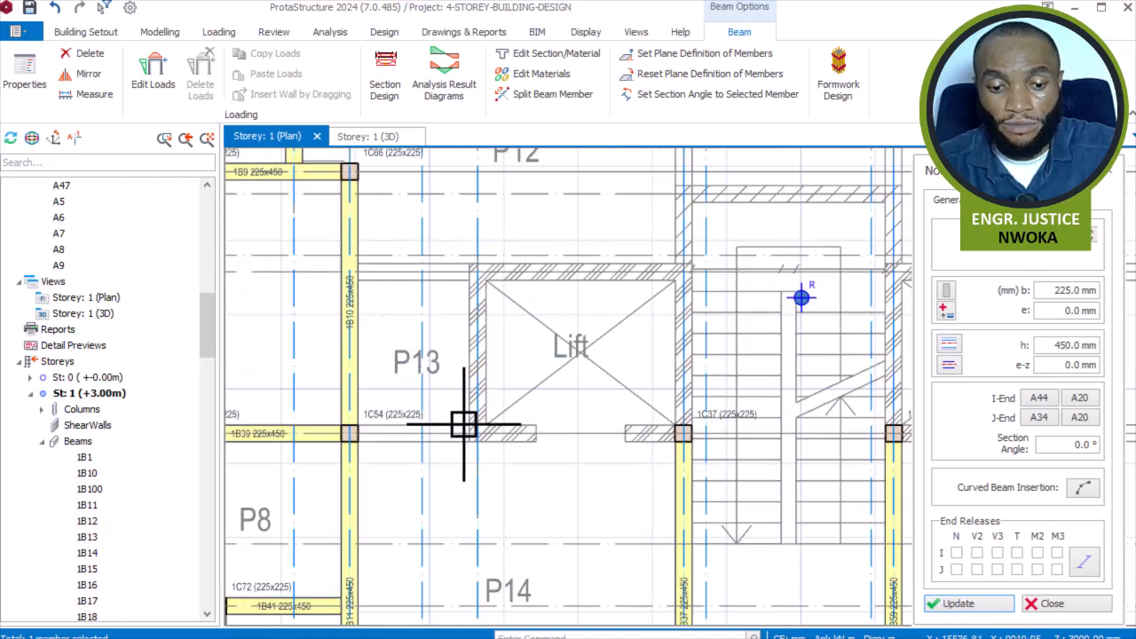
pyautogui.moveTo(507, 258); pyautogui.dragTo(507, 375, button='middle')
pyautogui.scroll(-2, 609, 320)
pyautogui.scroll(-1, 589, 373)
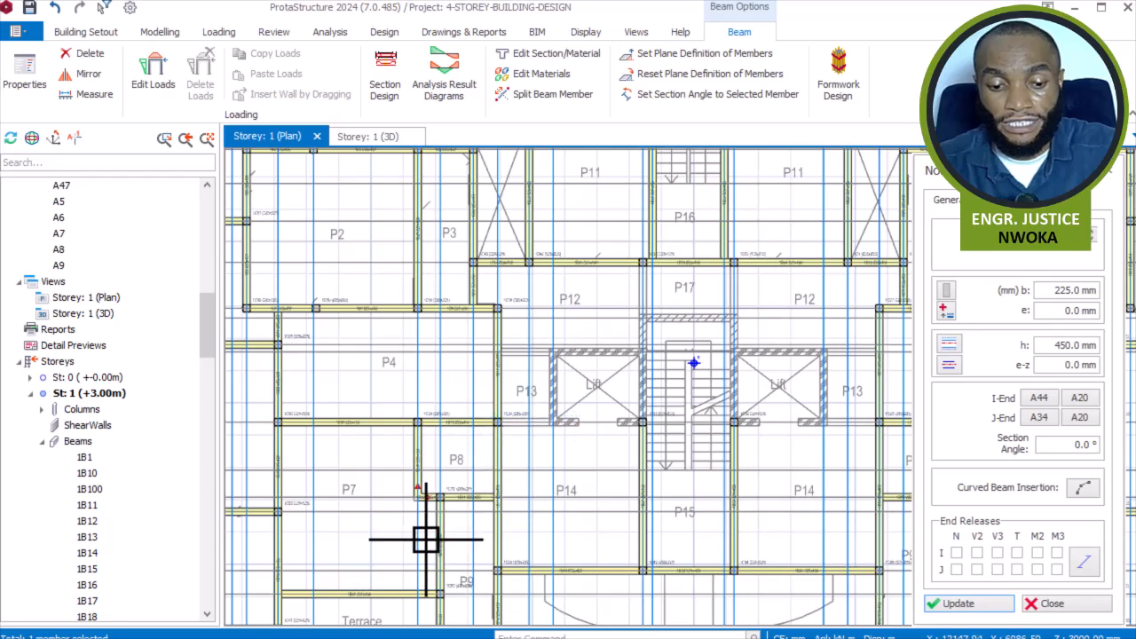
# - Inspect the free-end markings of beams 1B40 and 1B42 where they meet at the corner of room P8
pyautogui.scroll(2, 411, 514)
pyautogui.scroll(2, 412, 513)
pyautogui.click(427, 362)
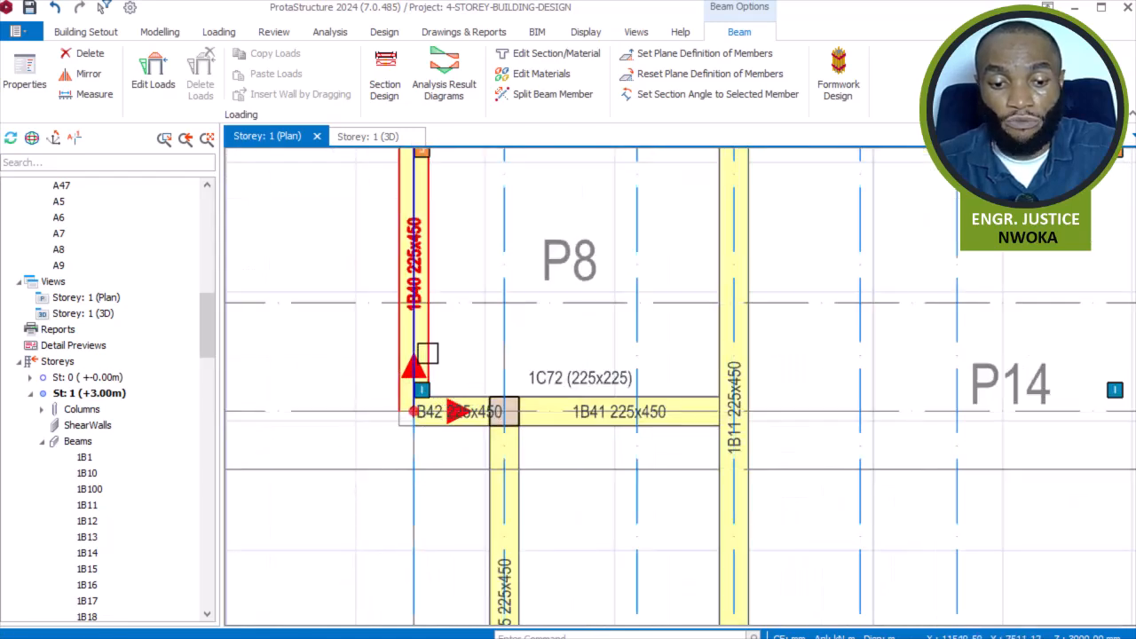
pyautogui.scroll(1, 400, 397)
pyautogui.moveTo(406, 362); pyautogui.dragTo(482, 431, button='middle')
pyautogui.scroll(-1, 486, 428)
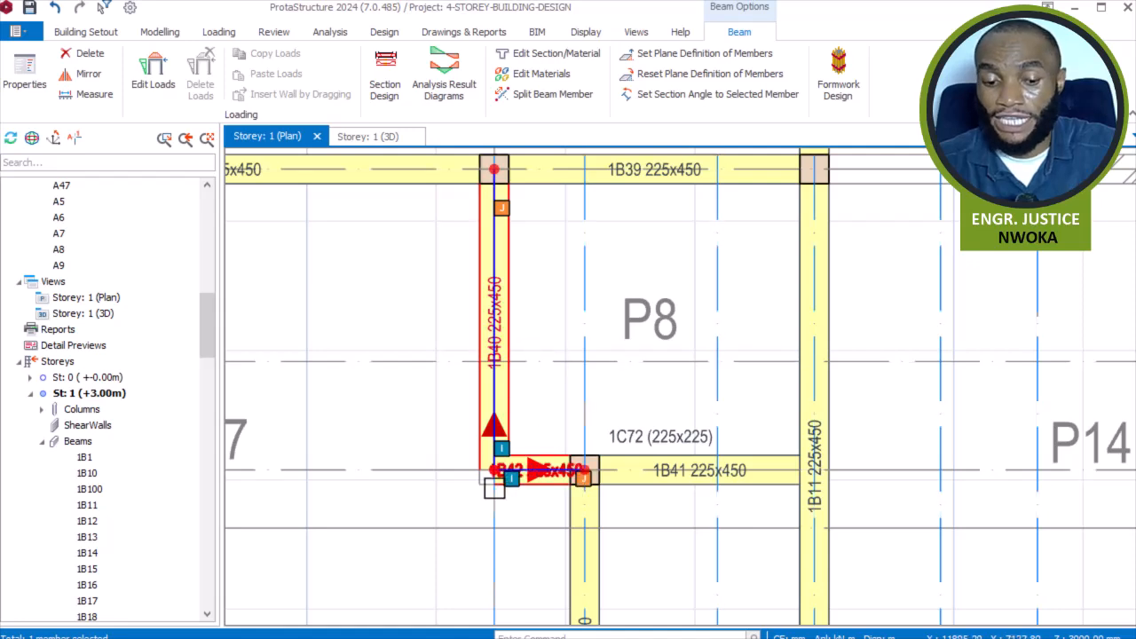
pyautogui.click(548, 458)
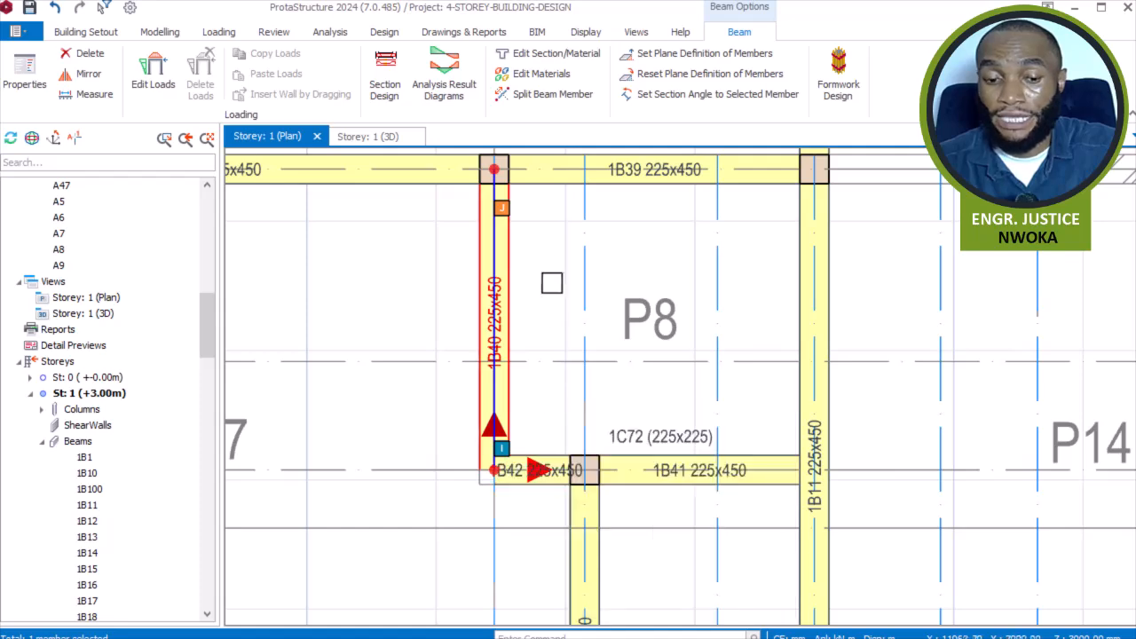
pyautogui.click(490, 463)
pyautogui.scroll(2, 510, 479)
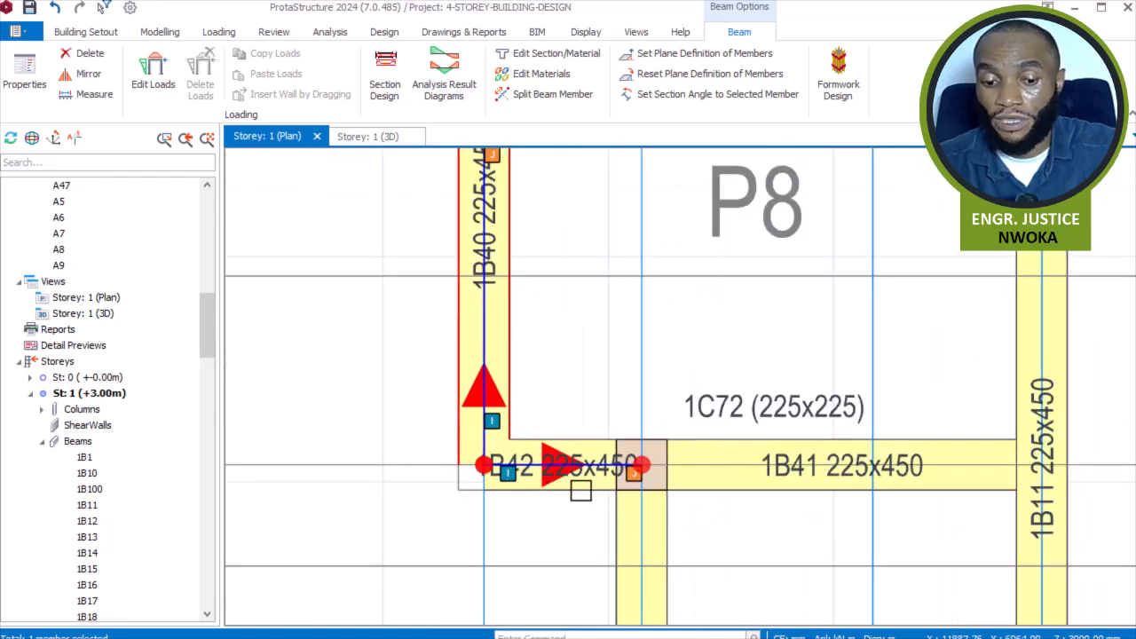
pyautogui.moveTo(580, 490)
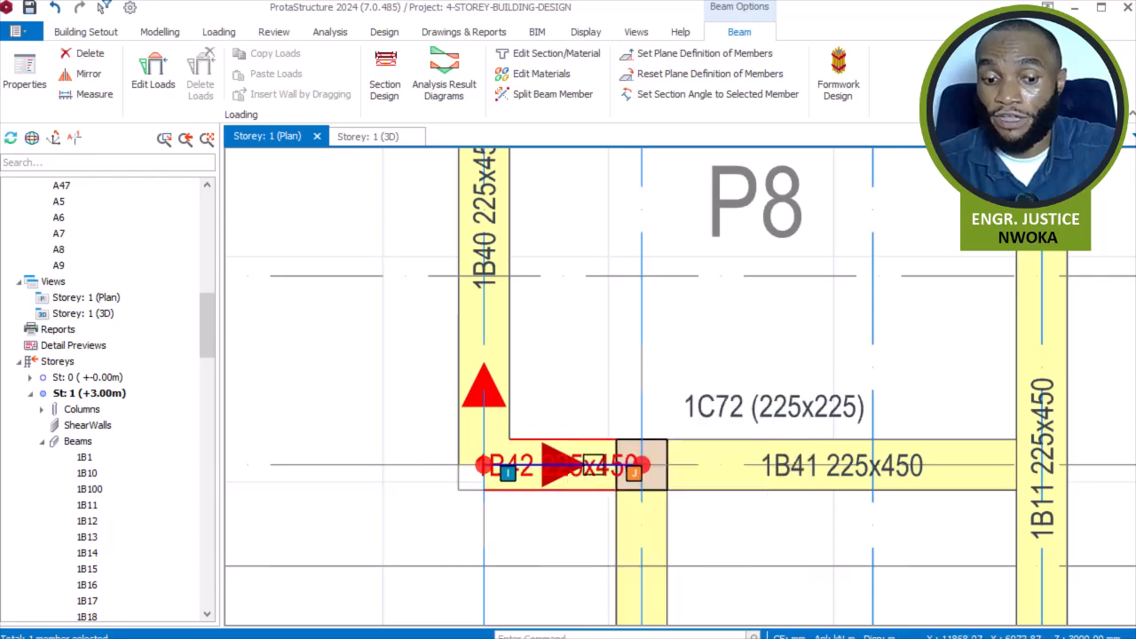
pyautogui.scroll(-1, 494, 391)
pyautogui.moveTo(494, 297); pyautogui.dragTo(497, 449, button='middle')
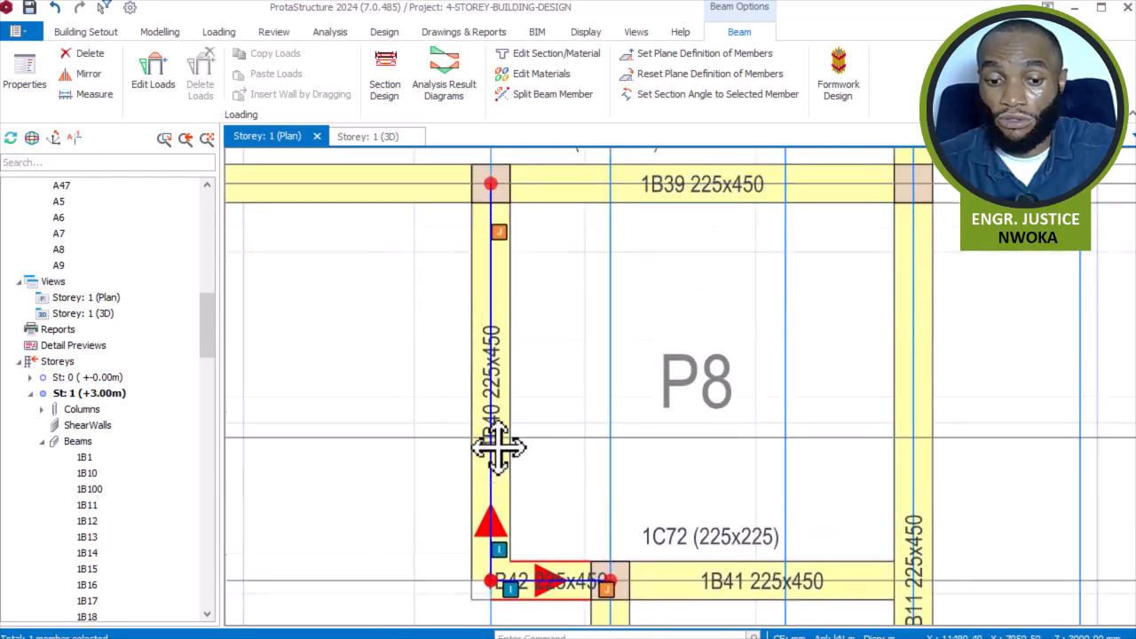
# - Mark beam 1B40 beside room P8 as supported at both ends
pyautogui.scroll(-1, 495, 444)
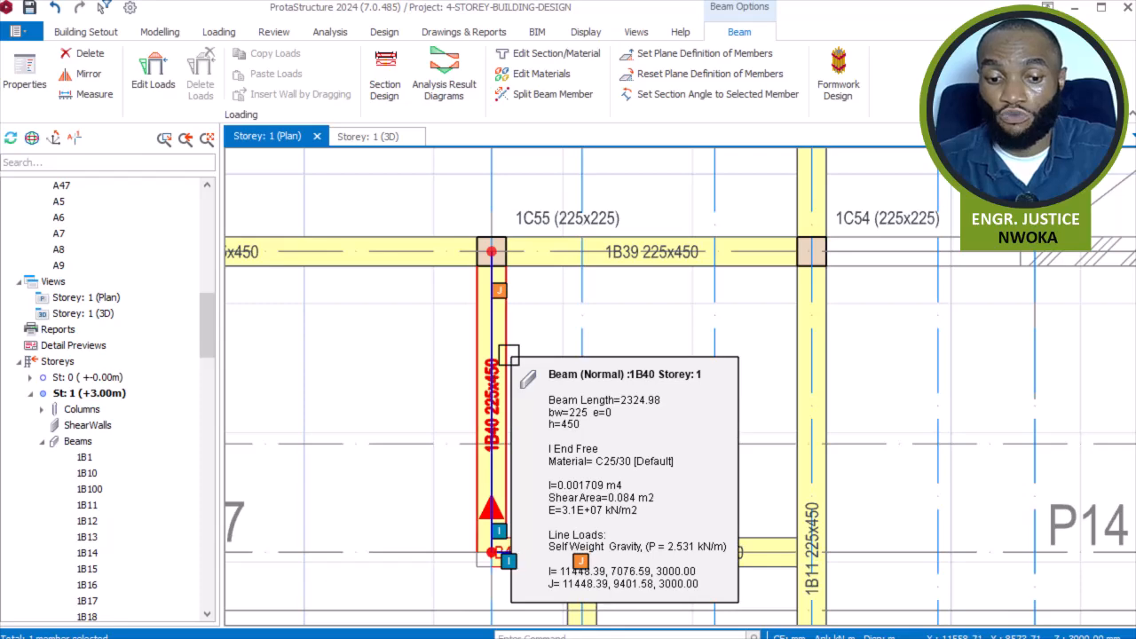
pyautogui.click(503, 500)
pyautogui.moveTo(504, 500); pyautogui.dragTo(494, 425, button='middle')
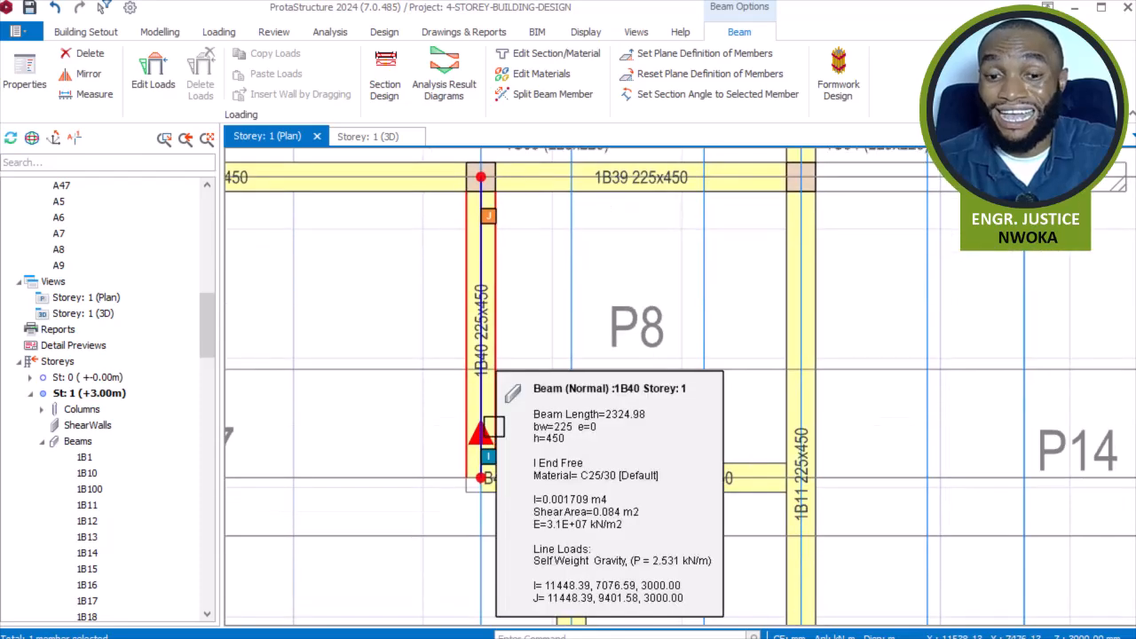
pyautogui.scroll(3, 494, 426)
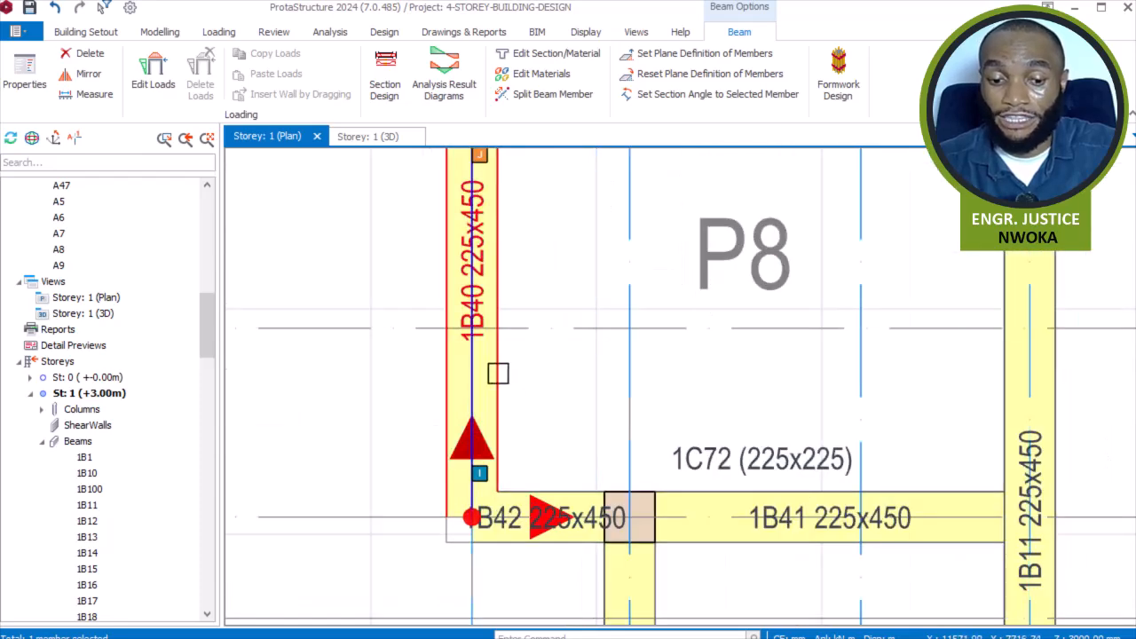
pyautogui.rightClick(513, 365)
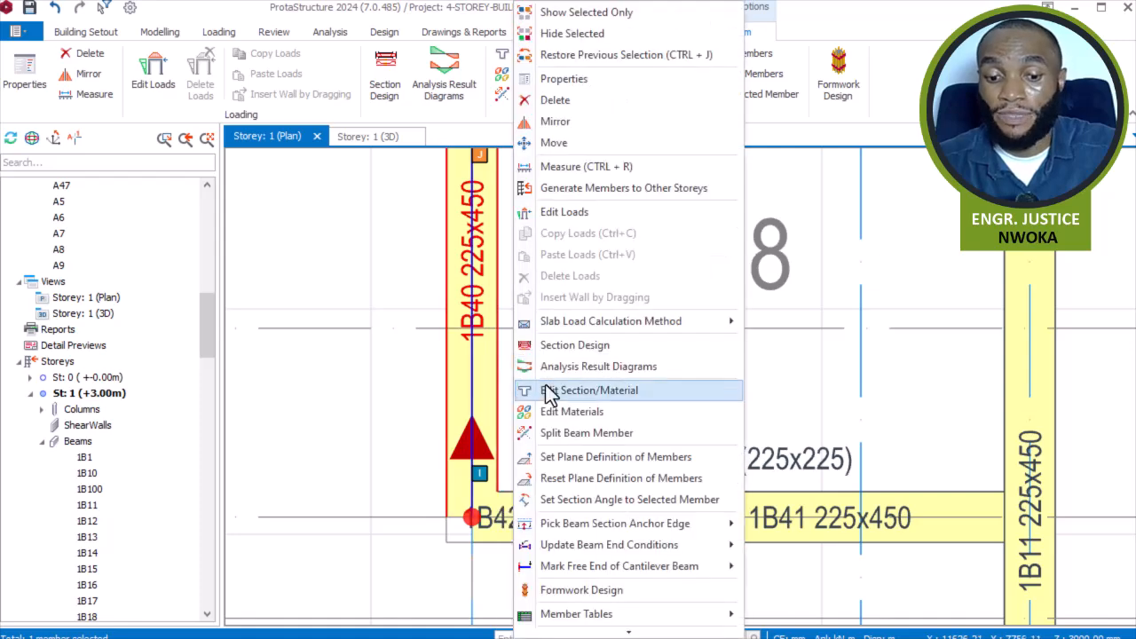
pyautogui.moveTo(662, 565)
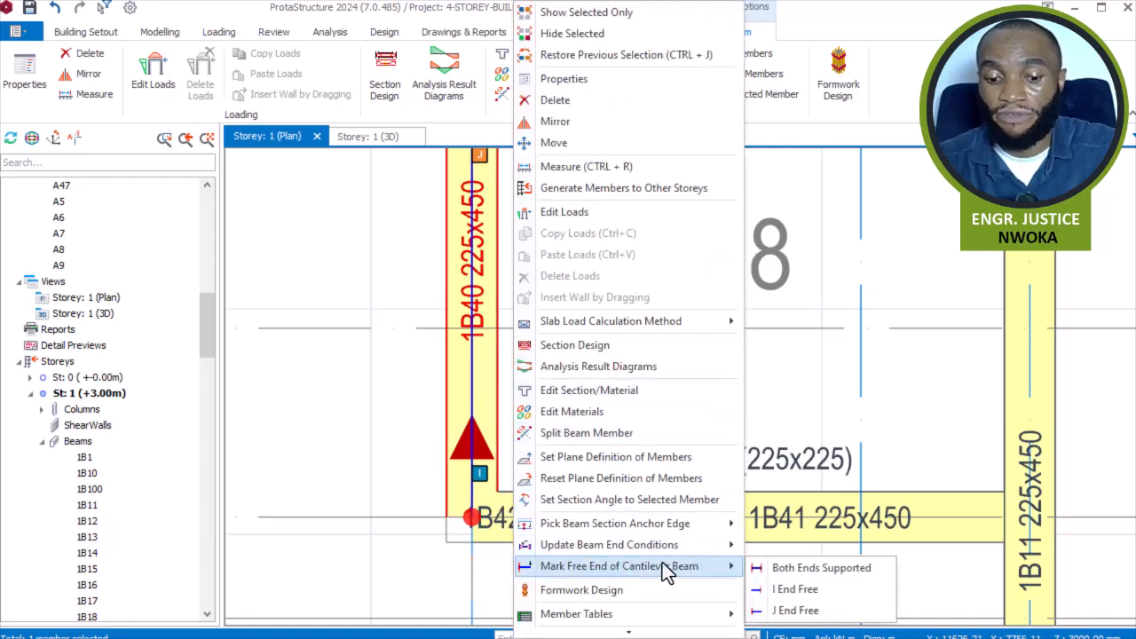
pyautogui.click(790, 567)
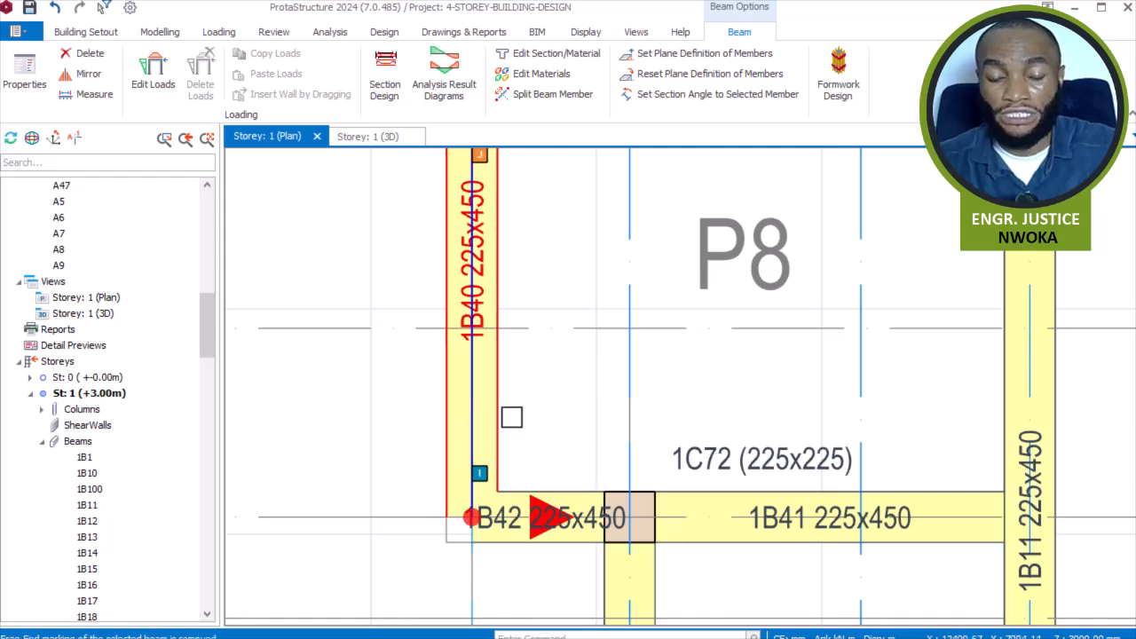
# - Examine the short beam 1B42 at the corner of room P8 and its mirrored counterpart across the plan
pyautogui.click(517, 510)
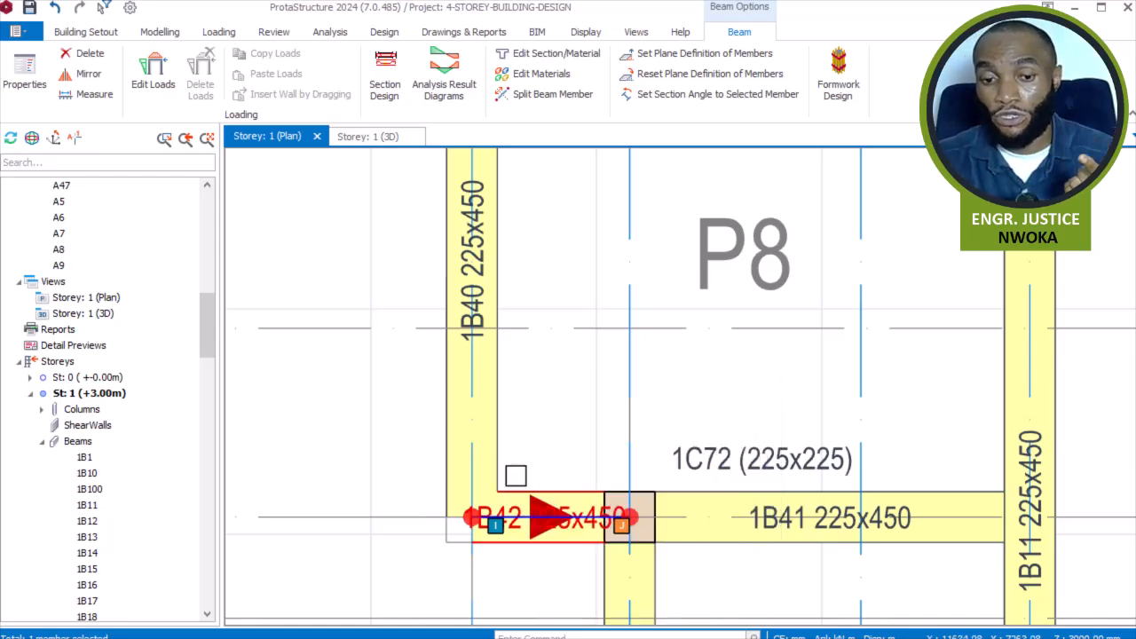
pyautogui.scroll(-1, 516, 470)
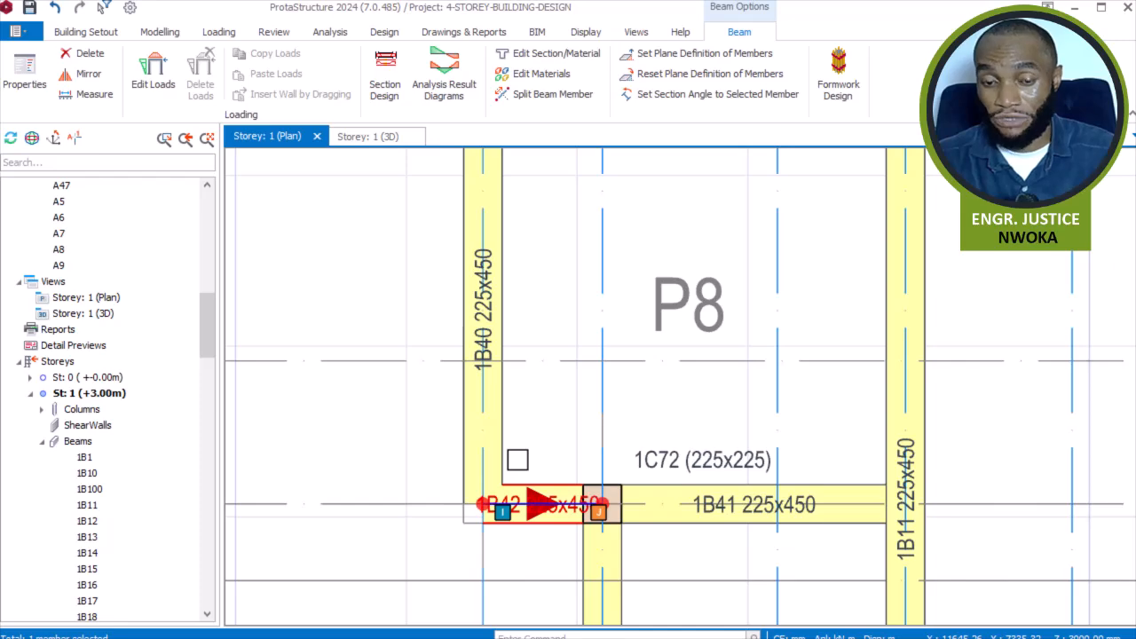
pyautogui.scroll(-2, 517, 460)
pyautogui.scroll(-2, 536, 391)
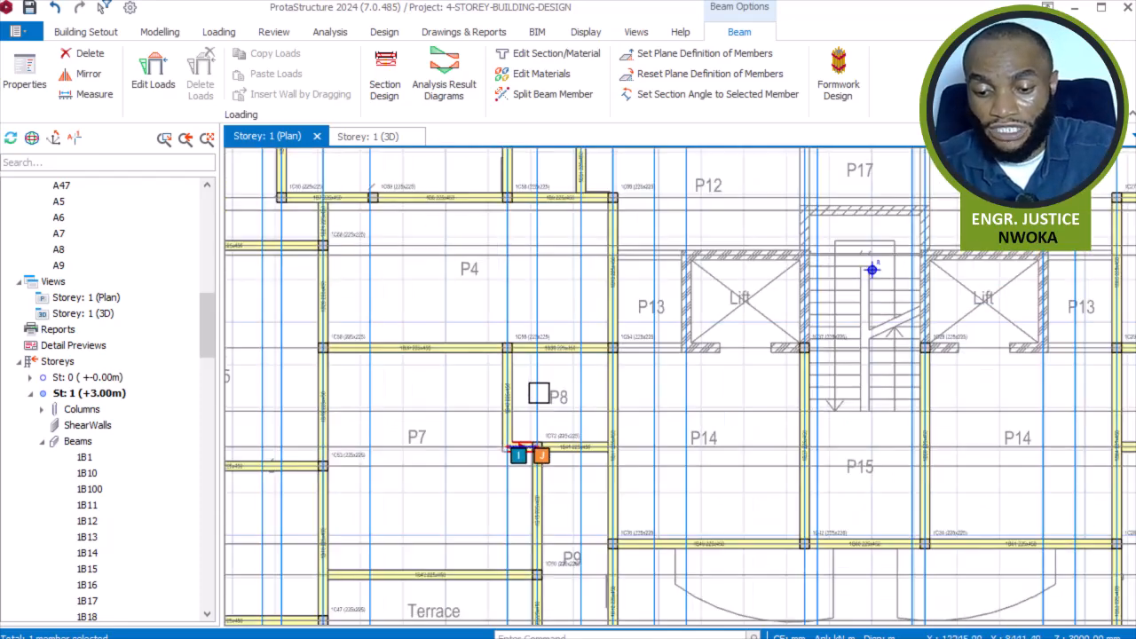
pyautogui.moveTo(684, 441); pyautogui.dragTo(503, 486, button='middle')
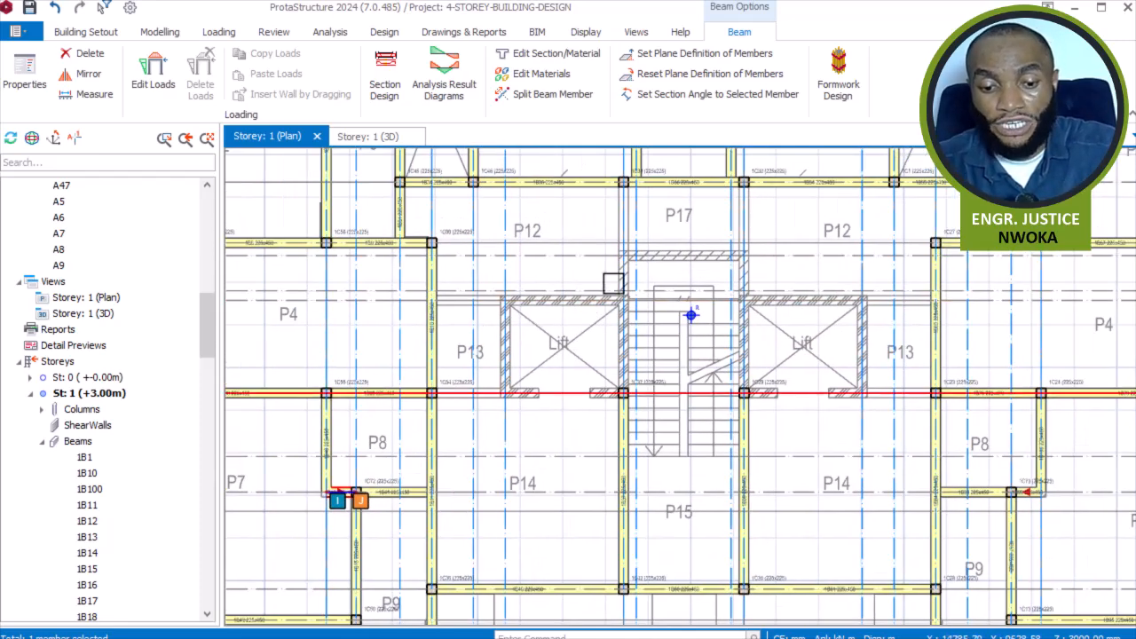
pyautogui.scroll(-2, 532, 300)
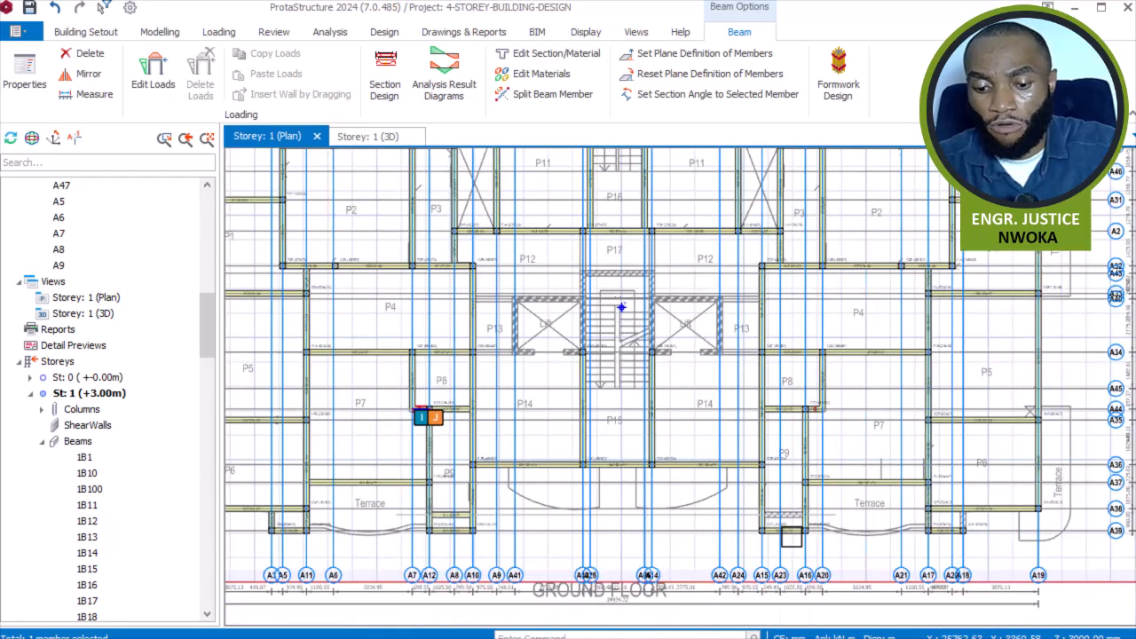
# - Place a 225x450 mm beam along axis A47 between the axis A15 and A16 beams, over the hatched strip below room P9
pyautogui.scroll(4, 790, 535)
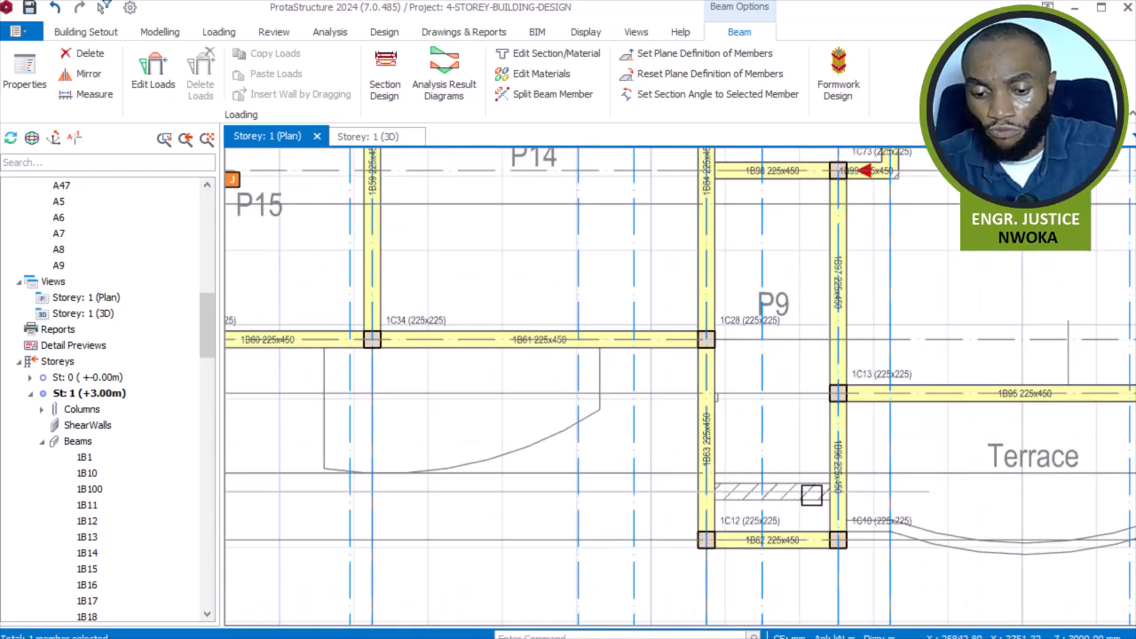
pyautogui.click(849, 416)
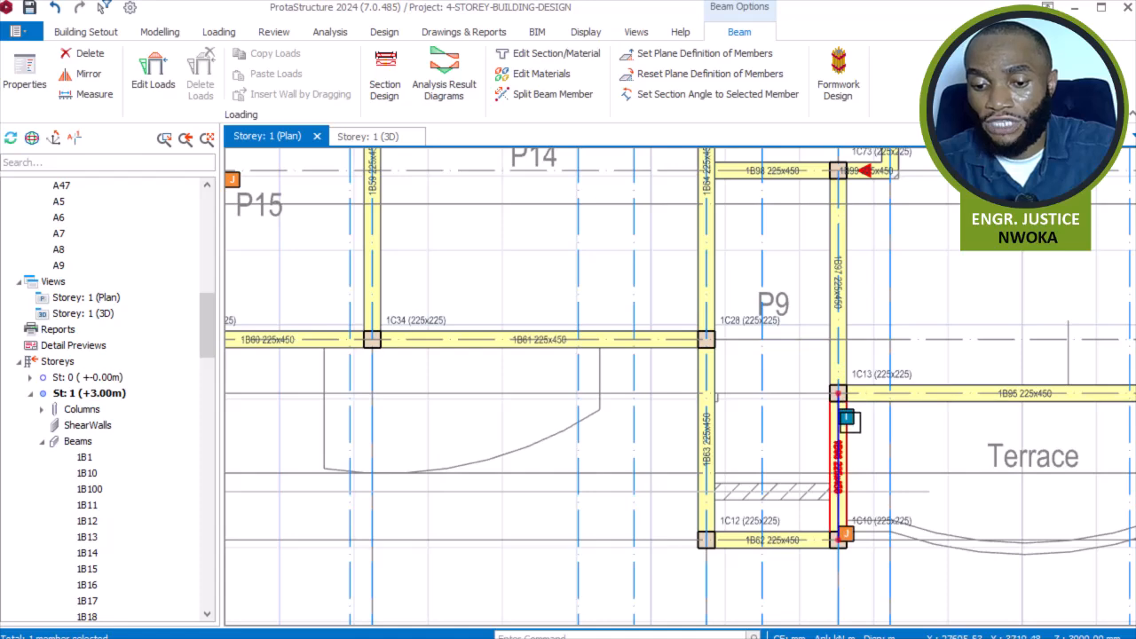
pyautogui.rightClick(799, 340)
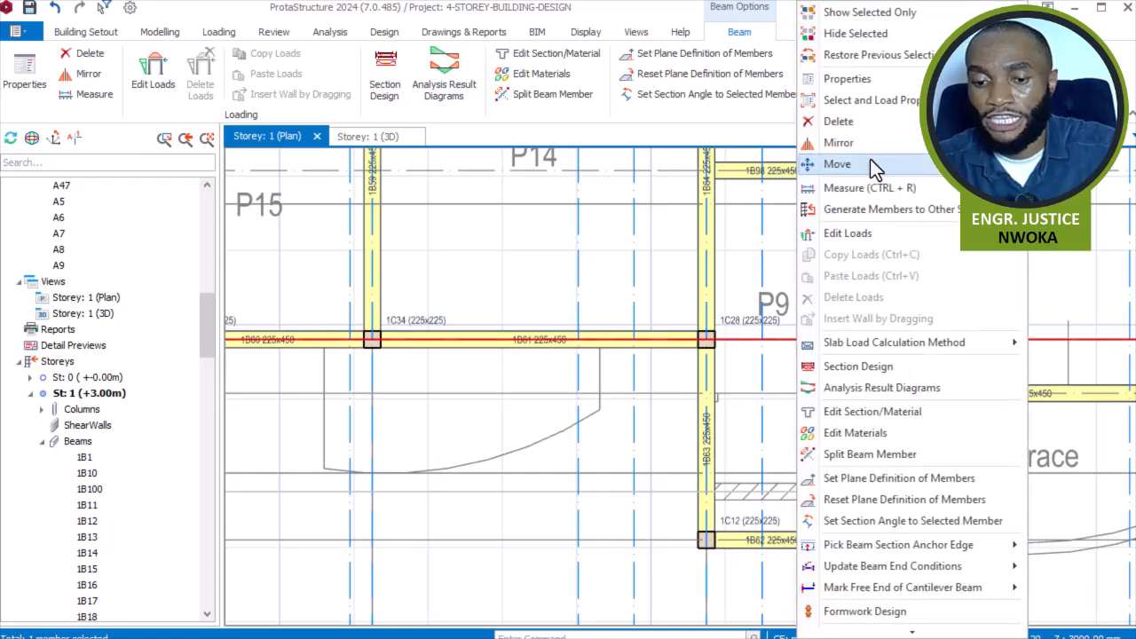
pyautogui.click(878, 82)
pyautogui.scroll(5, 831, 502)
pyautogui.scroll(1, 755, 518)
pyautogui.click(702, 454)
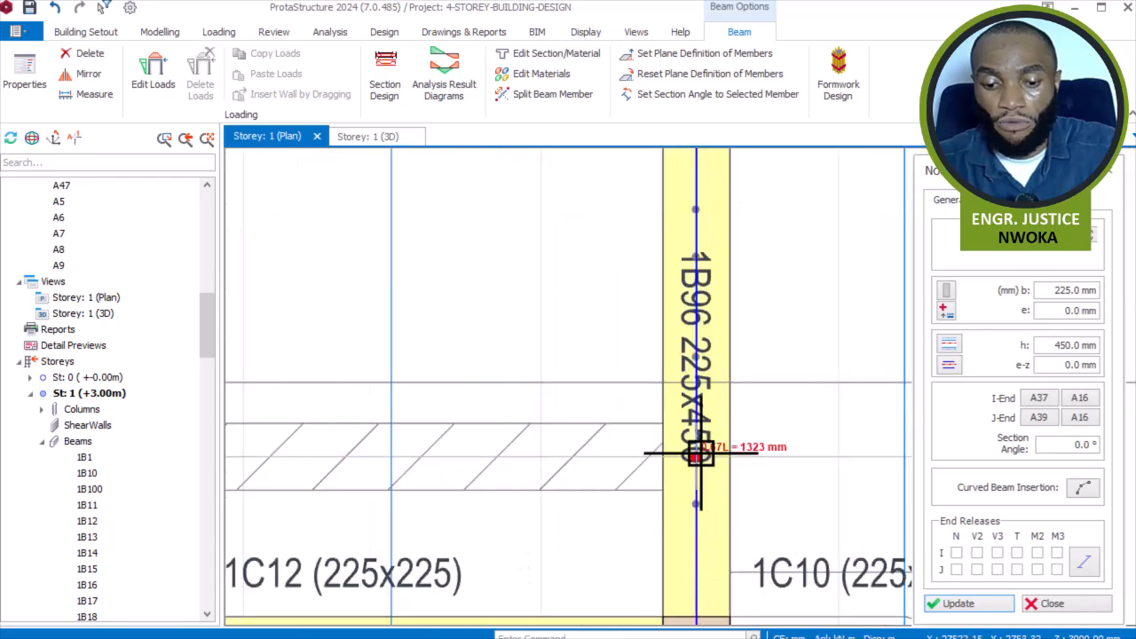
pyautogui.scroll(-3, 770, 445)
pyautogui.scroll(3, 561, 472)
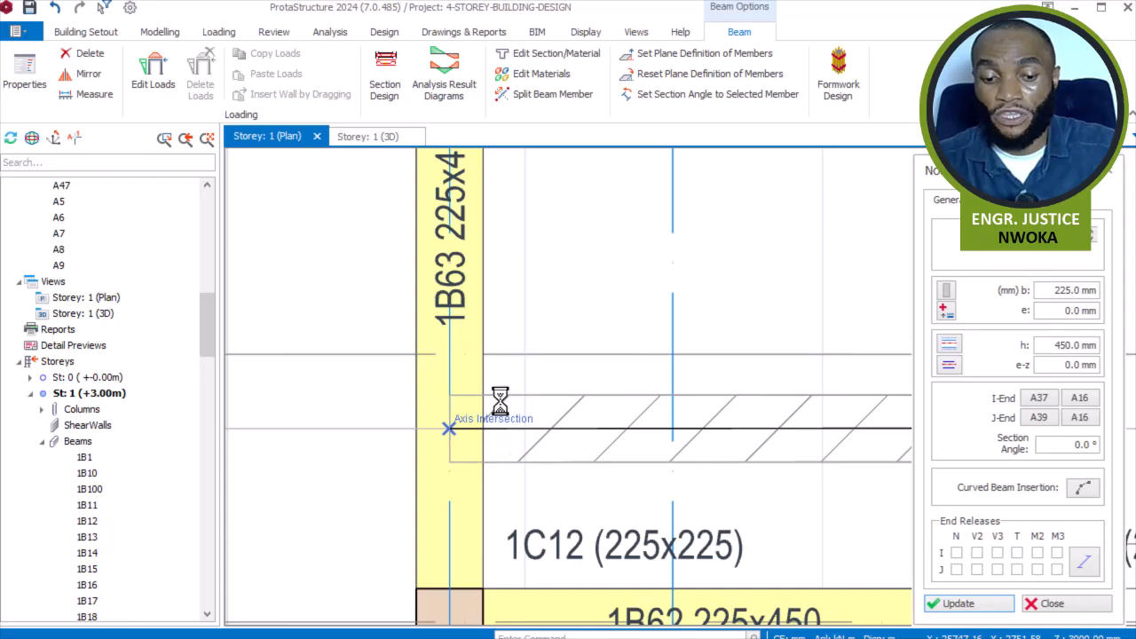
pyautogui.scroll(-3, 737, 426)
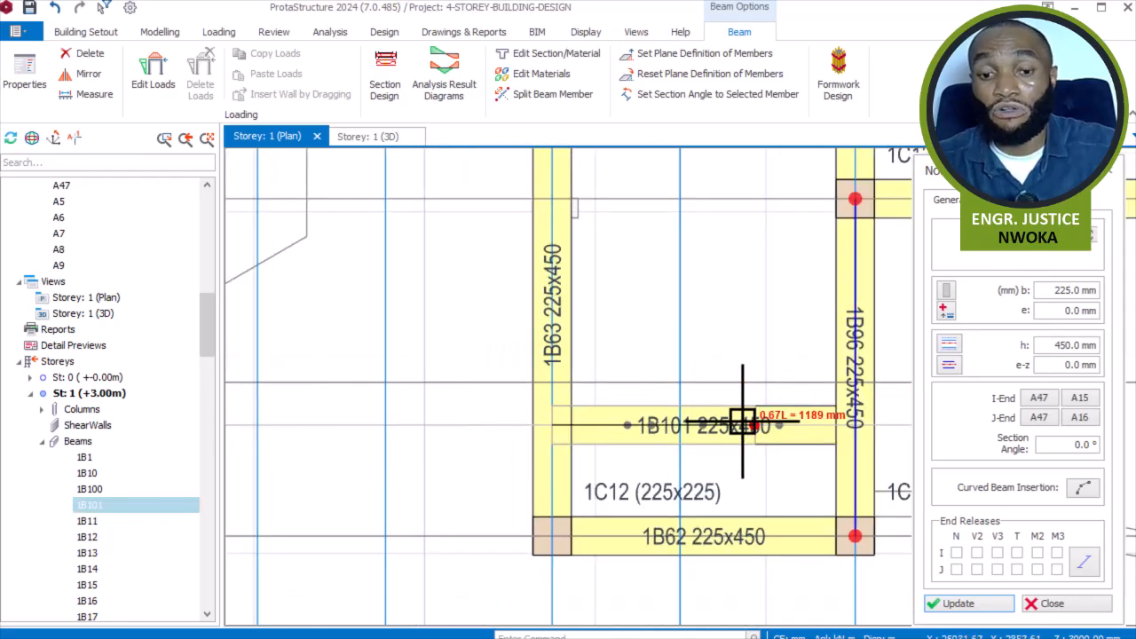
pyautogui.press('Escape')
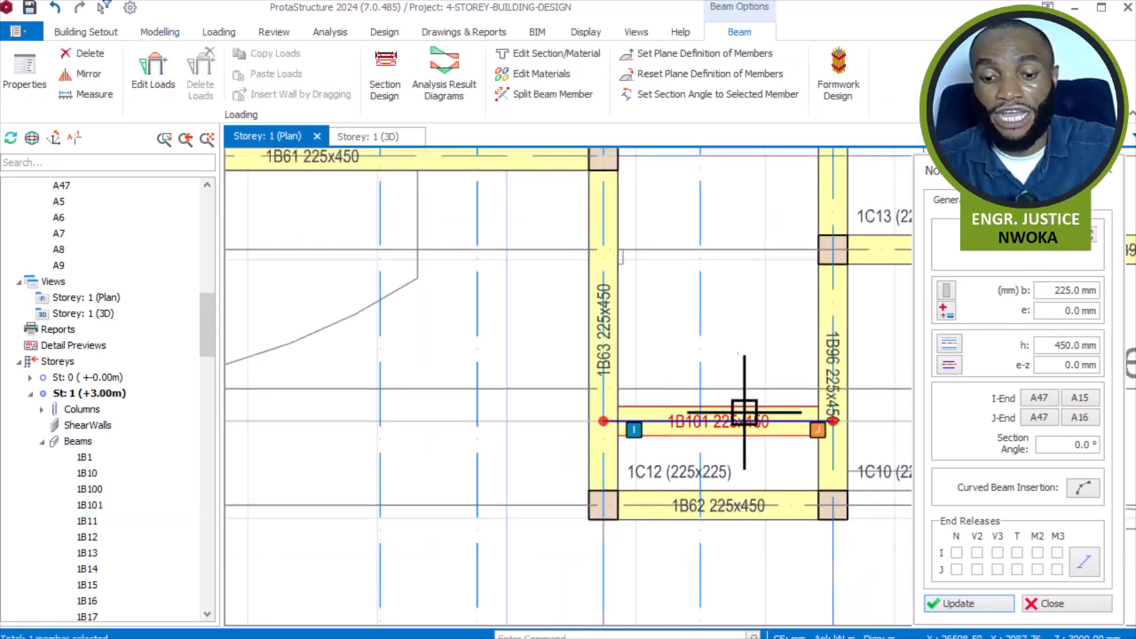
pyautogui.scroll(-3, 817, 418)
pyautogui.click(1051, 603)
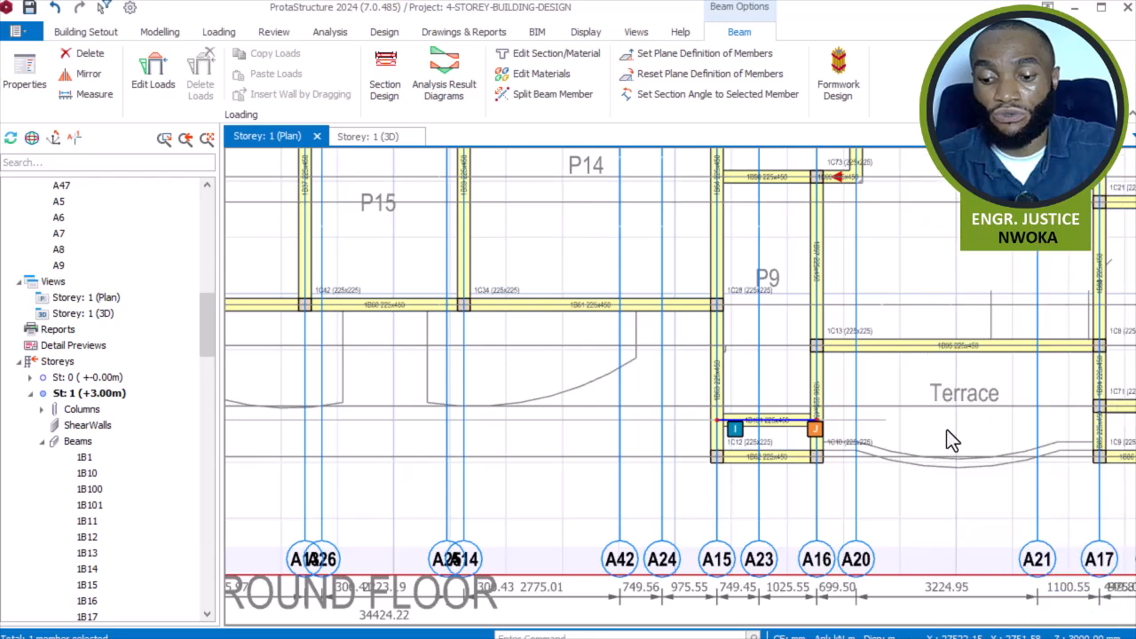
# - Start the Wall command for the lift and stair walls with a 225 mm width and 112.5 mm extensions at ends I and J
pyautogui.scroll(-3, 516, 281)
pyautogui.moveTo(515, 306); pyautogui.dragTo(600, 417, button='middle')
pyautogui.scroll(2, 599, 417)
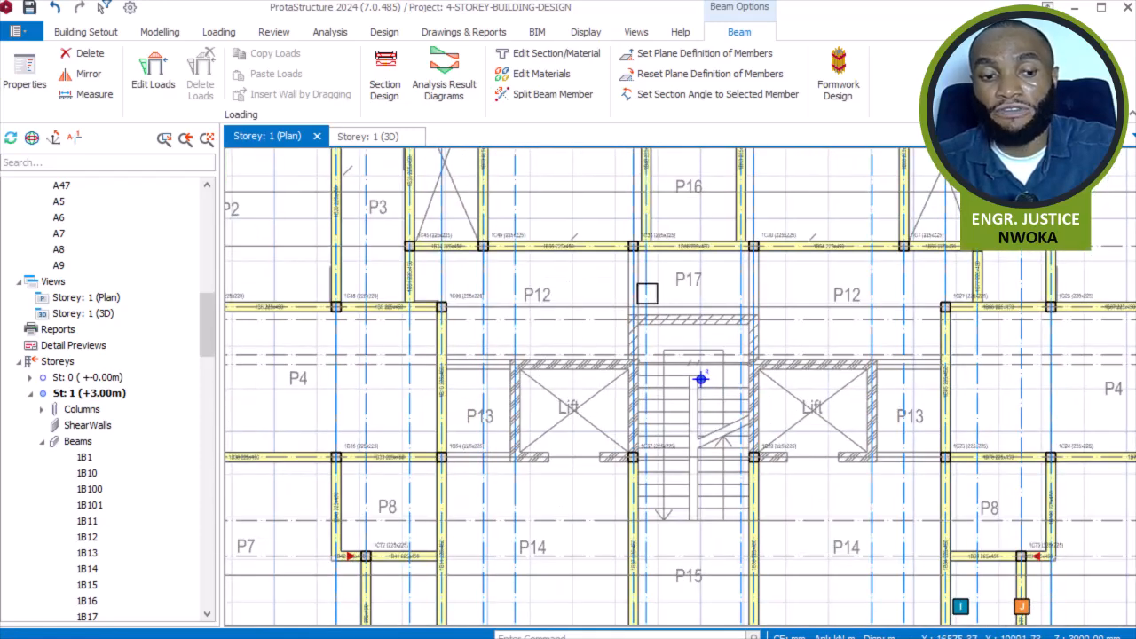
pyautogui.click(683, 246)
pyautogui.click(162, 33)
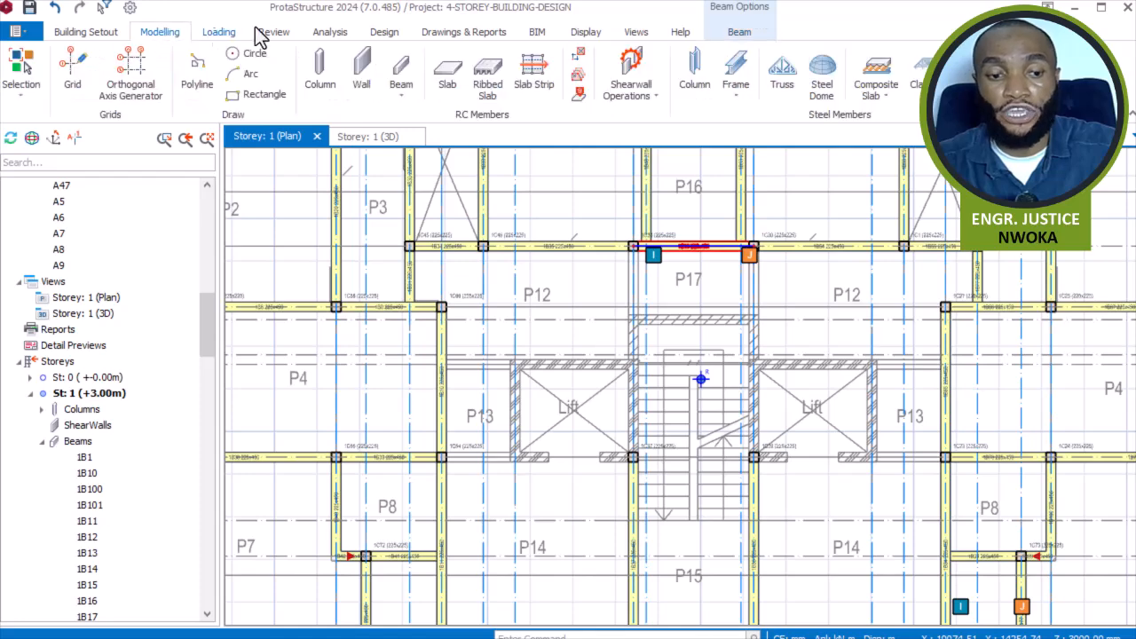
pyautogui.click(364, 70)
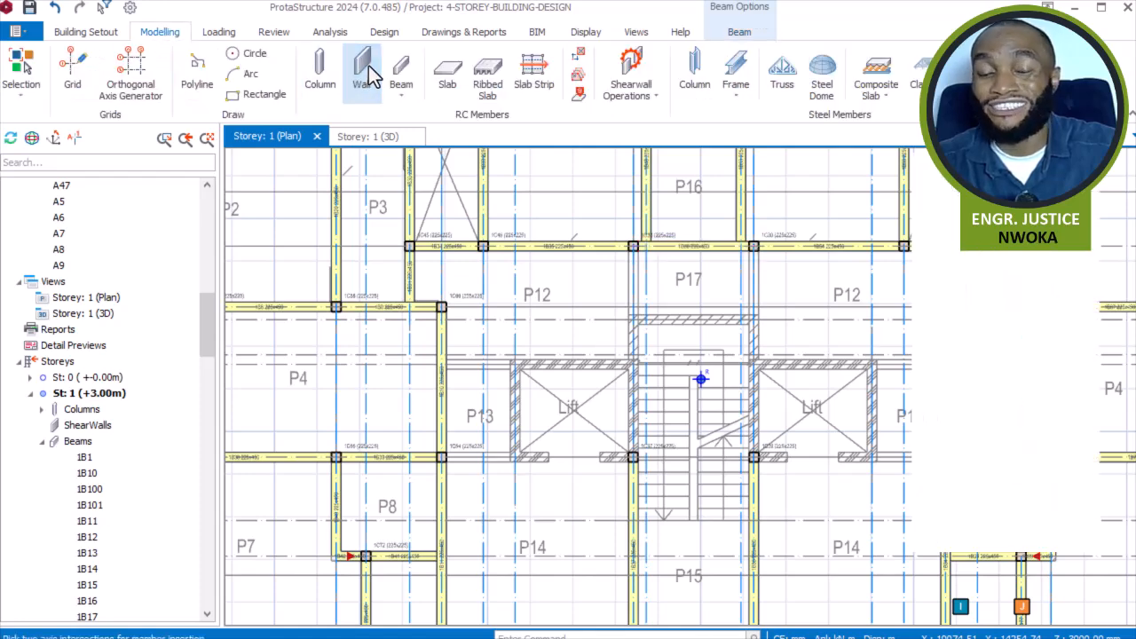
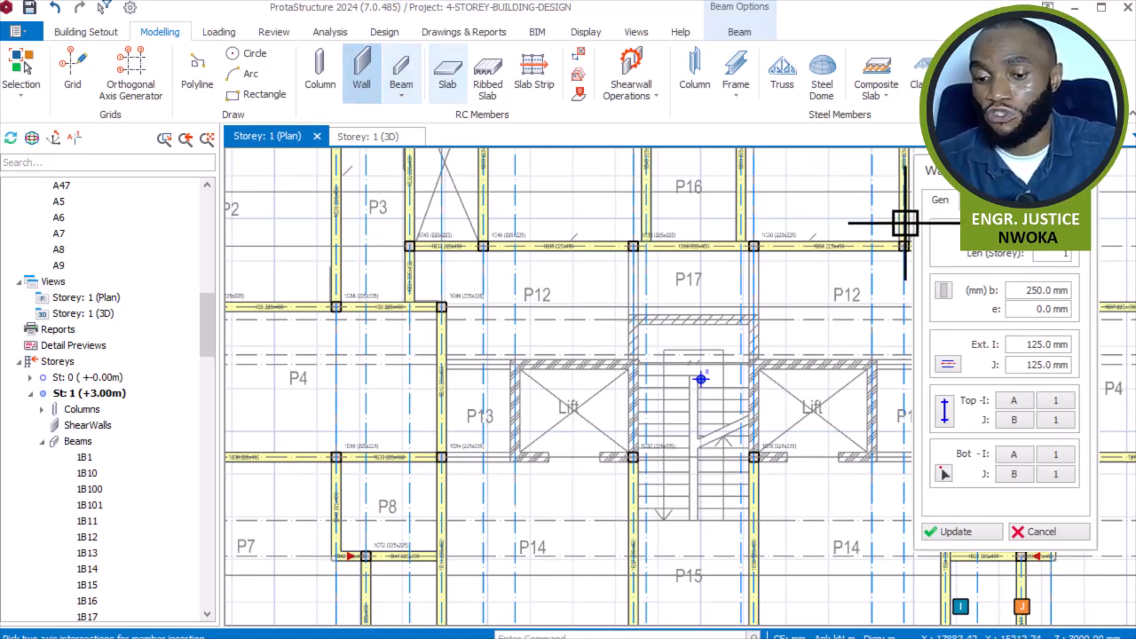
pyautogui.click(1022, 290)
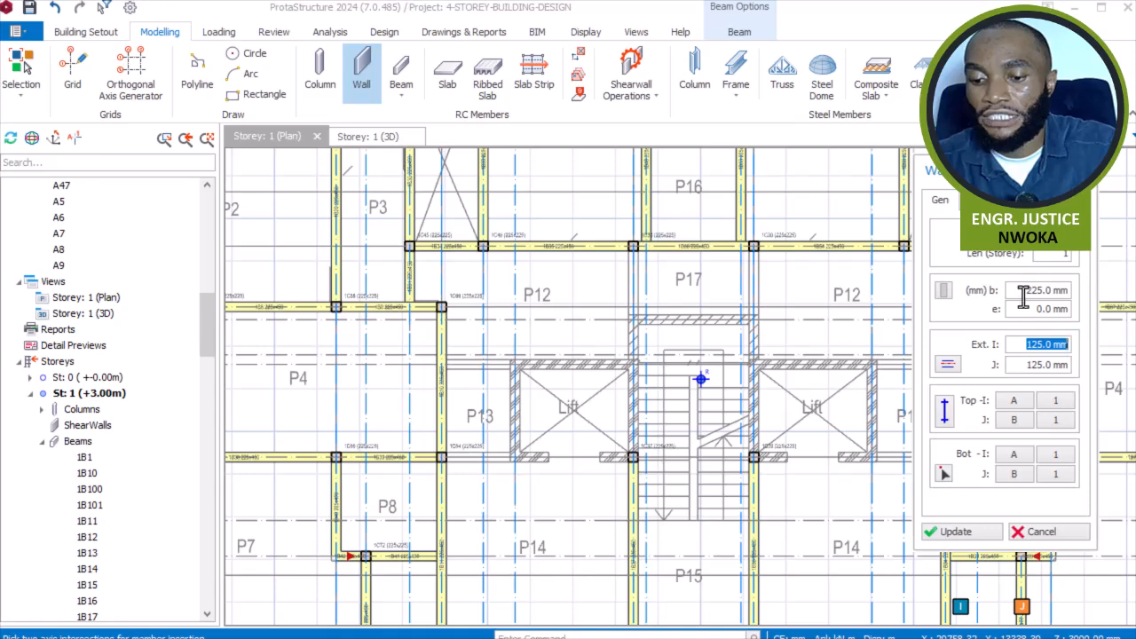
pyautogui.scroll(1, 633, 382)
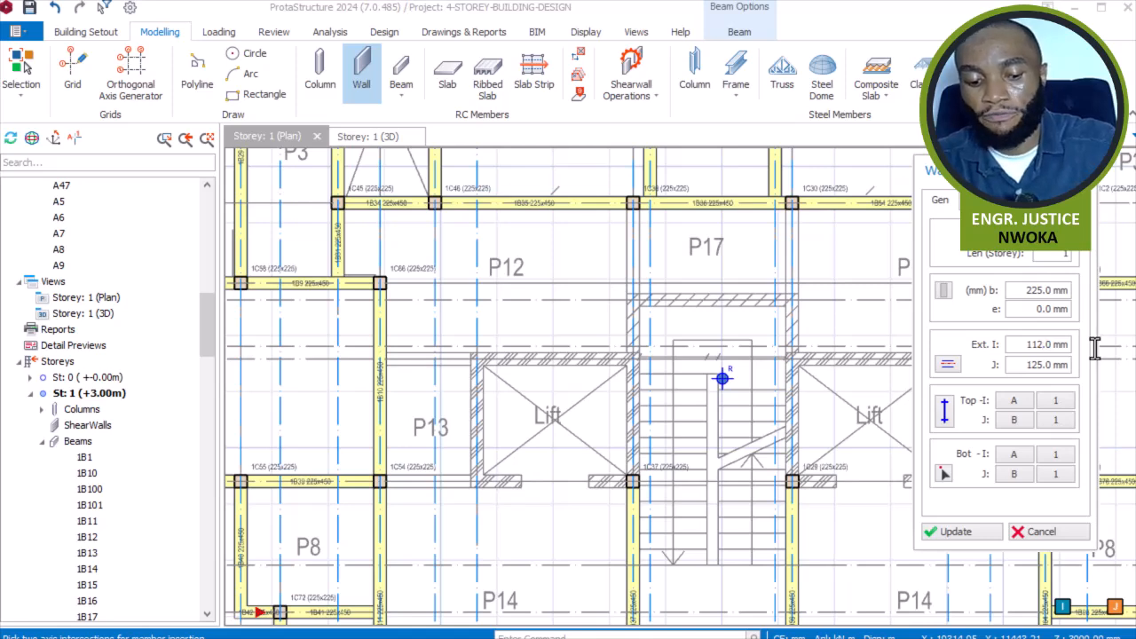
pyautogui.moveTo(1020, 369); pyautogui.dragTo(1109, 368)
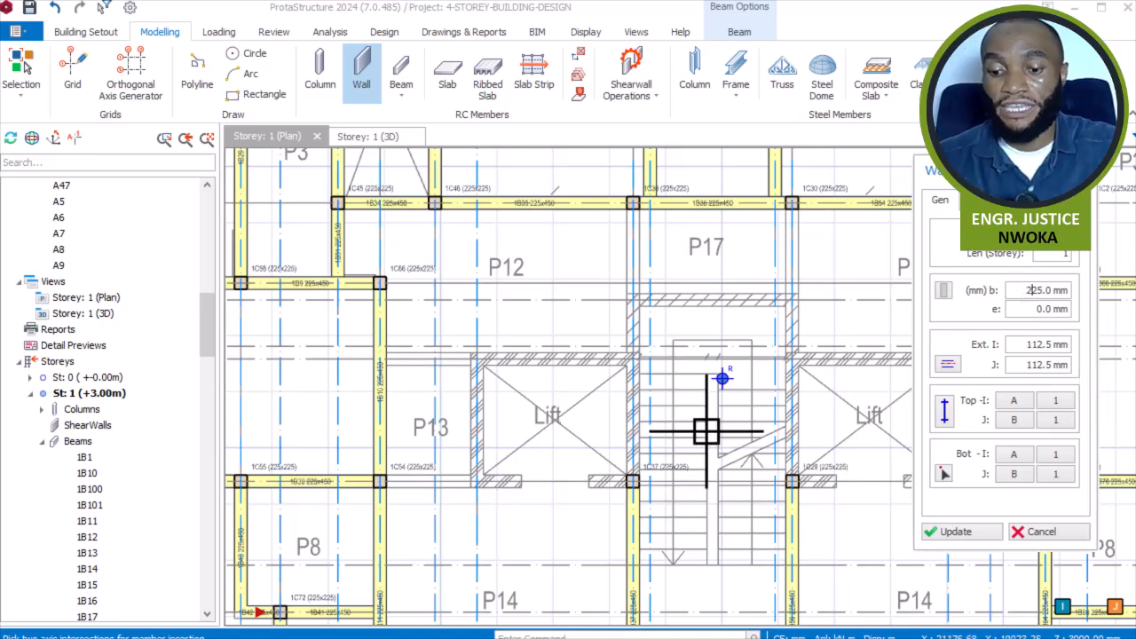
# - Place a 225 mm wall along axis A41 from axis A40 to A34, between room P13 and the lift
pyautogui.scroll(5, 502, 370)
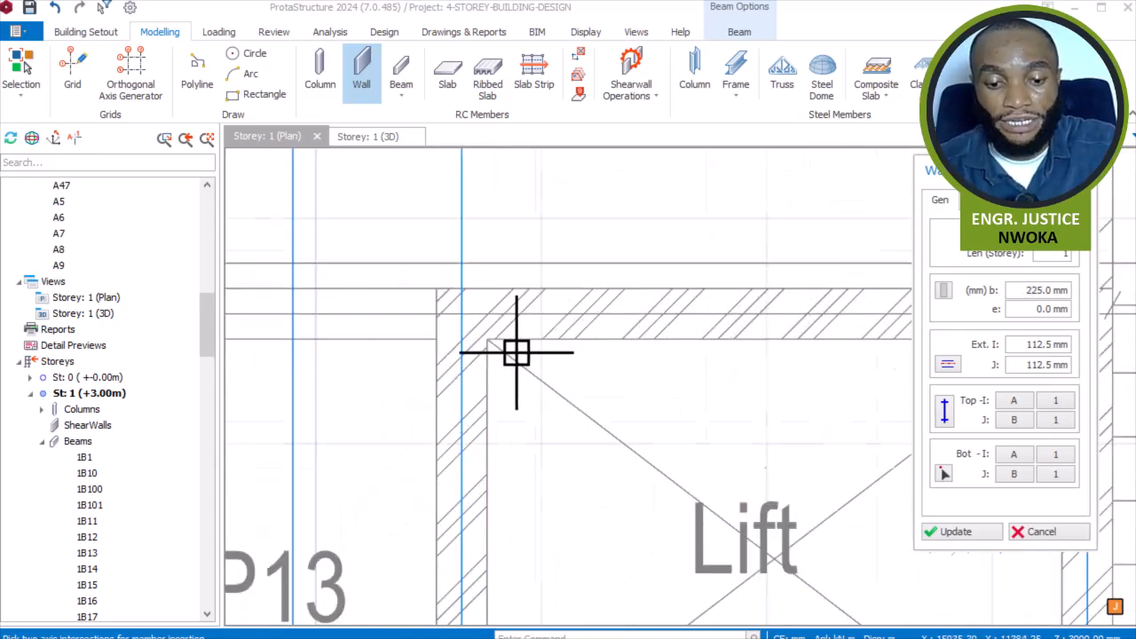
pyautogui.click(465, 317)
pyautogui.scroll(-3, 461, 233)
pyautogui.scroll(2, 466, 472)
pyautogui.scroll(2, 459, 486)
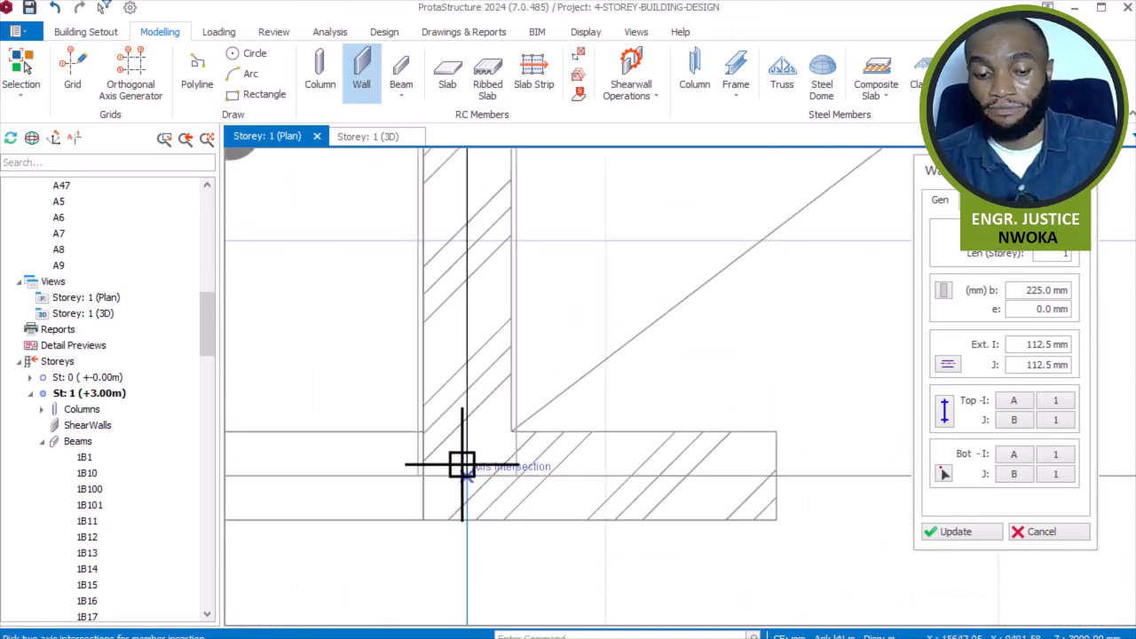
pyautogui.click(466, 476)
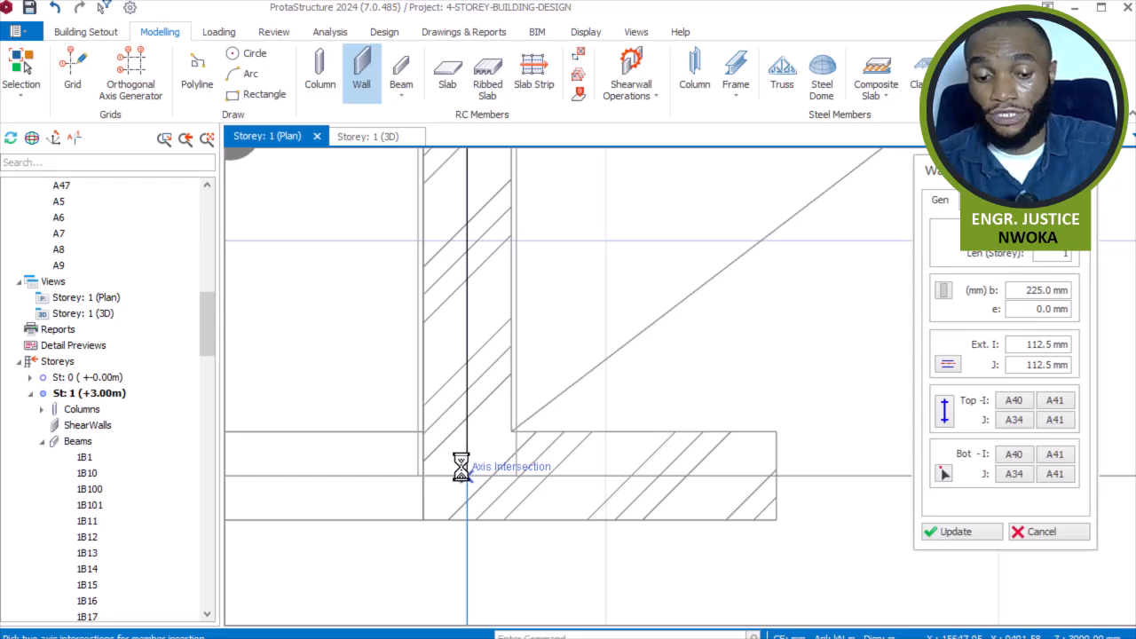
pyautogui.click(467, 479)
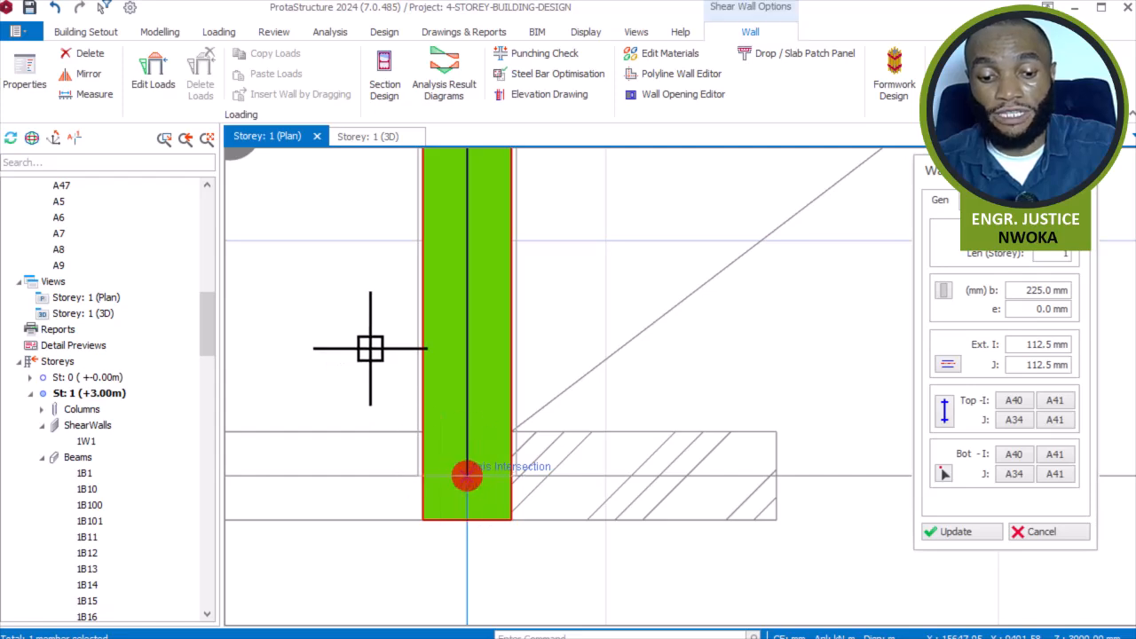
pyautogui.scroll(-1, 289, 364)
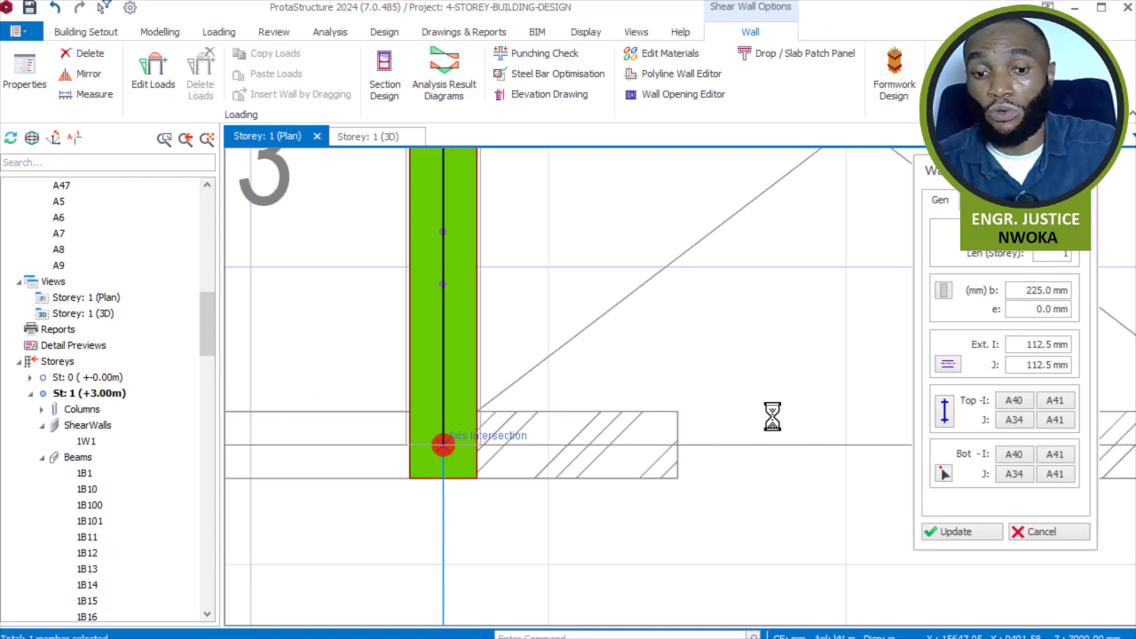
pyautogui.scroll(-2, 700, 404)
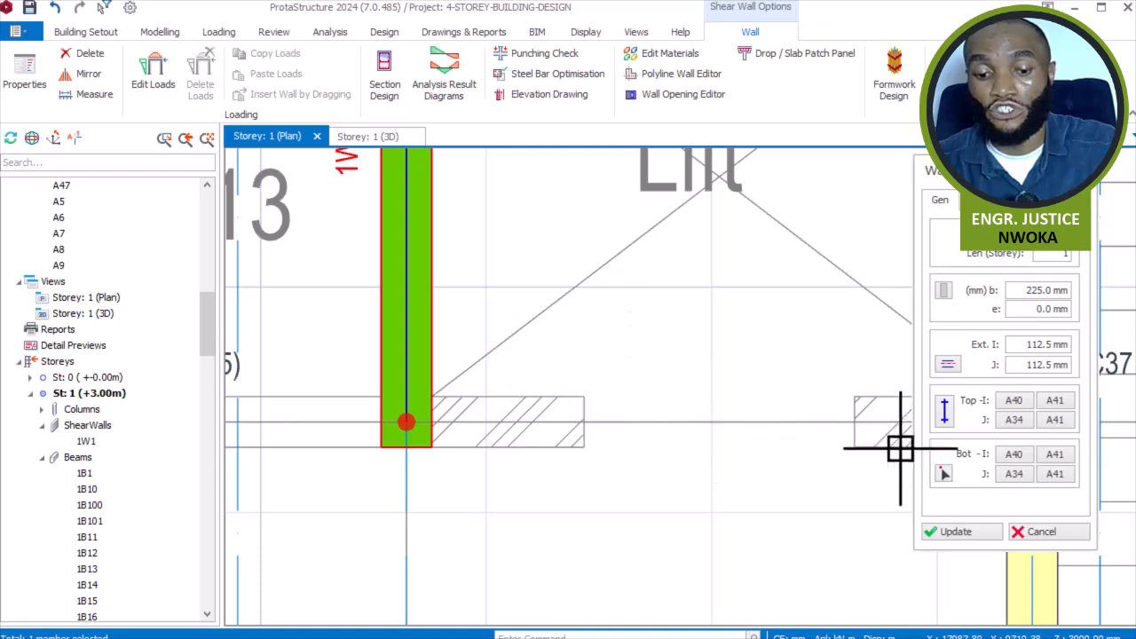
pyautogui.click(1033, 532)
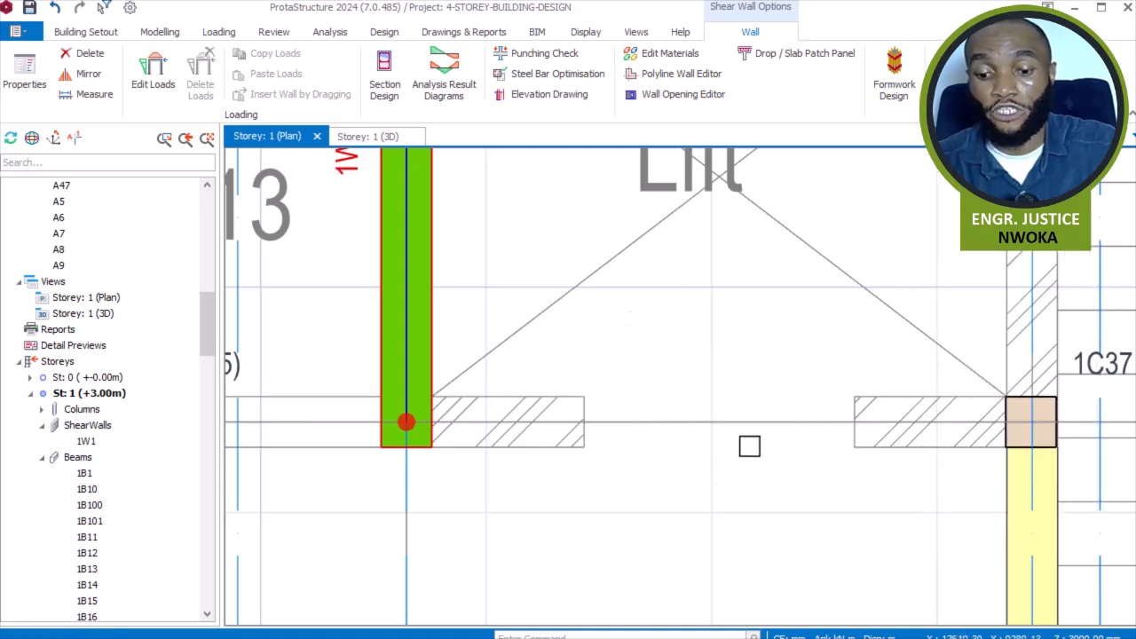
pyautogui.press('Escape')
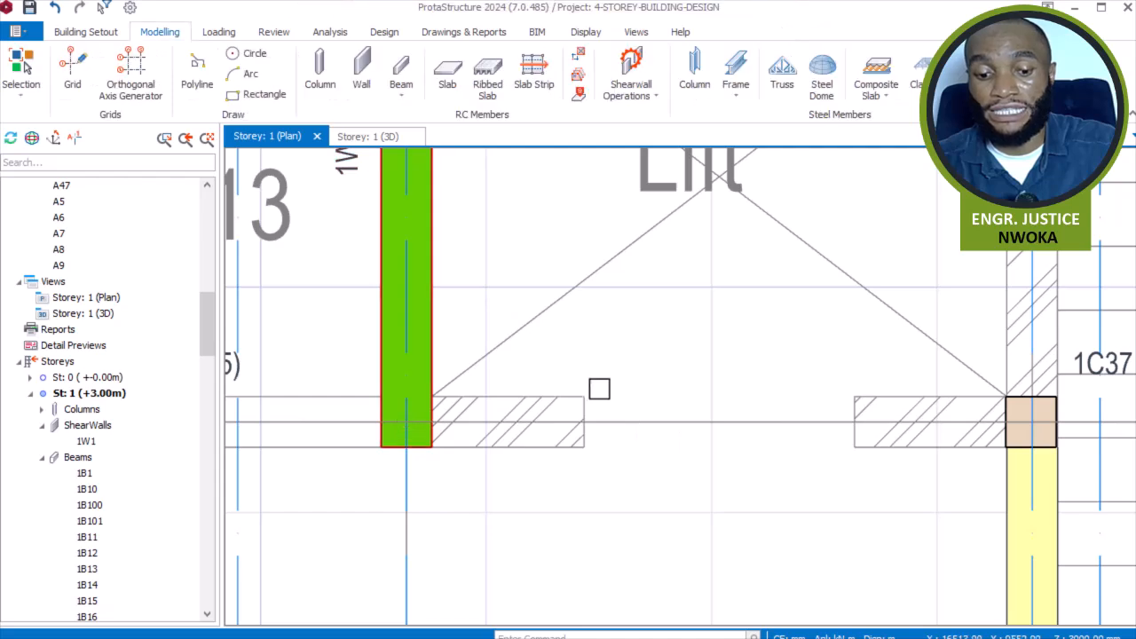
# - Measure the width of the lift's door opening between the two hatched wall stubs
pyautogui.rightClick(659, 321)
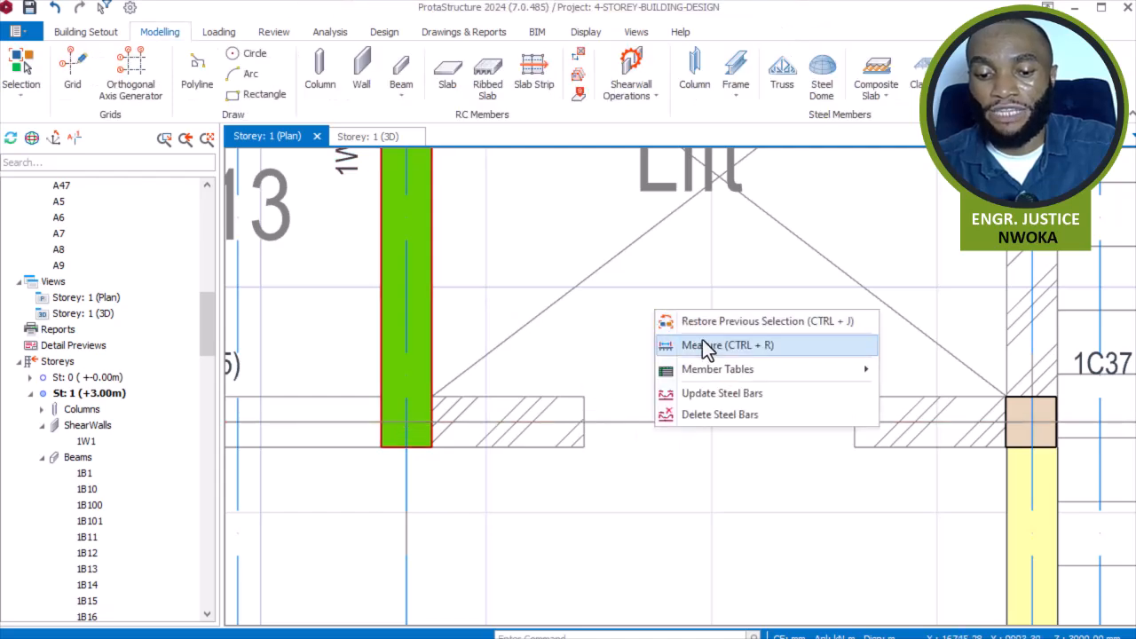
pyautogui.click(705, 346)
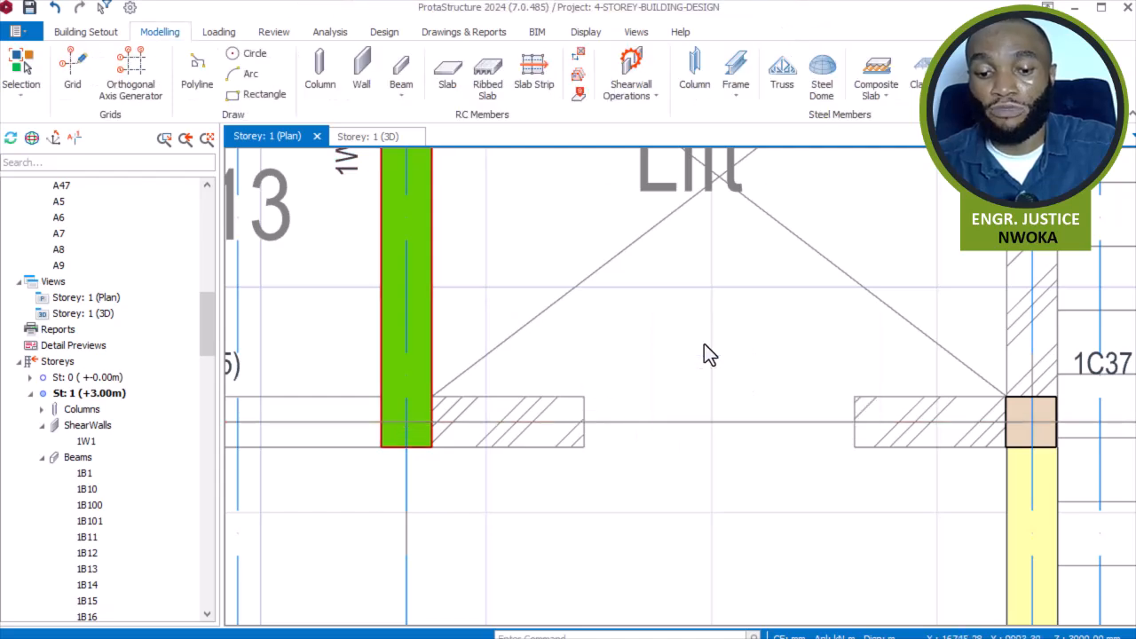
pyautogui.click(589, 451)
pyautogui.click(854, 447)
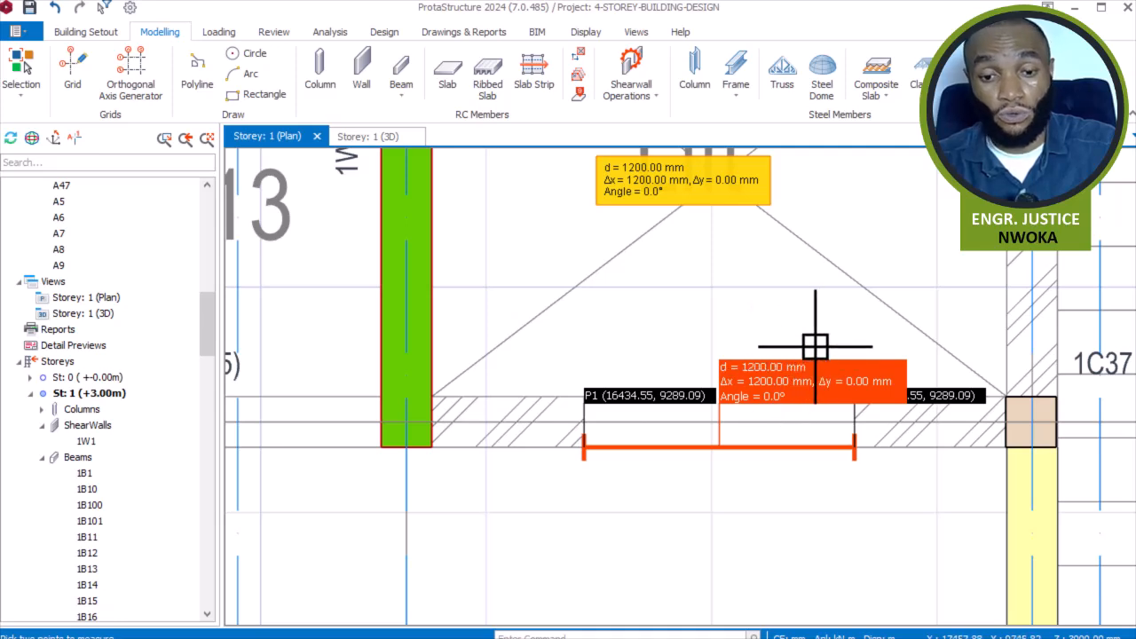
pyautogui.scroll(-2, 687, 510)
pyautogui.moveTo(715, 264); pyautogui.dragTo(704, 377, button='middle')
pyautogui.press('Escape')
# - Reopen the properties of the wall beside P13 and place a 225 mm wall along axis A40 from axis A41 to A13
pyautogui.click(537, 326)
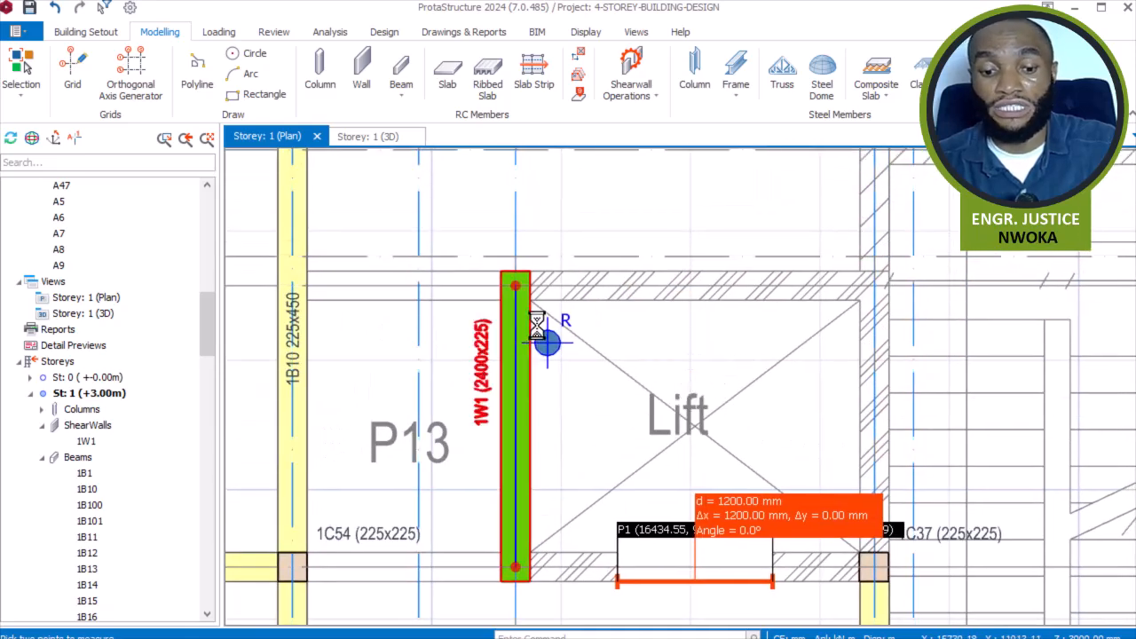
pyautogui.scroll(-1, 547, 342)
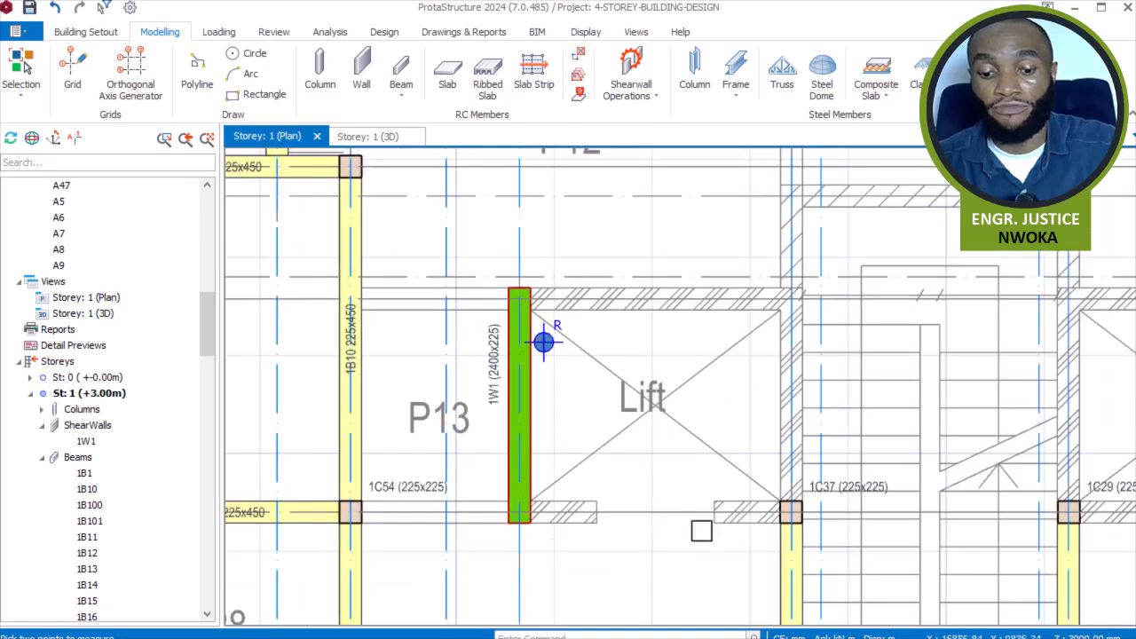
pyautogui.click(543, 342)
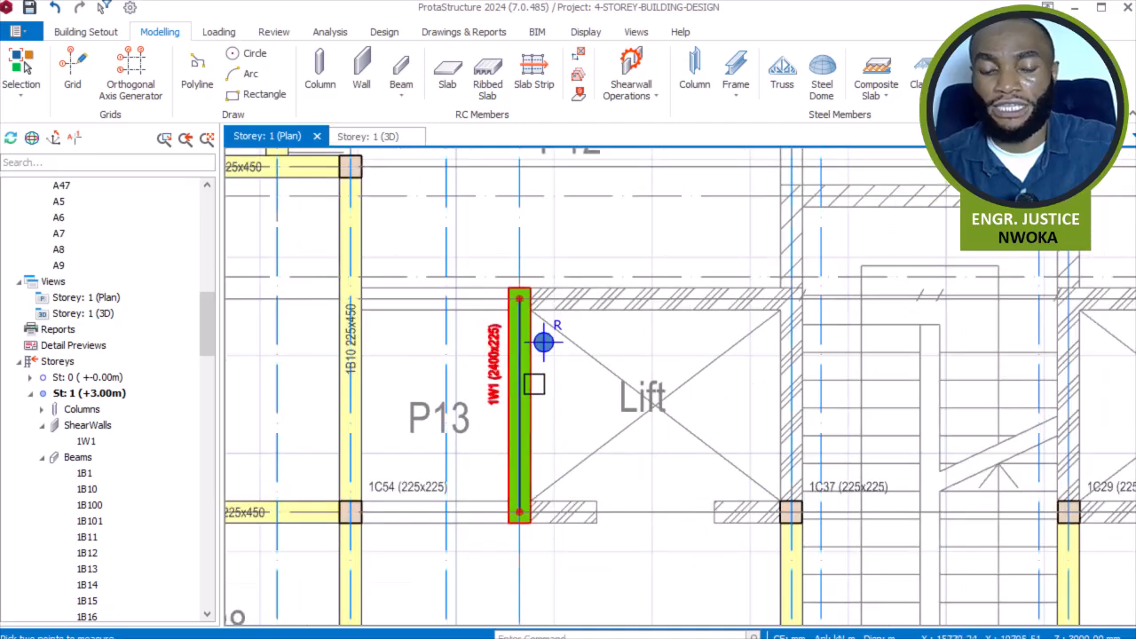
pyautogui.rightClick(543, 342)
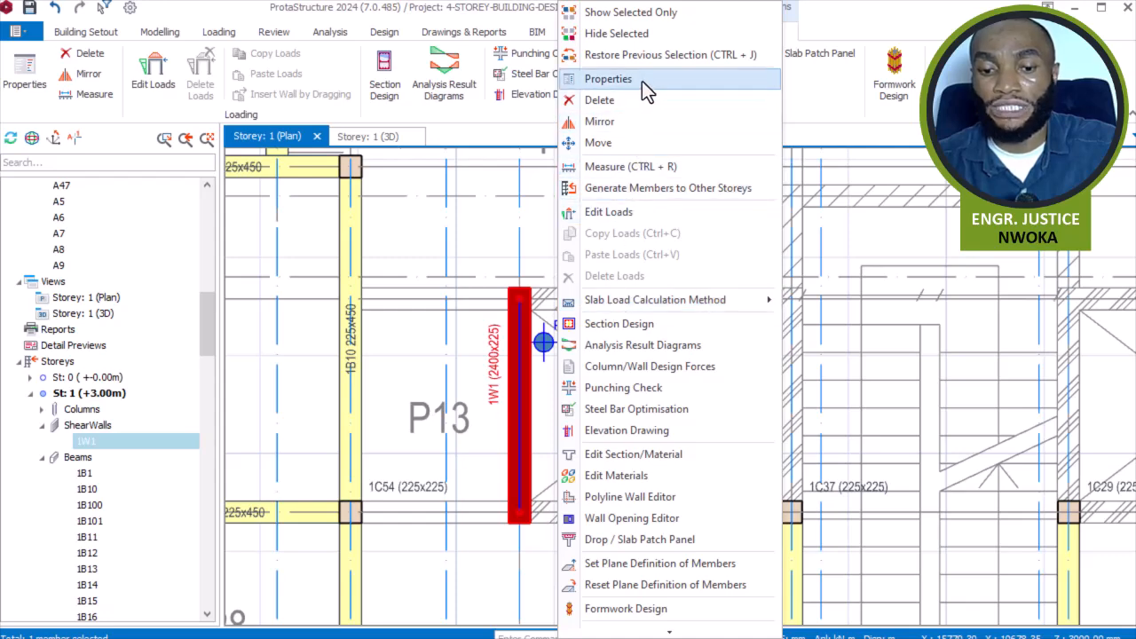
pyautogui.click(608, 79)
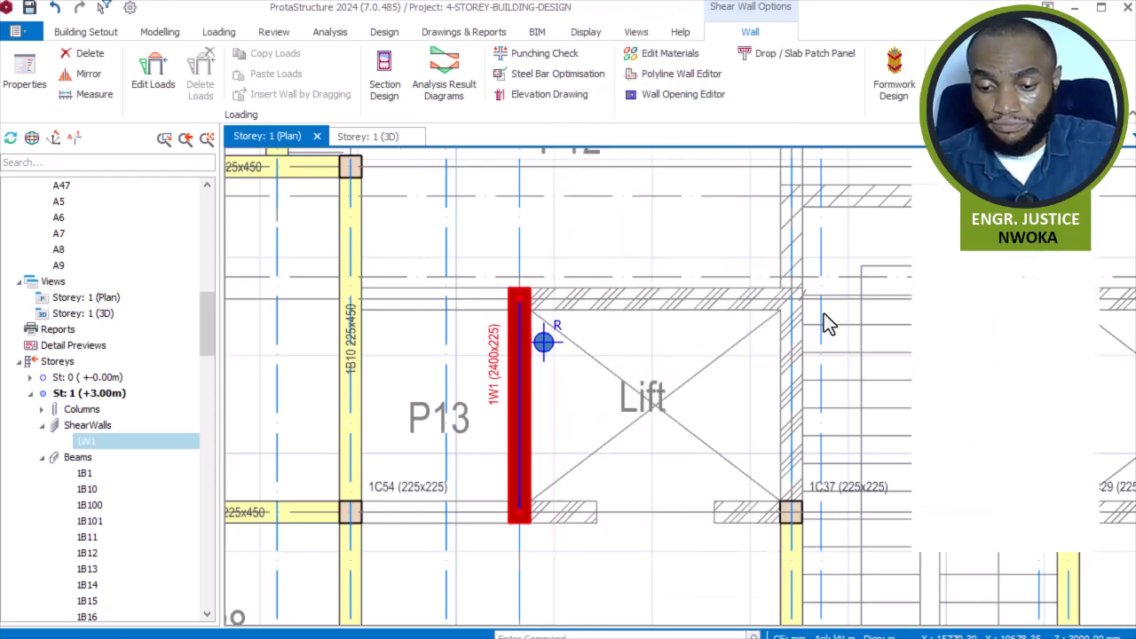
pyautogui.scroll(4, 520, 337)
pyautogui.scroll(2, 490, 370)
pyautogui.click(424, 268)
pyautogui.scroll(-6, 395, 309)
pyautogui.scroll(3, 567, 318)
pyautogui.scroll(3, 568, 301)
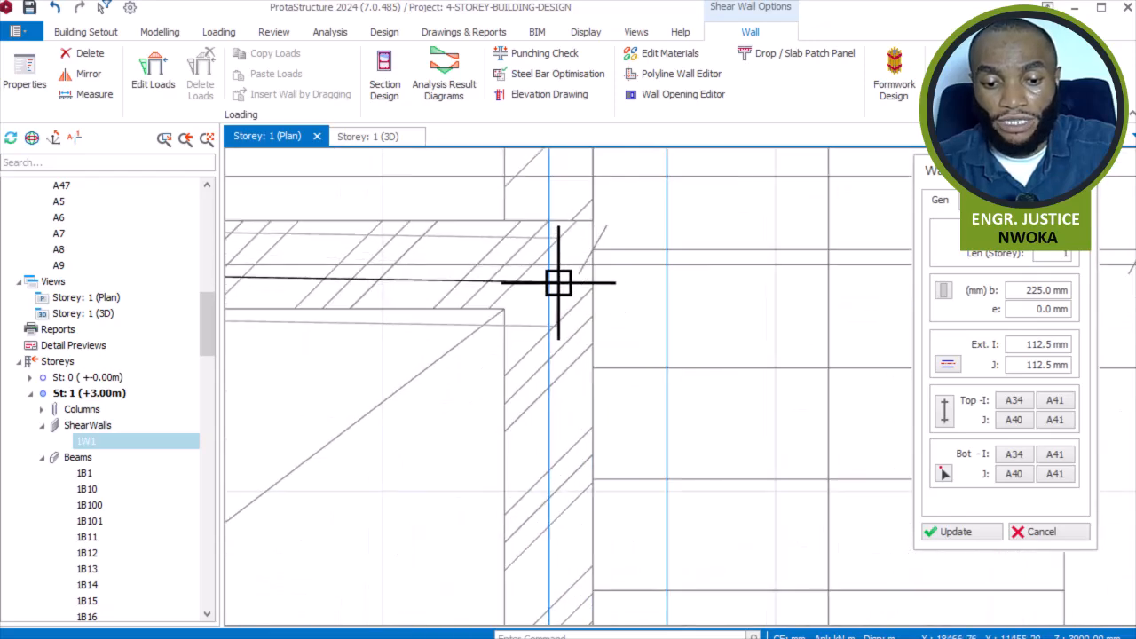
pyautogui.click(561, 288)
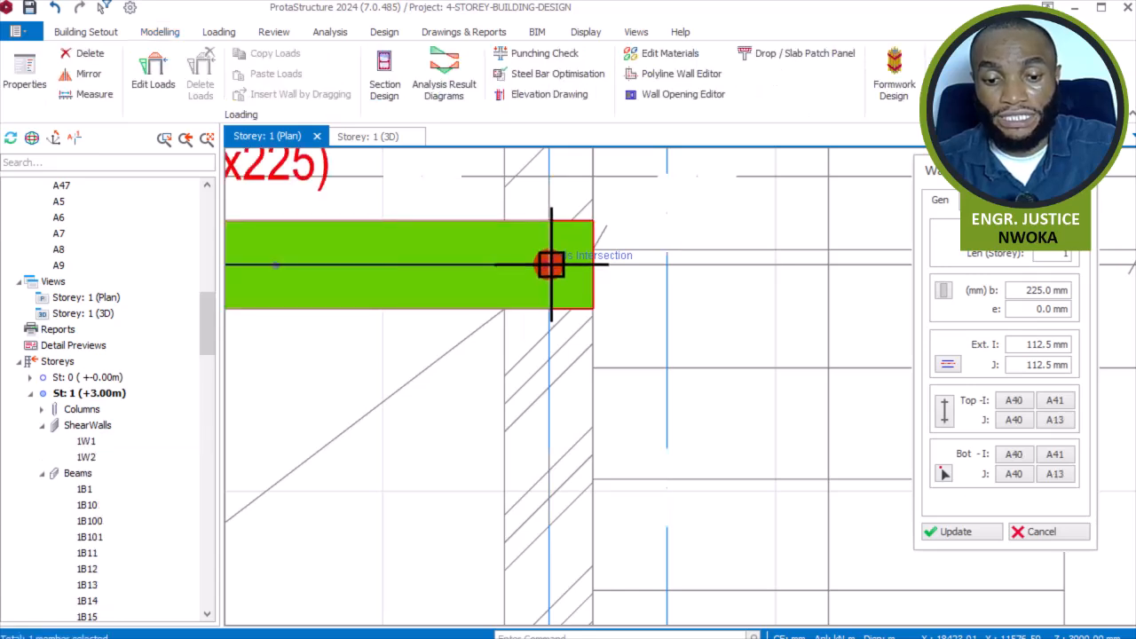
# - Place a 225 mm wall along axis A13 from axis A40 to column 1C37, between the lift and the stairs
pyautogui.click(577, 247)
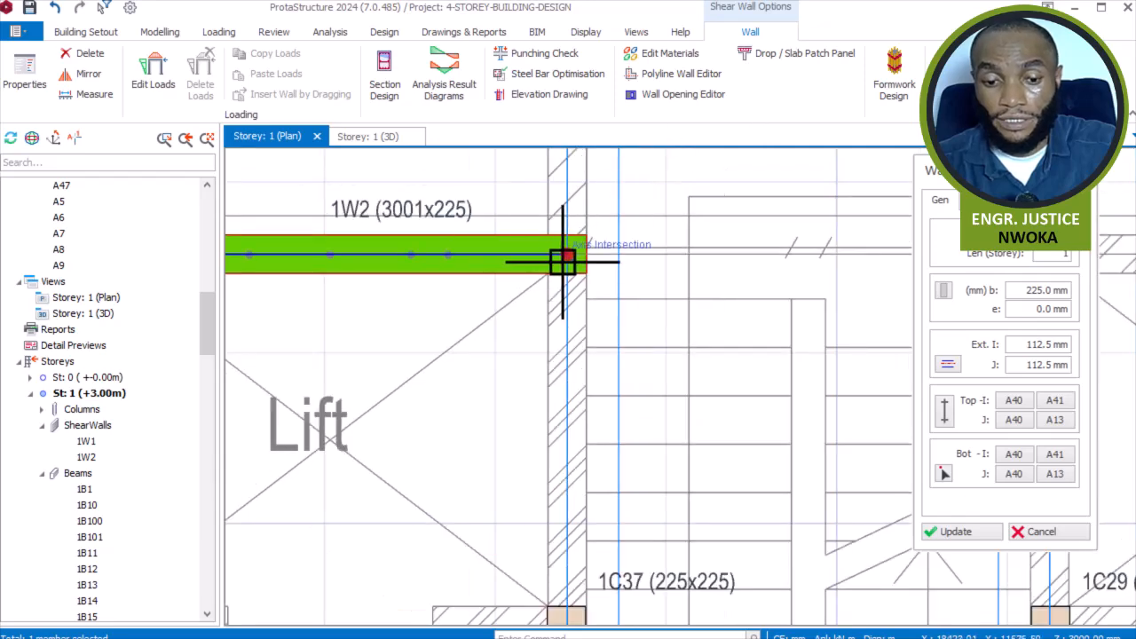
pyautogui.scroll(-3, 532, 231)
pyautogui.scroll(4, 577, 278)
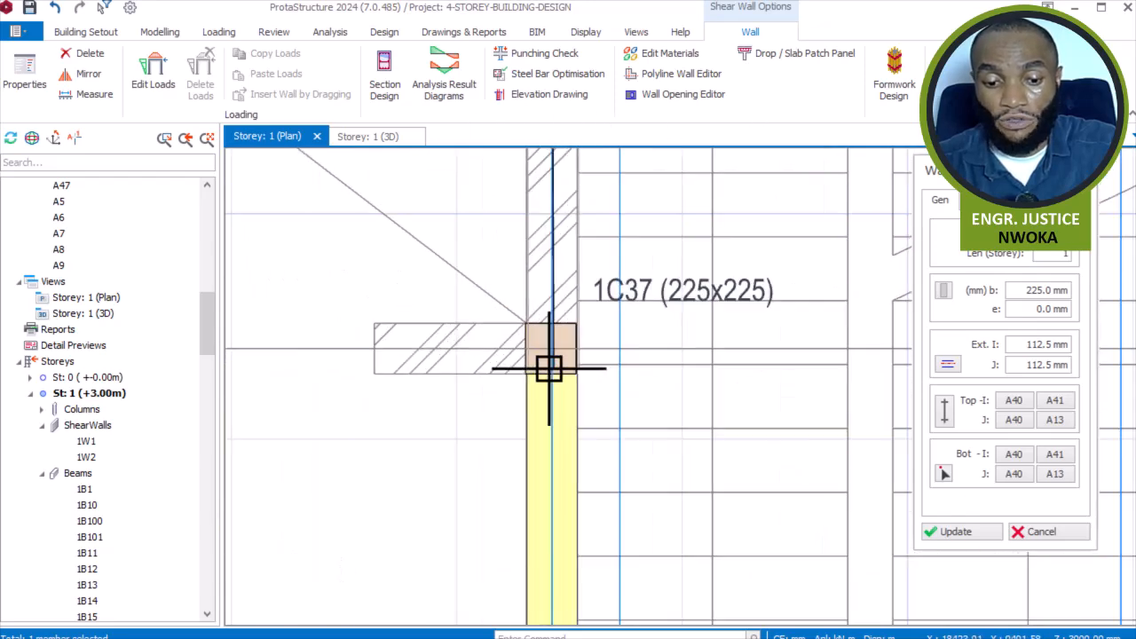
pyautogui.scroll(2, 555, 370)
pyautogui.click(555, 340)
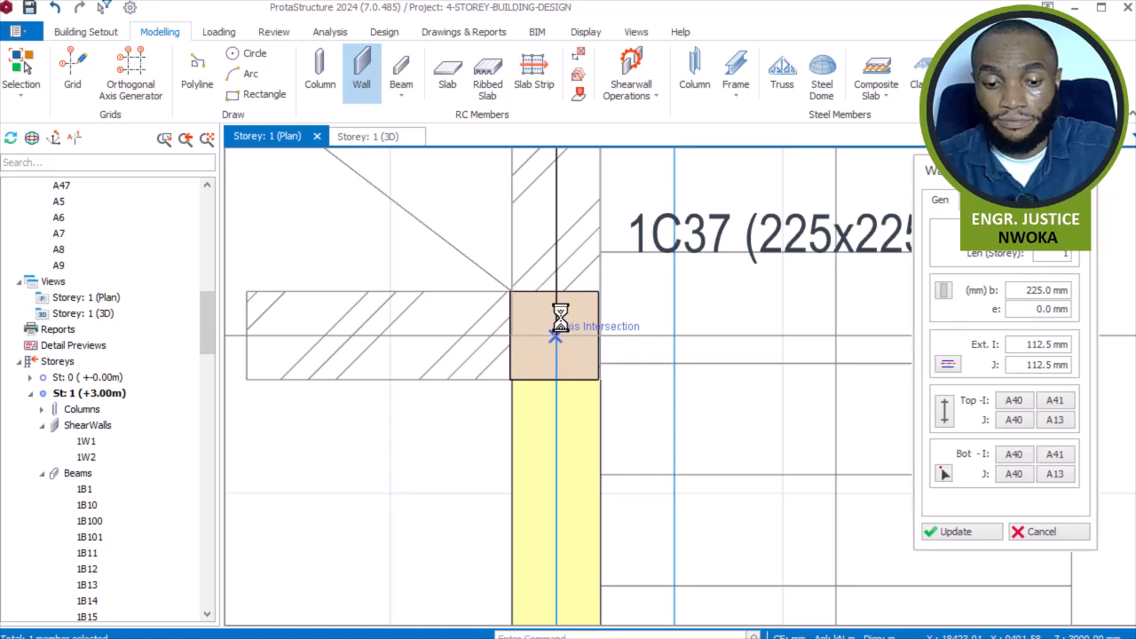
pyautogui.scroll(-3, 760, 393)
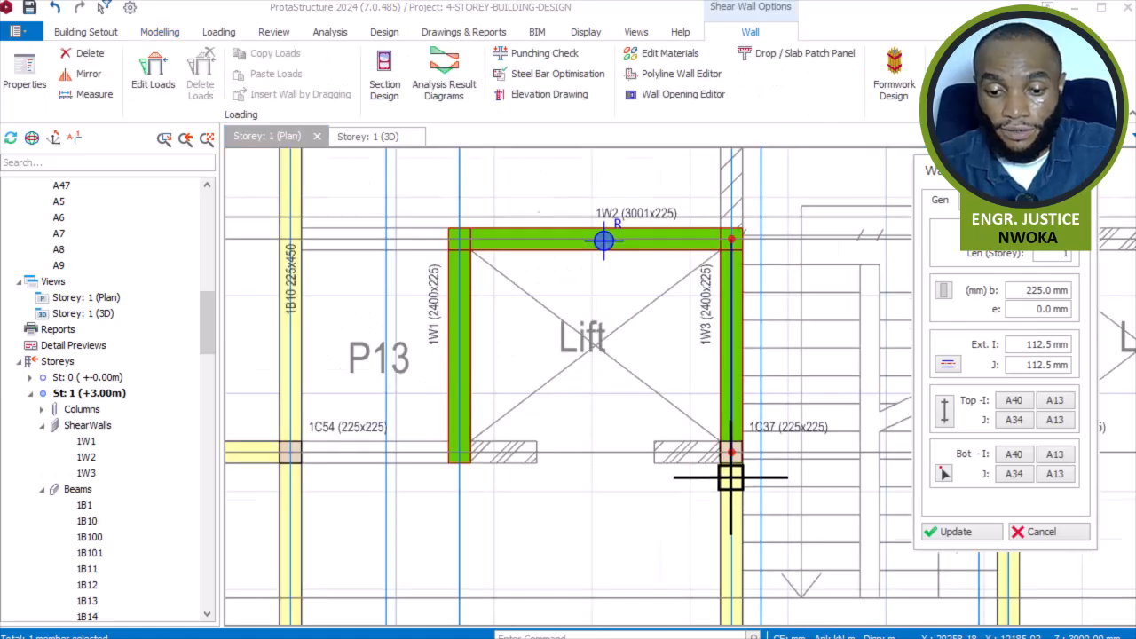
# - Place a 225 mm wall along axis A34 from column 1C37 to axis A41, across the lift's door side
pyautogui.scroll(3, 740, 439)
pyautogui.scroll(-2, 728, 451)
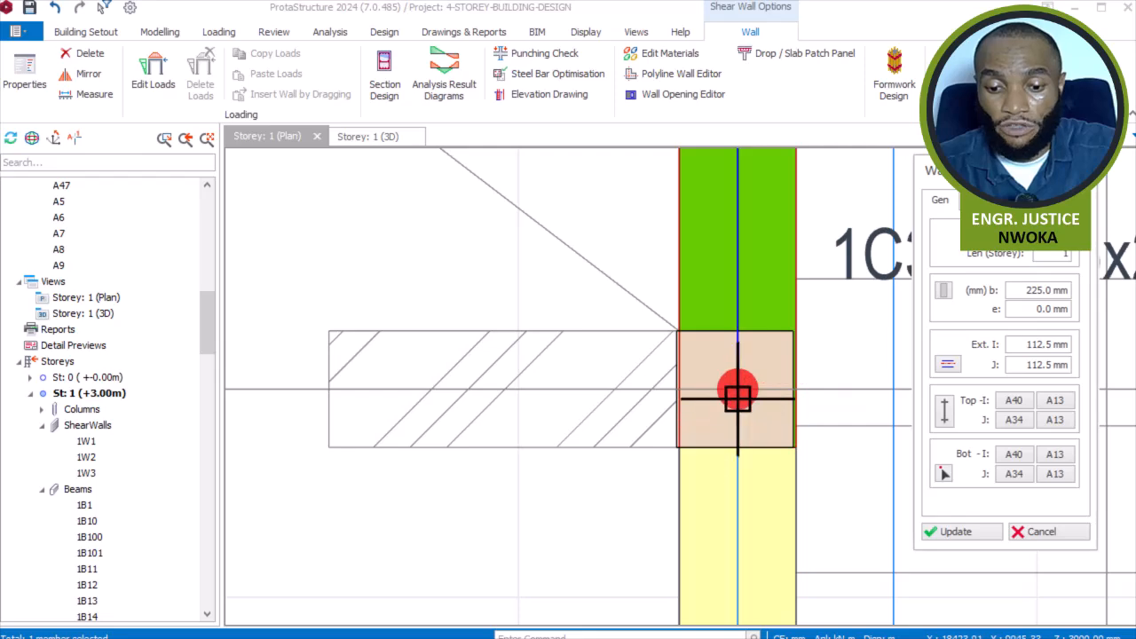
pyautogui.scroll(-2, 799, 359)
pyautogui.scroll(5, 558, 381)
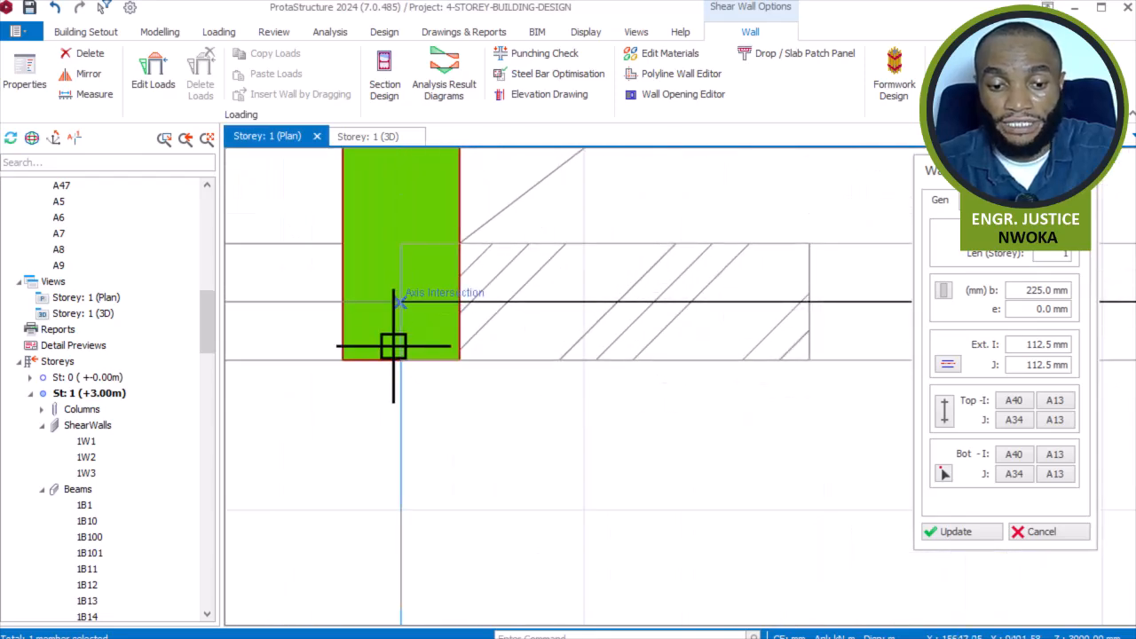
pyautogui.click(393, 346)
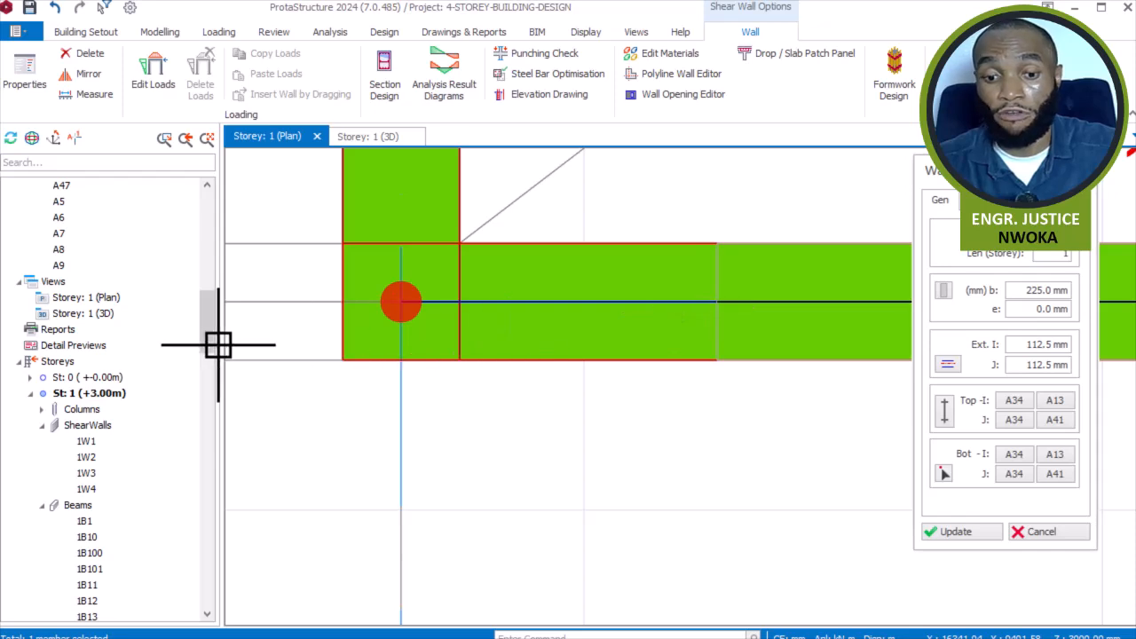
pyautogui.scroll(-1, 410, 331)
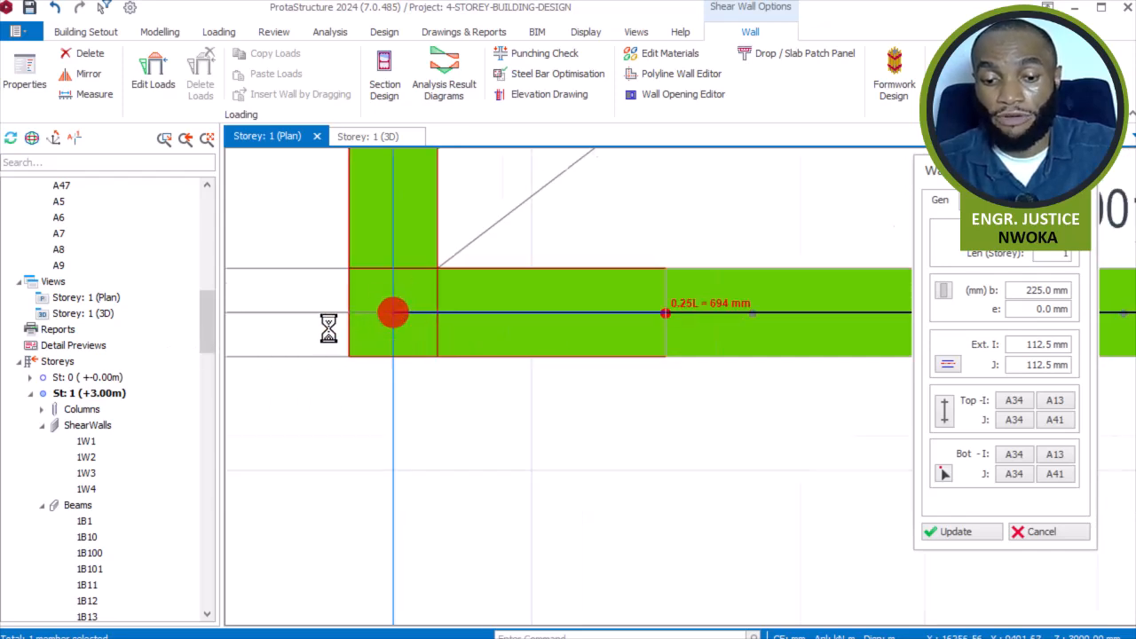
pyautogui.scroll(-1, 344, 329)
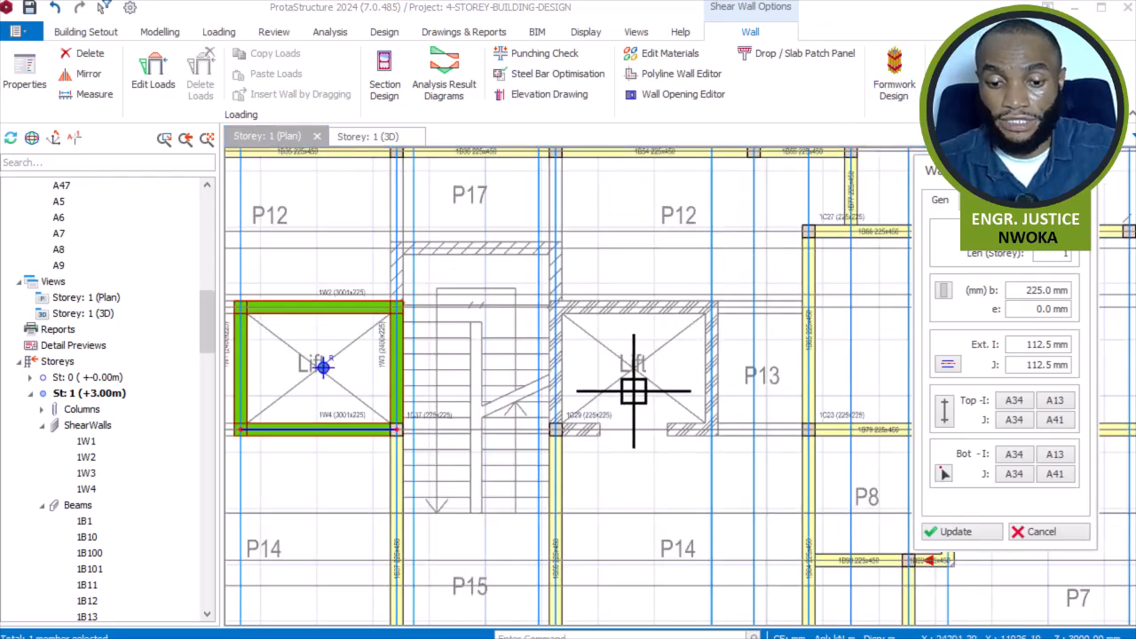
# - Place a 225 mm wall along axis A14 from axis A40 to column 1C29, between the stairs and the second lift
pyautogui.scroll(3, 633, 390)
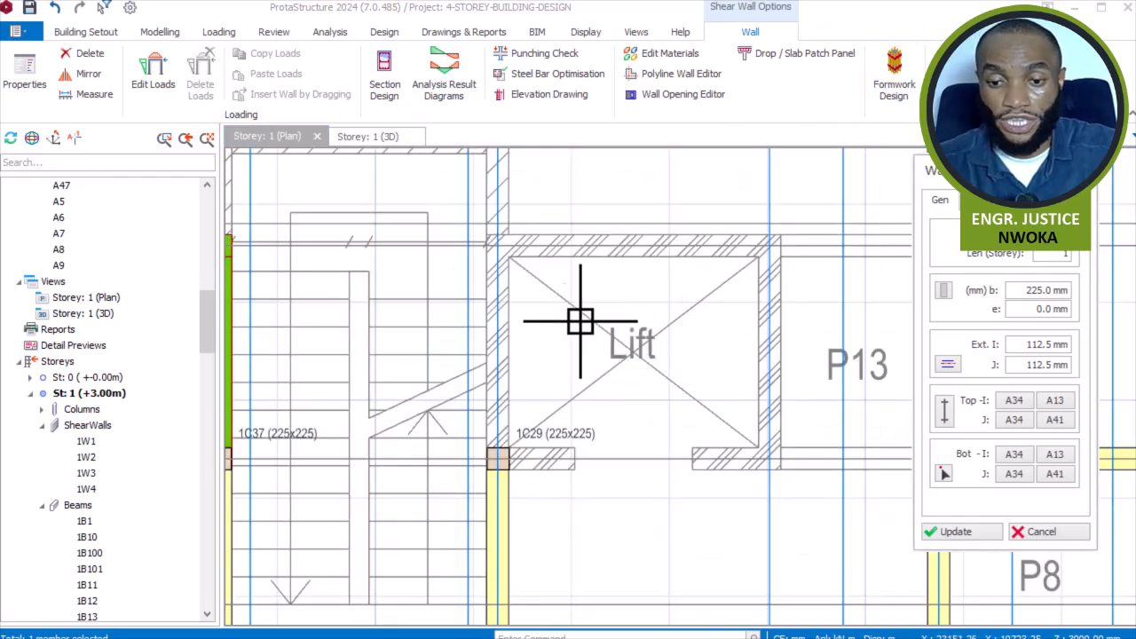
pyautogui.moveTo(588, 423); pyautogui.dragTo(523, 316, button='middle')
pyautogui.scroll(3, 524, 233)
pyautogui.scroll(-3, 574, 247)
pyautogui.scroll(5, 530, 468)
pyautogui.click(482, 433)
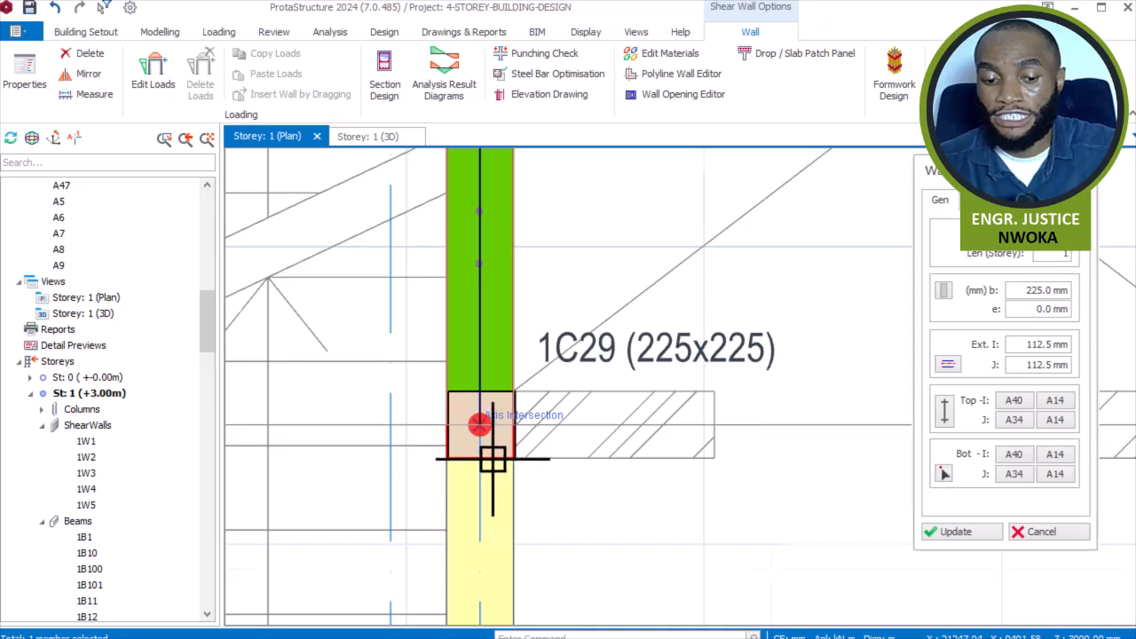
# - Place a 225 mm wall along axis A34 from column 1C29 to the second lift's outer corner beside room P13
pyautogui.scroll(1, 494, 460)
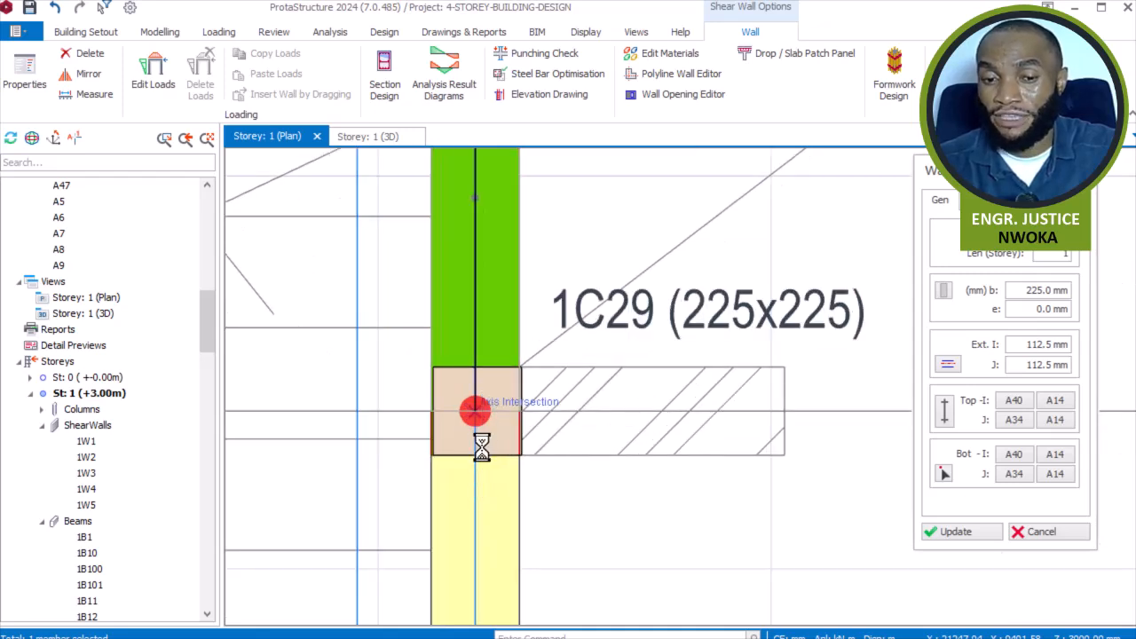
pyautogui.scroll(1, 480, 447)
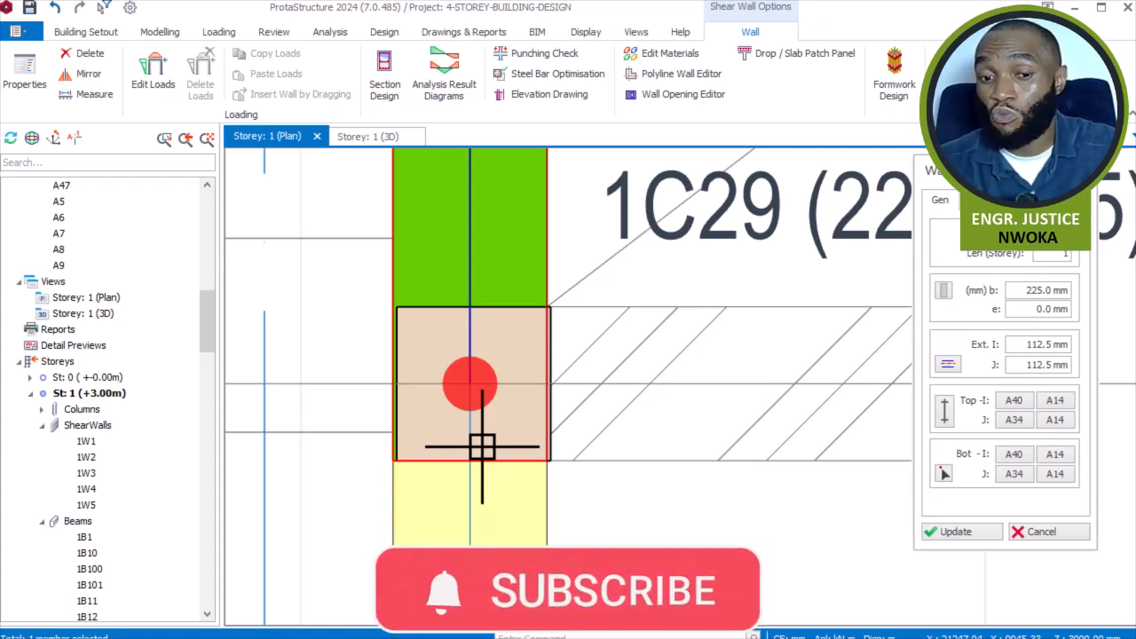
pyautogui.scroll(2, 438, 382)
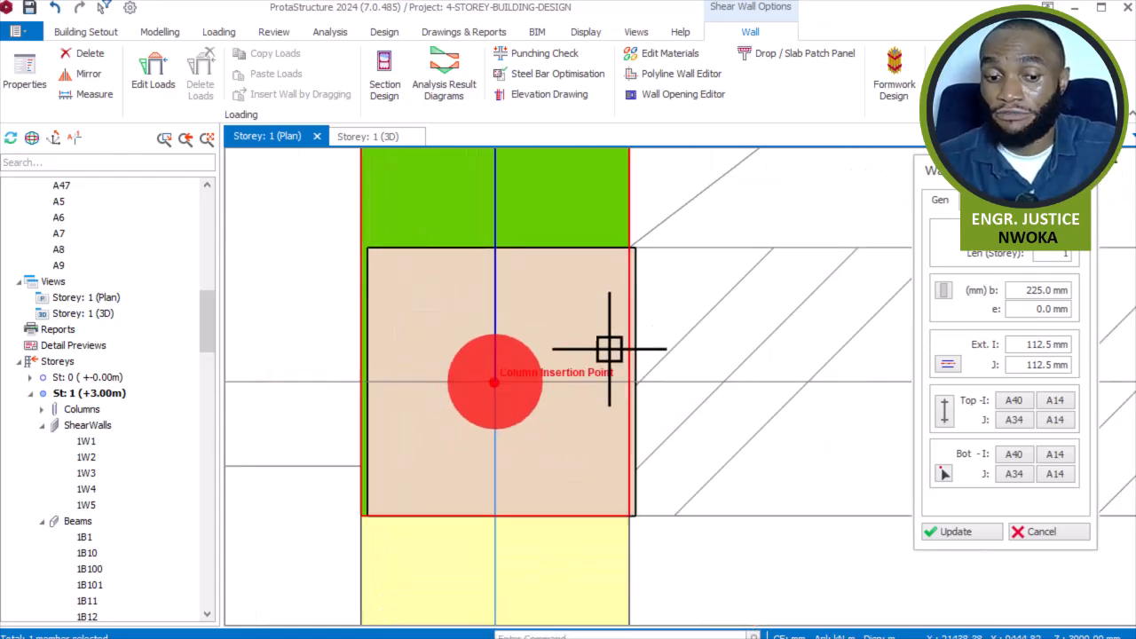
pyautogui.scroll(-1, 310, 415)
pyautogui.scroll(-1, 368, 468)
pyautogui.scroll(1, 365, 400)
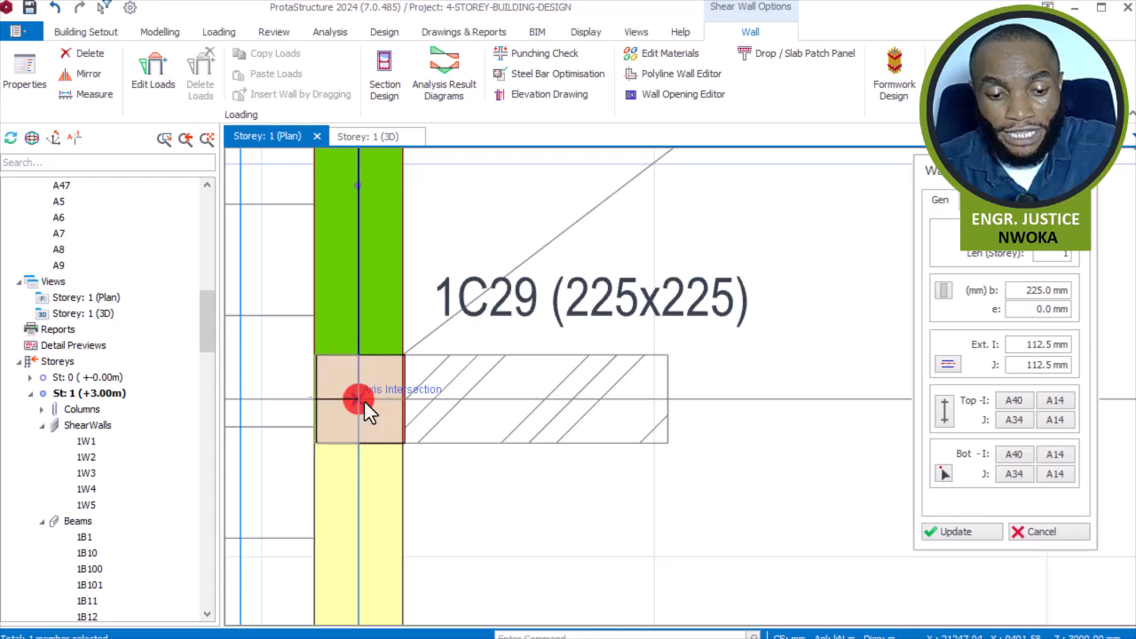
pyautogui.scroll(-1, 382, 399)
pyautogui.scroll(-1, 382, 399)
pyautogui.scroll(2, 573, 411)
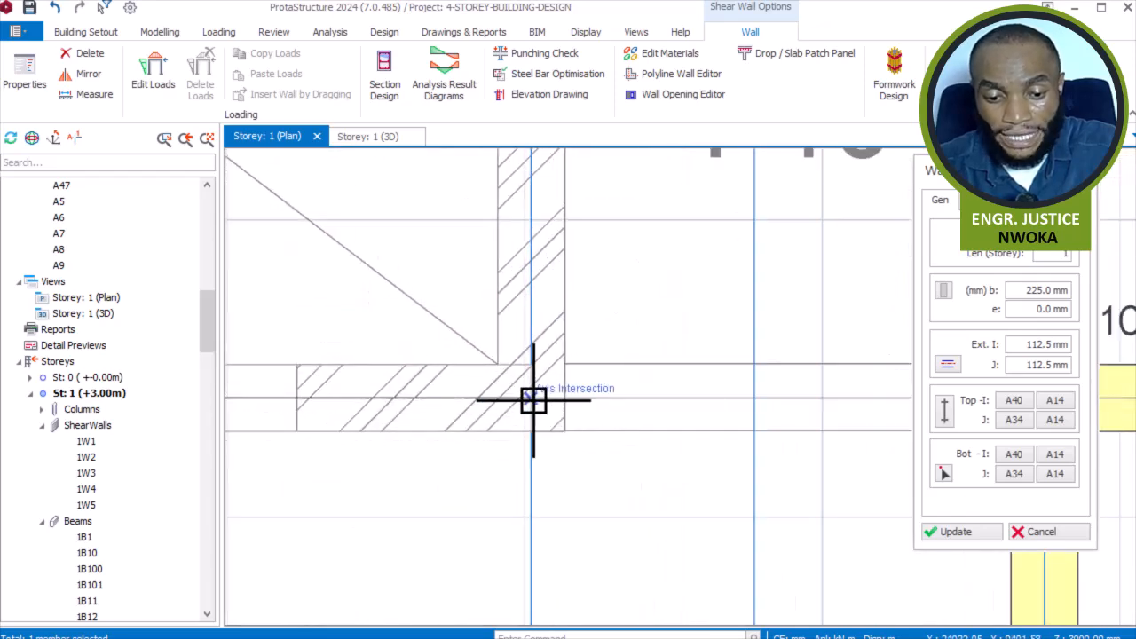
pyautogui.click(533, 400)
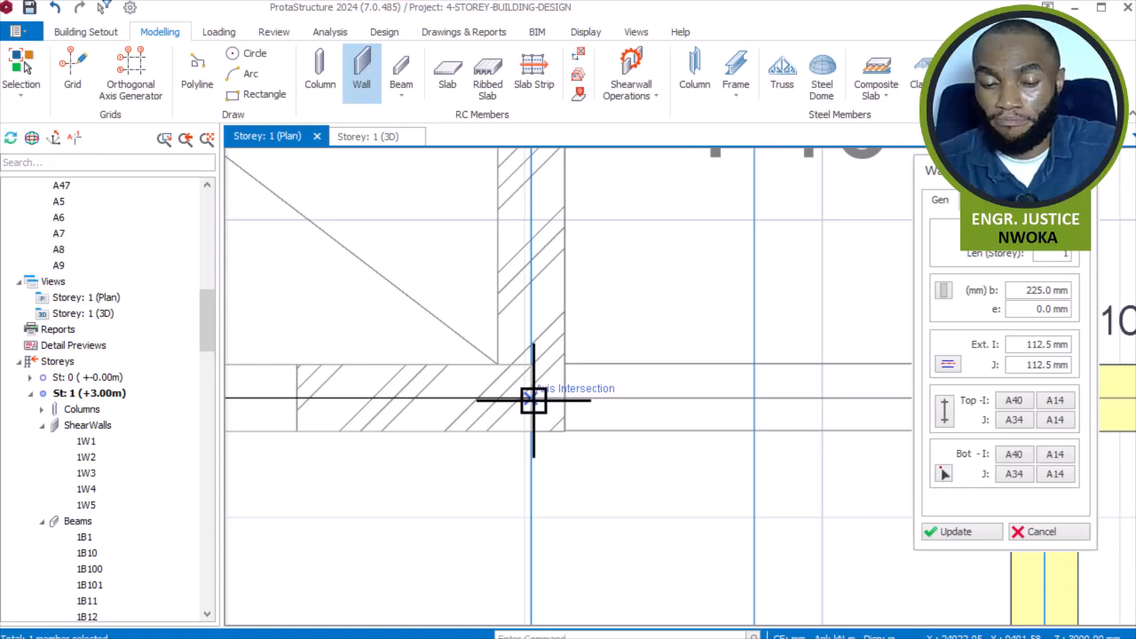
# - End the wall along axis A34 at axis A42, and place a 225 mm wall along axis A42 from A34 to A40
pyautogui.click(534, 401)
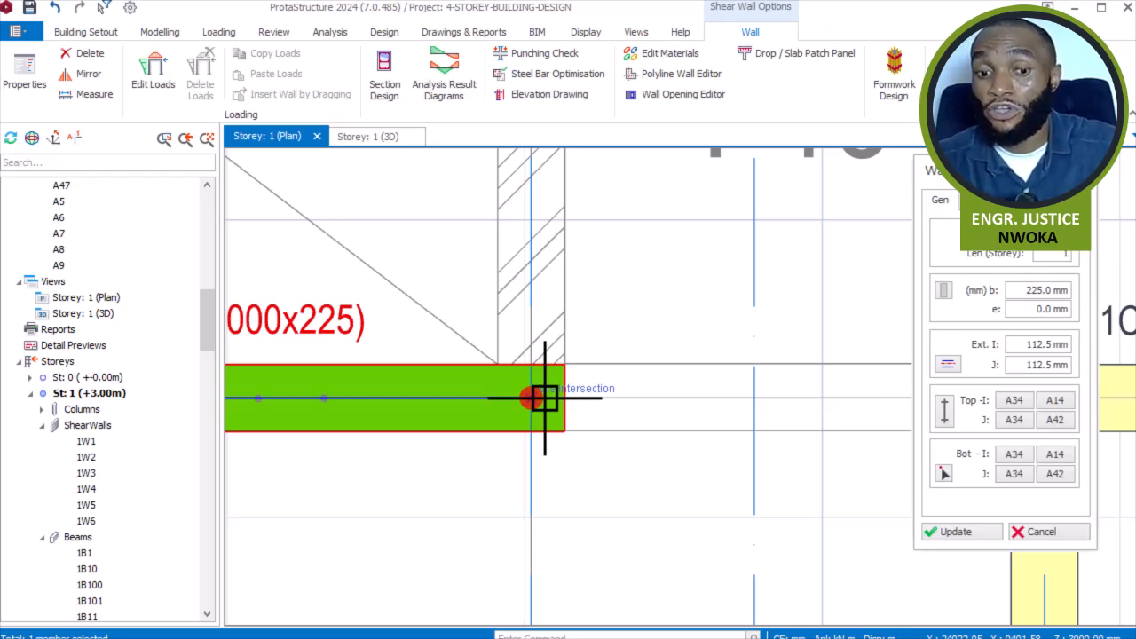
pyautogui.click(543, 398)
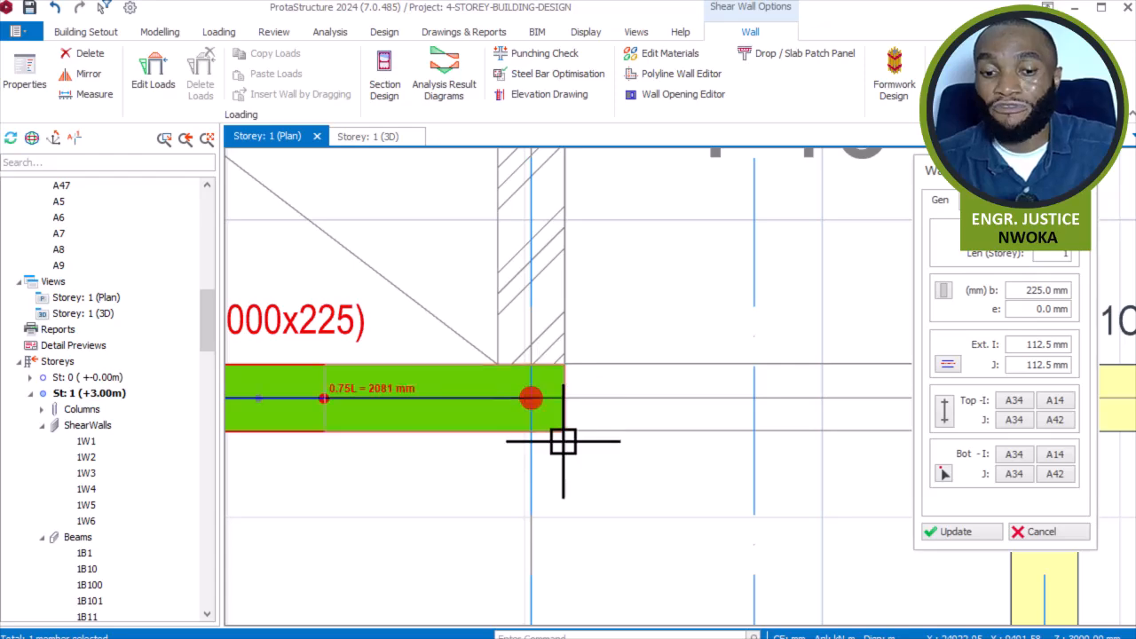
pyautogui.scroll(-1, 588, 494)
pyautogui.scroll(-1, 588, 494)
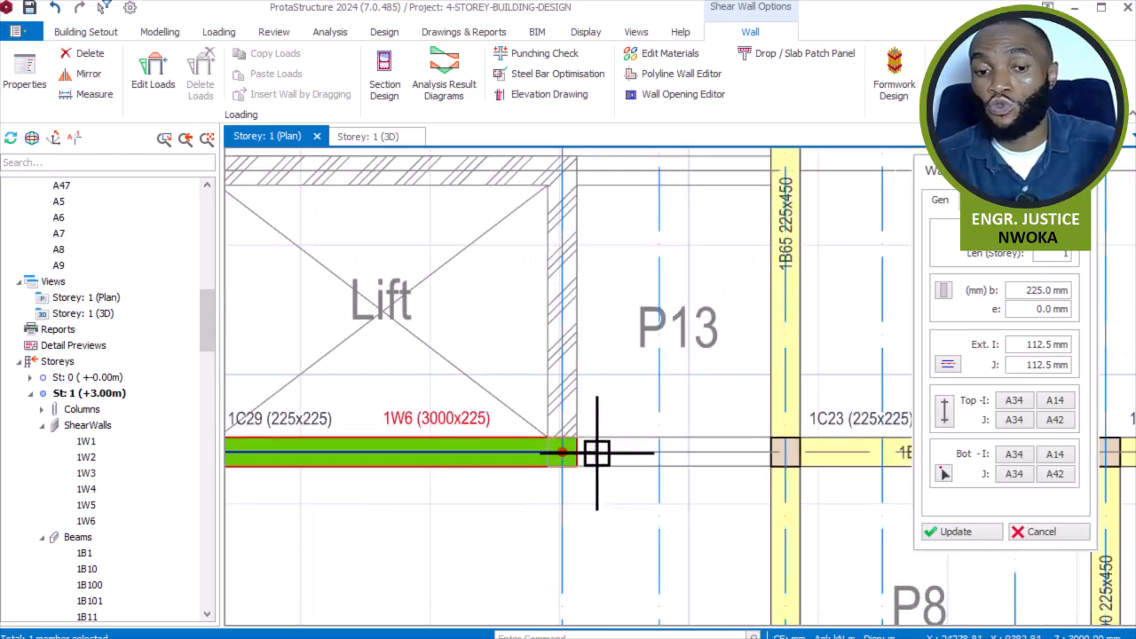
pyautogui.scroll(2, 564, 168)
pyautogui.scroll(1, 564, 173)
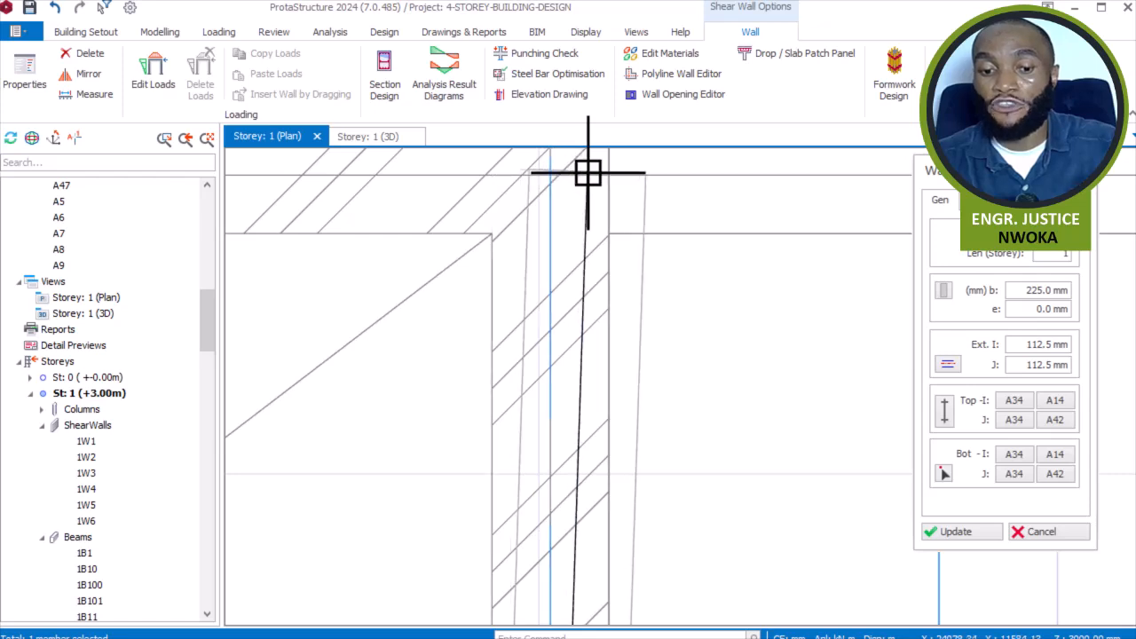
pyautogui.scroll(1, 551, 177)
pyautogui.click(550, 179)
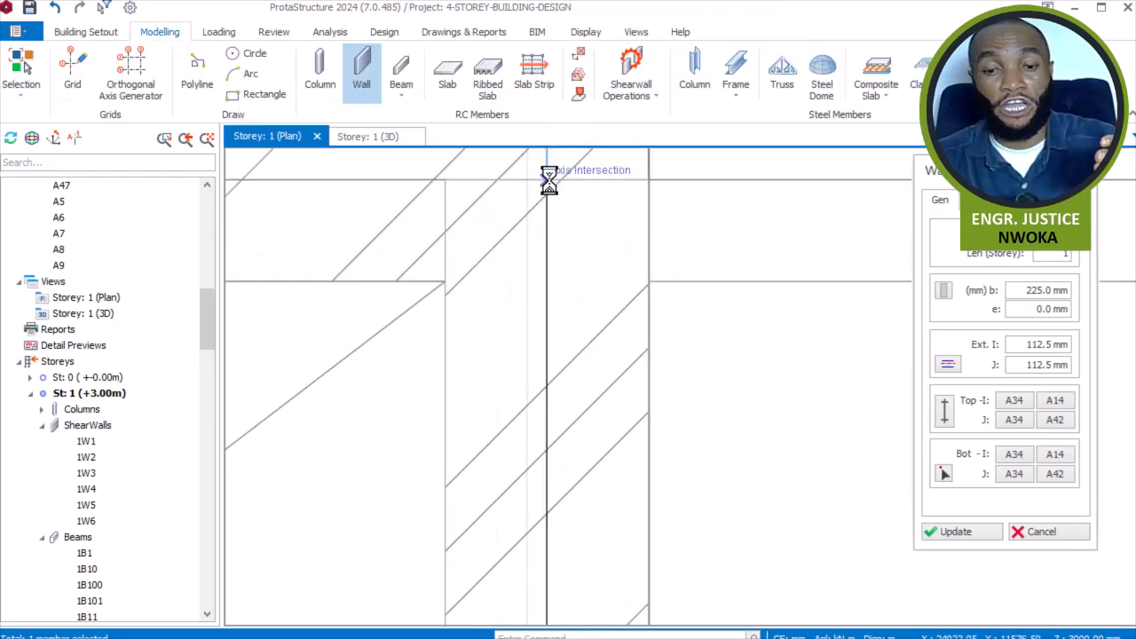
pyautogui.click(547, 178)
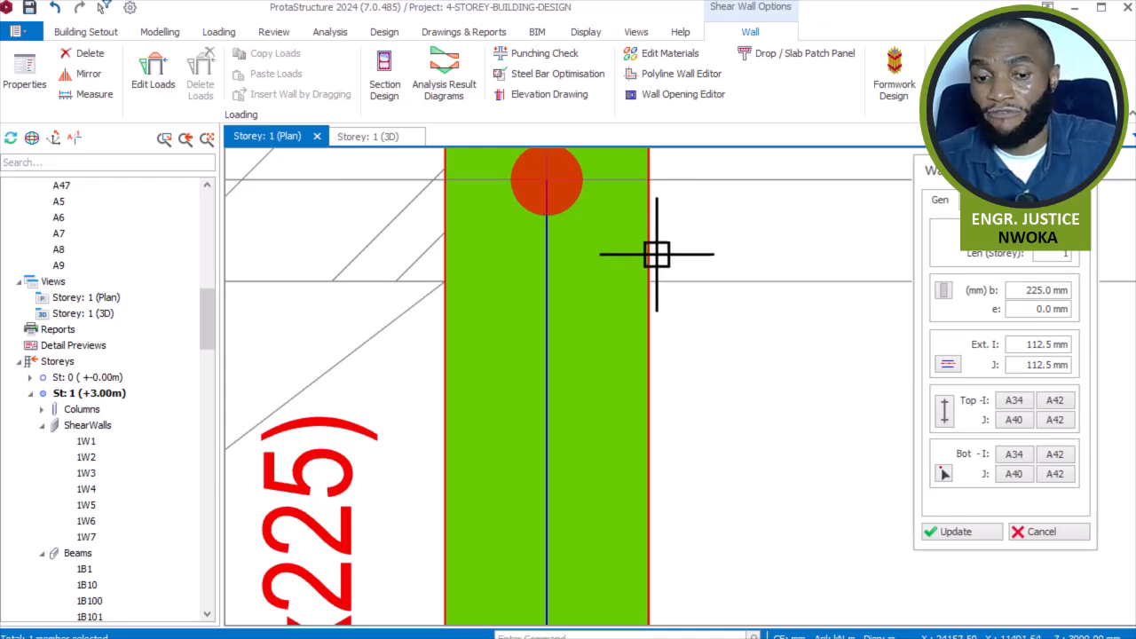
# - Place a 225 mm wall along axis A40 from axis A42 to axis A14, closing the second lift's enclosure
pyautogui.scroll(-3, 795, 281)
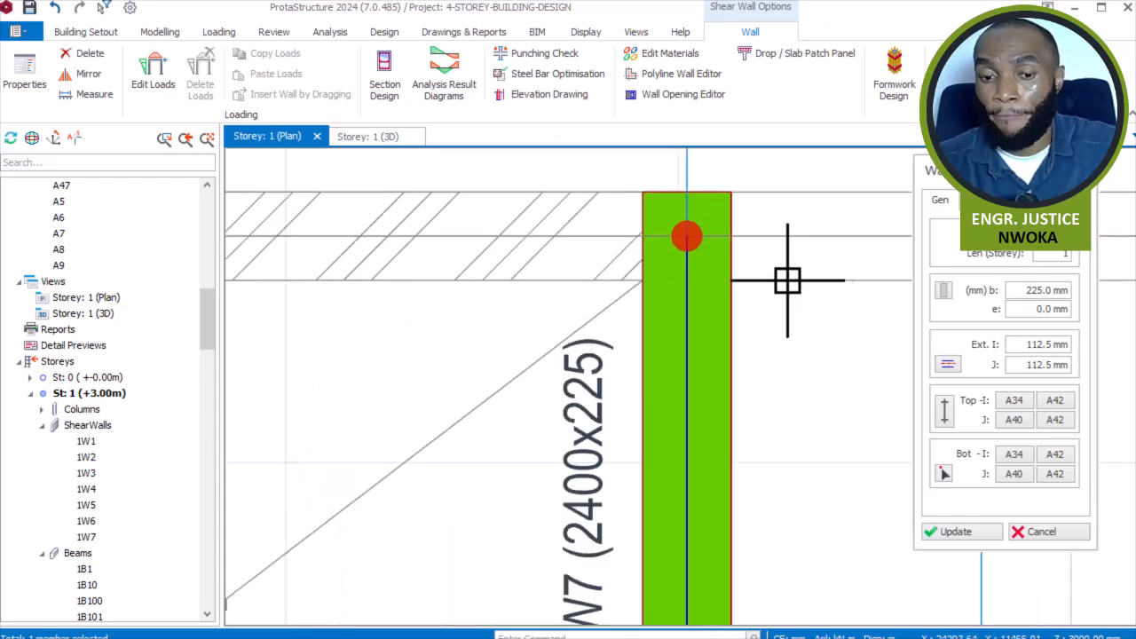
pyautogui.scroll(1, 692, 241)
pyautogui.click(689, 236)
pyautogui.scroll(-3, 857, 263)
pyautogui.scroll(-2, 611, 243)
pyautogui.scroll(3, 453, 241)
pyautogui.click(396, 247)
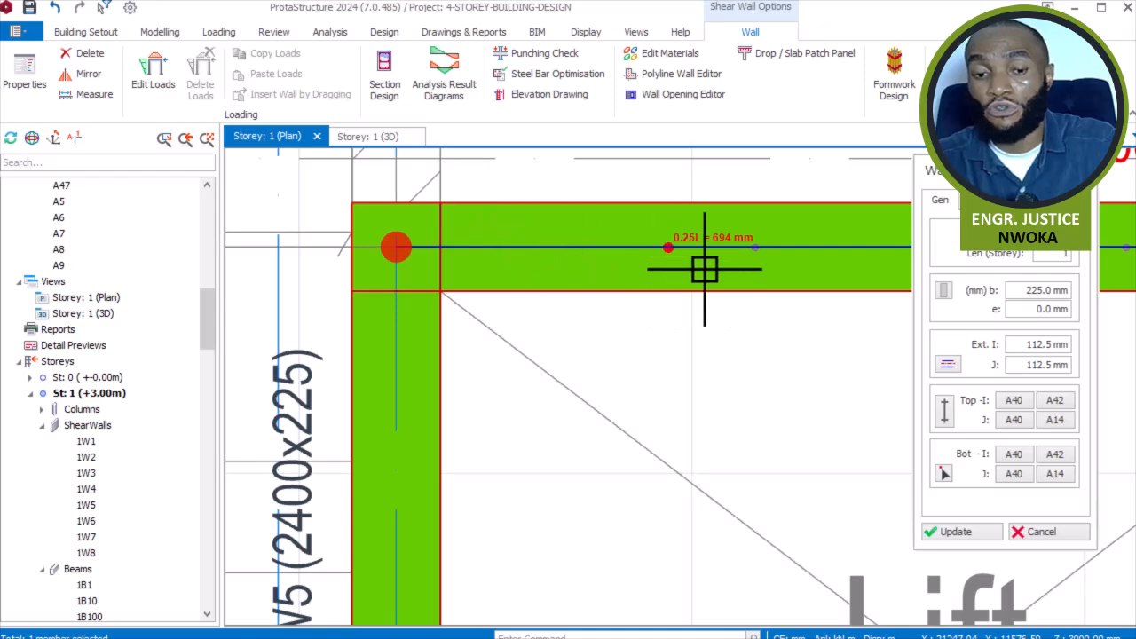
# - Using the properties of beam 1B54, place a 225x450 mm beam along axis A14 from the second lift's corner at A40 to column 1C30
pyautogui.scroll(-2, 793, 274)
pyautogui.scroll(-3, 793, 274)
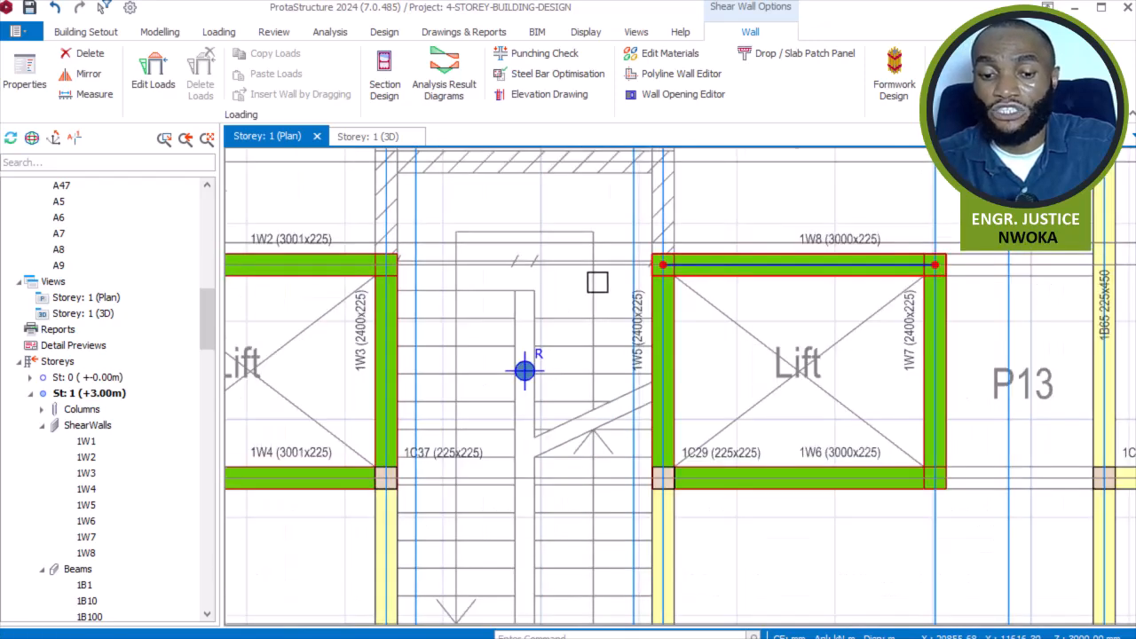
pyautogui.moveTo(623, 301); pyautogui.dragTo(653, 405, button='middle')
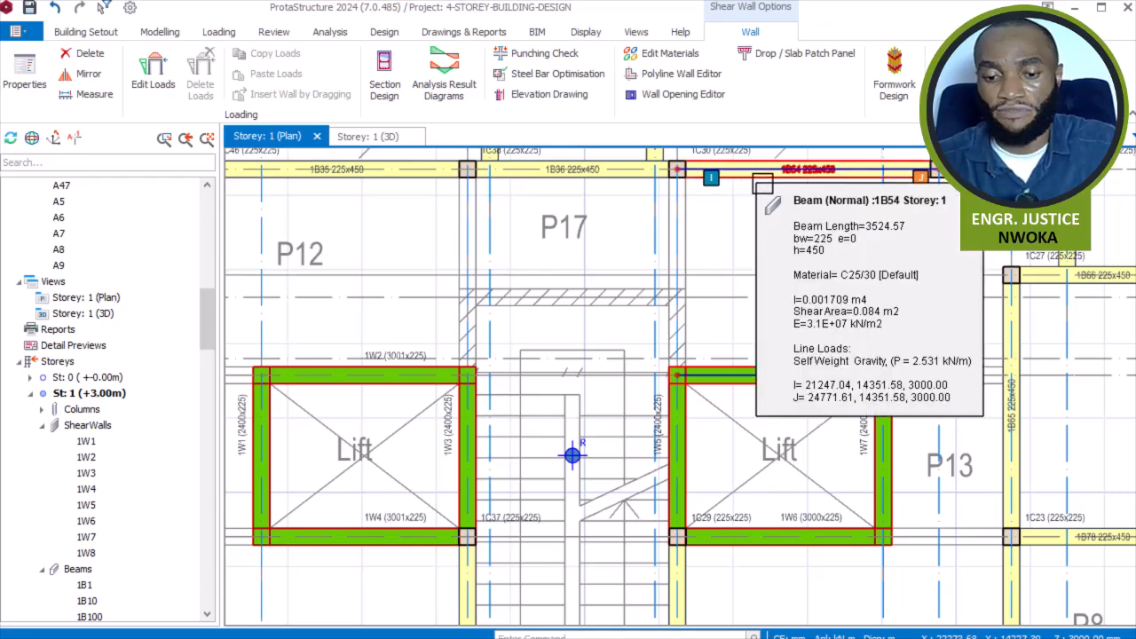
pyautogui.click(754, 178)
pyautogui.rightClick(756, 179)
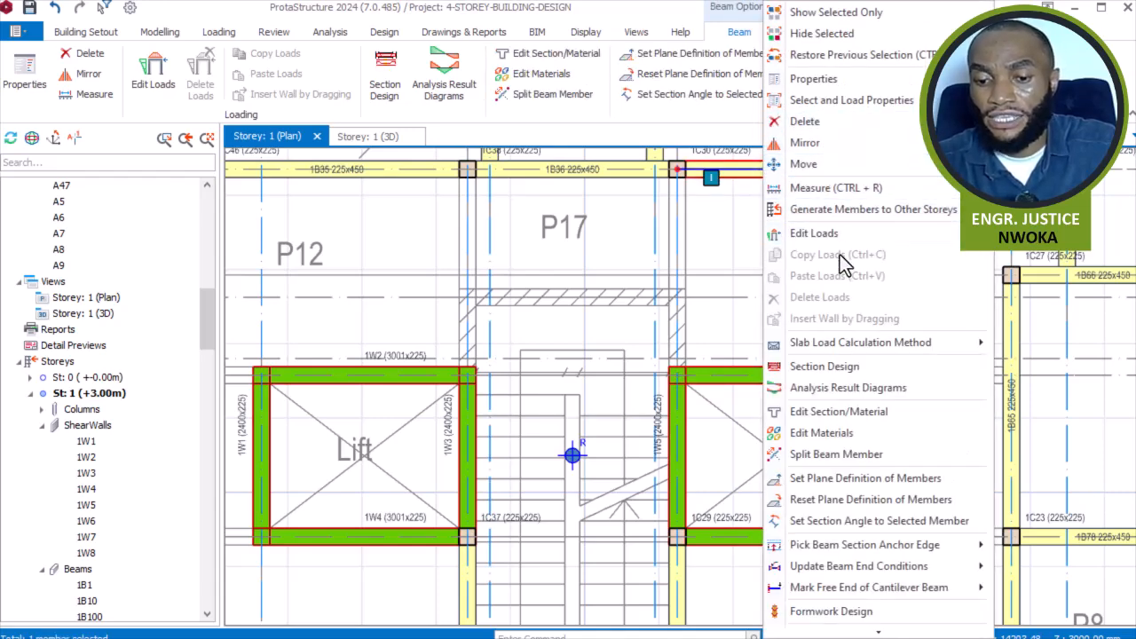
pyautogui.click(832, 80)
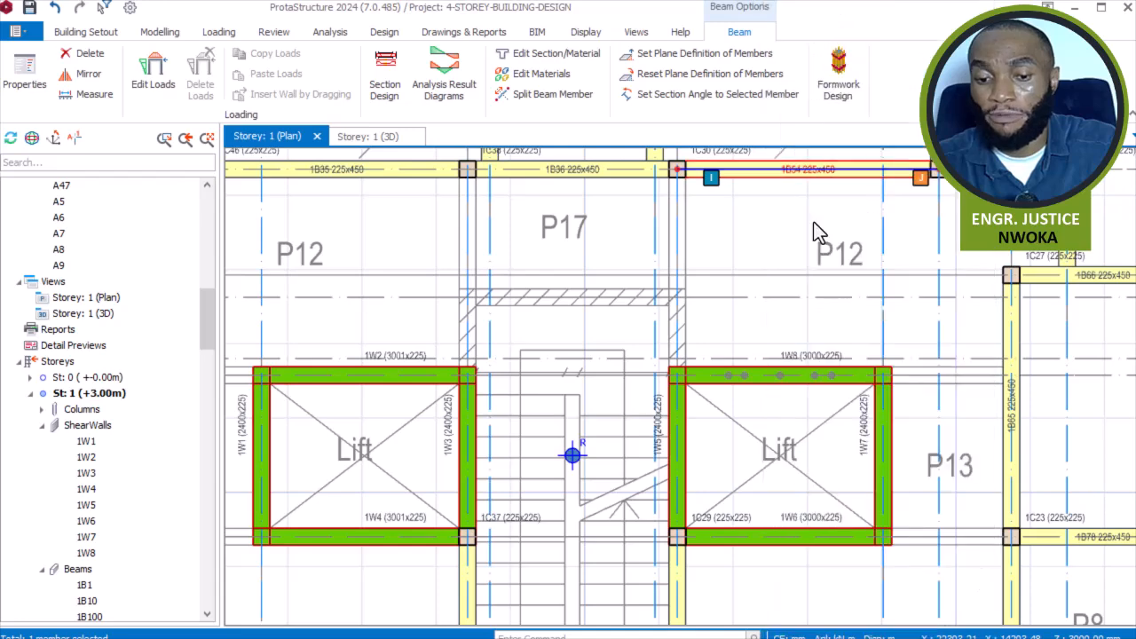
pyautogui.scroll(5, 701, 362)
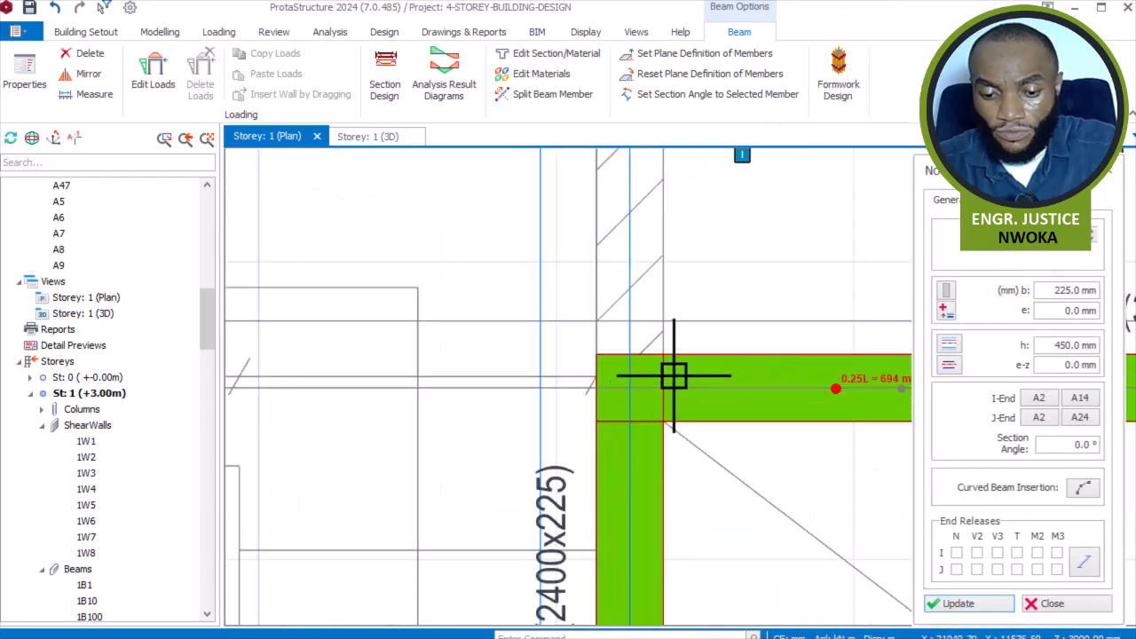
pyautogui.scroll(-4, 643, 354)
pyautogui.scroll(6, 621, 280)
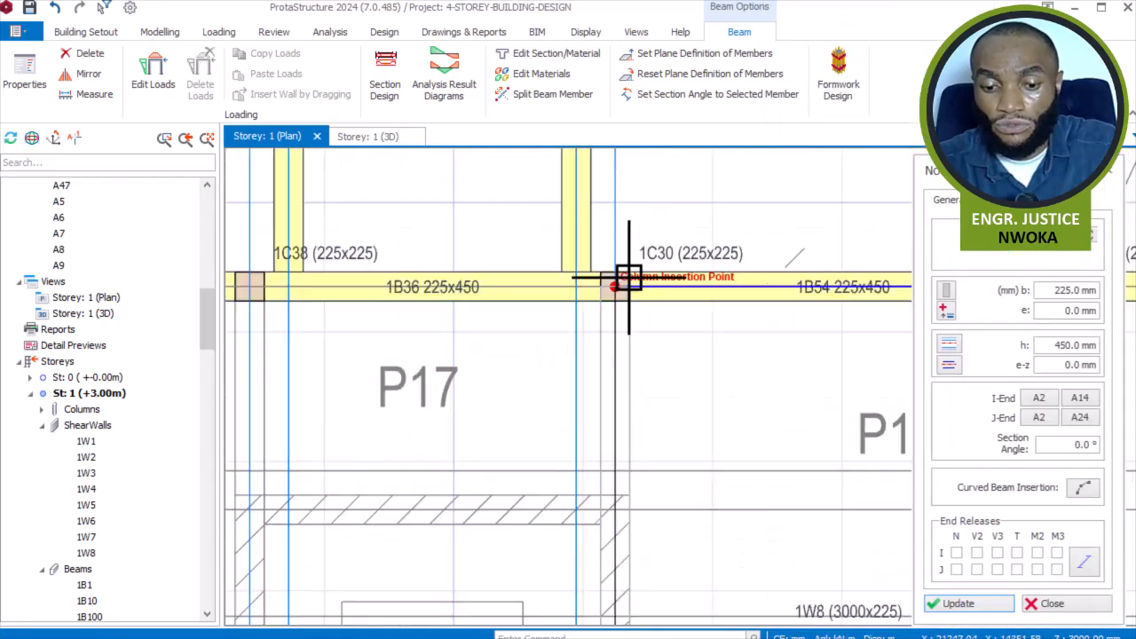
pyautogui.click(613, 286)
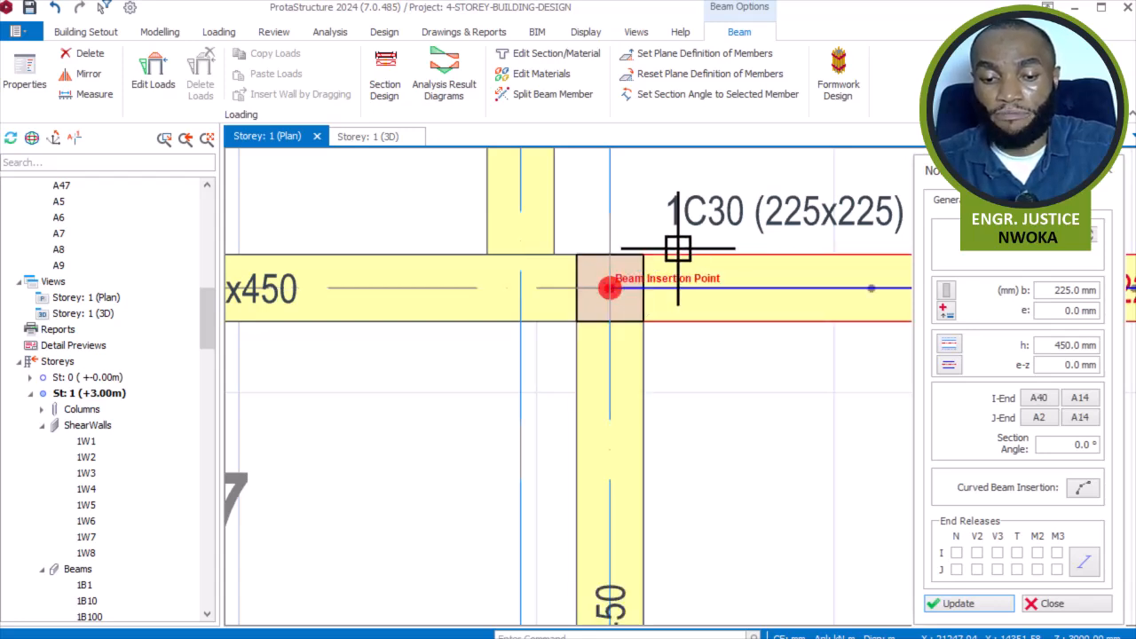
# - Place a 225x450 mm beam along axis A13 from column 1C38 towards the first lift's wall corner
pyautogui.scroll(-1, 688, 250)
pyautogui.click(706, 241)
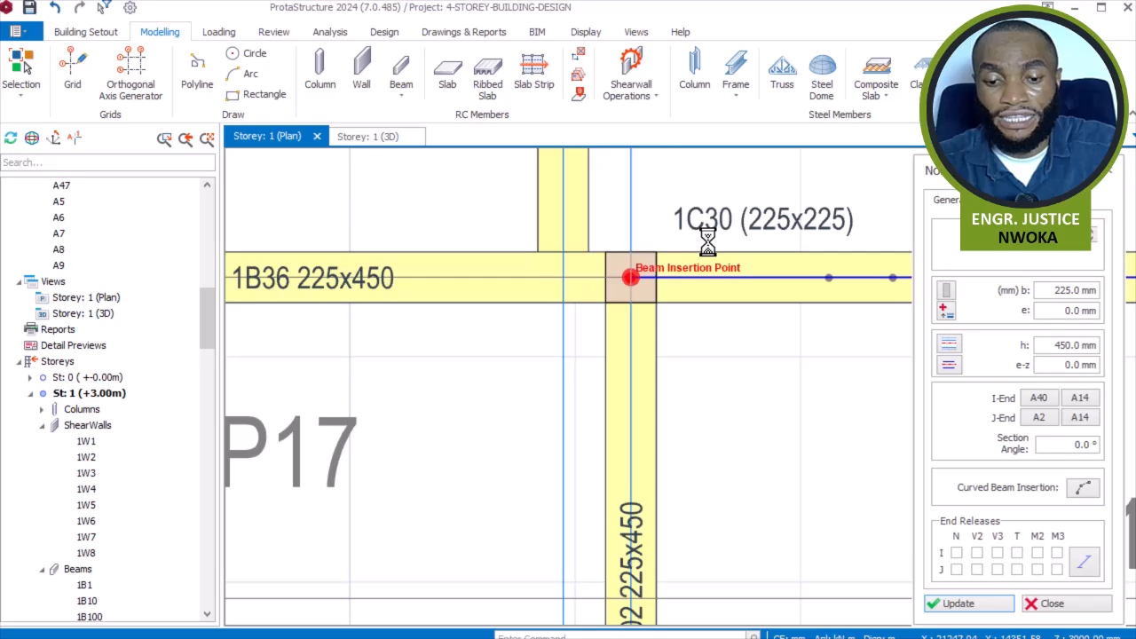
pyautogui.scroll(-2, 510, 311)
pyautogui.moveTo(388, 317); pyautogui.dragTo(760, 266, button='middle')
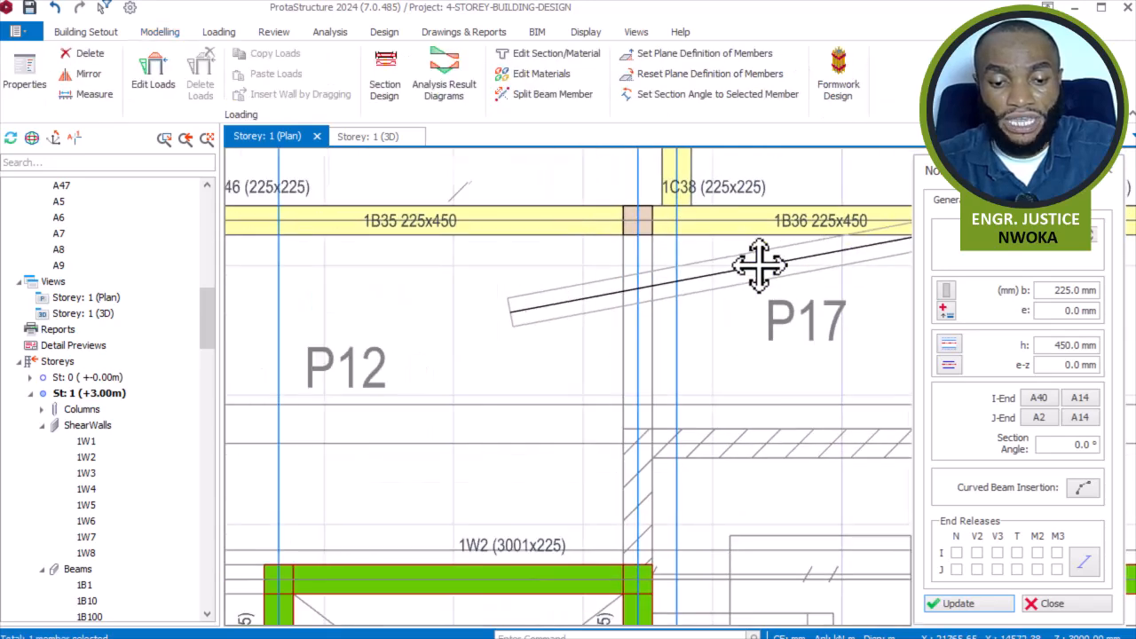
pyautogui.scroll(2, 695, 256)
pyautogui.scroll(1, 683, 249)
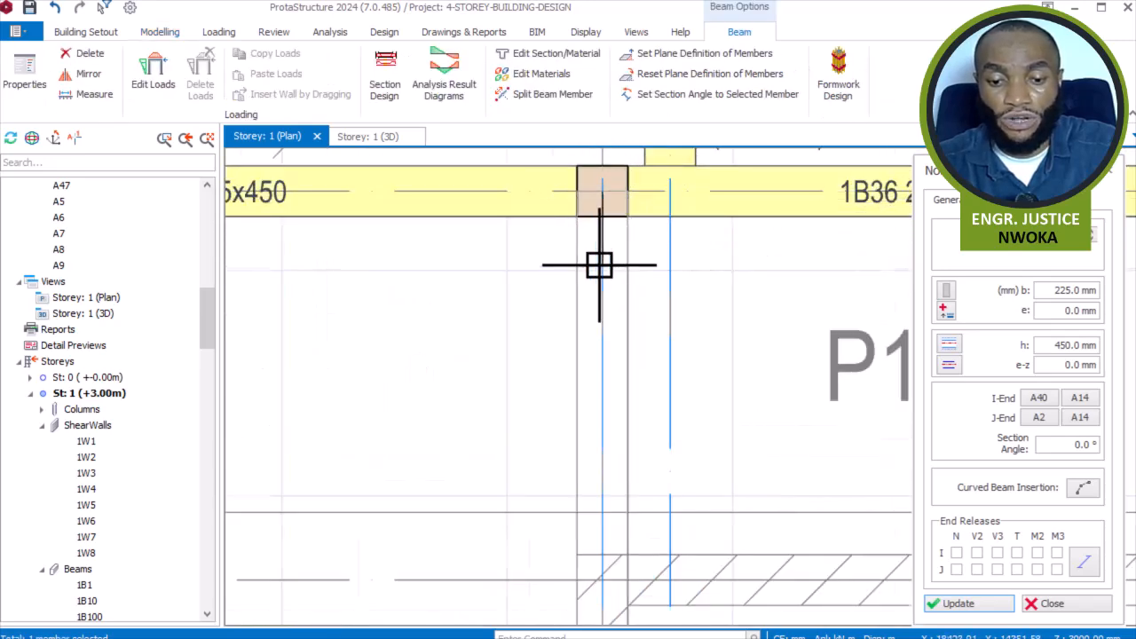
# - Draw a 225x450 mm beam from column 1C38 to the lift wall corner where walls 1W2 and 1W3 meet, between P12 and P17
pyautogui.scroll(-5, 612, 266)
pyautogui.scroll(5, 590, 419)
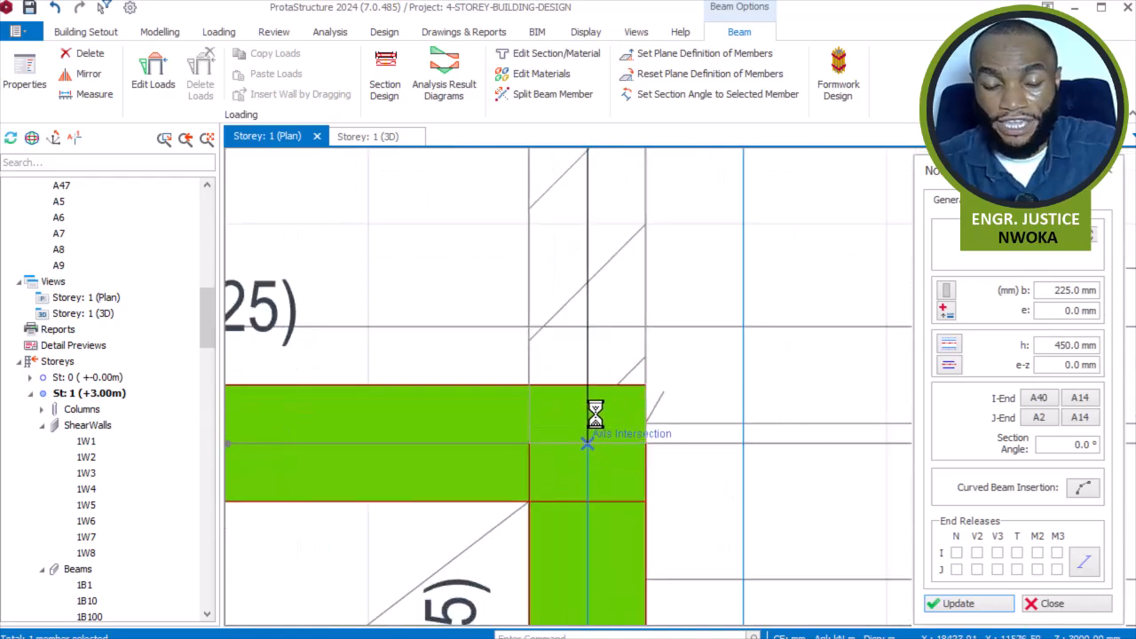
pyautogui.scroll(-4, 535, 401)
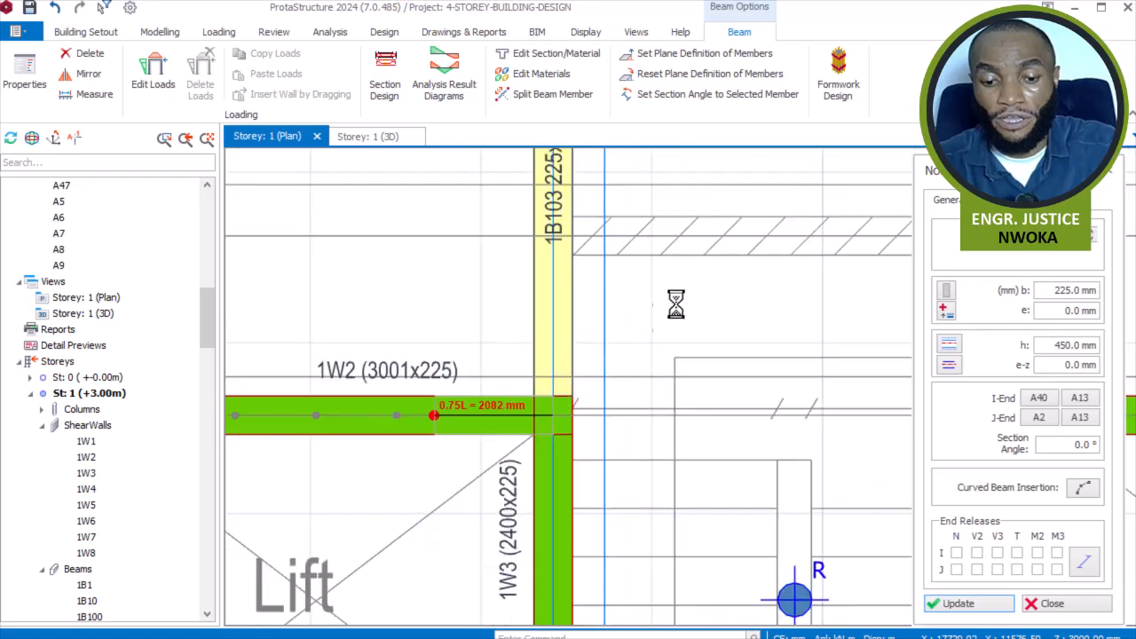
pyautogui.press('Escape')
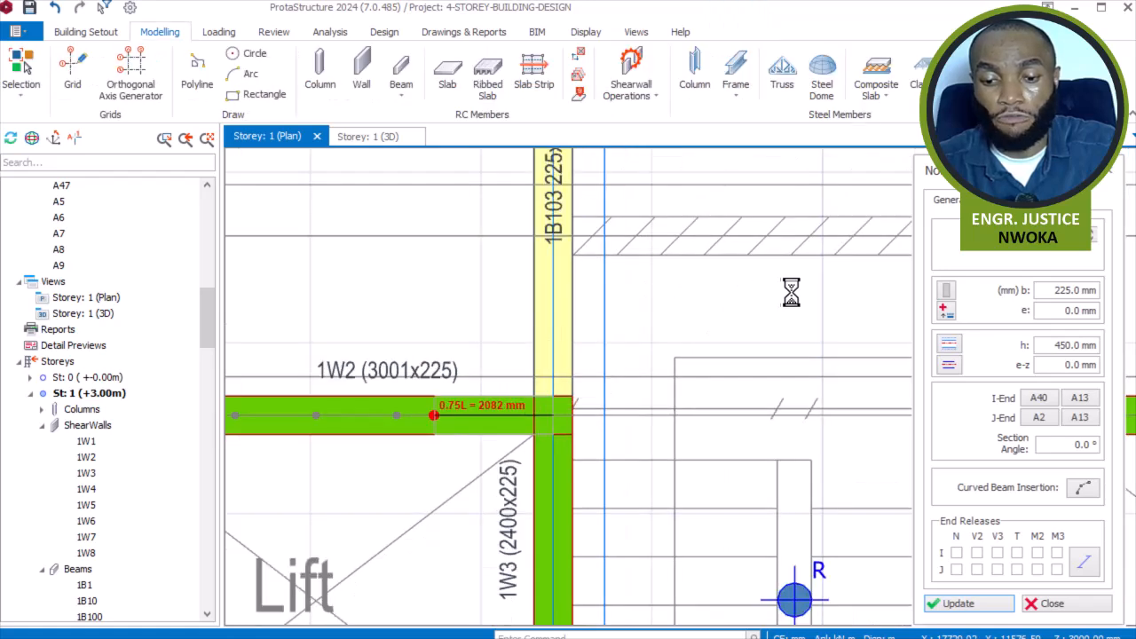
# - Draw a horizontal 225x450 mm beam along axis A43 between beams 1B103 and 1B102, above the staircase
pyautogui.scroll(5, 406, 345)
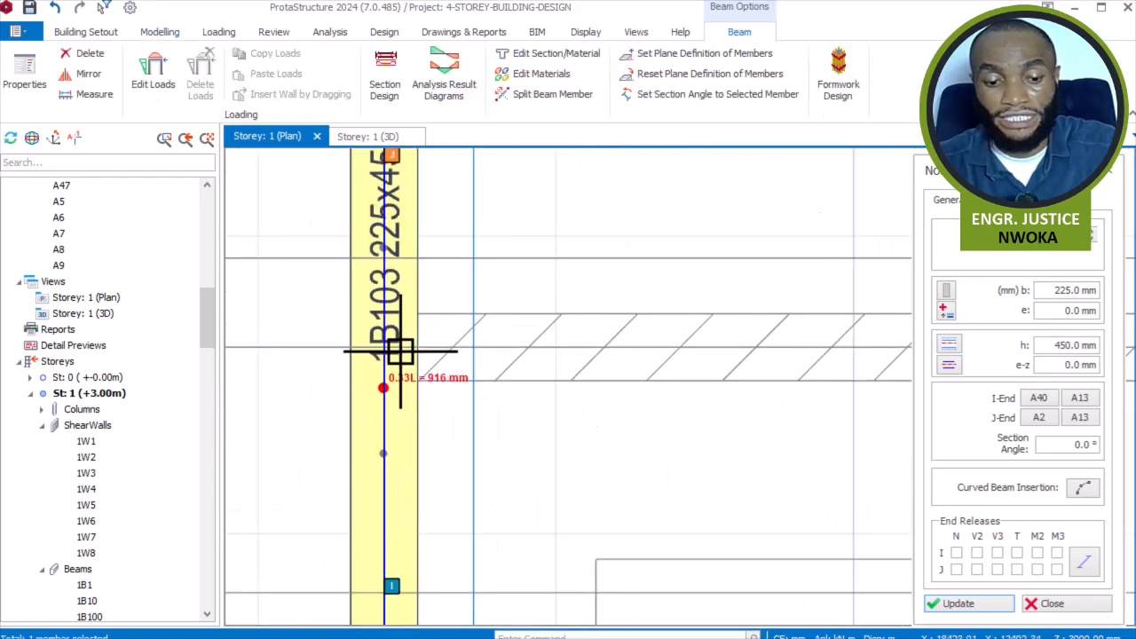
pyautogui.scroll(-4, 335, 372)
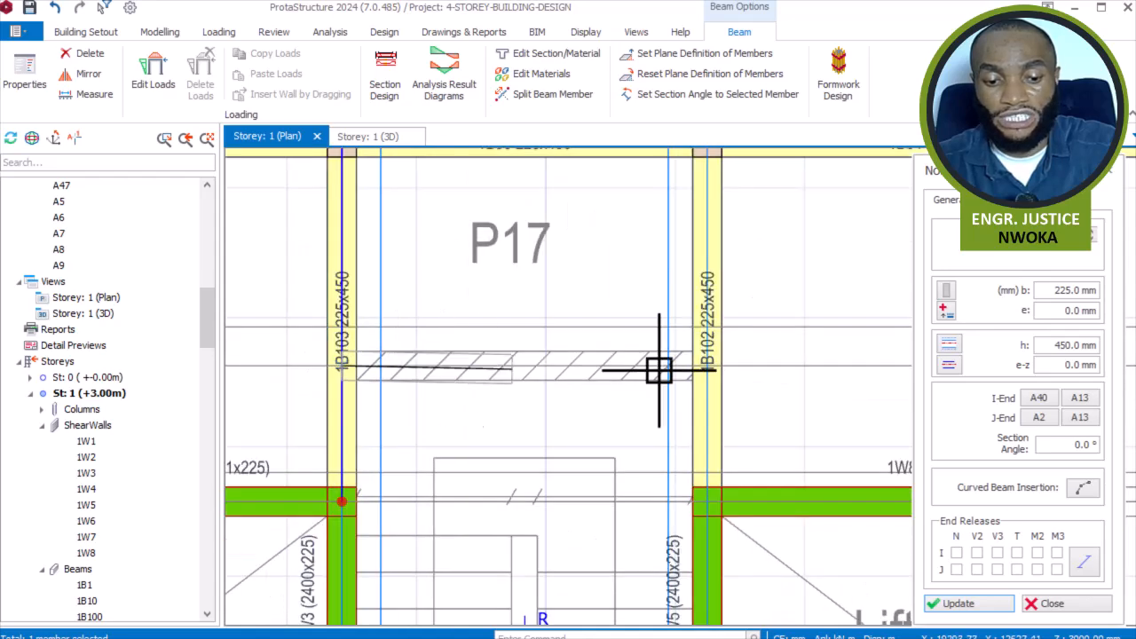
pyautogui.scroll(4, 687, 380)
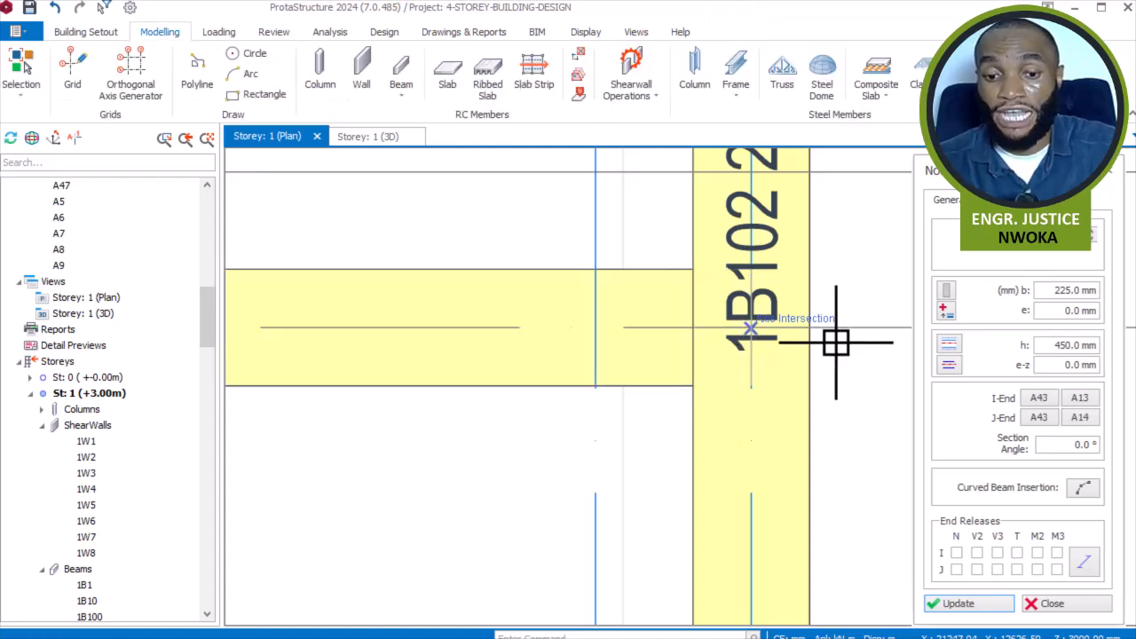
pyautogui.scroll(-2, 837, 338)
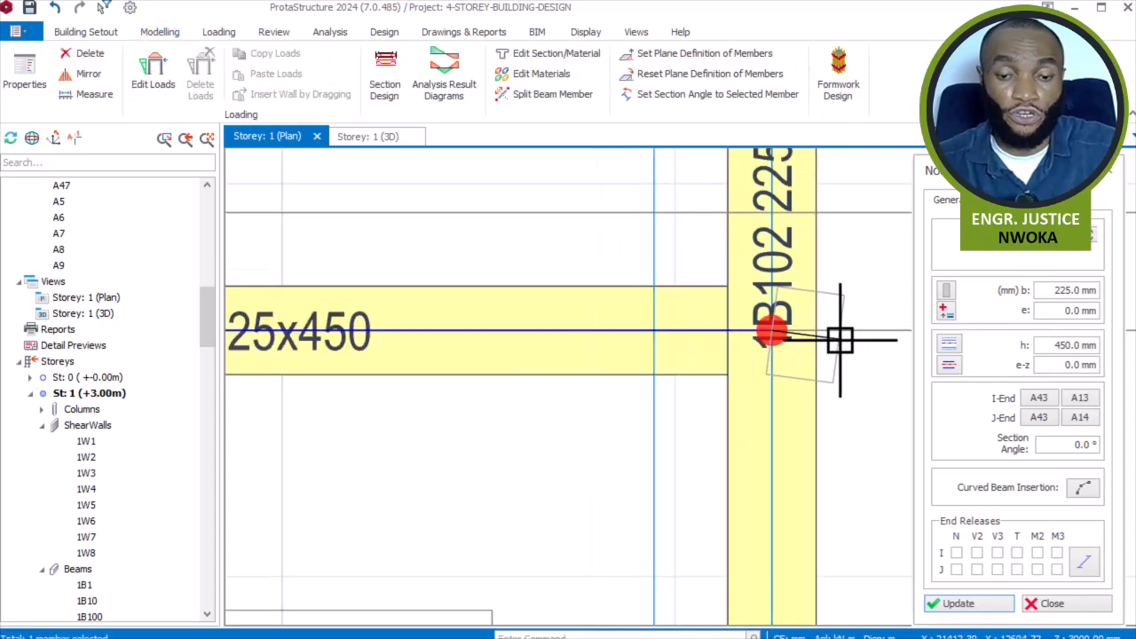
pyautogui.scroll(-2, 856, 319)
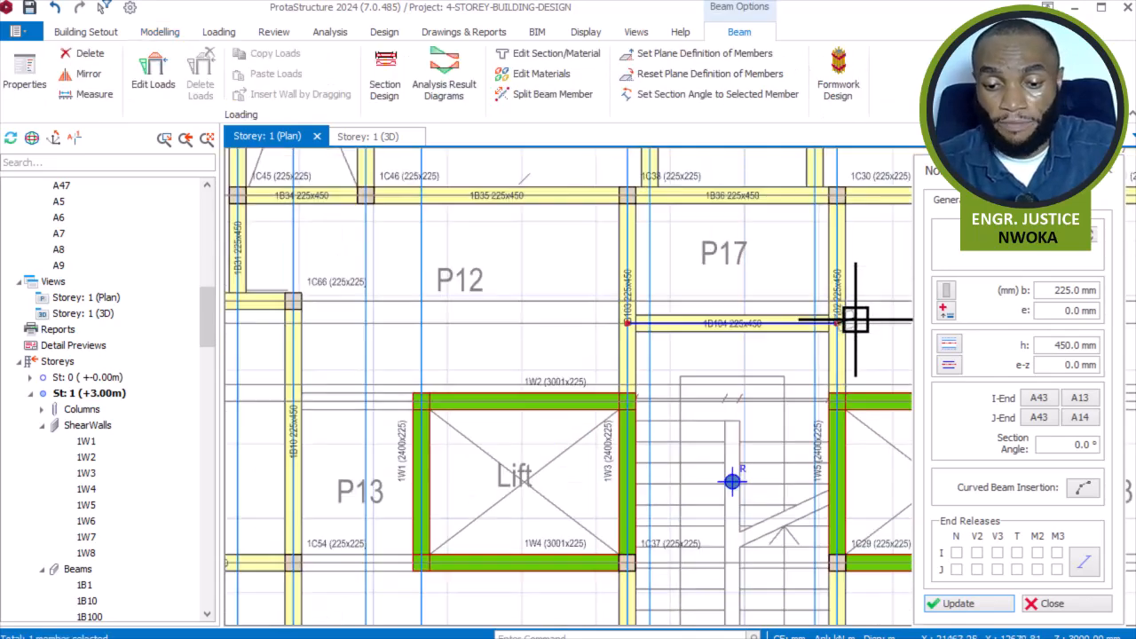
# - Draw a horizontal 225x450 mm beam along axis A40 between beam 1B10 and the lift wall corner of 1W1 and 1W2
pyautogui.scroll(3, 301, 401)
pyautogui.scroll(2, 297, 402)
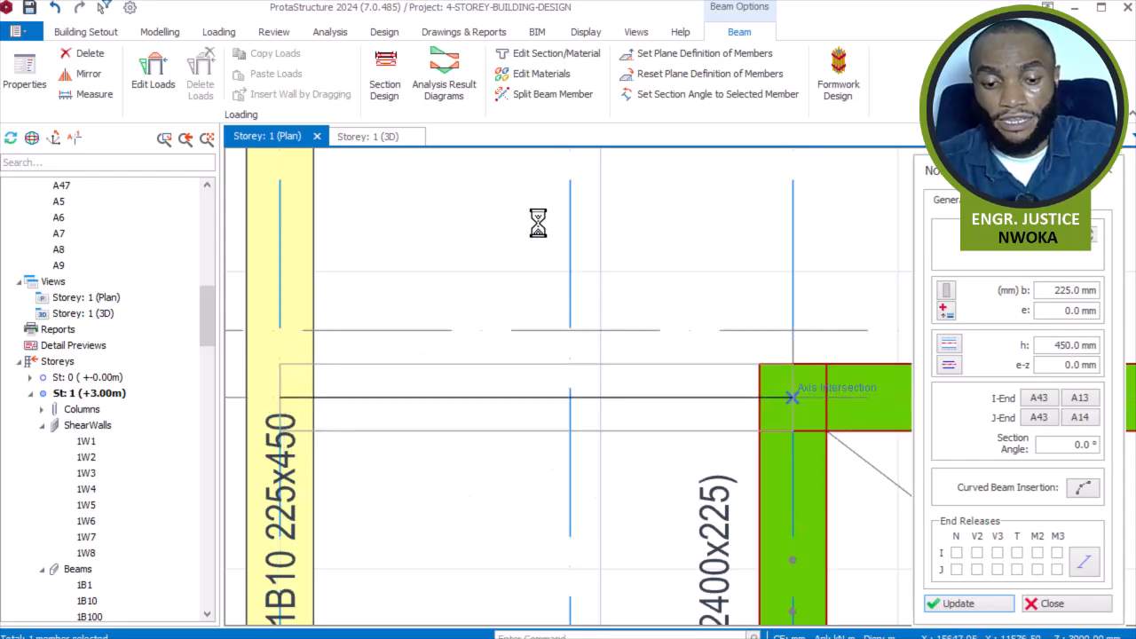
pyautogui.scroll(-2, 541, 221)
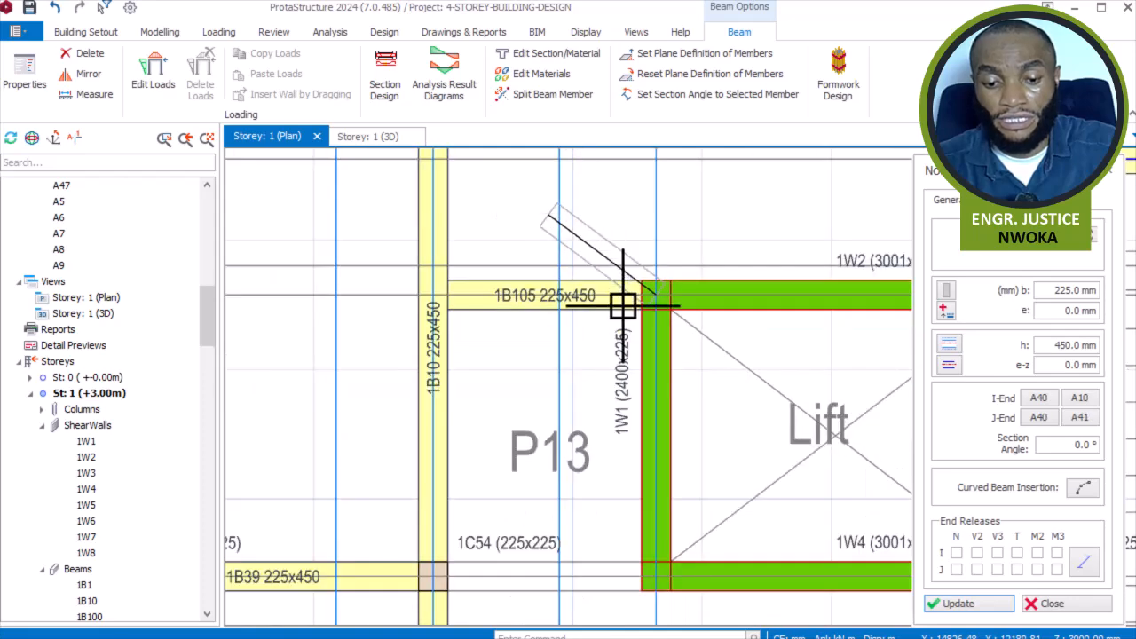
pyautogui.press('Escape')
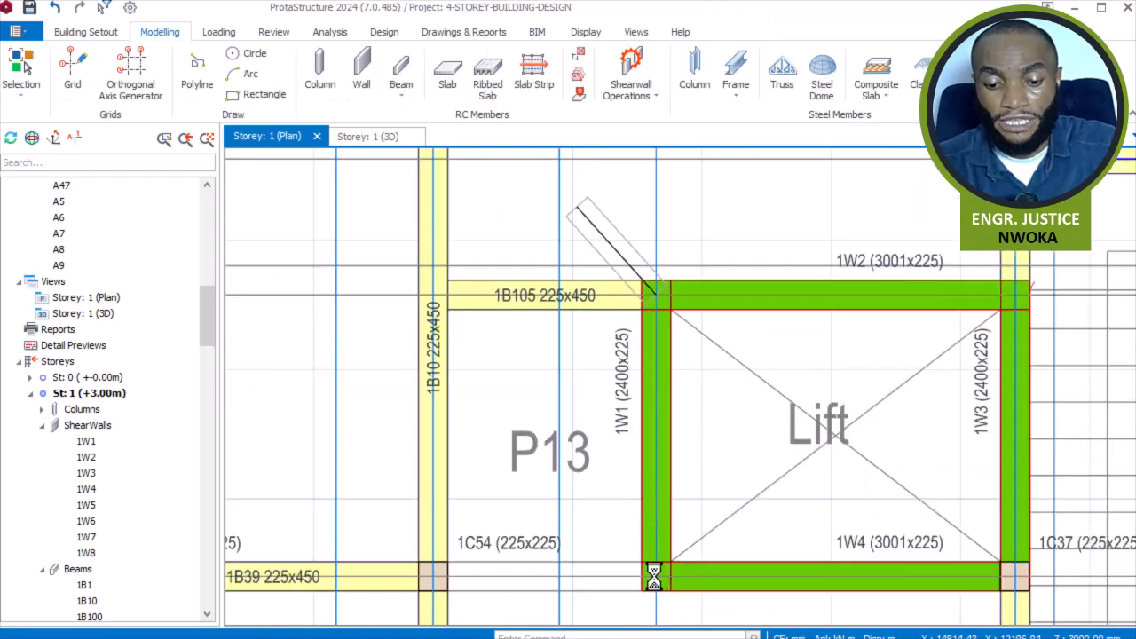
# - Using the properties of the beam above P13, draw a 225x450 mm beam between the 1W1/1W4 wall corner and column 1C54
pyautogui.click(585, 284)
pyautogui.scroll(1, 585, 282)
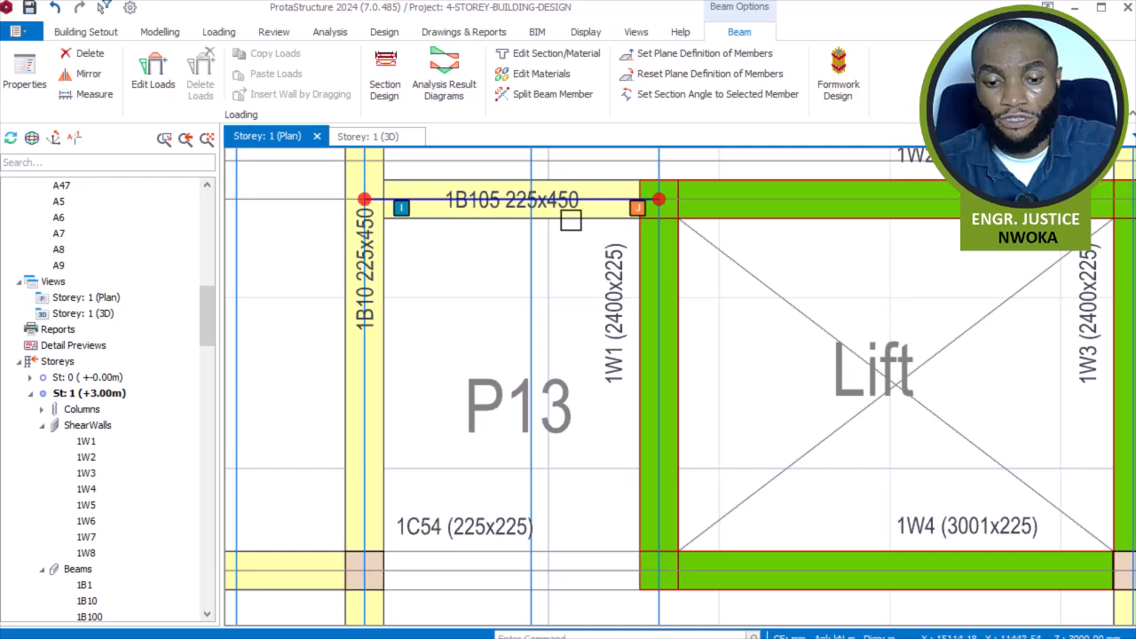
pyautogui.rightClick(575, 211)
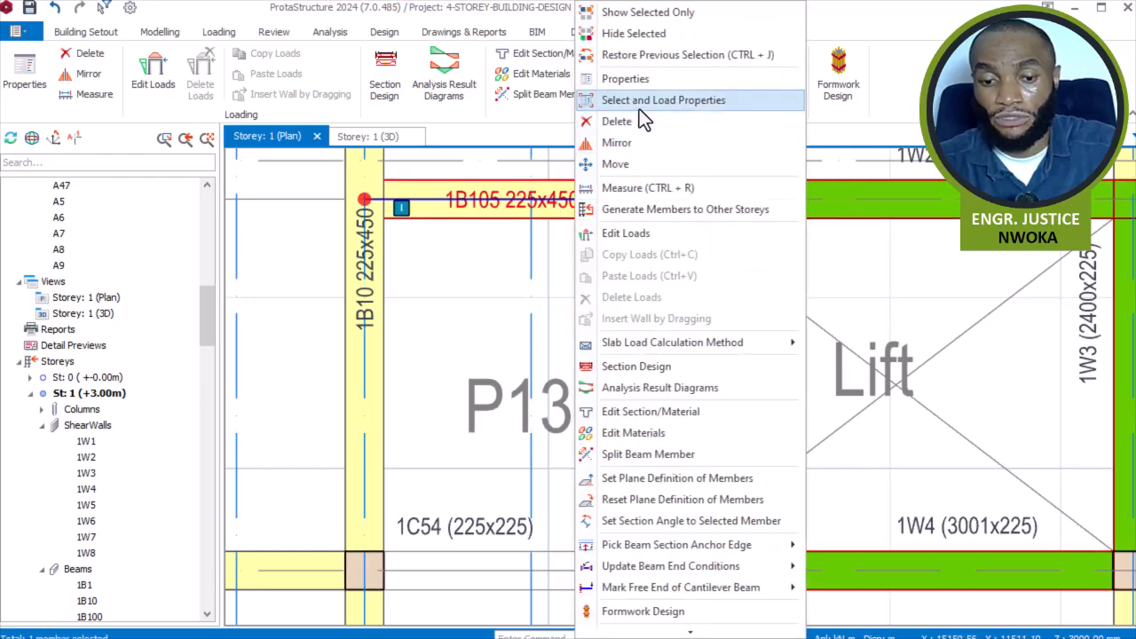
pyautogui.click(646, 81)
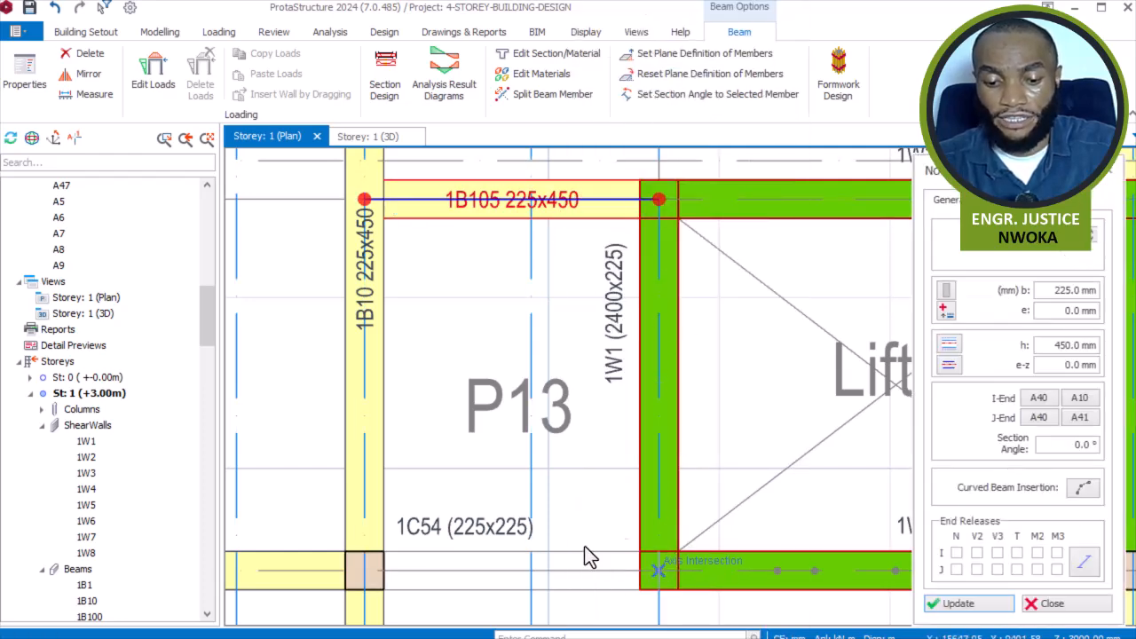
pyautogui.click(369, 576)
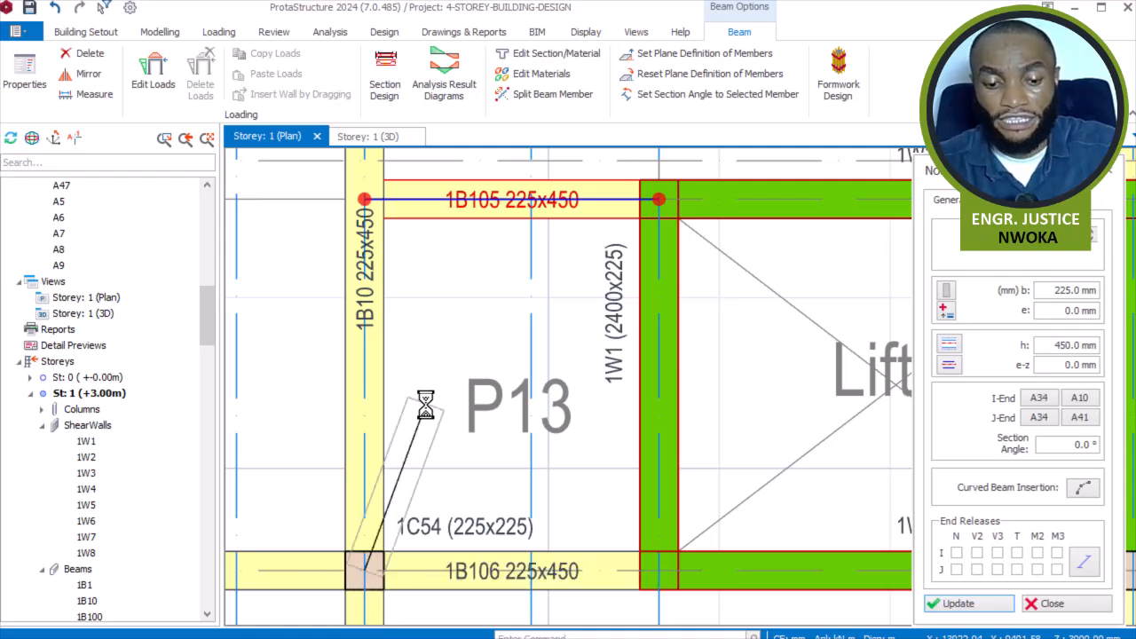
pyautogui.scroll(-1, 346, 340)
pyautogui.press('Escape')
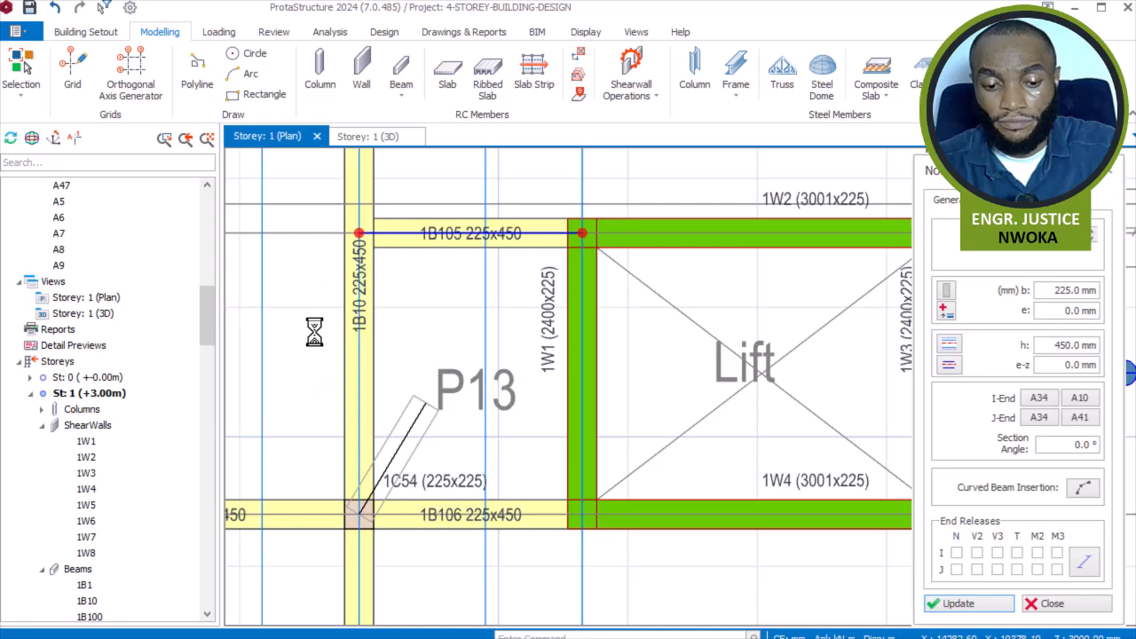
# - Draw a 225x450 mm beam along axis A40 from the second lift's 1W7/1W8 wall corner to beam 1B65
pyautogui.scroll(-2, 326, 318)
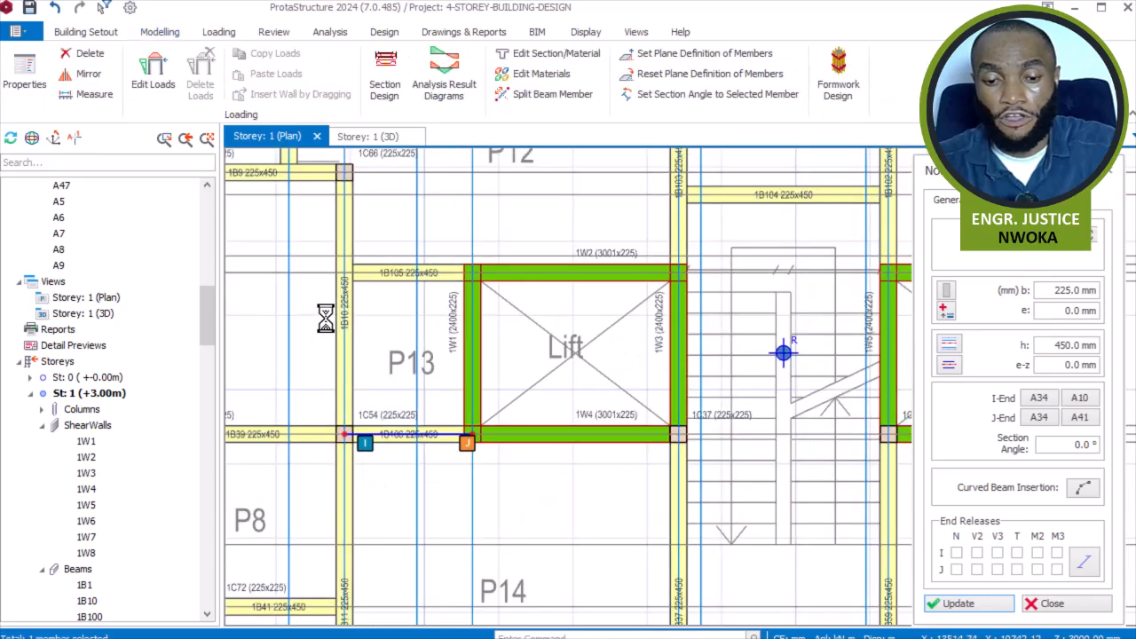
pyautogui.scroll(-1, 335, 339)
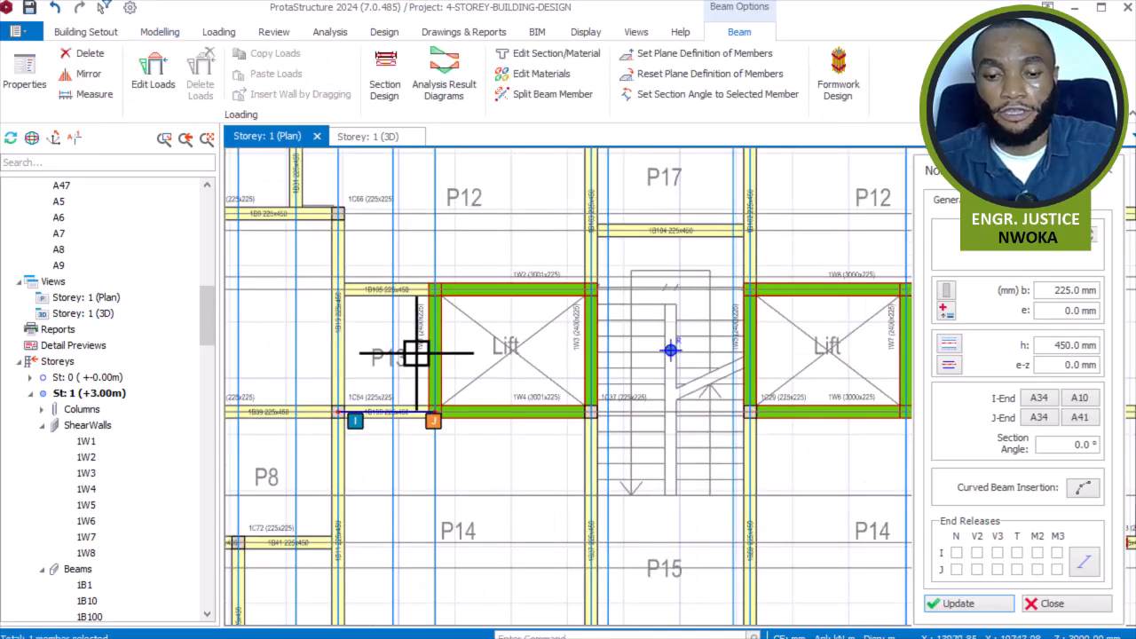
pyautogui.moveTo(760, 355); pyautogui.dragTo(460, 345, button='middle')
pyautogui.scroll(2, 622, 345)
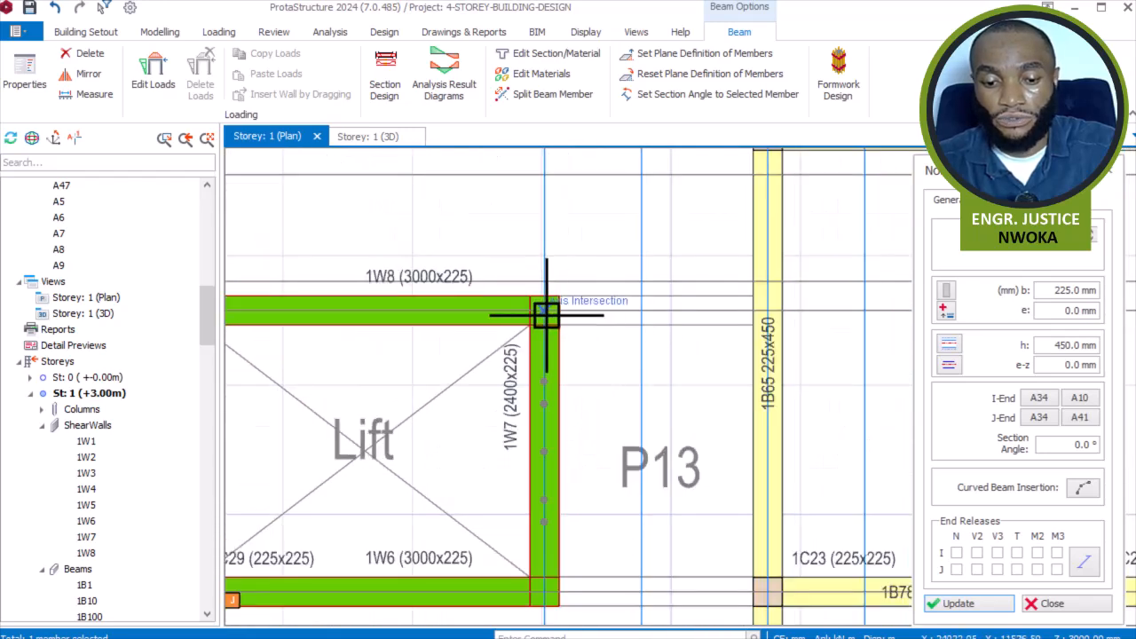
pyautogui.scroll(3, 776, 310)
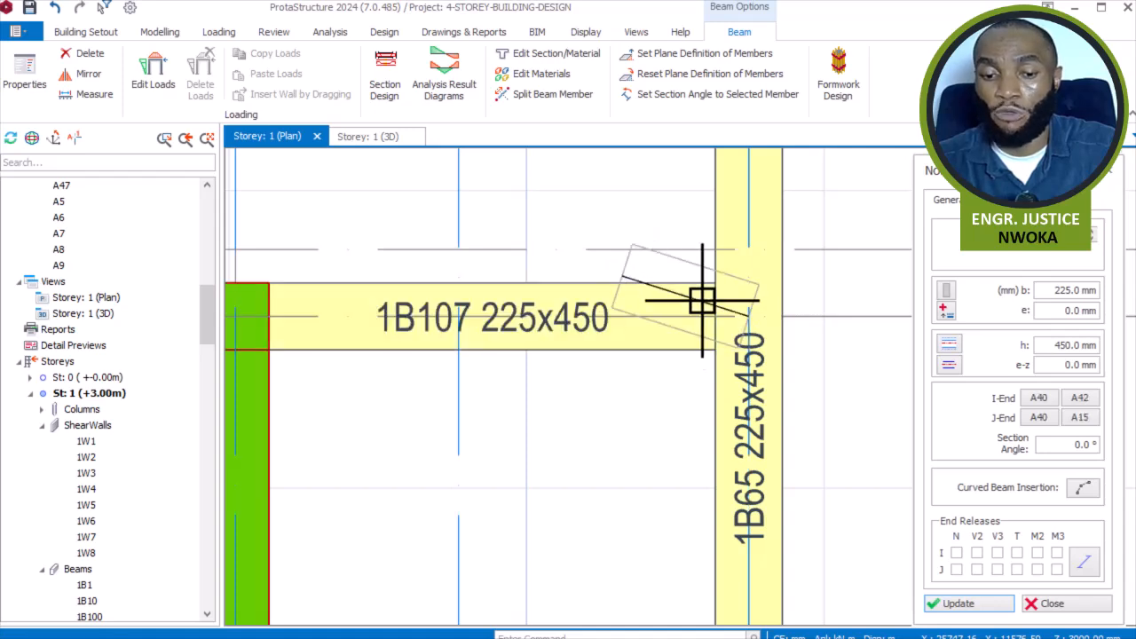
pyautogui.scroll(-1, 647, 334)
pyautogui.click(657, 255)
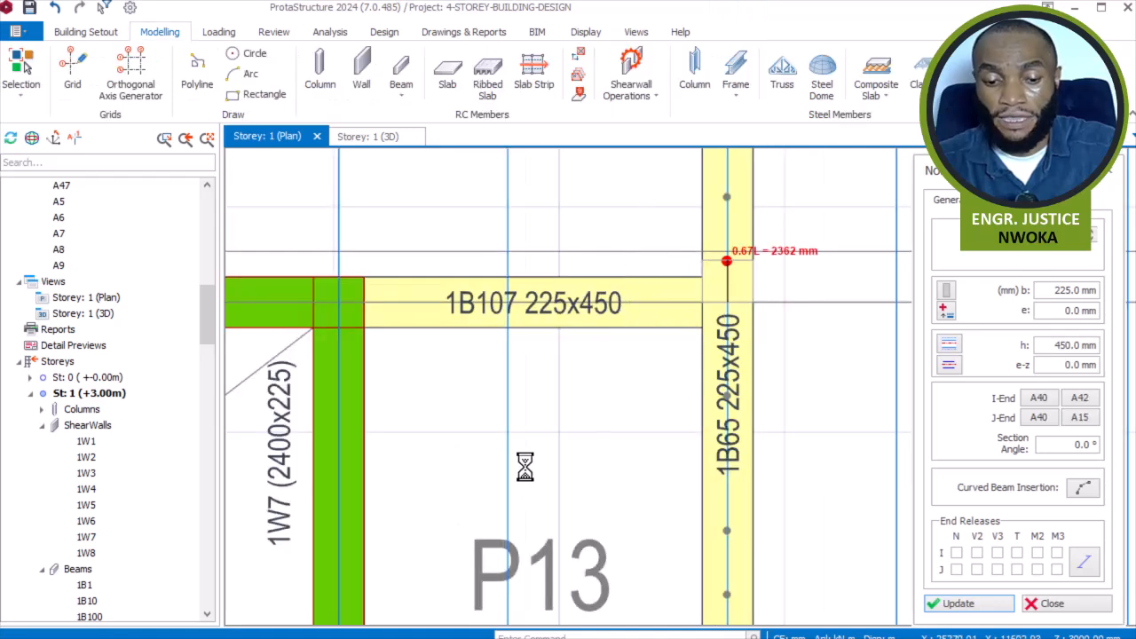
# - Draw a 225x450 mm beam along axis A34 from the second lift's 1W6/1W7 wall corner to column 1C23
pyautogui.scroll(-1, 519, 463)
pyautogui.moveTo(513, 470); pyautogui.dragTo(540, 300, button='middle')
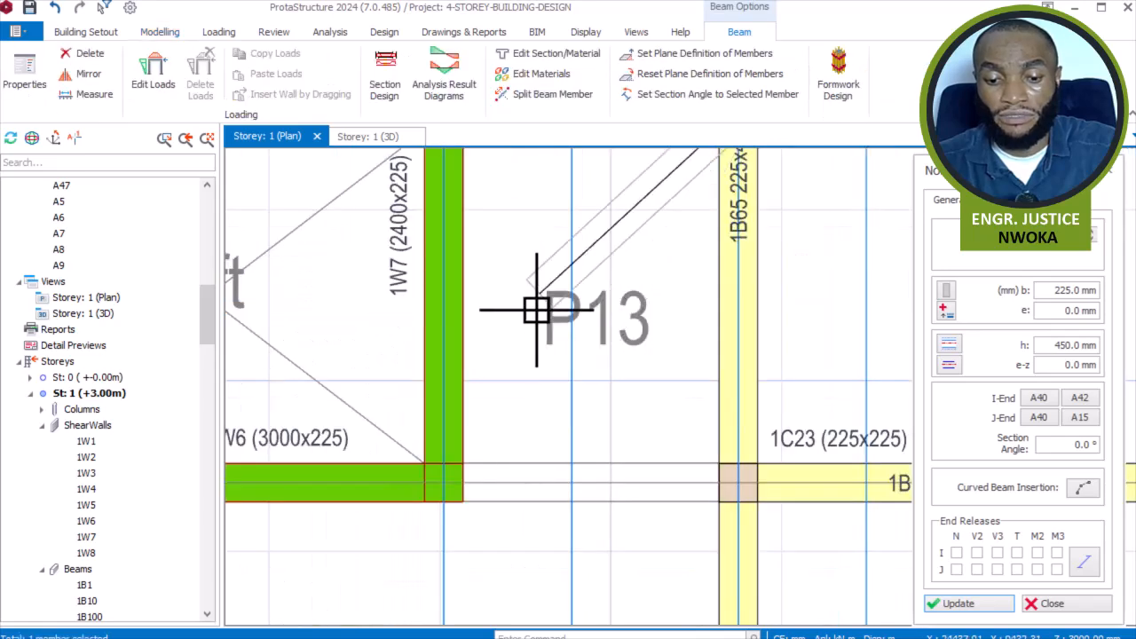
pyautogui.click(446, 484)
pyautogui.click(737, 482)
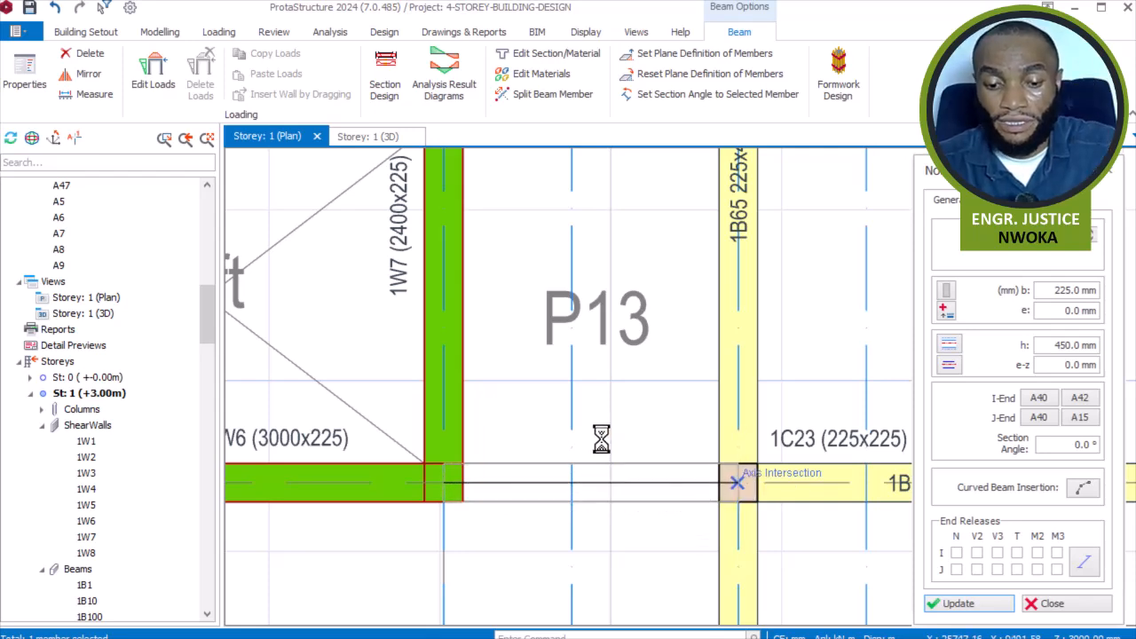
pyautogui.scroll(-1, 609, 435)
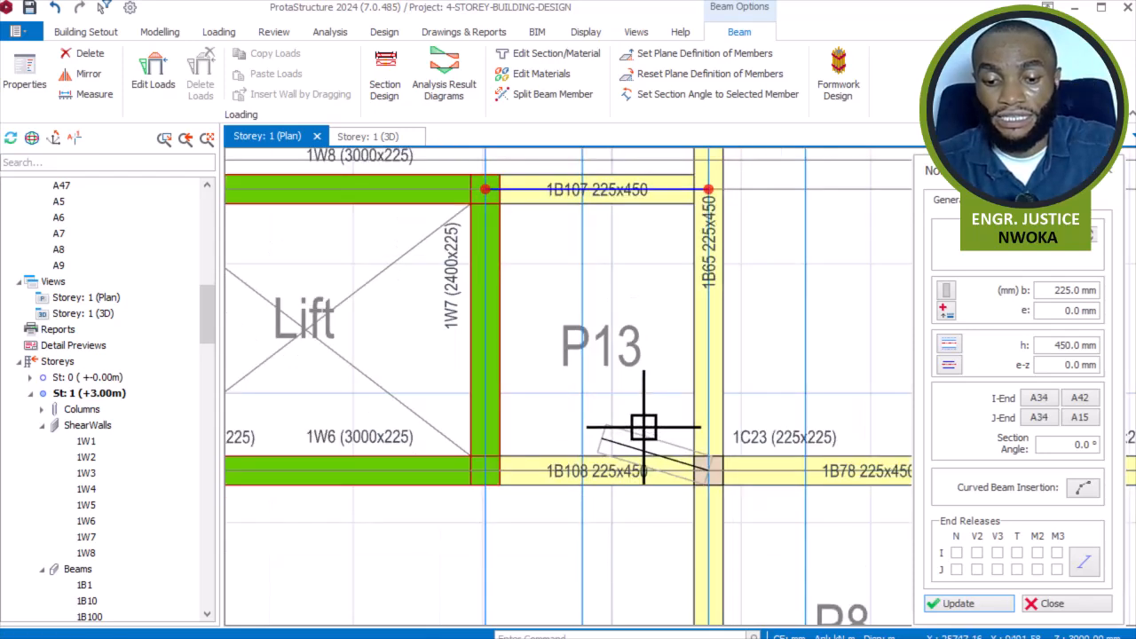
pyautogui.press('Escape')
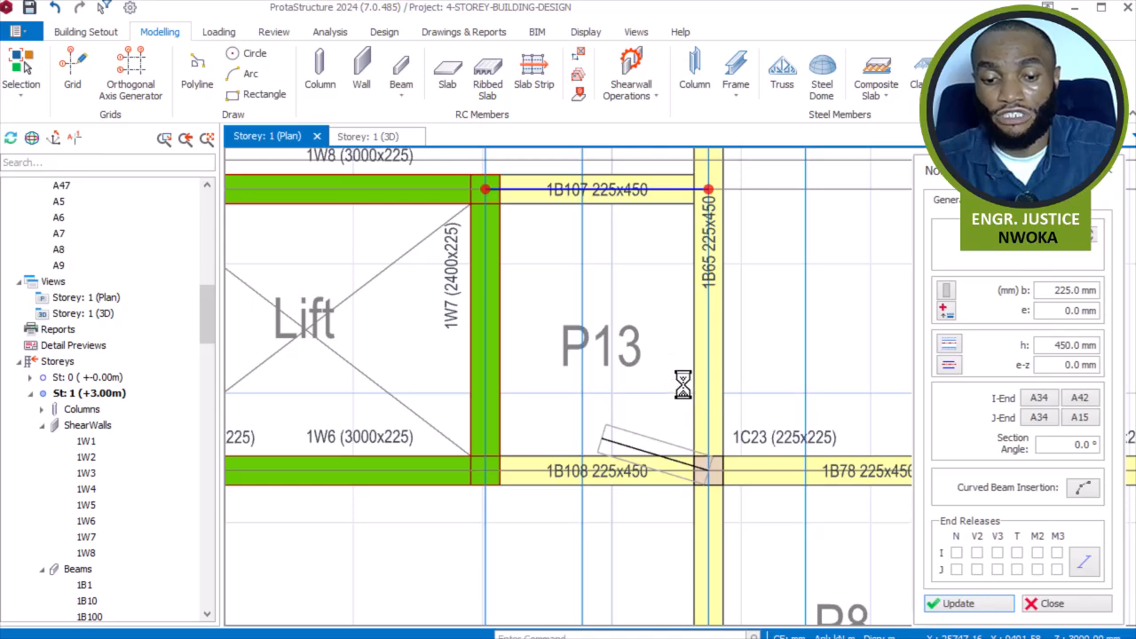
# - Inspect the storey 1 plan across all panels to check the beam layout for missing members
pyautogui.scroll(-1, 696, 377)
pyautogui.scroll(-1, 718, 360)
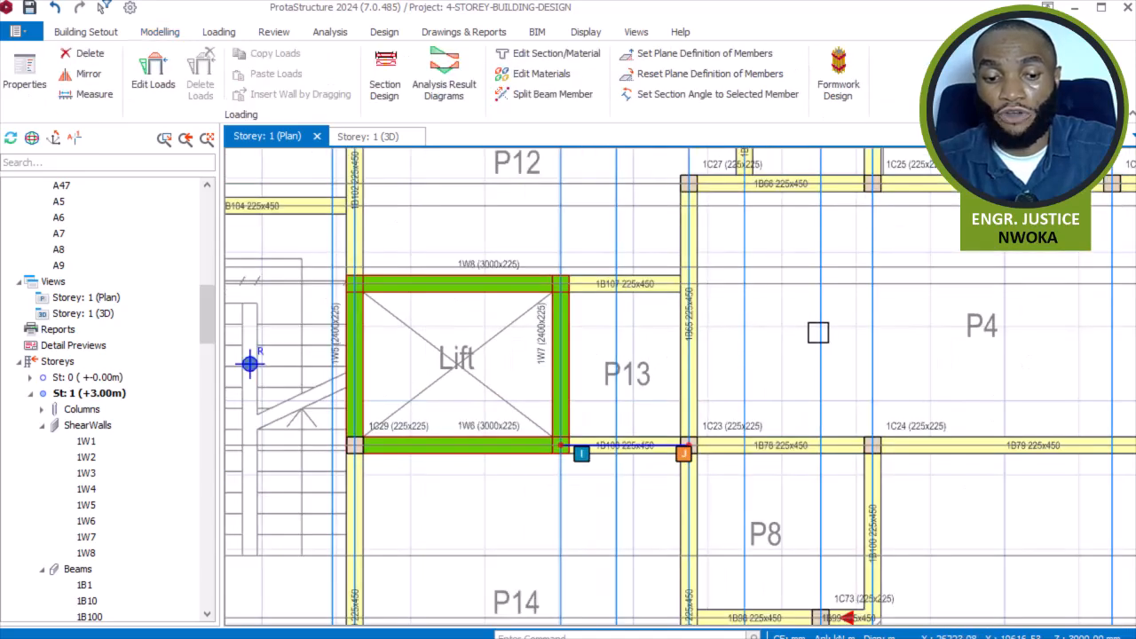
pyautogui.scroll(-1, 683, 392)
pyautogui.moveTo(535, 488); pyautogui.dragTo(645, 325, button='middle')
pyautogui.scroll(-2, 665, 365)
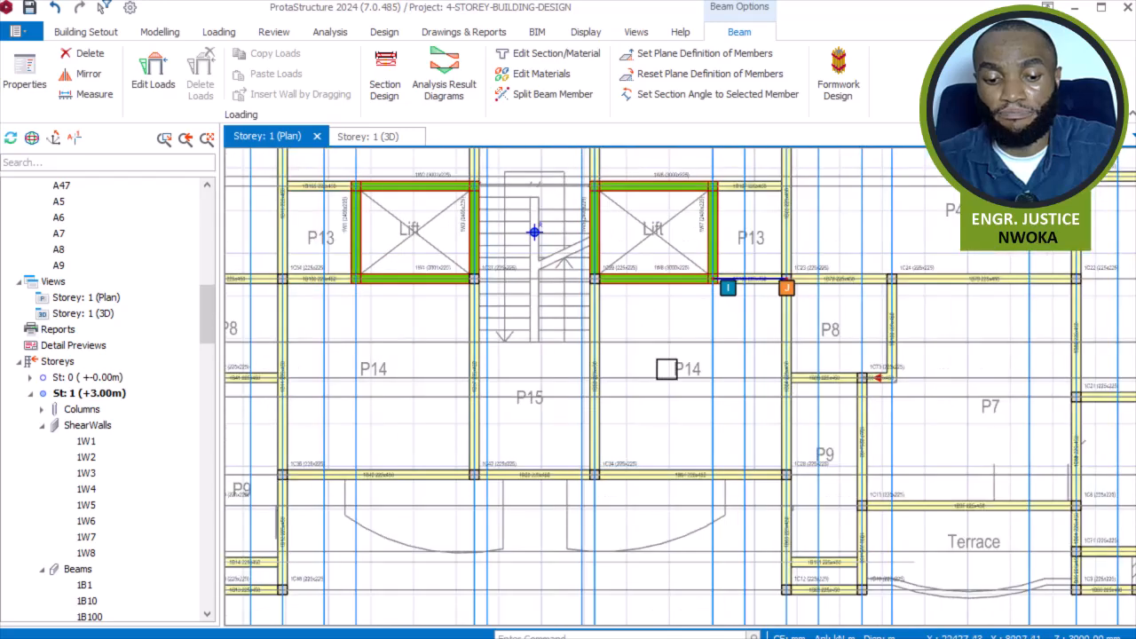
pyautogui.moveTo(645, 376)
pyautogui.mouseDown(button='middle')
pyautogui.moveTo(680, 518)
pyautogui.moveTo(672, 612)
pyautogui.mouseUp(button='middle')
pyautogui.moveTo(648, 497); pyautogui.dragTo(641, 346, button='middle')
pyautogui.scroll(-1, 641, 345)
pyautogui.moveTo(759, 383); pyautogui.dragTo(793, 298, button='middle')
pyautogui.scroll(2, 484, 417)
pyautogui.moveTo(481, 406); pyautogui.dragTo(690, 414, button='middle')
pyautogui.moveTo(607, 386)
pyautogui.mouseDown(button='middle')
pyautogui.moveTo(651, 381)
pyautogui.moveTo(767, 304)
pyautogui.mouseUp(button='middle')
pyautogui.moveTo(538, 311); pyautogui.dragTo(419, 509, button='middle')
pyautogui.moveTo(450, 327); pyautogui.dragTo(423, 481, button='middle')
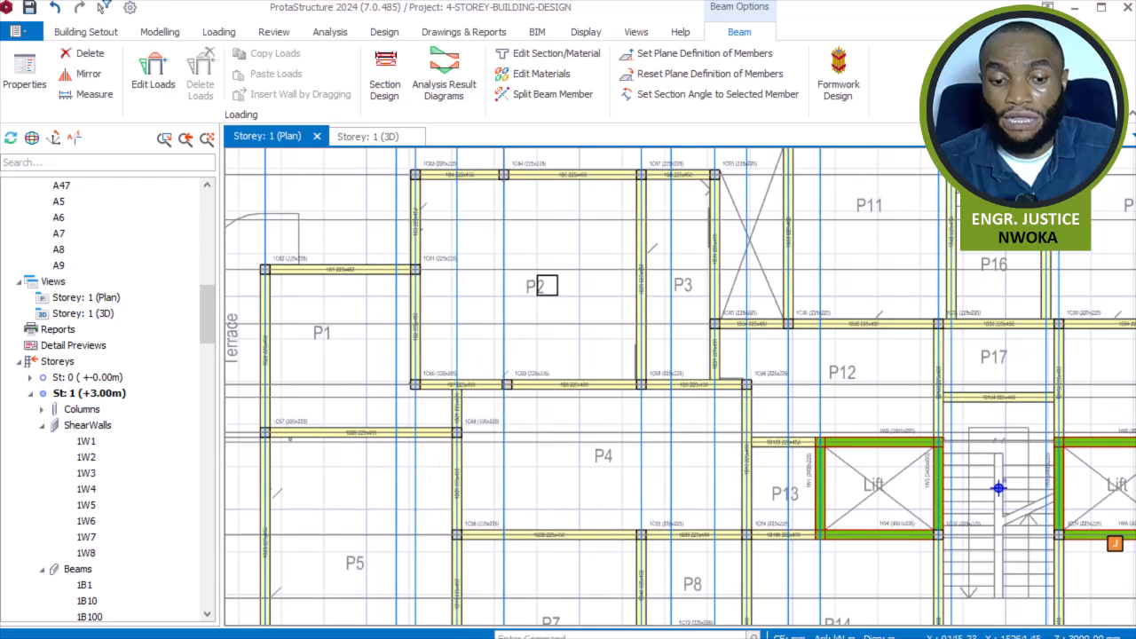
pyautogui.moveTo(547, 285); pyautogui.dragTo(459, 311, button='middle')
pyautogui.scroll(-2, 458, 311)
pyautogui.moveTo(679, 277); pyautogui.dragTo(446, 325, button='middle')
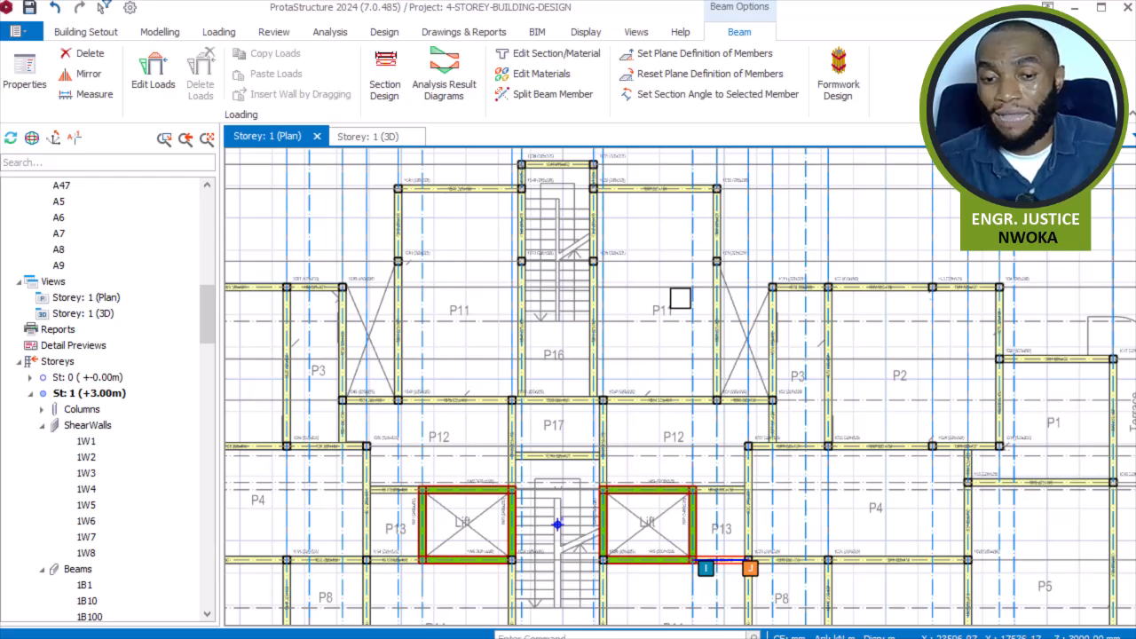
pyautogui.moveTo(741, 390); pyautogui.dragTo(672, 299, button='middle')
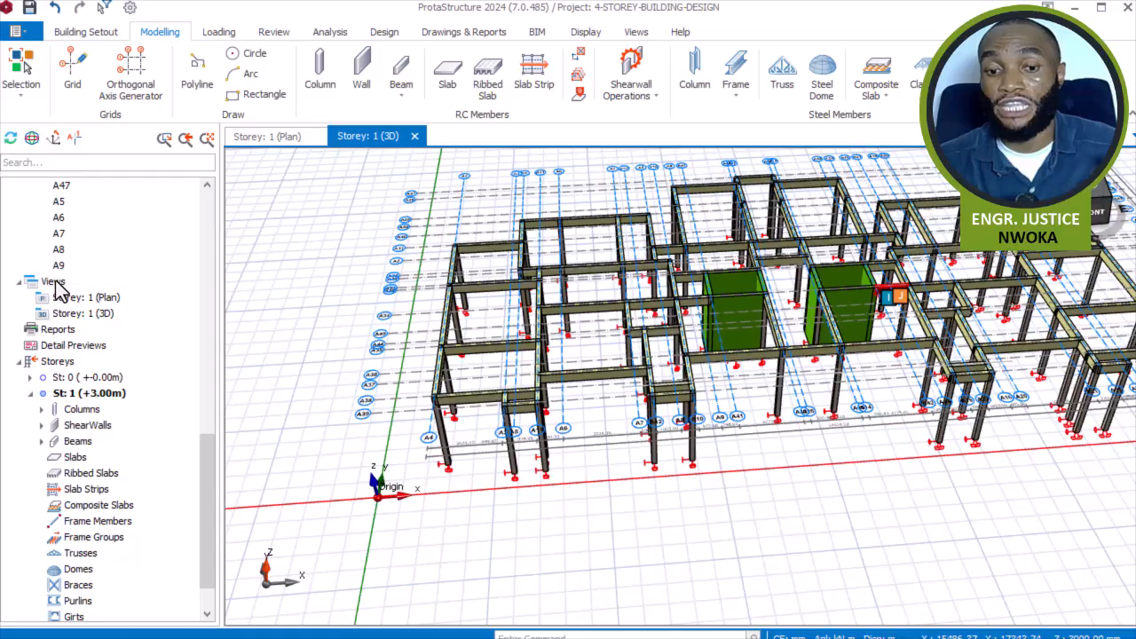
# - Orbit the 3D view of the frame and make St: 0 (+-0.00m) the active storey
pyautogui.moveTo(594, 363); pyautogui.dragTo(519, 325, button='middle')
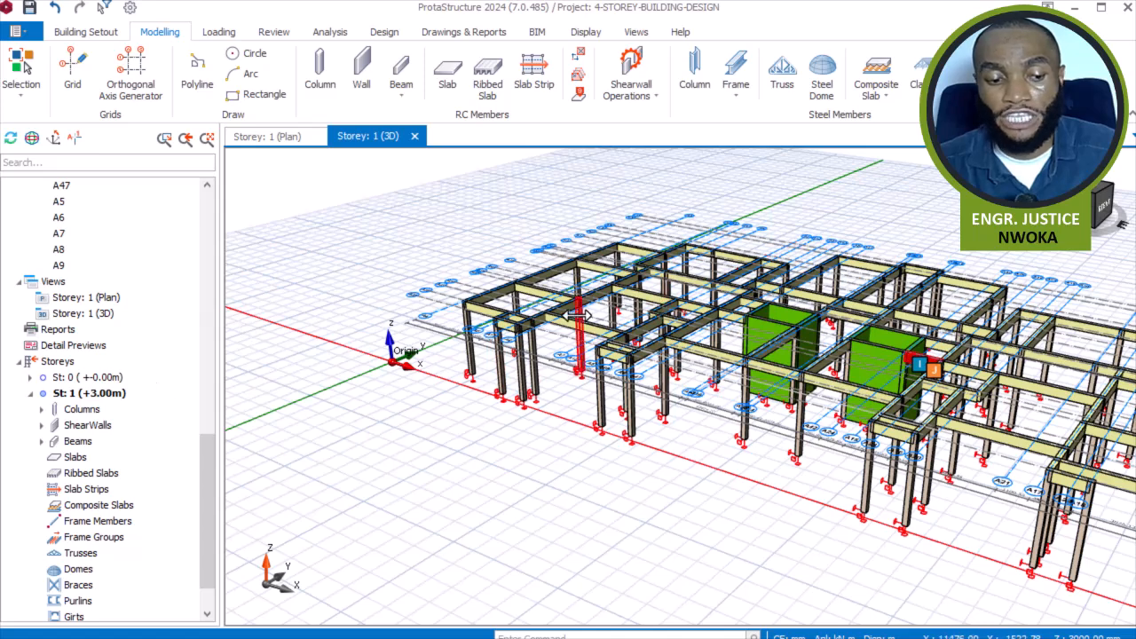
pyautogui.doubleClick(102, 377)
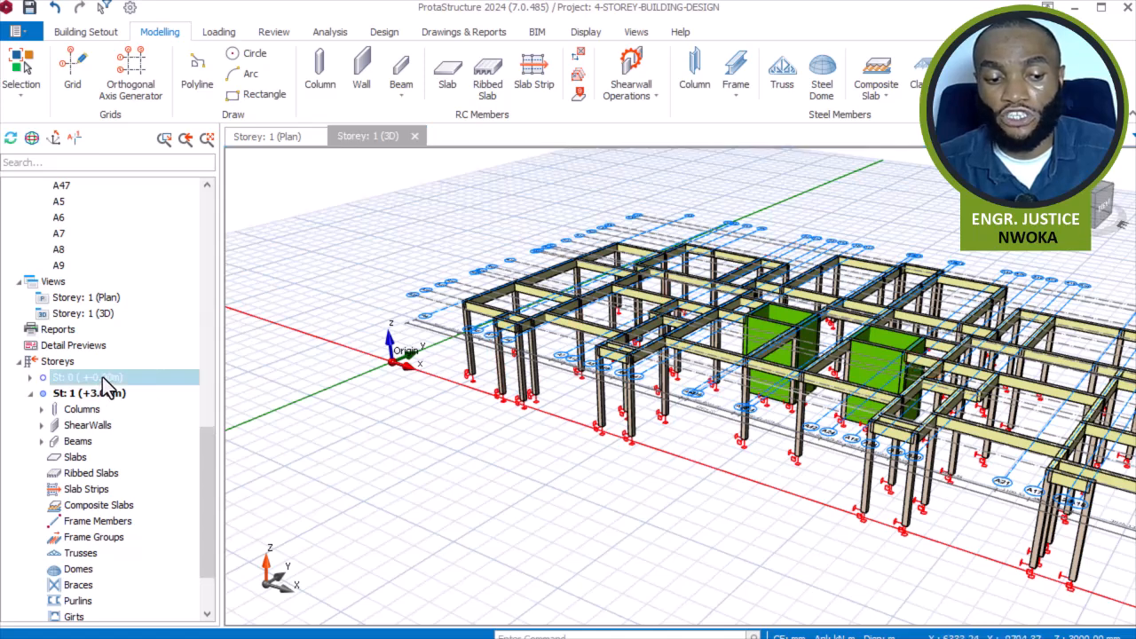
# - Examine the two lift shear wall cores at St: 0 in 3D, selecting a front wall of each
pyautogui.moveTo(661, 391)
pyautogui.mouseDown(button='middle')
pyautogui.moveTo(680, 368)
pyautogui.moveTo(758, 375)
pyautogui.moveTo(879, 330)
pyautogui.moveTo(722, 431)
pyautogui.moveTo(869, 324)
pyautogui.moveTo(776, 325)
pyautogui.moveTo(825, 373)
pyautogui.moveTo(844, 349)
pyautogui.mouseUp(button='middle')
pyautogui.scroll(-2, 787, 322)
pyautogui.scroll(4, 741, 383)
pyautogui.scroll(3, 824, 326)
pyautogui.moveTo(511, 297)
pyautogui.mouseDown(button='middle')
pyautogui.moveTo(593, 391)
pyautogui.moveTo(623, 475)
pyautogui.mouseUp(button='middle')
pyautogui.scroll(2, 618, 438)
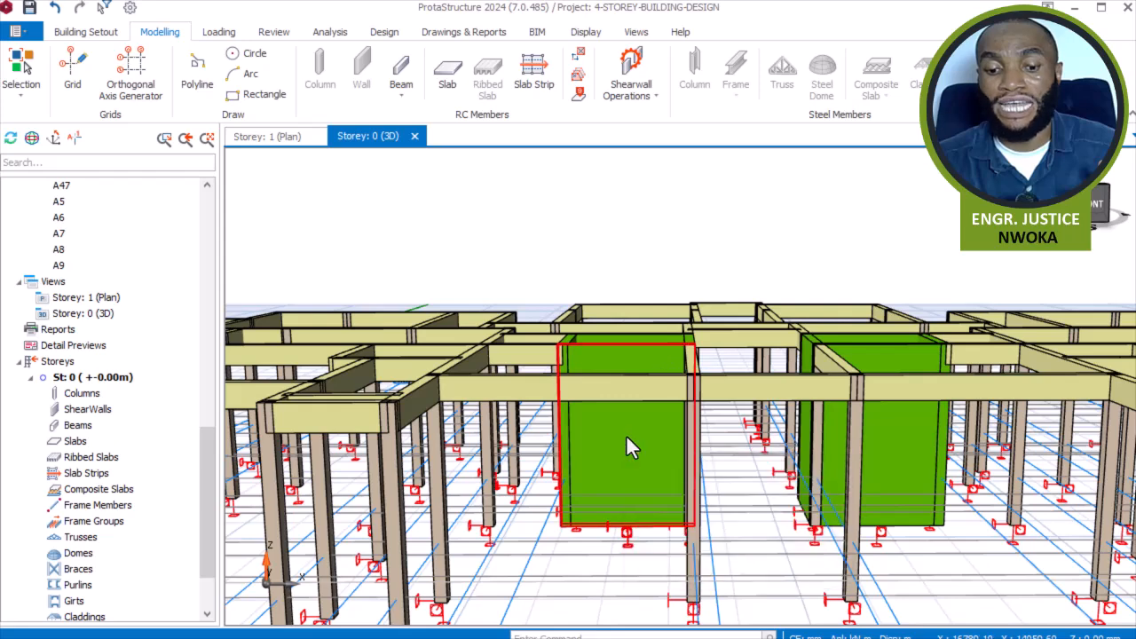
pyautogui.click(627, 439)
pyautogui.click(884, 436)
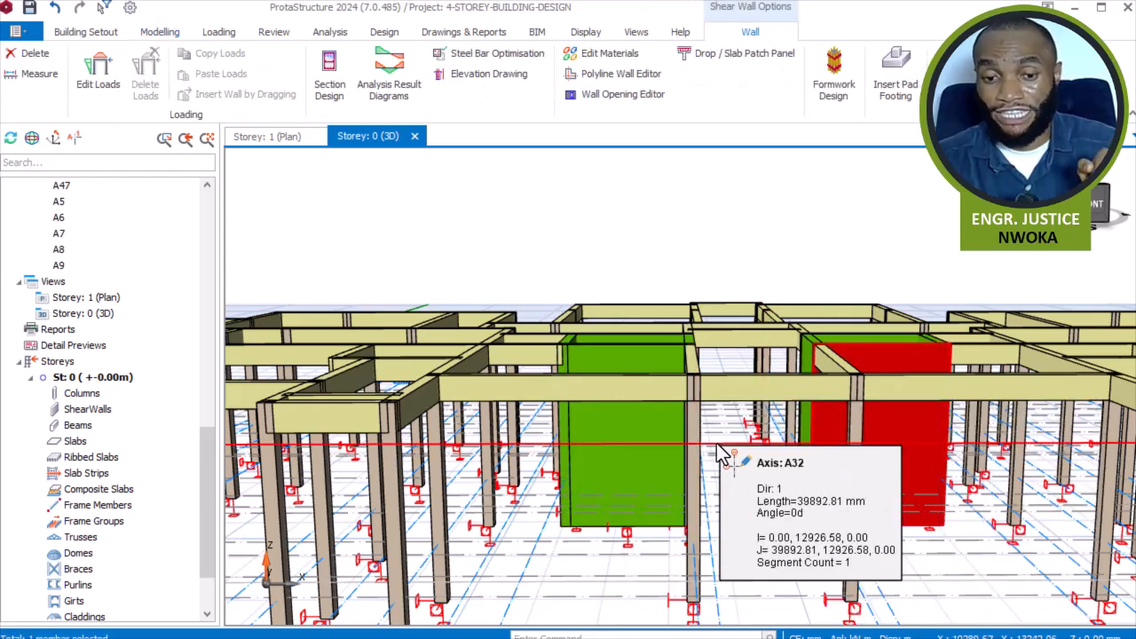
pyautogui.moveTo(654, 426)
pyautogui.mouseDown(button='middle')
pyautogui.moveTo(647, 418)
pyautogui.moveTo(718, 439)
pyautogui.moveTo(647, 457)
pyautogui.mouseUp(button='middle')
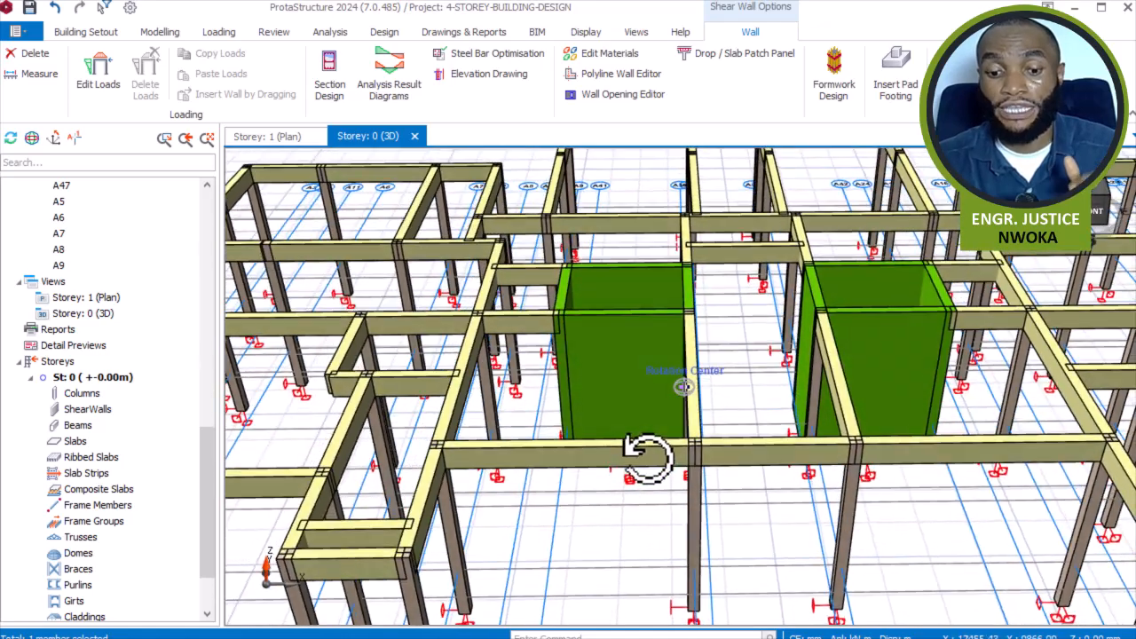
# - Make St: 1 (+3.00m) the active storey in the 3D view
pyautogui.rightClick(636, 368)
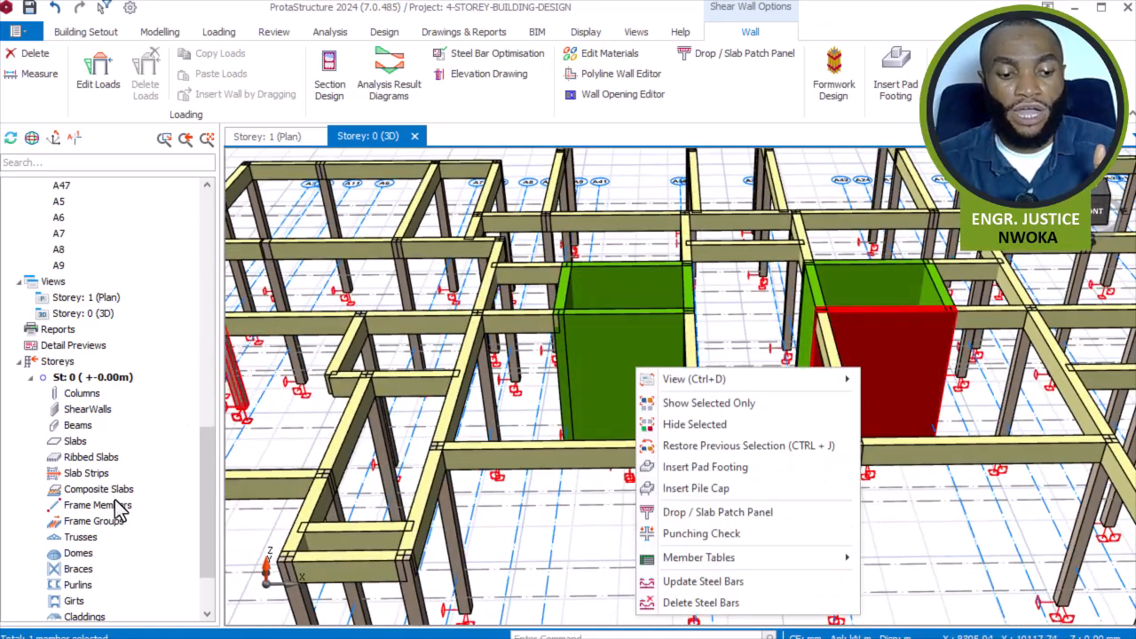
pyautogui.moveTo(213, 451); pyautogui.dragTo(210, 493)
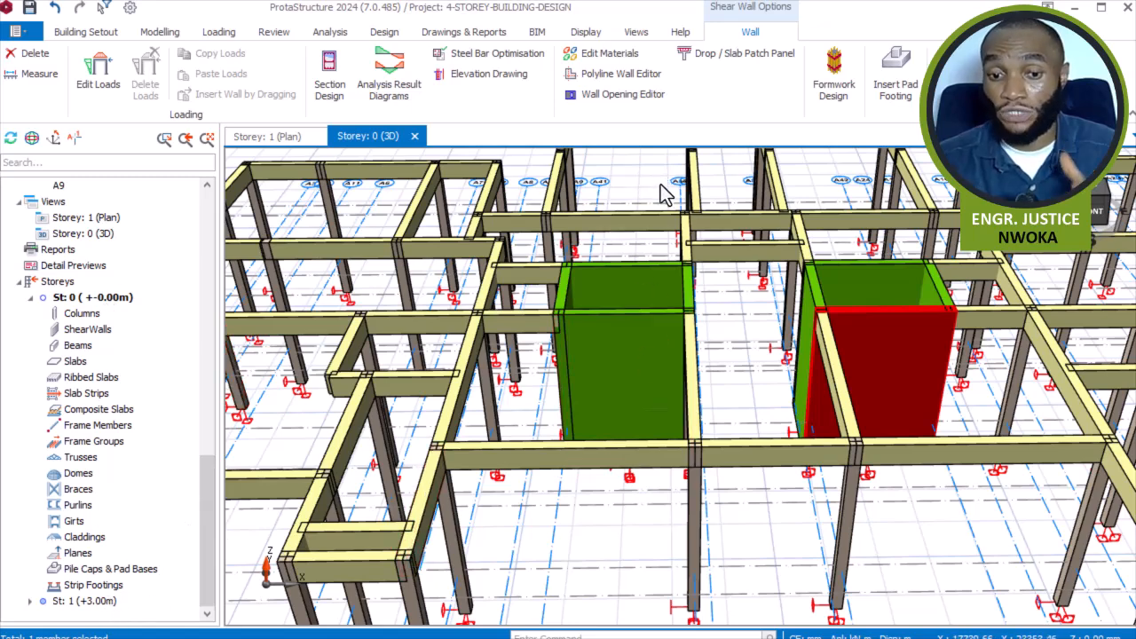
pyautogui.click(104, 601)
pyautogui.doubleClick(101, 601)
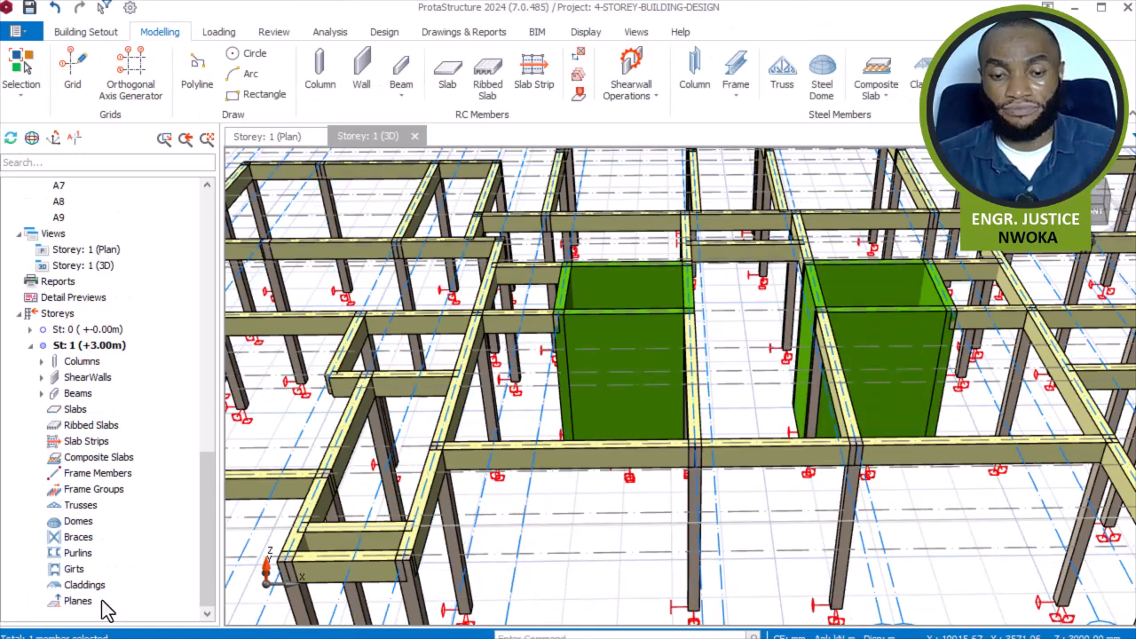
# - Open the wall opening editor for the first lift's front wall 1W4 and add an opening
pyautogui.click(629, 323)
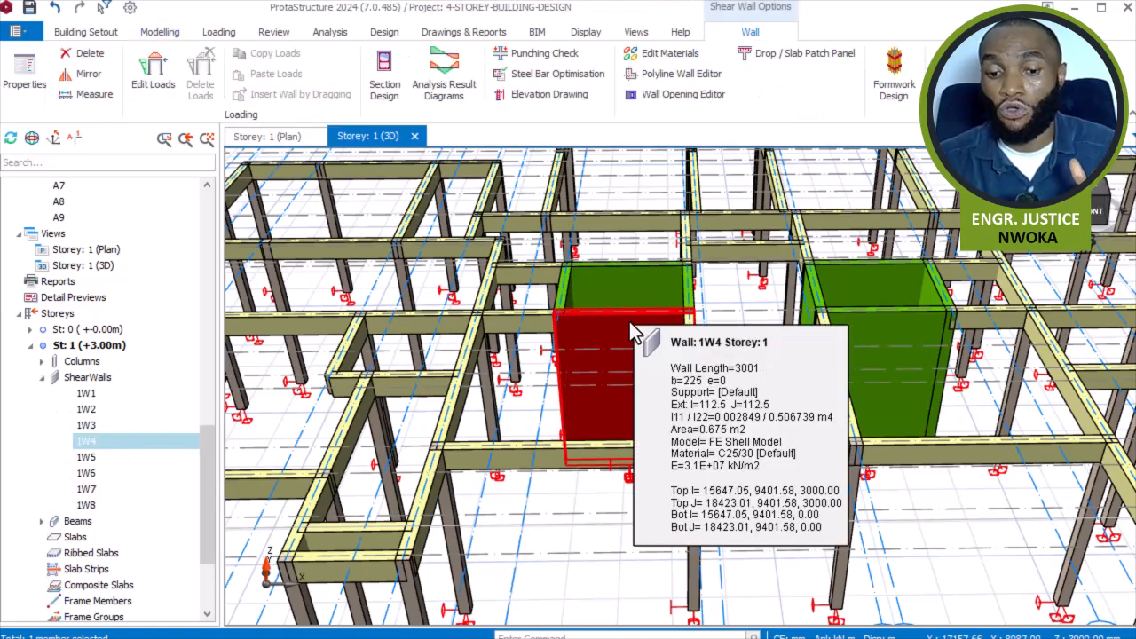
pyautogui.rightClick(620, 331)
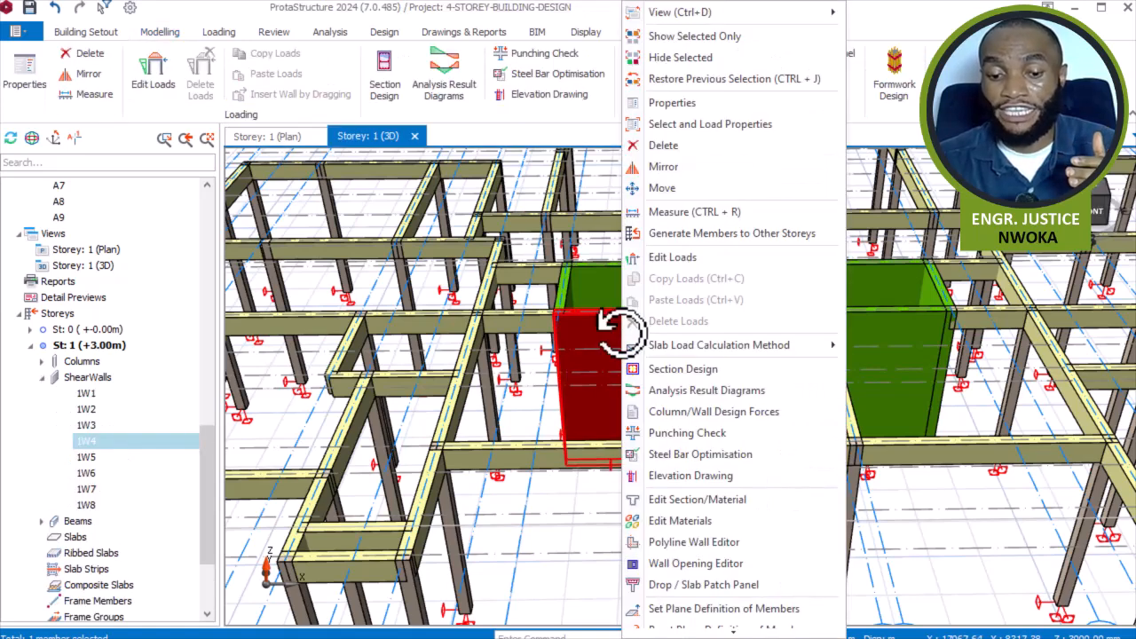
pyautogui.click(690, 564)
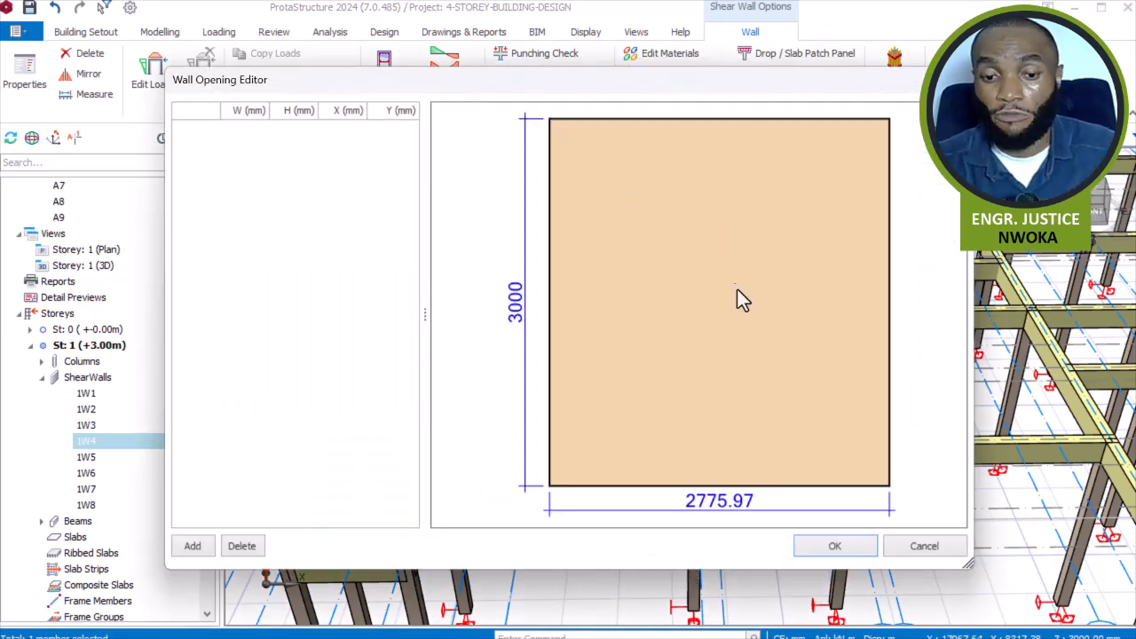
pyautogui.click(194, 546)
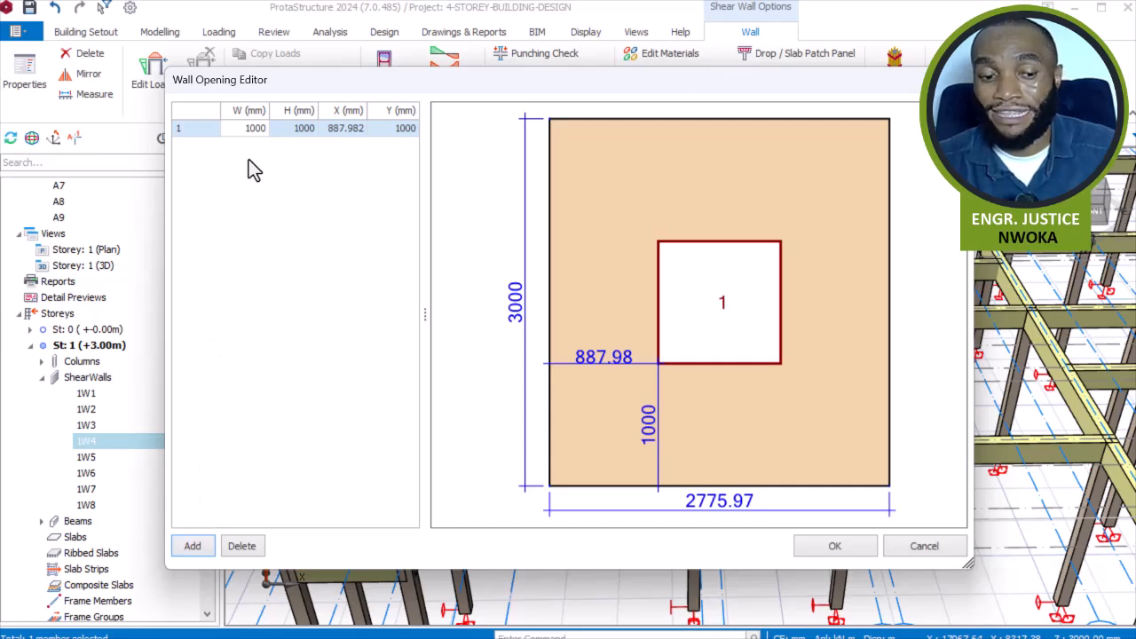
# - Set the 1W4 opening's width to 1200 mm and its height to 2100 mm
pyautogui.click(244, 130)
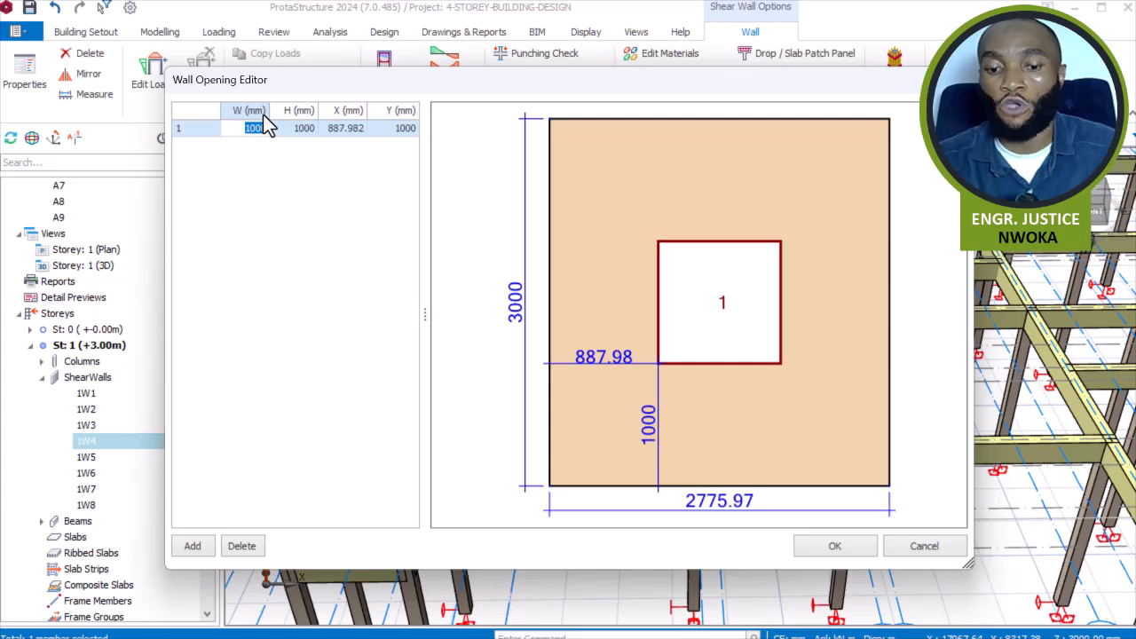
pyautogui.write('1200')
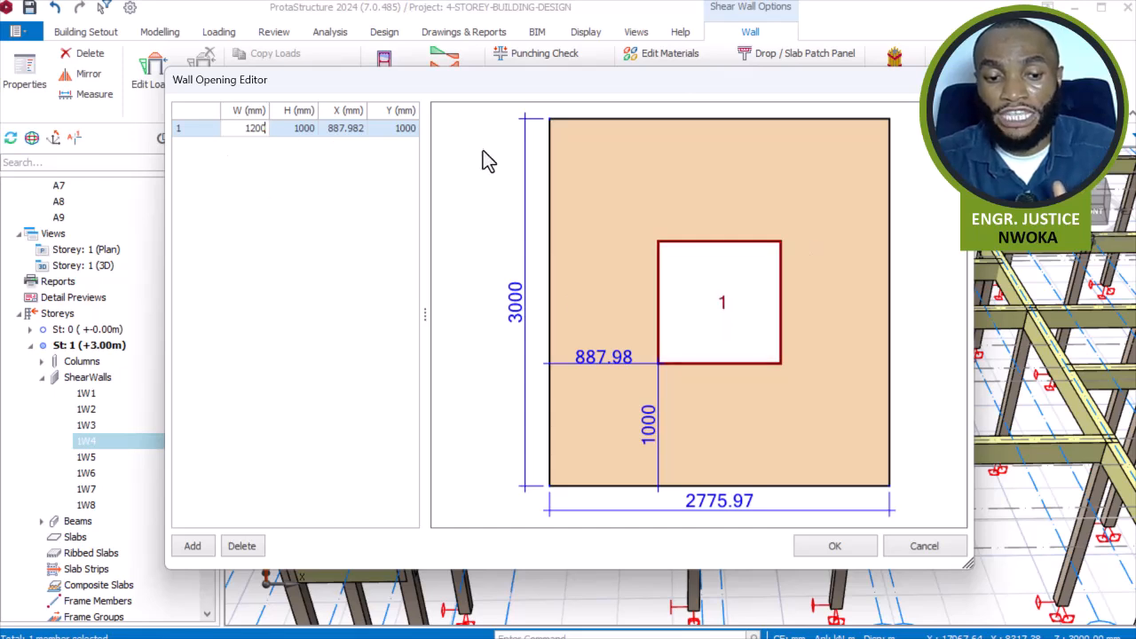
pyautogui.click(313, 129)
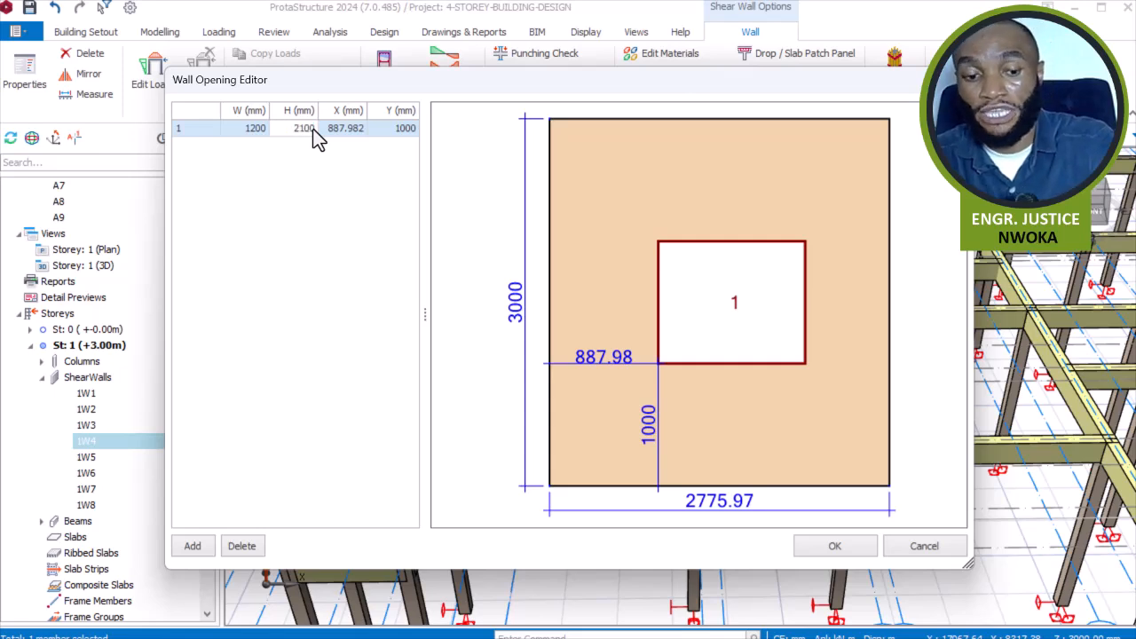
pyautogui.click(340, 132)
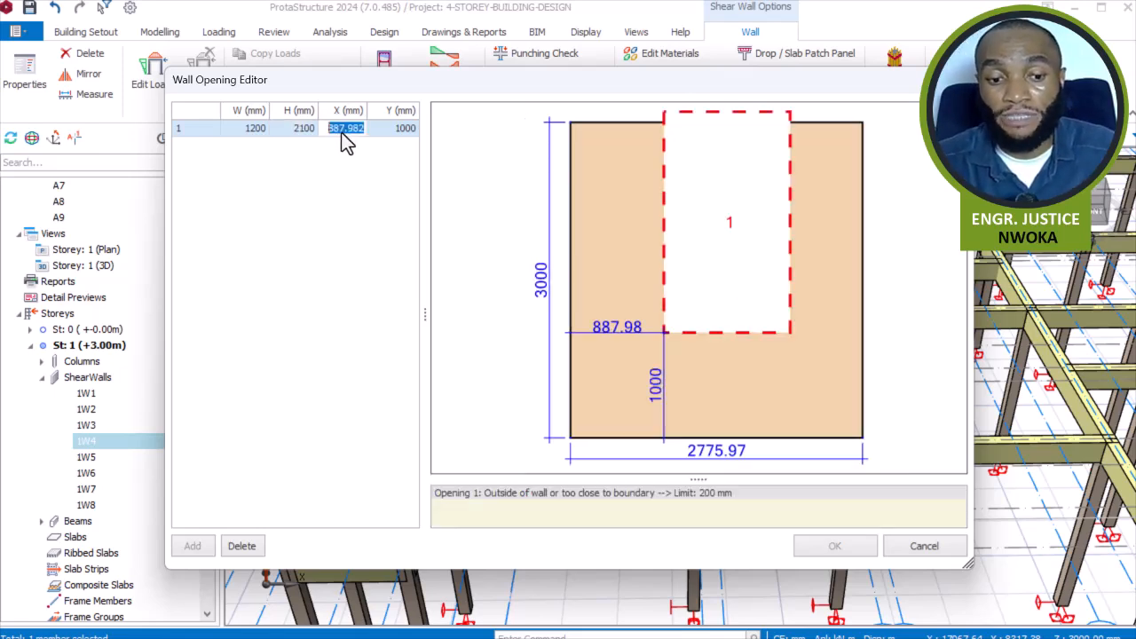
# - Set the 1W4 opening's Y offset to 0 mm
pyautogui.click(401, 129)
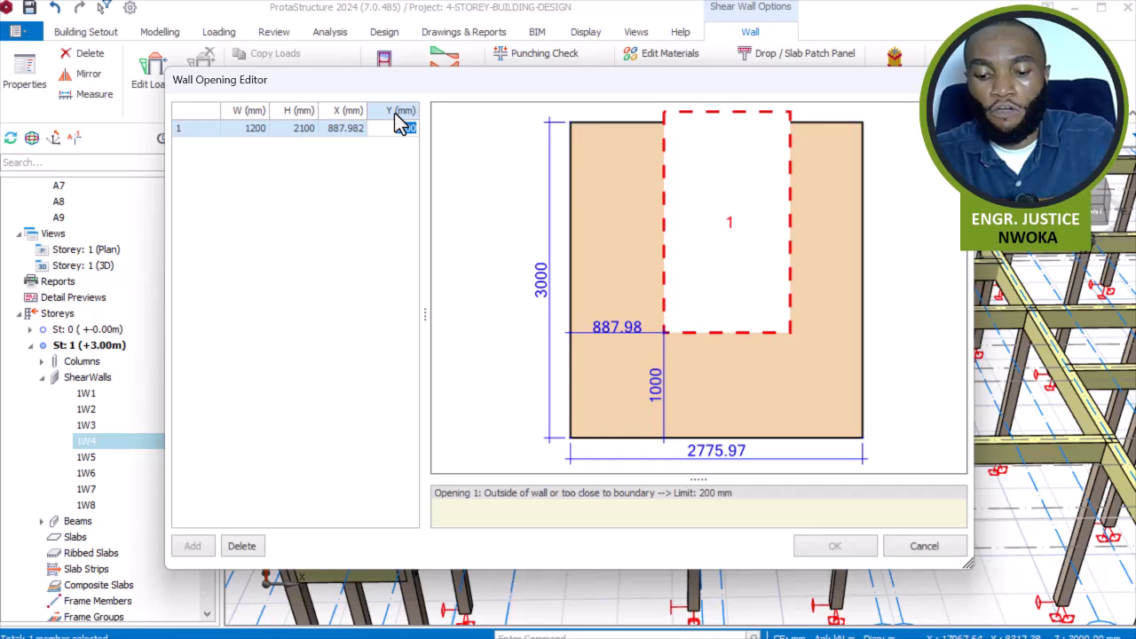
pyautogui.write('0')
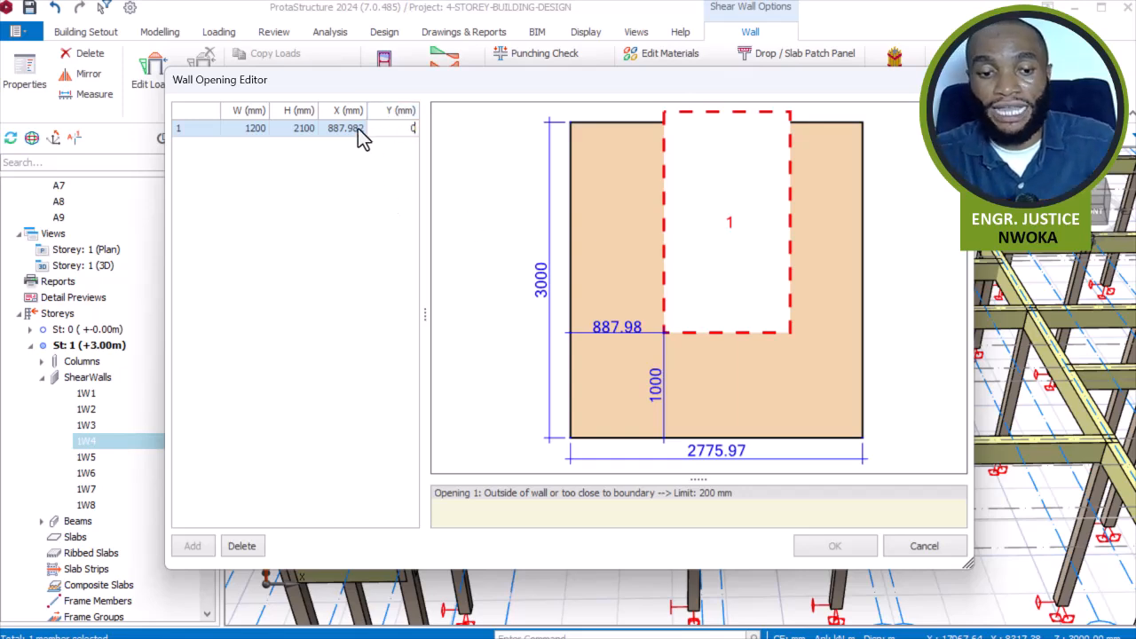
pyautogui.click(358, 131)
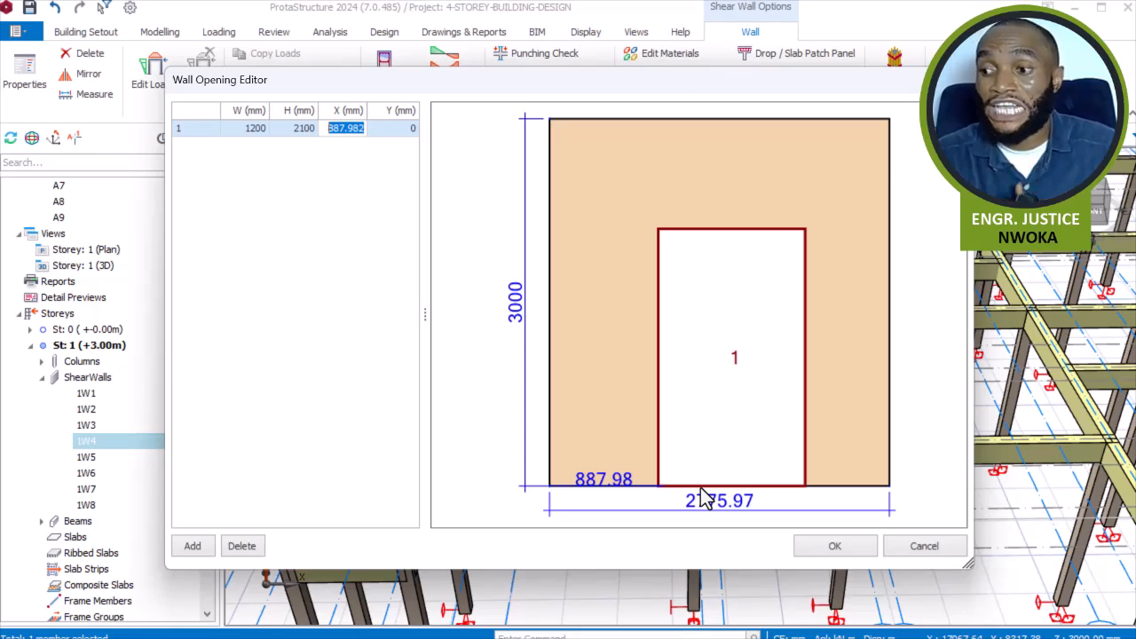
# - Set the 1W4 opening's Y offset to 25 mm and apply the opening to the wall
pyautogui.click(404, 129)
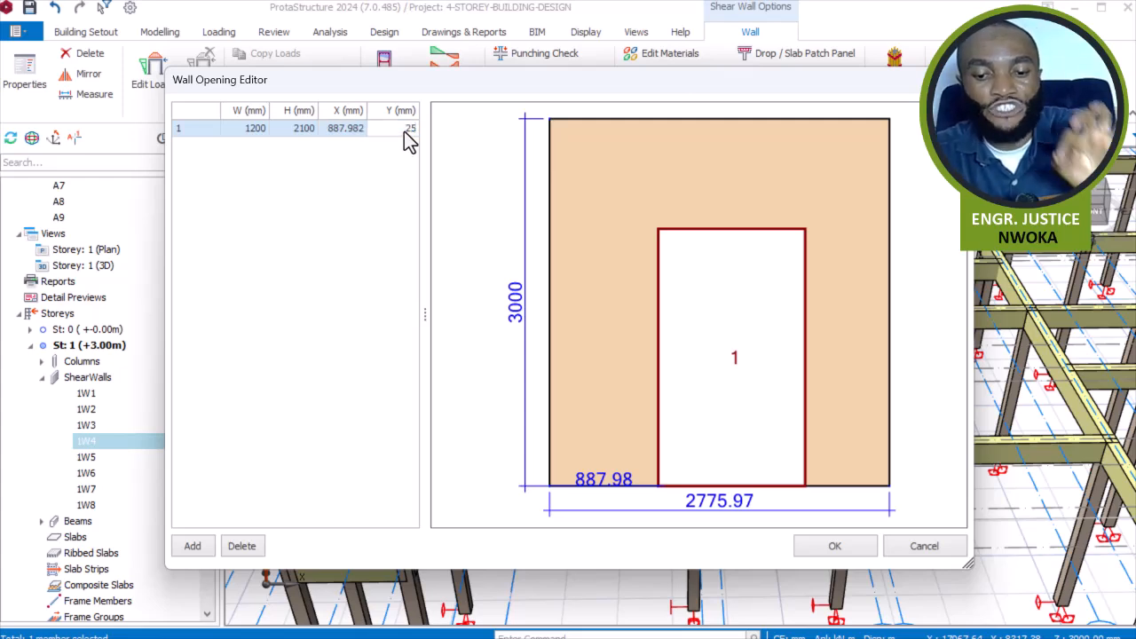
pyautogui.click(358, 128)
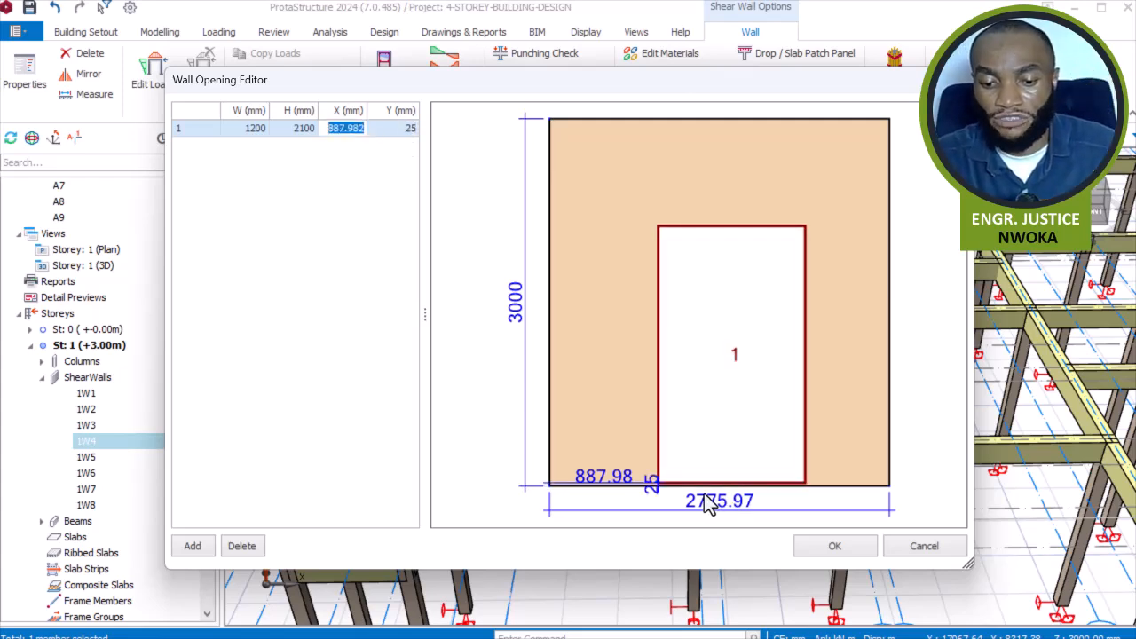
pyautogui.click(835, 546)
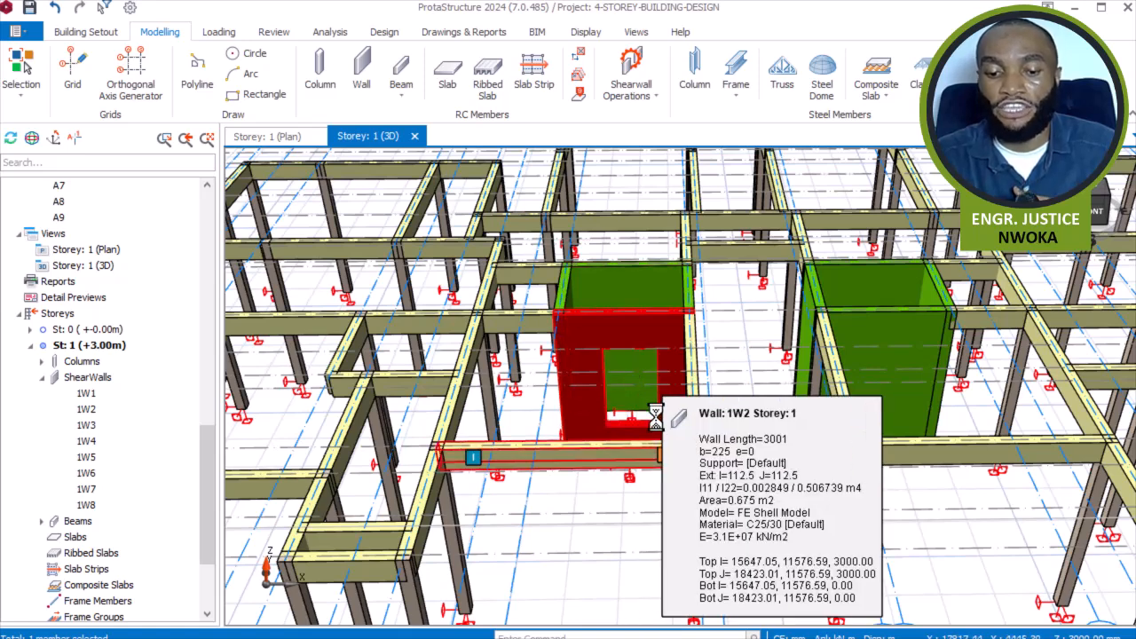
# - Examine the door opening in wall 1W4 in 3D from the front, especially its lower edge above the wall base
pyautogui.moveTo(664, 381); pyautogui.dragTo(635, 532, button='middle')
pyautogui.scroll(5, 634, 517)
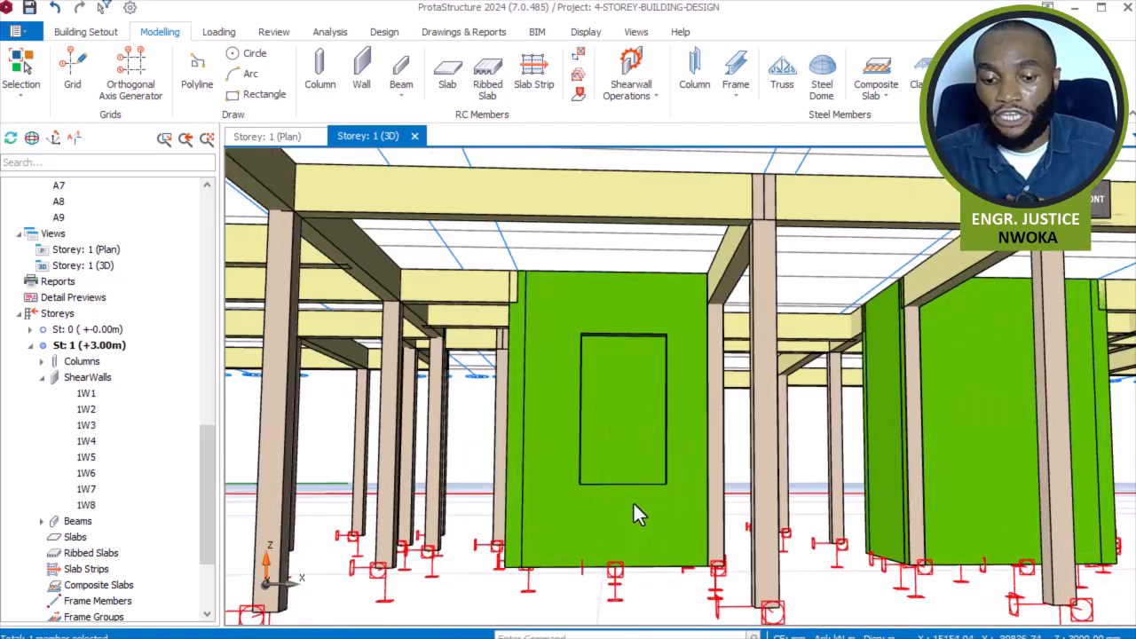
pyautogui.click(610, 517)
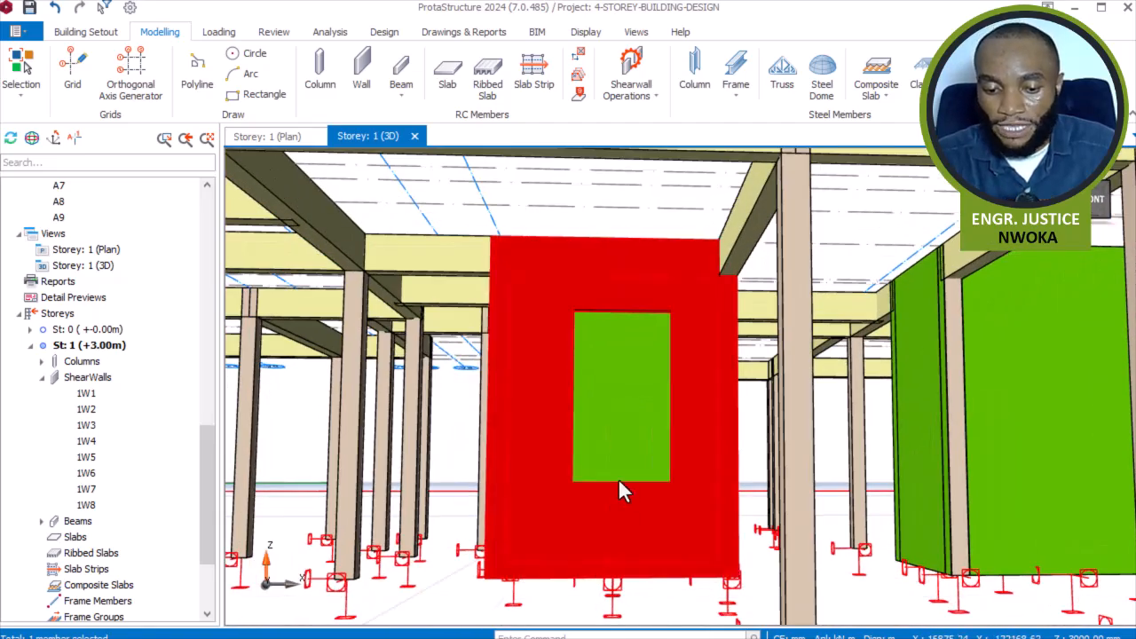
pyautogui.moveTo(623, 533)
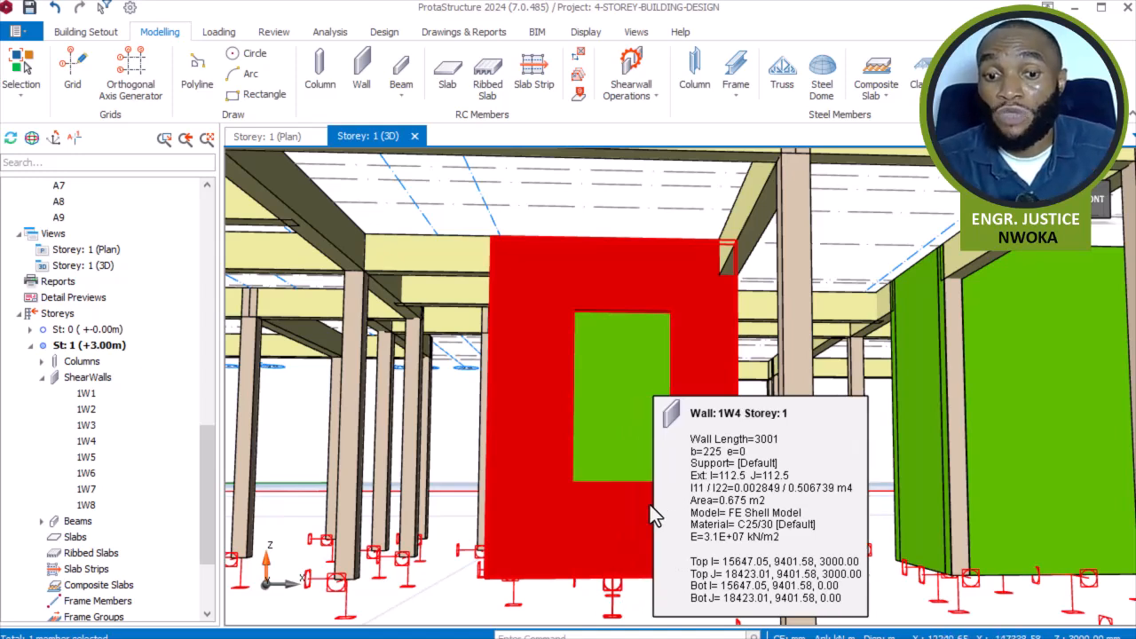
pyautogui.moveTo(631, 505)
pyautogui.mouseDown(button='middle')
pyautogui.moveTo(618, 521)
pyautogui.moveTo(621, 495)
pyautogui.mouseUp(button='middle')
pyautogui.click(626, 504)
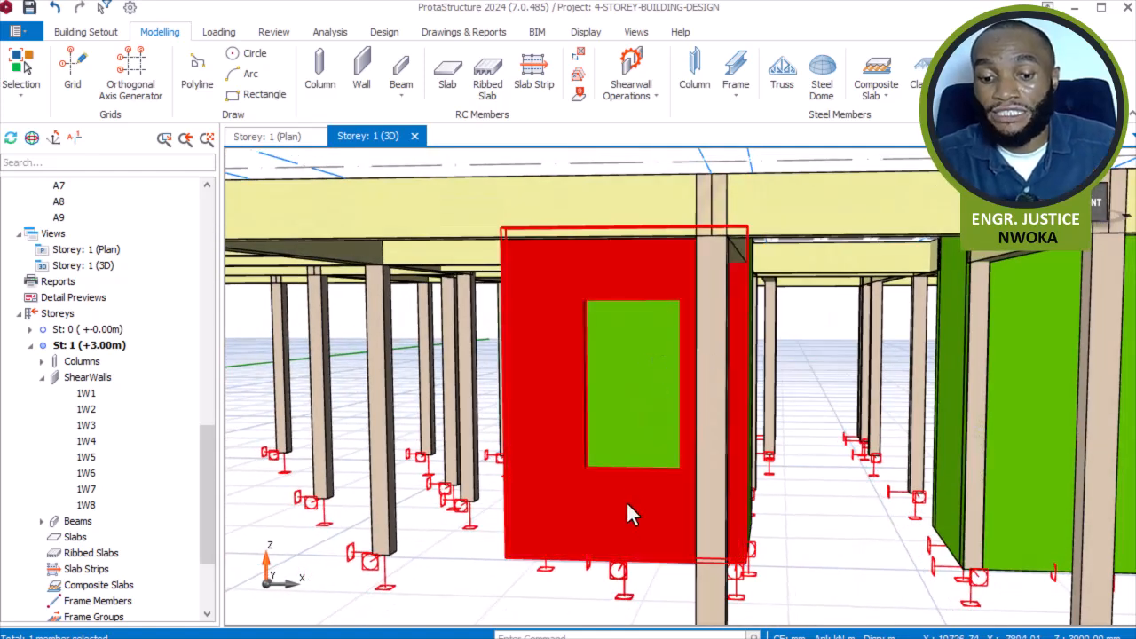
pyautogui.moveTo(626, 506)
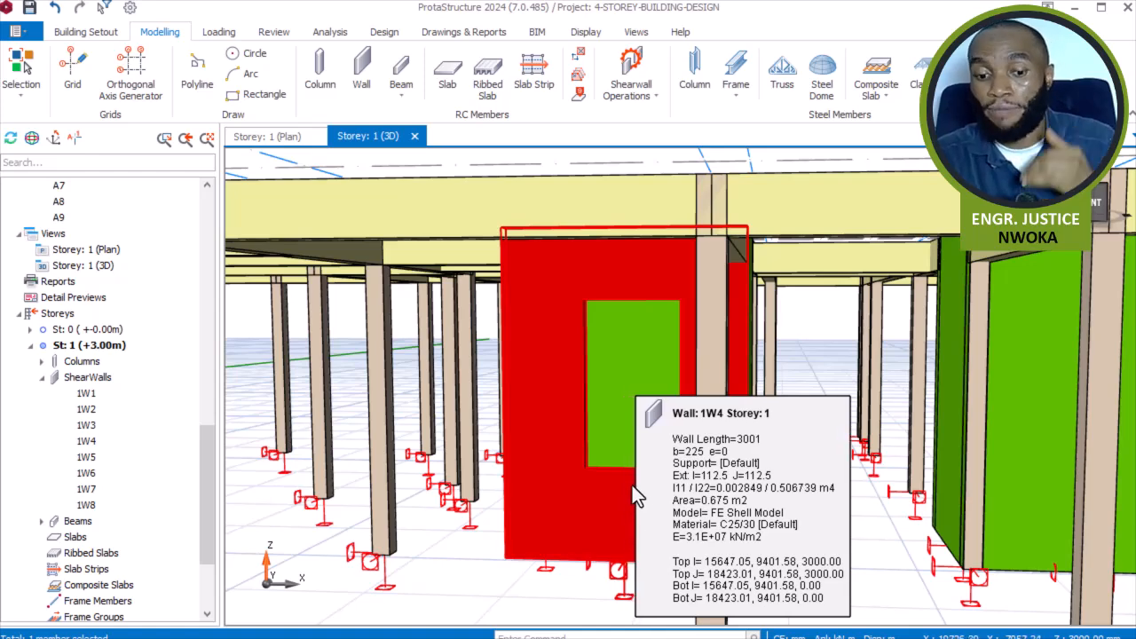
pyautogui.scroll(4, 634, 488)
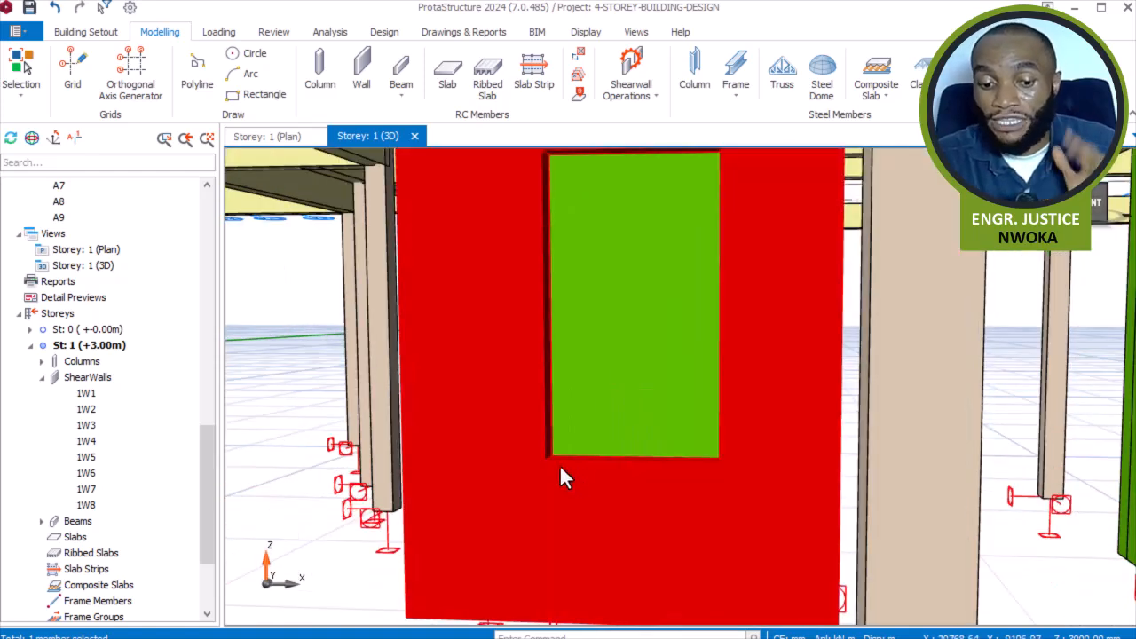
pyautogui.moveTo(561, 469)
pyautogui.scroll(2, 560, 466)
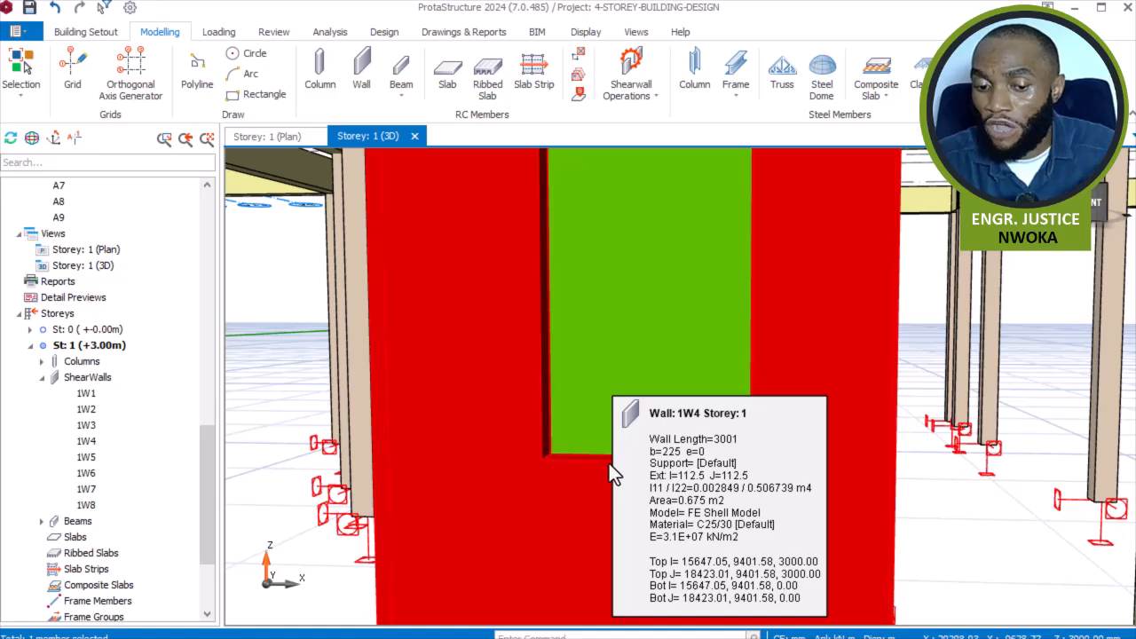
pyautogui.scroll(2, 609, 475)
pyautogui.moveTo(609, 463)
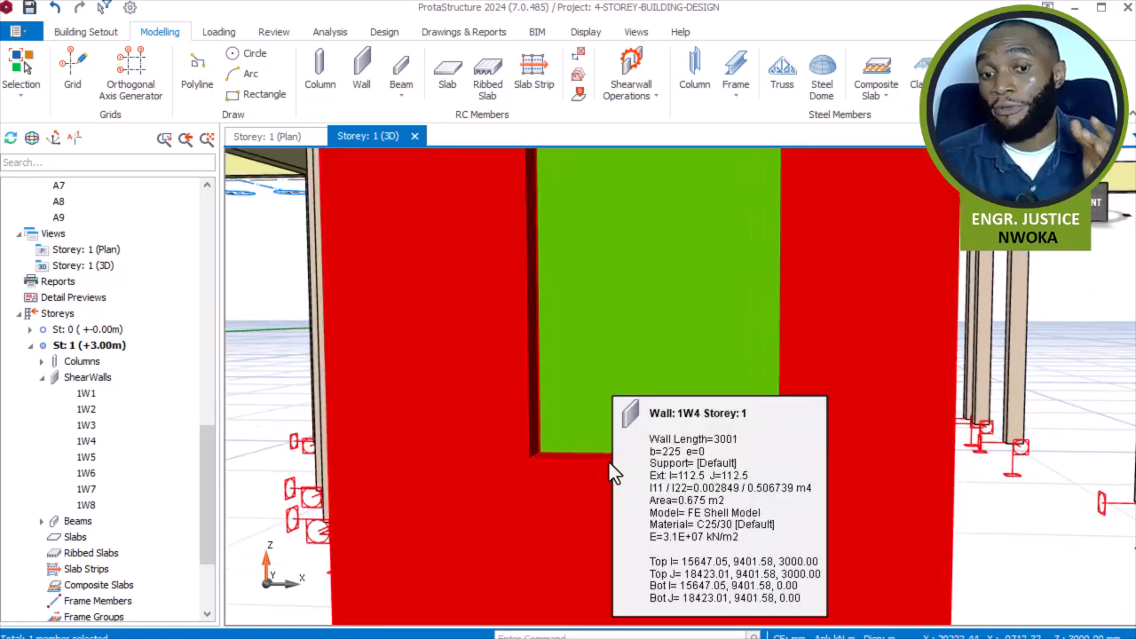
# - Open the wall opening editor for the second lift's front wall 1W6 and add an opening
pyautogui.scroll(-5, 559, 445)
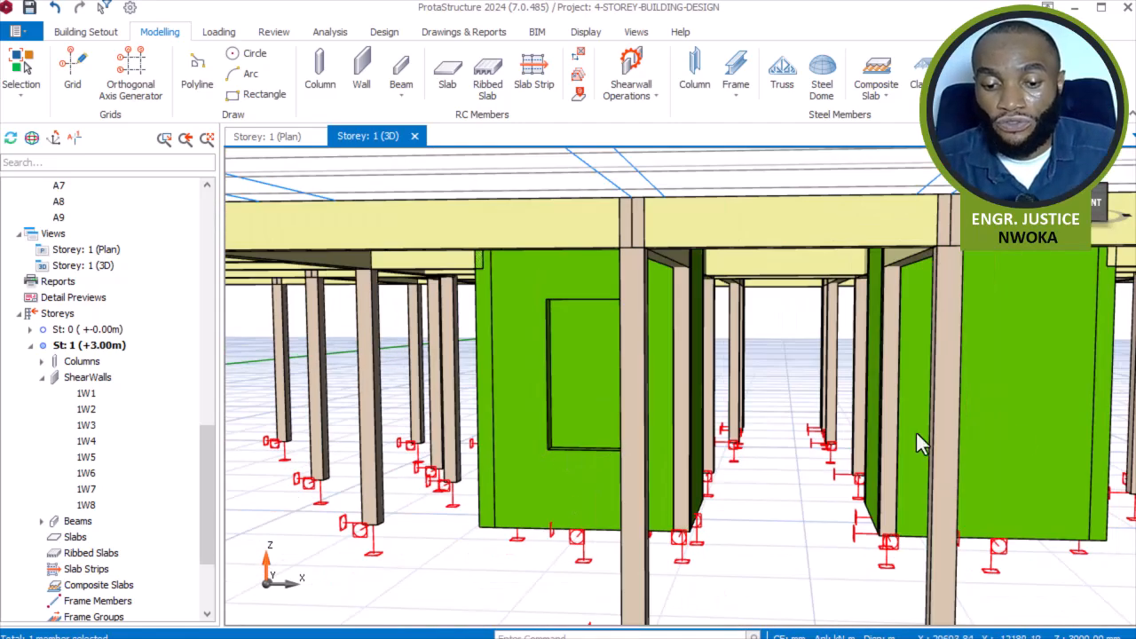
pyautogui.moveTo(1058, 416); pyautogui.dragTo(851, 414, button='middle')
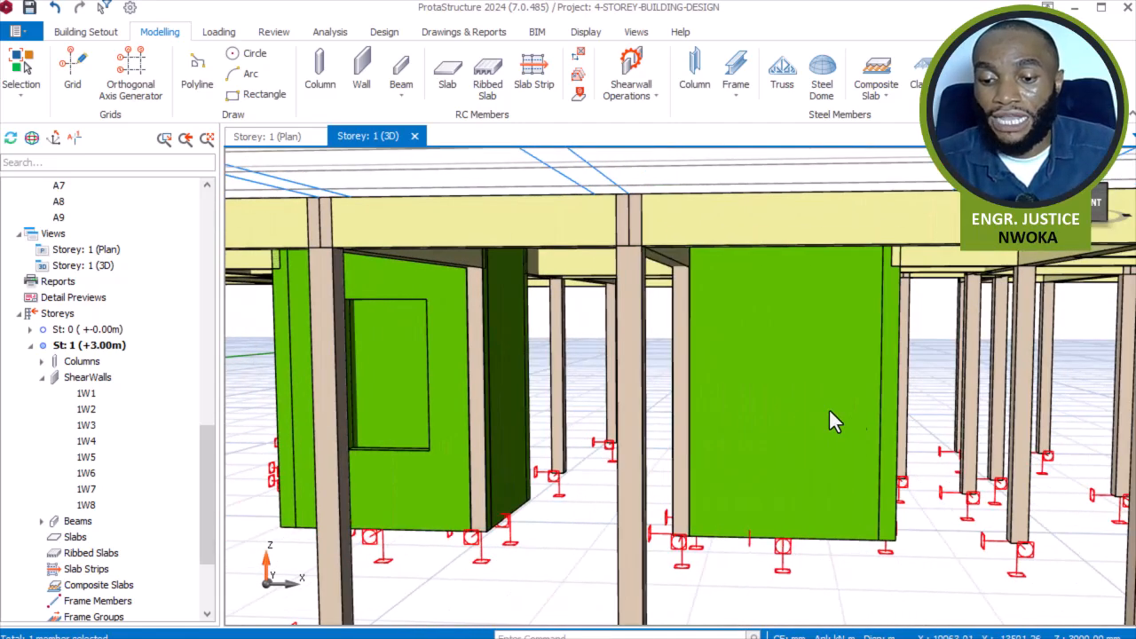
pyautogui.click(787, 406)
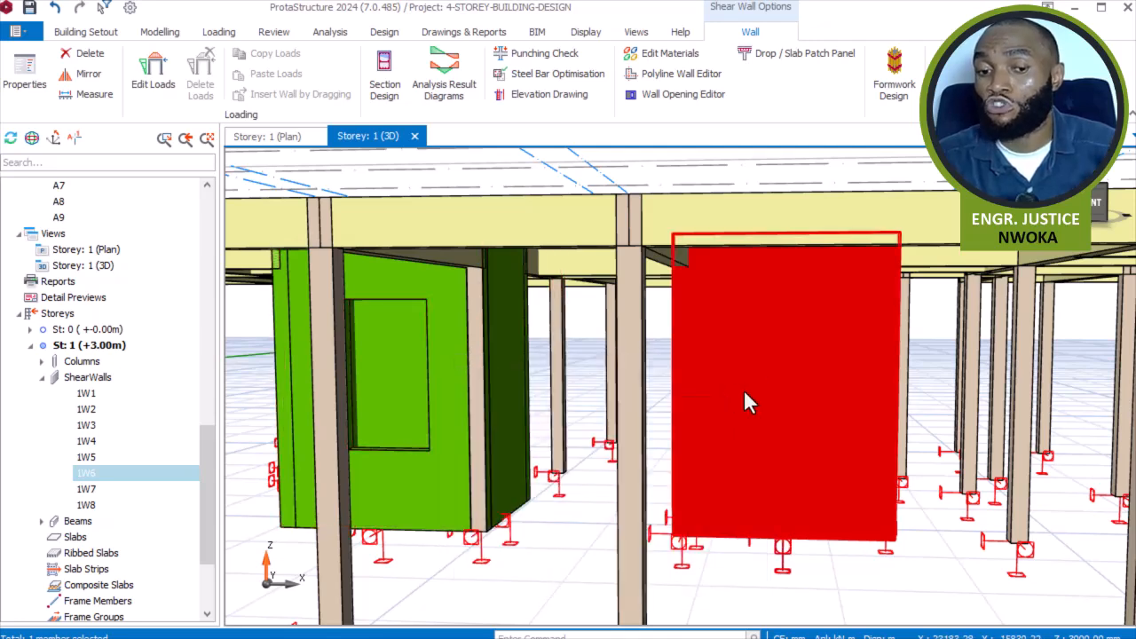
pyautogui.rightClick(746, 391)
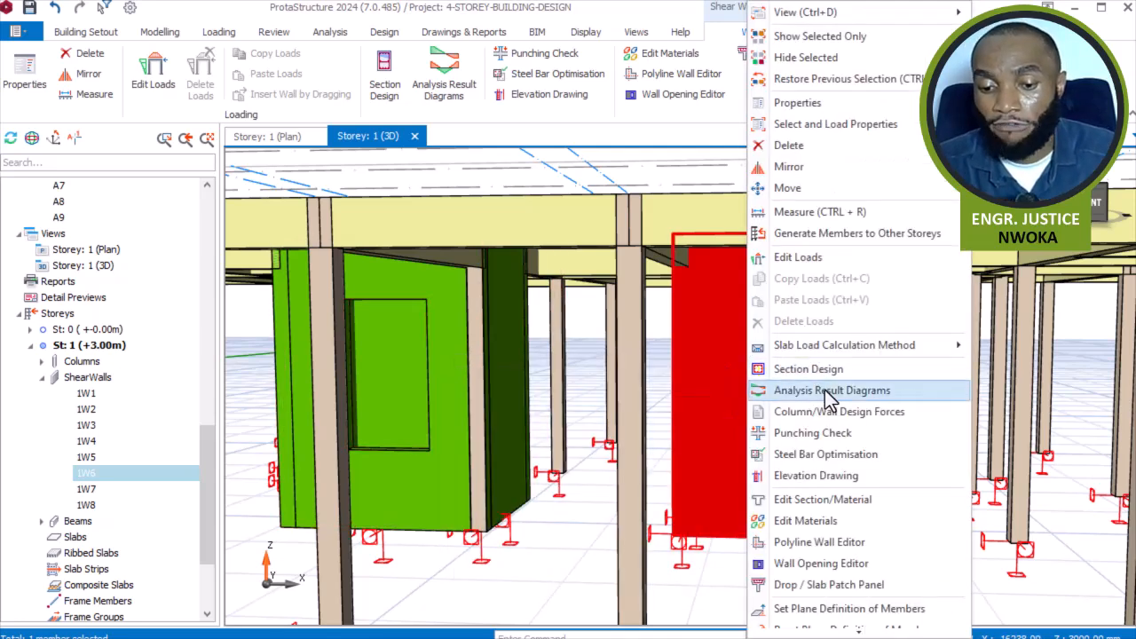
pyautogui.click(834, 562)
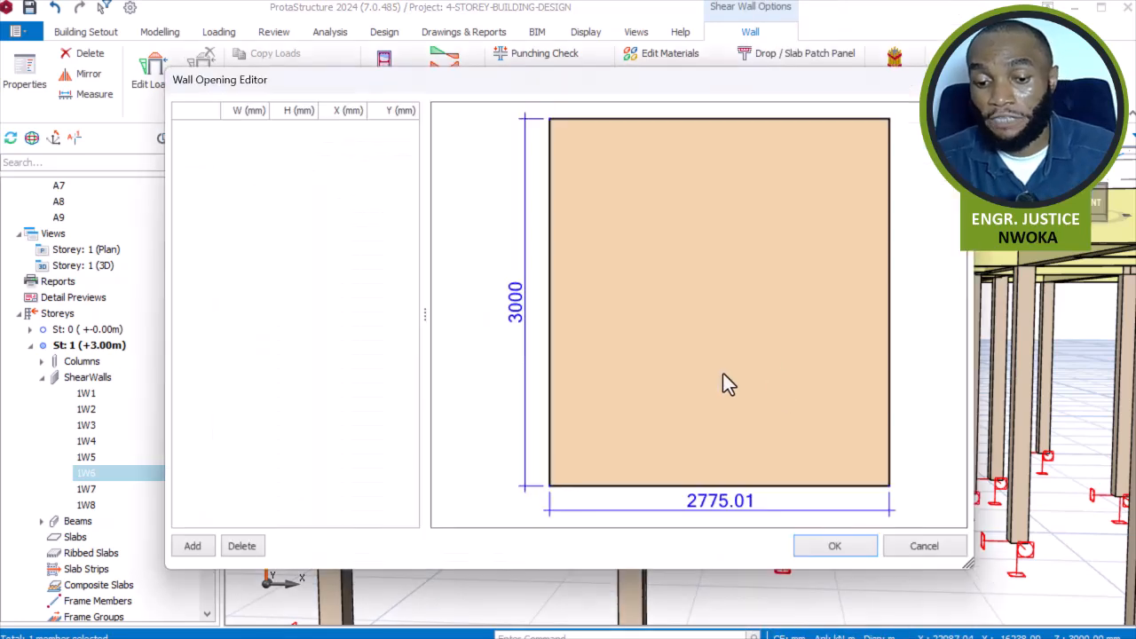
pyautogui.click(192, 545)
# - Size the 1W6 wall opening to 1200 mm wide and 2100 mm high with a 25 mm Y offset, and apply it
pyautogui.click(253, 131)
pyautogui.write('12')
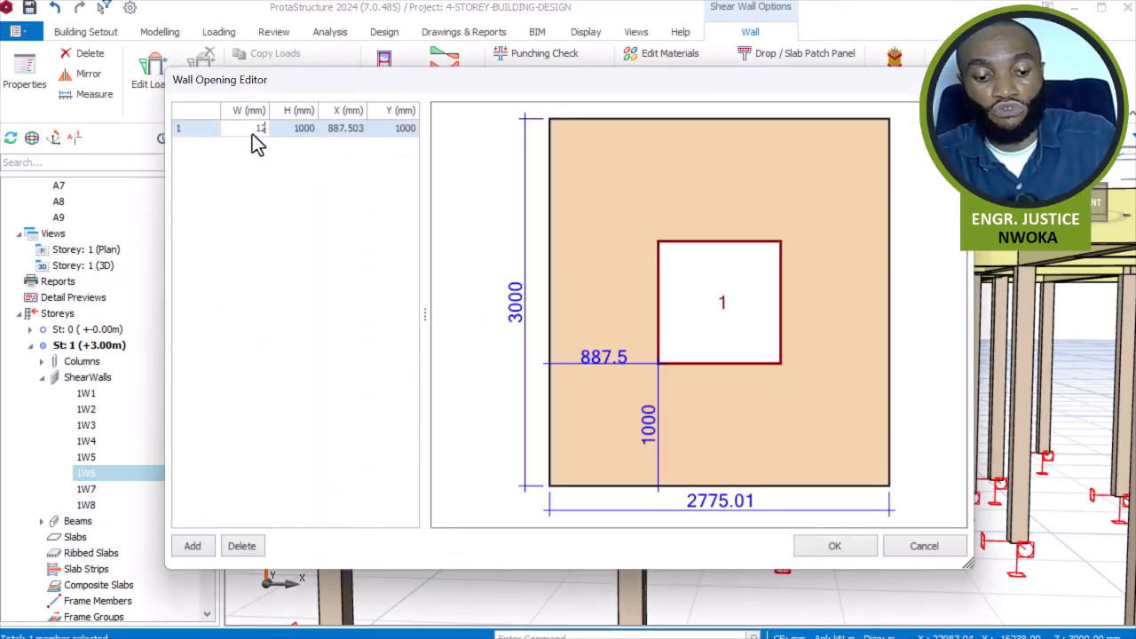
pyautogui.write('00')
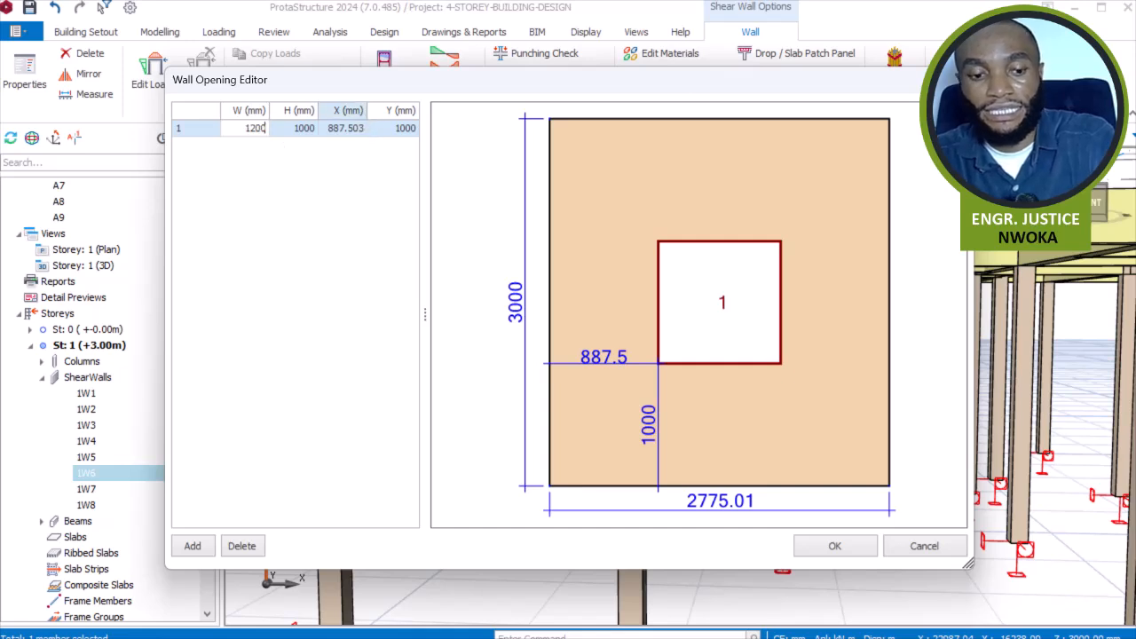
pyautogui.click(402, 129)
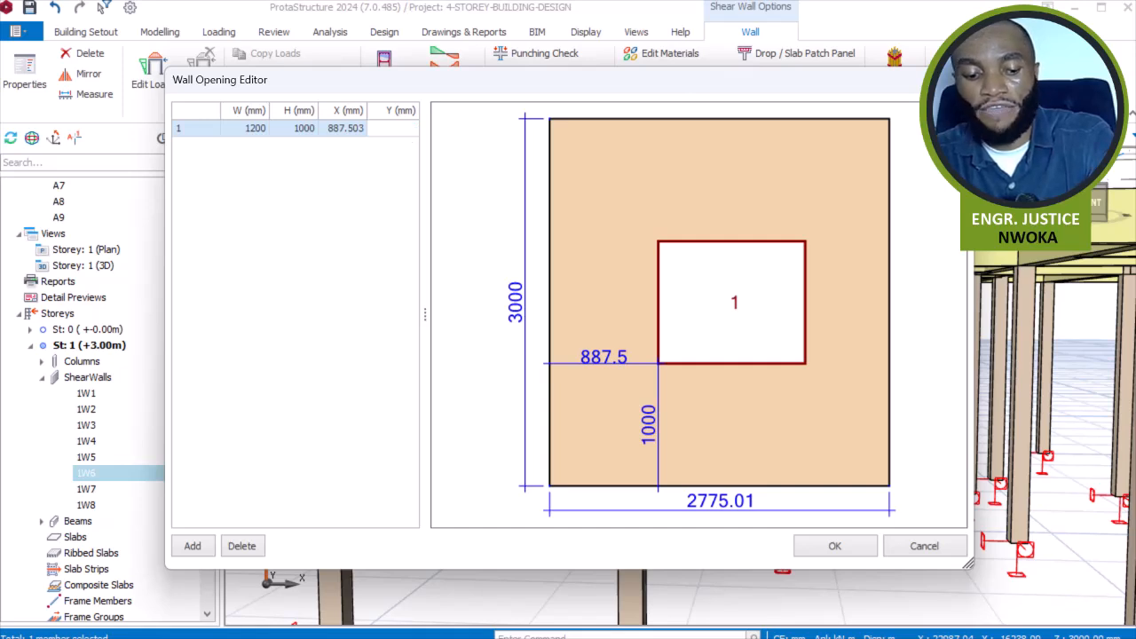
pyautogui.write('25')
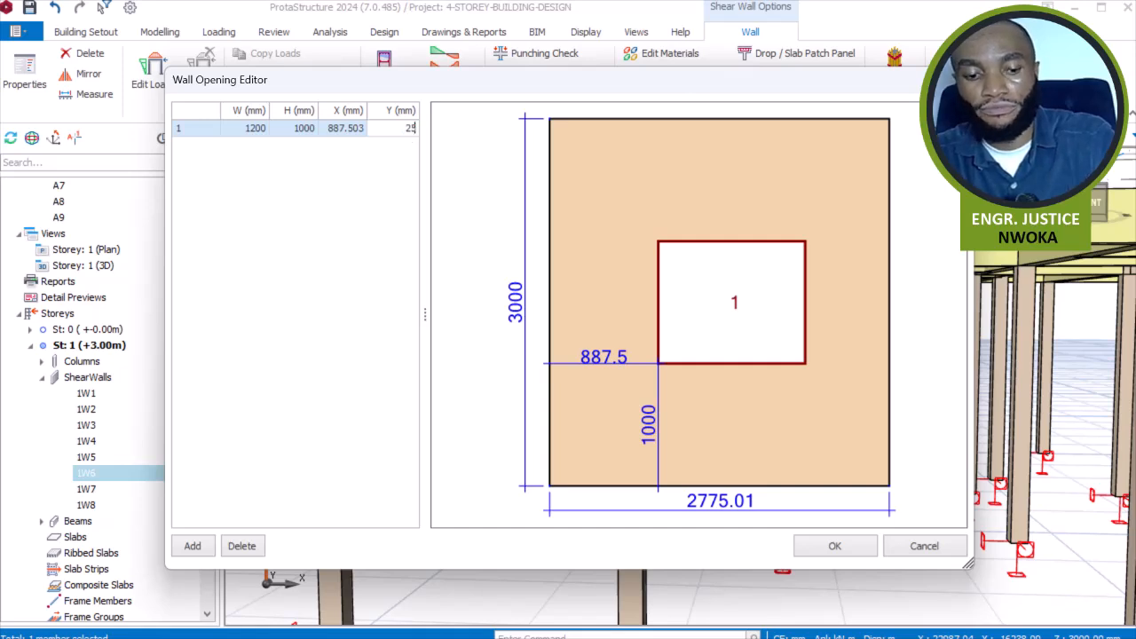
pyautogui.click(306, 130)
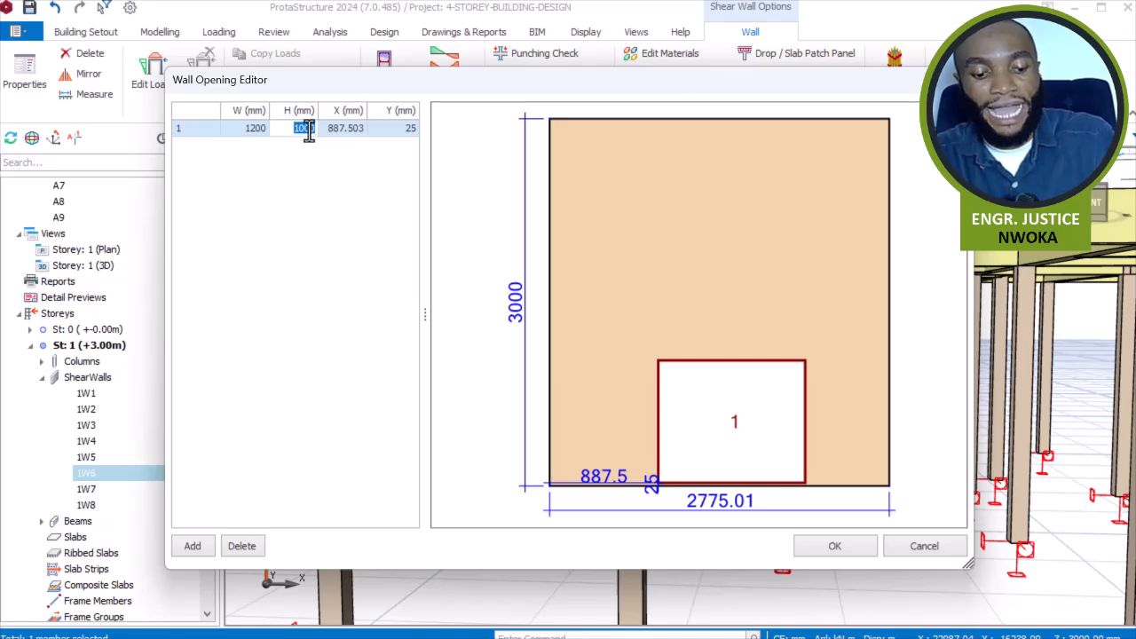
pyautogui.press('BackSpace')
pyautogui.write('2100')
pyautogui.click(243, 131)
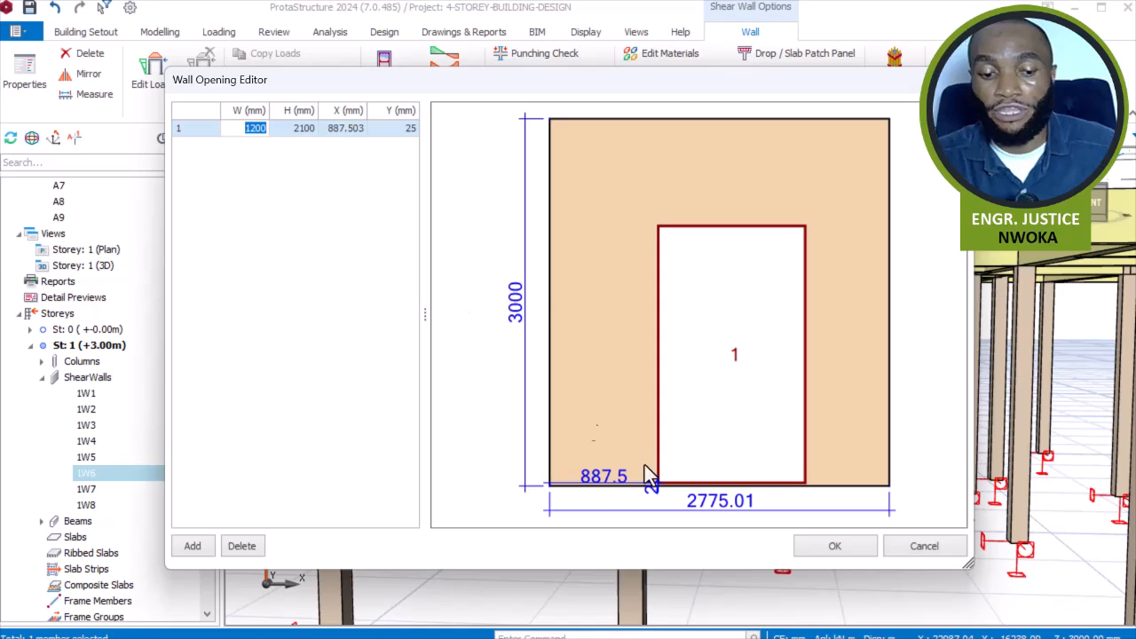
pyautogui.click(827, 548)
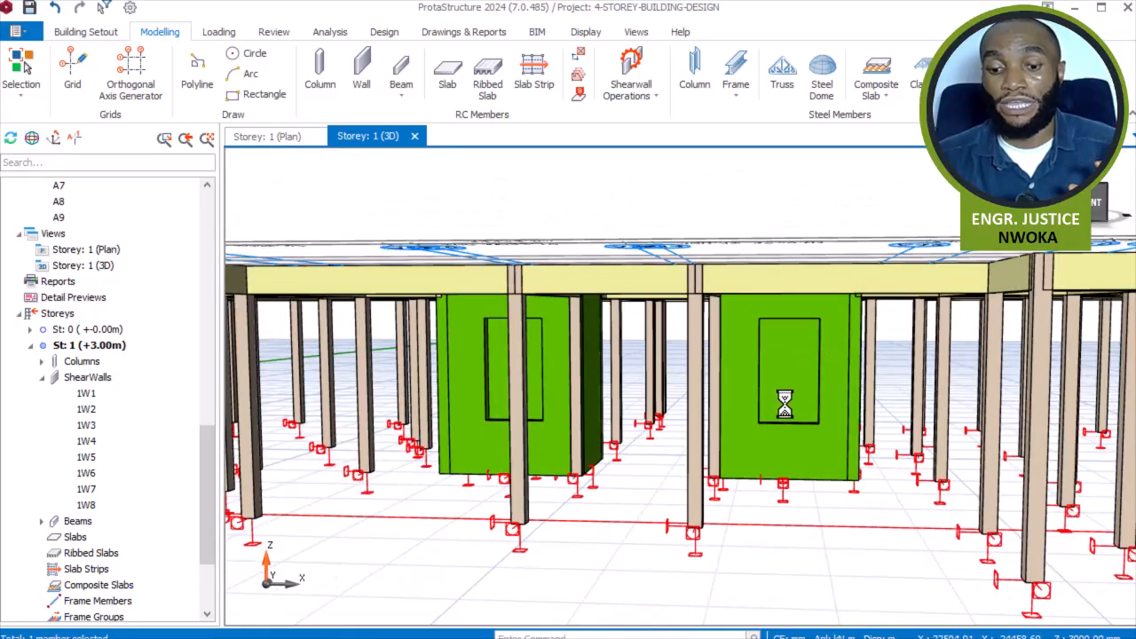
# - Examine both lift wall openings in 3D and the beam-enclosed panels and terraces in the storey 1 plan
pyautogui.moveTo(748, 464)
pyautogui.mouseDown(button='middle')
pyautogui.moveTo(735, 431)
pyautogui.moveTo(825, 434)
pyautogui.moveTo(844, 414)
pyautogui.moveTo(847, 382)
pyautogui.moveTo(796, 311)
pyautogui.moveTo(816, 354)
pyautogui.moveTo(528, 315)
pyautogui.mouseUp(button='middle')
pyautogui.scroll(-3, 796, 311)
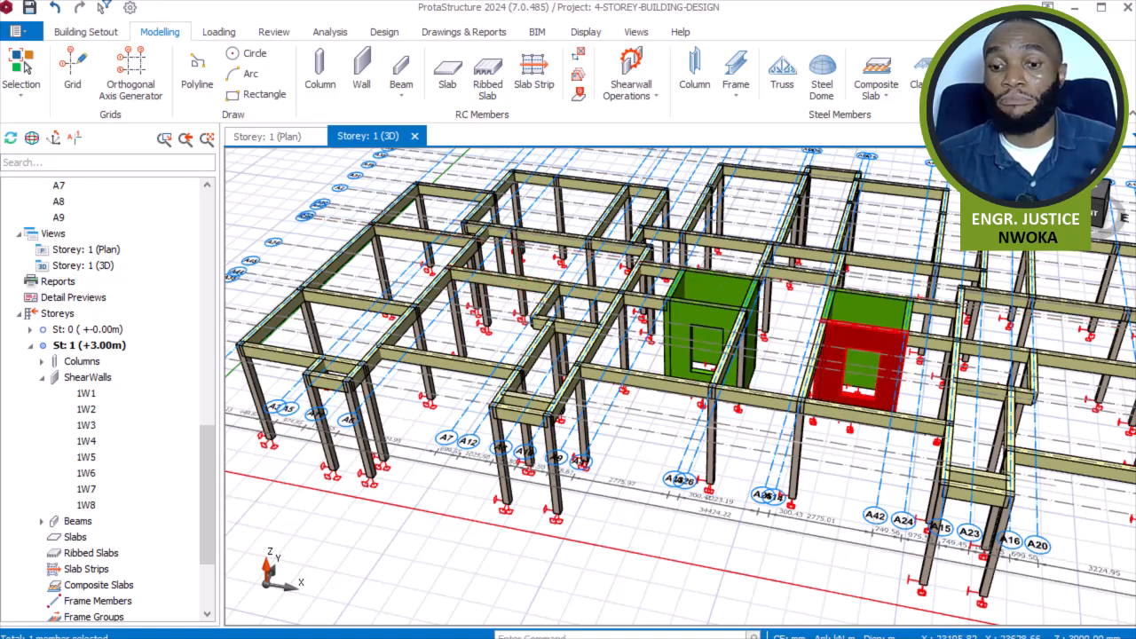
pyautogui.click(271, 139)
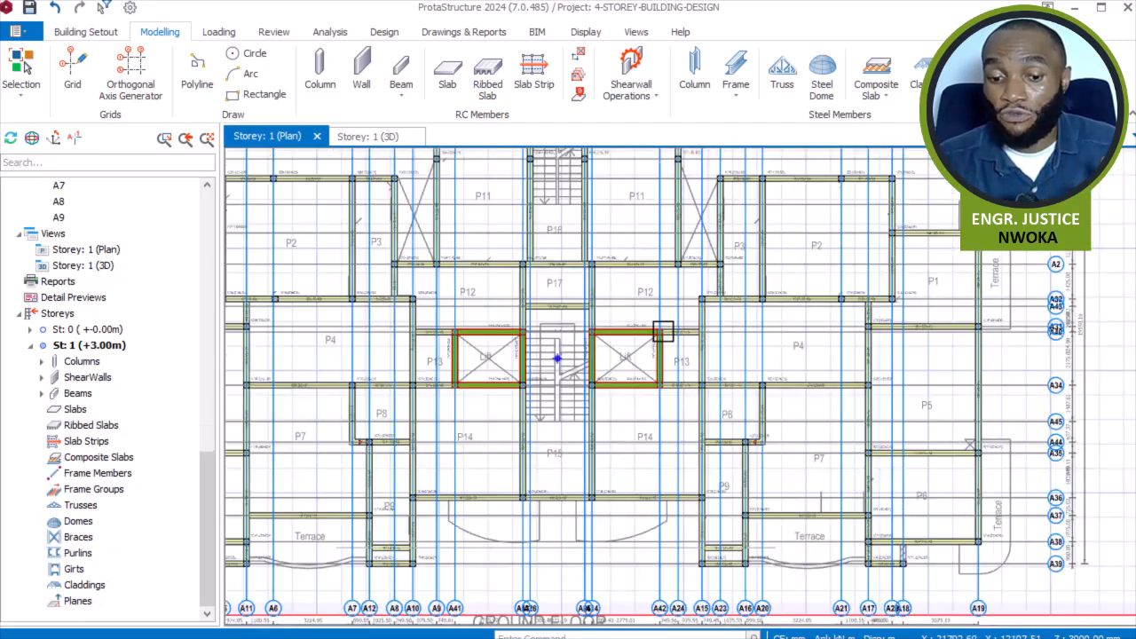
pyautogui.moveTo(448, 343); pyautogui.dragTo(654, 388, button='middle')
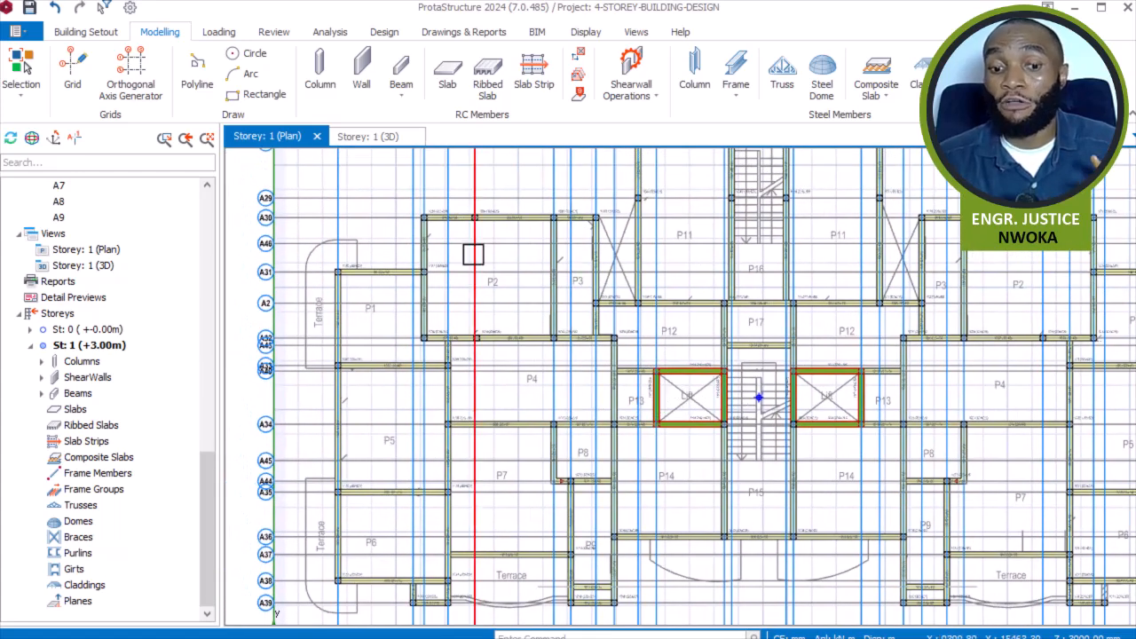
pyautogui.scroll(2, 300, 289)
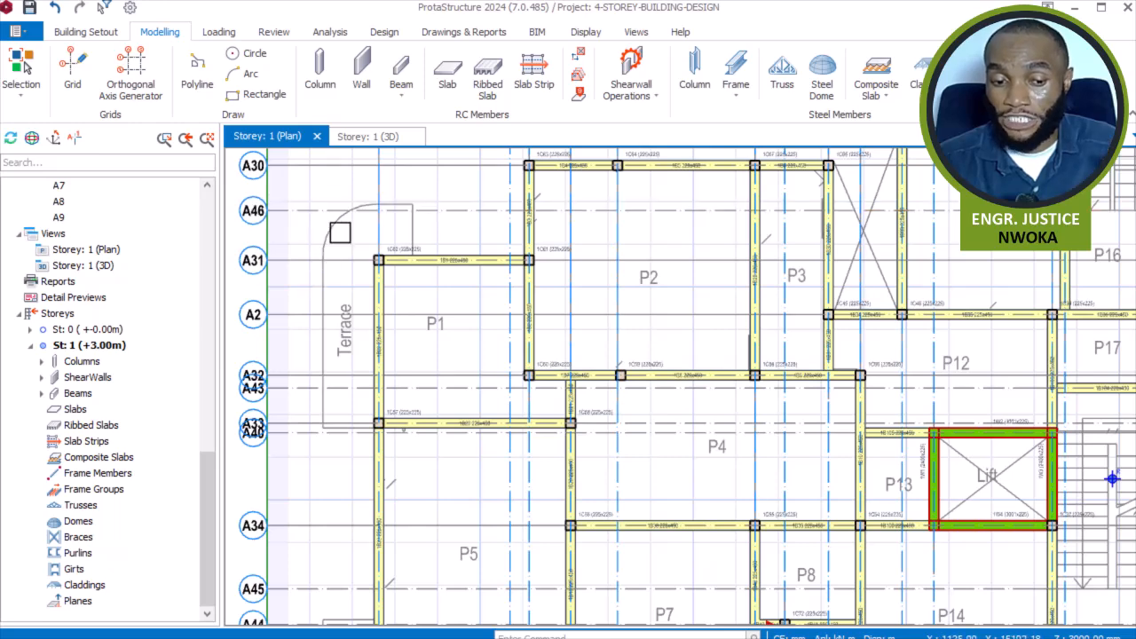
pyautogui.scroll(-5, 330, 243)
pyautogui.scroll(3, 509, 513)
pyautogui.scroll(2, 464, 432)
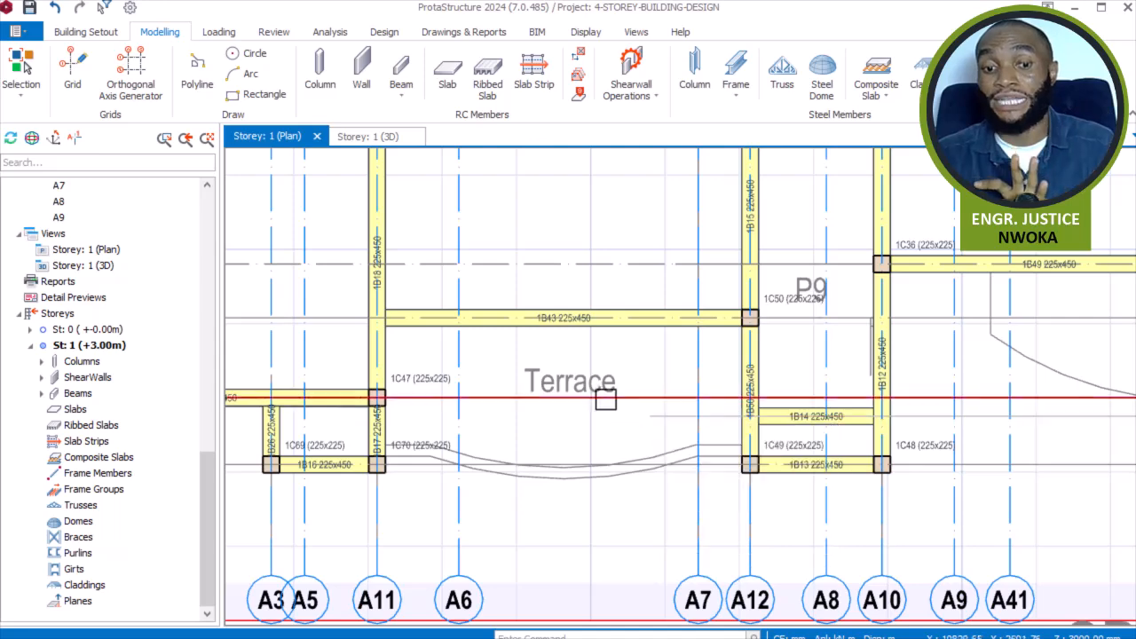
pyautogui.moveTo(545, 256); pyautogui.dragTo(599, 382, button='middle')
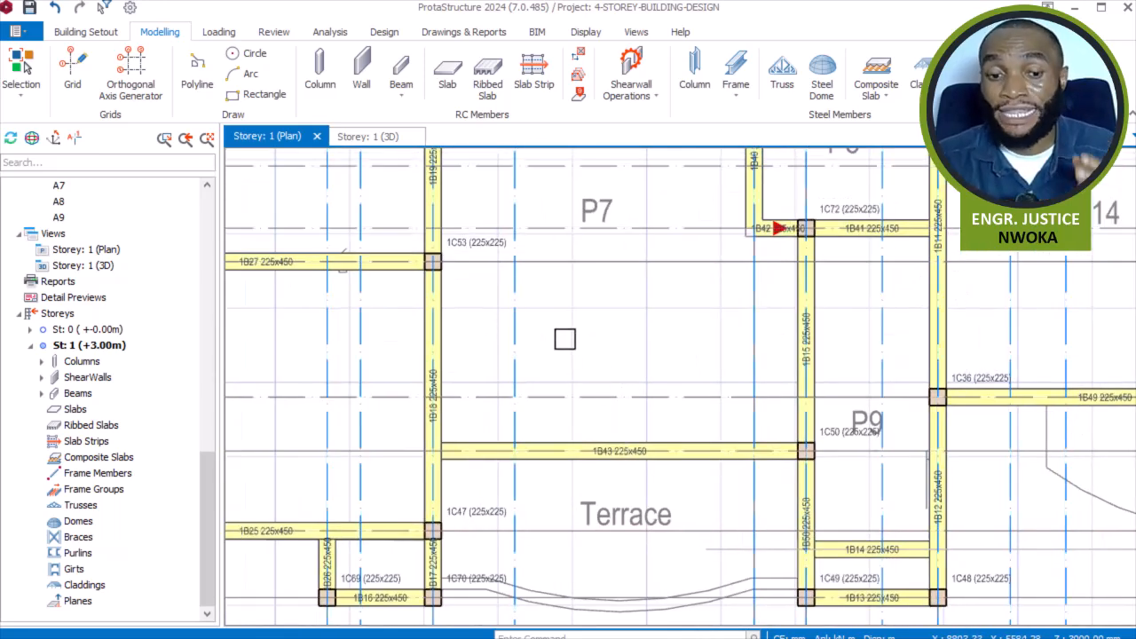
# - Start the Slab command and generate its load cases and combinations automatically, with wind loading included
pyautogui.click(446, 80)
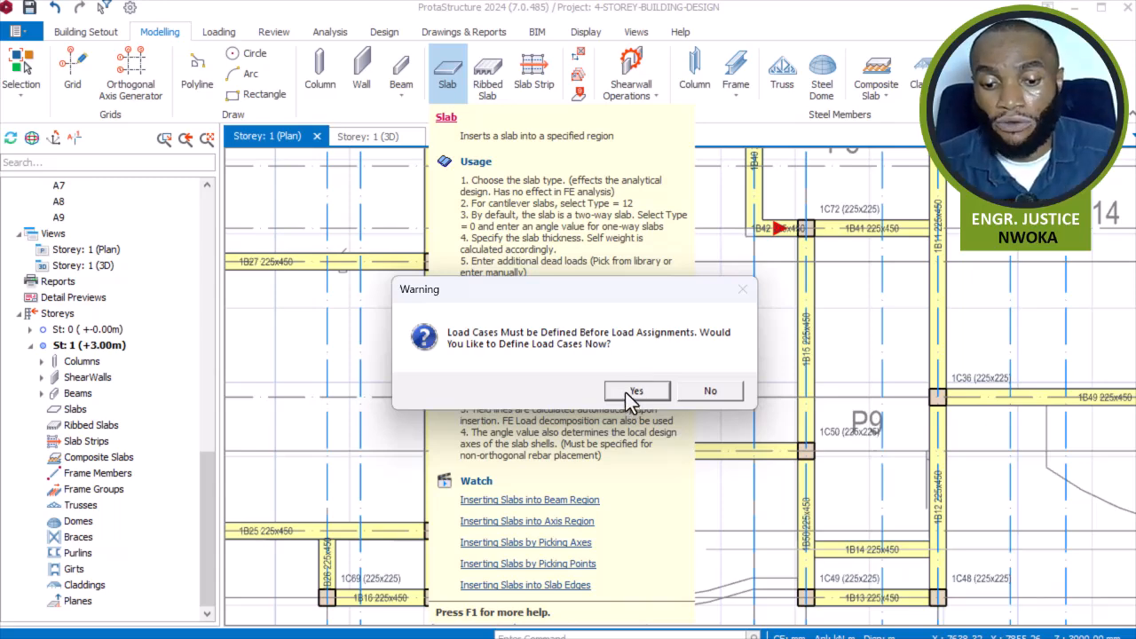
pyautogui.click(626, 393)
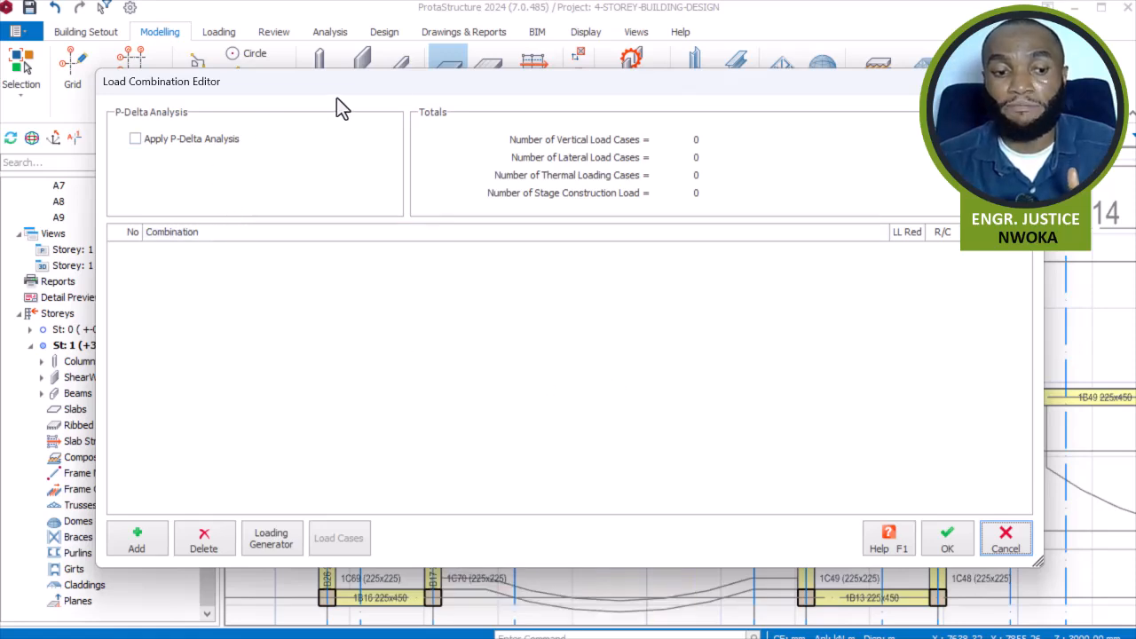
pyautogui.click(276, 543)
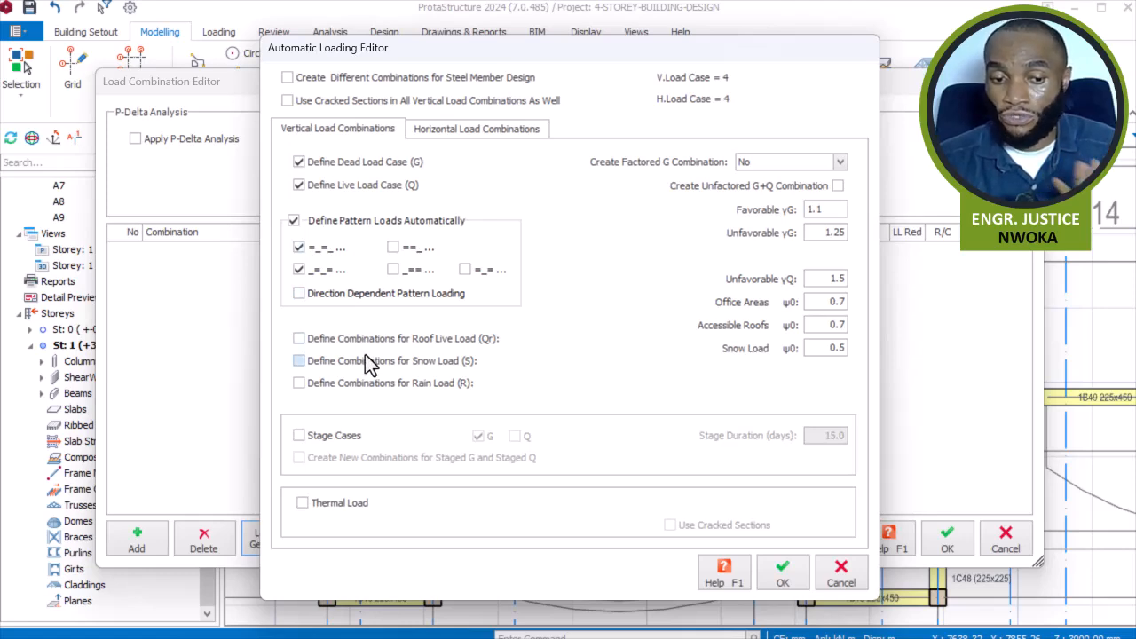
pyautogui.click(494, 131)
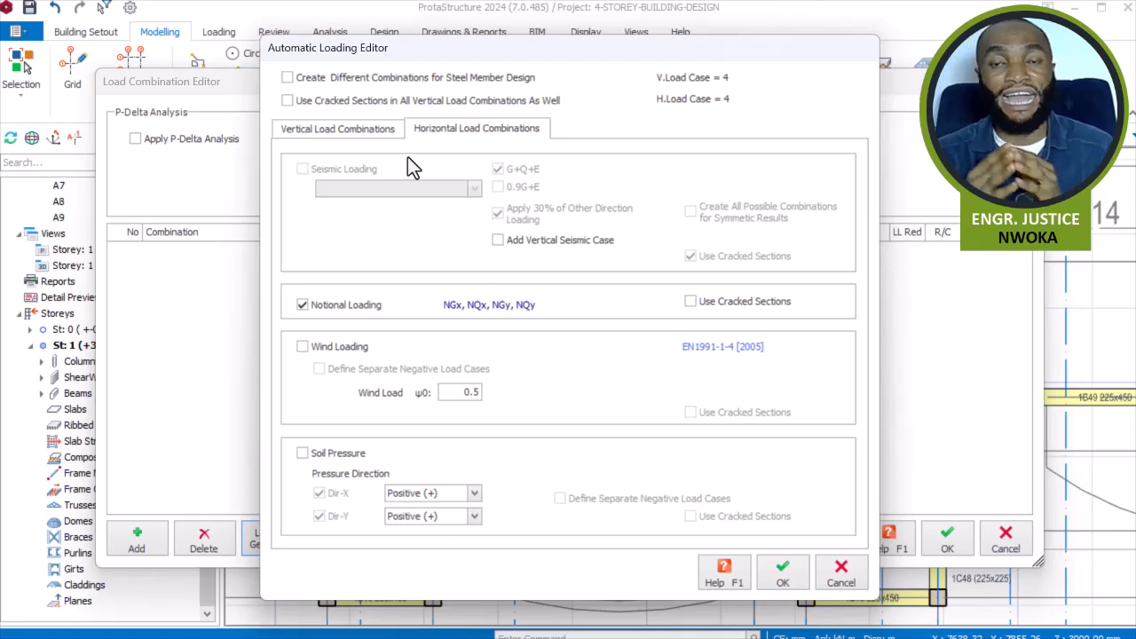
pyautogui.click(327, 348)
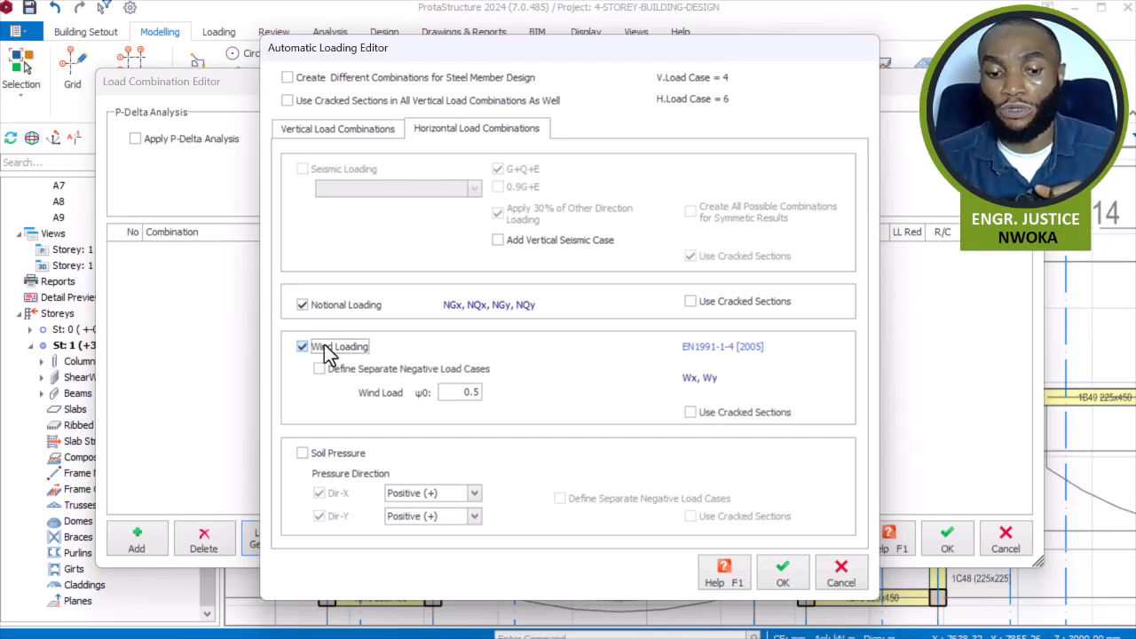
pyautogui.click(795, 572)
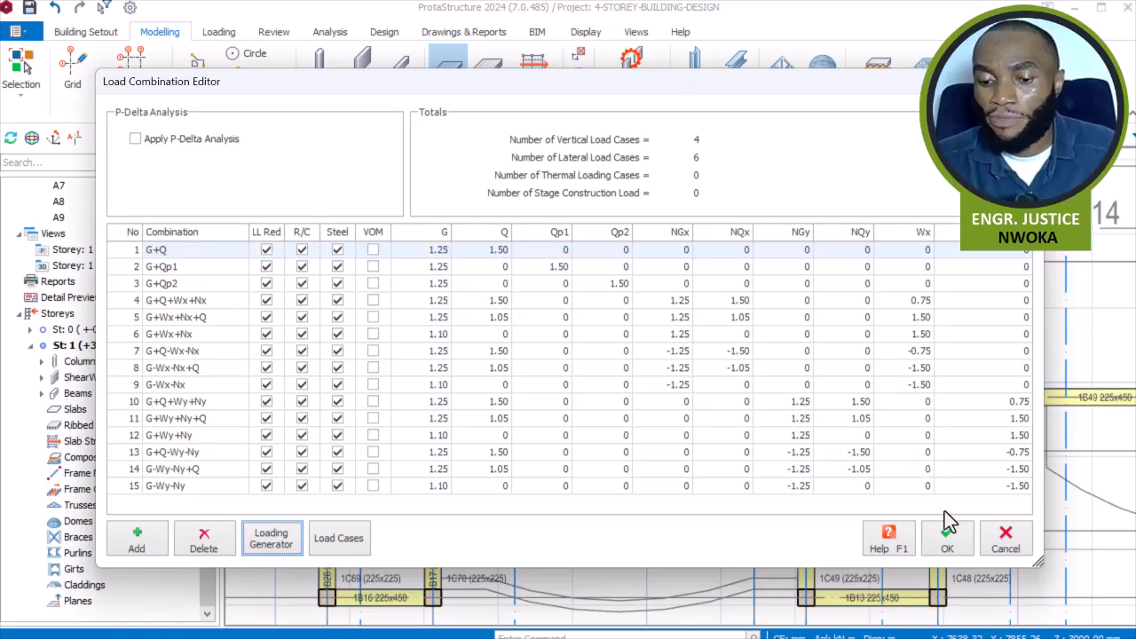
pyautogui.click(949, 546)
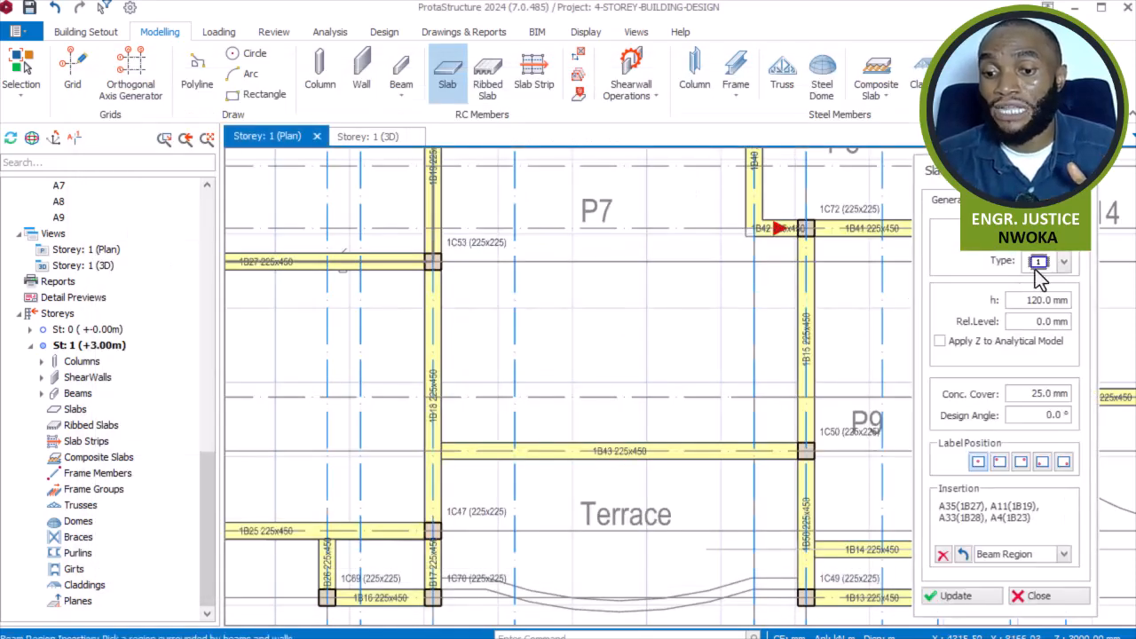
# - Set the slab thickness to 150 mm and check its concrete cover
pyautogui.moveTo(1020, 299); pyautogui.dragTo(1072, 300)
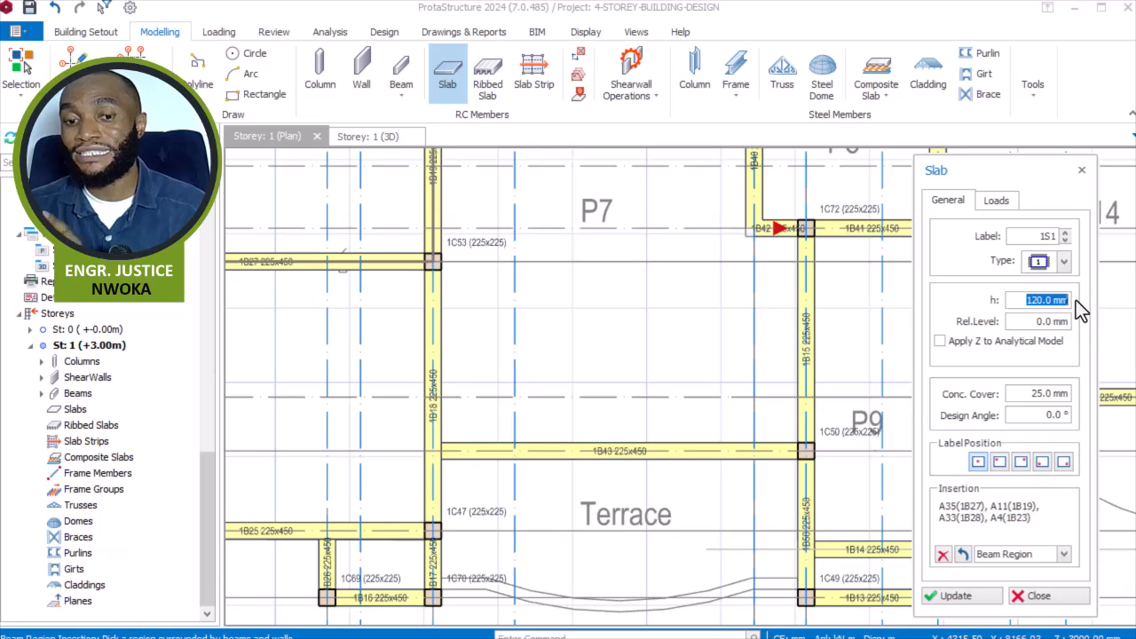
pyautogui.moveTo(1012, 302); pyautogui.dragTo(1090, 308)
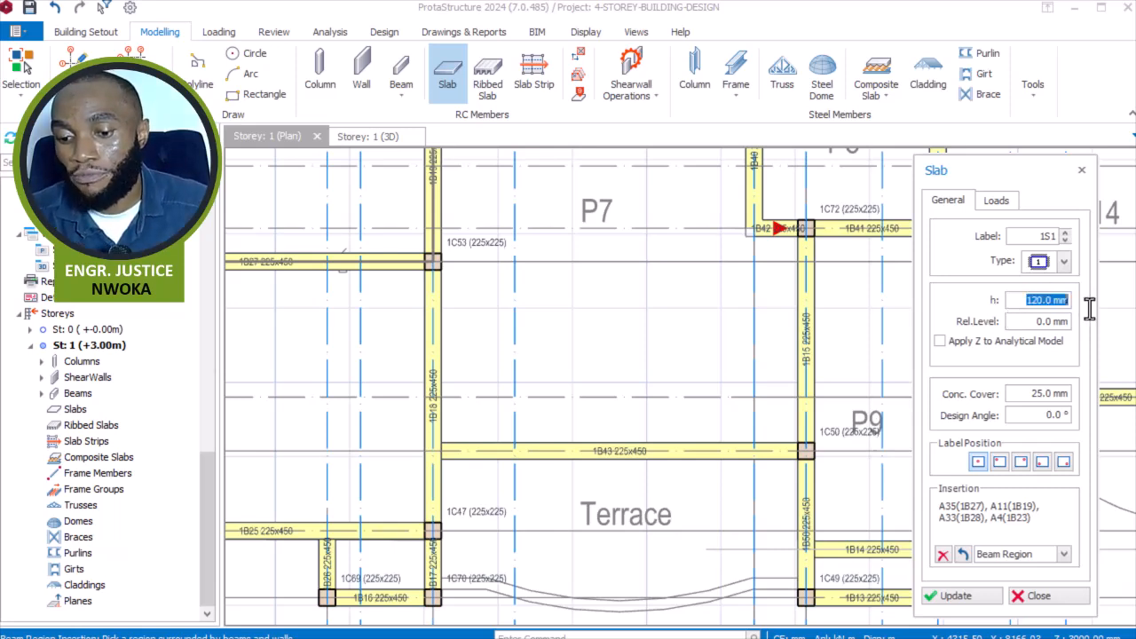
pyautogui.write('150')
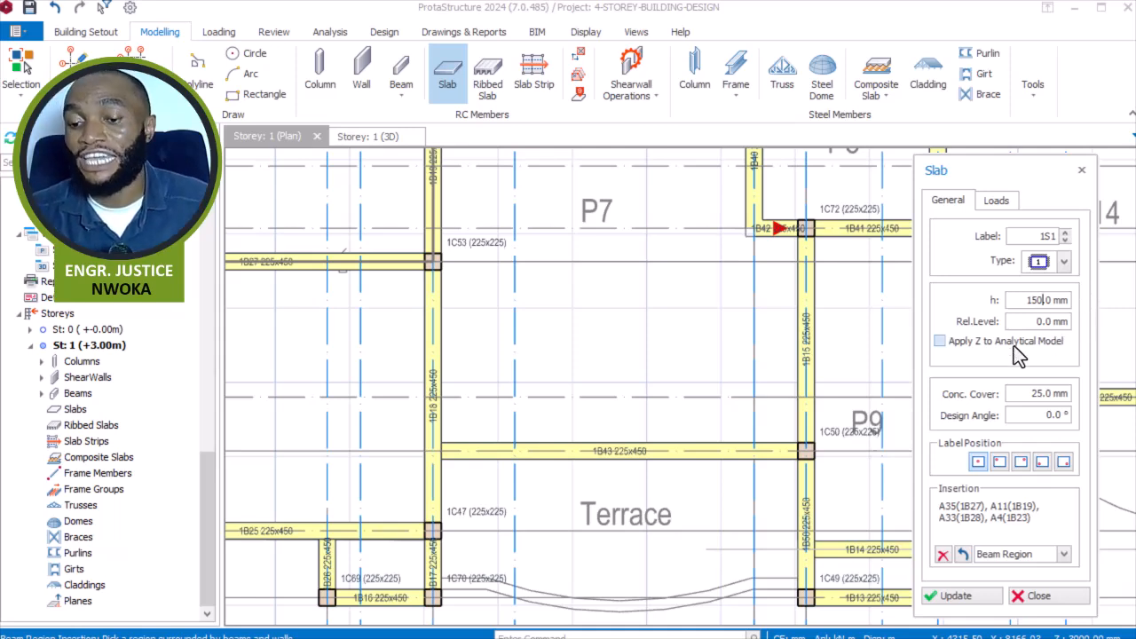
pyautogui.moveTo(1027, 393); pyautogui.dragTo(1066, 395)
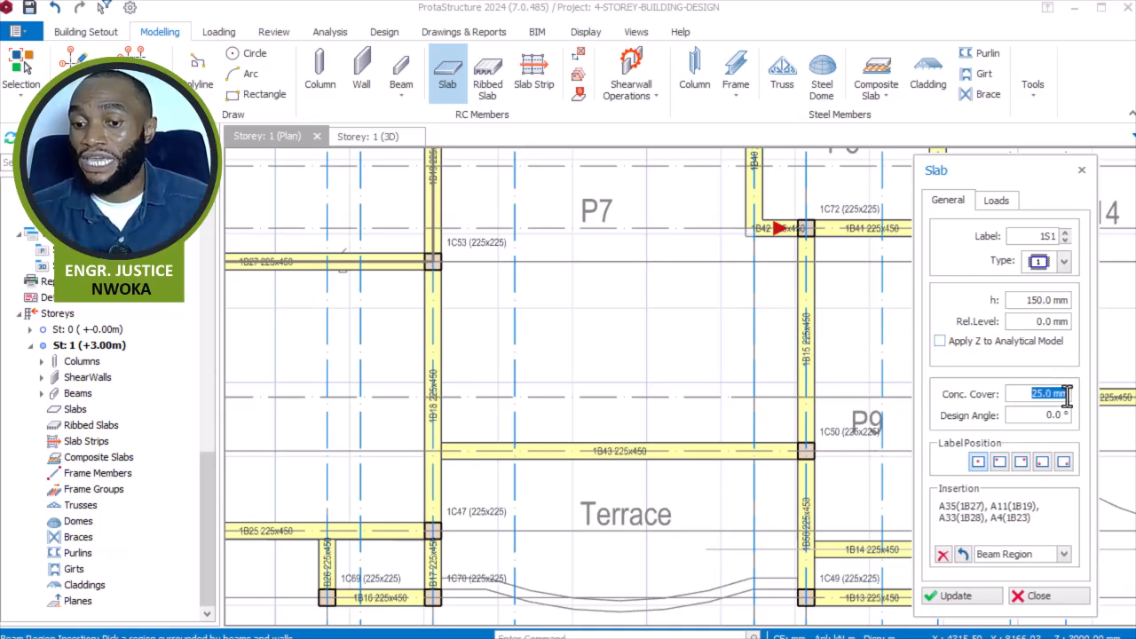
# - Check the self weight calculated for the 150 mm thick slab
pyautogui.click(997, 202)
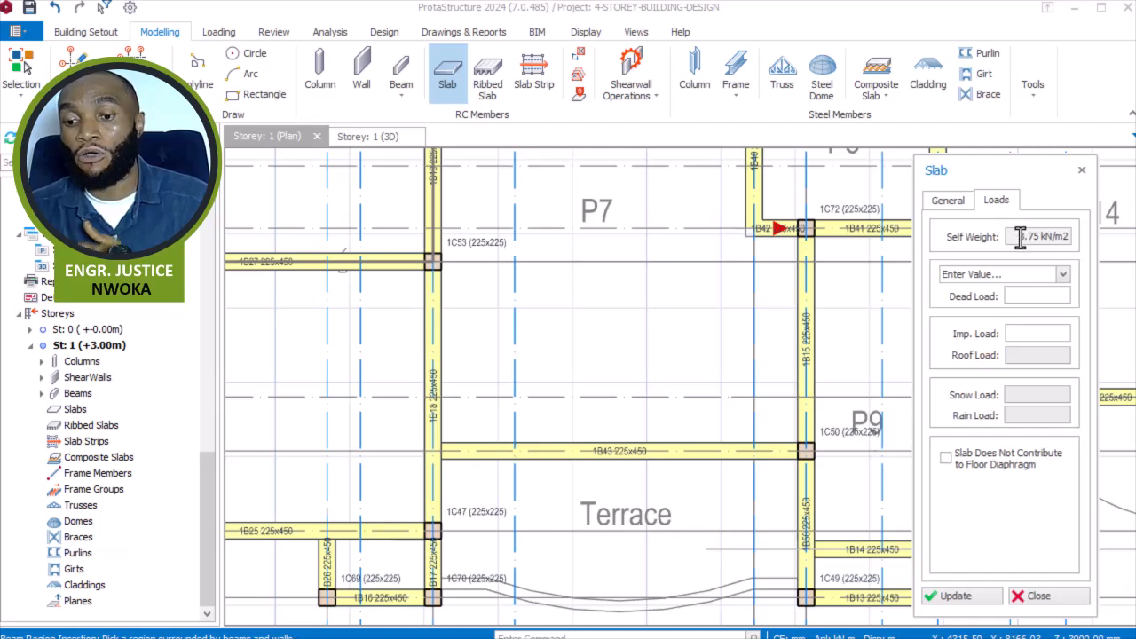
pyautogui.click(965, 205)
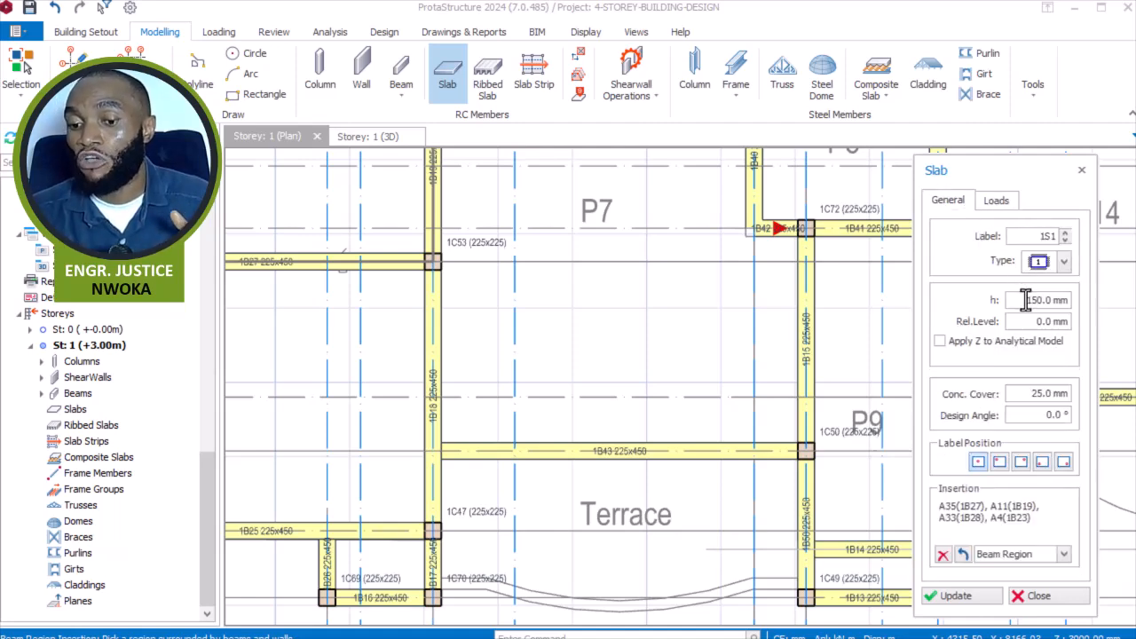
pyautogui.moveTo(1021, 300); pyautogui.dragTo(1088, 300)
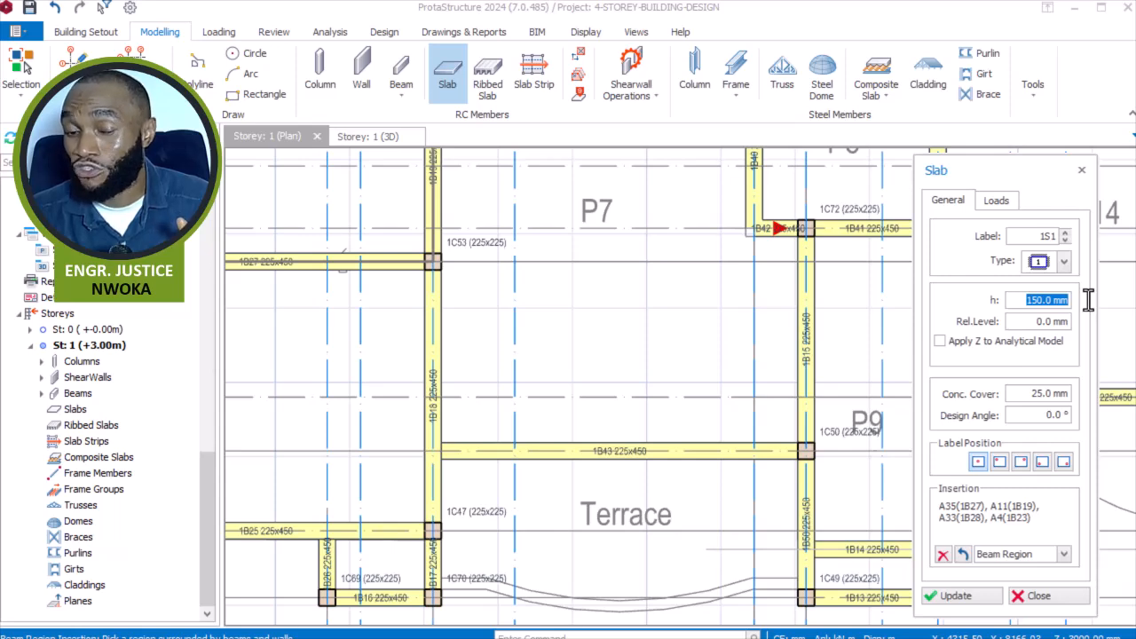
pyautogui.click(997, 202)
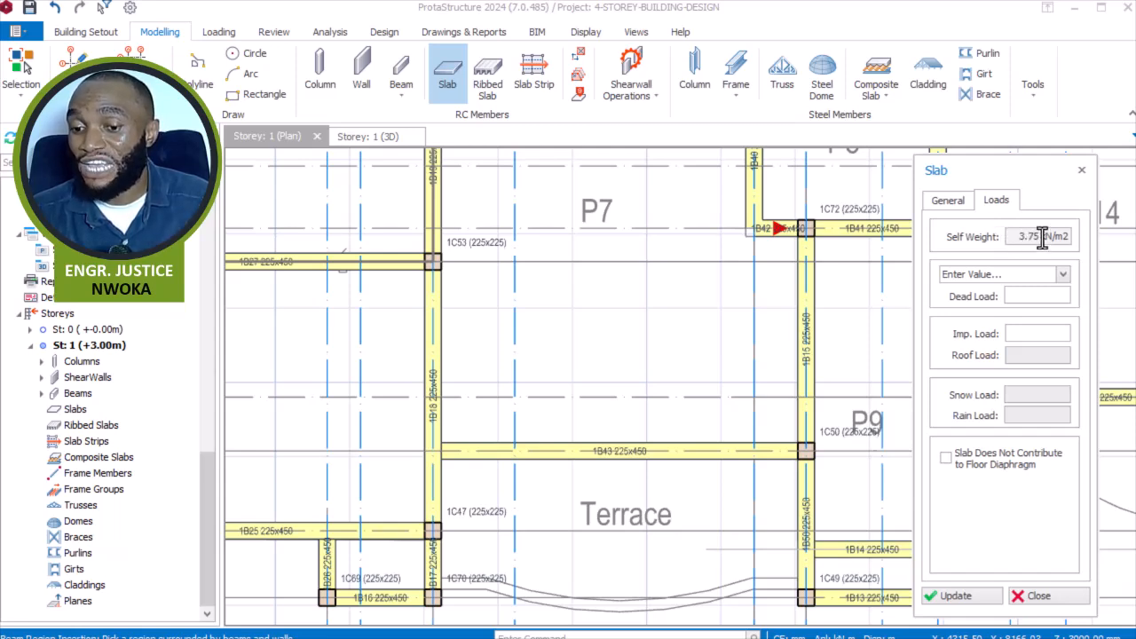
# - Set the slab thickness to 200 mm and check the resulting self weight
pyautogui.click(948, 200)
pyautogui.moveTo(1015, 300); pyautogui.dragTo(1087, 303)
pyautogui.write('200')
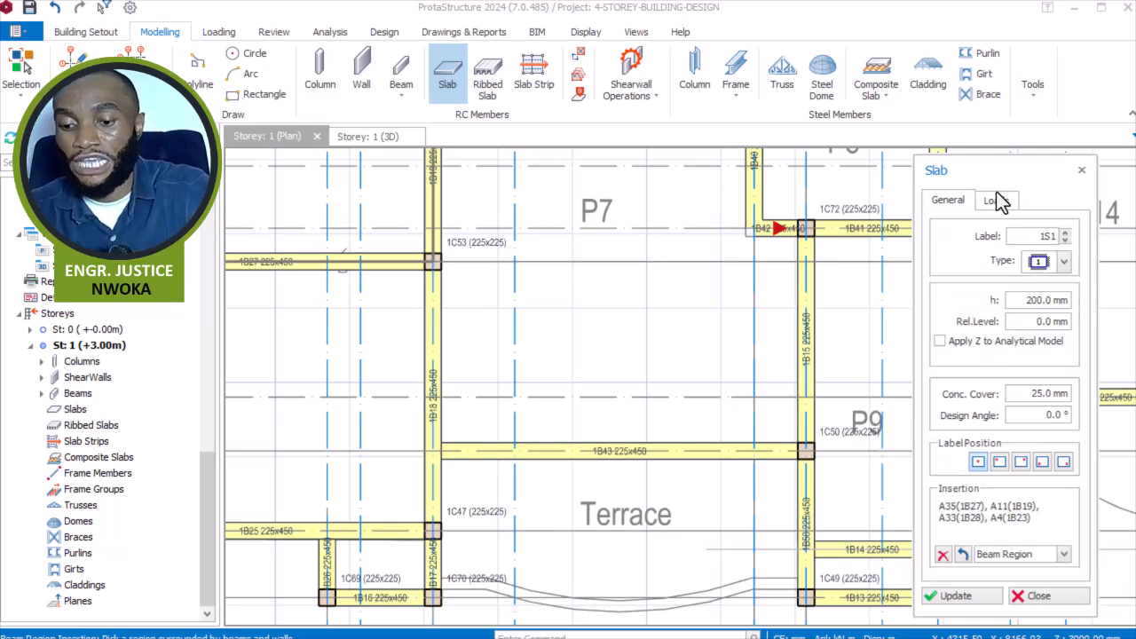
pyautogui.click(998, 200)
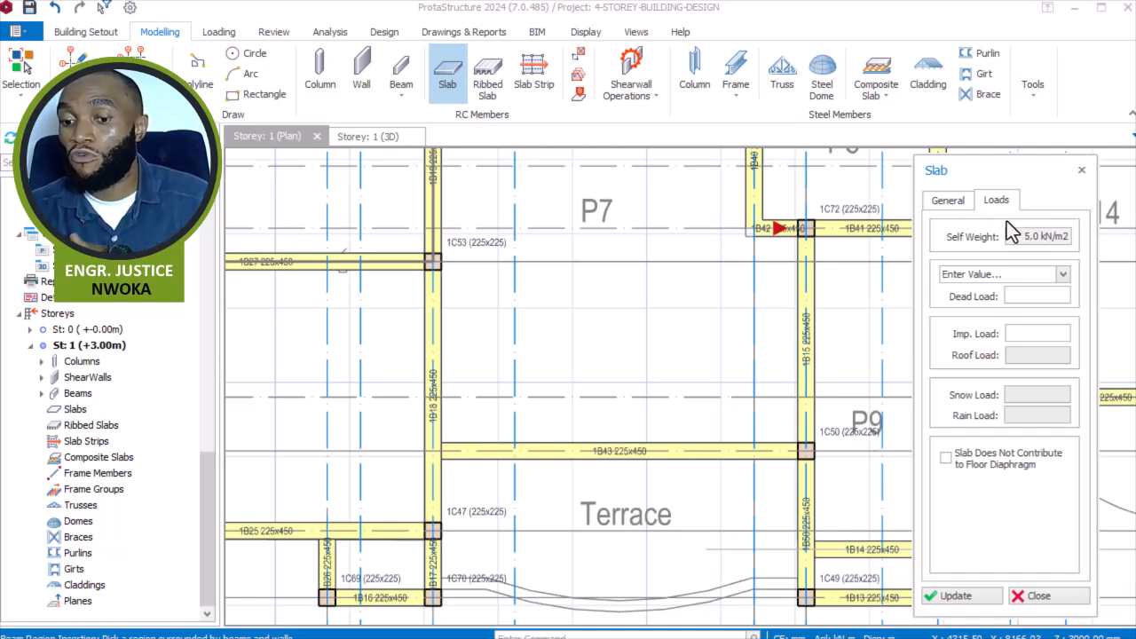
# - Set the slab thickness to 150 mm
pyautogui.click(965, 200)
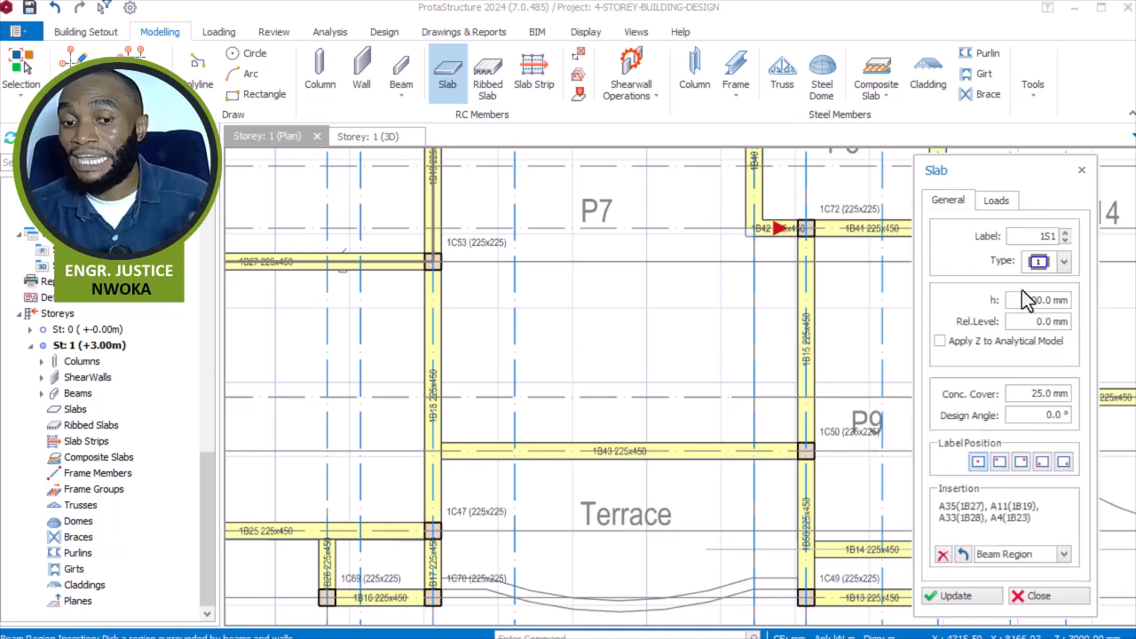
pyautogui.doubleClick(1024, 299)
pyautogui.write('150')
pyautogui.press('Return')
# - Set the slab's dead load to 1.5 kN/m2 and its imposed load to the 1.50 value for general domestic use
pyautogui.click(998, 200)
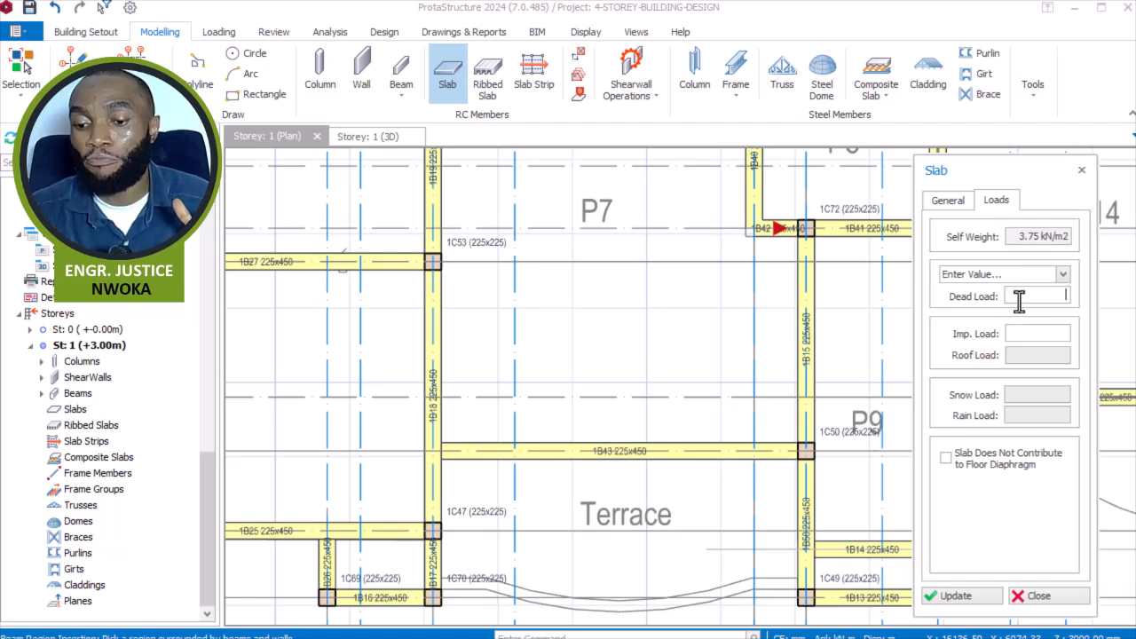
pyautogui.write('1.5 kN/m2')
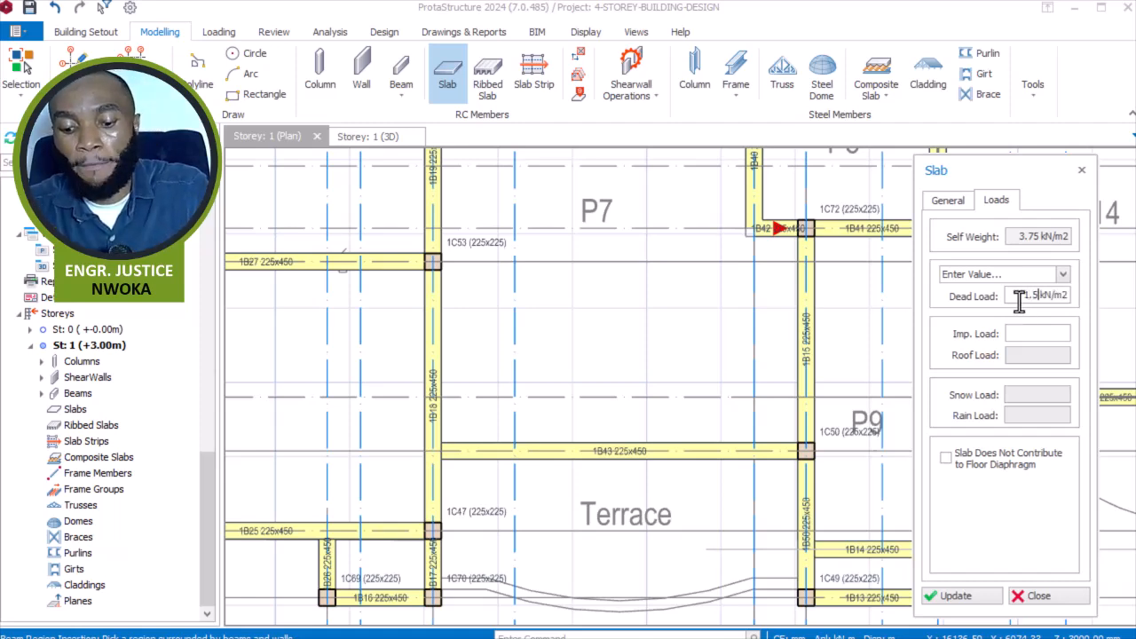
pyautogui.click(1016, 333)
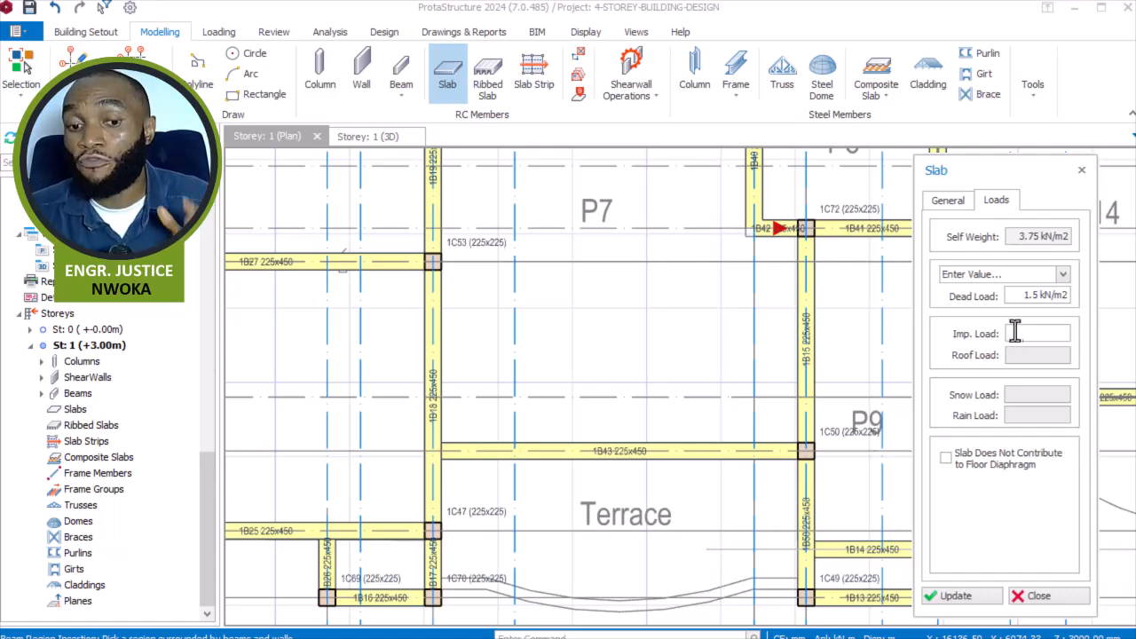
pyautogui.click(1019, 331)
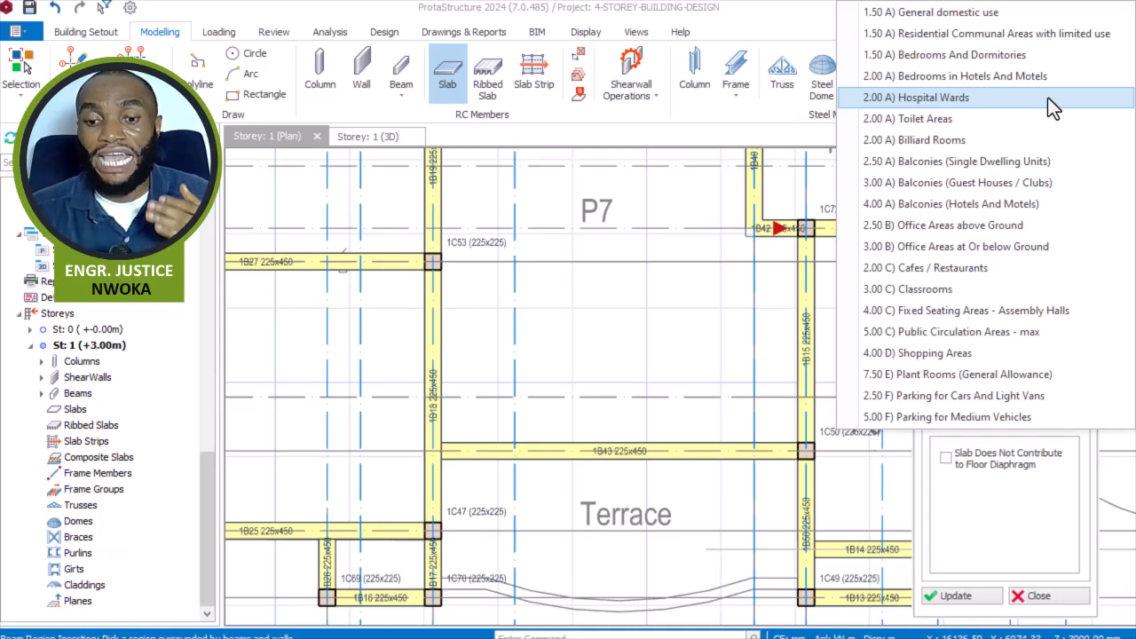
pyautogui.click(531, 24)
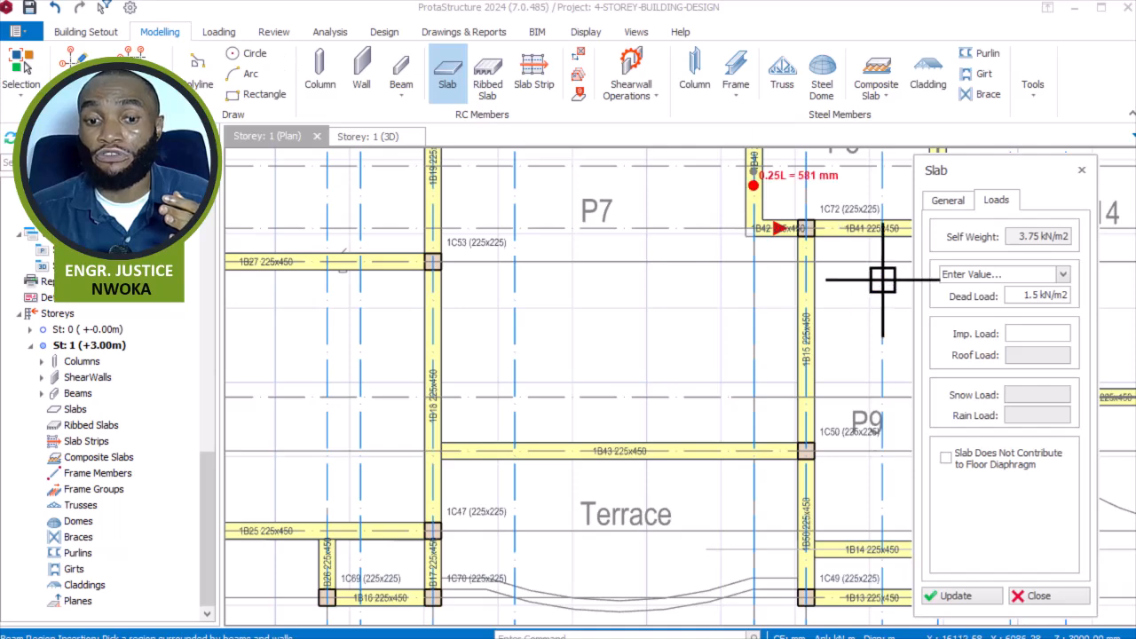
pyautogui.click(1035, 331)
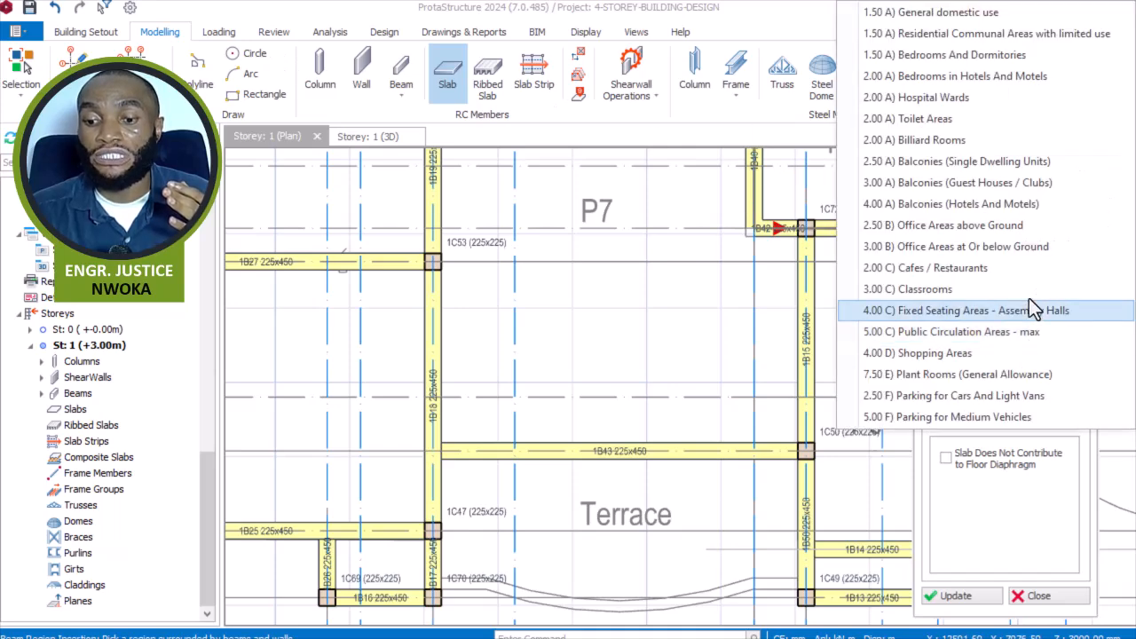
pyautogui.click(928, 11)
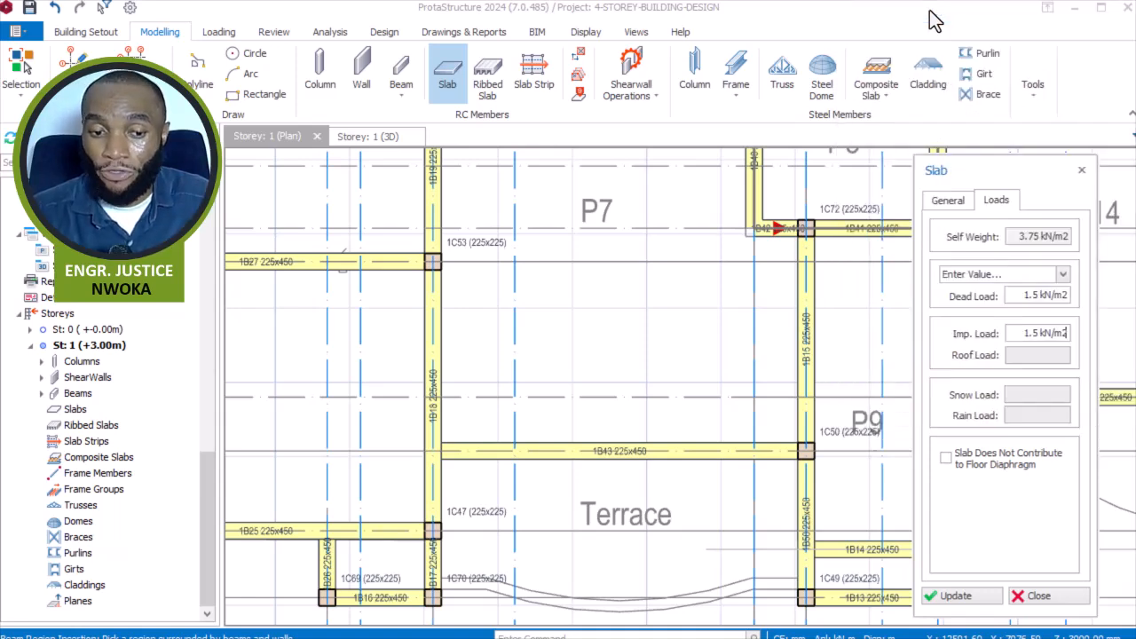
pyautogui.click(1047, 334)
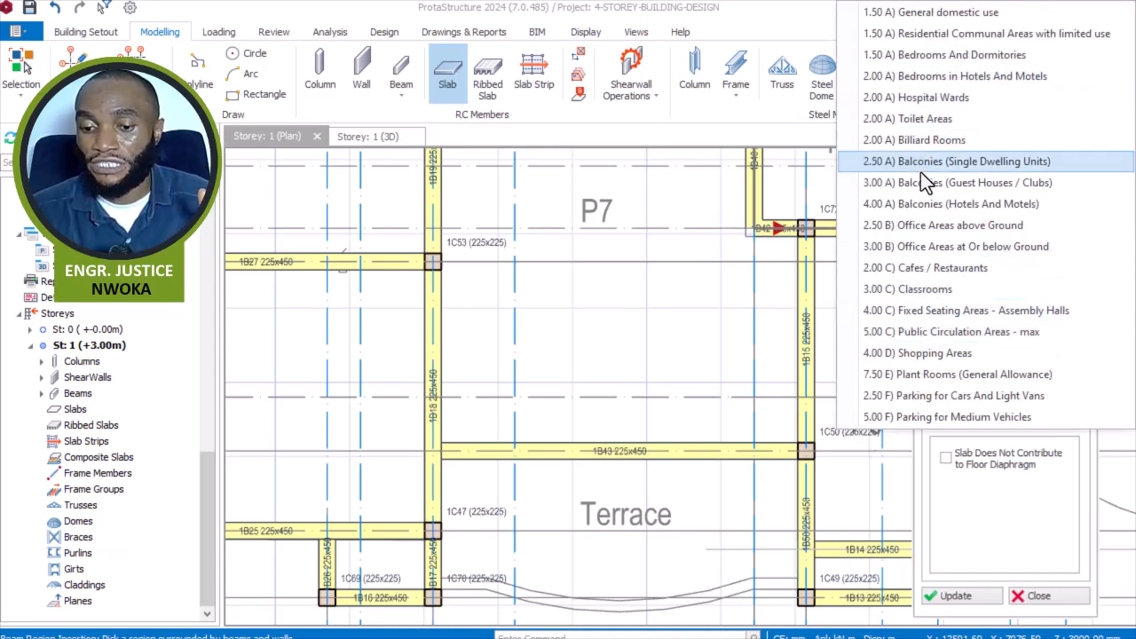
pyautogui.click(917, 15)
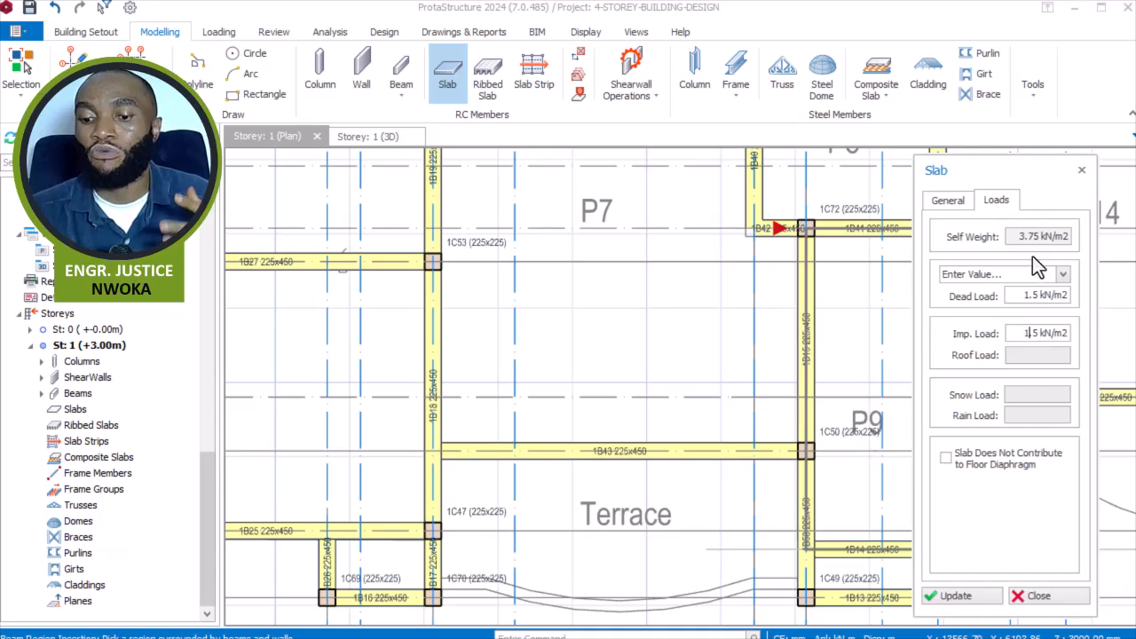
# - Insert a 150 mm slab in panel P6 with the Beam Region method and inspect it in the 3D view
pyautogui.scroll(-3, 659, 279)
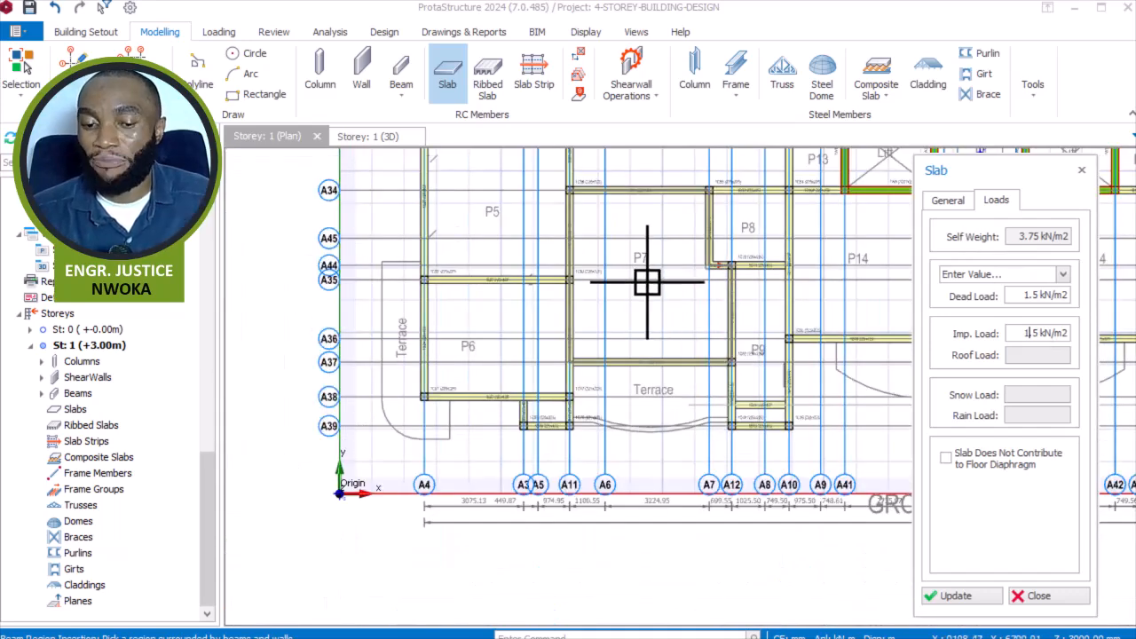
pyautogui.click(951, 202)
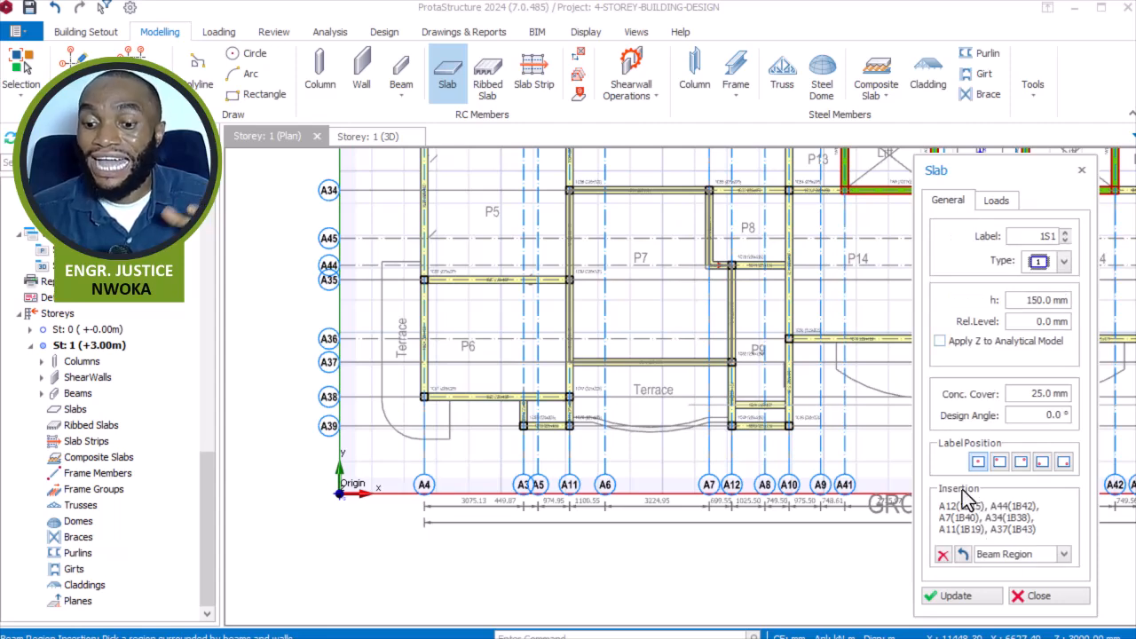
pyautogui.click(1063, 554)
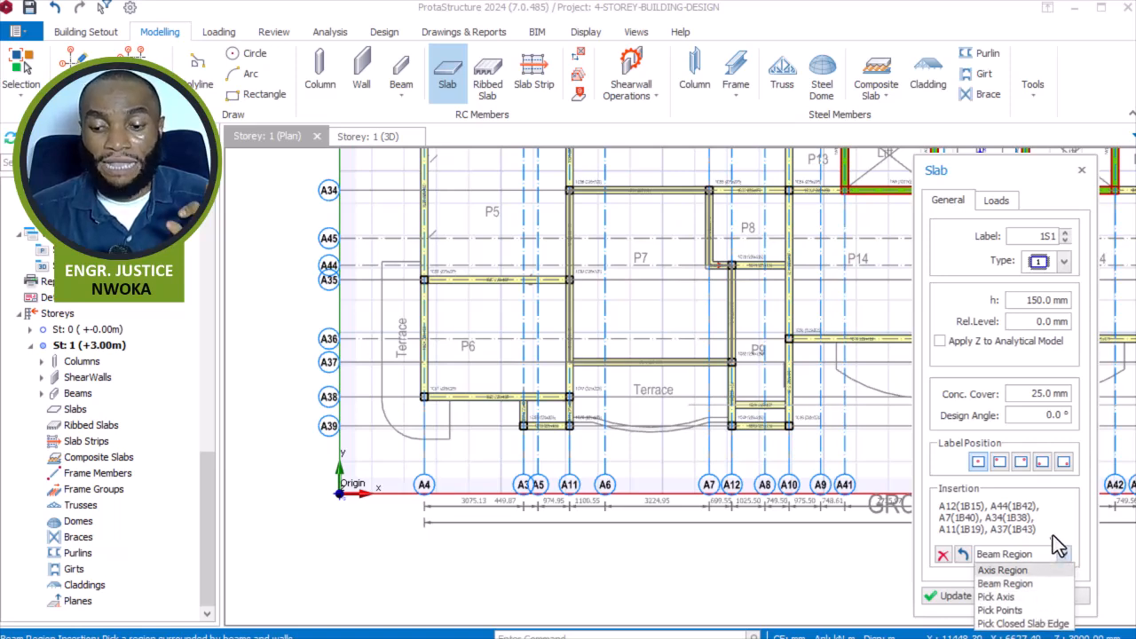
pyautogui.click(1024, 585)
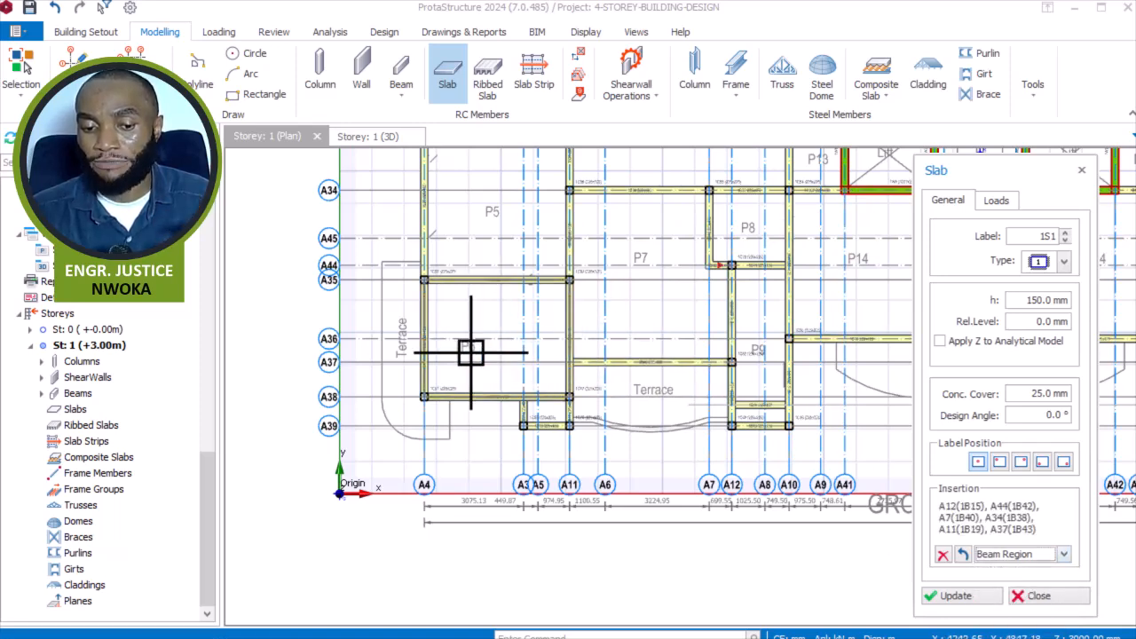
pyautogui.scroll(2, 512, 332)
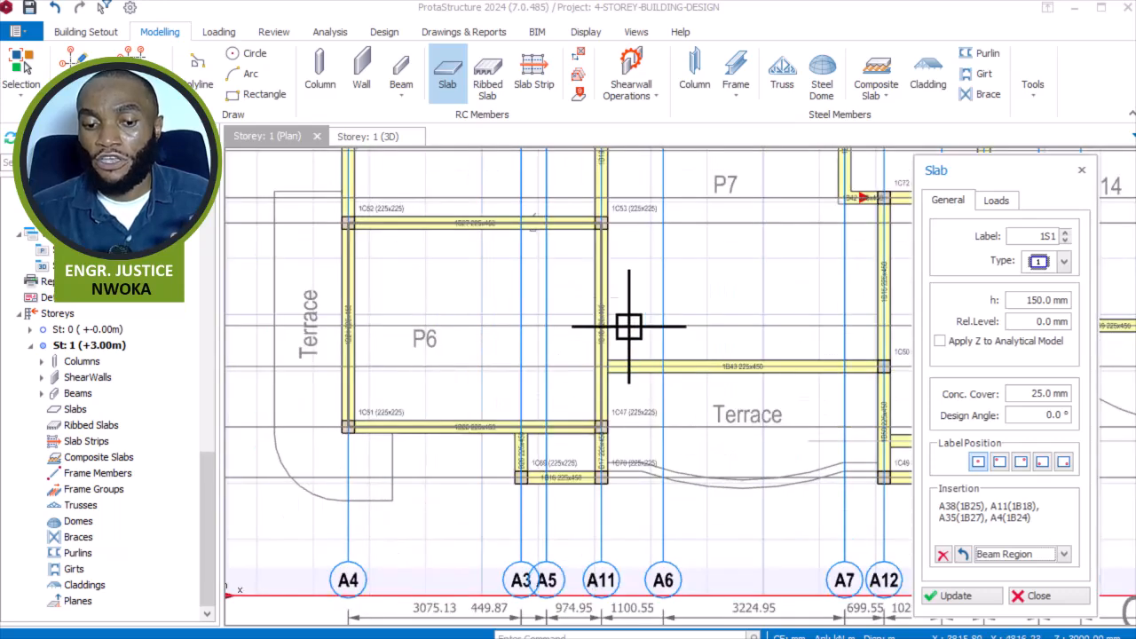
pyautogui.click(442, 268)
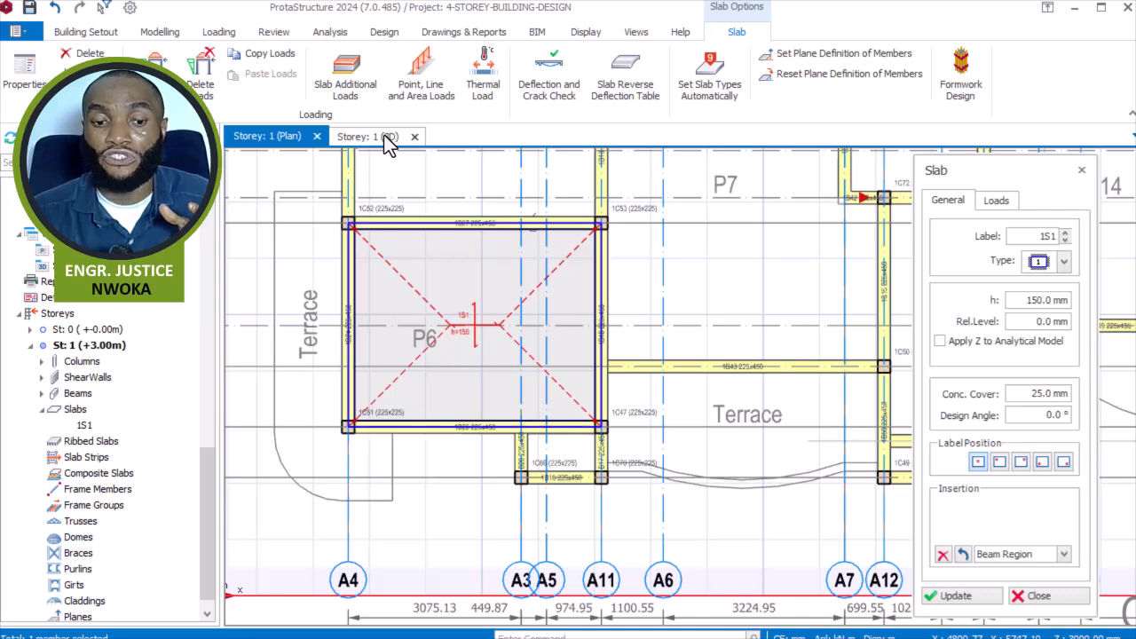
pyautogui.press('Escape')
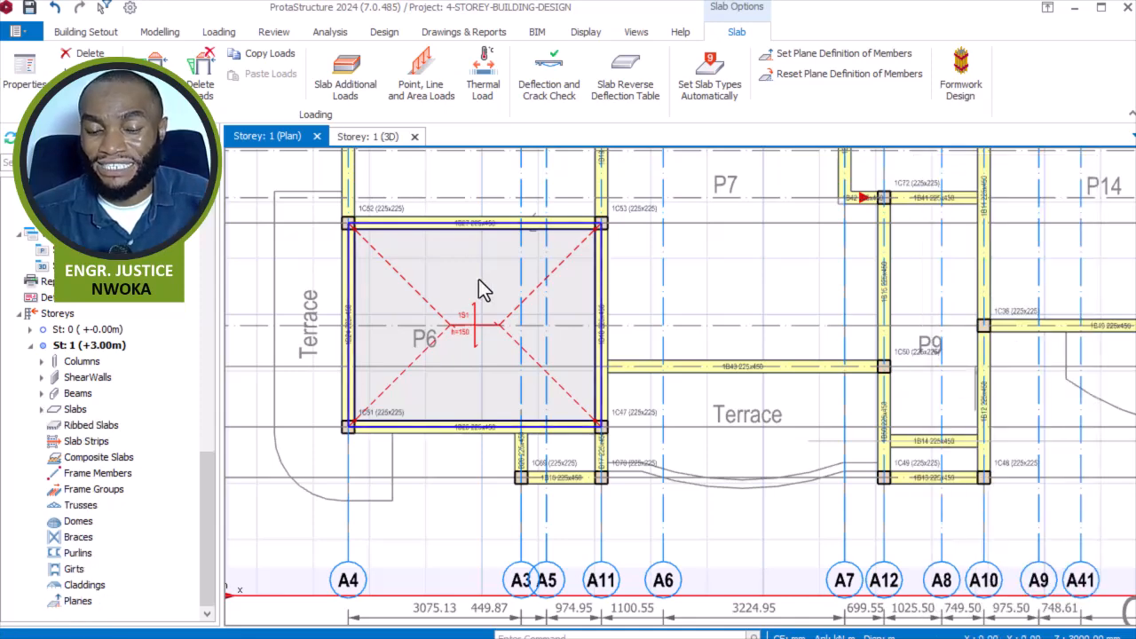
pyautogui.click(367, 136)
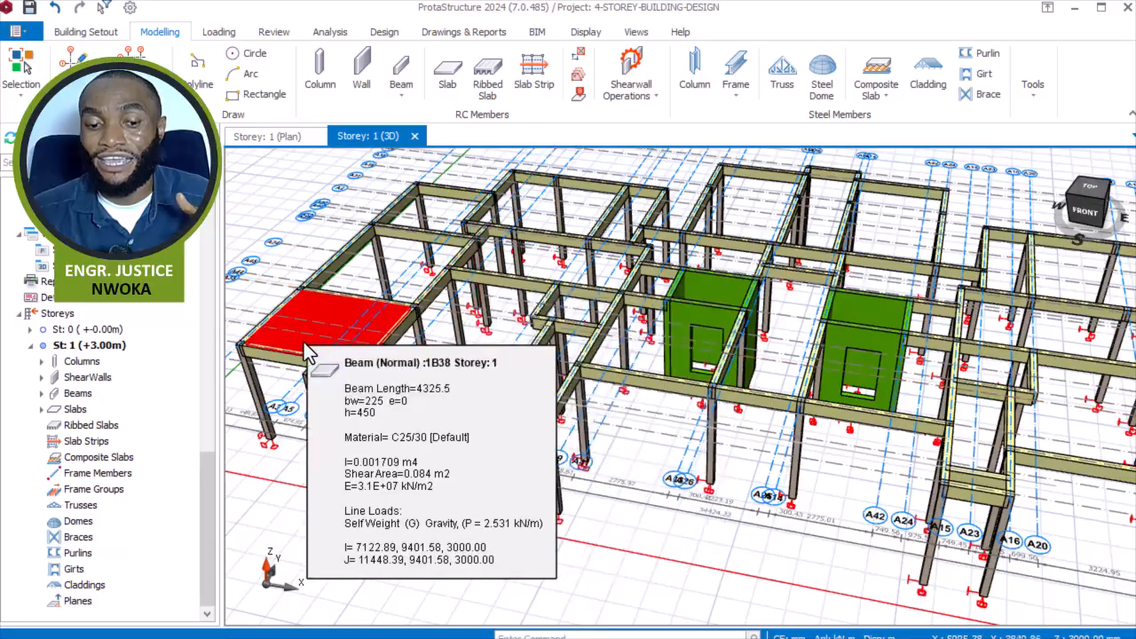
pyautogui.scroll(6, 506, 337)
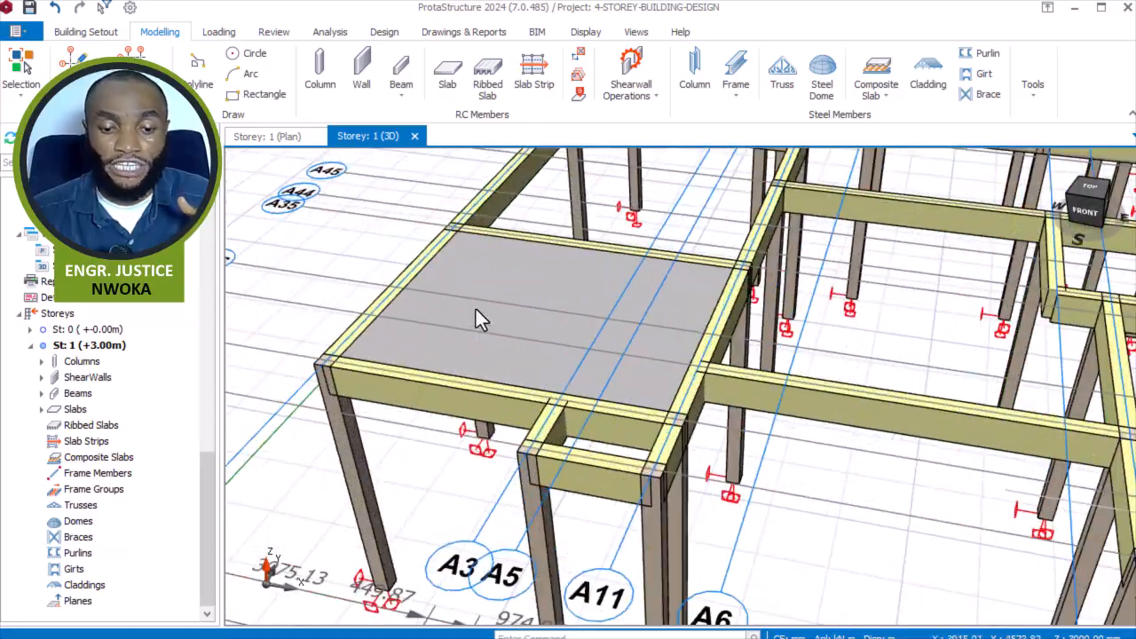
pyautogui.moveTo(476, 308); pyautogui.dragTo(506, 302, button='middle')
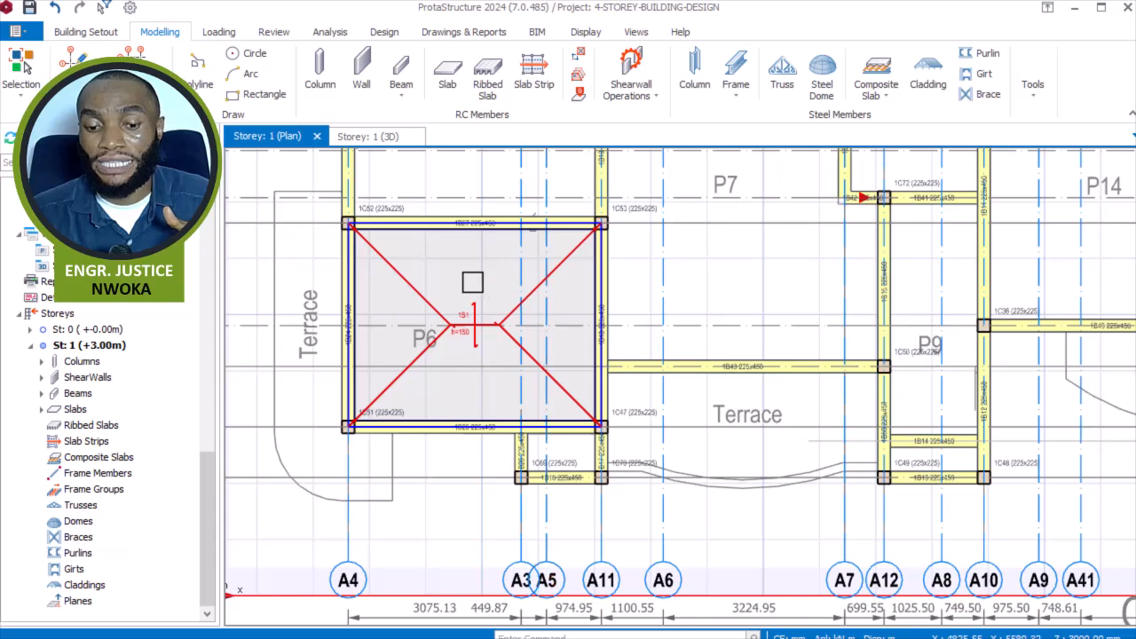
# - Reopen the slab properties from the P6 slab in plan and insert a 150 mm slab in panel P7
pyautogui.rightClick(471, 248)
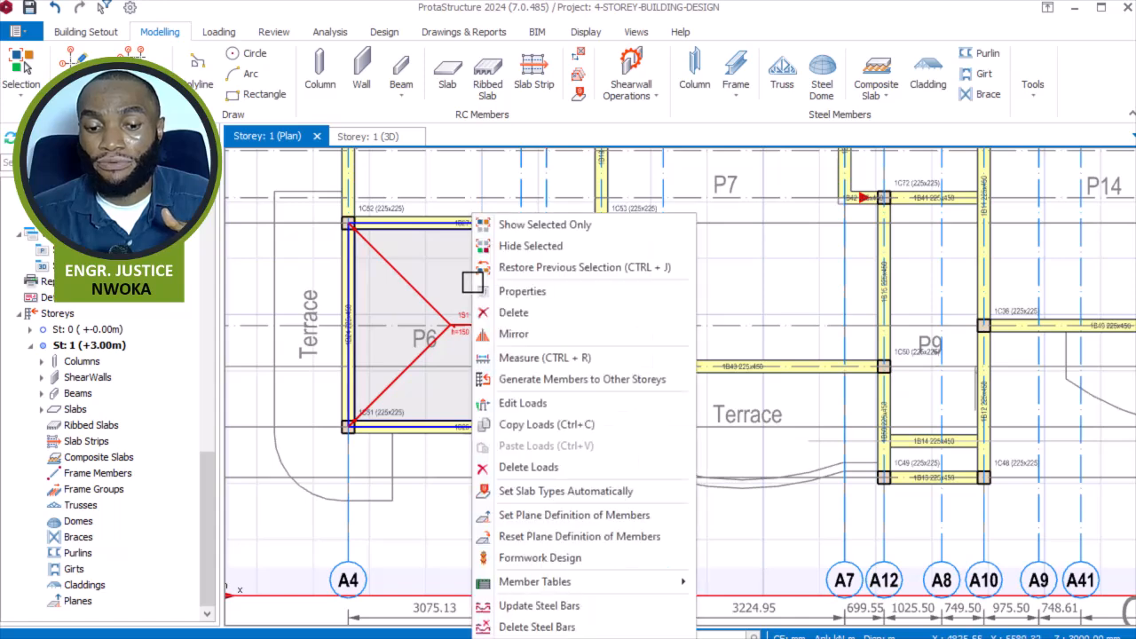
pyautogui.click(528, 292)
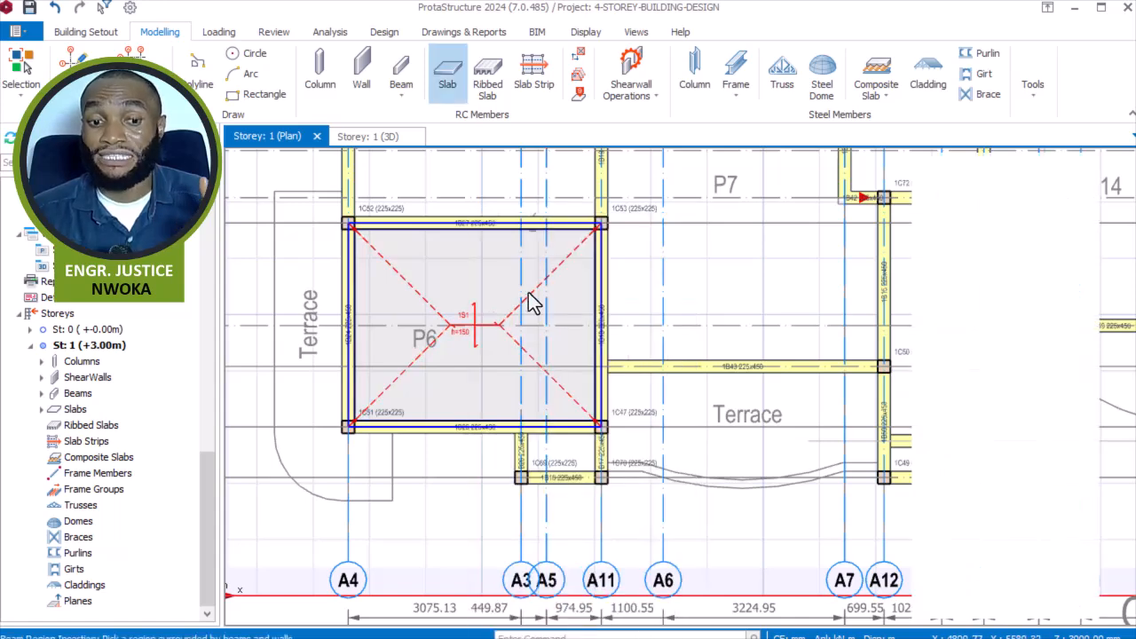
pyautogui.scroll(-3, 524, 379)
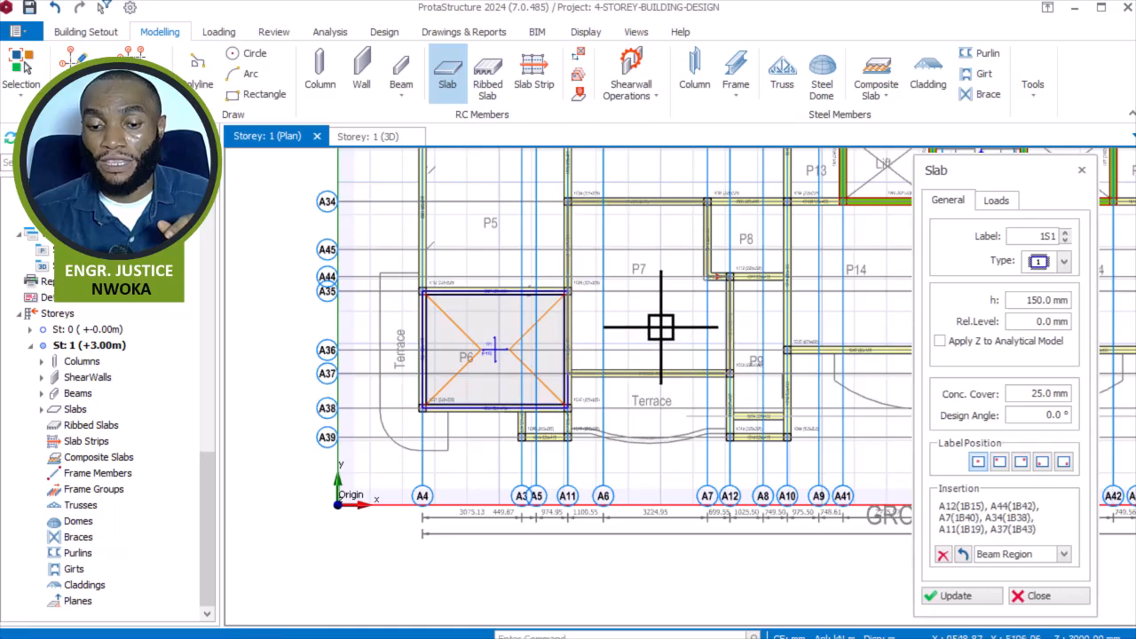
pyautogui.moveTo(635, 344); pyautogui.dragTo(577, 396, button='middle')
pyautogui.scroll(-2, 545, 363)
pyautogui.scroll(4, 545, 363)
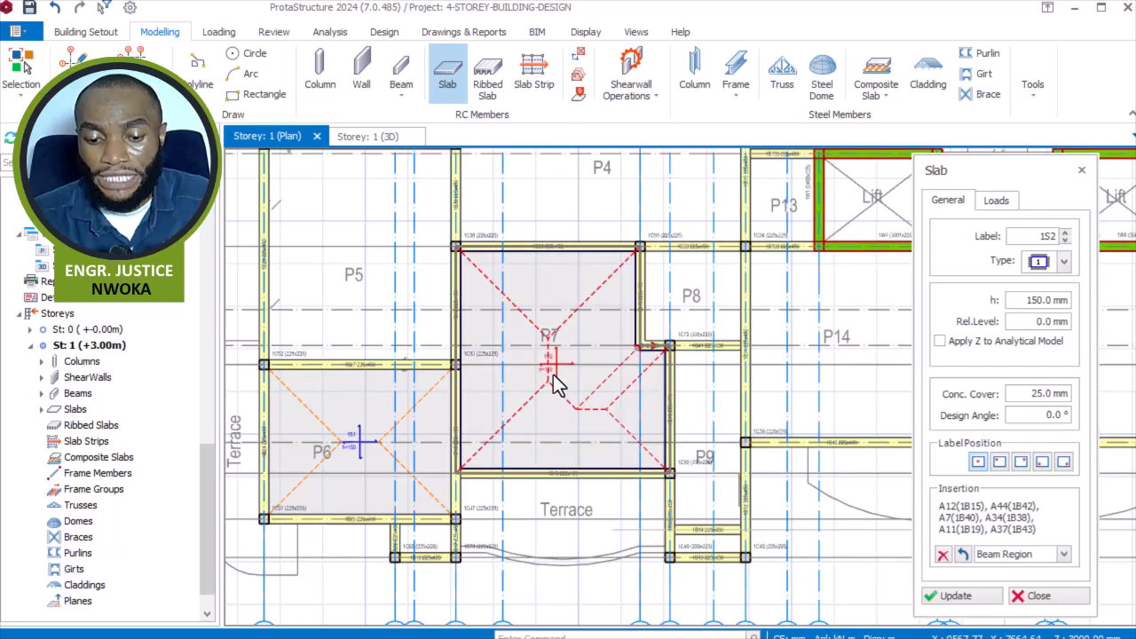
# - Insert 150 mm slabs in panels P2, P3, P4, P5, P8, P9 and P13, then in P11 and P12
pyautogui.scroll(-3, 565, 367)
pyautogui.moveTo(548, 317); pyautogui.dragTo(536, 466, button='middle')
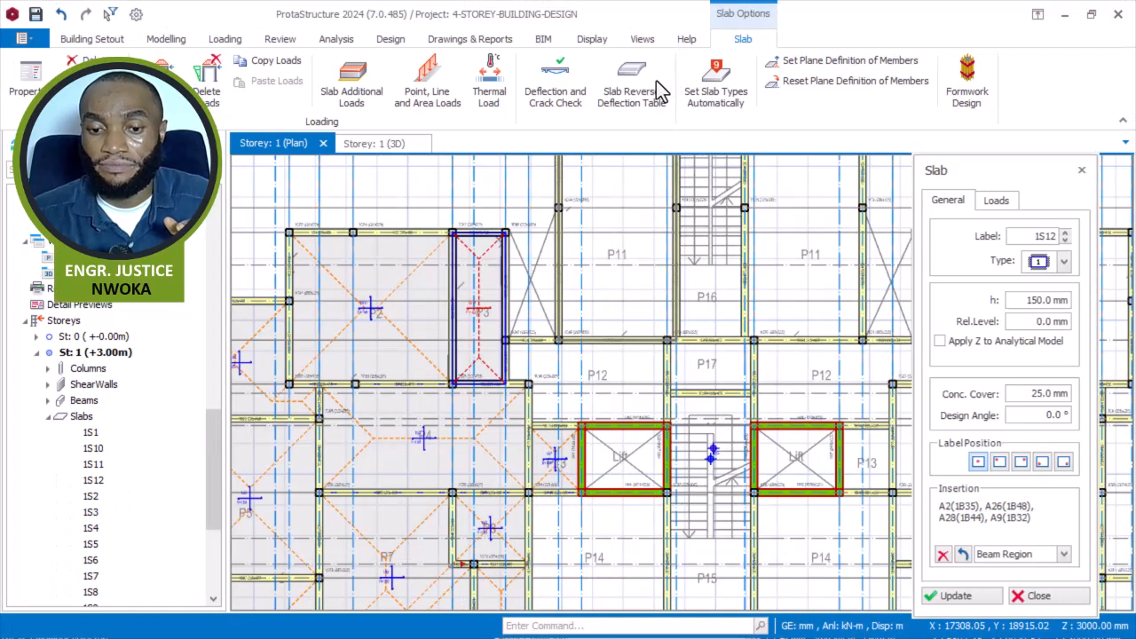
pyautogui.click(602, 234)
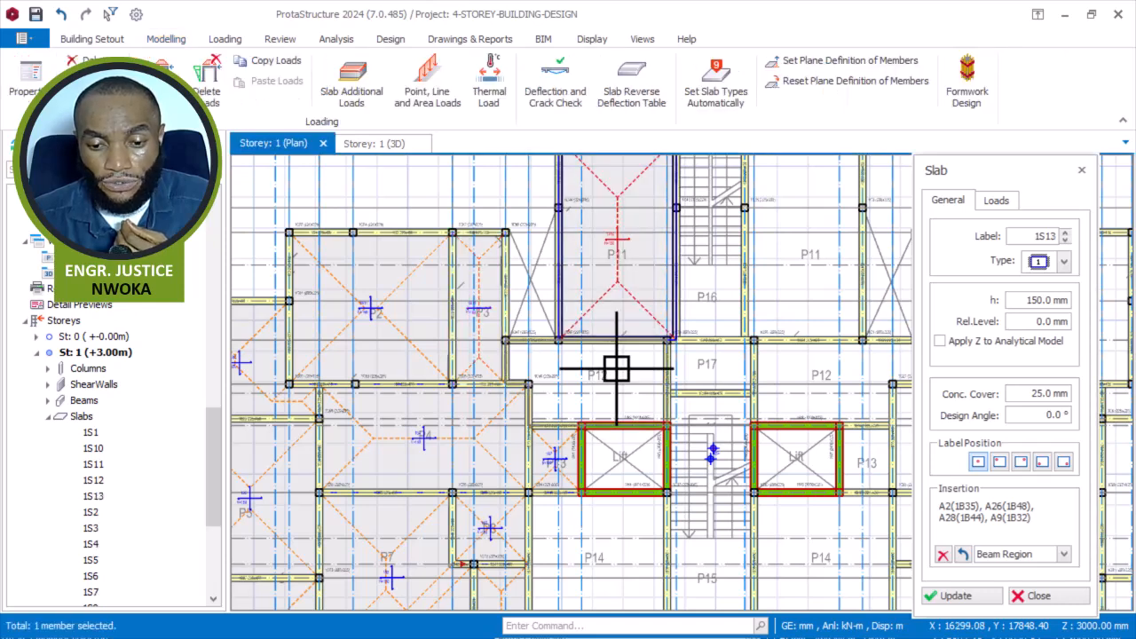
pyautogui.click(616, 368)
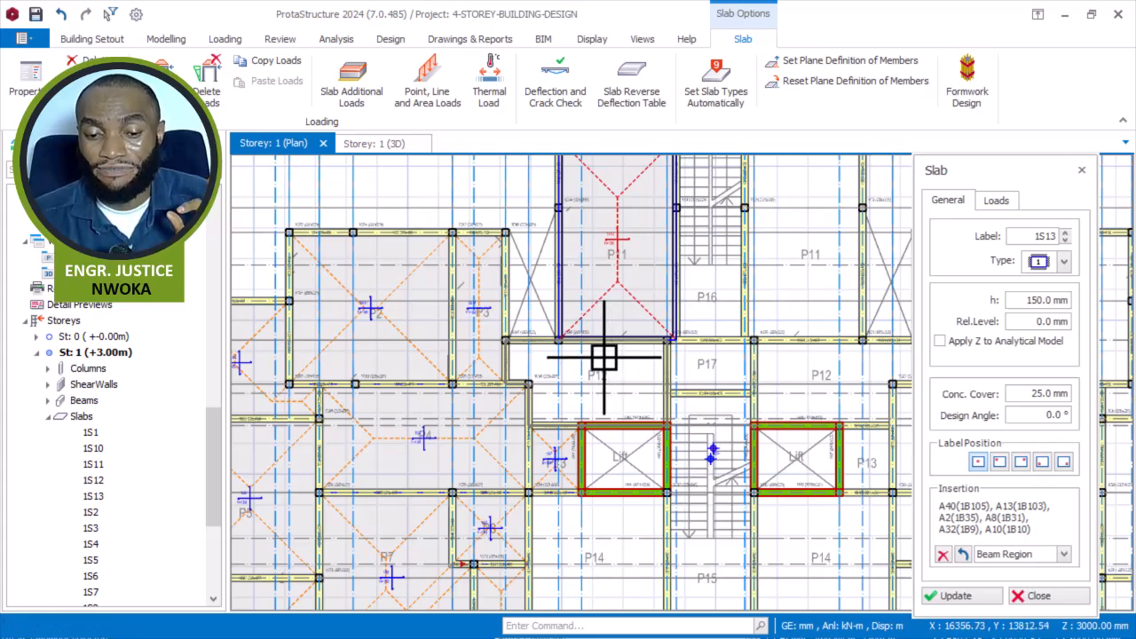
pyautogui.scroll(-3, 603, 357)
pyautogui.scroll(5, 601, 355)
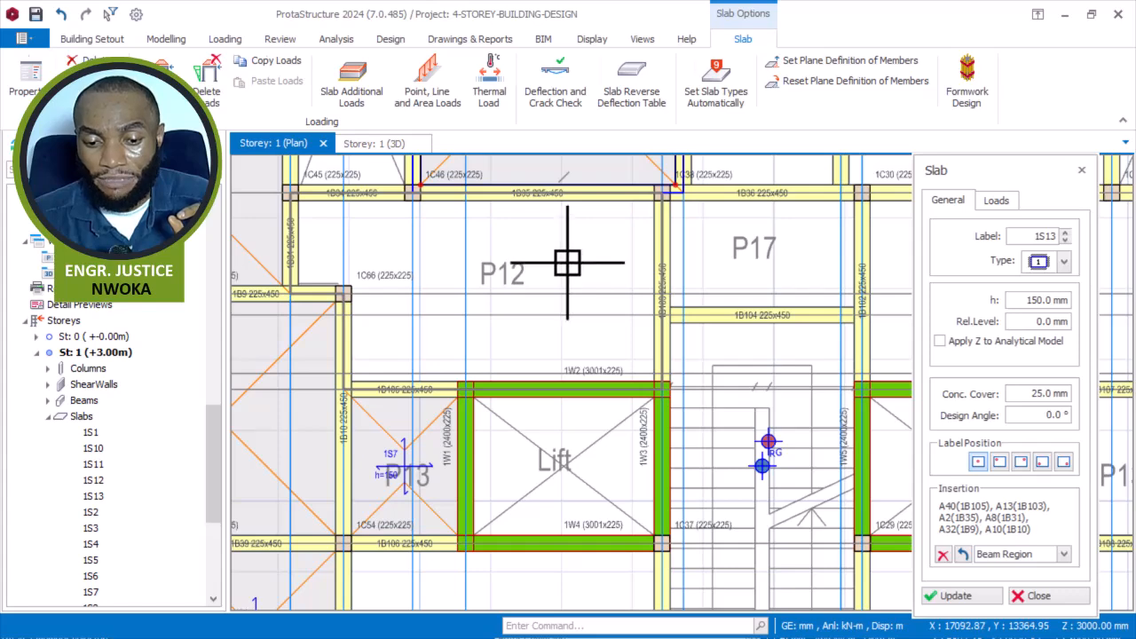
pyautogui.click(568, 262)
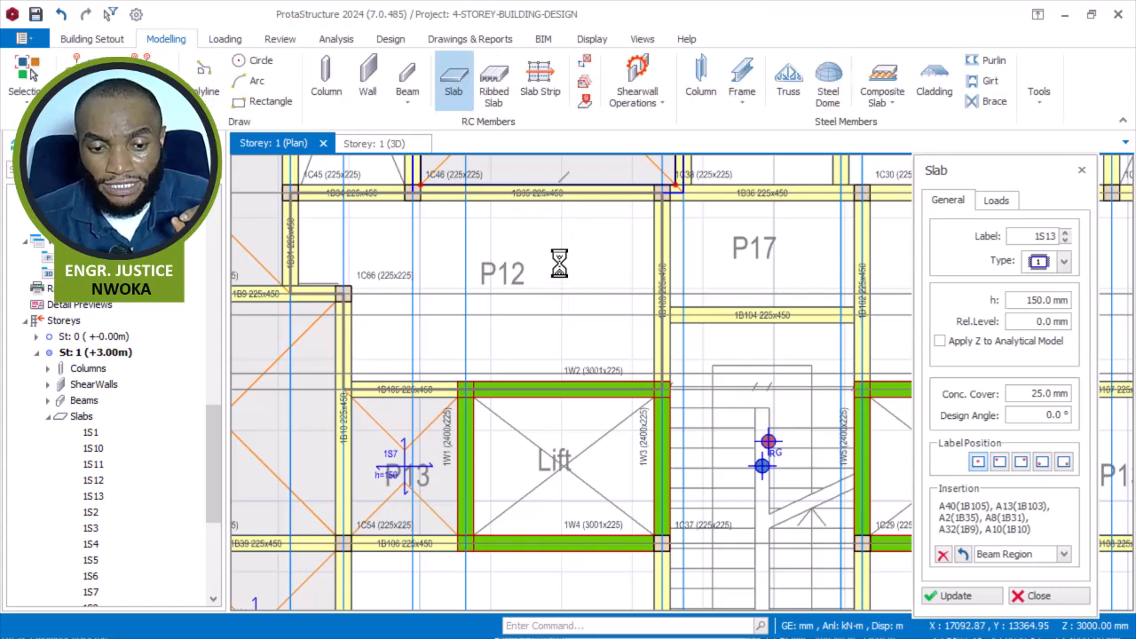
# - Insert a 150 mm slab by beam region in panel P14, next to the slabs of P8 and P9
pyautogui.scroll(-1, 407, 307)
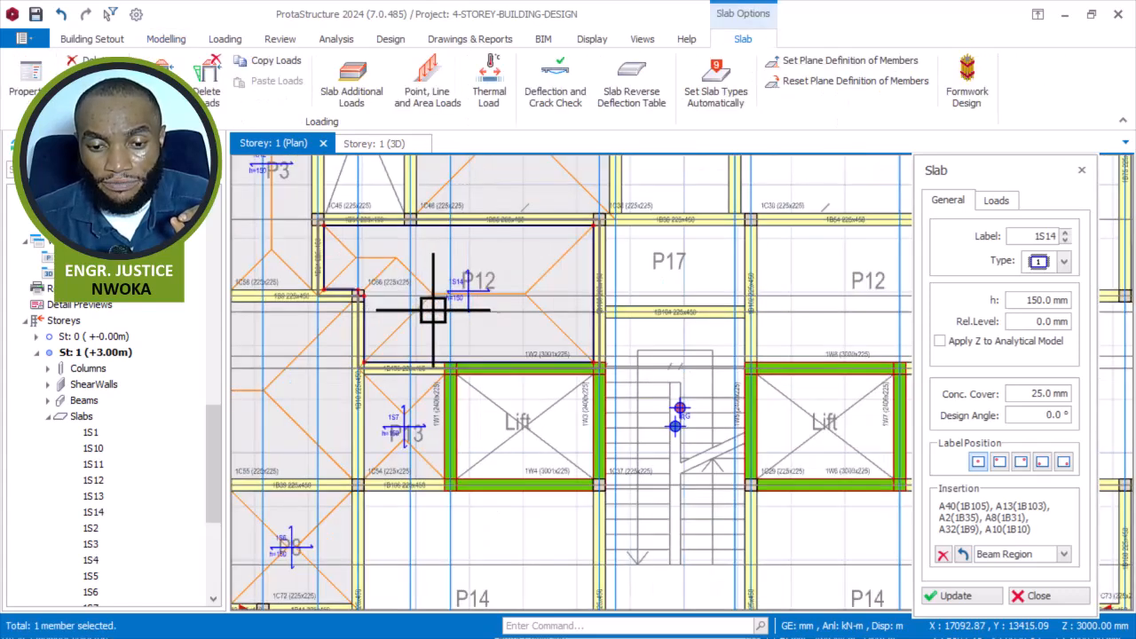
pyautogui.scroll(-1, 536, 306)
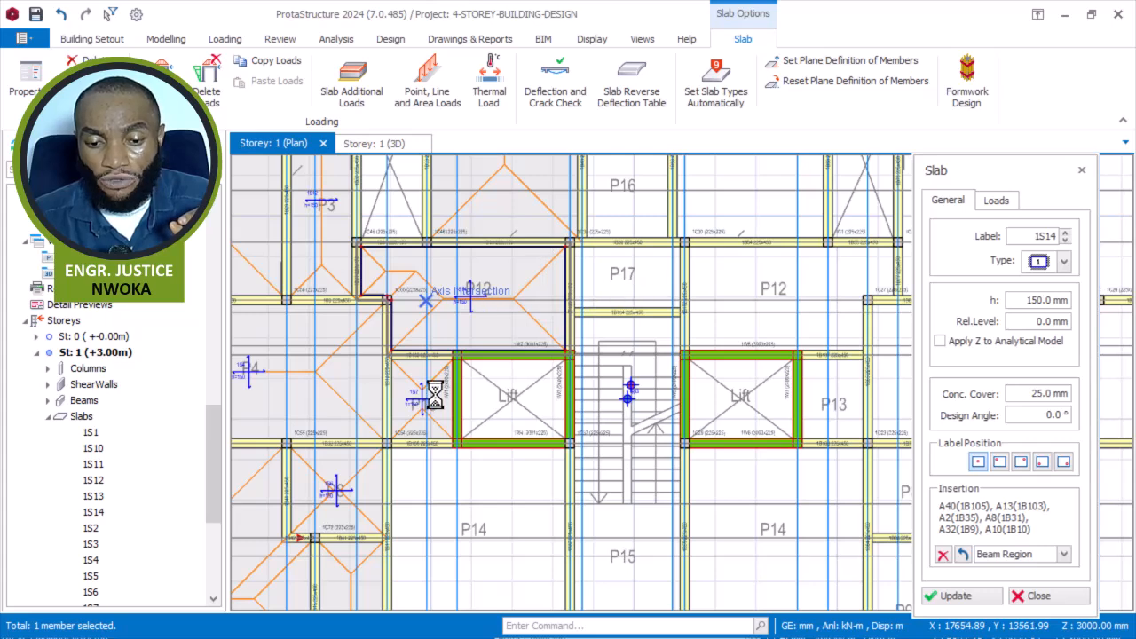
pyautogui.scroll(-1, 504, 300)
pyautogui.moveTo(580, 329); pyautogui.dragTo(414, 442, button='middle')
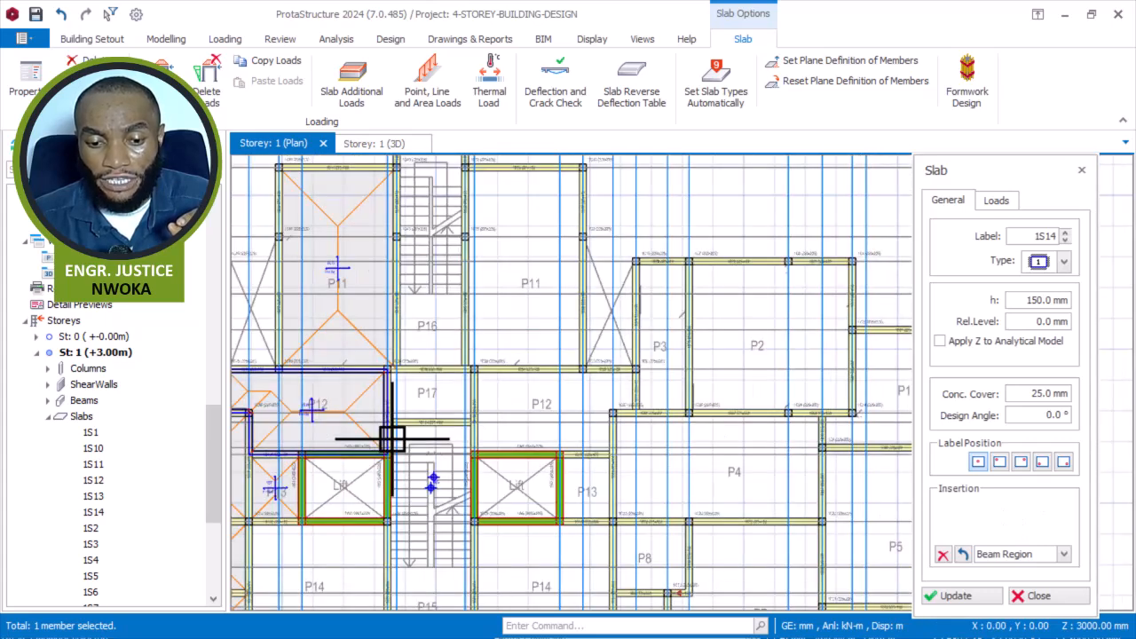
pyautogui.scroll(4, 735, 254)
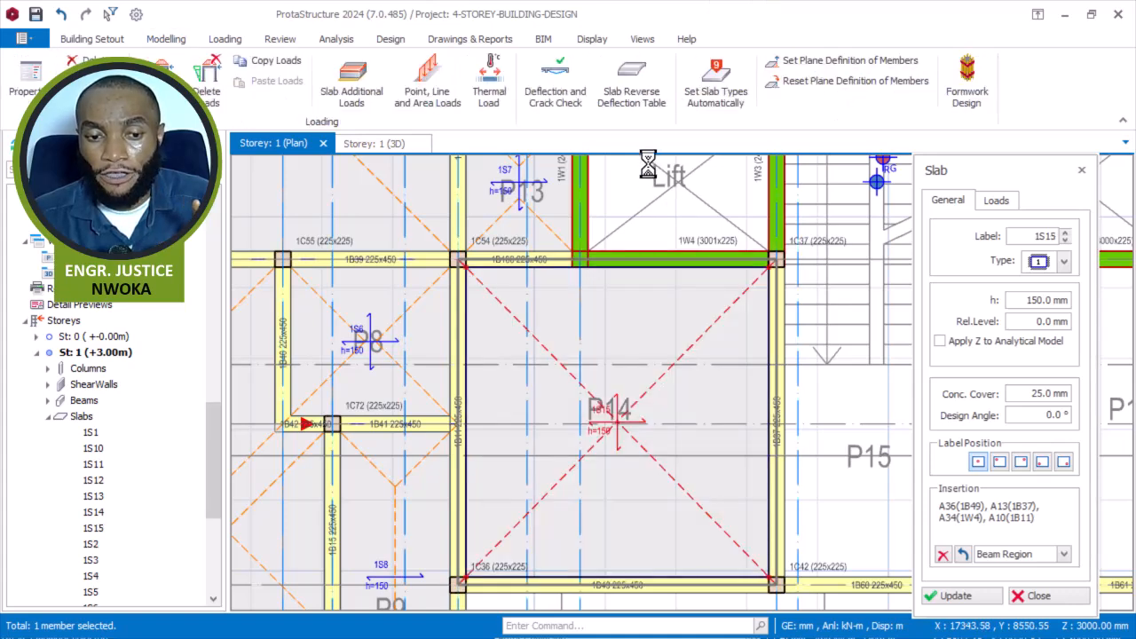
# - Insert a 150 mm slab by beam region in panel P17, between the two P12 panels above the staircase
pyautogui.moveTo(621, 254); pyautogui.dragTo(557, 340, button='middle')
pyautogui.click(521, 331)
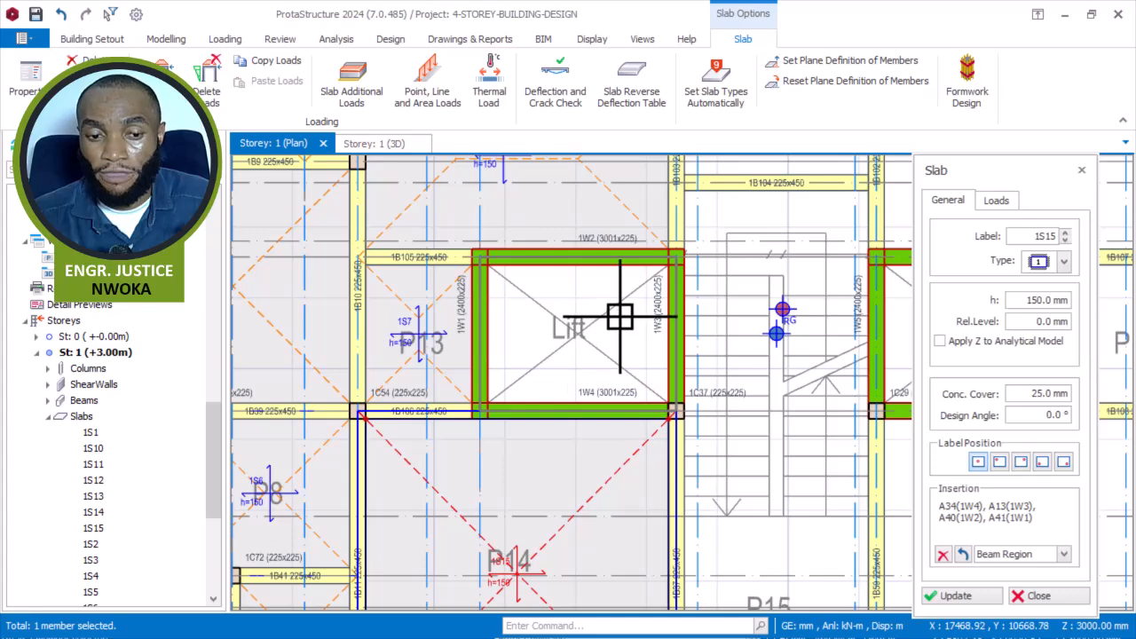
pyautogui.scroll(-3, 585, 324)
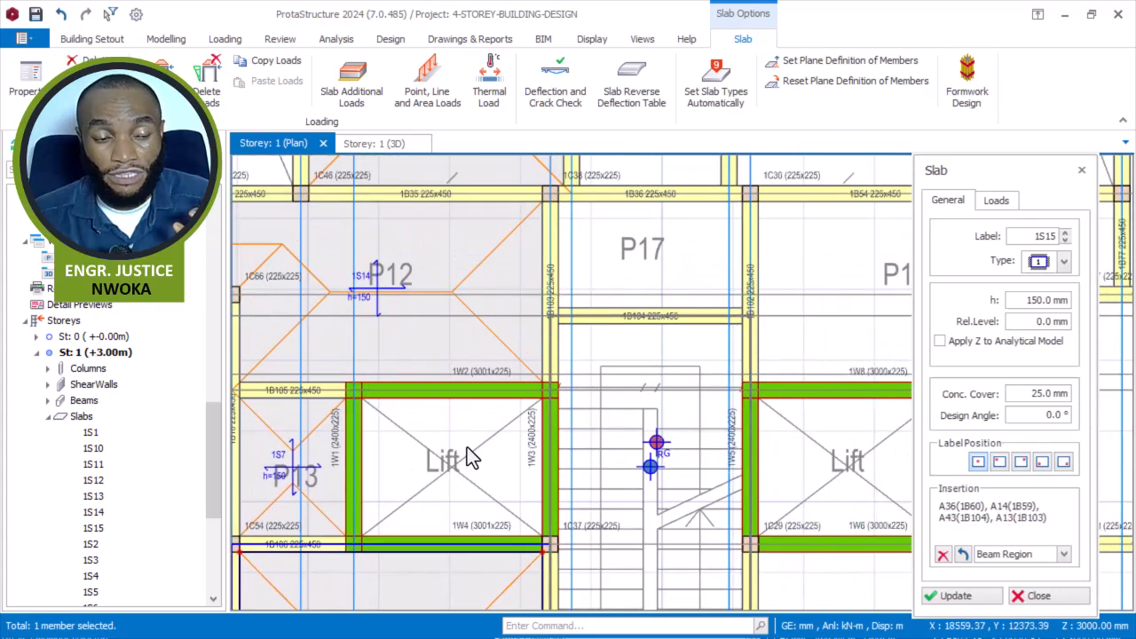
pyautogui.moveTo(613, 383); pyautogui.dragTo(599, 208, button='middle')
pyautogui.moveTo(573, 296); pyautogui.dragTo(562, 471, button='middle')
pyautogui.scroll(3, 574, 317)
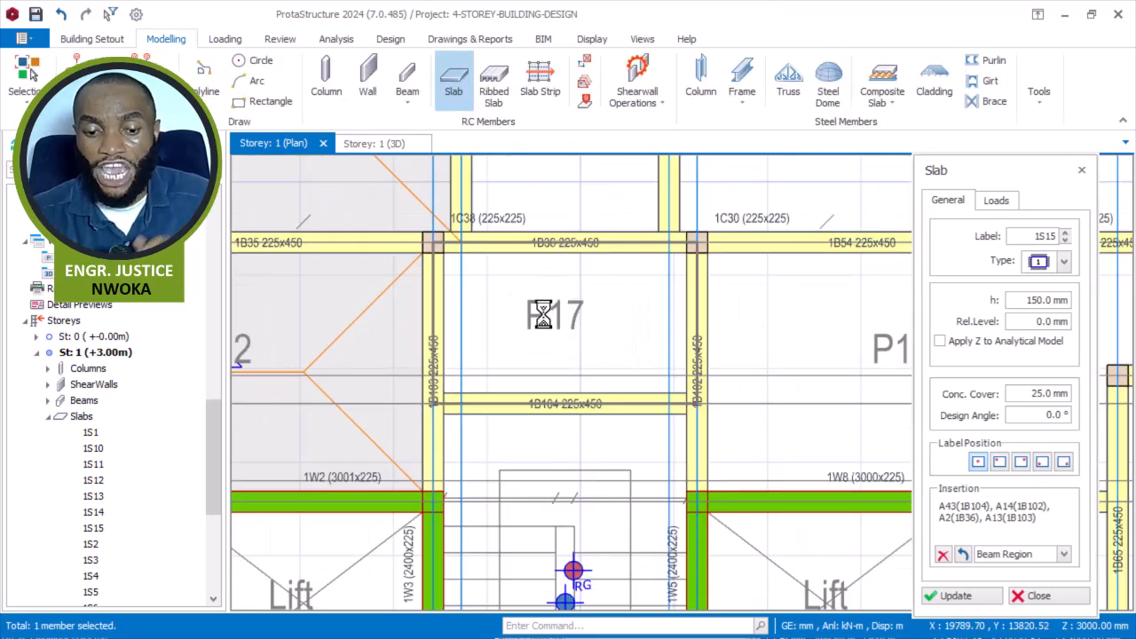
pyautogui.scroll(-2, 541, 336)
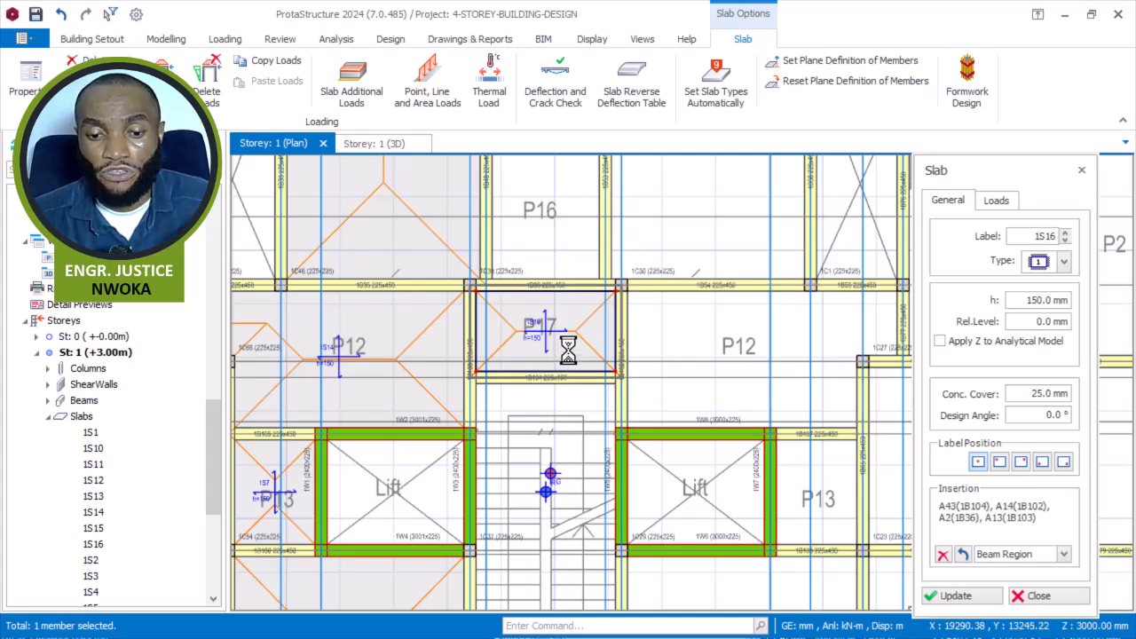
pyautogui.scroll(-2, 567, 351)
# - Insert 150 mm slabs by beam region in the P11 and P12 panels on the right-hand half of the plan
pyautogui.moveTo(570, 219); pyautogui.dragTo(573, 330, button='middle')
pyautogui.scroll(4, 547, 349)
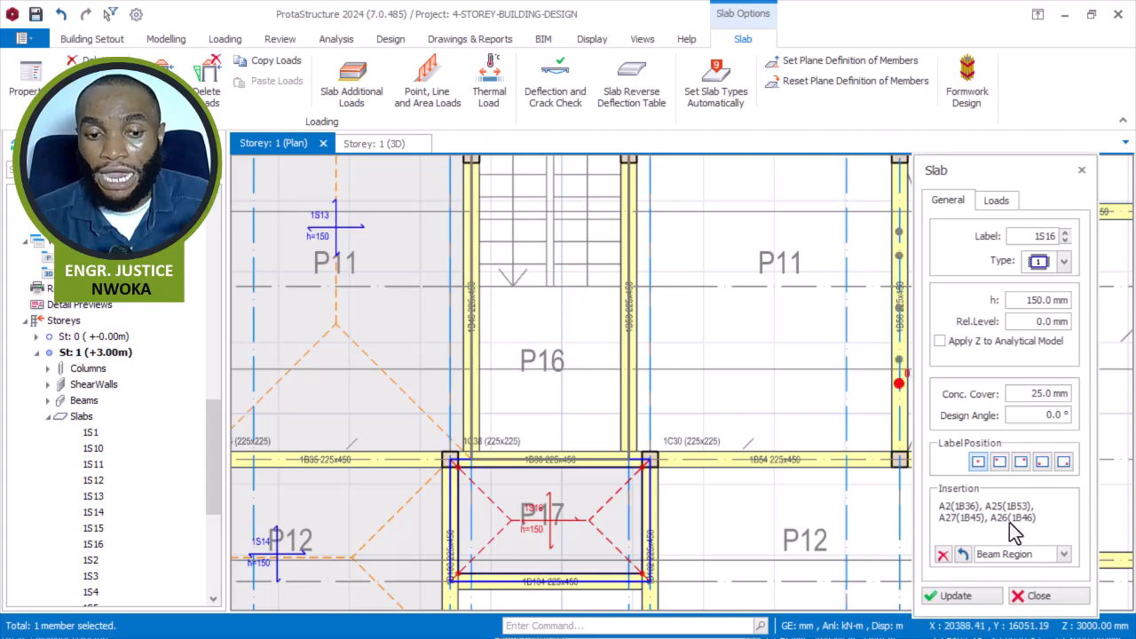
pyautogui.scroll(-4, 575, 426)
pyautogui.moveTo(674, 320); pyautogui.dragTo(602, 263, button='middle')
pyautogui.scroll(2, 602, 238)
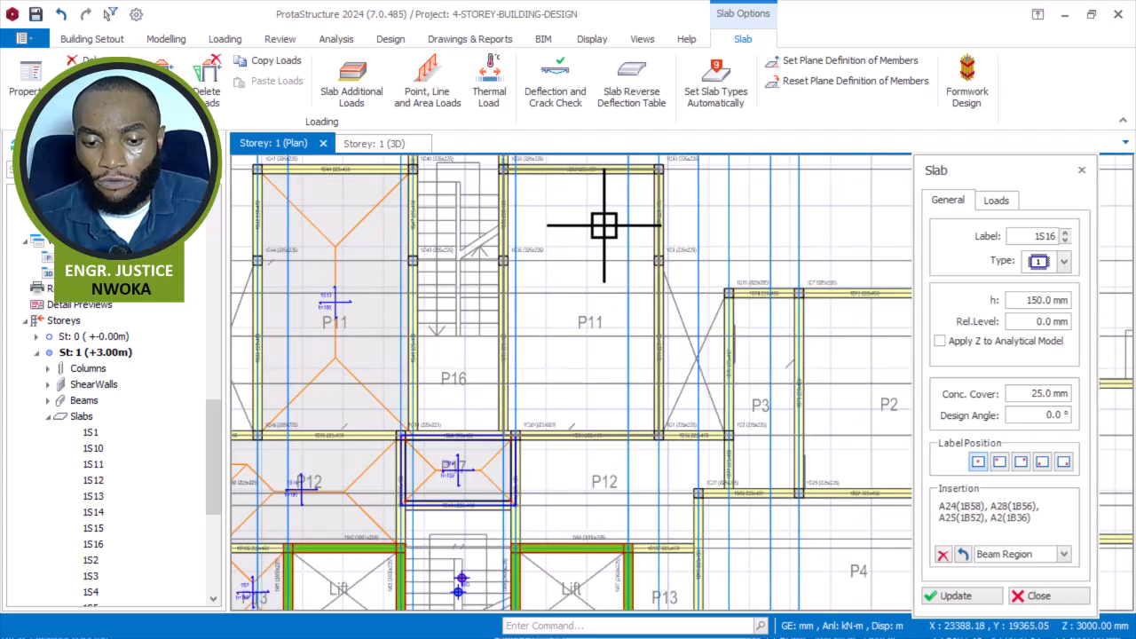
pyautogui.click(605, 224)
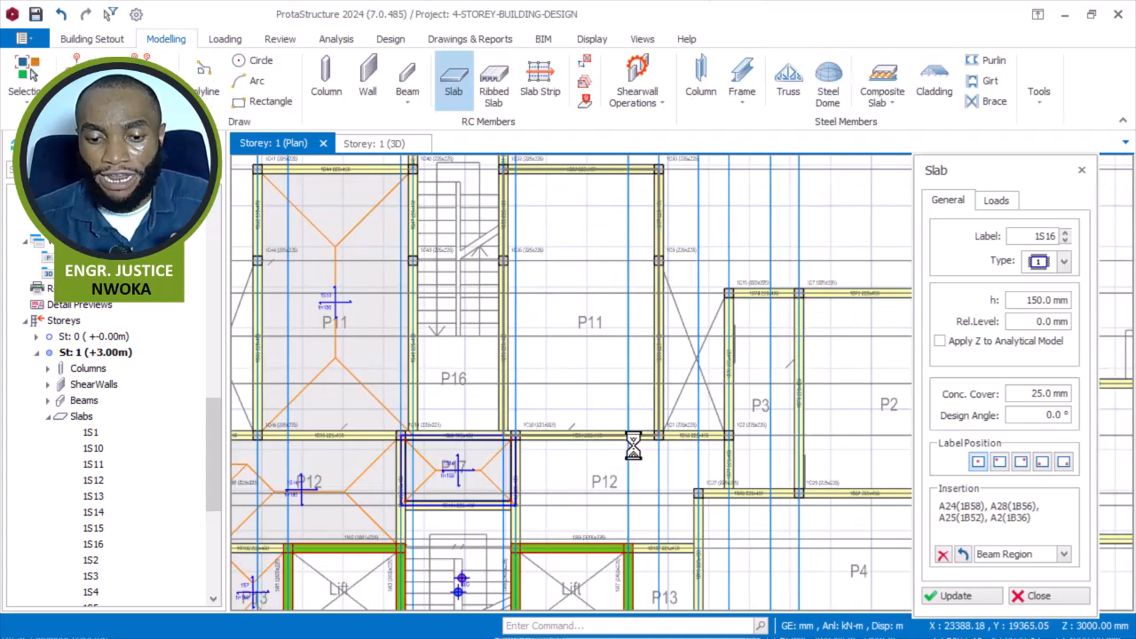
pyautogui.click(767, 406)
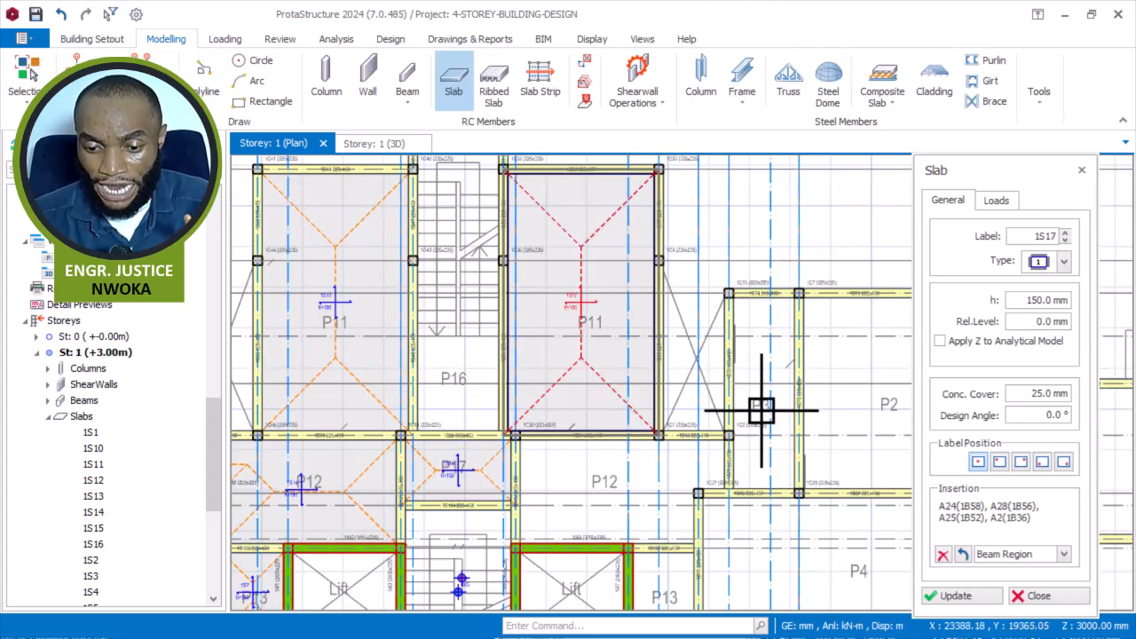
pyautogui.moveTo(616, 482); pyautogui.dragTo(482, 310, button='middle')
pyautogui.click(504, 310)
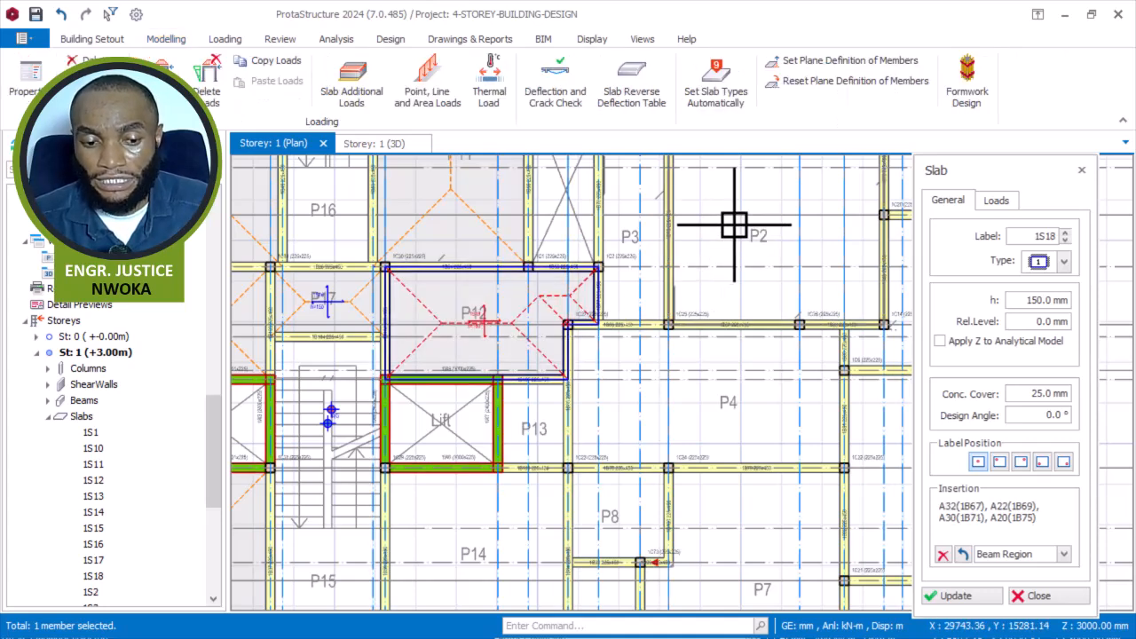
# - Insert 150 mm slabs by beam region in the P4 and P3 panels on the right-hand half of the plan
pyautogui.click(628, 191)
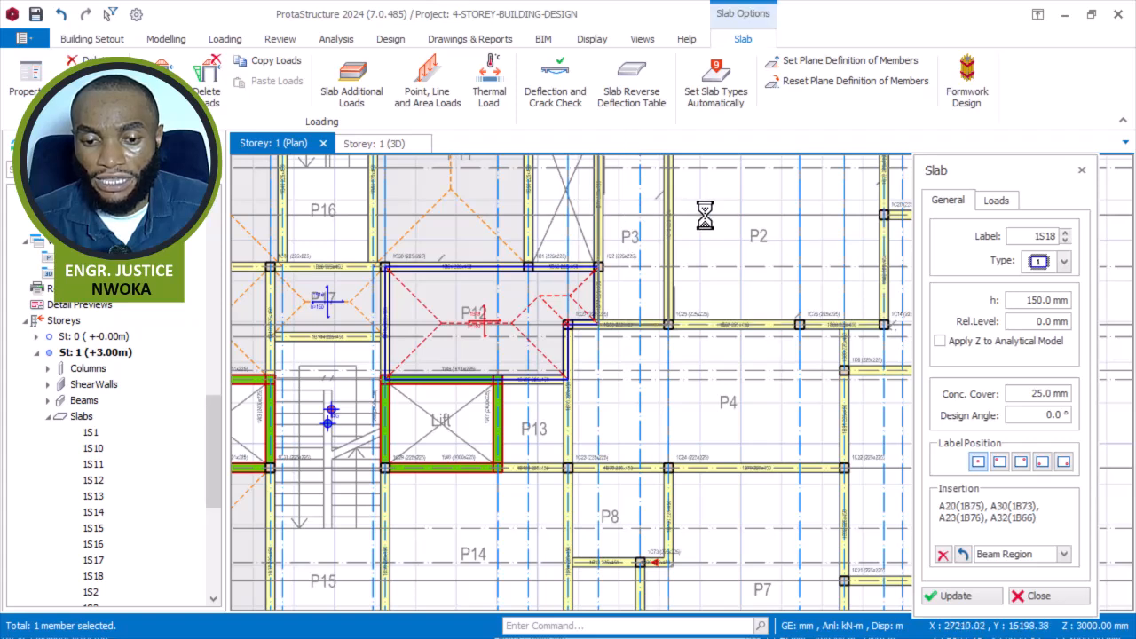
pyautogui.click(701, 393)
pyautogui.click(705, 393)
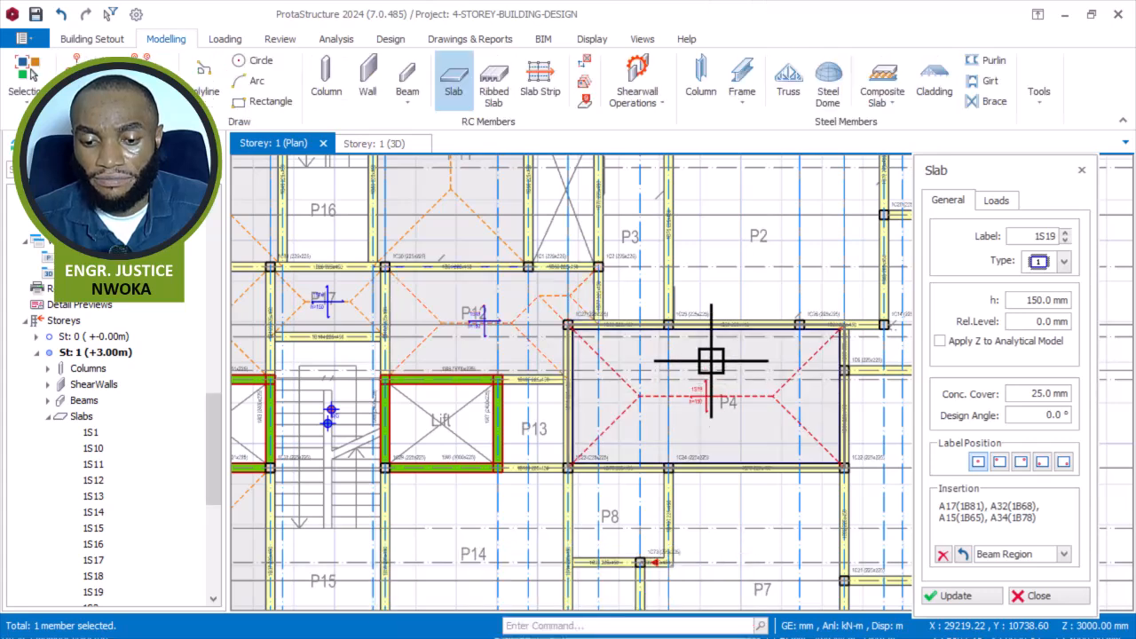
pyautogui.scroll(3, 674, 382)
pyautogui.moveTo(570, 387); pyautogui.dragTo(563, 311, button='middle')
pyautogui.click(535, 277)
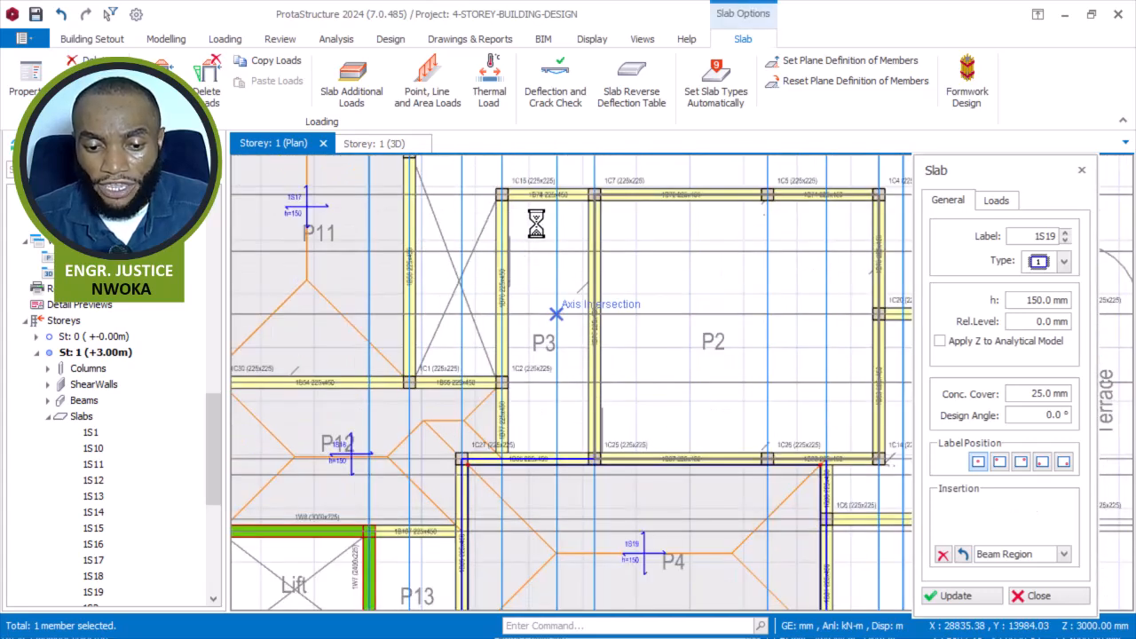
# - Insert a 150 mm slab in the small panel below P6 enclosed by beams 1B85, 1B86, 1B87 and 1B109
pyautogui.scroll(1, 534, 223)
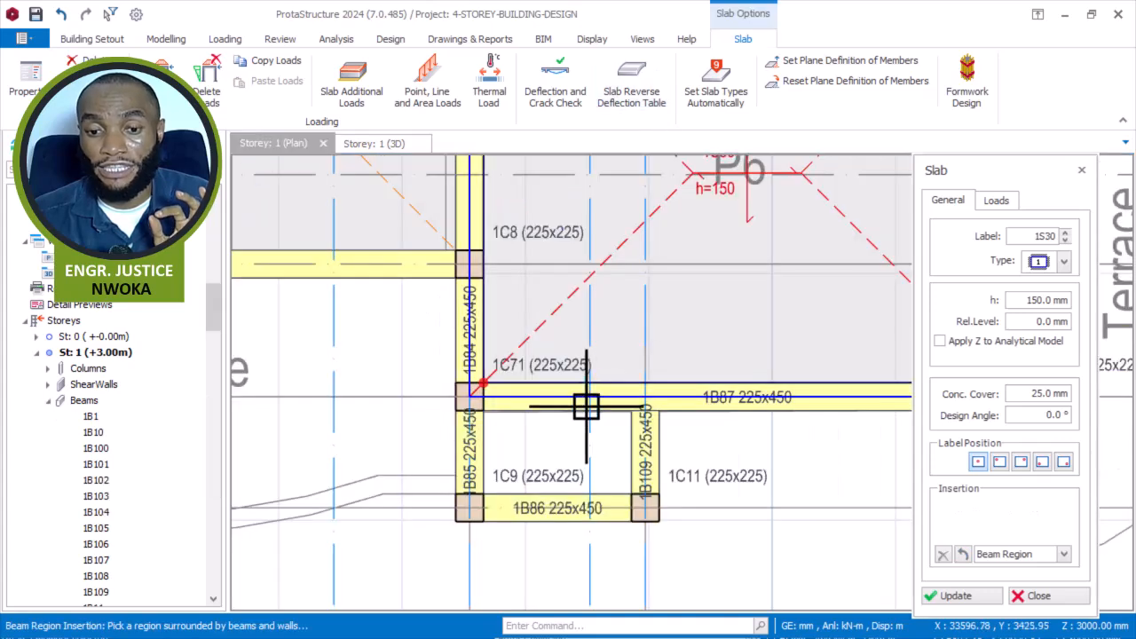
pyautogui.scroll(1, 532, 463)
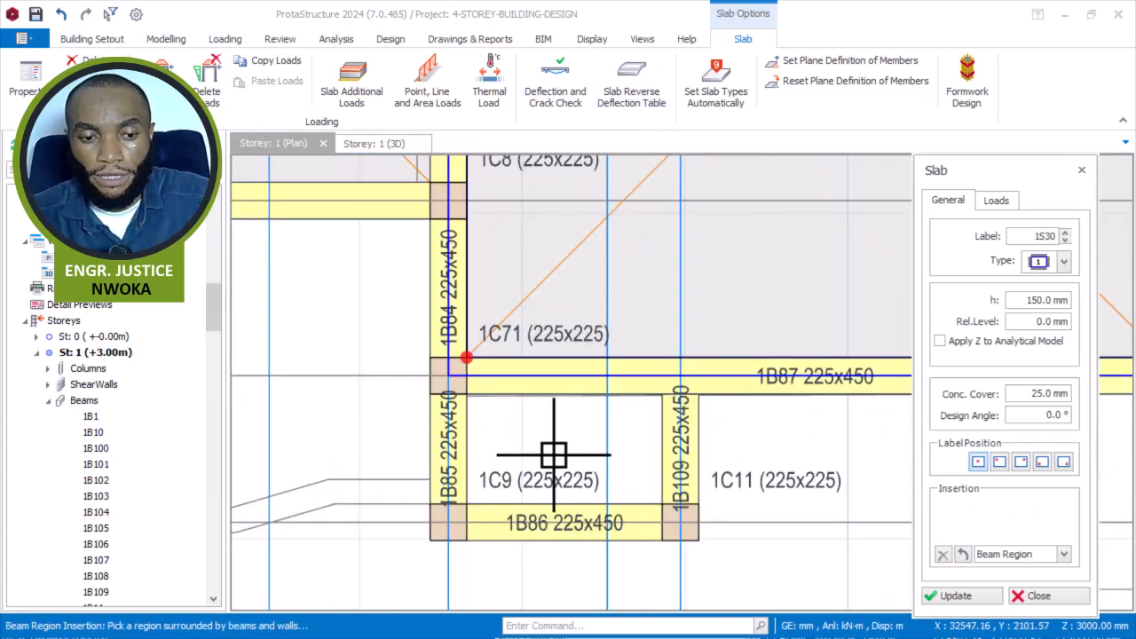
pyautogui.click(556, 426)
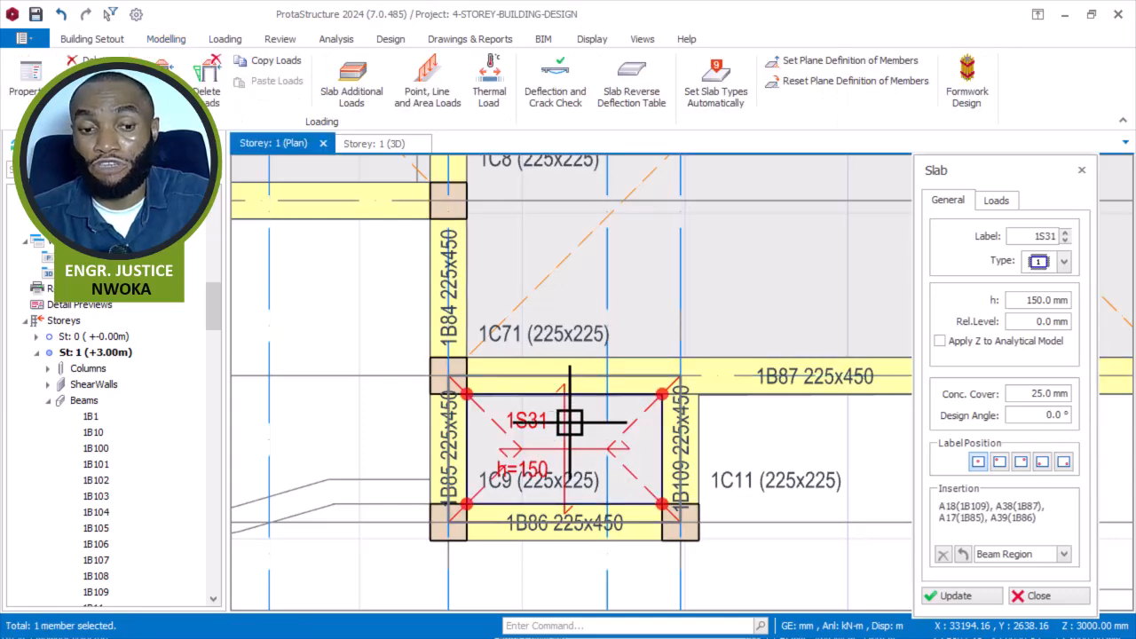
pyautogui.scroll(-2, 563, 400)
pyautogui.scroll(-1, 488, 376)
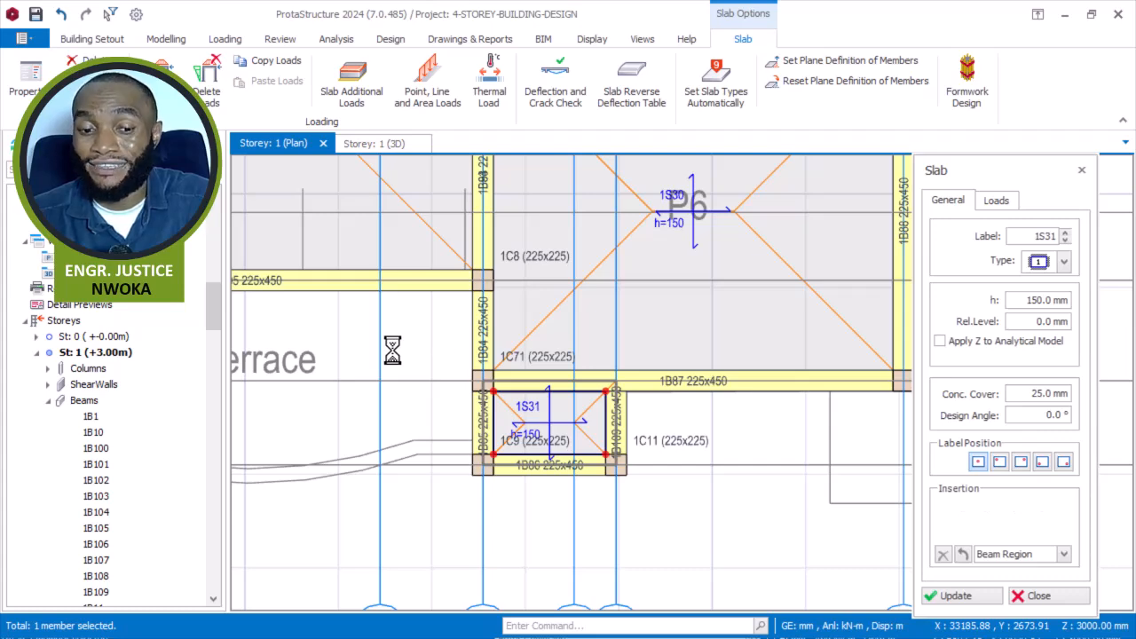
# - Examine the terrace, the front edge and the rest of the storey plan for panels without slabs
pyautogui.moveTo(382, 412); pyautogui.dragTo(599, 396, button='middle')
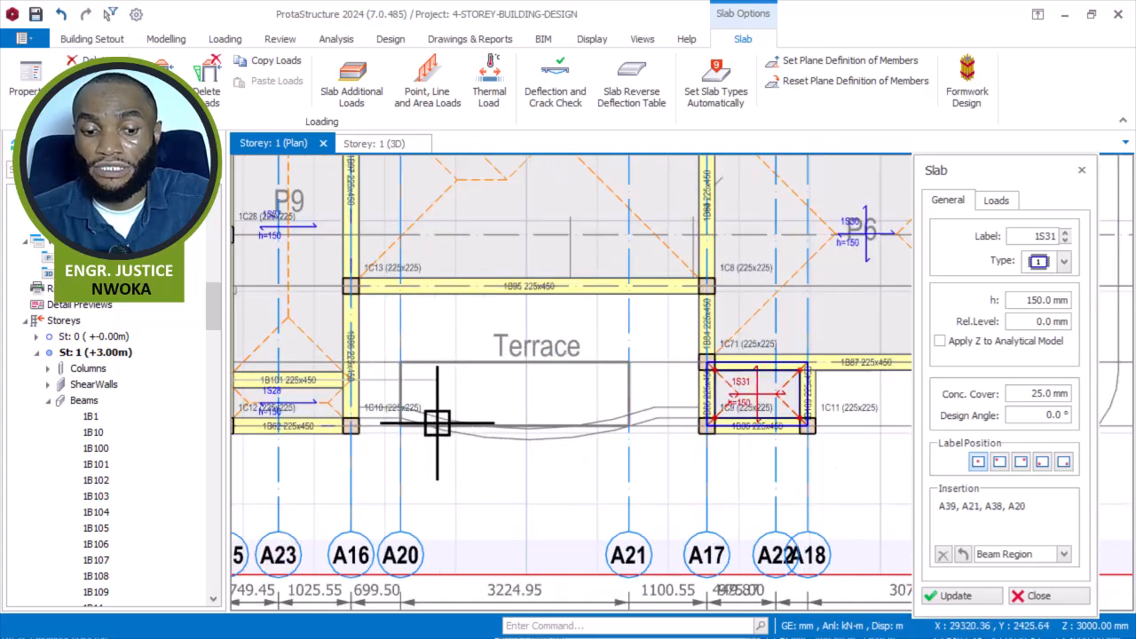
pyautogui.scroll(1, 435, 443)
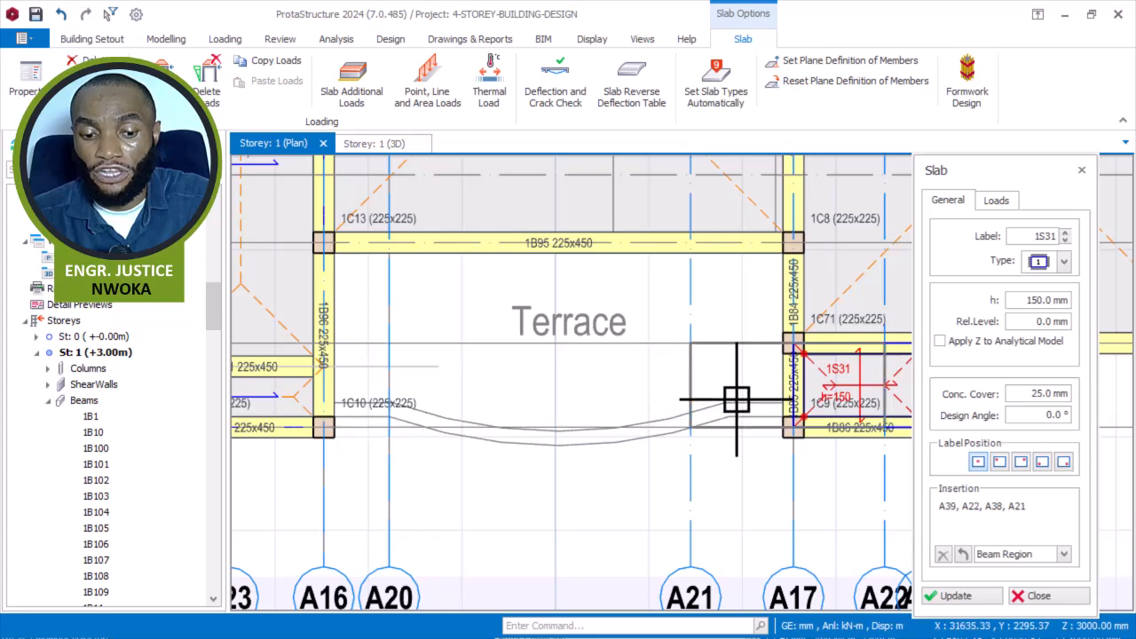
pyautogui.scroll(-1, 736, 399)
pyautogui.scroll(-1, 639, 380)
pyautogui.moveTo(521, 381); pyautogui.dragTo(732, 425, button='middle')
pyautogui.scroll(1, 603, 410)
pyautogui.scroll(1, 603, 410)
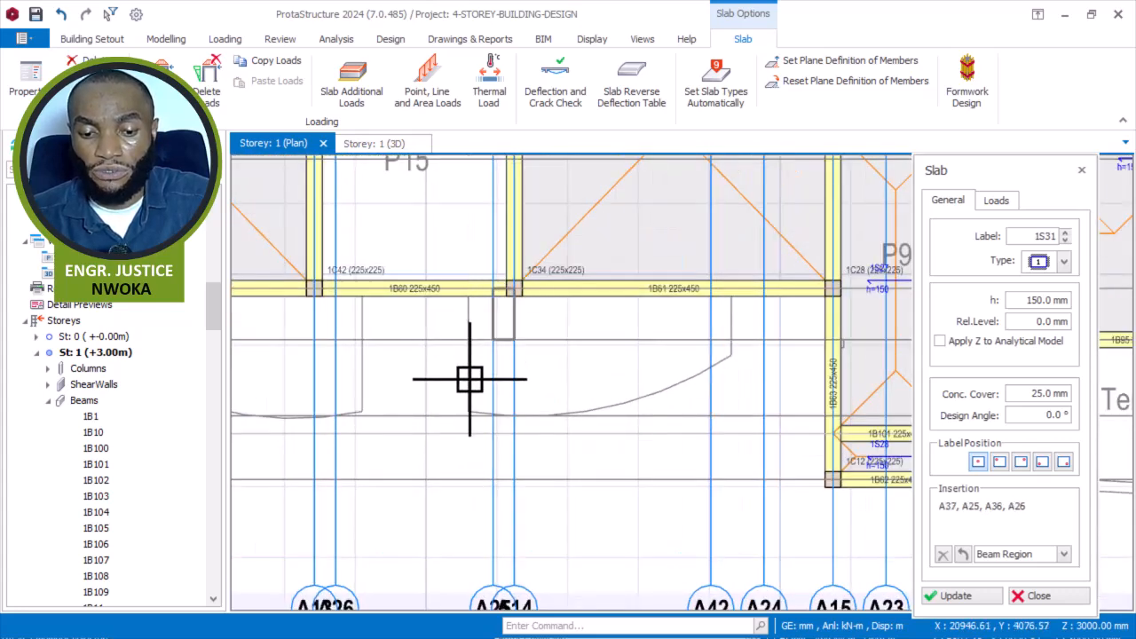
pyautogui.scroll(-1, 585, 347)
pyautogui.moveTo(585, 347); pyautogui.dragTo(600, 411, button='middle')
pyautogui.scroll(-1, 597, 410)
pyautogui.moveTo(533, 399); pyautogui.dragTo(650, 483, button='middle')
pyautogui.scroll(-1, 649, 393)
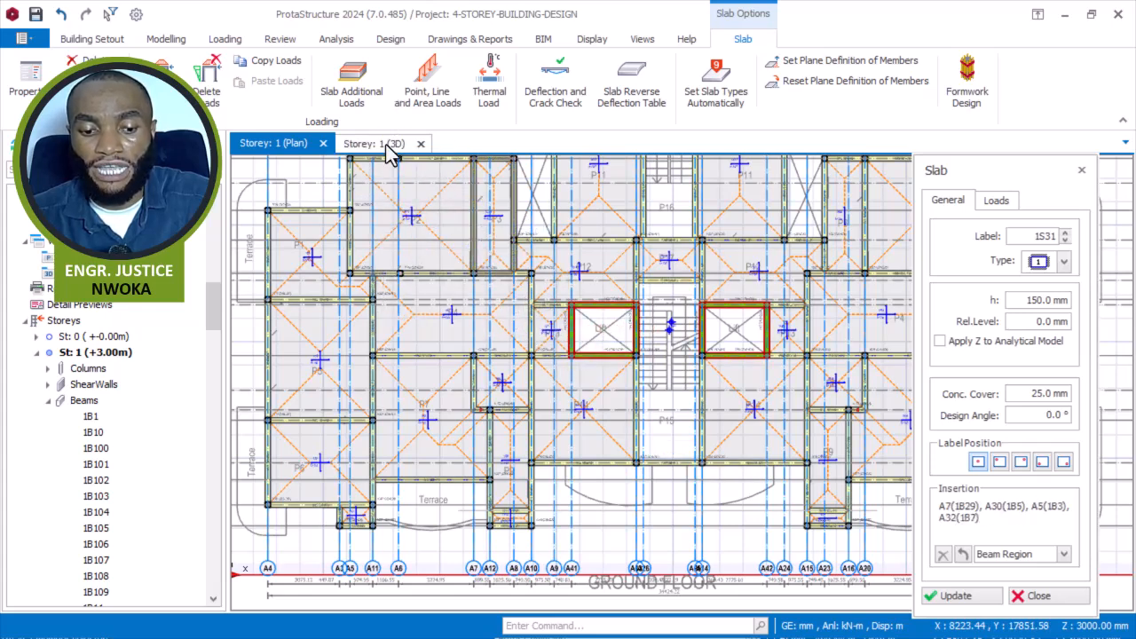
# - Close the slab properties and inspect the slabs, stair opening and lift walls in the storey 3D view
pyautogui.press('Escape')
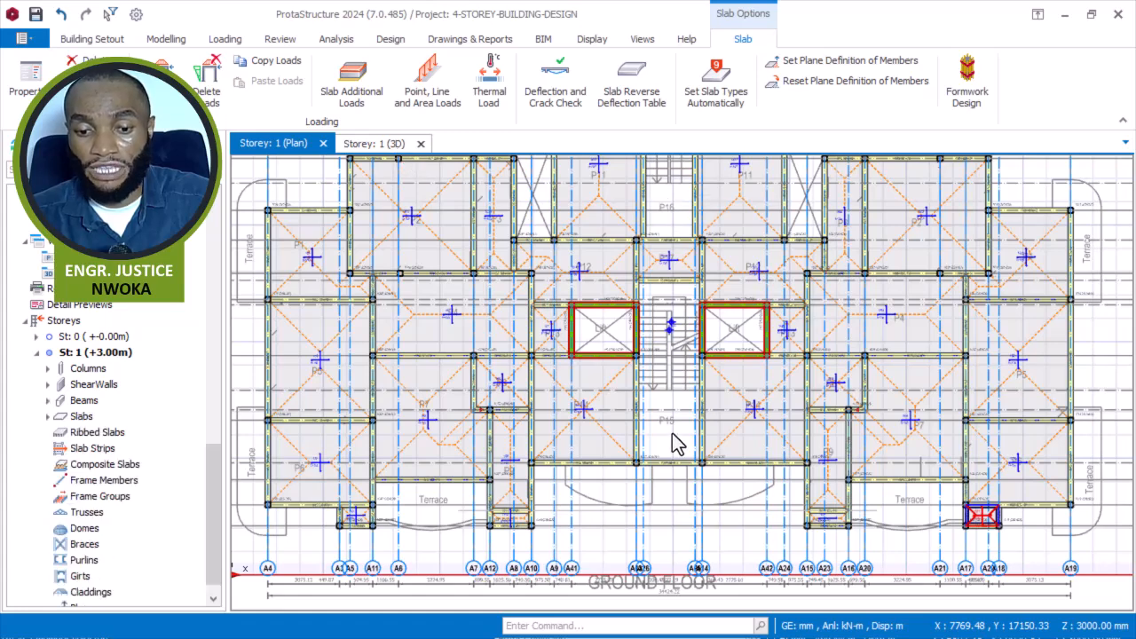
pyautogui.hotkey('ctrl', 'Tab')
pyautogui.scroll(-5, 464, 355)
pyautogui.moveTo(467, 349); pyautogui.dragTo(791, 360, button='middle')
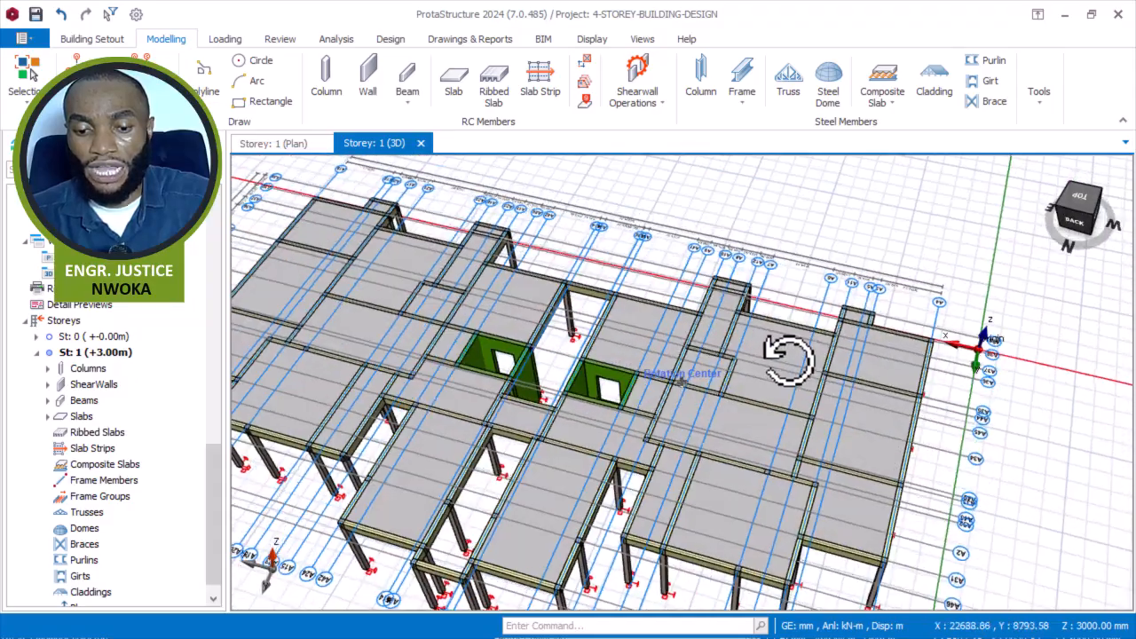
pyautogui.scroll(5, 544, 331)
pyautogui.scroll(3, 545, 331)
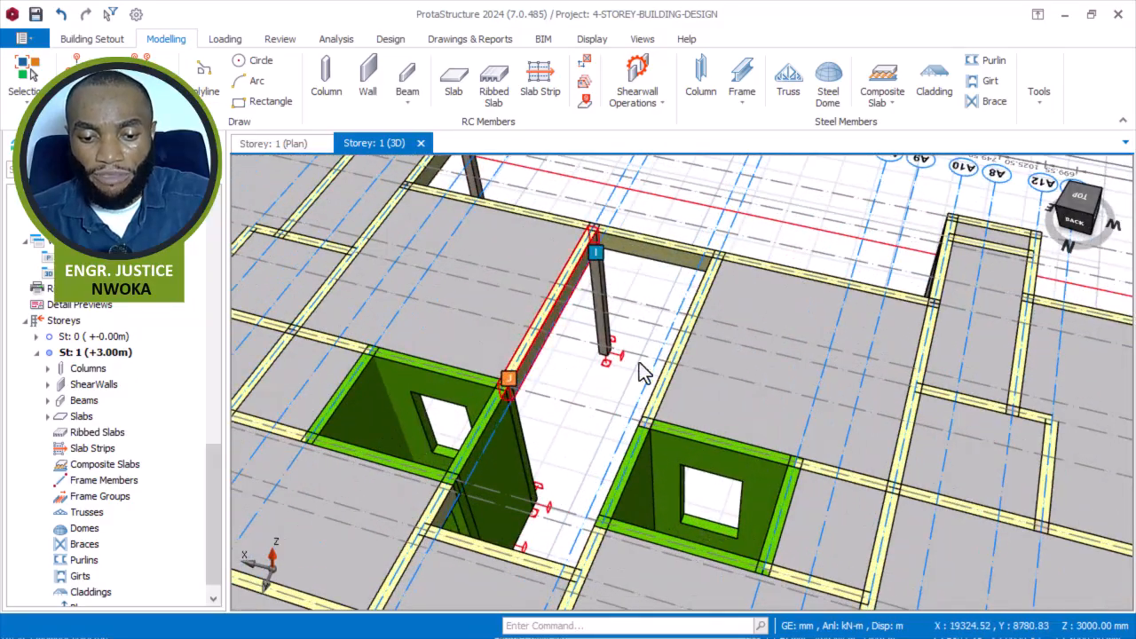
pyautogui.scroll(-5, 586, 350)
pyautogui.scroll(-3, 548, 341)
pyautogui.moveTo(547, 342); pyautogui.dragTo(612, 266, button='middle')
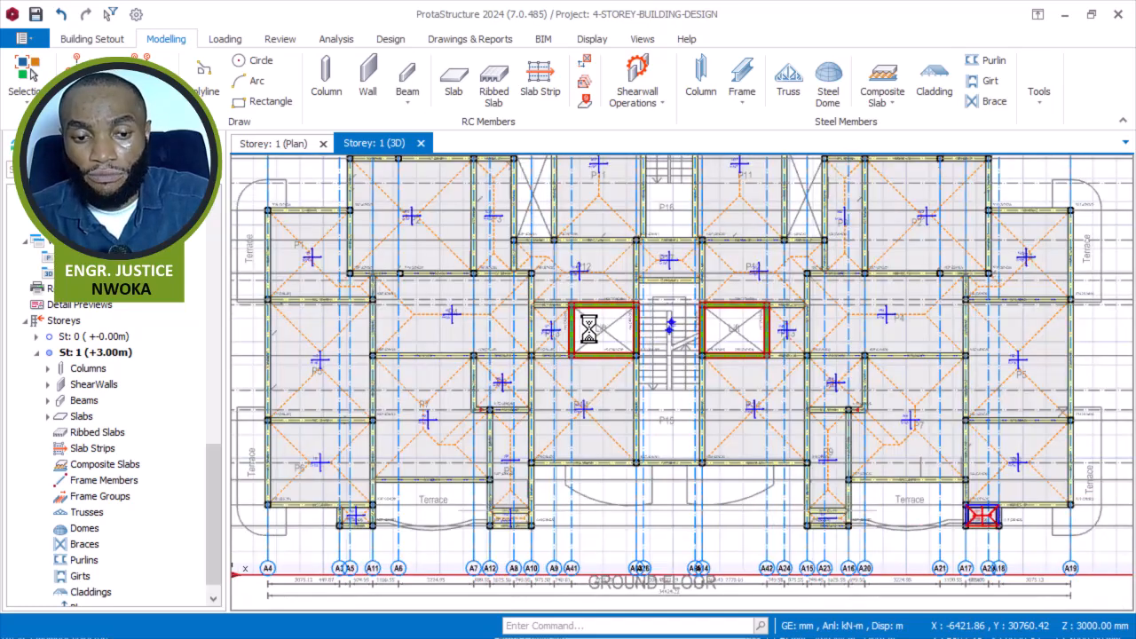
# - Return to the storey plan, open the properties of the P14 slab beside P15, and choose the Pick Points insertion method
pyautogui.scroll(3, 637, 476)
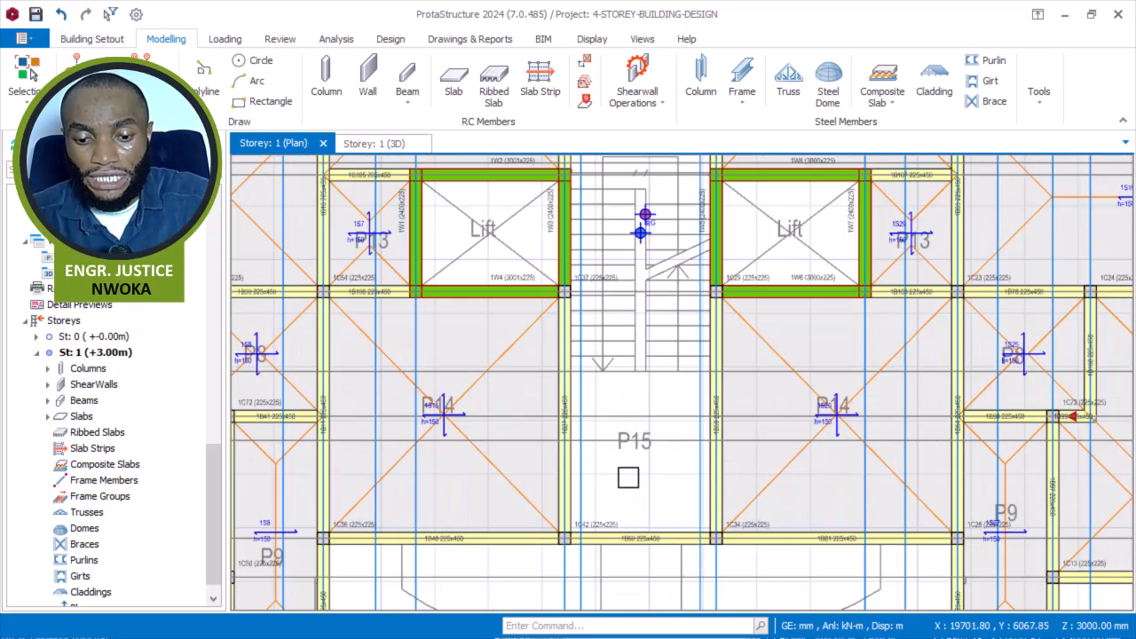
pyautogui.moveTo(629, 471); pyautogui.dragTo(578, 449, button='middle')
pyautogui.scroll(2, 710, 236)
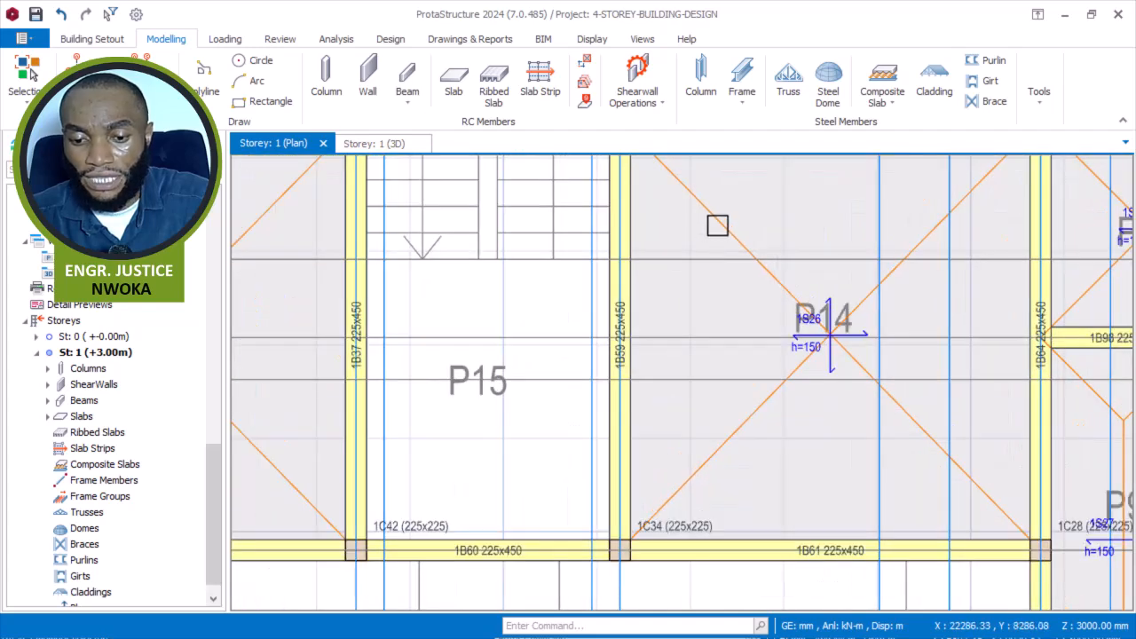
pyautogui.click(717, 225)
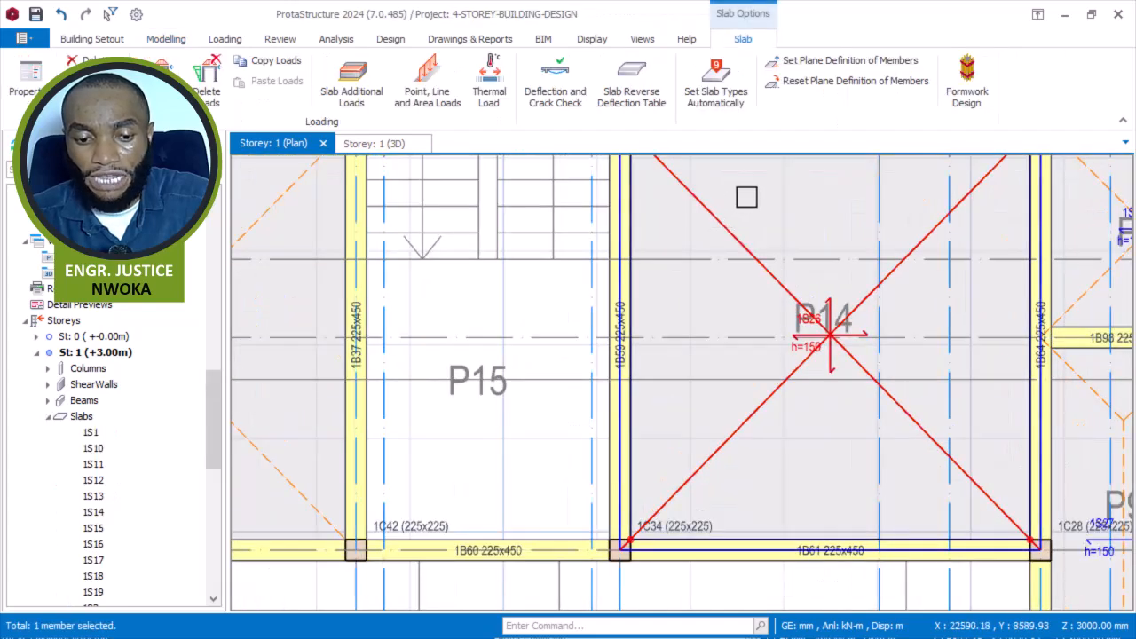
pyautogui.rightClick(745, 197)
pyautogui.click(814, 272)
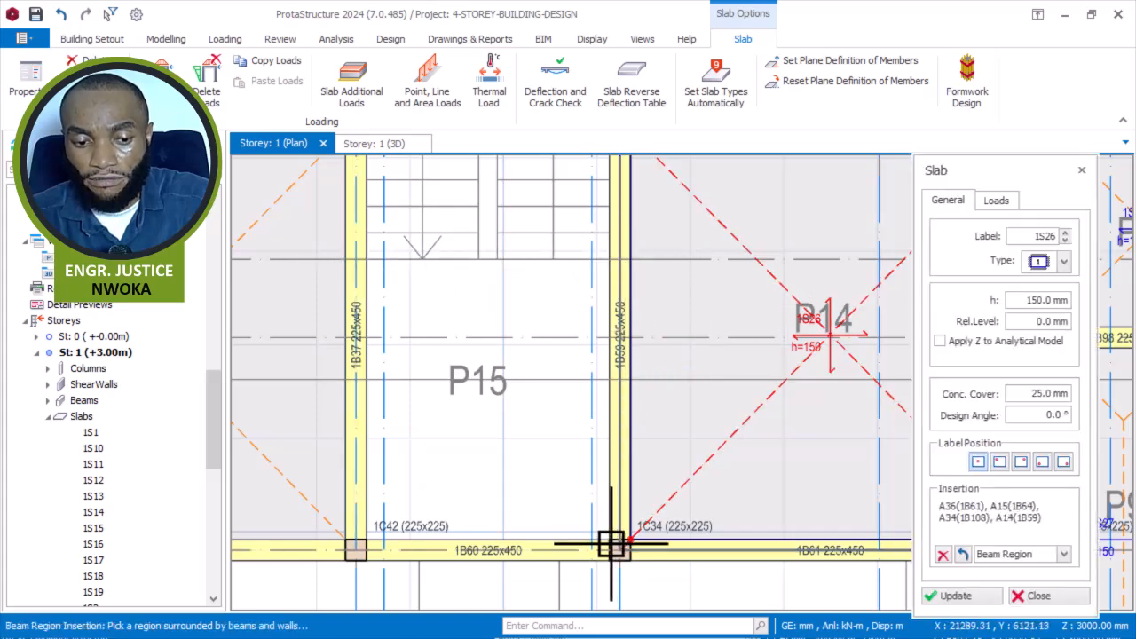
pyautogui.click(1064, 555)
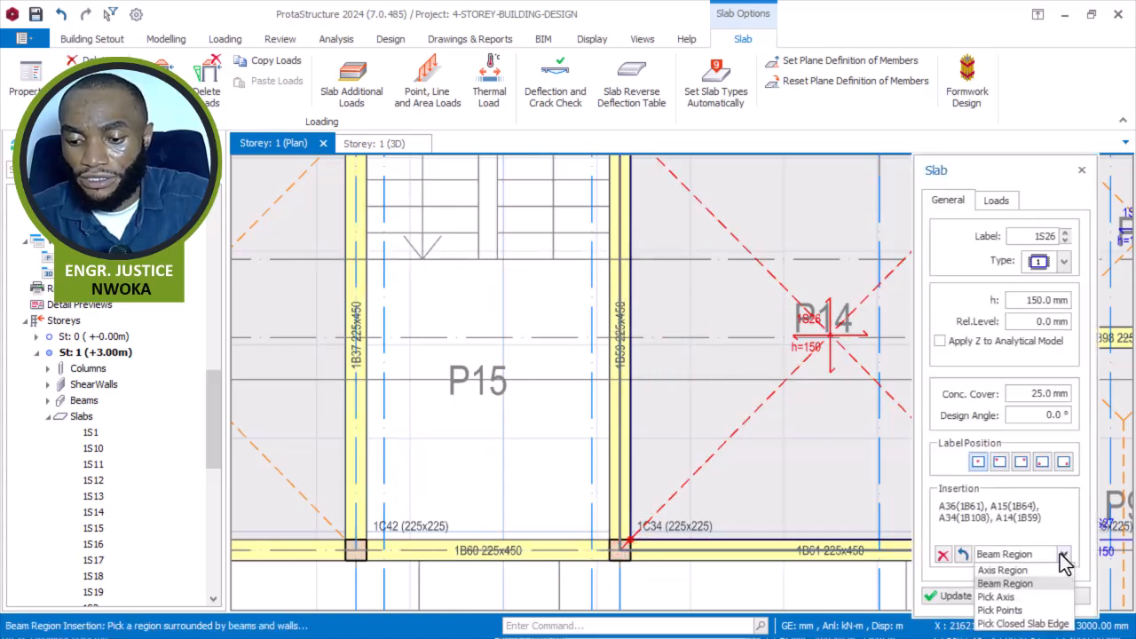
pyautogui.click(995, 610)
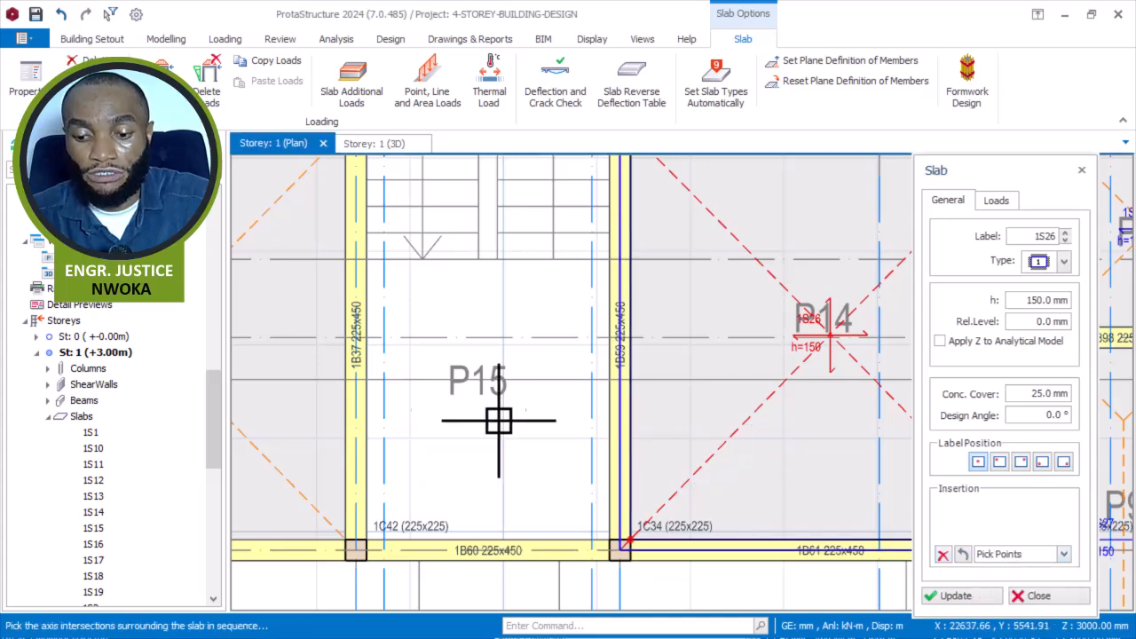
# - Pick the P15 slab's first two corners where the stair flight's lower axis meets beams 1B37 and 1B59
pyautogui.scroll(3, 368, 273)
pyautogui.click(341, 240)
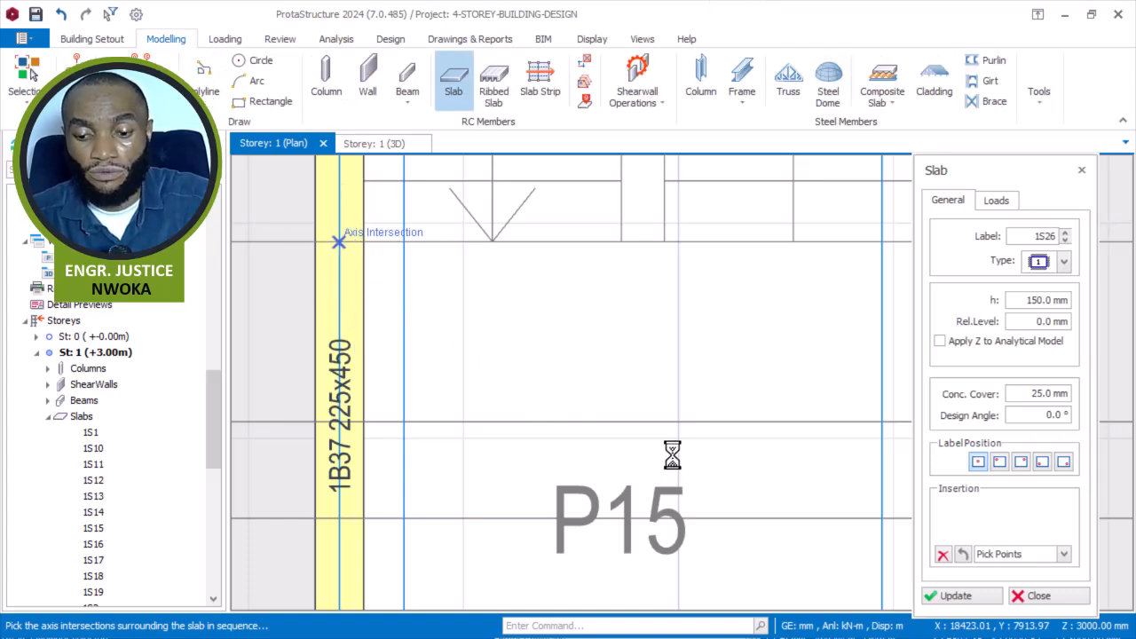
pyautogui.scroll(-3, 585, 399)
pyautogui.moveTo(852, 317); pyautogui.dragTo(777, 330, button='middle')
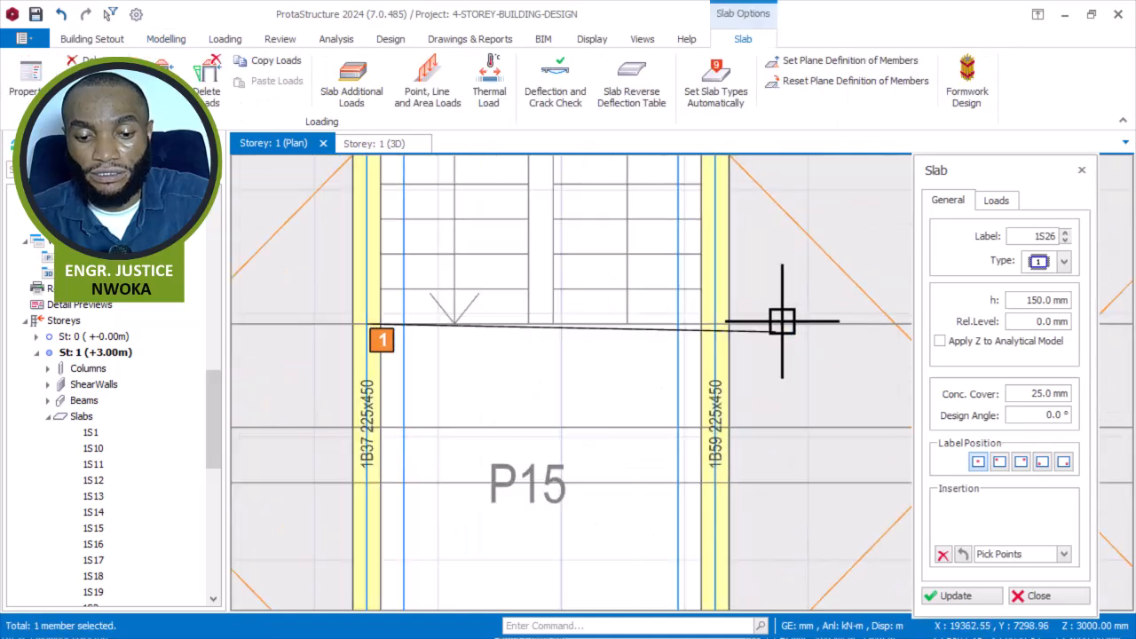
pyautogui.scroll(1, 768, 309)
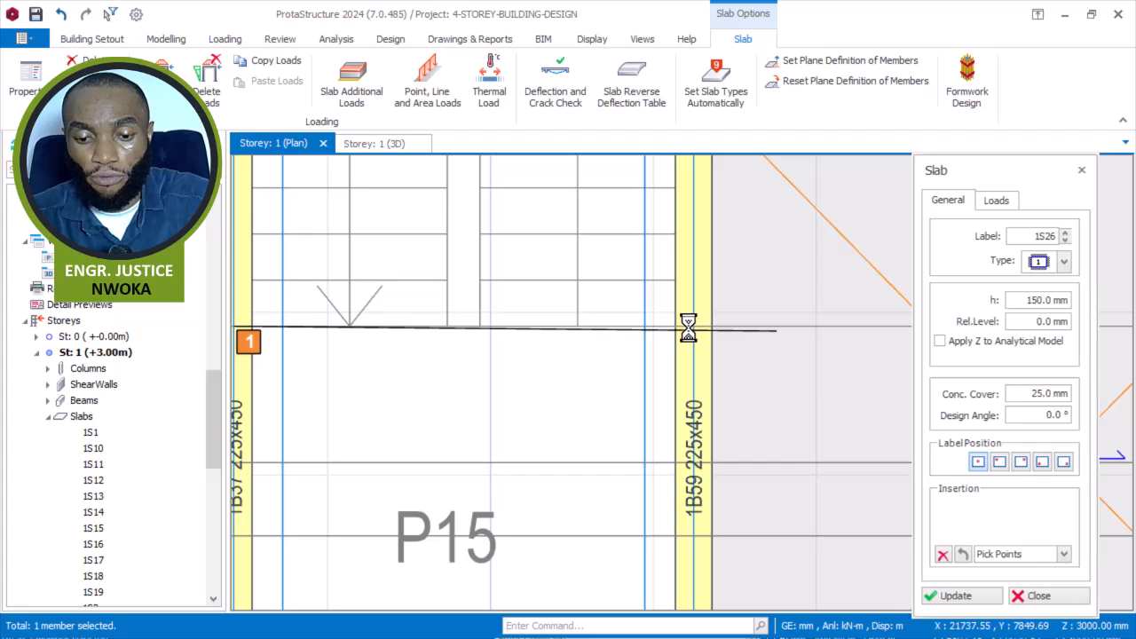
pyautogui.scroll(1, 688, 327)
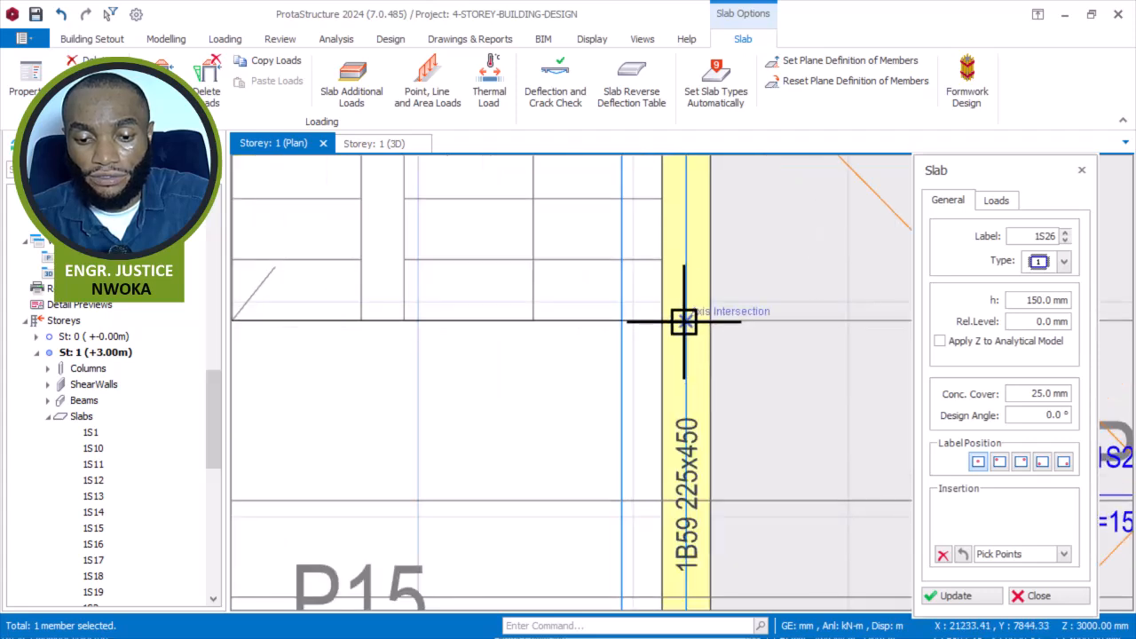
pyautogui.click(684, 322)
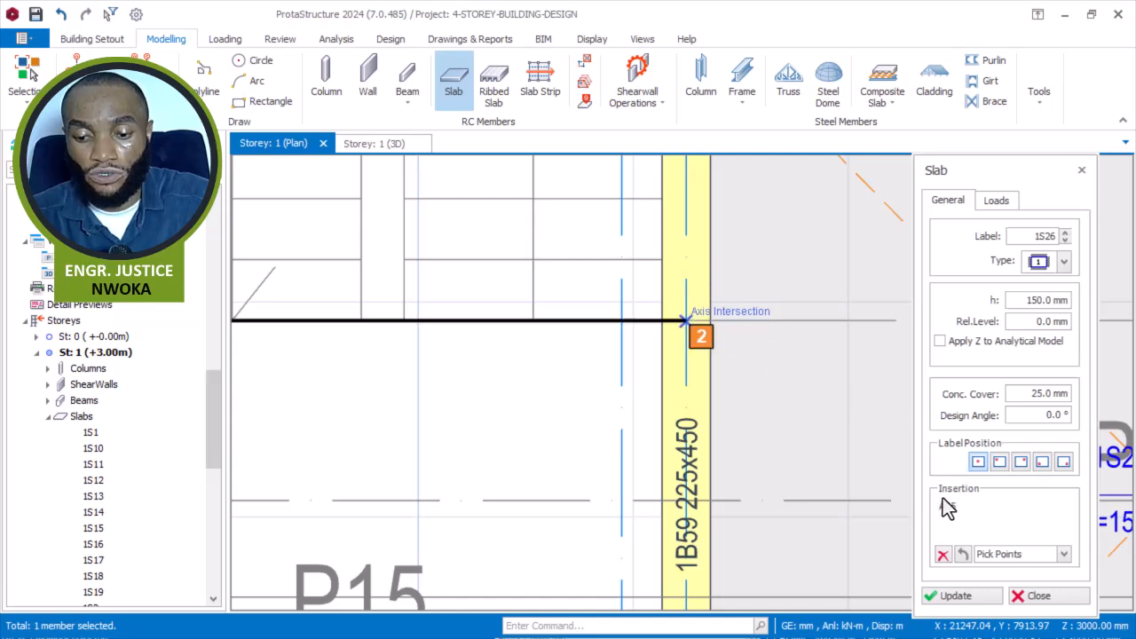
# - Complete the 150 mm landing slab in P15 by picking the remaining corners at columns 1C34 and 1C42
pyautogui.scroll(-1, 613, 258)
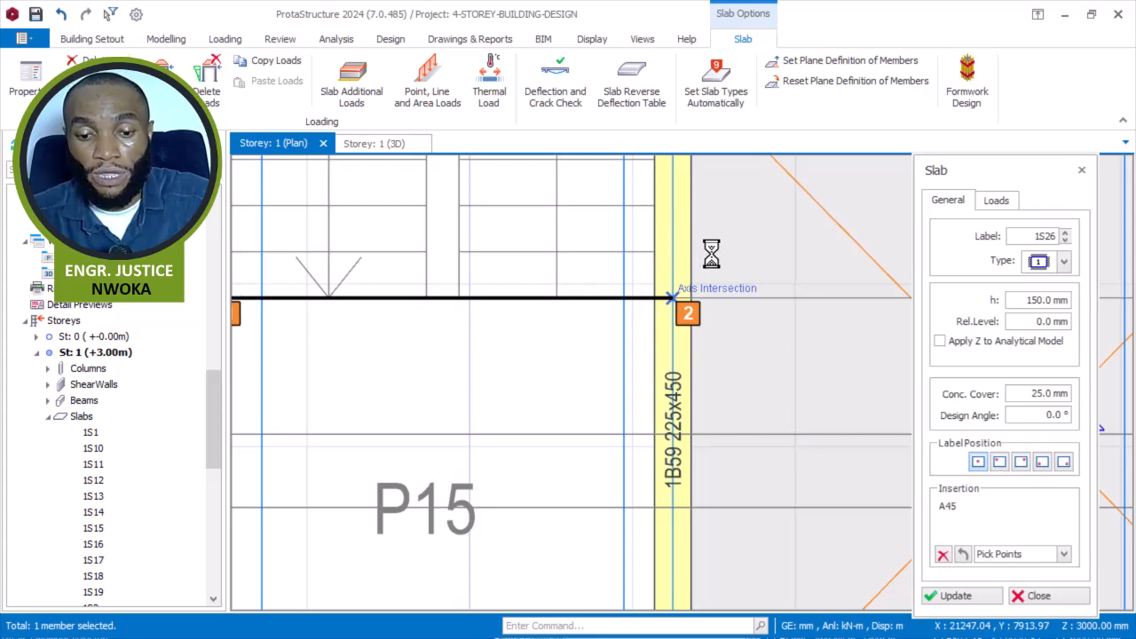
pyautogui.scroll(-3, 710, 253)
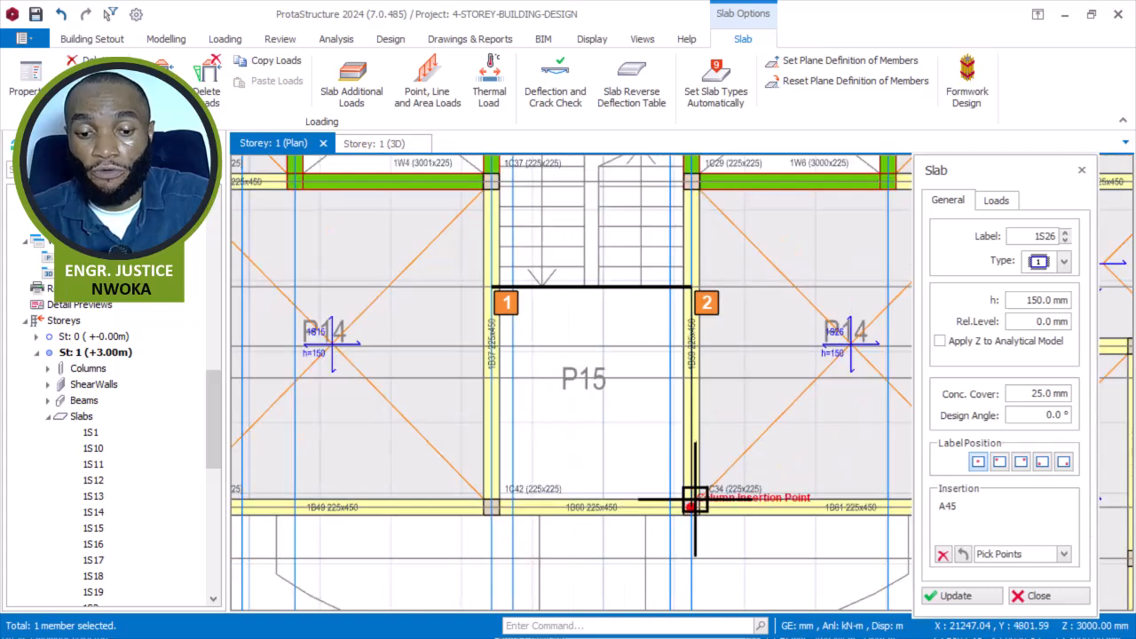
pyautogui.scroll(4, 695, 498)
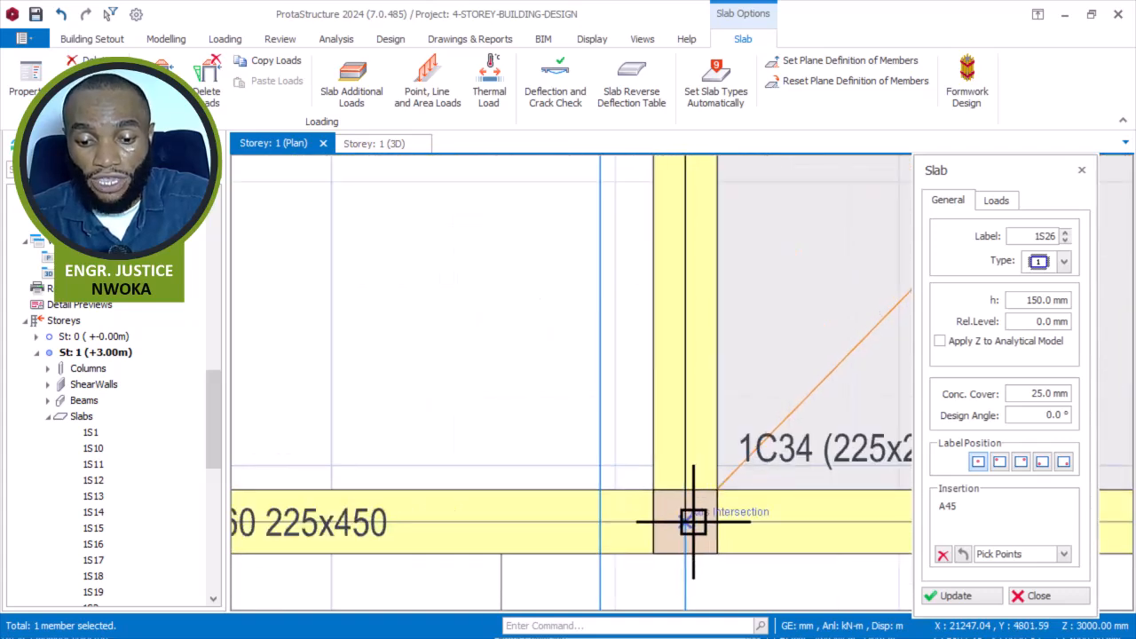
pyautogui.click(693, 522)
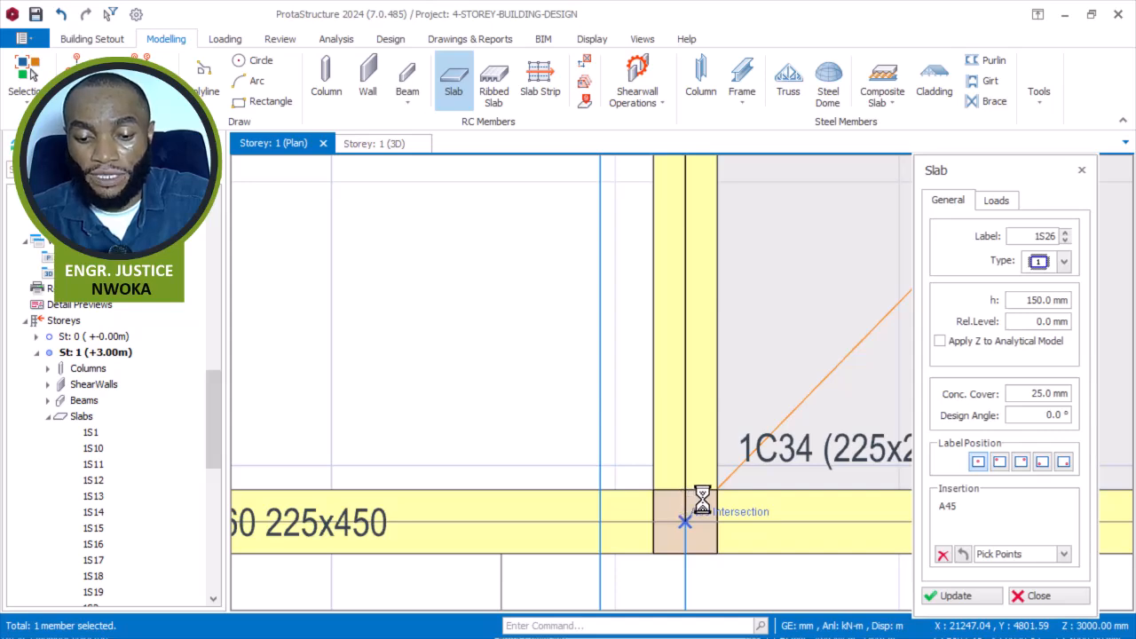
pyautogui.scroll(-3, 763, 399)
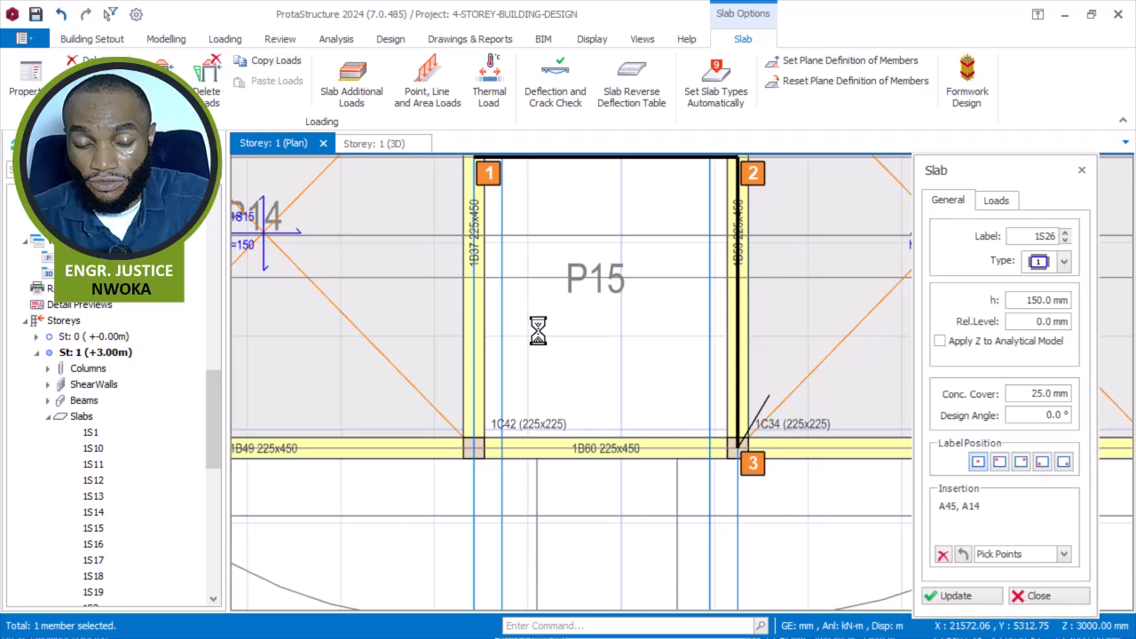
pyautogui.scroll(2, 502, 403)
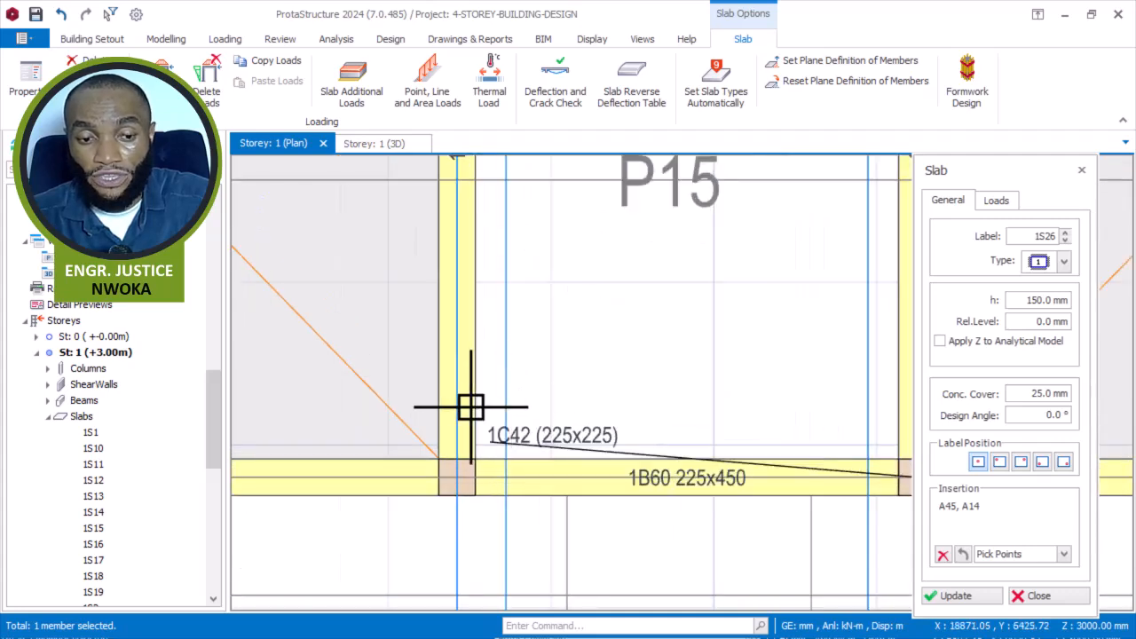
pyautogui.scroll(-1, 477, 406)
pyautogui.moveTo(566, 333); pyautogui.dragTo(534, 462, button='middle')
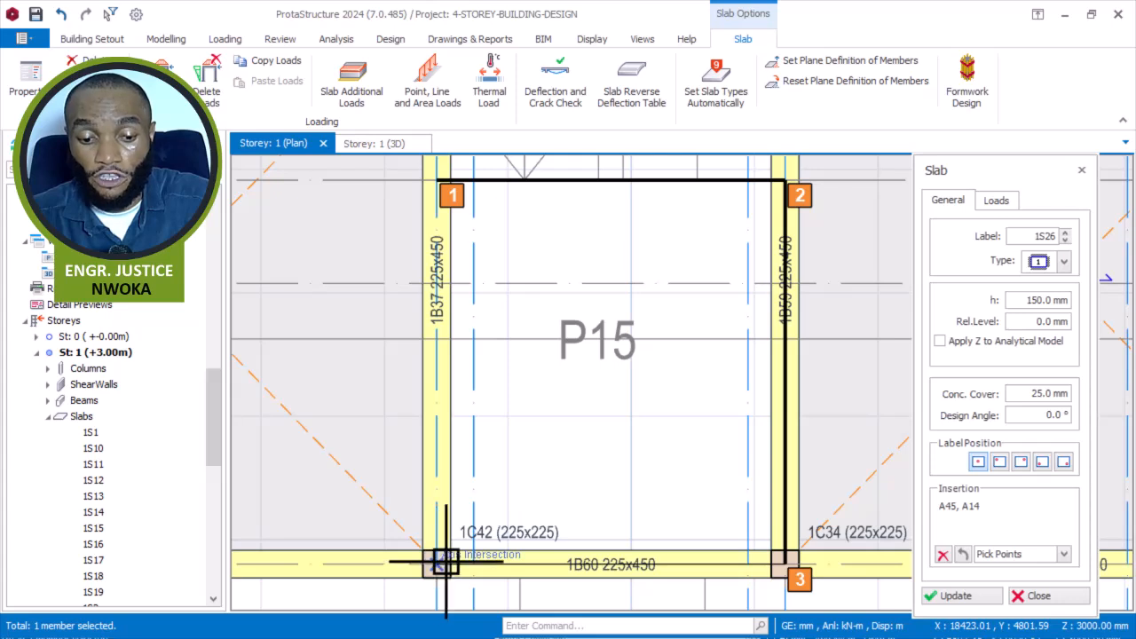
pyautogui.click(446, 563)
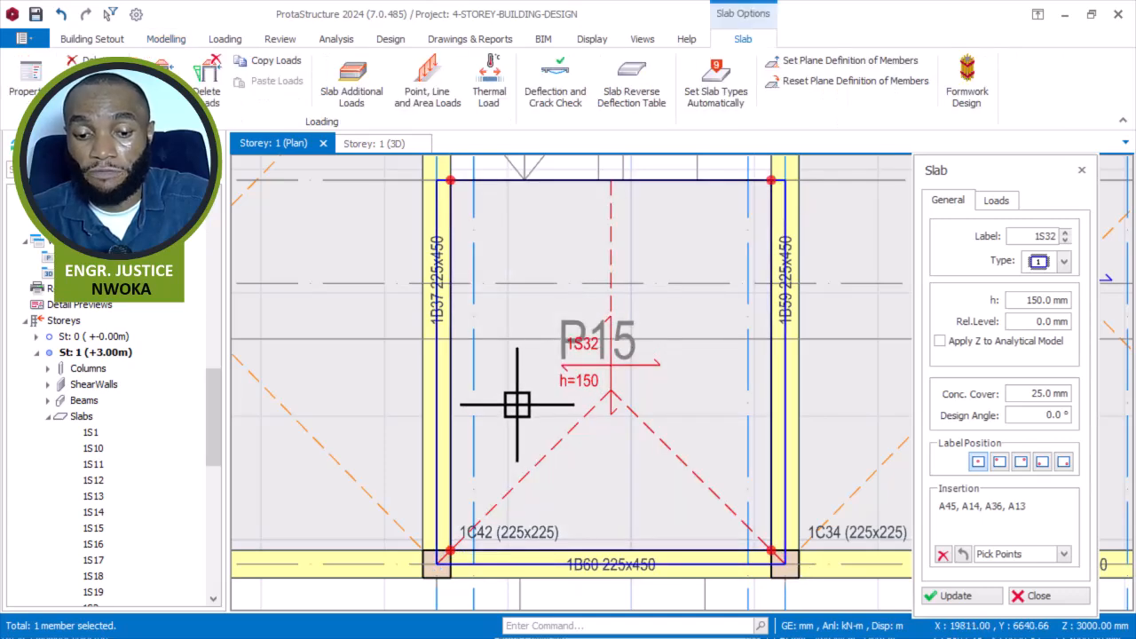
pyautogui.scroll(-1, 510, 379)
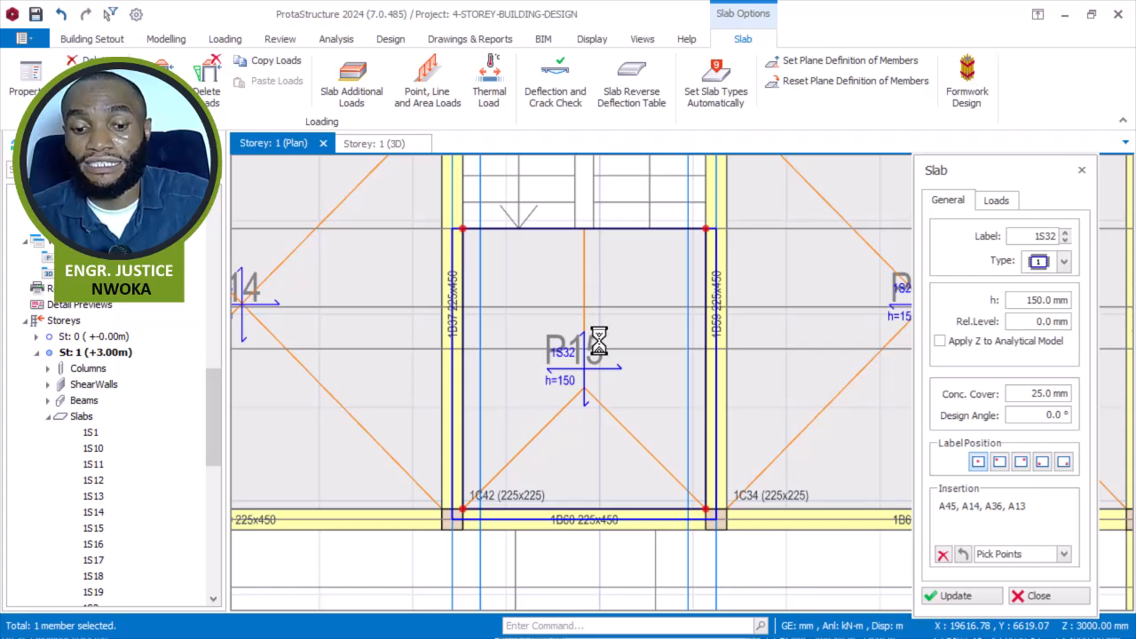
pyautogui.scroll(-1, 599, 341)
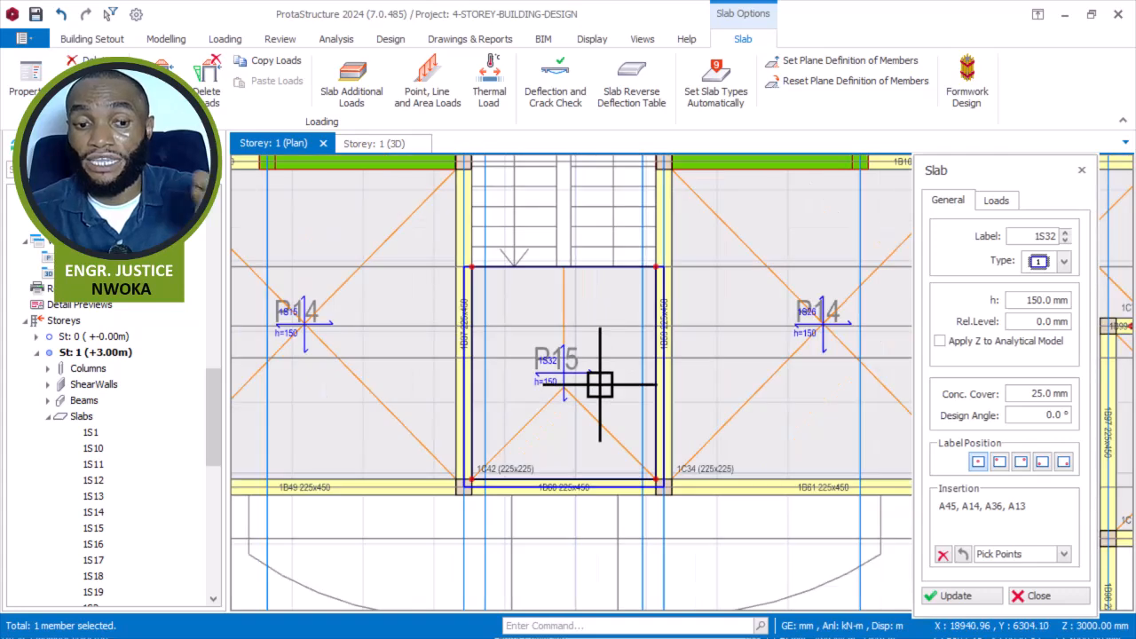
# - Clear the previous insertion axes and pick the P16 slab's first two corners on beams 1B48 and 1B53 at the stair flight's lower edge
pyautogui.scroll(-1, 586, 291)
pyautogui.moveTo(586, 288); pyautogui.dragTo(593, 603, button='middle')
pyautogui.moveTo(592, 335); pyautogui.dragTo(593, 568, button='middle')
pyautogui.moveTo(589, 384)
pyautogui.mouseDown(button='middle')
pyautogui.moveTo(588, 448)
pyautogui.moveTo(579, 245)
pyautogui.mouseUp(button='middle')
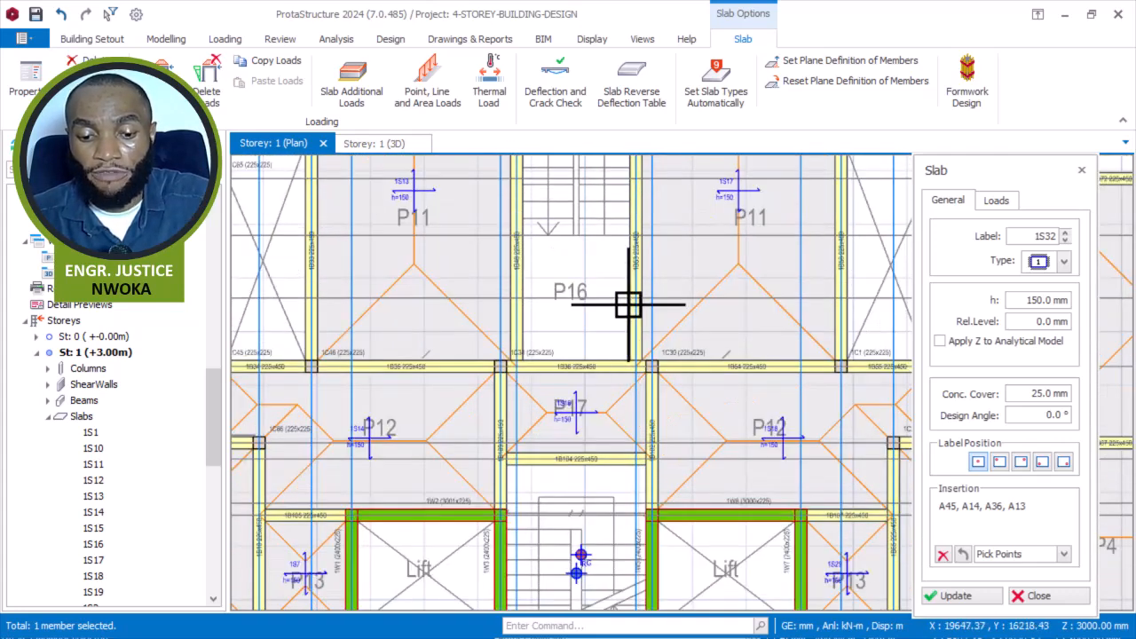
pyautogui.click(943, 553)
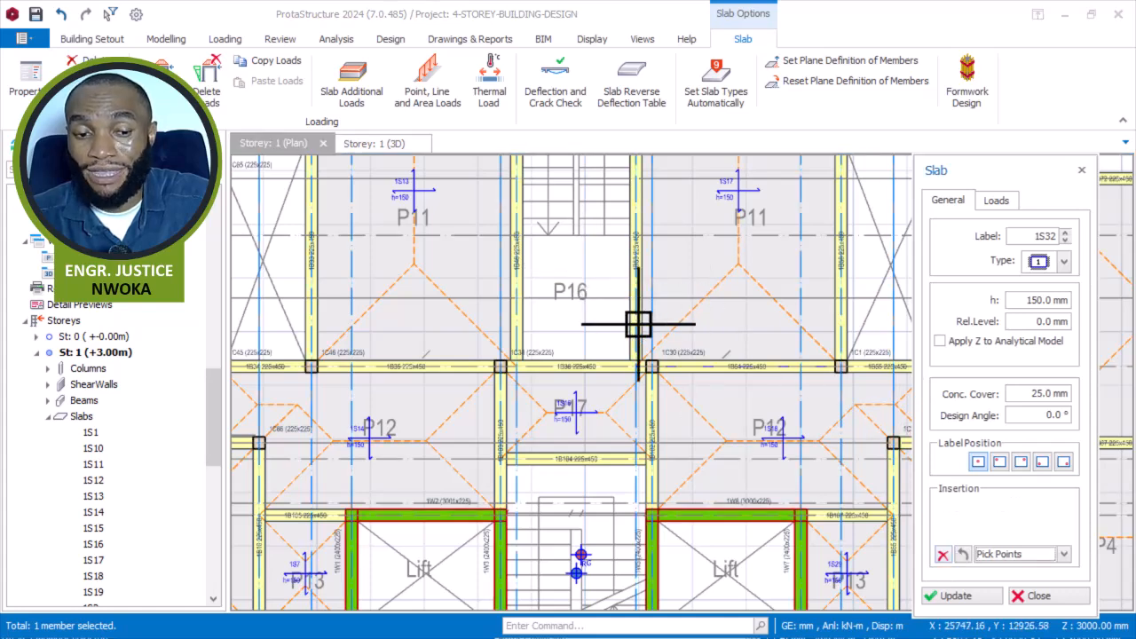
pyautogui.scroll(3, 565, 318)
pyautogui.scroll(2, 493, 403)
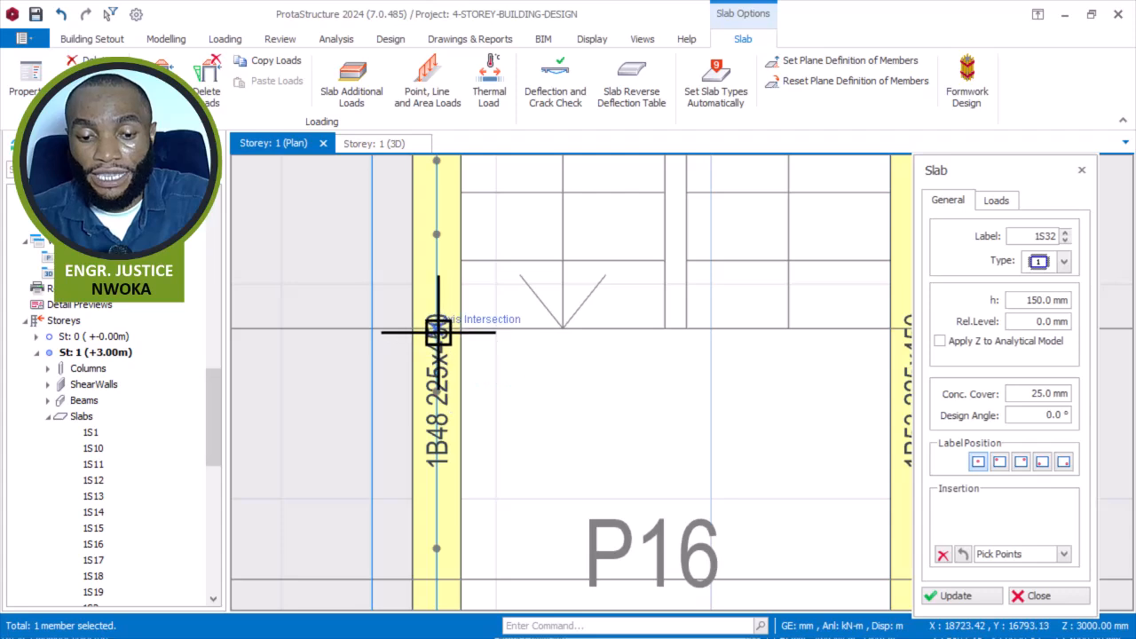
pyautogui.click(437, 331)
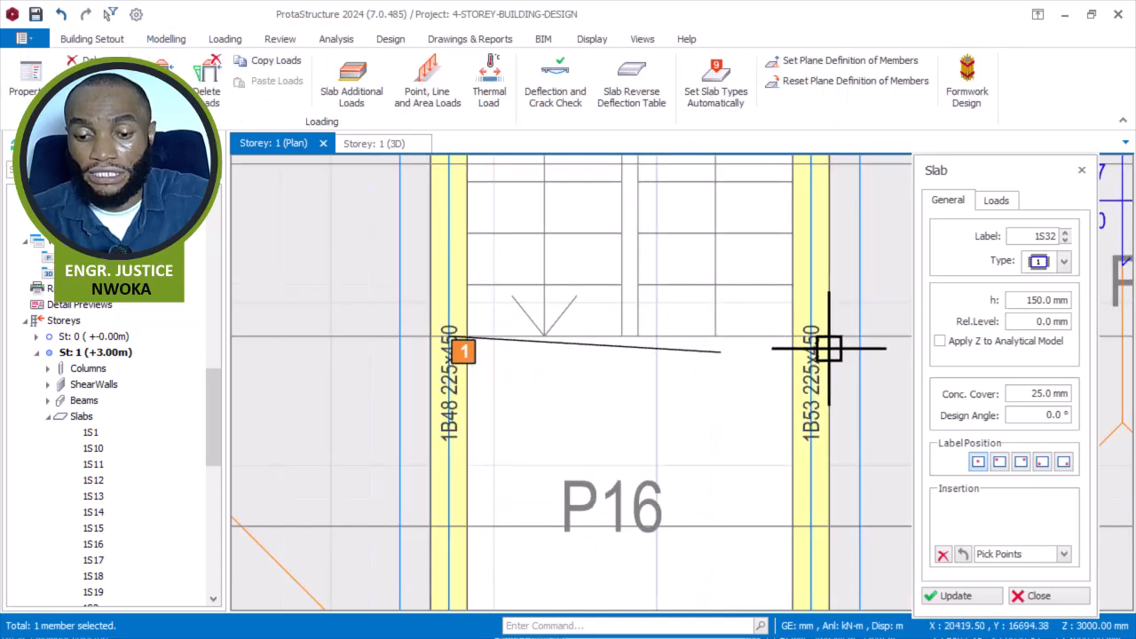
pyautogui.scroll(2, 830, 355)
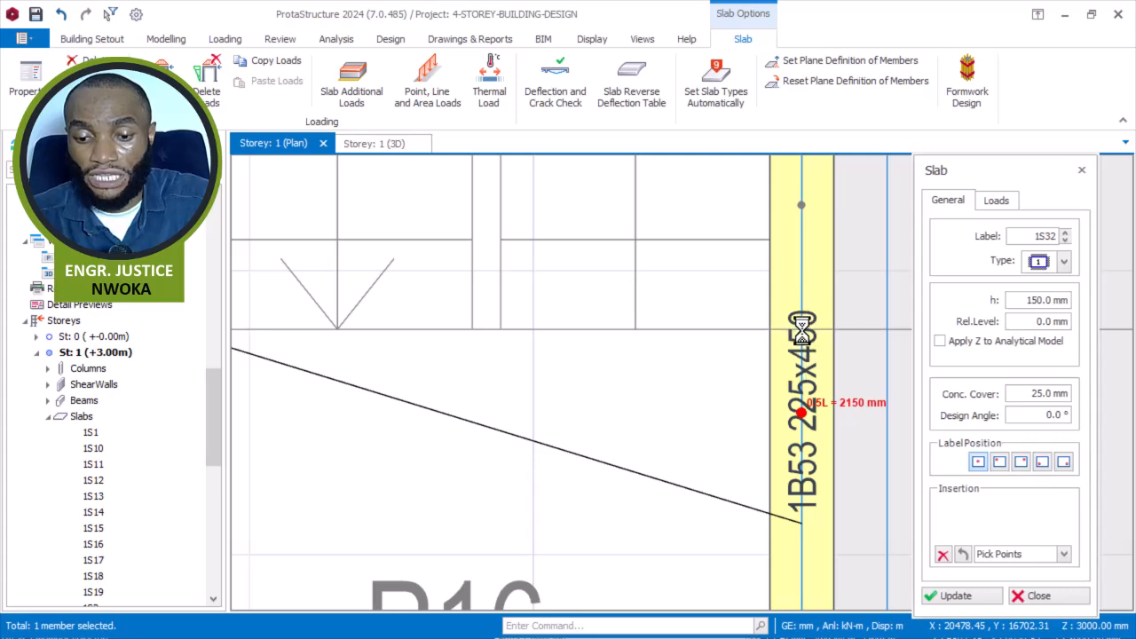
pyautogui.scroll(1, 801, 328)
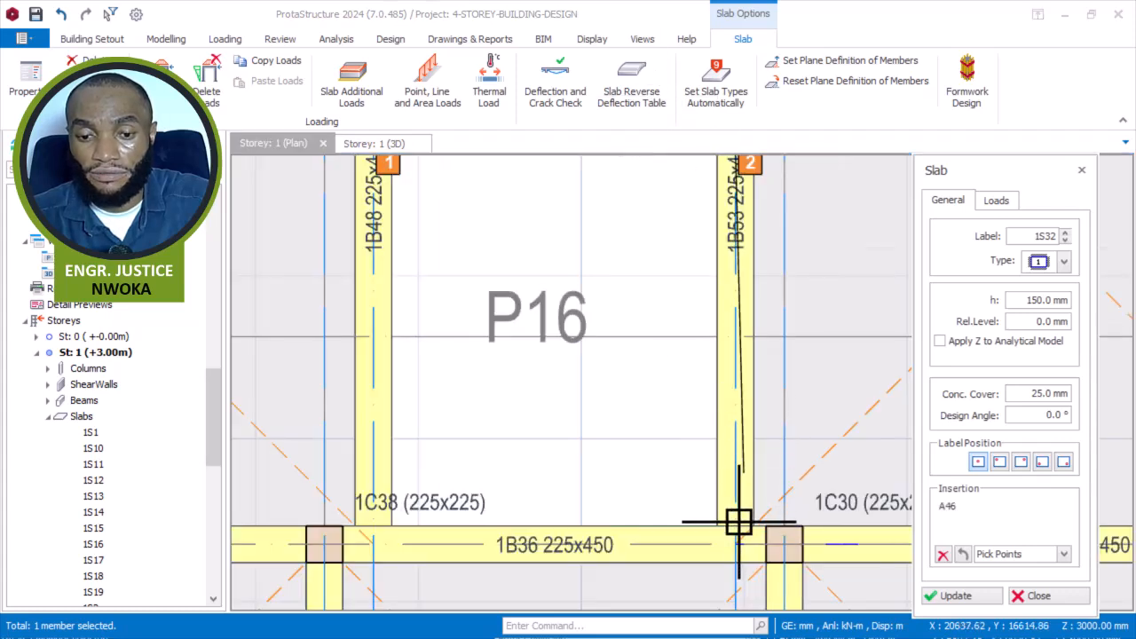
# - Complete the 150 mm landing slab in P16 by picking the corners where beam 1B36 meets beams 1B53 and 1B48
pyautogui.click(737, 543)
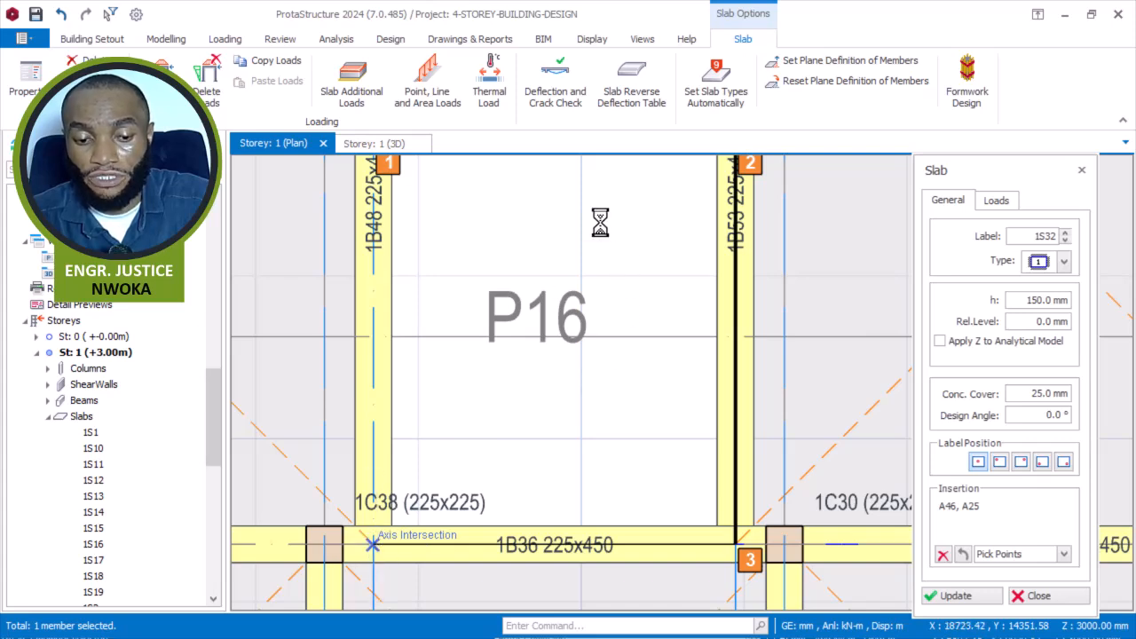
pyautogui.click(376, 542)
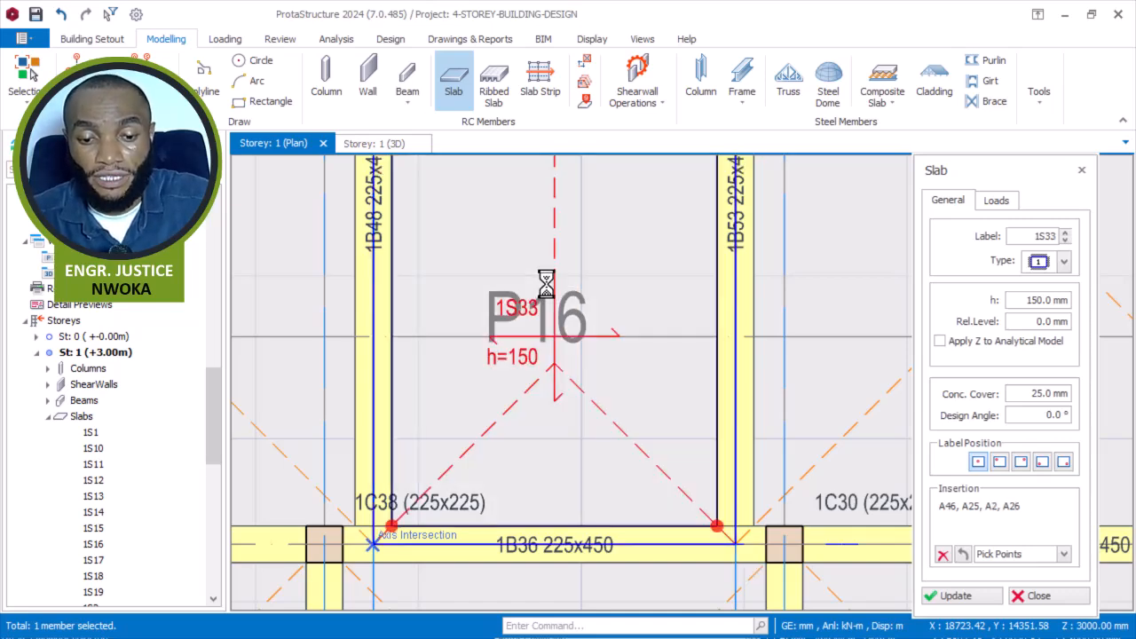
pyautogui.scroll(-3, 559, 355)
pyautogui.scroll(-2, 591, 349)
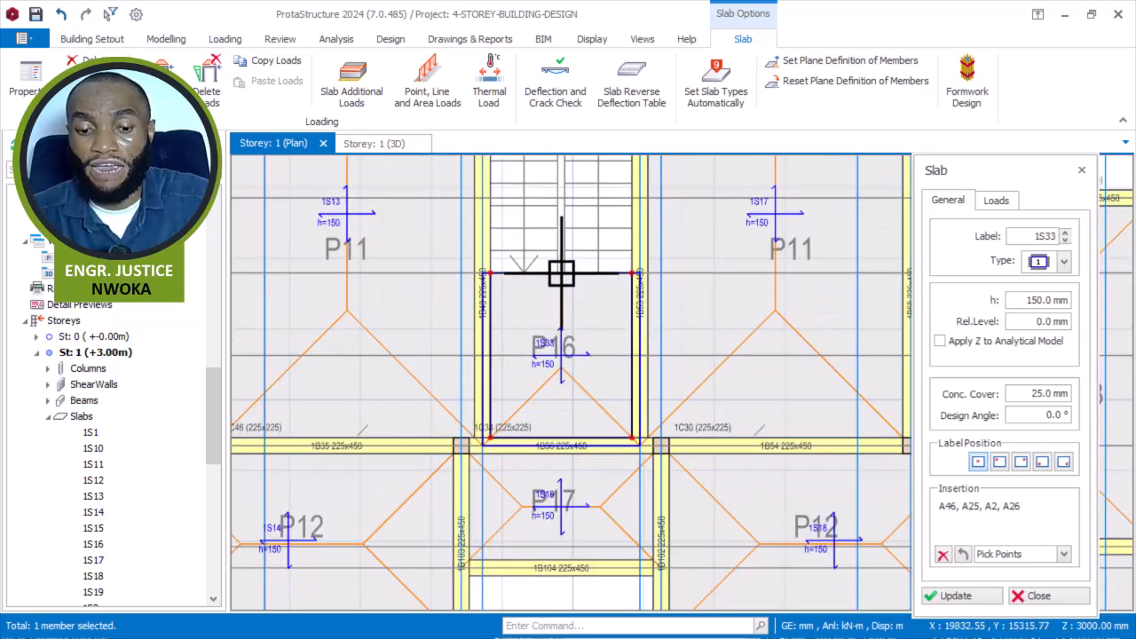
pyautogui.scroll(-1, 562, 271)
pyautogui.scroll(-1, 649, 343)
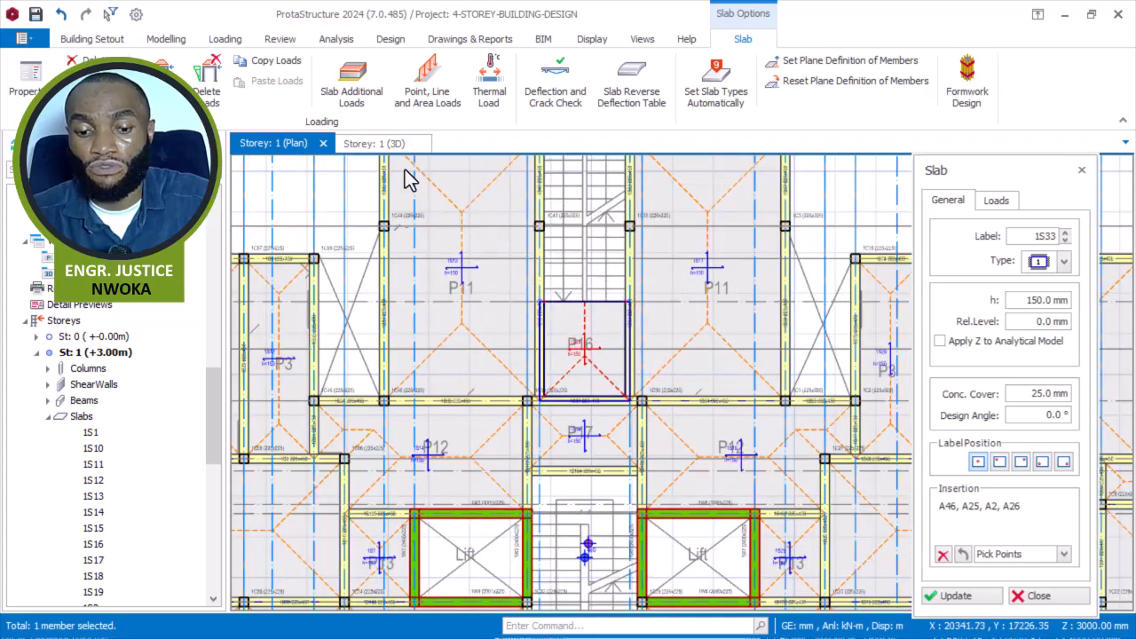
# - Close the slab properties and inspect the P16 and P15 landing slabs, the stair openings and the lift walls in the storey 3D view
pyautogui.press('Escape')
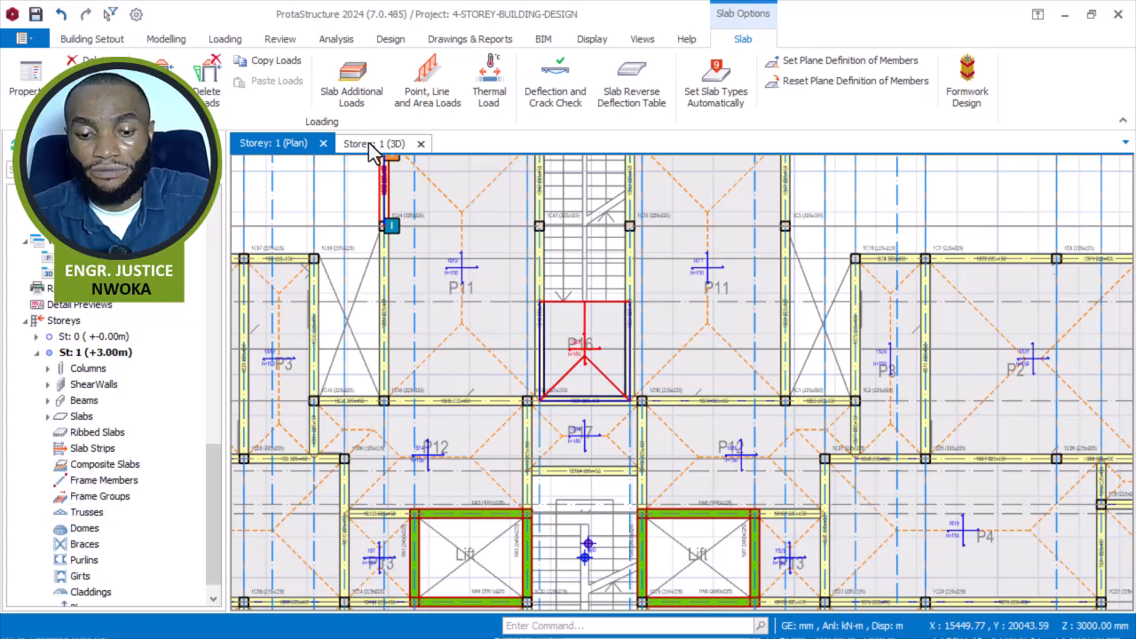
pyautogui.click(371, 144)
pyautogui.moveTo(702, 325); pyautogui.dragTo(670, 406, button='middle')
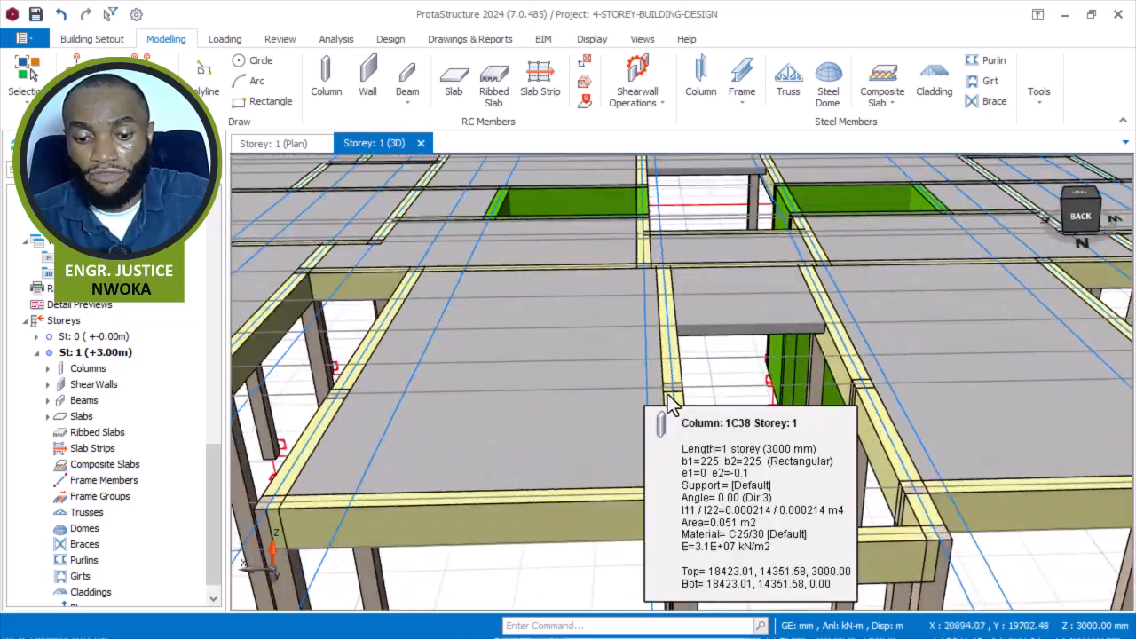
pyautogui.scroll(-2, 750, 412)
pyautogui.moveTo(756, 411); pyautogui.dragTo(621, 438, button='middle')
pyautogui.moveTo(556, 273); pyautogui.dragTo(540, 309, button='middle')
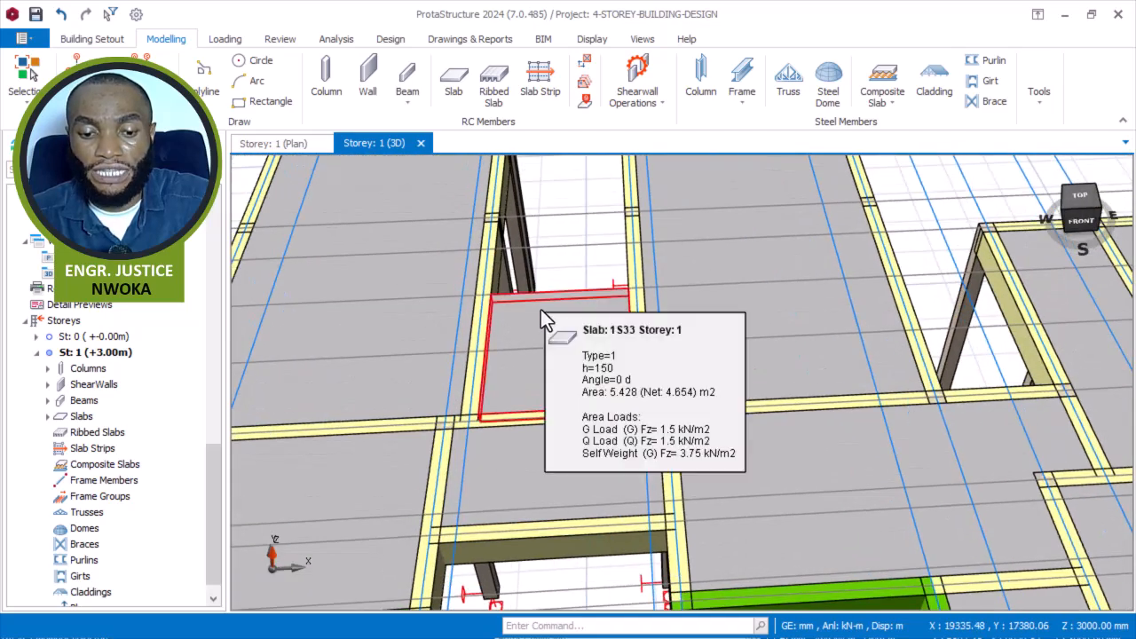
pyautogui.scroll(1, 540, 309)
pyautogui.click(481, 310)
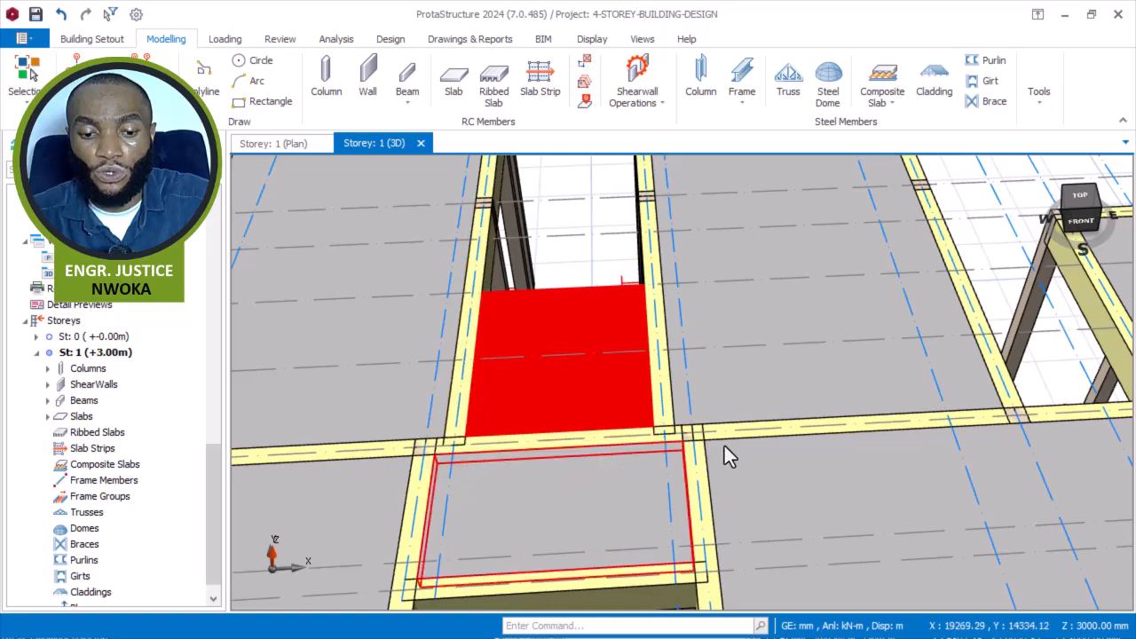
pyautogui.scroll(-3, 668, 302)
pyautogui.moveTo(670, 348); pyautogui.dragTo(629, 161, button='middle')
pyautogui.scroll(-2, 629, 160)
pyautogui.moveTo(583, 367); pyautogui.dragTo(648, 363, button='middle')
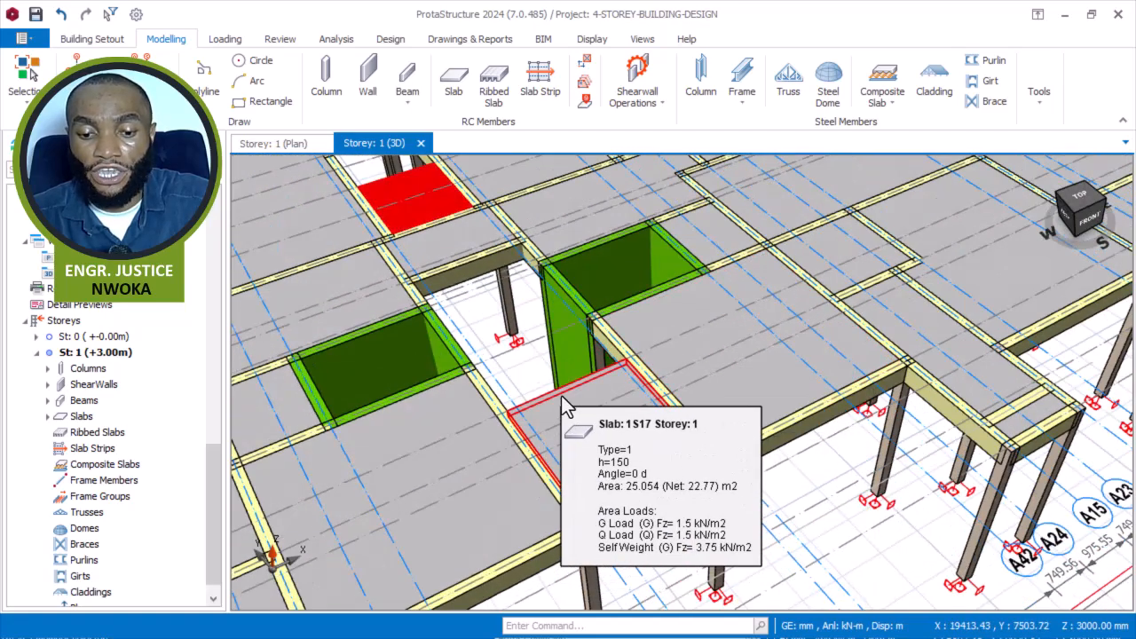
pyautogui.scroll(2, 643, 362)
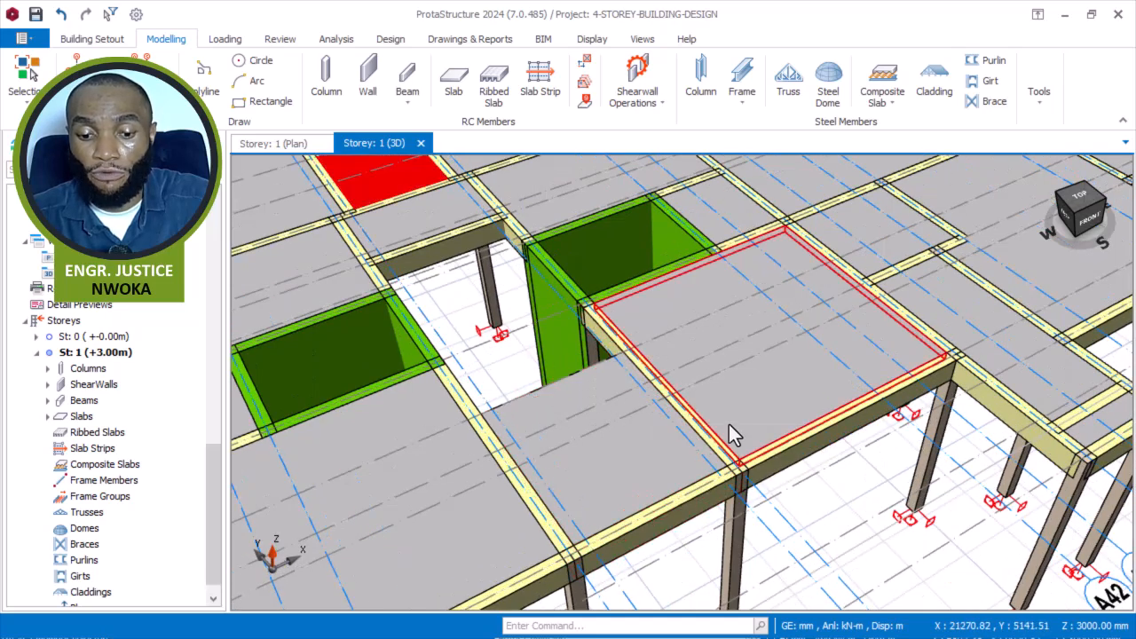
pyautogui.scroll(-2, 698, 392)
# - Return to the storey plan and examine the slab layout across the whole floor, including the terraces and front edge
pyautogui.scroll(-3, 697, 378)
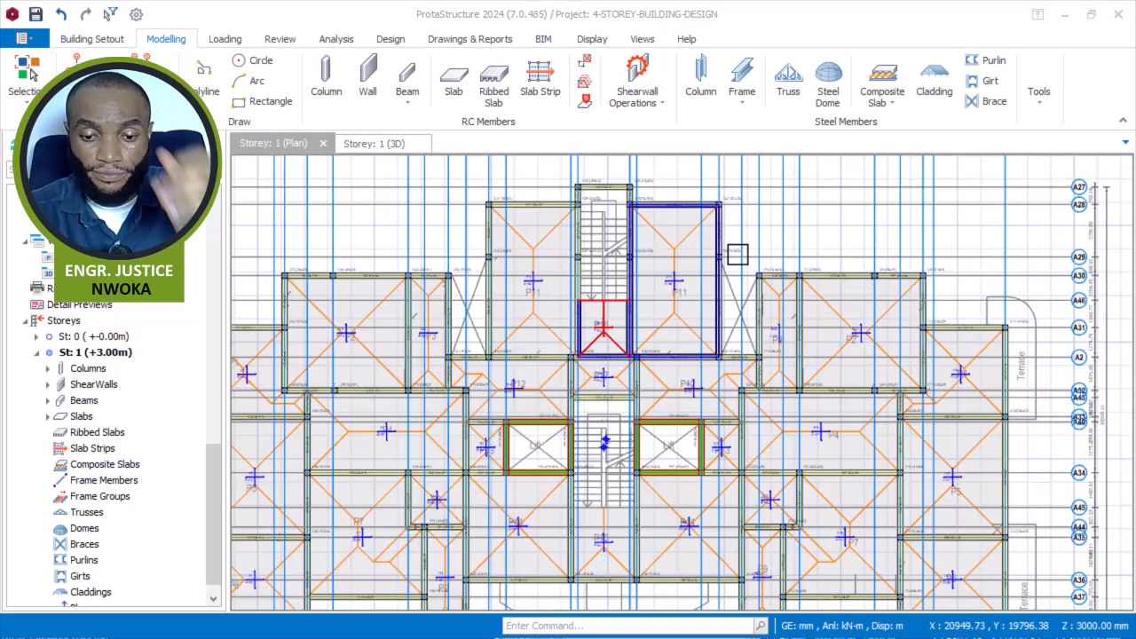
pyautogui.scroll(-3, 737, 255)
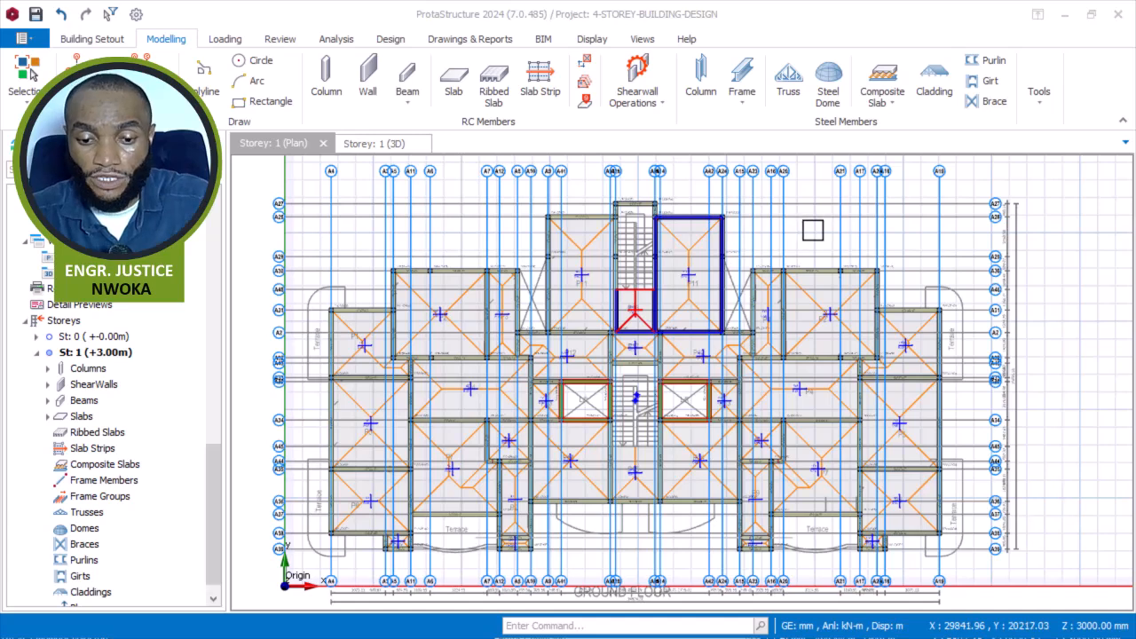
pyautogui.moveTo(621, 343); pyautogui.dragTo(666, 305, button='middle')
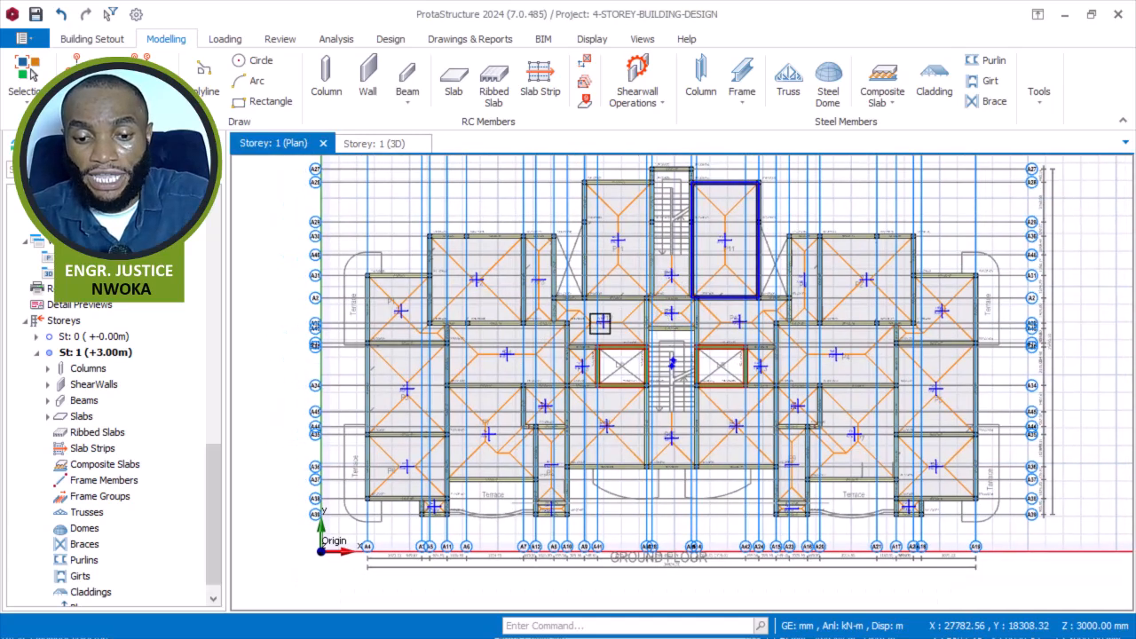
pyautogui.scroll(2, 535, 374)
pyautogui.moveTo(526, 397); pyautogui.dragTo(556, 367, button='middle')
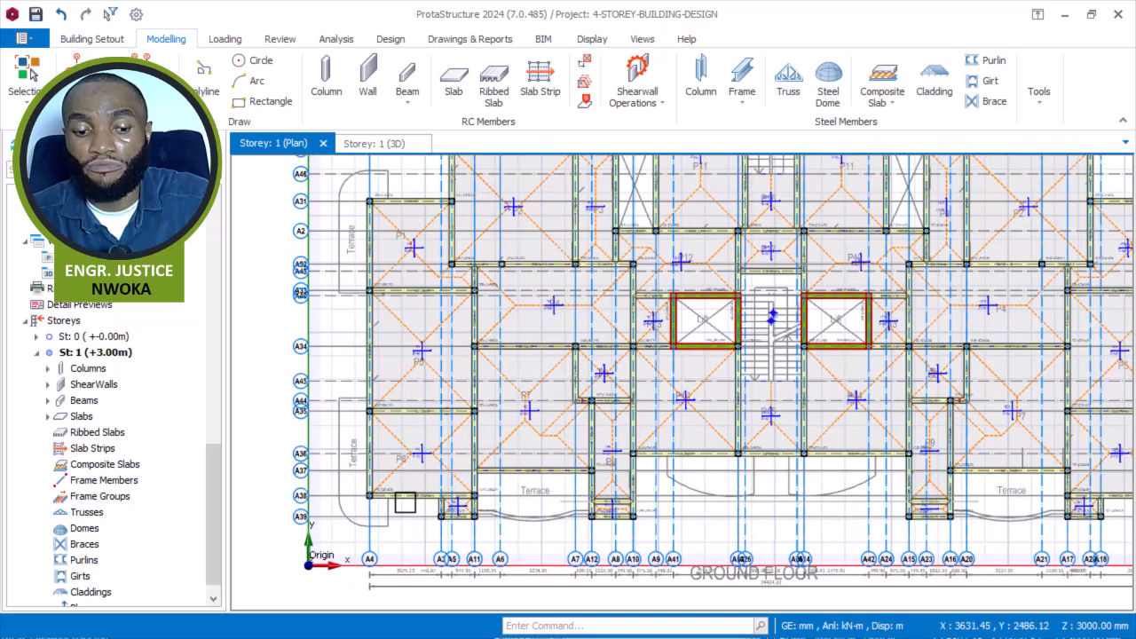
# - Examine the beams around panels P5, P6 and P7 beside the terraces, including the beam between P5 and P6
pyautogui.scroll(1, 394, 508)
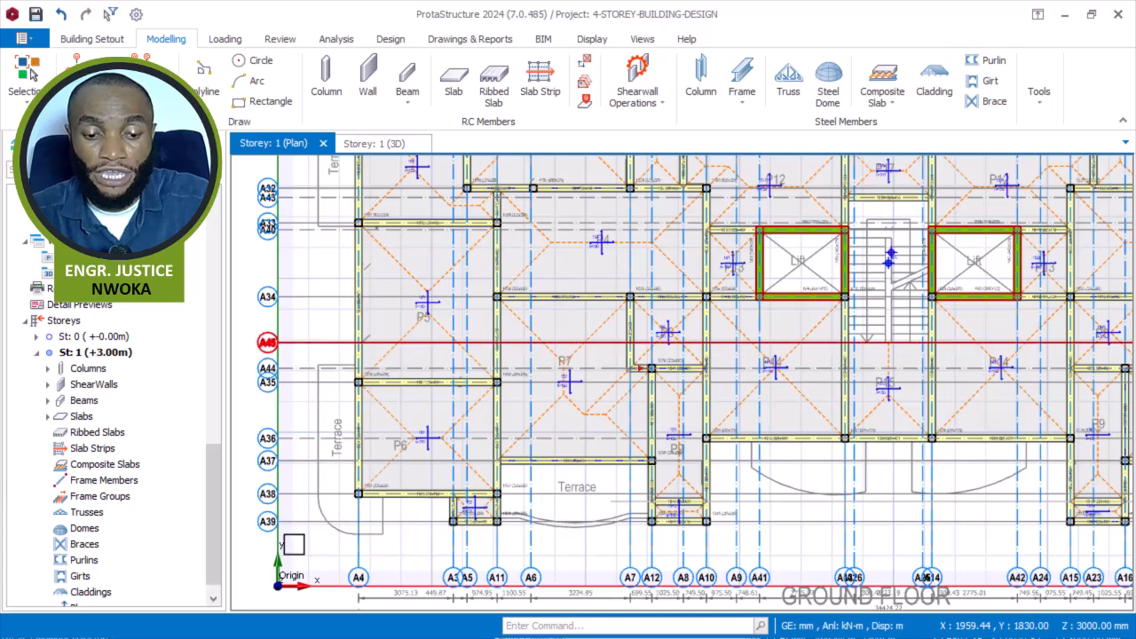
pyautogui.scroll(3, 383, 458)
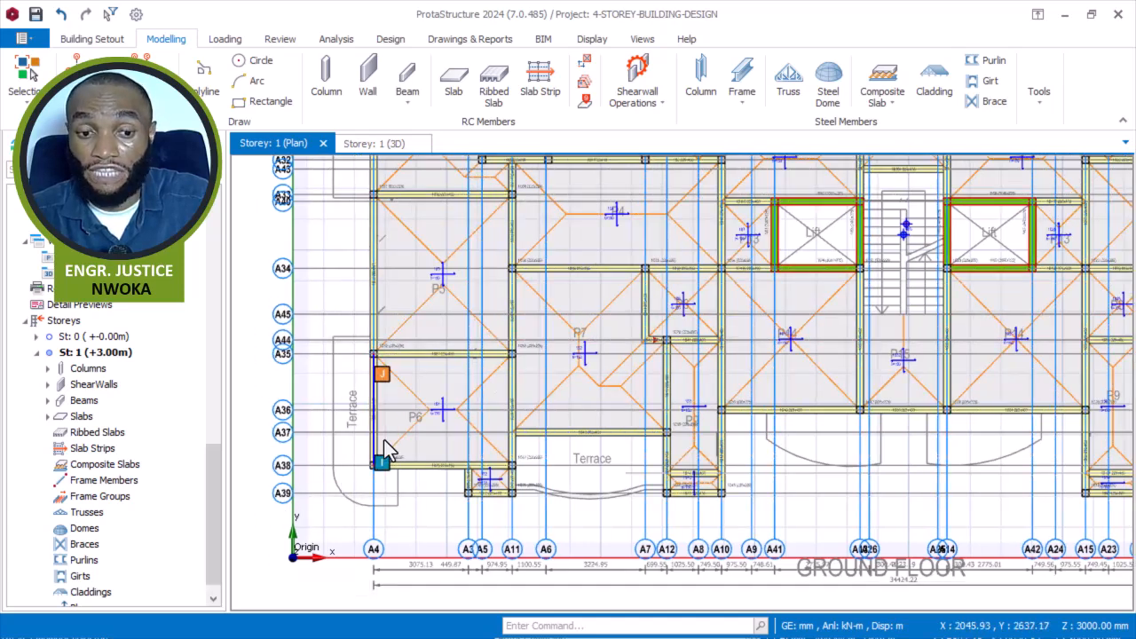
pyautogui.moveTo(412, 465); pyautogui.dragTo(490, 484, button='middle')
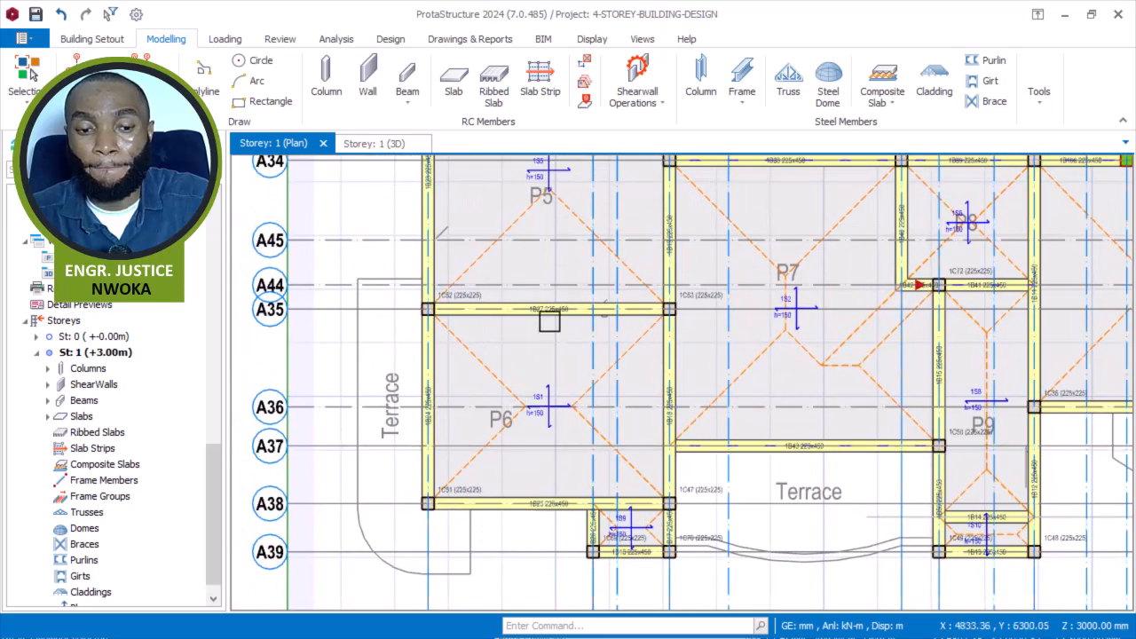
pyautogui.click(549, 318)
pyautogui.moveTo(549, 318)
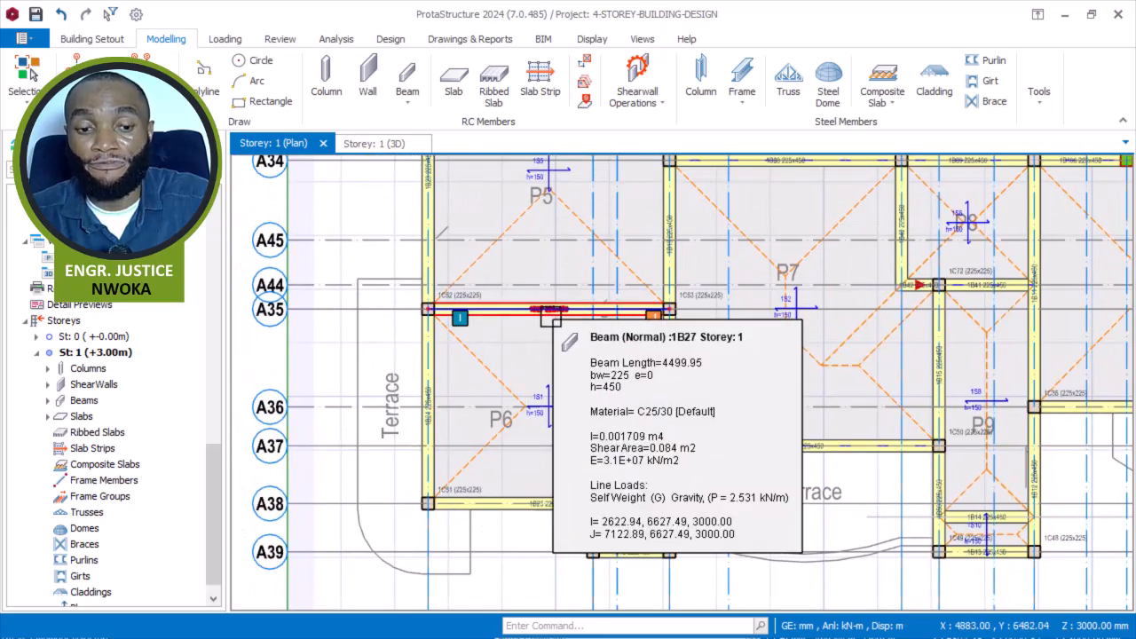
pyautogui.moveTo(549, 317); pyautogui.dragTo(539, 390, button='middle')
pyautogui.scroll(-5, 539, 391)
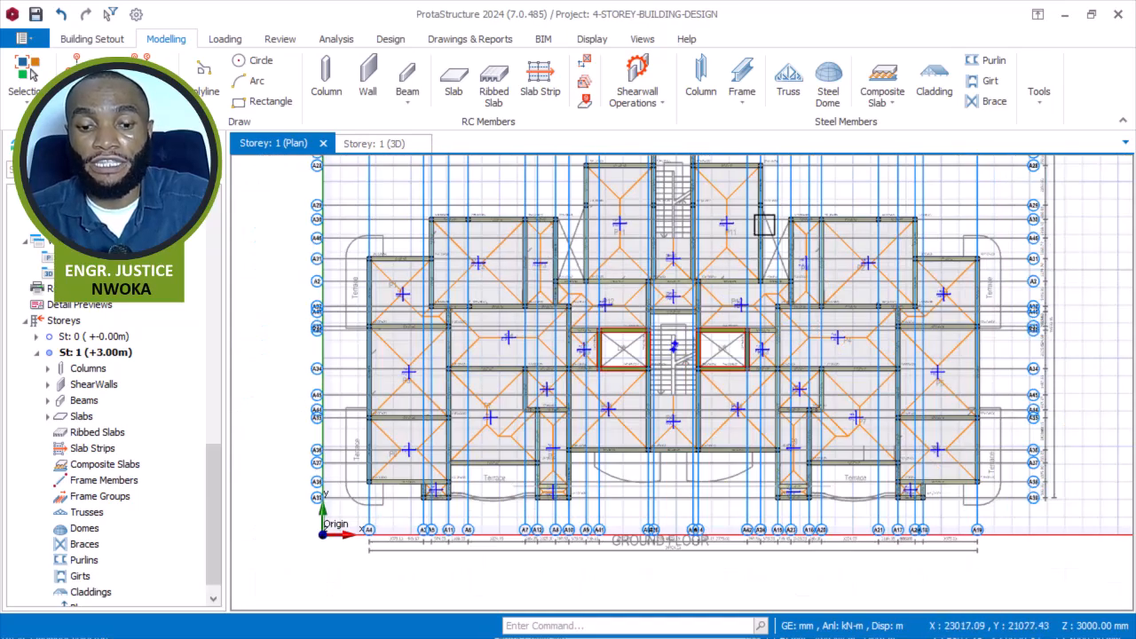
# - Hinge both ends of beam 1B45 at the head of the rear stair, applying the change to the selected beam only
pyautogui.scroll(3, 595, 169)
pyautogui.moveTo(609, 164); pyautogui.dragTo(547, 323, button='middle')
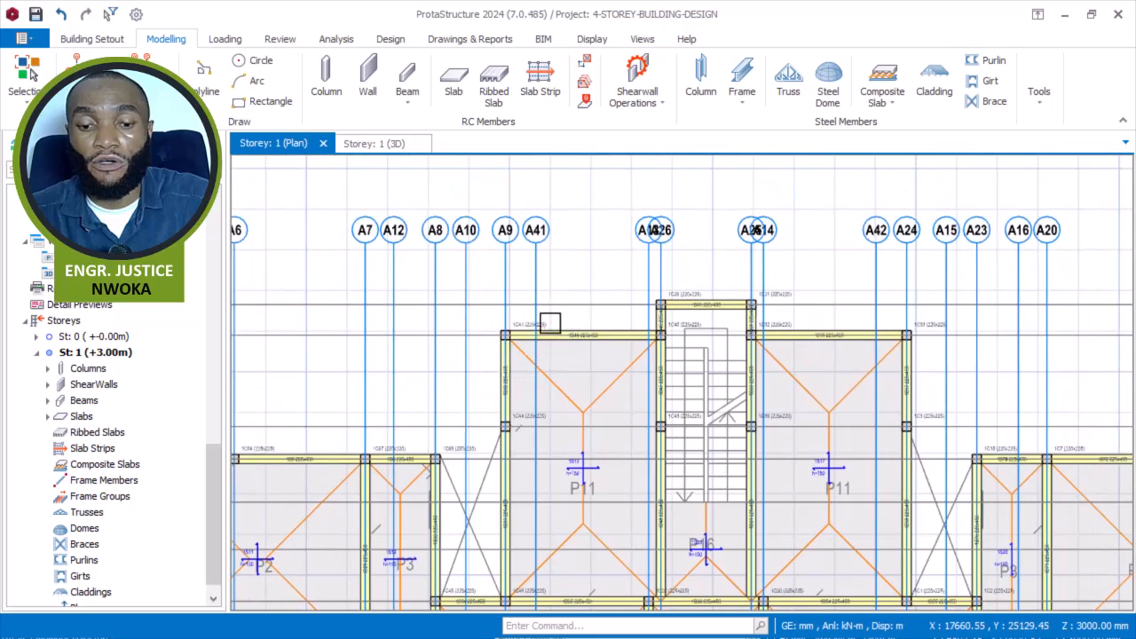
pyautogui.moveTo(550, 321)
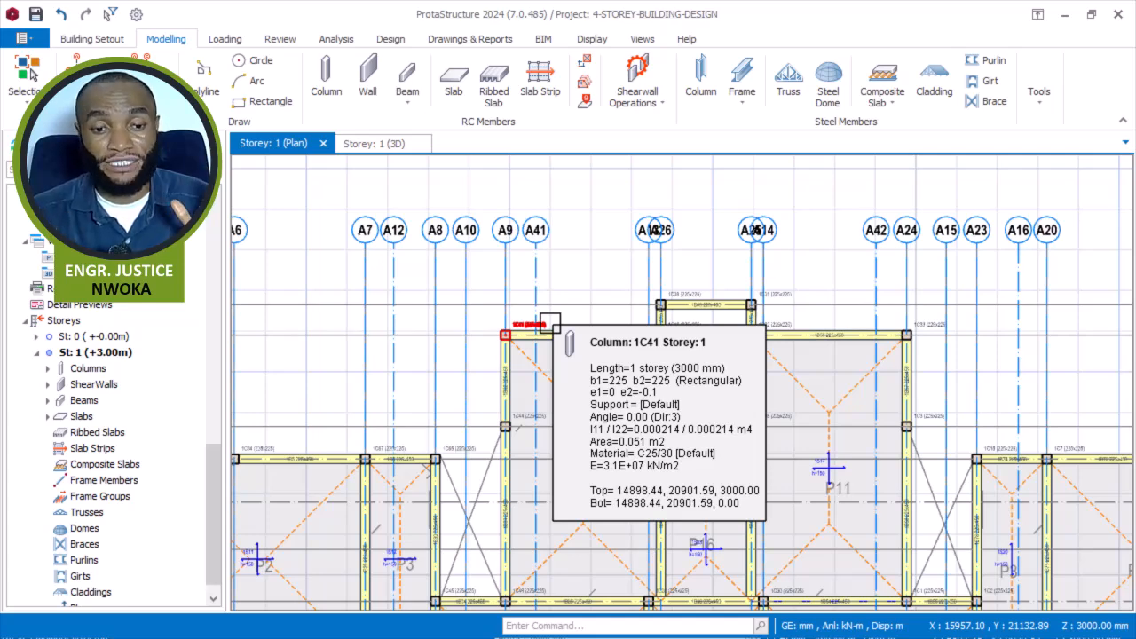
pyautogui.scroll(1, 629, 353)
pyautogui.scroll(2, 629, 352)
pyautogui.click(701, 318)
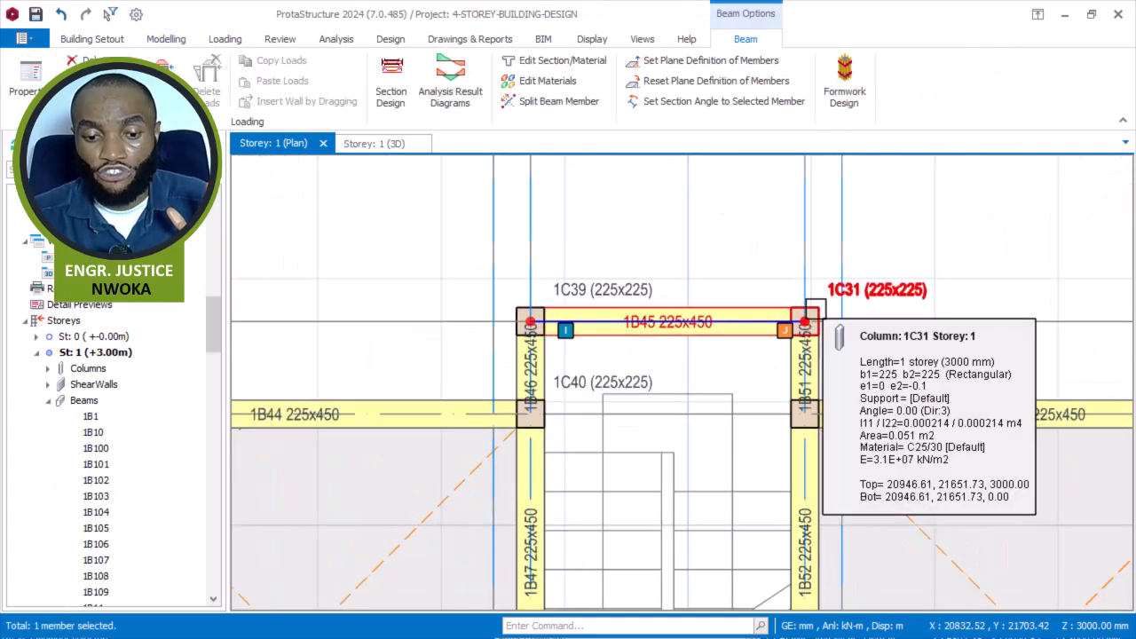
pyautogui.rightClick(705, 232)
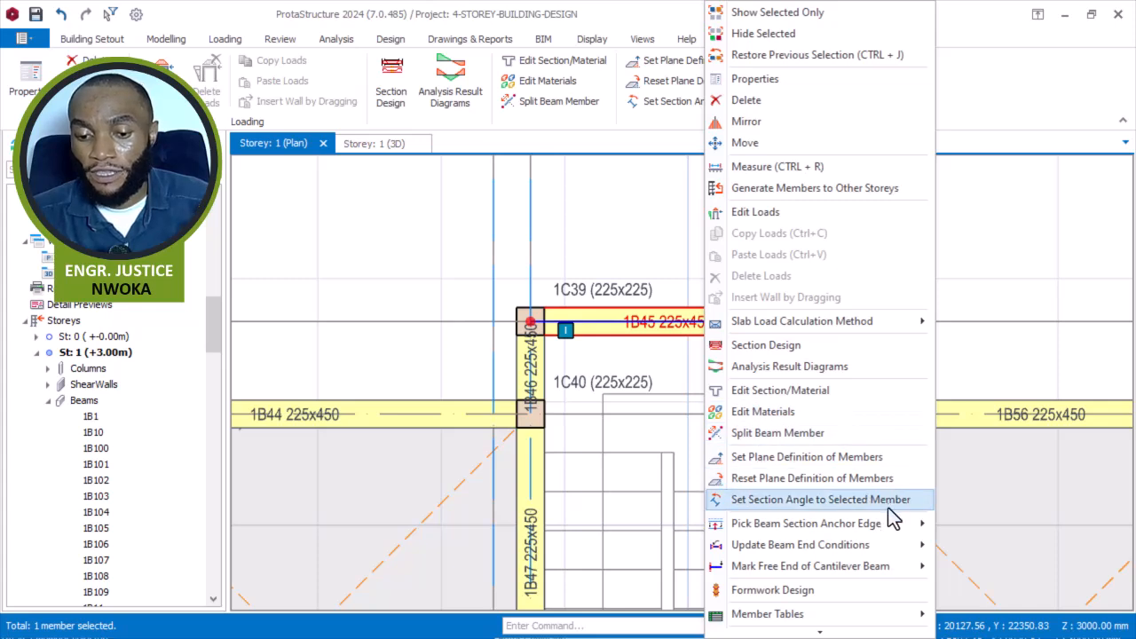
pyautogui.moveTo(896, 547)
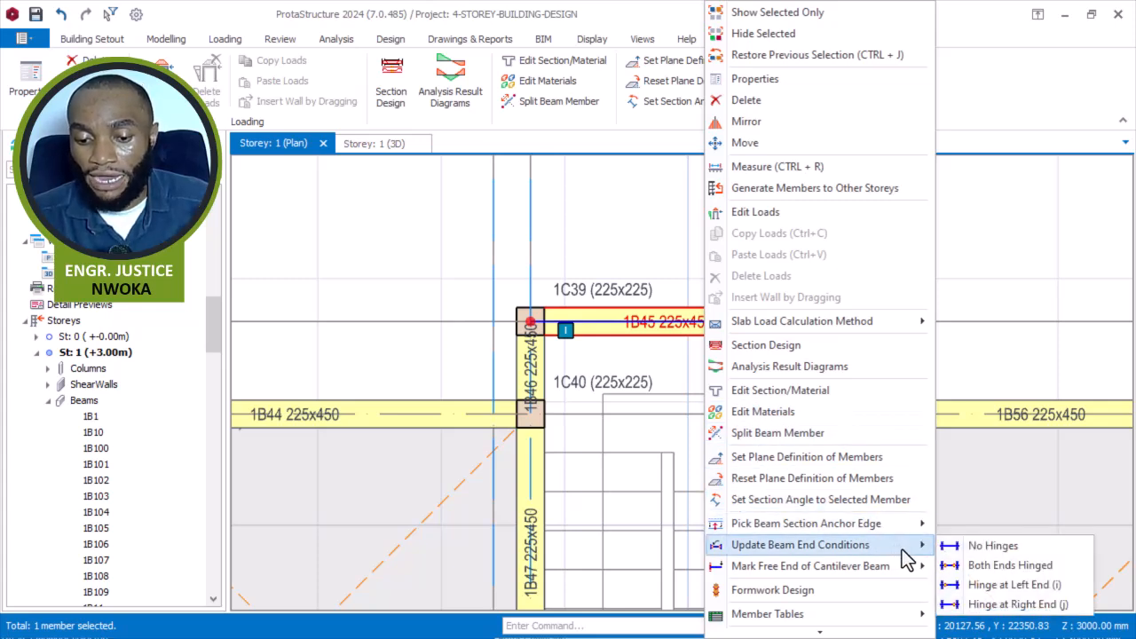
pyautogui.click(995, 570)
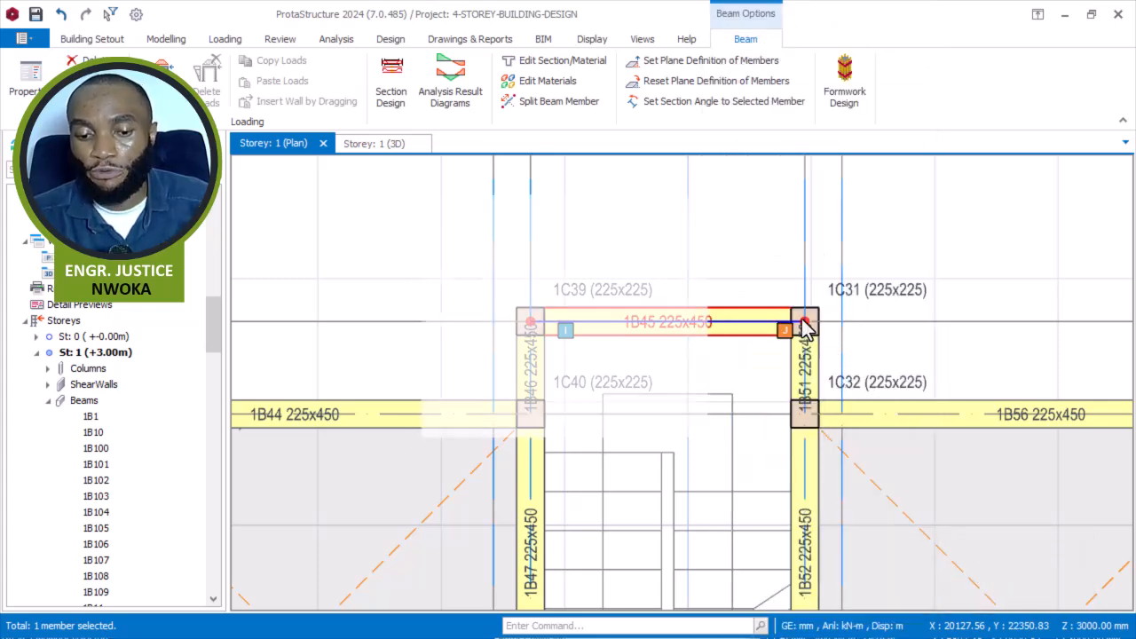
pyautogui.click(606, 322)
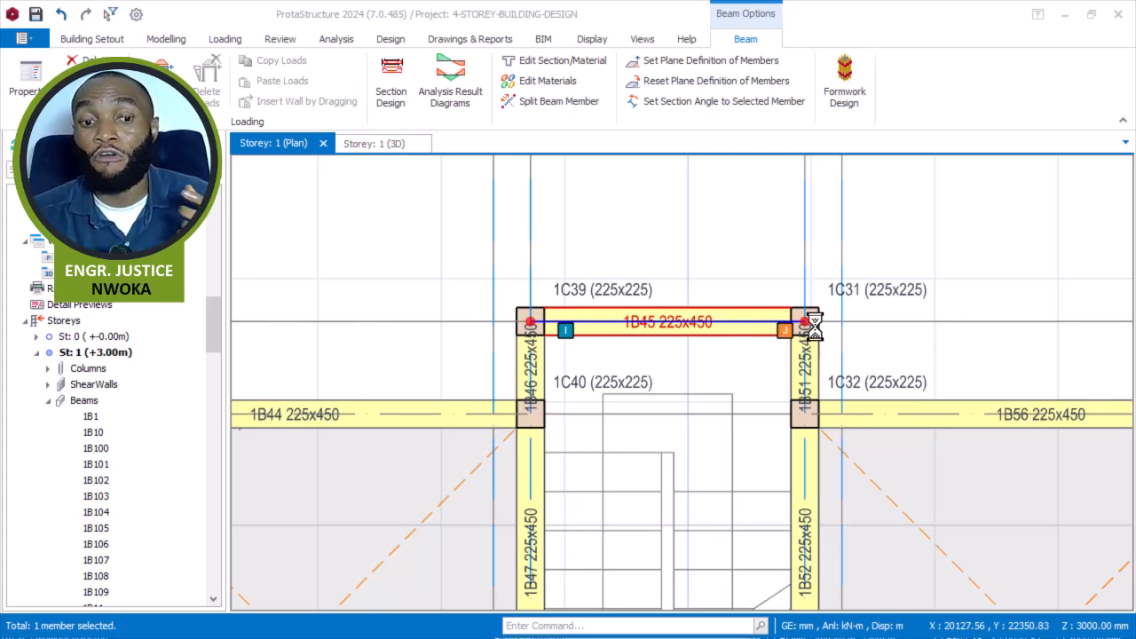
pyautogui.scroll(2, 813, 327)
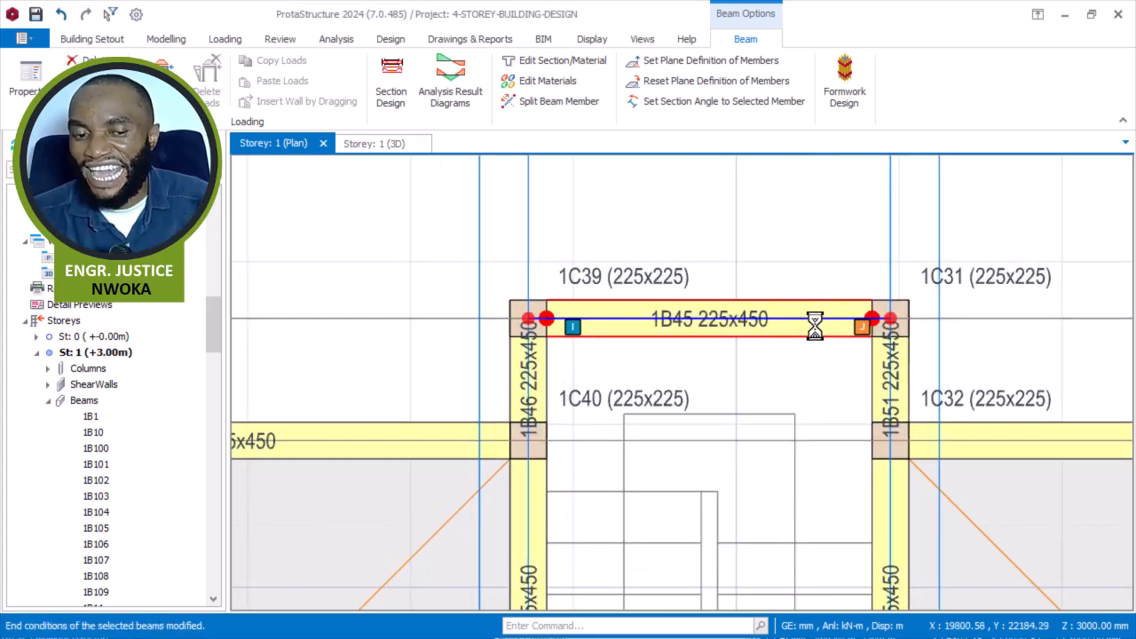
pyautogui.scroll(2, 825, 325)
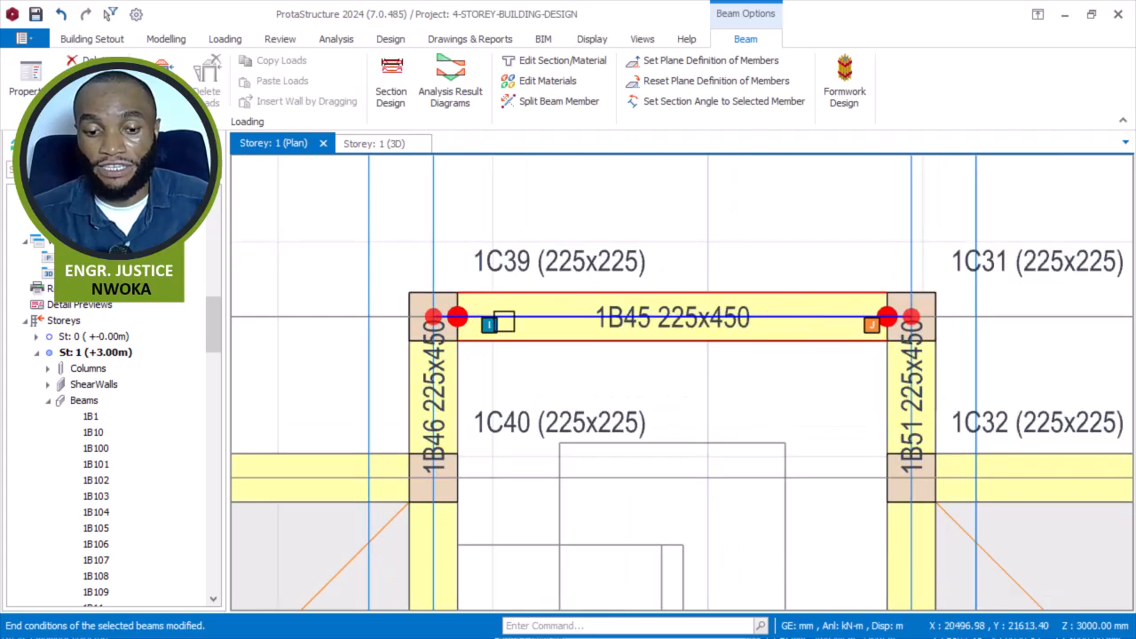
pyautogui.scroll(-1, 533, 282)
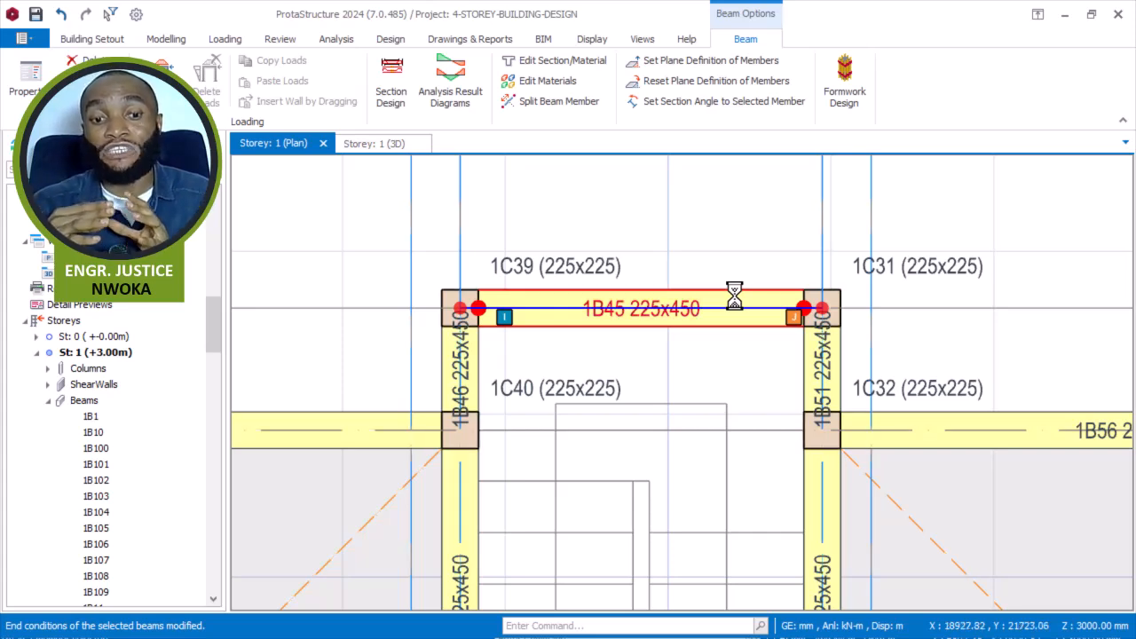
# - Hinge both ends of beam 1B44 between columns 1C41 and 1C40, applying the change to the selected beam only
pyautogui.scroll(-2, 754, 297)
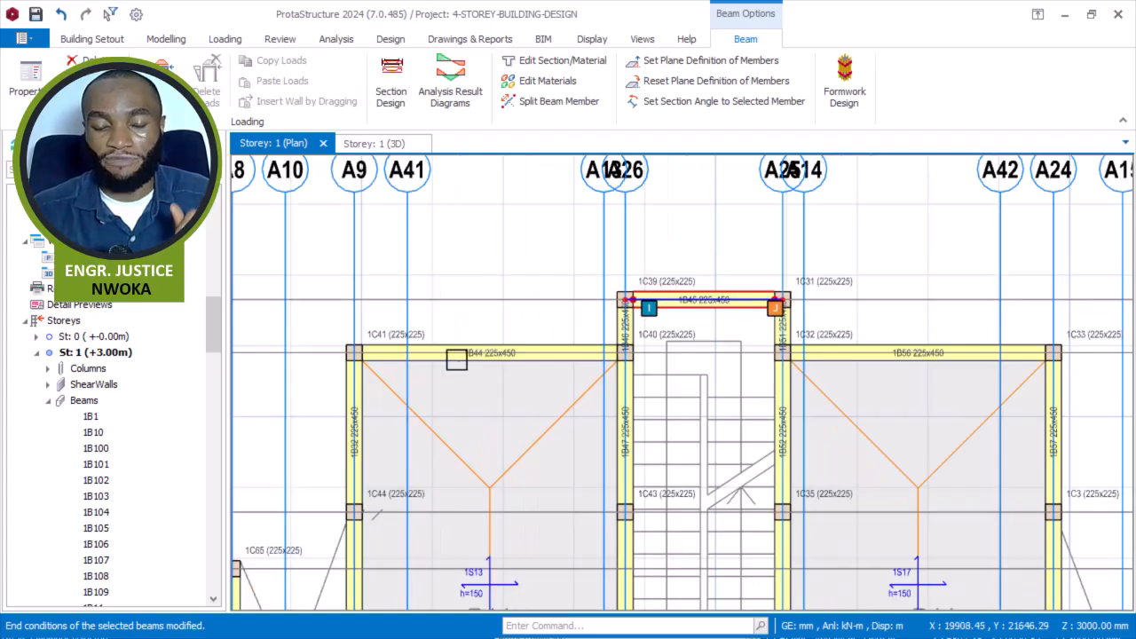
pyautogui.moveTo(453, 361); pyautogui.dragTo(567, 344, button='middle')
pyautogui.scroll(2, 590, 341)
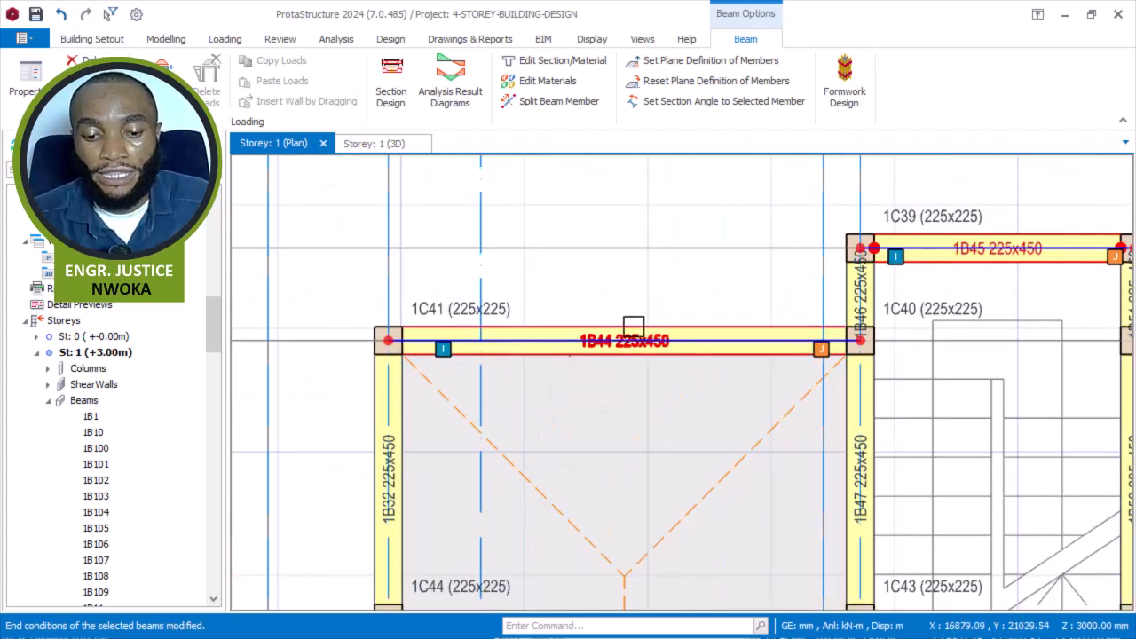
pyautogui.click(572, 340)
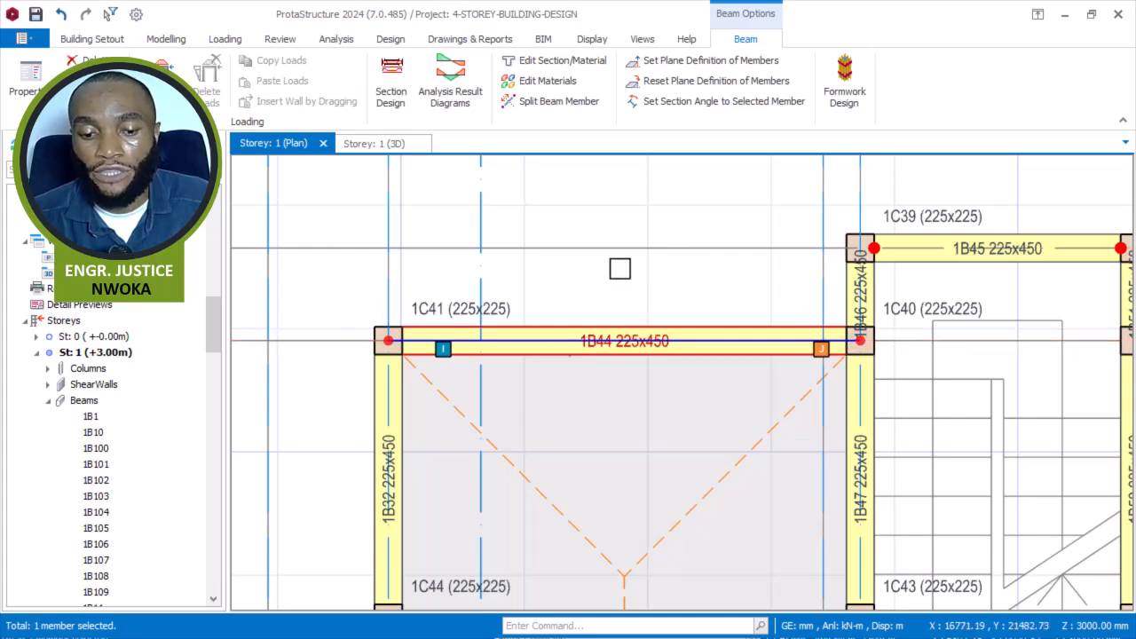
pyautogui.rightClick(621, 270)
pyautogui.moveTo(751, 547)
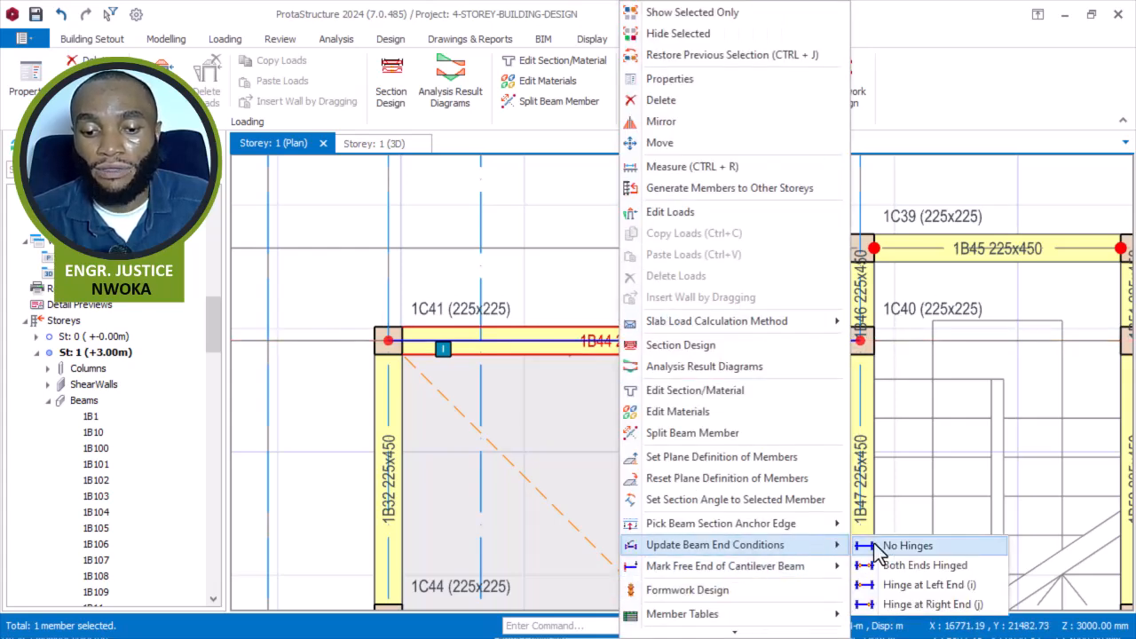
pyautogui.click(892, 567)
pyautogui.click(601, 318)
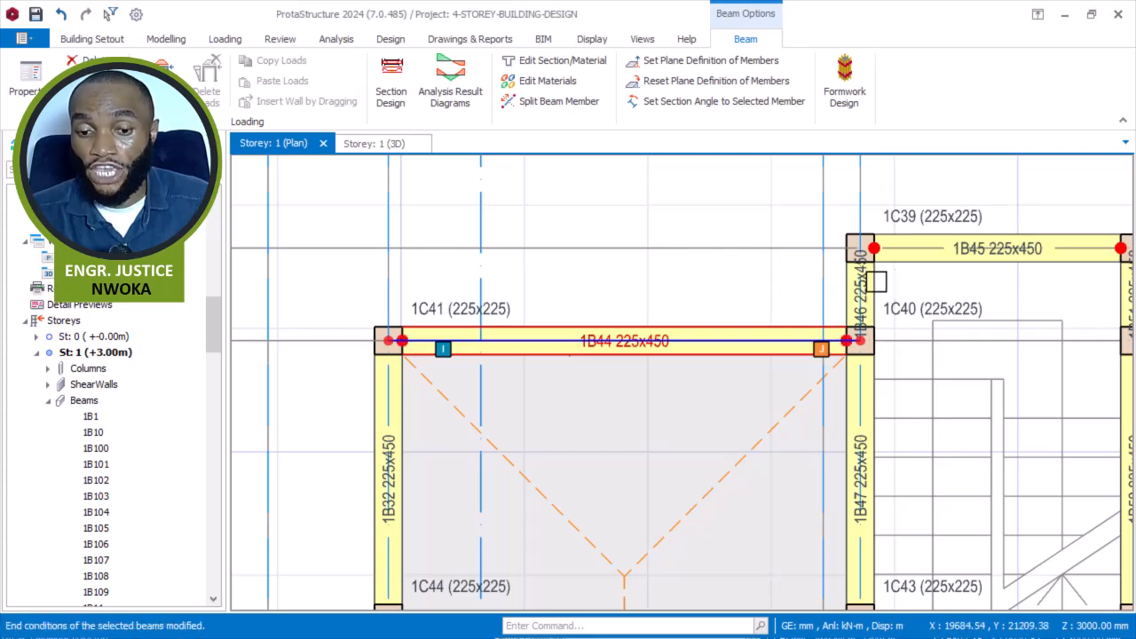
# - Hinge the right end (j) of beam 1B46 at column 1C39, for the selected beam only, and check its hinge details
pyautogui.click(877, 281)
pyautogui.moveTo(878, 281); pyautogui.dragTo(666, 312, button='middle')
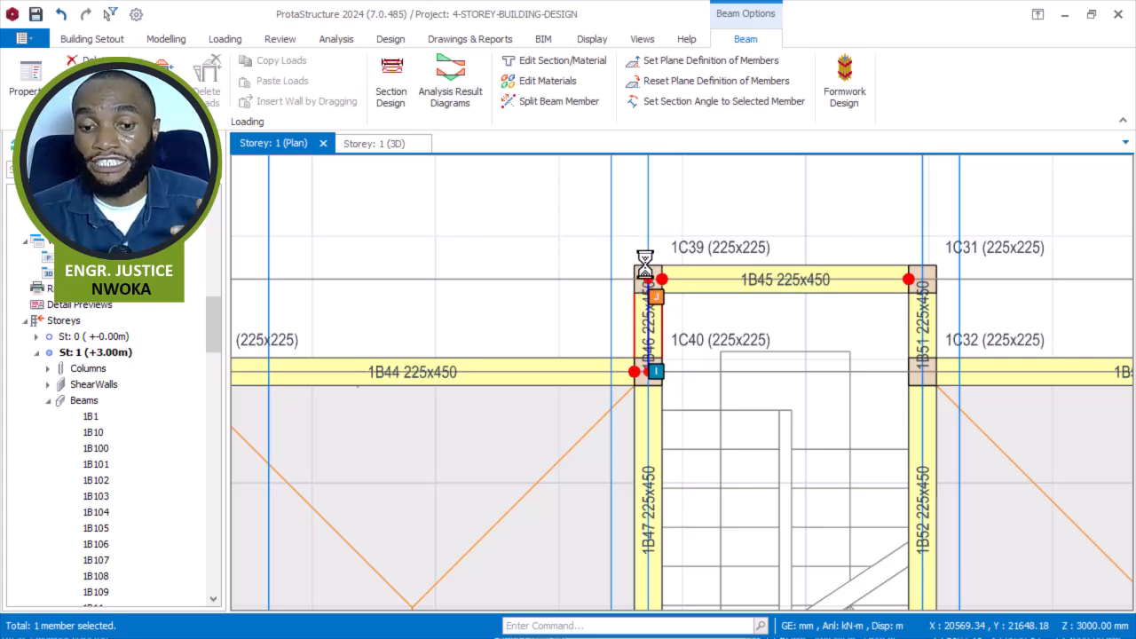
pyautogui.scroll(1, 642, 250)
pyautogui.scroll(-1, 635, 255)
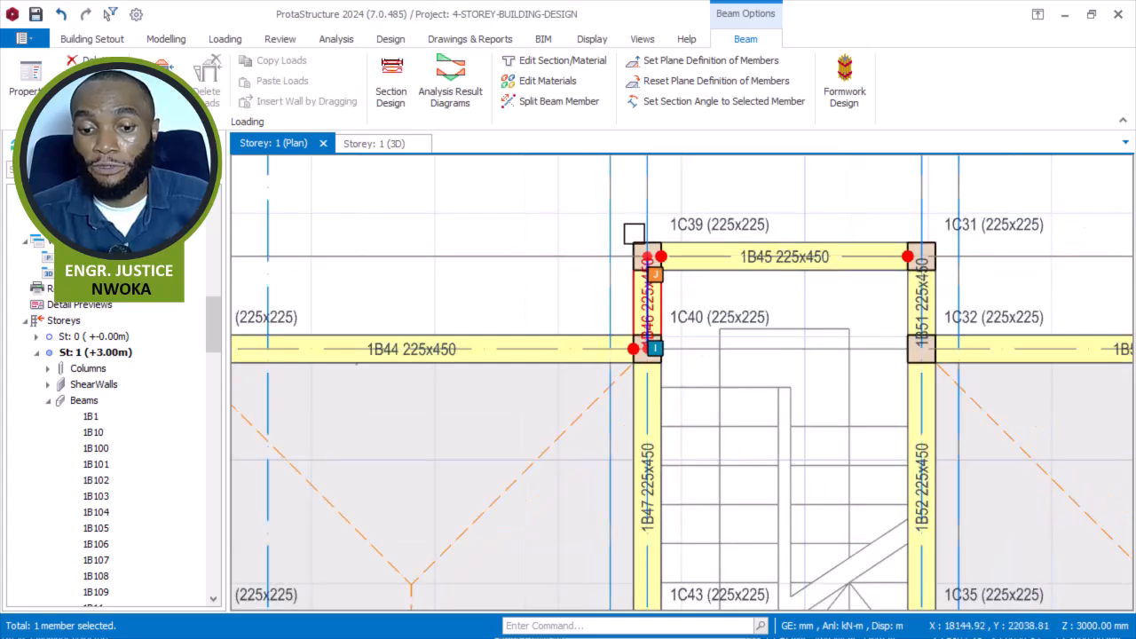
pyautogui.scroll(1, 631, 236)
pyautogui.rightClick(527, 198)
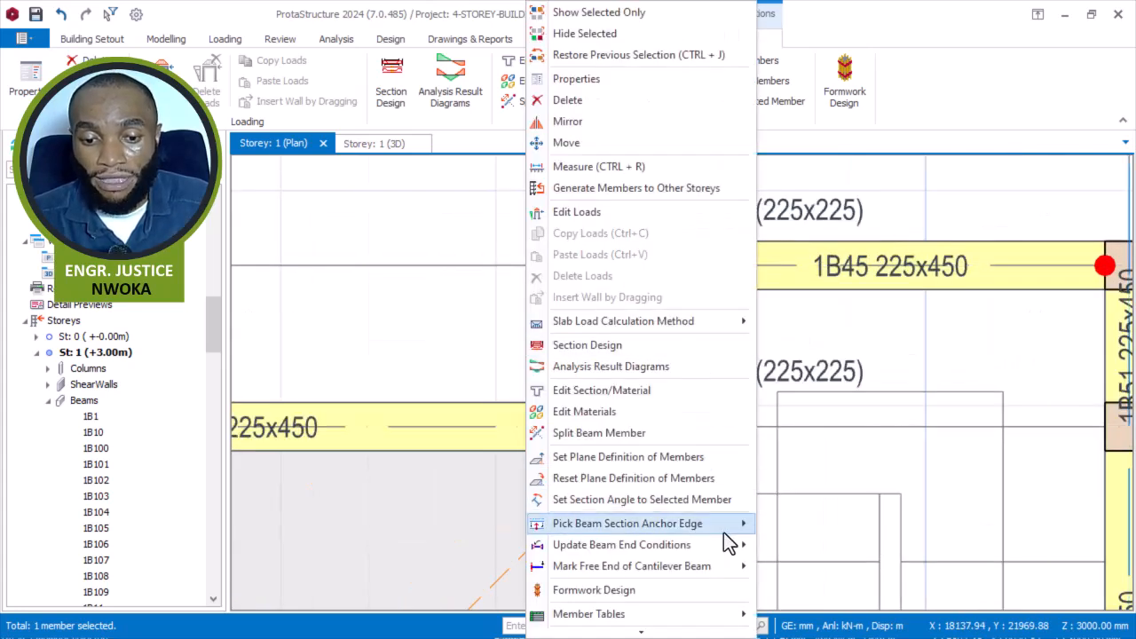
pyautogui.moveTo(727, 548)
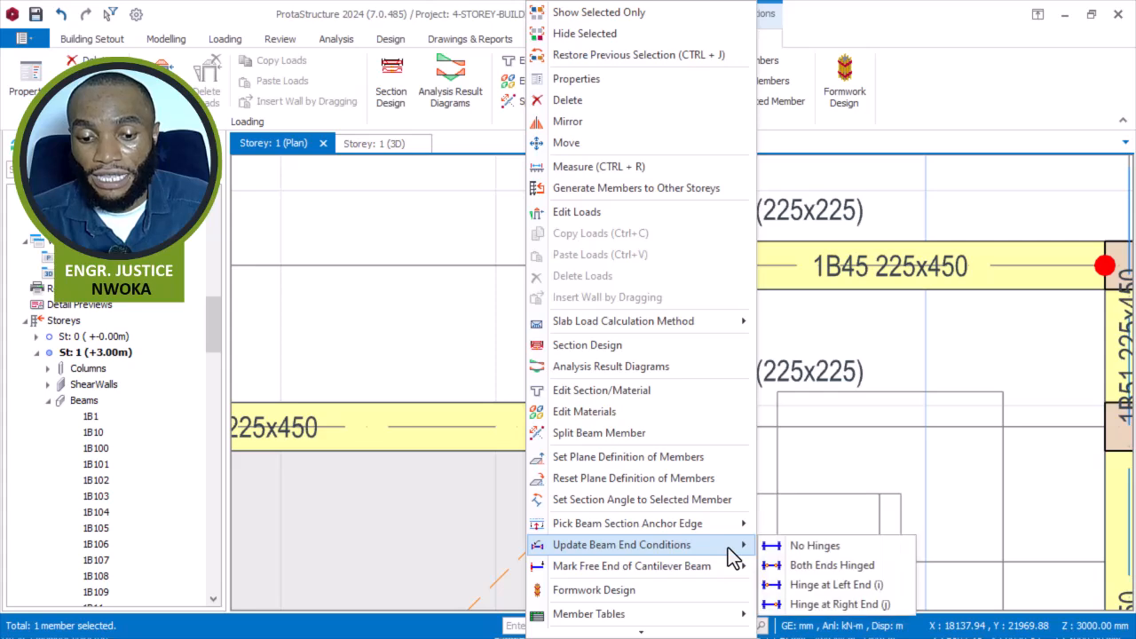
pyautogui.click(834, 605)
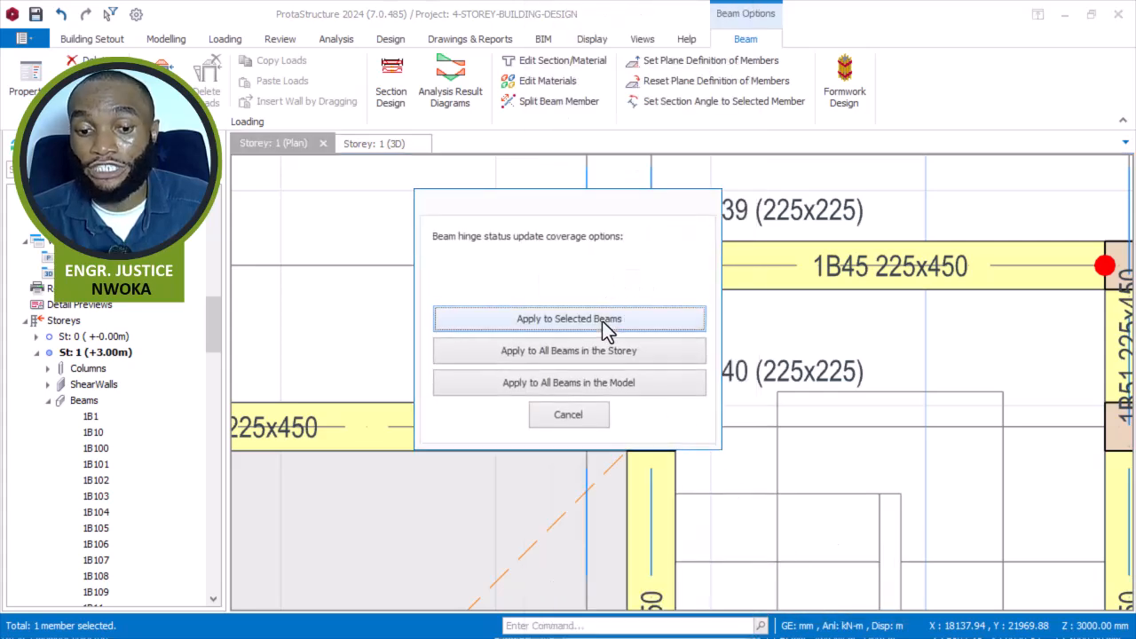
pyautogui.click(606, 321)
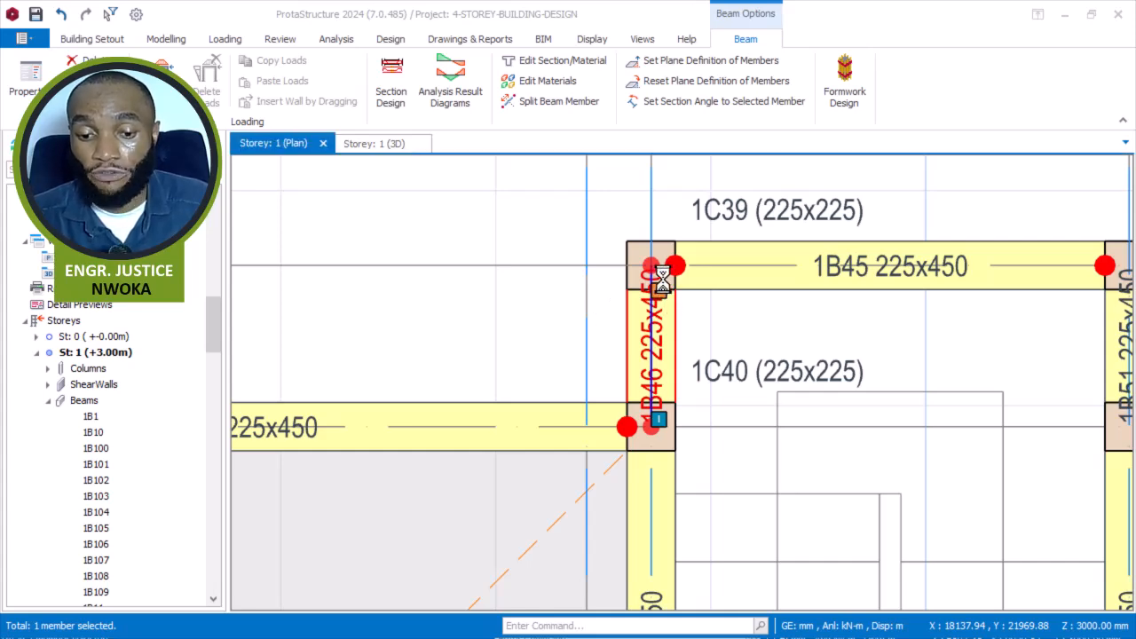
pyautogui.scroll(2, 663, 280)
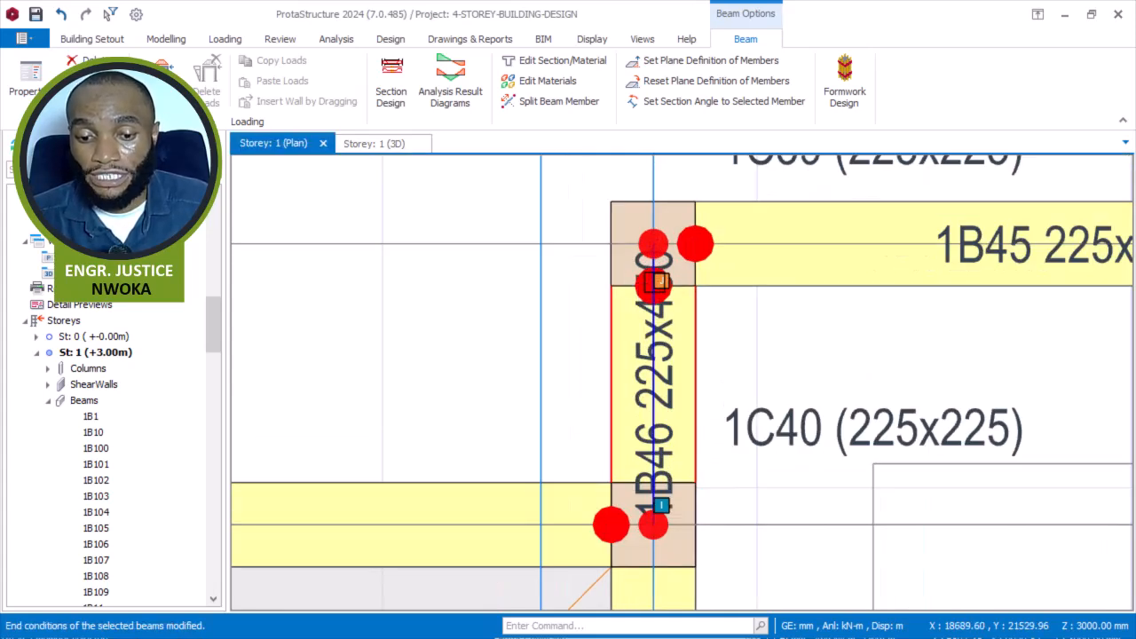
pyautogui.scroll(1, 640, 273)
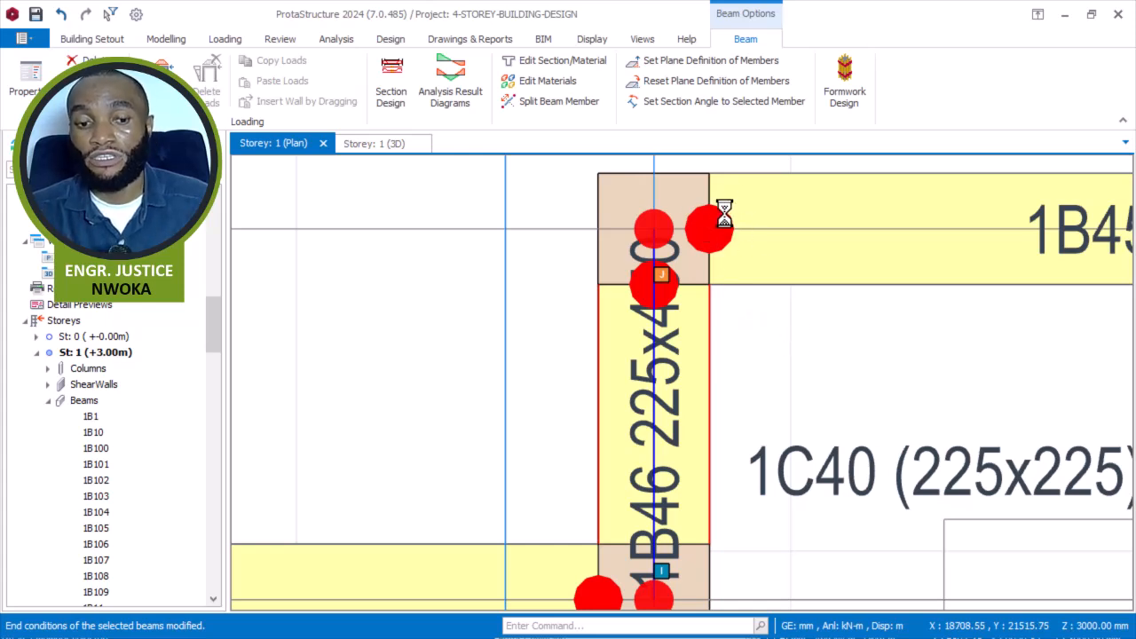
pyautogui.press('Escape')
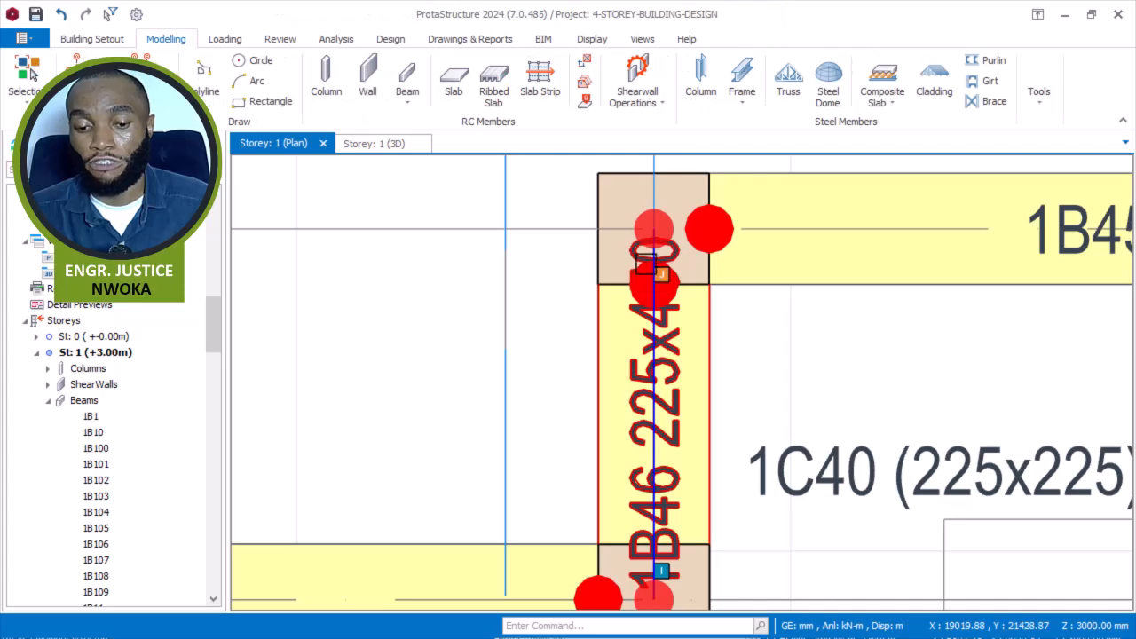
pyautogui.scroll(-1, 647, 264)
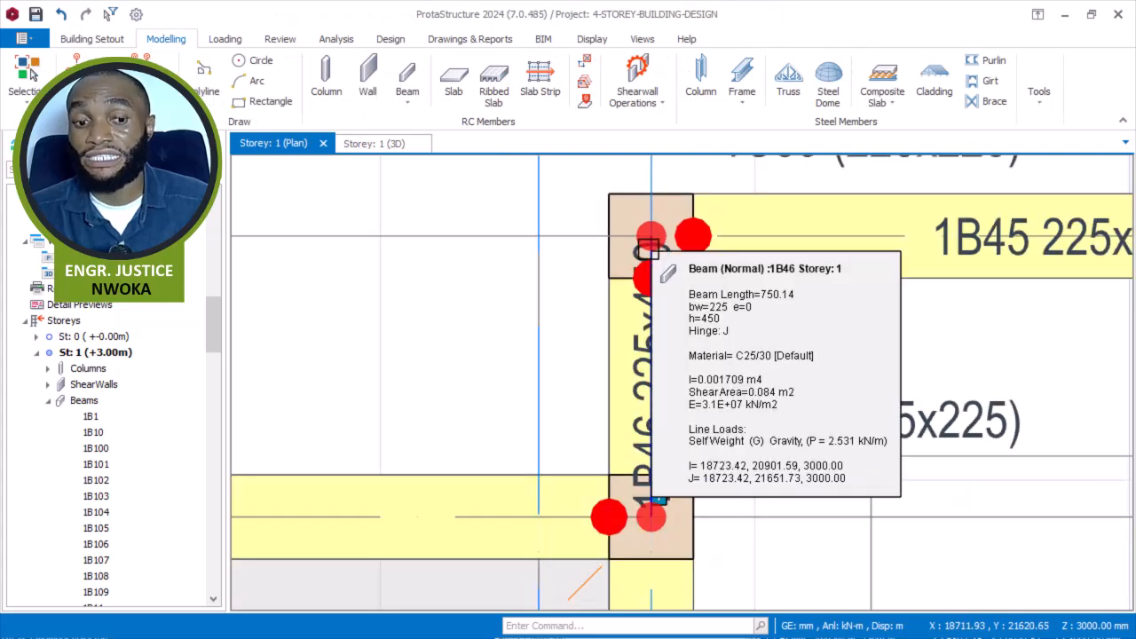
# - Hinge the left end (i) of beam 1B48 where it meets beam 1B36 beside P16, for the selected beam only
pyautogui.scroll(-4, 647, 246)
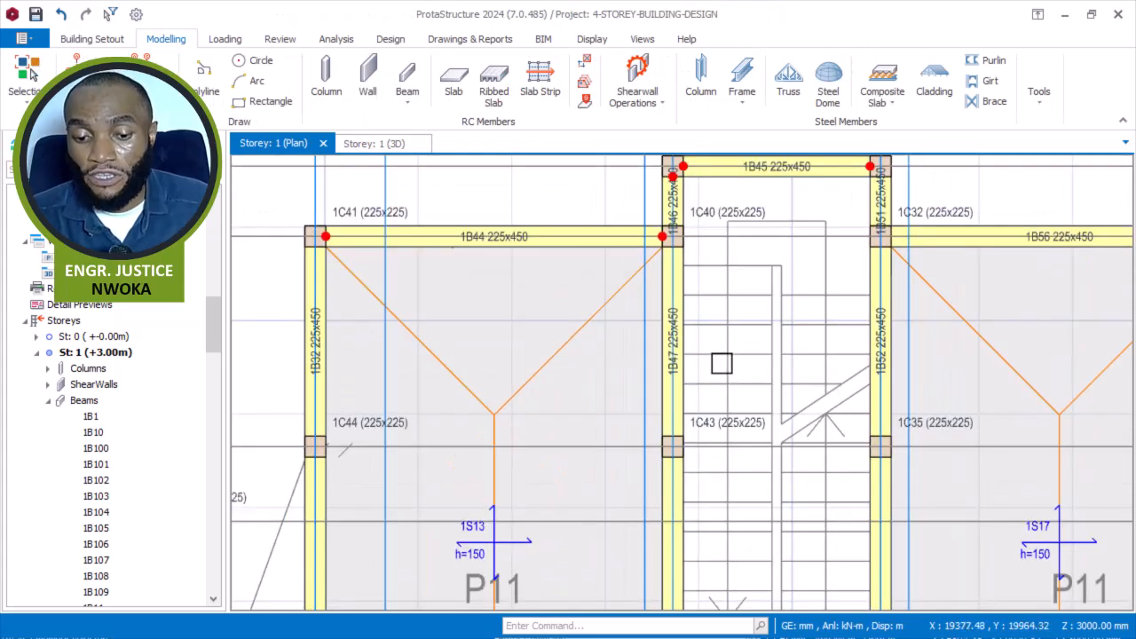
pyautogui.moveTo(722, 360); pyautogui.dragTo(725, 157, button='middle')
pyautogui.scroll(-1, 725, 158)
pyautogui.moveTo(714, 444); pyautogui.dragTo(701, 310, button='middle')
pyautogui.scroll(2, 700, 310)
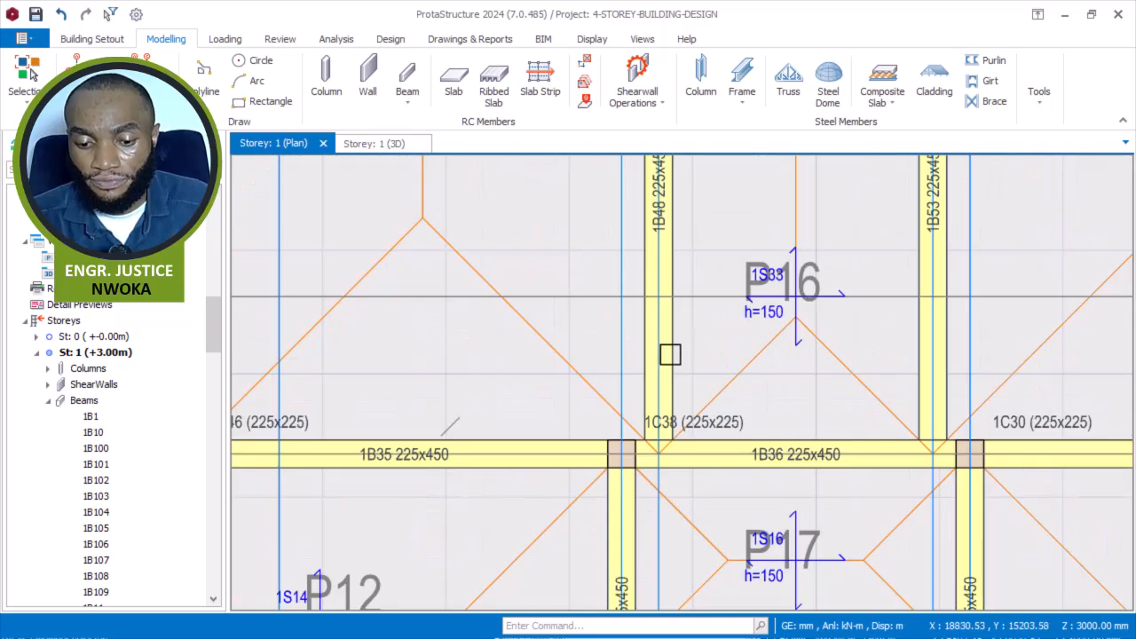
pyautogui.click(670, 354)
pyautogui.rightClick(671, 351)
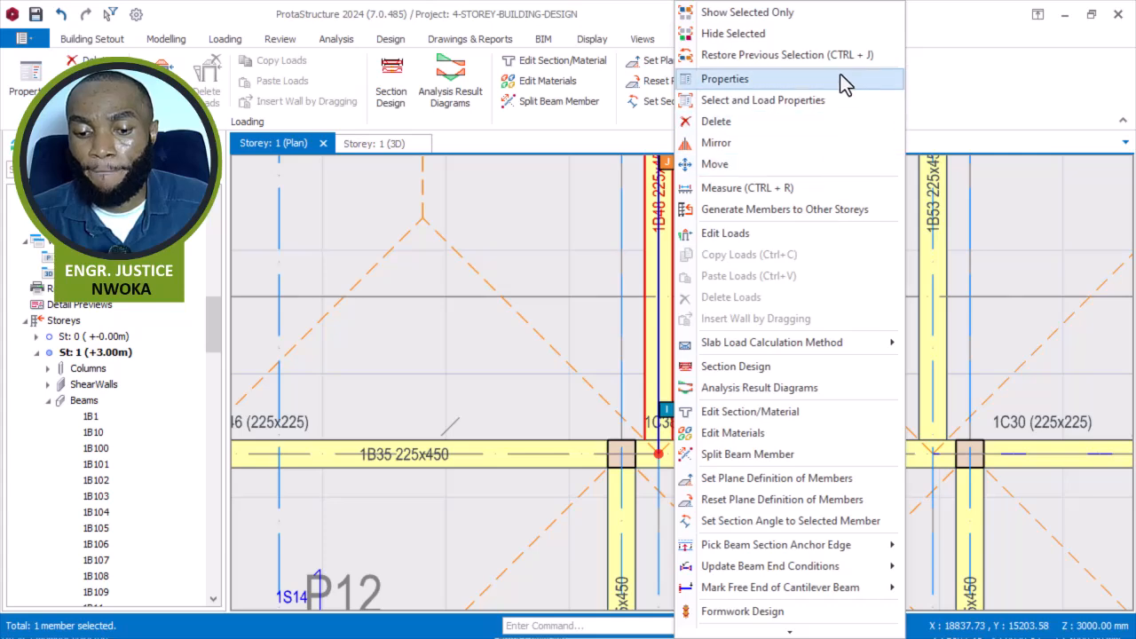
pyautogui.moveTo(878, 572)
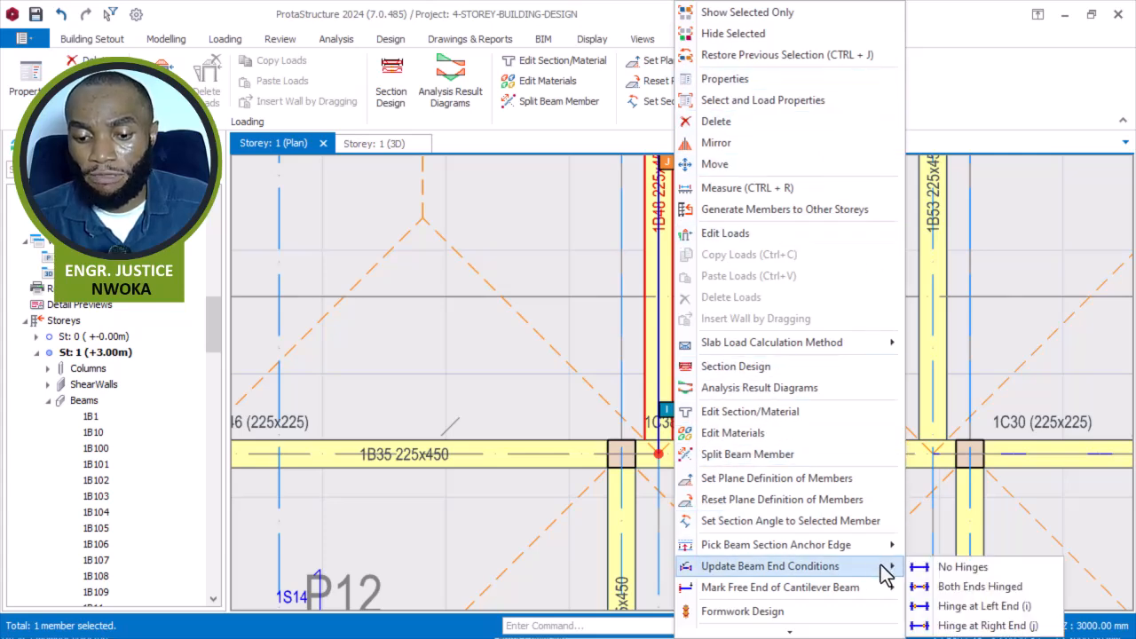
pyautogui.click(965, 612)
pyautogui.click(603, 325)
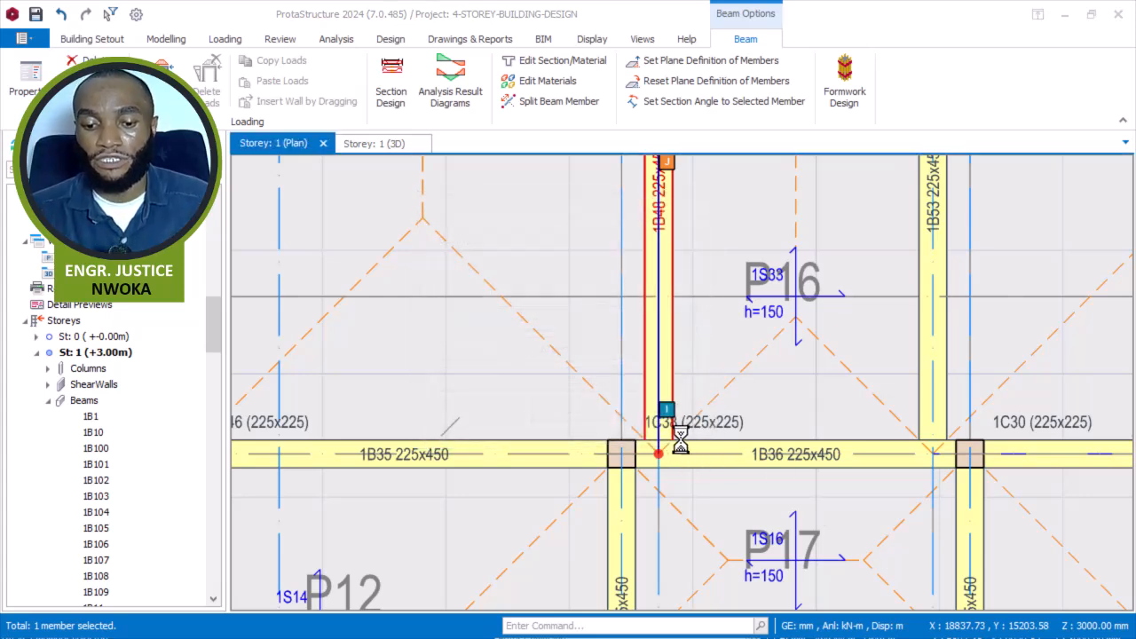
# - Examine the hinge at the end of beam 1B48 where it meets beam 1B36 beside column 1C38
pyautogui.scroll(3, 666, 437)
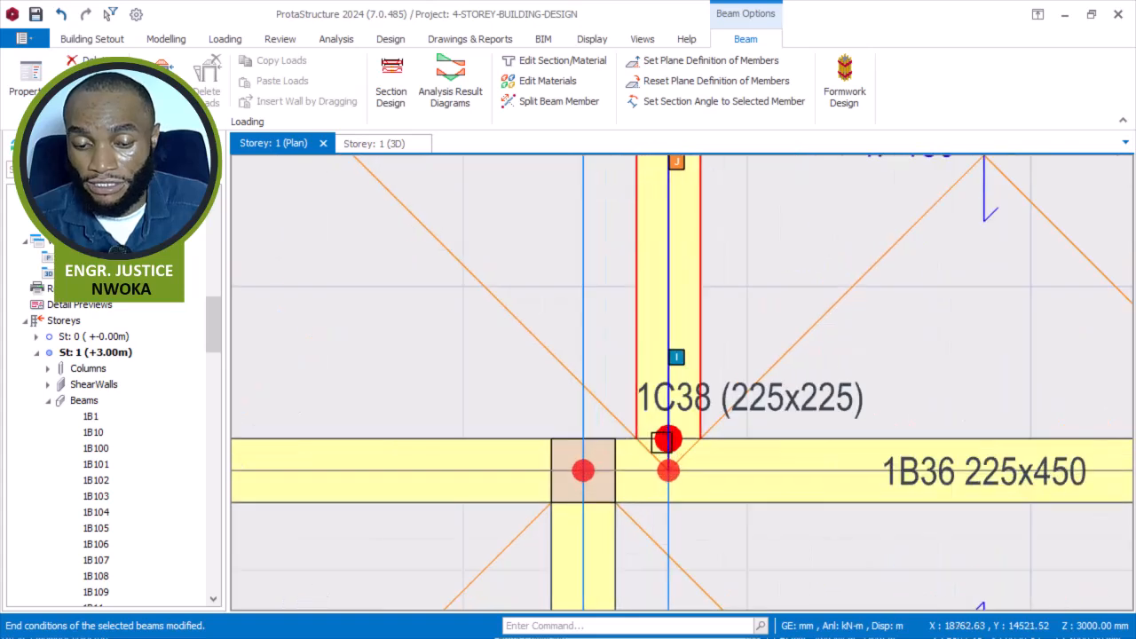
pyautogui.scroll(1, 666, 436)
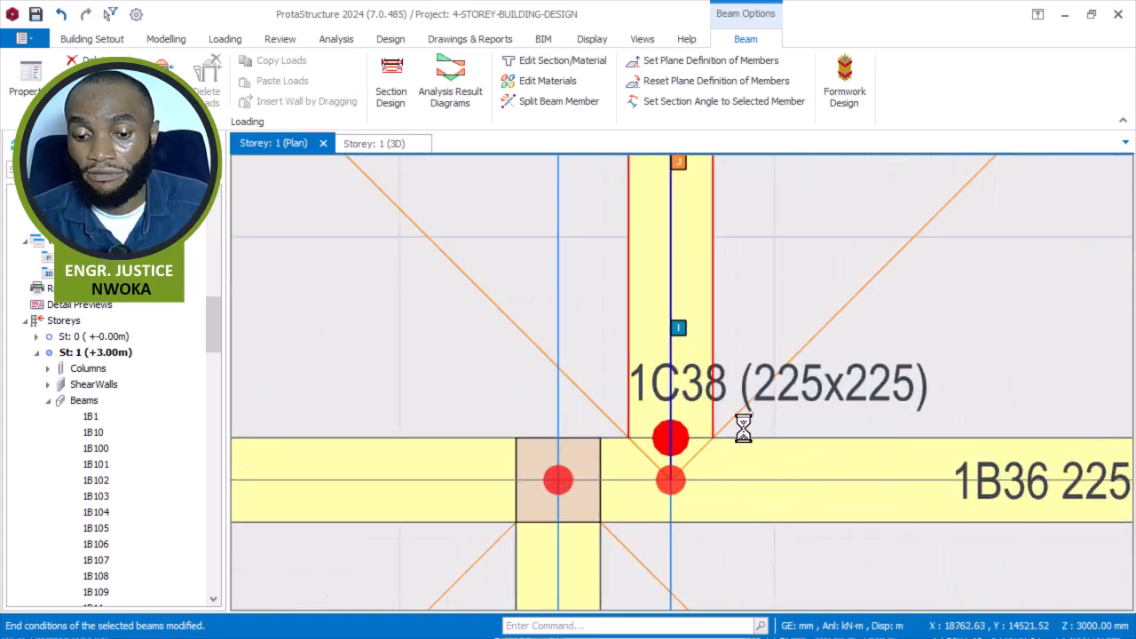
pyautogui.scroll(-1, 745, 424)
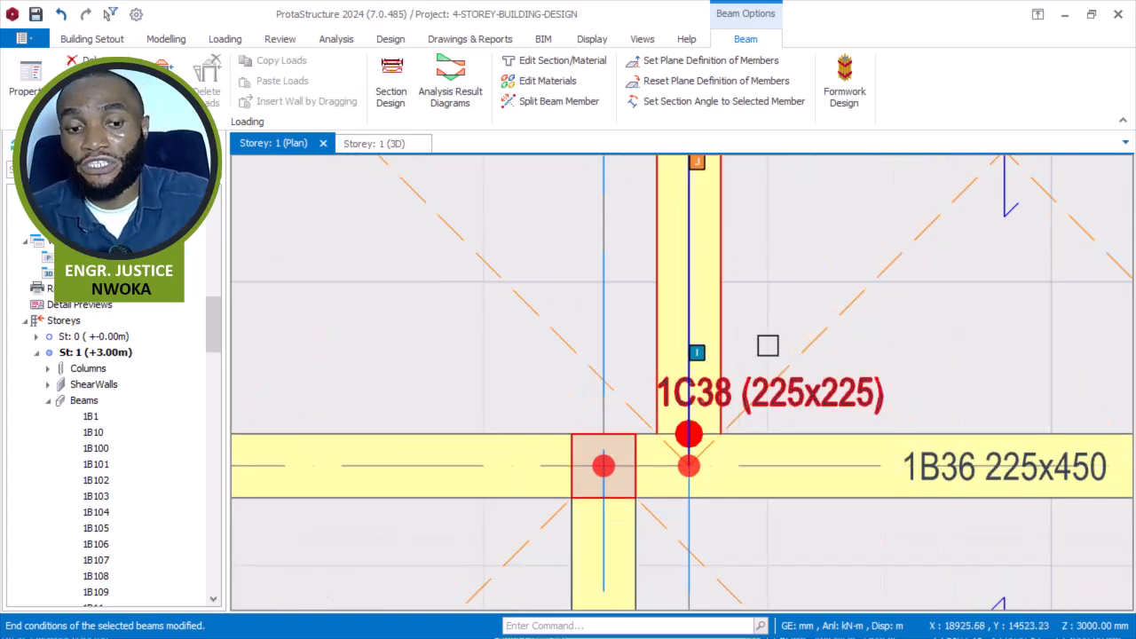
pyautogui.scroll(-1, 769, 344)
pyautogui.scroll(-3, 764, 417)
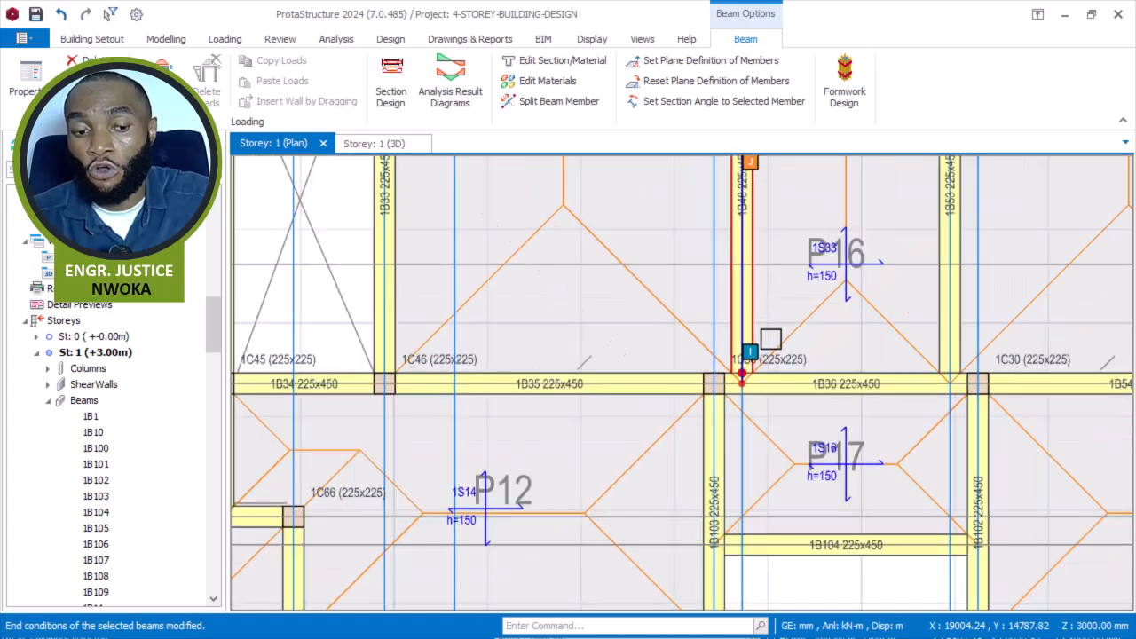
pyautogui.moveTo(724, 367); pyautogui.dragTo(742, 427, button='middle')
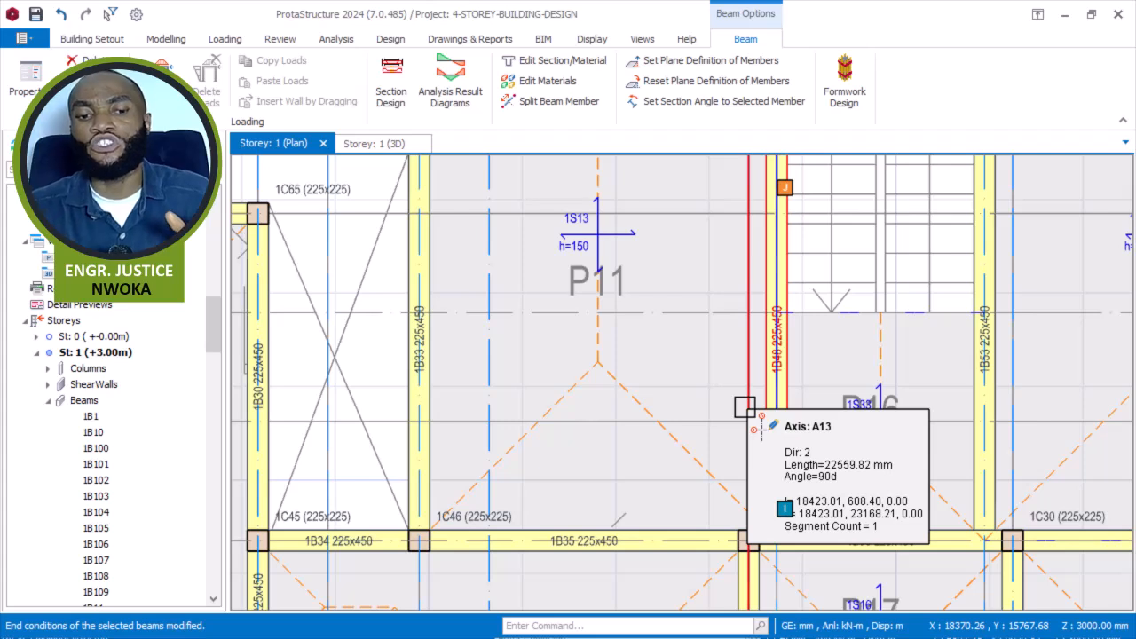
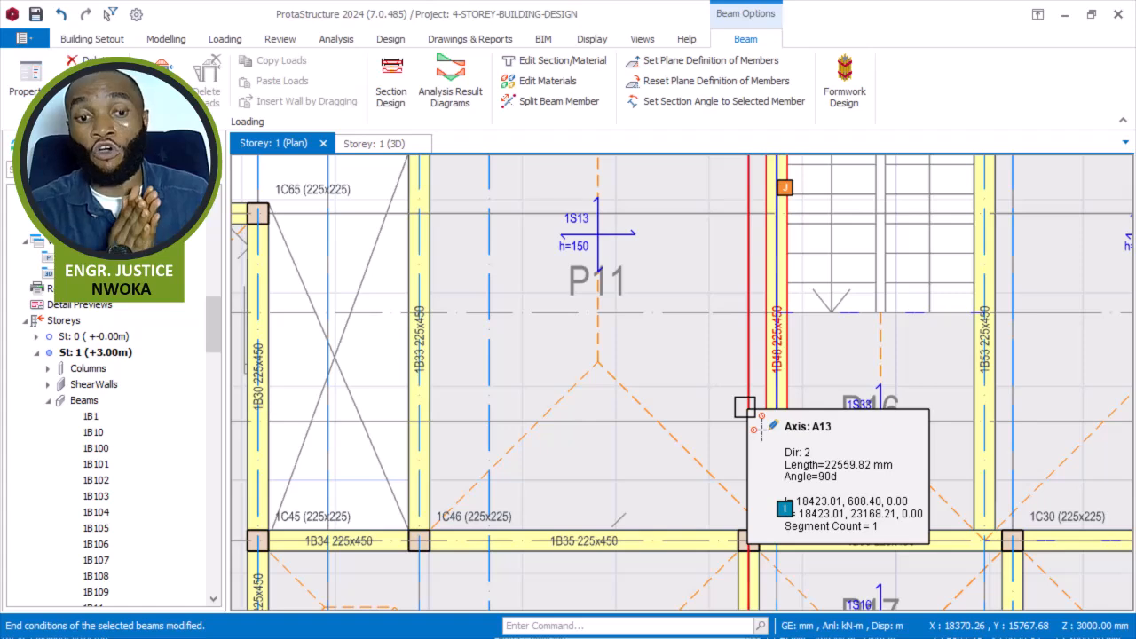
pyautogui.scroll(-2, 684, 385)
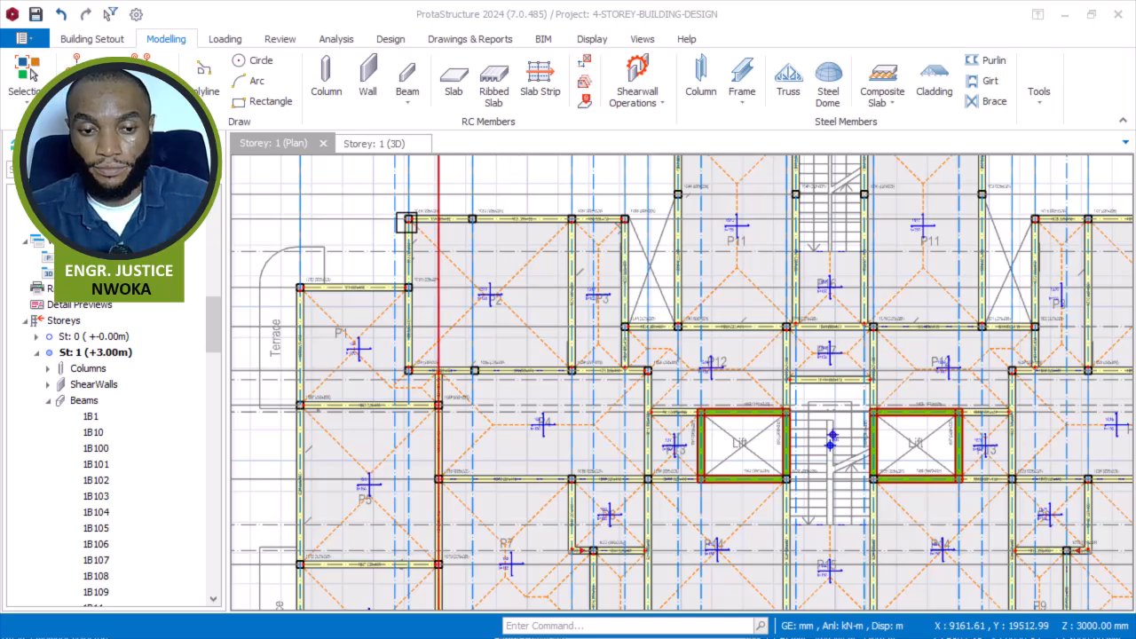
# - Check the end hinges of beams 1B3 to 1B6 around slabs 1S11 and 1S12, on to column 1C41
pyautogui.scroll(5, 407, 219)
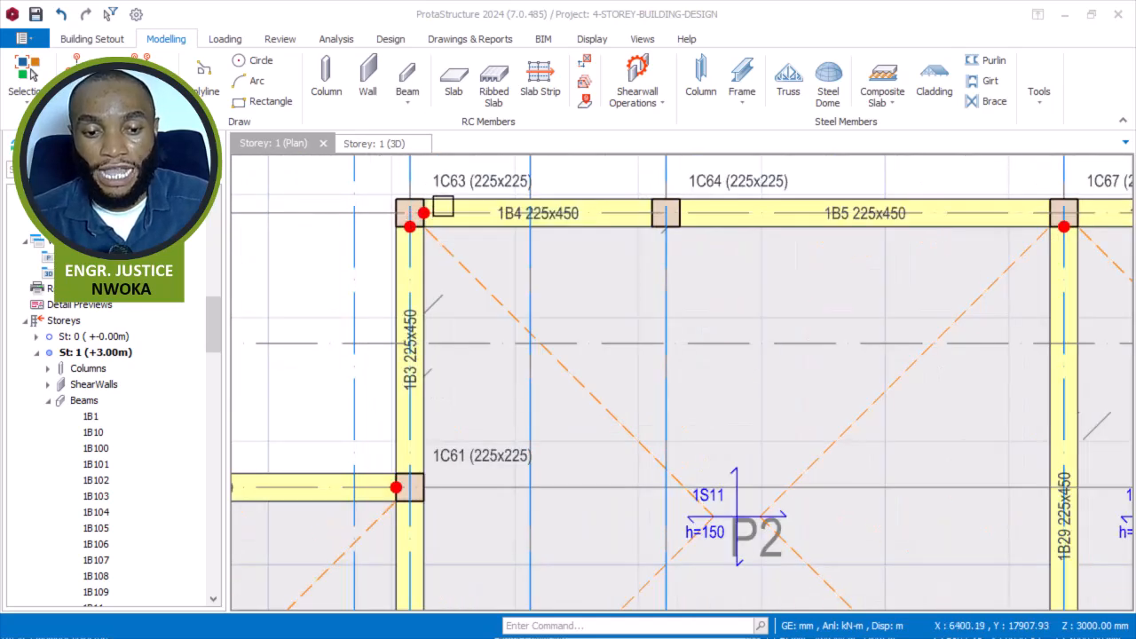
pyautogui.scroll(-2, 453, 248)
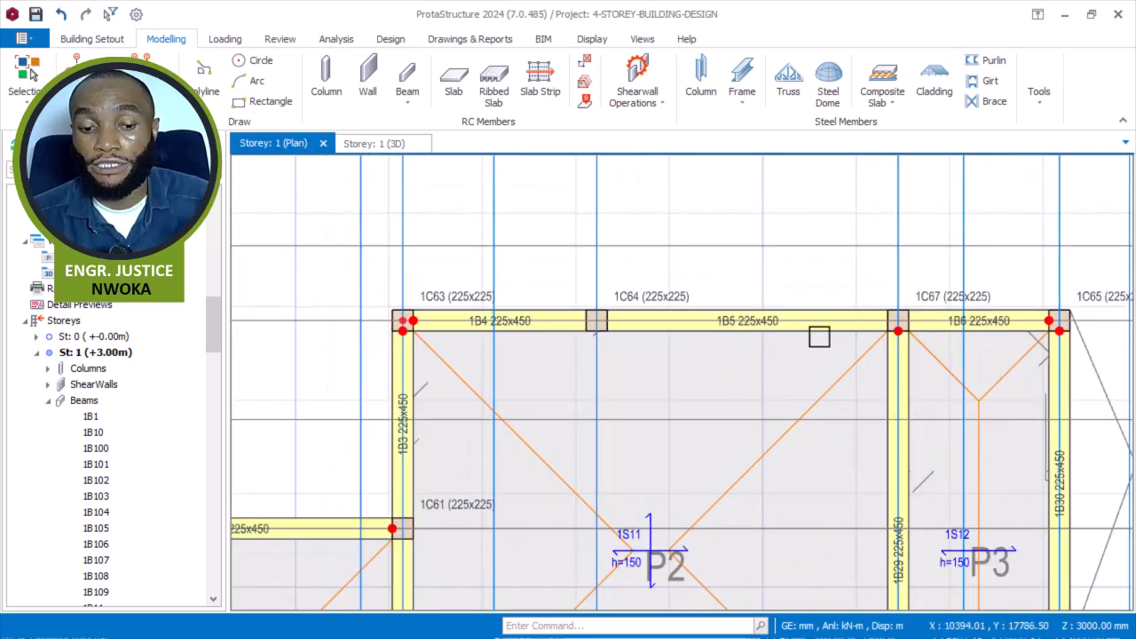
pyautogui.scroll(2, 826, 274)
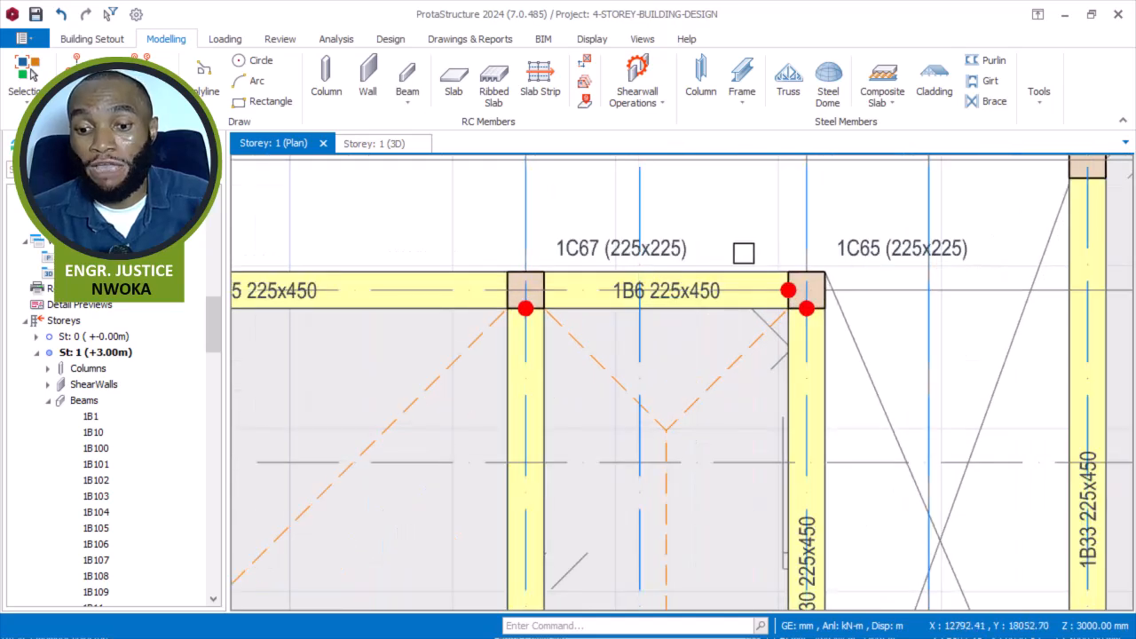
pyautogui.scroll(-2, 743, 254)
pyautogui.moveTo(797, 264); pyautogui.dragTo(591, 410, button='middle')
pyautogui.scroll(2, 673, 355)
pyautogui.scroll(3, 673, 355)
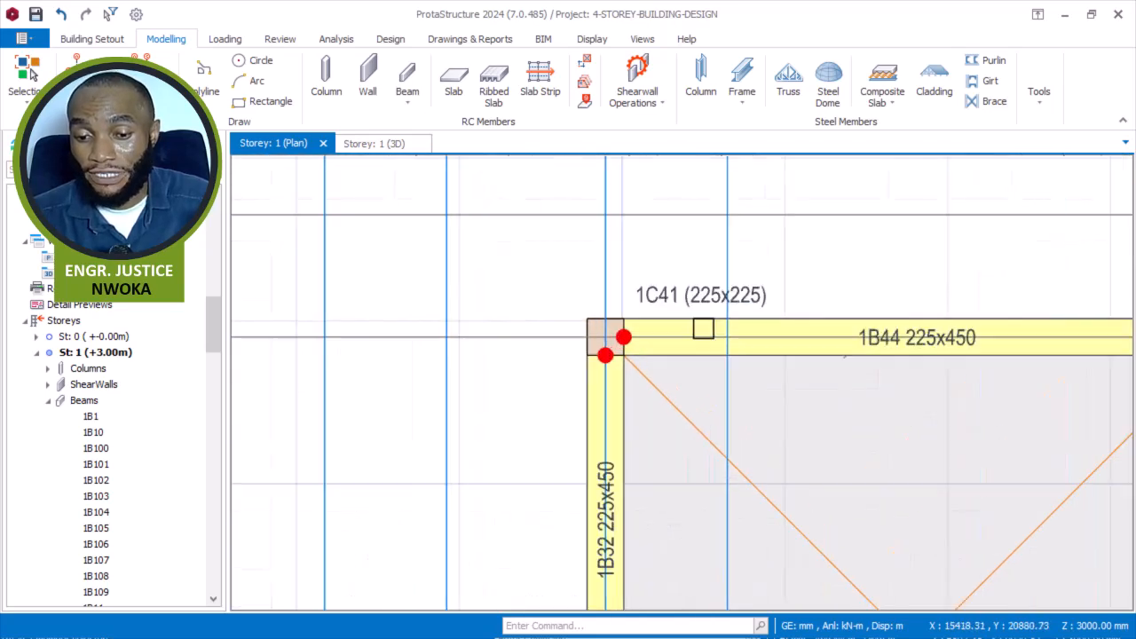
# - Check the beam end hinges along the rear edge around the stair, covering beams 1B44, 1B45, 1B46 and 1B56
pyautogui.moveTo(626, 297); pyautogui.dragTo(339, 328, button='middle')
pyautogui.scroll(-1, 453, 317)
pyautogui.scroll(3, 750, 305)
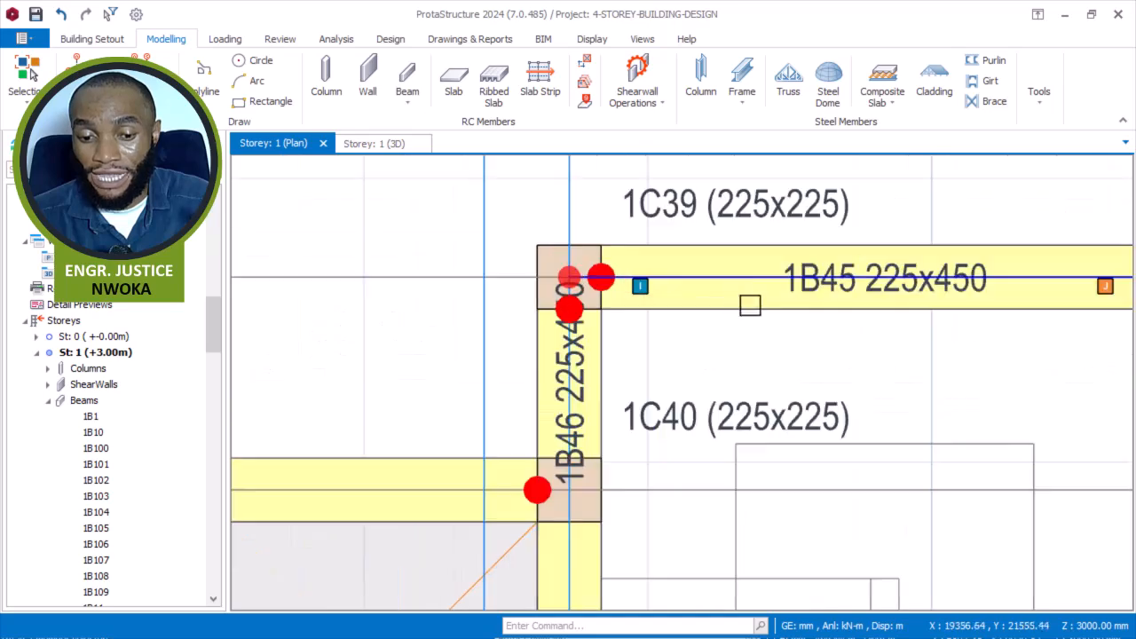
pyautogui.moveTo(744, 190); pyautogui.dragTo(273, 230, button='middle')
pyautogui.scroll(-1, 610, 216)
pyautogui.moveTo(783, 305); pyautogui.dragTo(728, 222, button='middle')
pyautogui.scroll(-2, 732, 228)
pyautogui.moveTo(659, 261); pyautogui.dragTo(363, 264, button='middle')
pyautogui.scroll(-1, 363, 263)
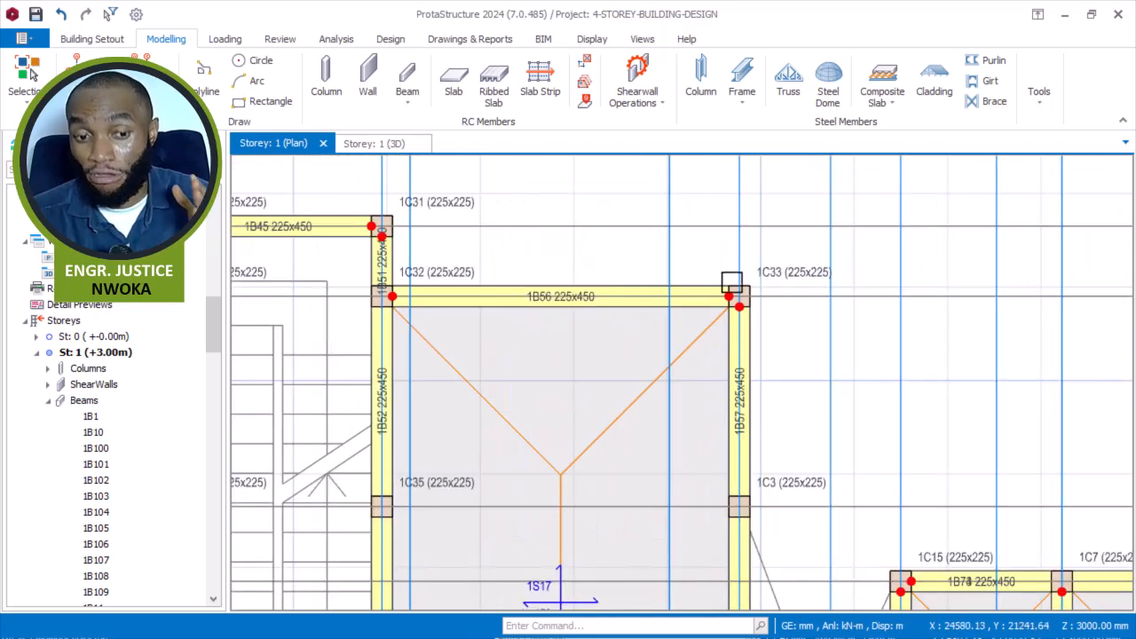
pyautogui.scroll(1, 774, 319)
pyautogui.moveTo(793, 340); pyautogui.dragTo(769, 244, button='middle')
pyautogui.scroll(-2, 765, 241)
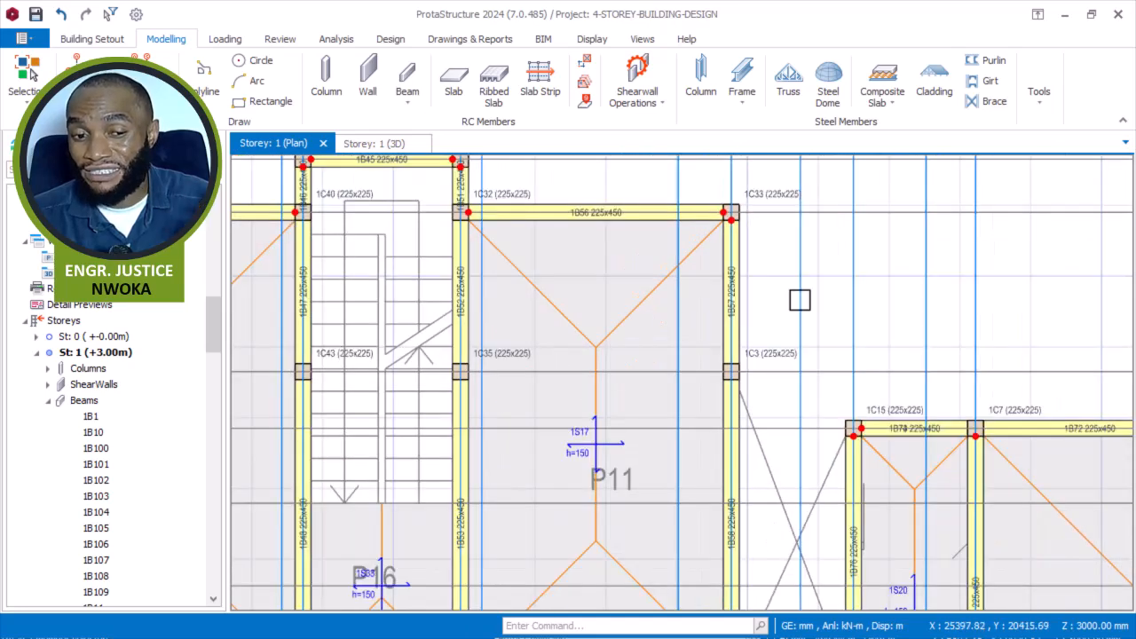
# - Check the end hinges of the beams around slabs 1S20, 1S21 and 1S22, from column 1C15 to column 1C16
pyautogui.moveTo(834, 320); pyautogui.dragTo(697, 208, button='middle')
pyautogui.scroll(1, 834, 259)
pyautogui.moveTo(872, 269); pyautogui.dragTo(547, 221, button='middle')
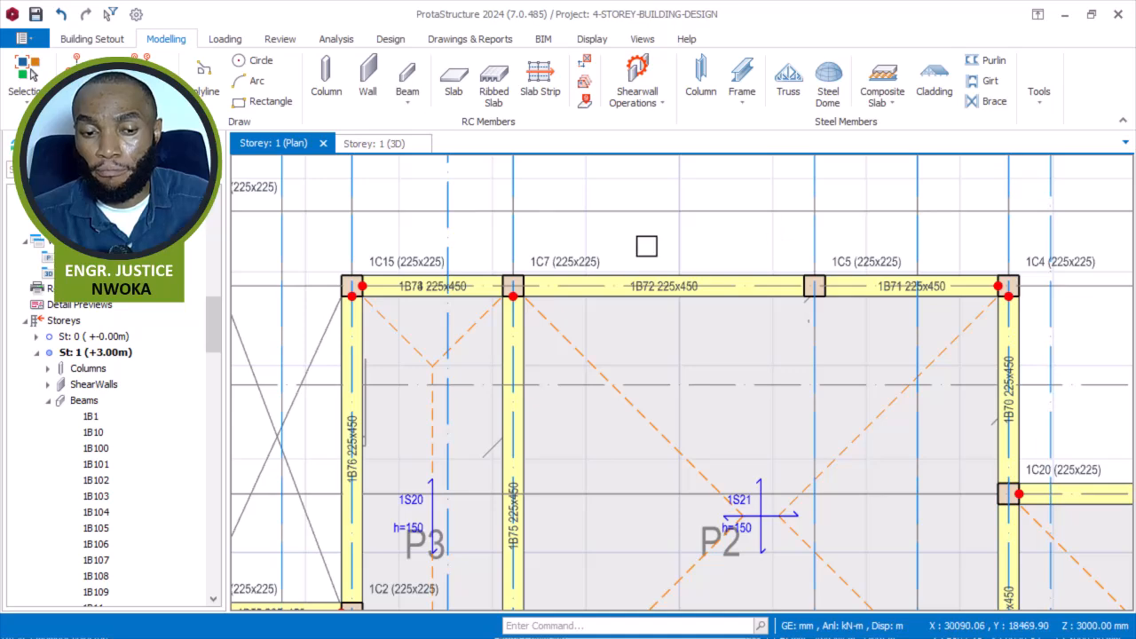
pyautogui.moveTo(644, 246); pyautogui.dragTo(477, 232, button='middle')
pyautogui.scroll(2, 898, 262)
pyautogui.scroll(-2, 903, 273)
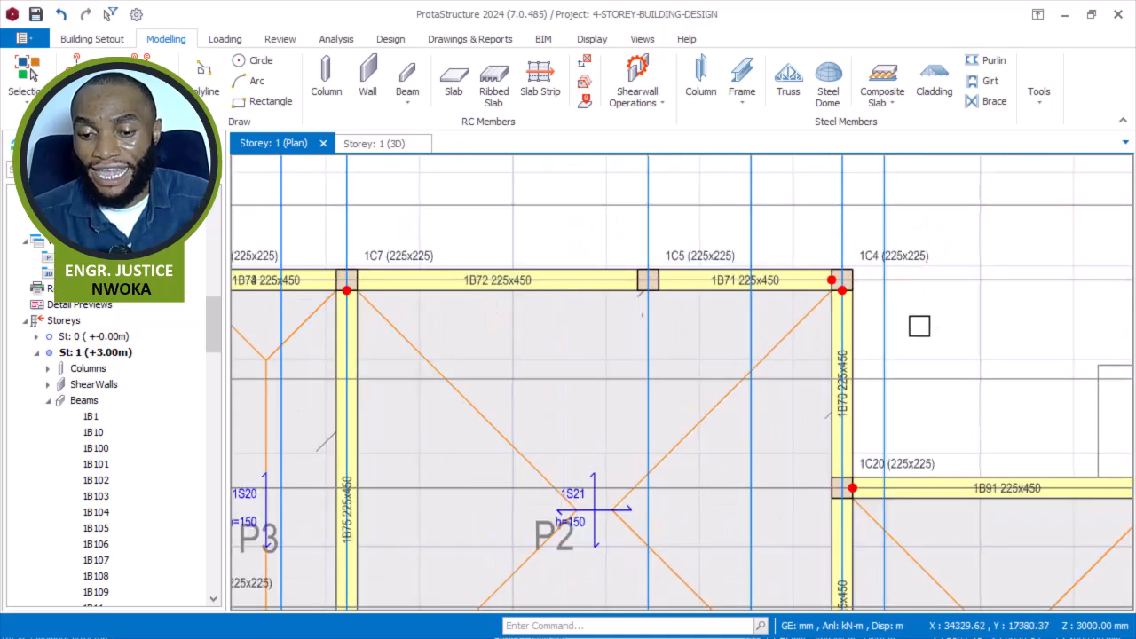
pyautogui.moveTo(919, 326); pyautogui.dragTo(687, 250, button='middle')
pyautogui.moveTo(855, 317); pyautogui.dragTo(801, 189, button='middle')
pyautogui.moveTo(895, 277); pyautogui.dragTo(885, 210, button='middle')
pyautogui.moveTo(1001, 395); pyautogui.dragTo(967, 248, button='middle')
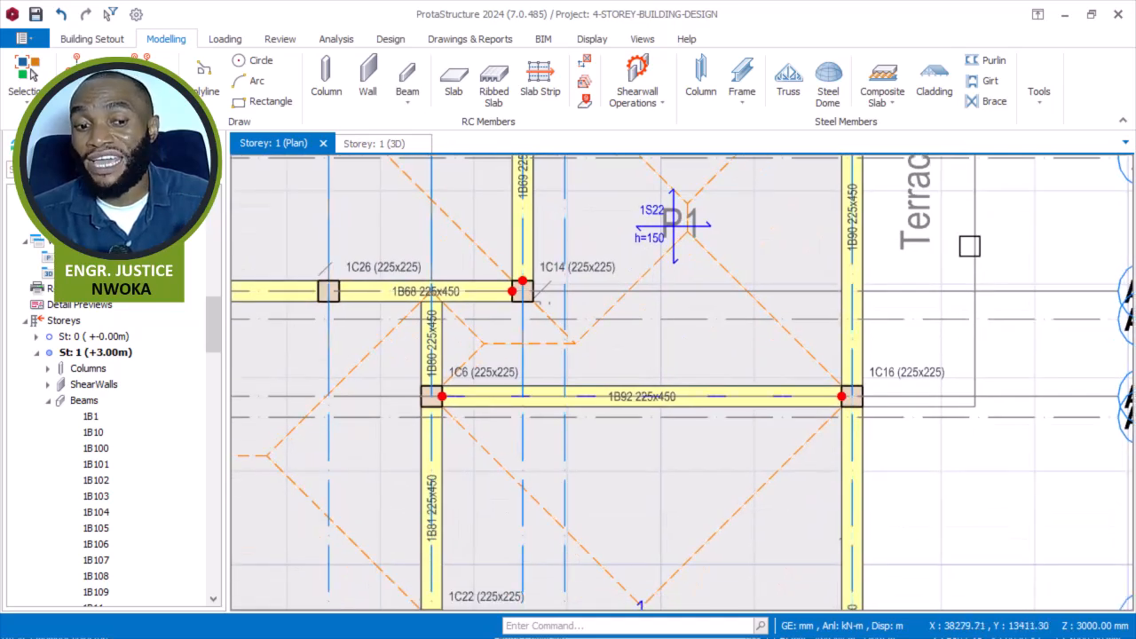
# - Review the beam end hinges along the front edge of the plan, starting from the terrace beside axis A19
pyautogui.scroll(-2, 963, 274)
pyautogui.moveTo(938, 355); pyautogui.dragTo(932, 272, button='middle')
pyautogui.moveTo(938, 321); pyautogui.dragTo(945, 263, button='middle')
pyautogui.scroll(-2, 944, 257)
pyautogui.moveTo(935, 357); pyautogui.dragTo(927, 243, button='middle')
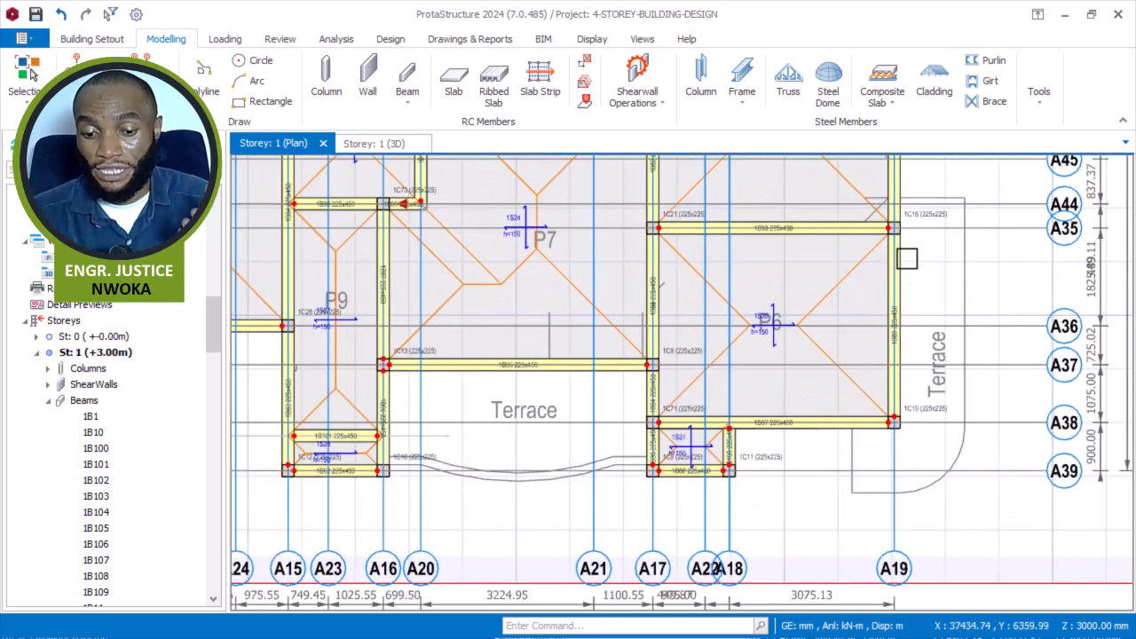
pyautogui.moveTo(916, 342); pyautogui.dragTo(925, 337, button='middle')
pyautogui.moveTo(571, 361); pyautogui.dragTo(717, 369, button='middle')
pyautogui.moveTo(602, 377); pyautogui.dragTo(733, 370, button='middle')
pyautogui.moveTo(613, 334); pyautogui.dragTo(790, 389, button='middle')
pyautogui.moveTo(623, 378); pyautogui.dragTo(817, 370, button='middle')
pyautogui.moveTo(587, 362); pyautogui.dragTo(790, 334, button='middle')
# - Check the end hinges of beams 1B16, 1B17, 1B25, 1B26 and 1B43 around slab 1S9 and the front terrace
pyautogui.scroll(3, 476, 416)
pyautogui.scroll(2, 693, 433)
pyautogui.moveTo(668, 420); pyautogui.dragTo(834, 406, button='middle')
pyautogui.moveTo(623, 347); pyautogui.dragTo(953, 346, button='middle')
pyautogui.moveTo(547, 354); pyautogui.dragTo(633, 345, button='middle')
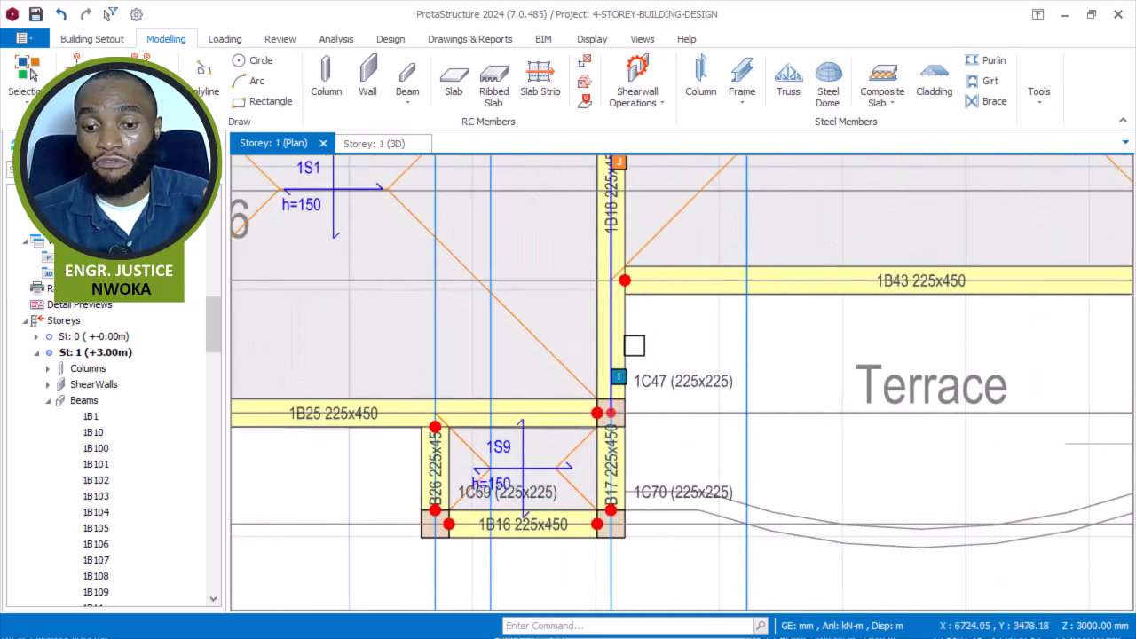
pyautogui.moveTo(647, 293); pyautogui.dragTo(680, 271, button='middle')
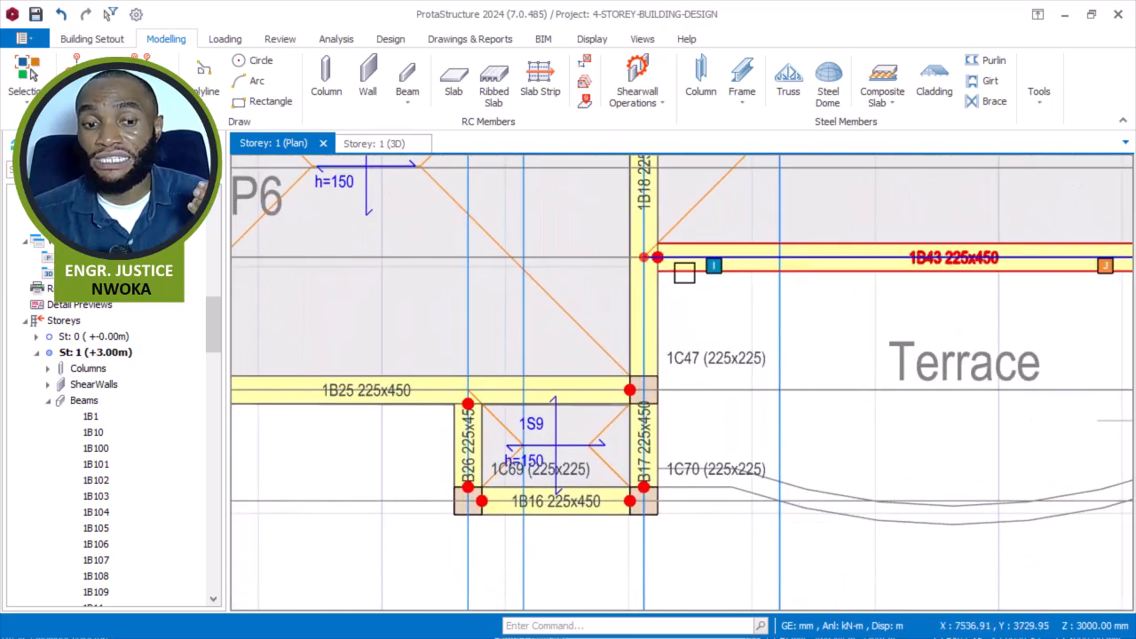
pyautogui.scroll(-2, 634, 277)
pyautogui.moveTo(618, 370); pyautogui.dragTo(793, 359, button='middle')
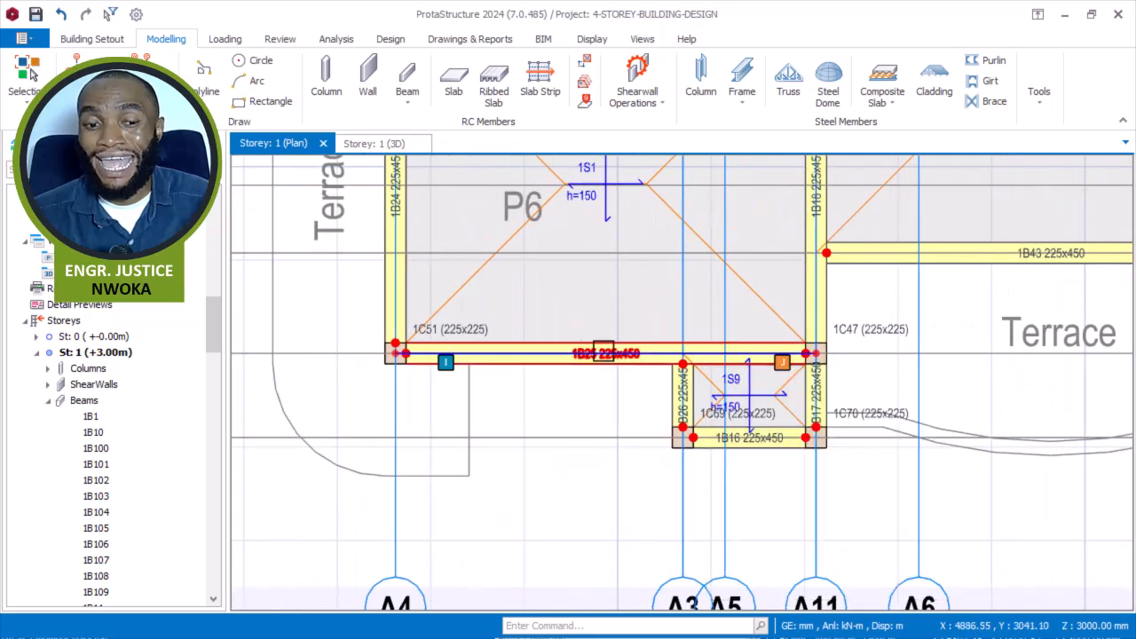
# - Examine the end hinges of beams 1B39, 1B40, 1B105 and 1B106 around P8, P13 and the lift walls 1W1 to 1W4
pyautogui.scroll(-3, 603, 355)
pyautogui.moveTo(754, 257); pyautogui.dragTo(613, 335, button='middle')
pyautogui.moveTo(740, 305); pyautogui.dragTo(517, 417, button='middle')
pyautogui.scroll(2, 548, 431)
pyautogui.scroll(4, 633, 294)
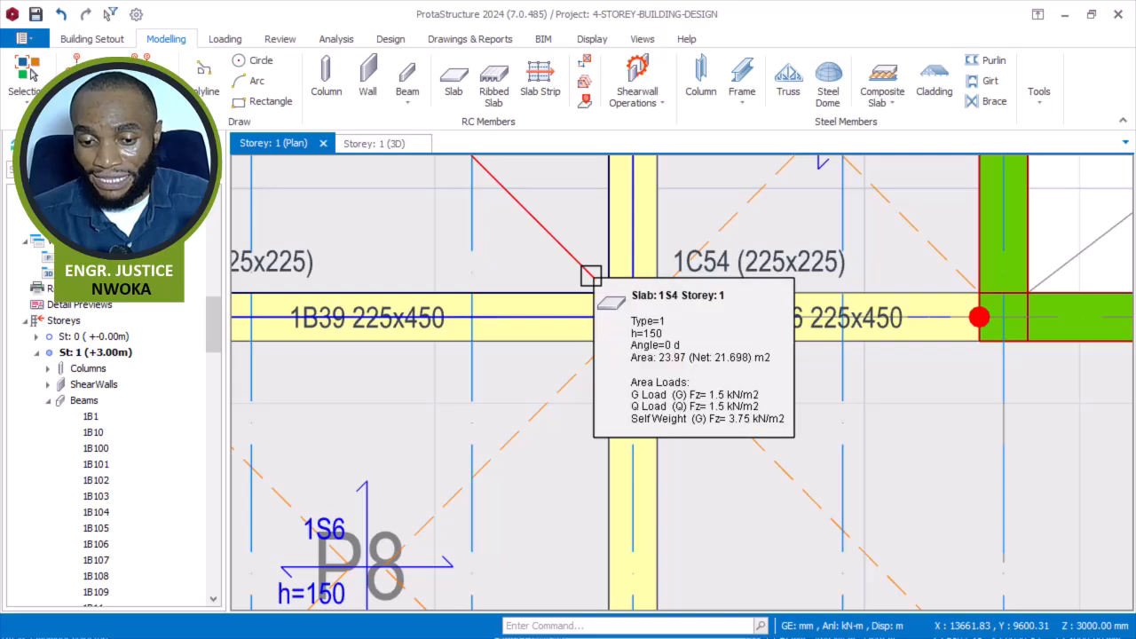
pyautogui.scroll(-3, 590, 293)
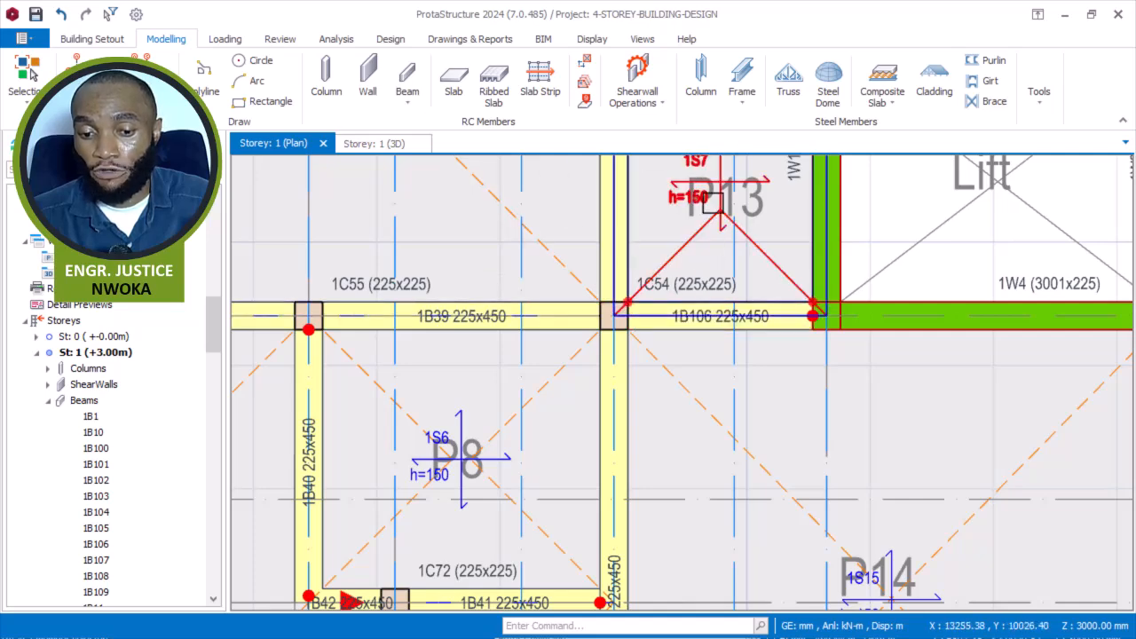
pyautogui.scroll(-3, 570, 323)
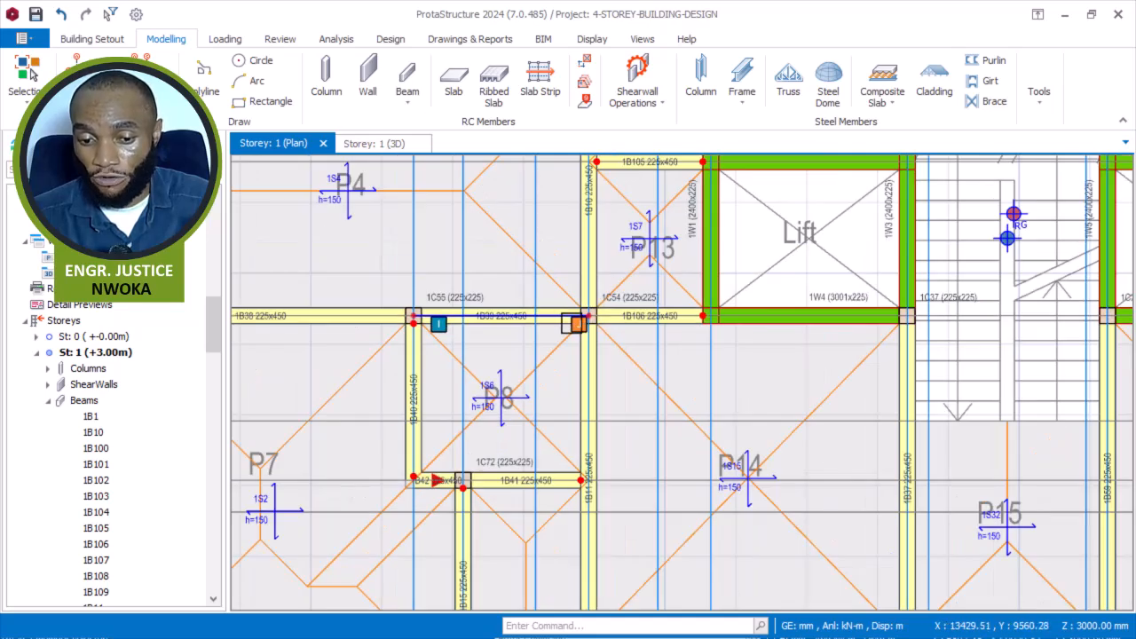
pyautogui.moveTo(553, 303); pyautogui.dragTo(460, 320, button='middle')
pyautogui.scroll(-2, 460, 321)
pyautogui.moveTo(642, 279); pyautogui.dragTo(538, 407, button='middle')
pyautogui.scroll(4, 539, 407)
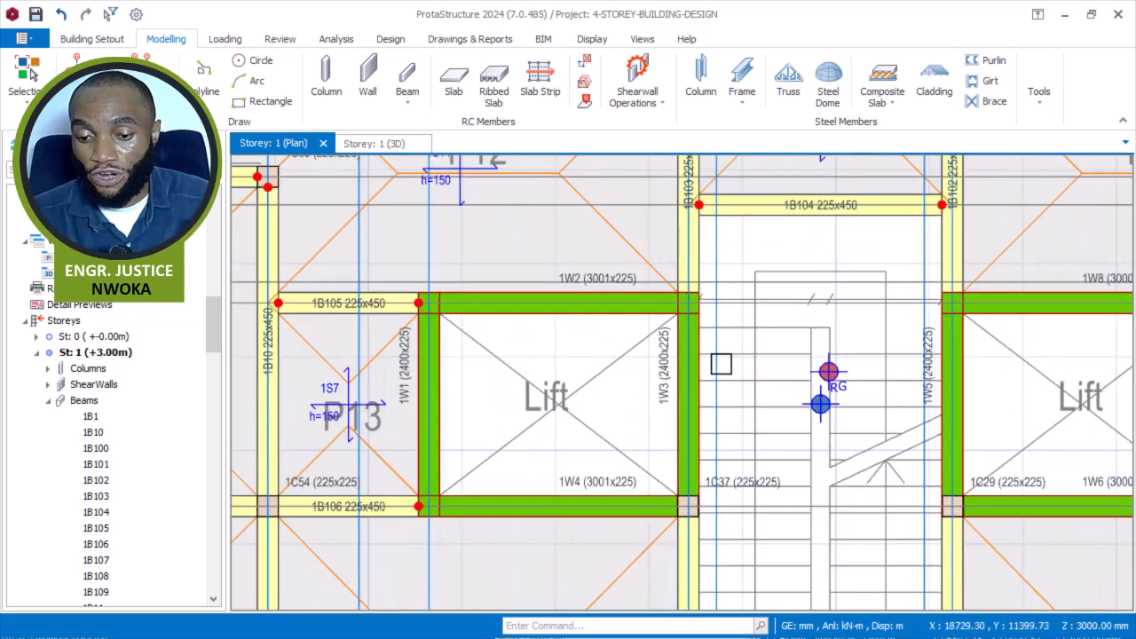
# - Check the beam end hinges from the central stair across to beam 1B108 between wall 1W6 and column 1C23
pyautogui.moveTo(716, 382); pyautogui.dragTo(681, 237, button='middle')
pyautogui.scroll(2, 647, 348)
pyautogui.scroll(-3, 654, 355)
pyautogui.scroll(3, 763, 346)
pyautogui.scroll(-3, 830, 346)
pyautogui.scroll(-3, 756, 309)
pyautogui.moveTo(836, 310); pyautogui.dragTo(608, 335, button='middle')
pyautogui.scroll(6, 725, 376)
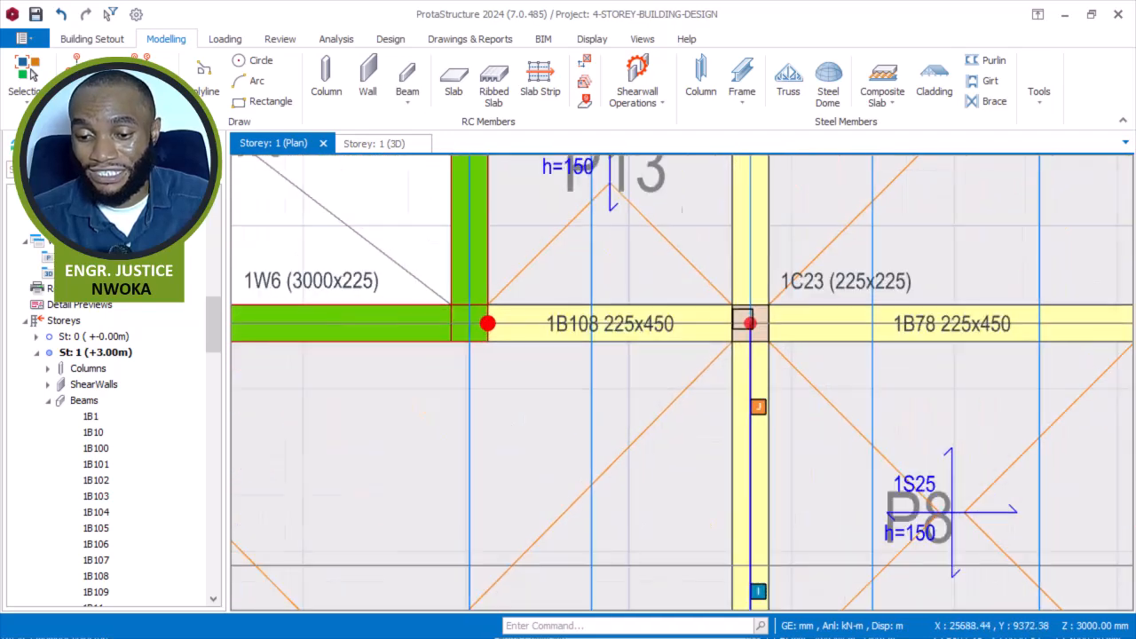
# - Inspect the end conditions of beams 1B78, 1B79 and 1B100 where they meet at column 1C24
pyautogui.scroll(-3, 743, 307)
pyautogui.scroll(-2, 727, 311)
pyautogui.moveTo(829, 327); pyautogui.dragTo(611, 337, button='middle')
pyautogui.scroll(3, 709, 336)
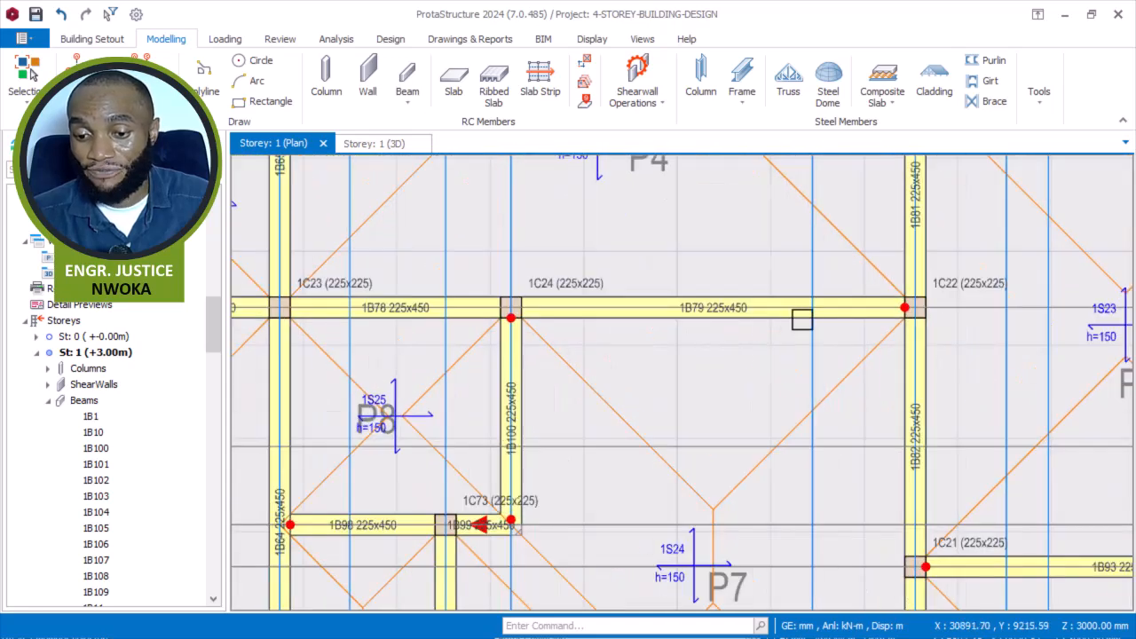
pyautogui.scroll(1, 621, 309)
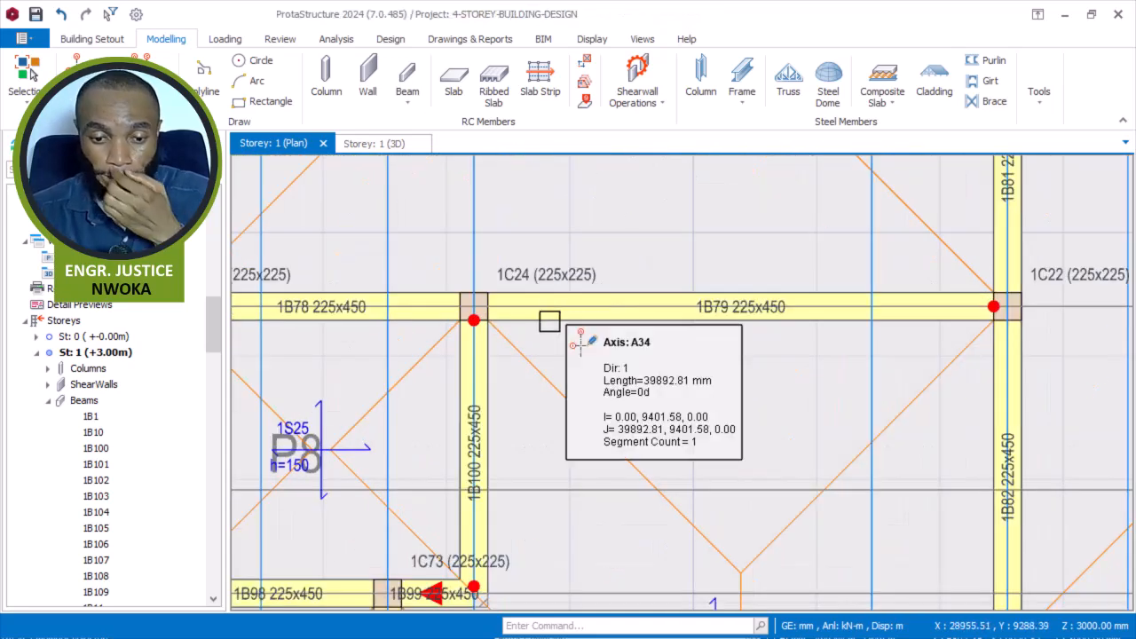
pyautogui.click(550, 317)
pyautogui.click(448, 309)
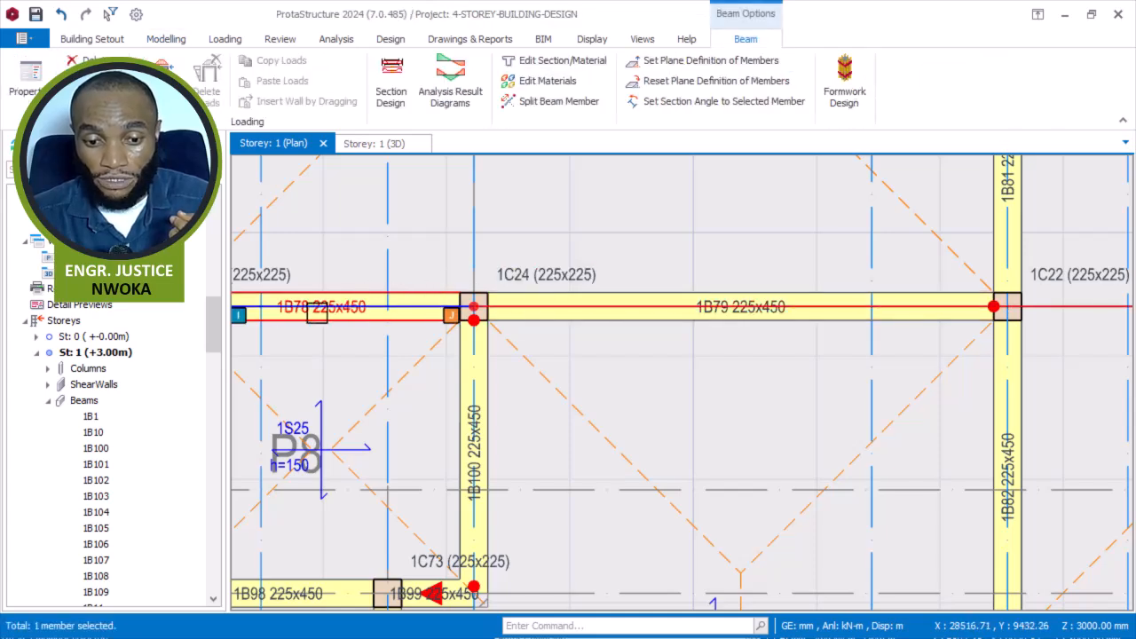
pyautogui.click(491, 352)
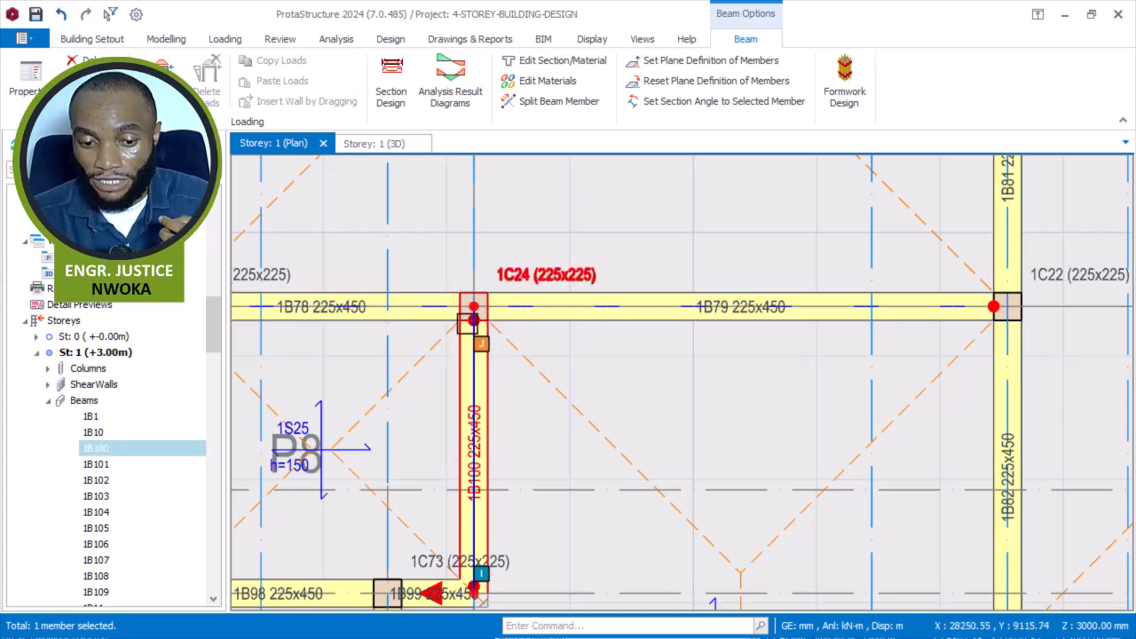
# - Set a hinge at the right end (j) of beam 1B80 between column 1C6 and beam 1B68, applying it to the selected beam only
pyautogui.scroll(-2, 613, 301)
pyautogui.moveTo(763, 291); pyautogui.dragTo(741, 428, button='middle')
pyautogui.scroll(-2, 684, 315)
pyautogui.moveTo(673, 324); pyautogui.dragTo(777, 368, button='middle')
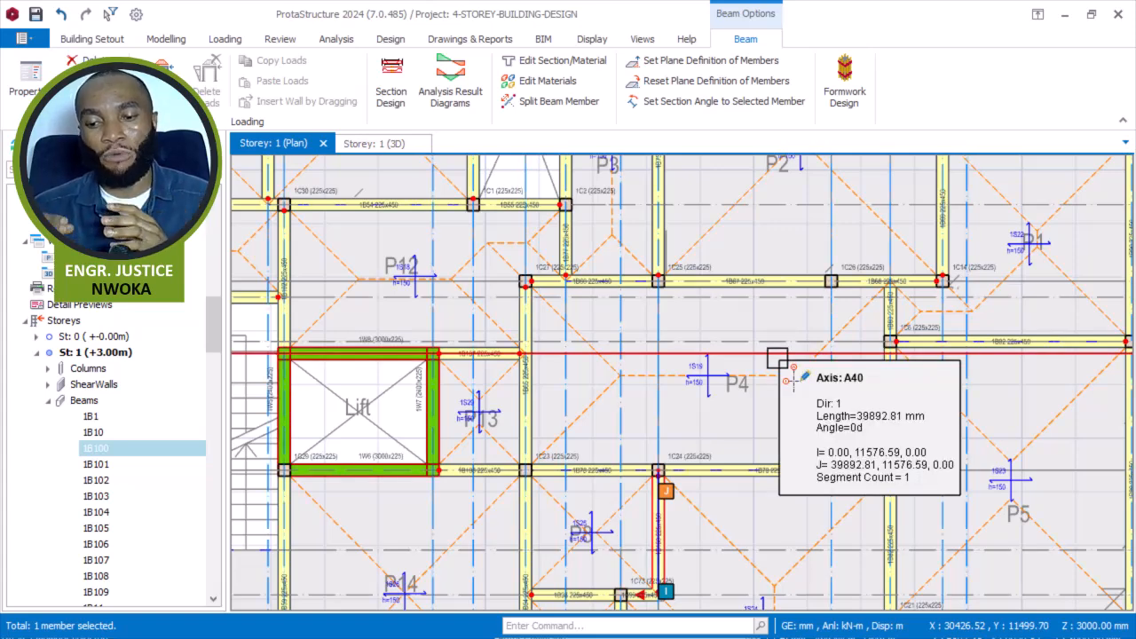
pyautogui.scroll(5, 864, 320)
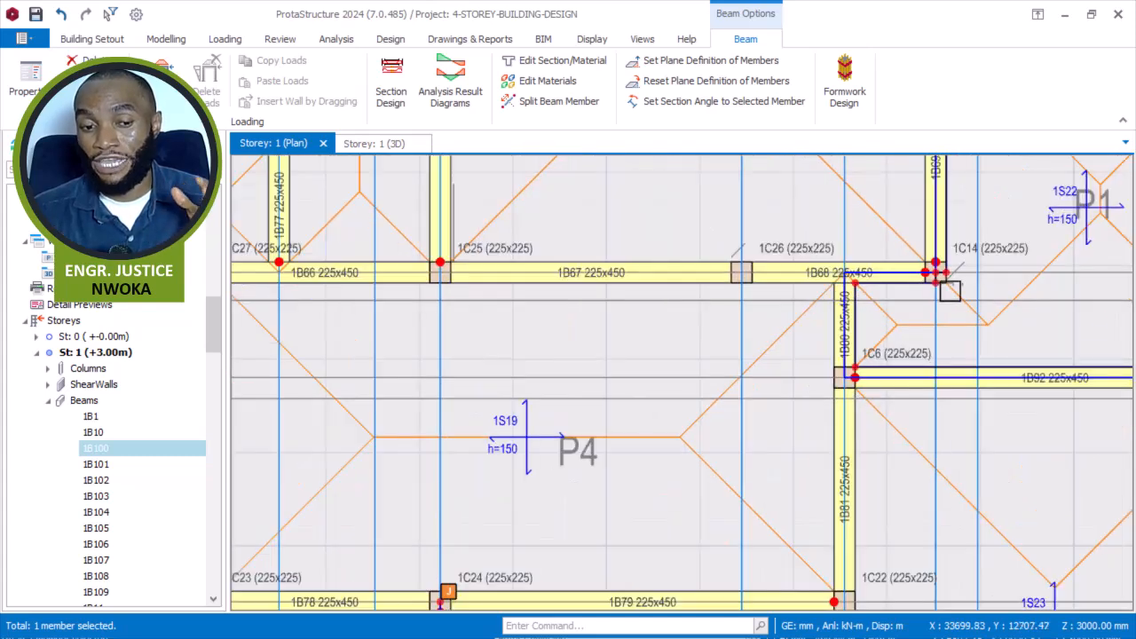
pyautogui.click(822, 334)
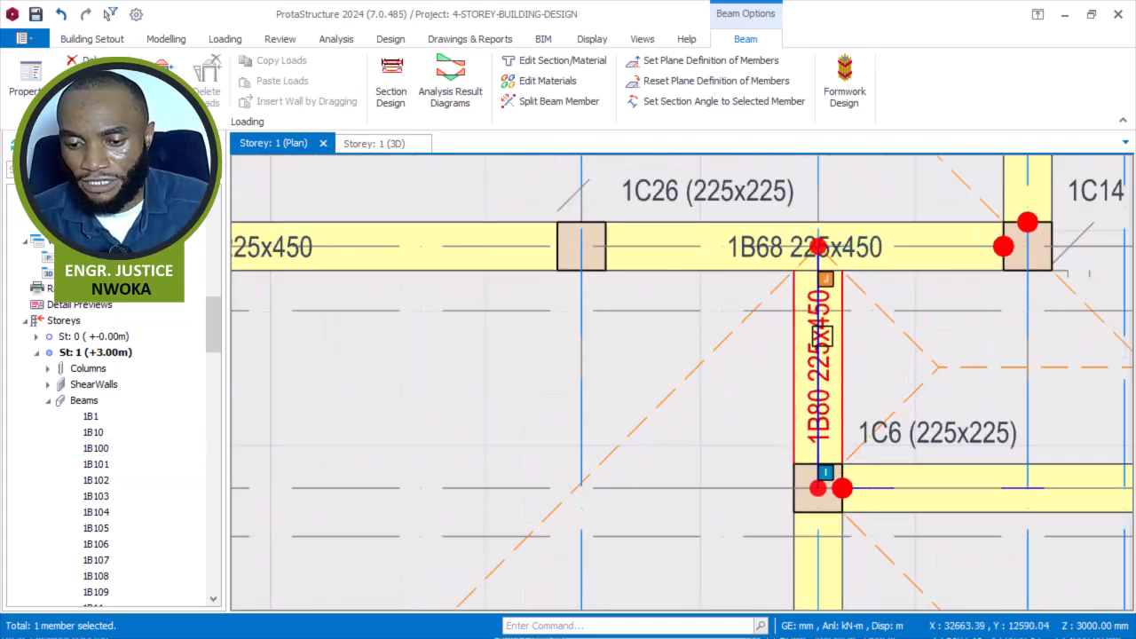
pyautogui.rightClick(822, 334)
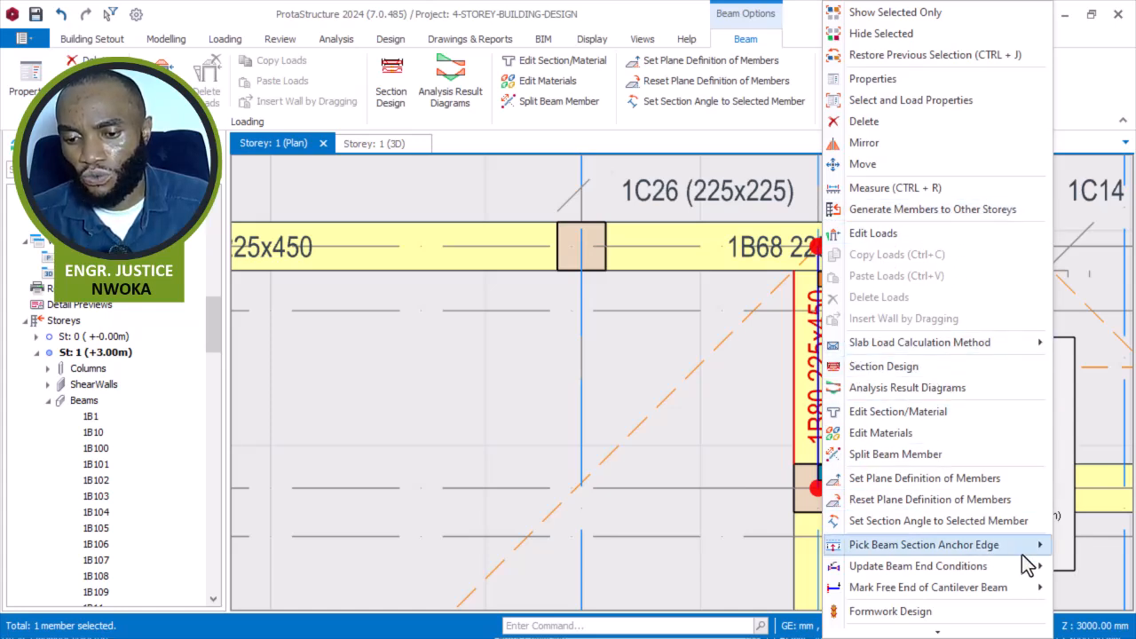
pyautogui.moveTo(1028, 568)
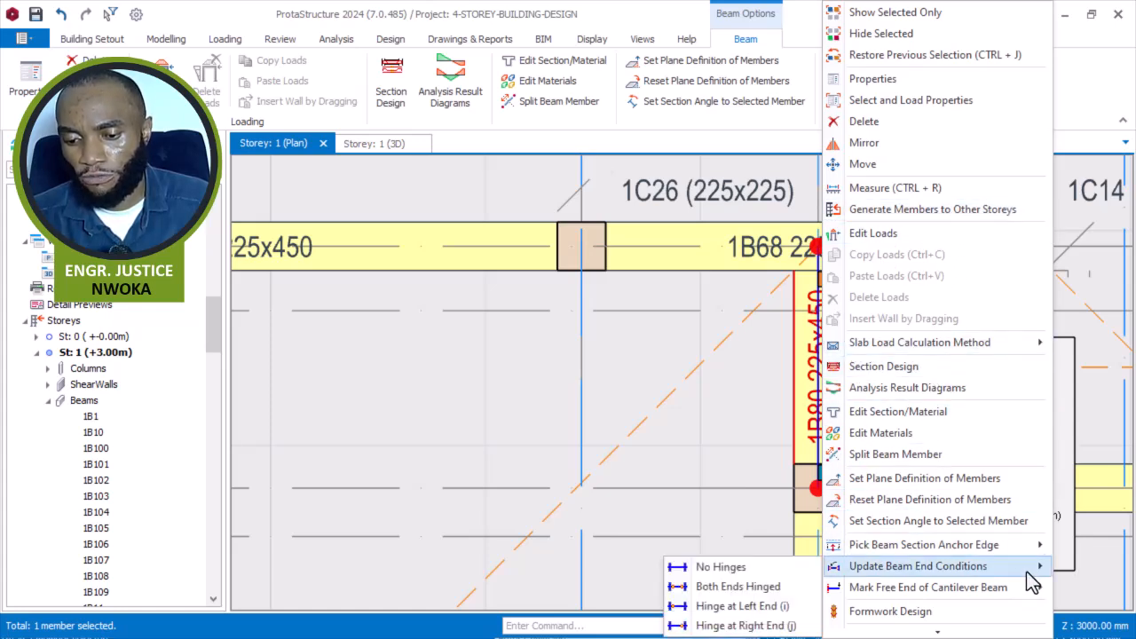
pyautogui.click(786, 625)
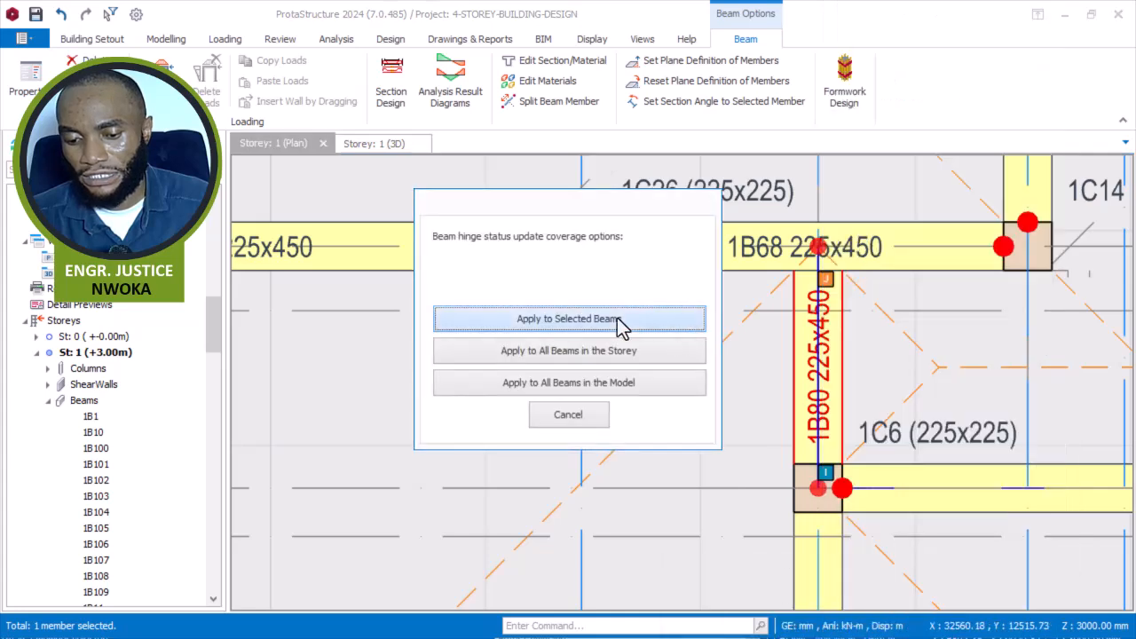
pyautogui.click(665, 324)
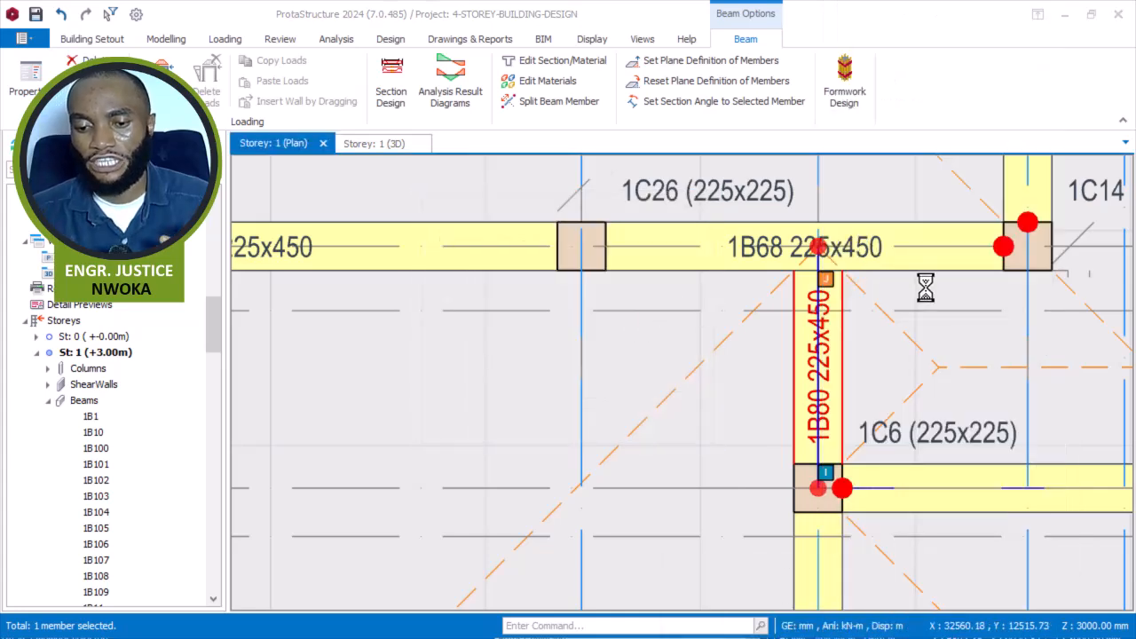
# - Check the beam end hinges around slabs 1S20 and 1S21 and across to the central stair, clearing the beam selection
pyautogui.scroll(-2, 793, 280)
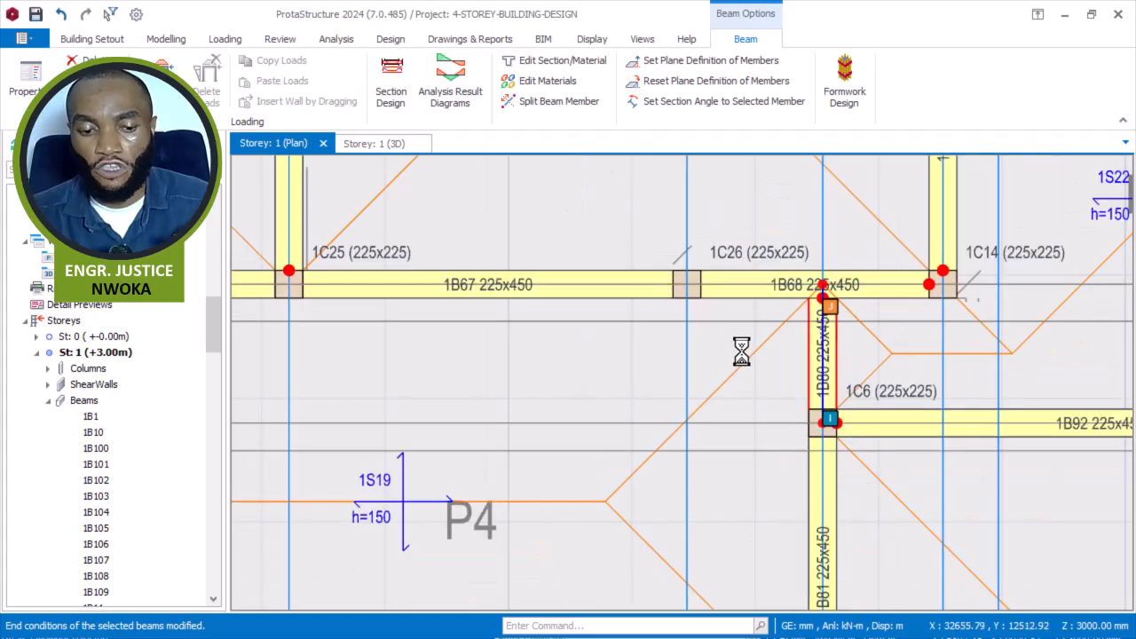
pyautogui.scroll(-1, 741, 339)
pyautogui.moveTo(717, 317); pyautogui.dragTo(822, 464, button='middle')
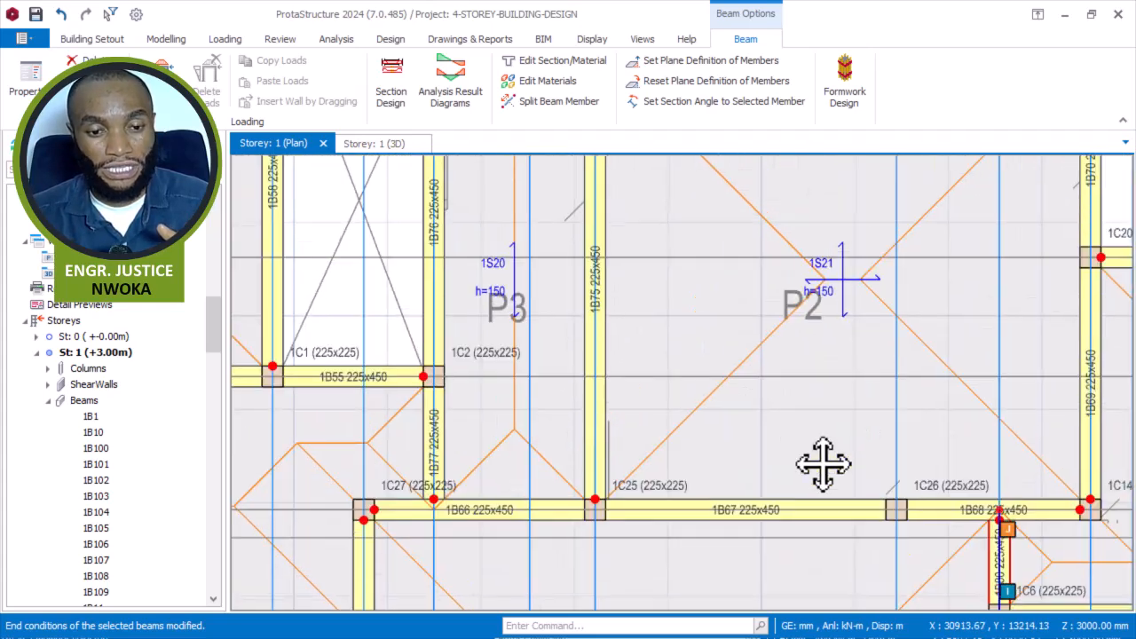
pyautogui.scroll(-2, 833, 398)
pyautogui.moveTo(886, 322); pyautogui.dragTo(641, 466, button='middle')
pyautogui.moveTo(682, 404); pyautogui.dragTo(687, 230, button='middle')
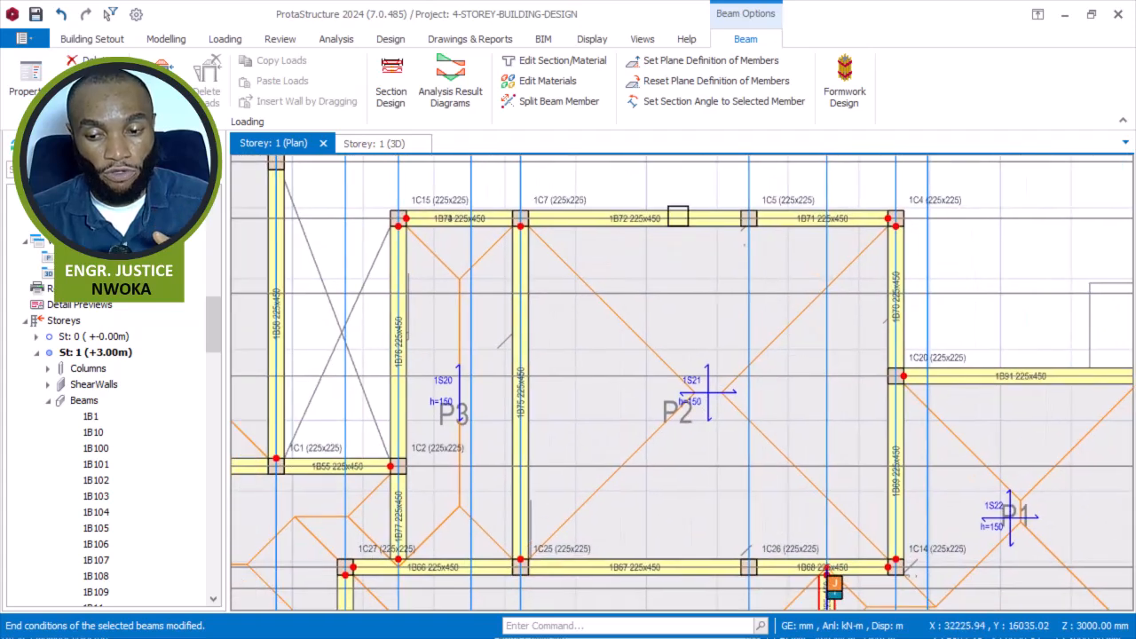
pyautogui.press('Escape')
pyautogui.scroll(-2, 733, 234)
pyautogui.scroll(-1, 664, 274)
pyautogui.moveTo(664, 275); pyautogui.dragTo(930, 357, button='middle')
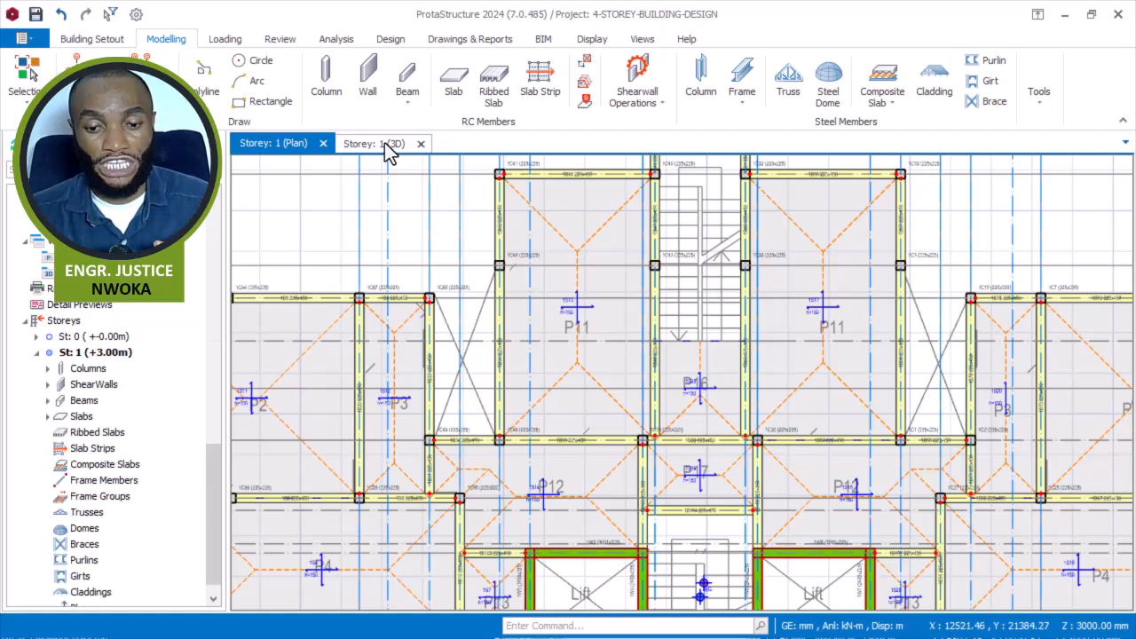
# - Inspect the storey 1 slabs, beams, columns and lift walls in the 3D view from the side and back
pyautogui.click(384, 144)
pyautogui.moveTo(626, 292); pyautogui.dragTo(381, 292, button='middle')
pyautogui.scroll(-1, 671, 333)
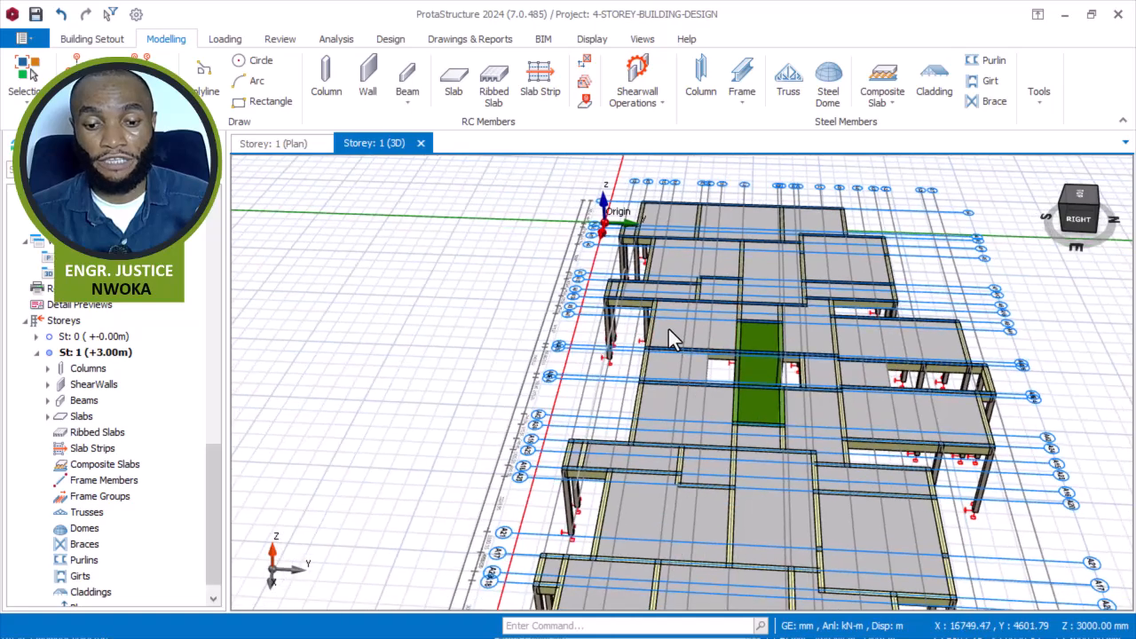
pyautogui.scroll(-3, 671, 333)
pyautogui.moveTo(679, 296); pyautogui.dragTo(561, 288, button='middle')
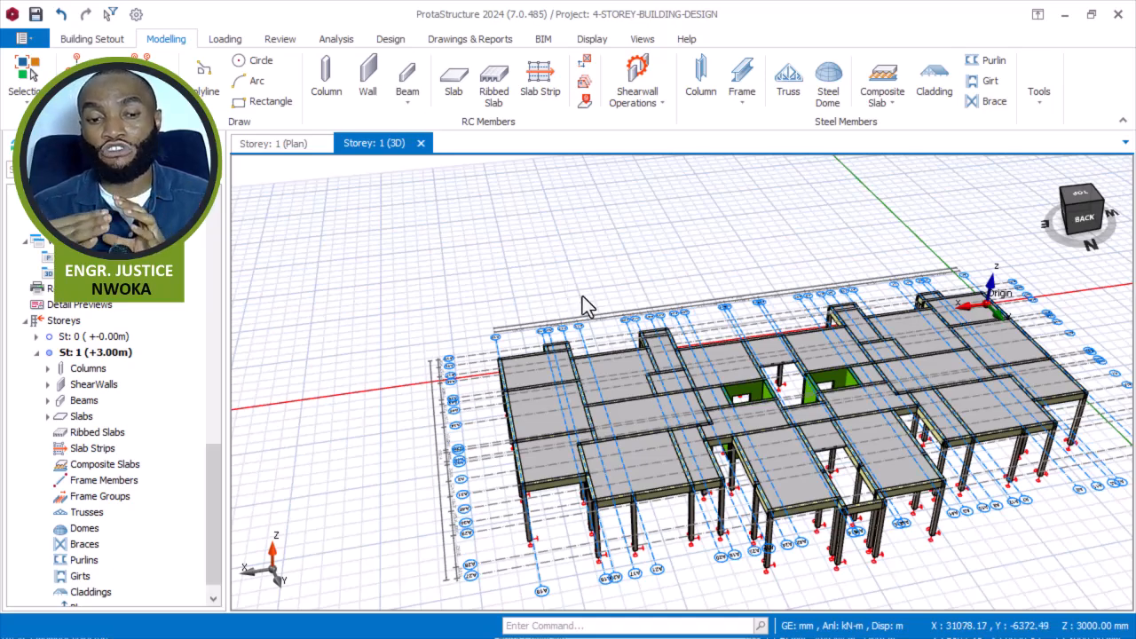
pyautogui.moveTo(720, 337); pyautogui.dragTo(665, 257, button='middle')
pyautogui.scroll(3, 667, 270)
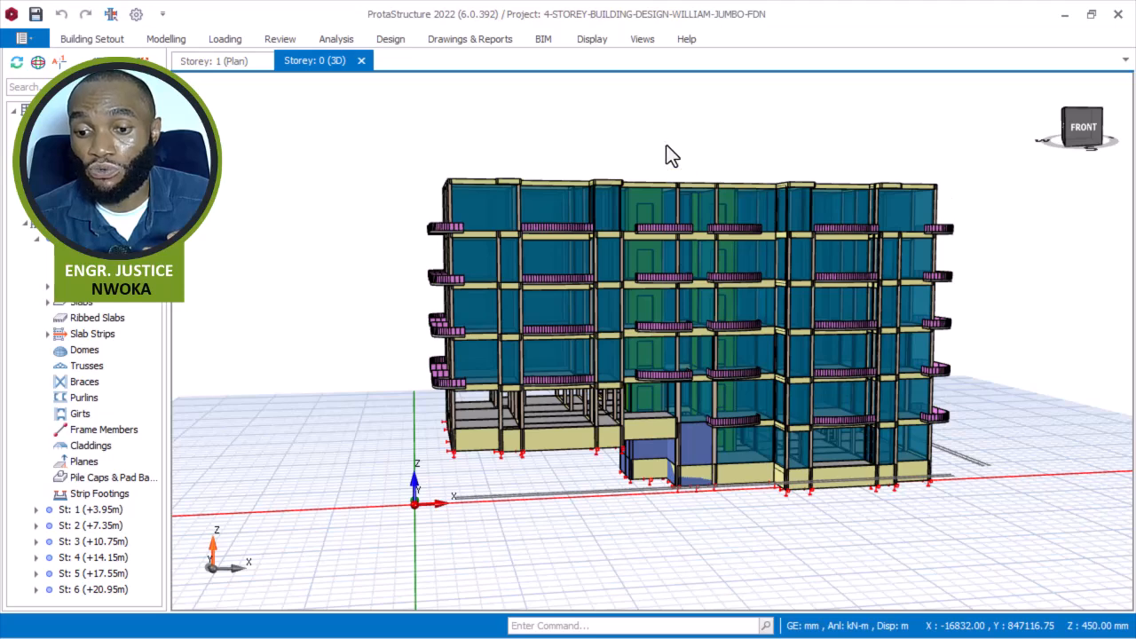
# - Examine the curved balconies and their edge loads on the completed multi-storey reference model in ProtaStructure 2022
pyautogui.moveTo(660, 134); pyautogui.dragTo(650, 227, button='middle')
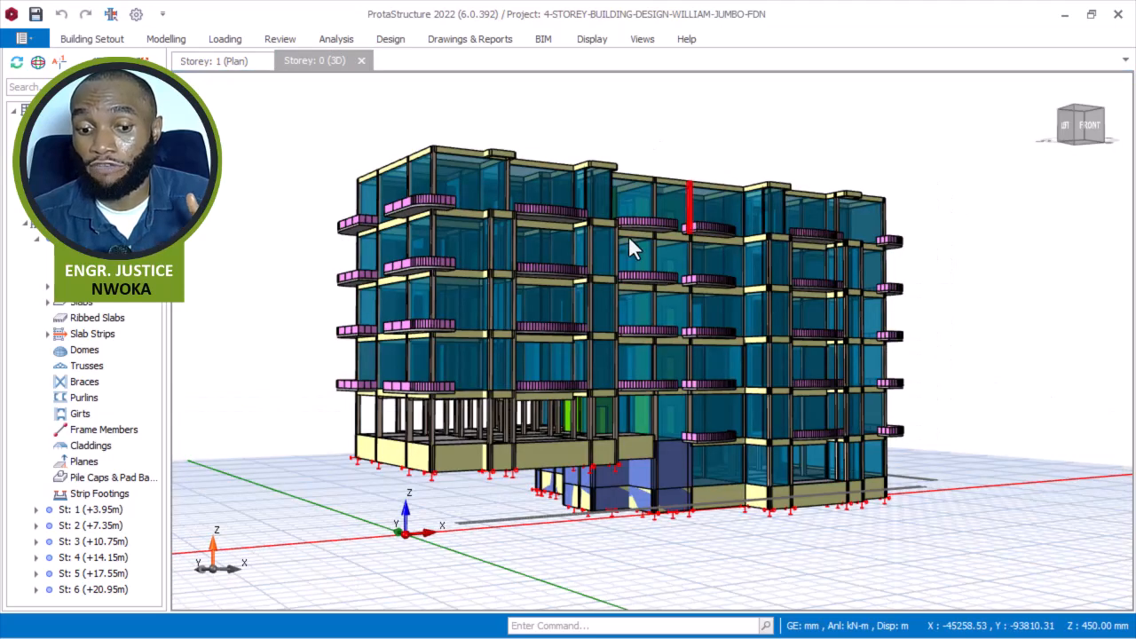
pyautogui.scroll(3, 530, 367)
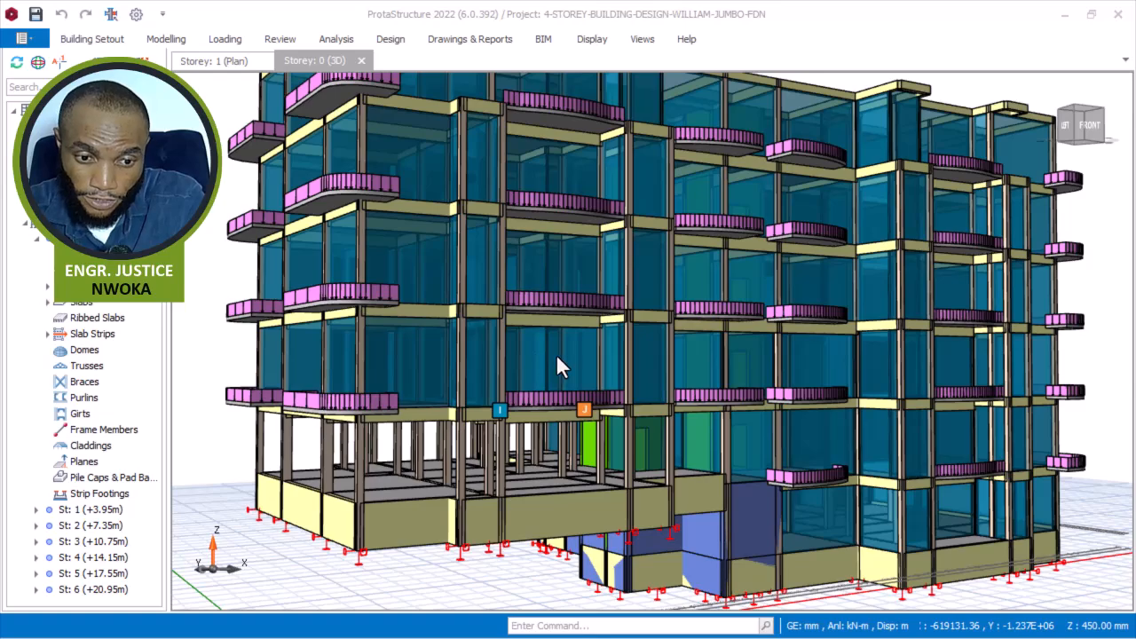
pyautogui.scroll(-2, 549, 353)
pyautogui.moveTo(629, 417)
pyautogui.mouseDown(button='middle')
pyautogui.moveTo(583, 420)
pyautogui.moveTo(568, 410)
pyautogui.moveTo(573, 385)
pyautogui.moveTo(613, 431)
pyautogui.moveTo(639, 441)
pyautogui.moveTo(639, 467)
pyautogui.moveTo(617, 469)
pyautogui.mouseUp(button='middle')
pyautogui.scroll(5, 427, 414)
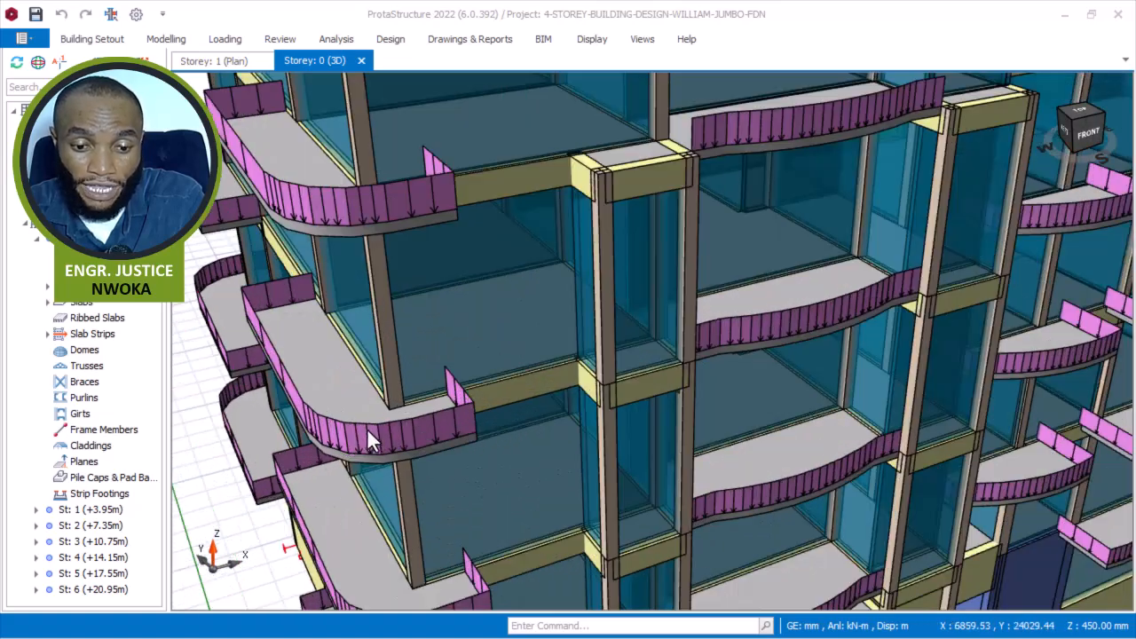
pyautogui.moveTo(344, 433)
pyautogui.mouseDown(button='middle')
pyautogui.moveTo(321, 405)
pyautogui.moveTo(371, 365)
pyautogui.moveTo(437, 405)
pyautogui.moveTo(391, 434)
pyautogui.mouseUp(button='middle')
pyautogui.scroll(5, 751, 511)
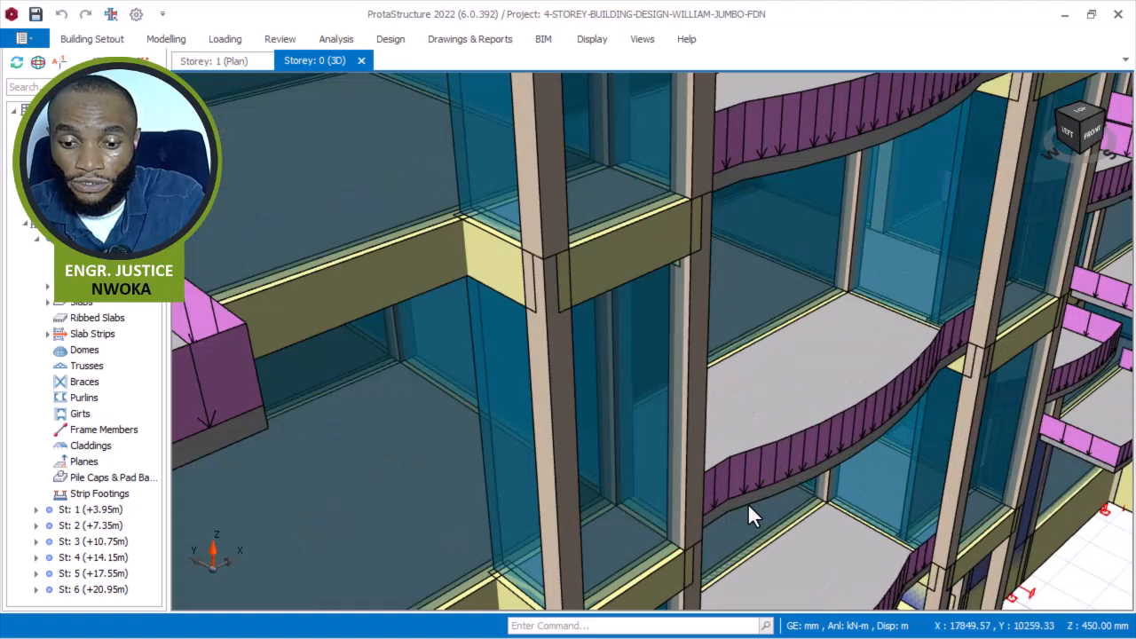
pyautogui.moveTo(754, 502); pyautogui.dragTo(749, 473, button='middle')
pyautogui.scroll(-4, 690, 425)
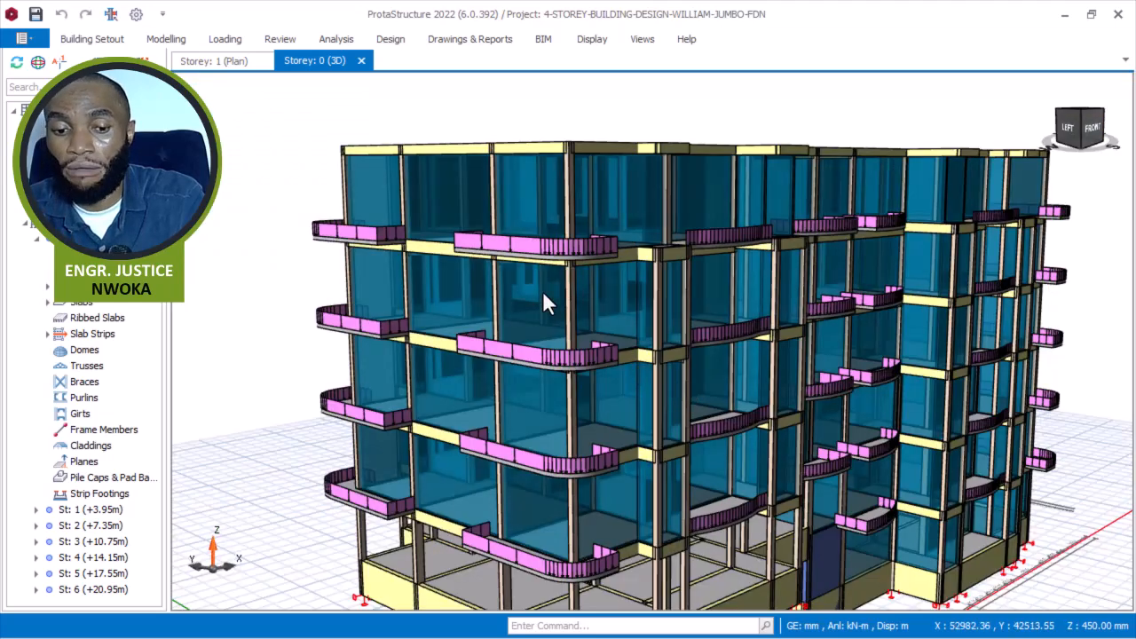
# - Examine the corner balcony slab below the roof beams of the reference building and how it wraps around the column
pyautogui.scroll(-1, 545, 286)
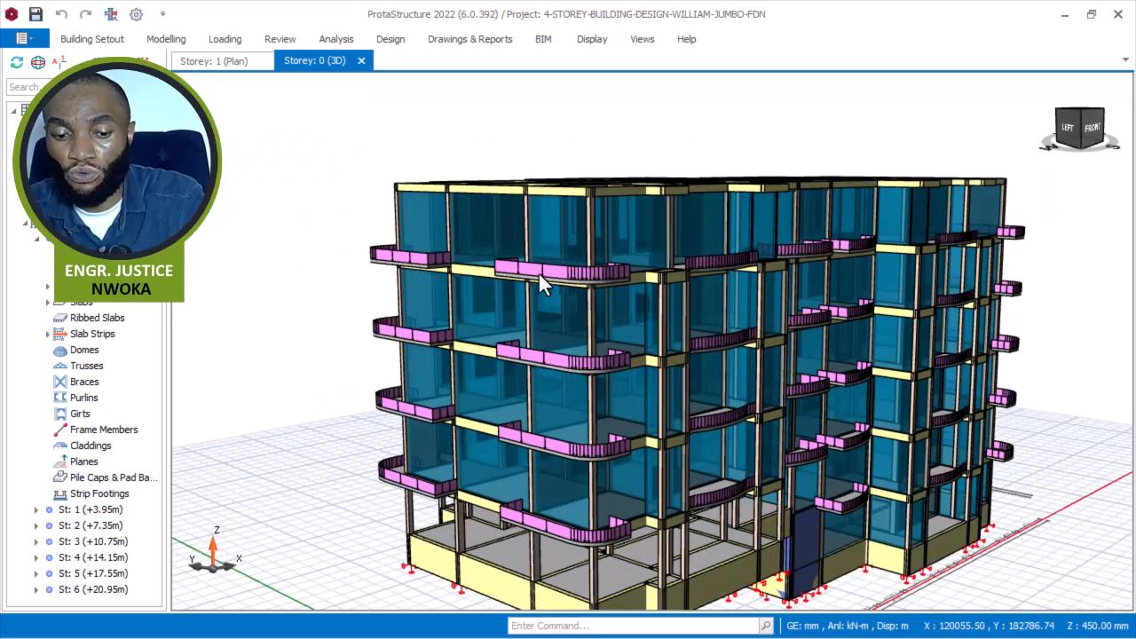
pyautogui.moveTo(555, 292)
pyautogui.mouseDown(button='middle')
pyautogui.moveTo(545, 332)
pyautogui.moveTo(494, 393)
pyautogui.mouseUp(button='middle')
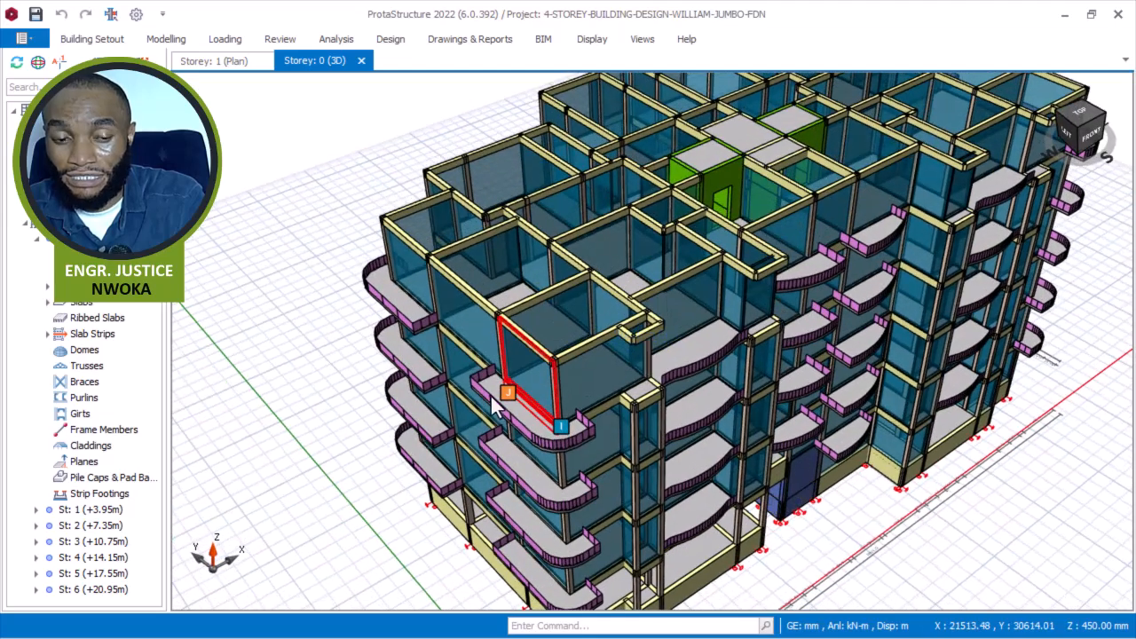
pyautogui.scroll(2, 573, 439)
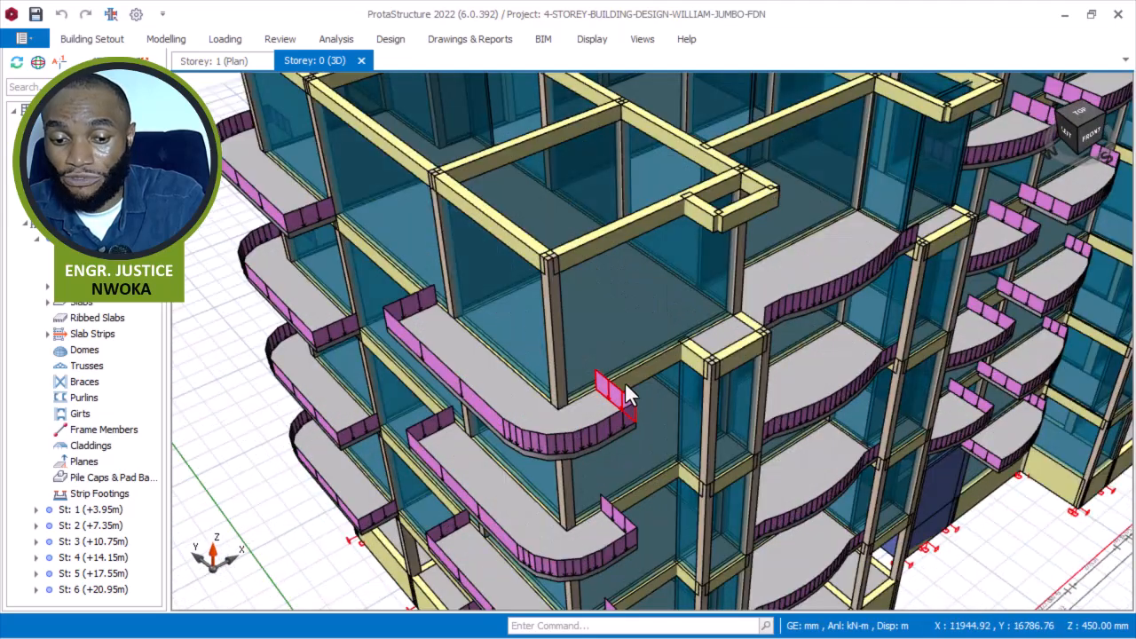
pyautogui.scroll(1, 625, 393)
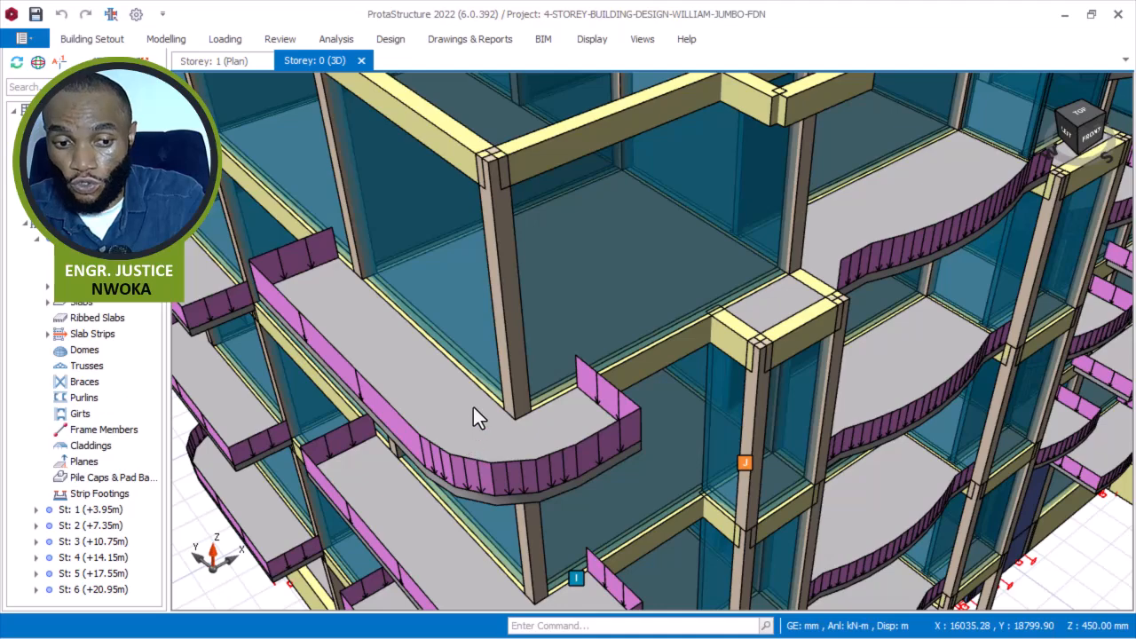
pyautogui.scroll(-4, 483, 384)
pyautogui.moveTo(562, 426)
pyautogui.mouseDown(button='middle')
pyautogui.moveTo(523, 364)
pyautogui.moveTo(536, 418)
pyautogui.mouseUp(button='middle')
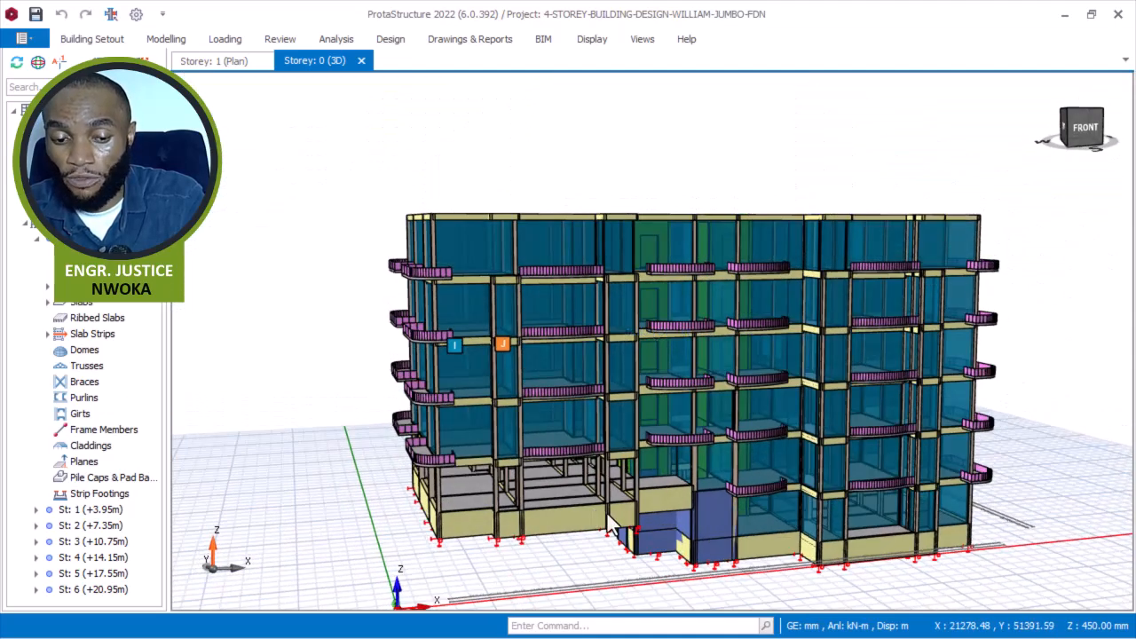
# - Examine the front facade of the reference building, including its stacked balconies, open ground floor and lower basement walls
pyautogui.moveTo(539, 519)
pyautogui.mouseDown(button='middle')
pyautogui.moveTo(606, 525)
pyautogui.moveTo(599, 502)
pyautogui.mouseUp(button='middle')
pyautogui.scroll(1, 653, 387)
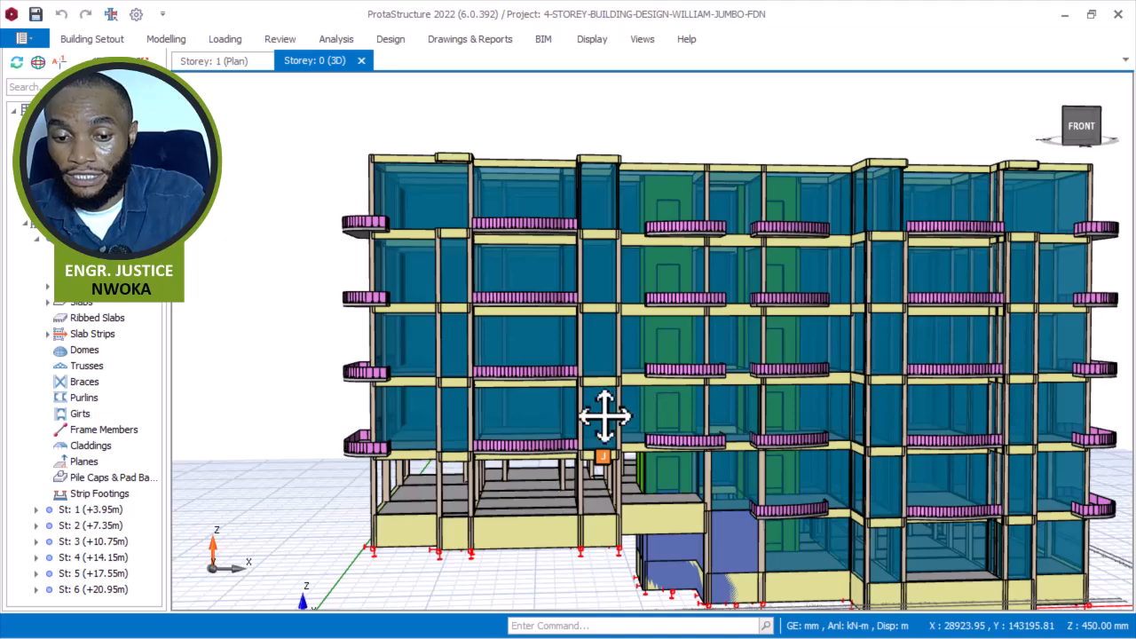
pyautogui.moveTo(604, 418); pyautogui.dragTo(568, 434, button='middle')
pyautogui.scroll(-2, 568, 253)
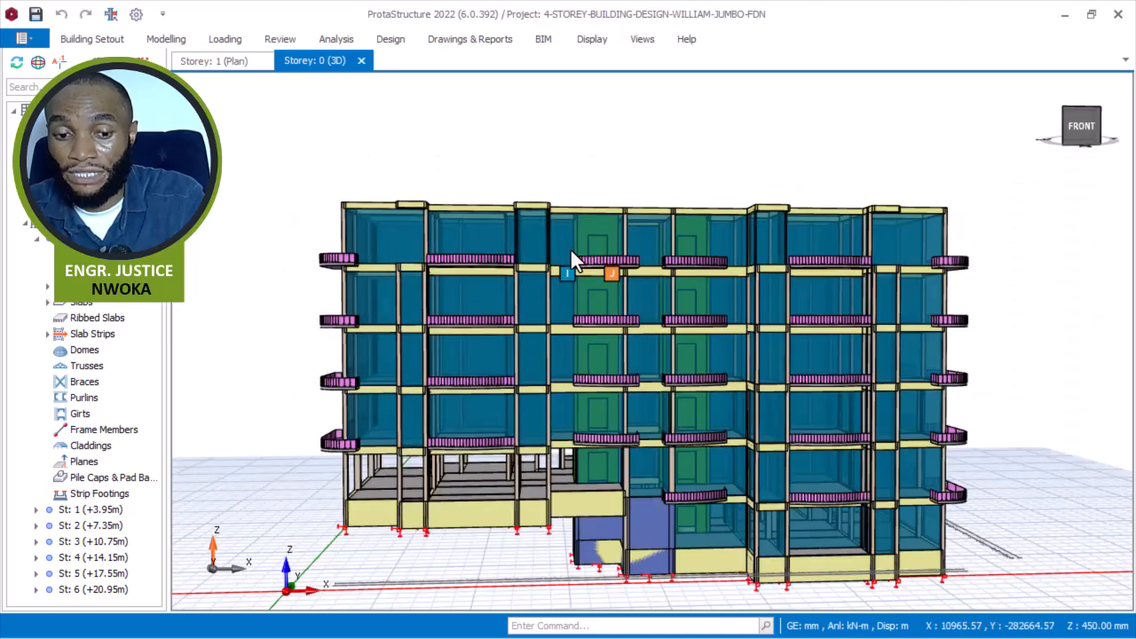
pyautogui.moveTo(769, 216)
pyautogui.mouseDown(button='middle')
pyautogui.moveTo(799, 221)
pyautogui.moveTo(720, 240)
pyautogui.moveTo(769, 249)
pyautogui.moveTo(489, 233)
pyautogui.moveTo(617, 246)
pyautogui.mouseUp(button='middle')
pyautogui.moveTo(702, 251); pyautogui.dragTo(750, 238, button='middle')
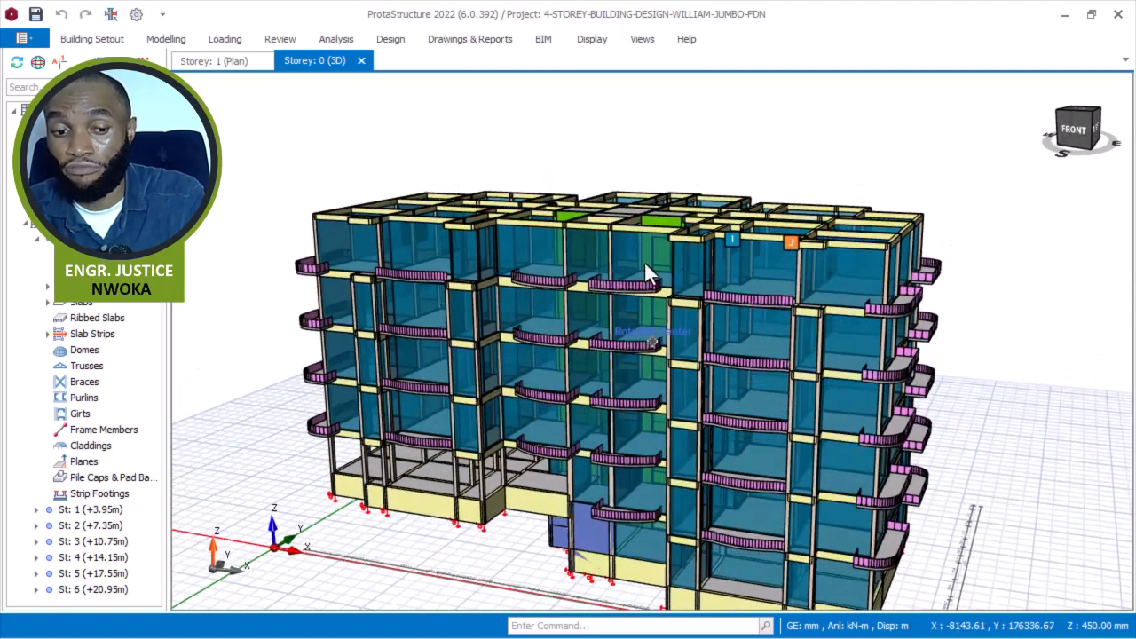
pyautogui.moveTo(570, 286); pyautogui.dragTo(654, 271, button='middle')
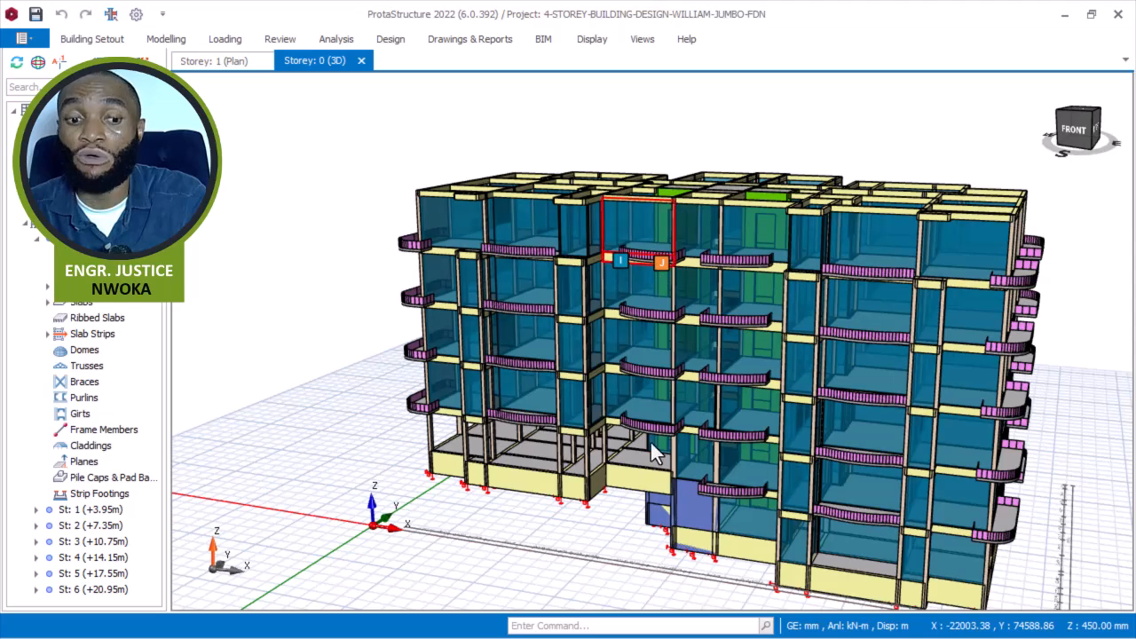
pyautogui.scroll(2, 644, 482)
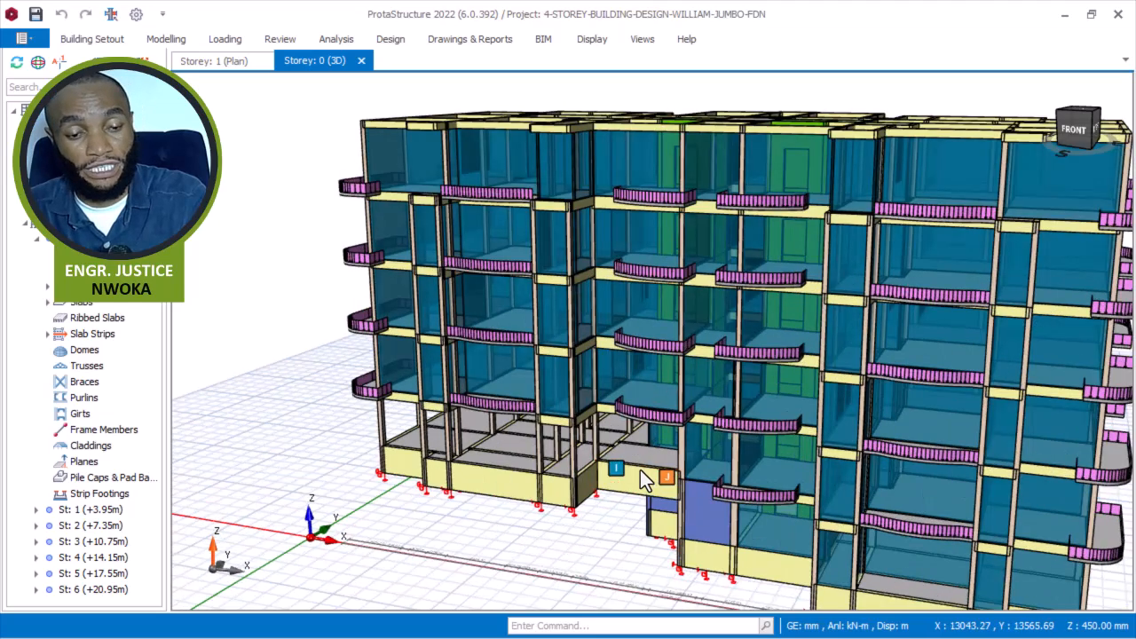
pyautogui.moveTo(653, 465)
pyautogui.mouseDown(button='middle')
pyautogui.moveTo(679, 443)
pyautogui.moveTo(680, 457)
pyautogui.moveTo(728, 450)
pyautogui.moveTo(701, 463)
pyautogui.mouseUp(button='middle')
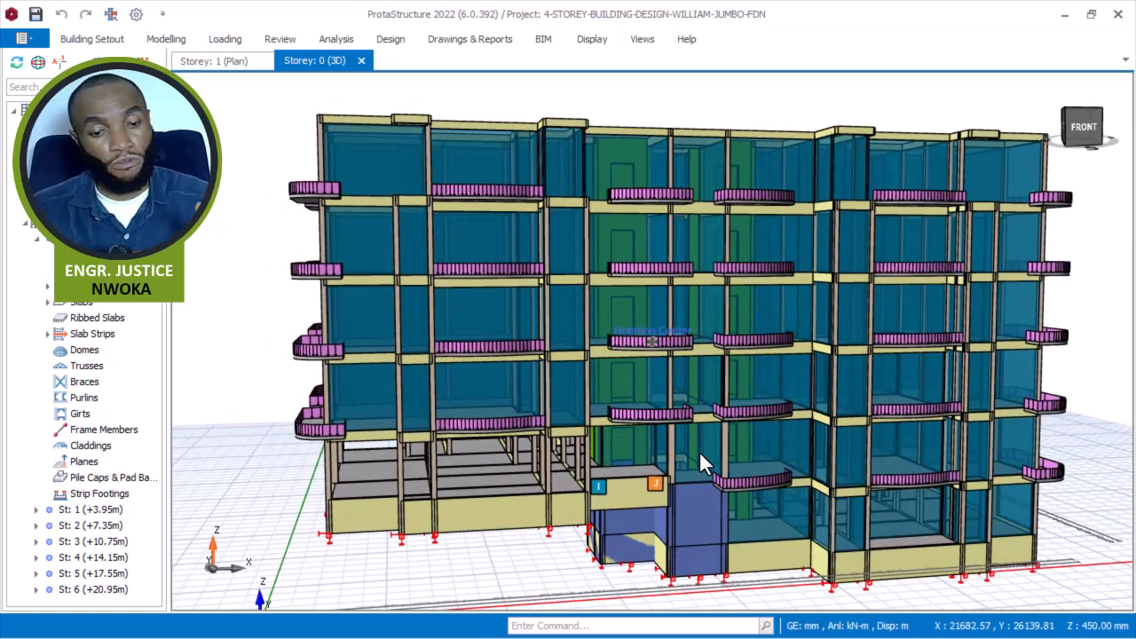
pyautogui.moveTo(743, 369); pyautogui.dragTo(680, 401, button='middle')
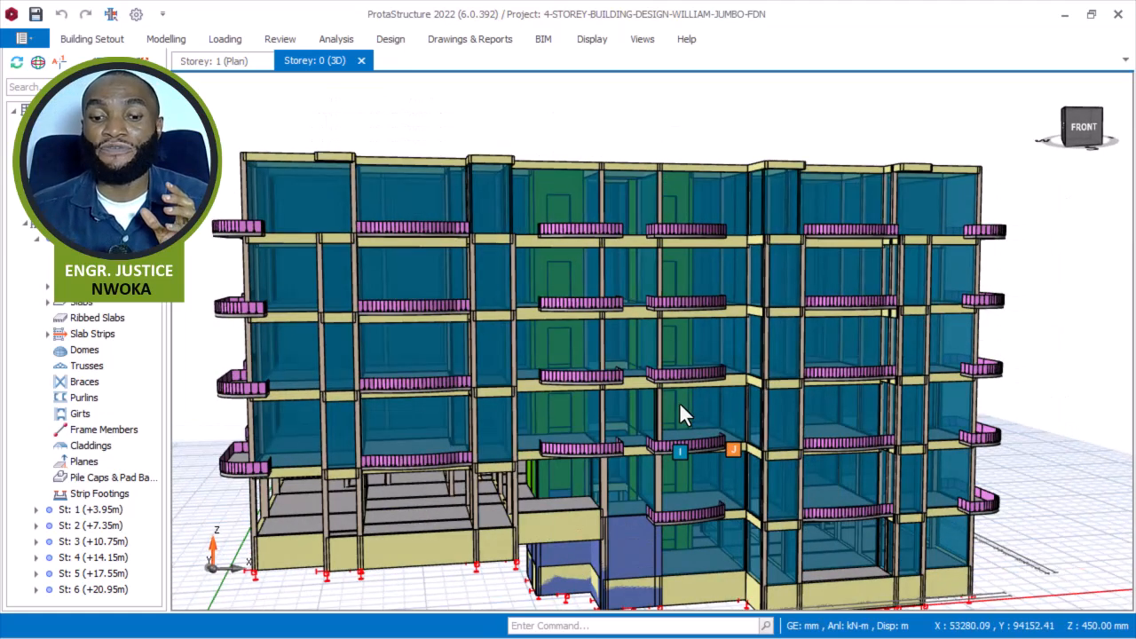
# - Return to the 4-STOREY-BUILDING-DESIGN model and review the storey 1 floor in 3D from above and from the front
pyautogui.click(1066, 16)
pyautogui.moveTo(761, 630)
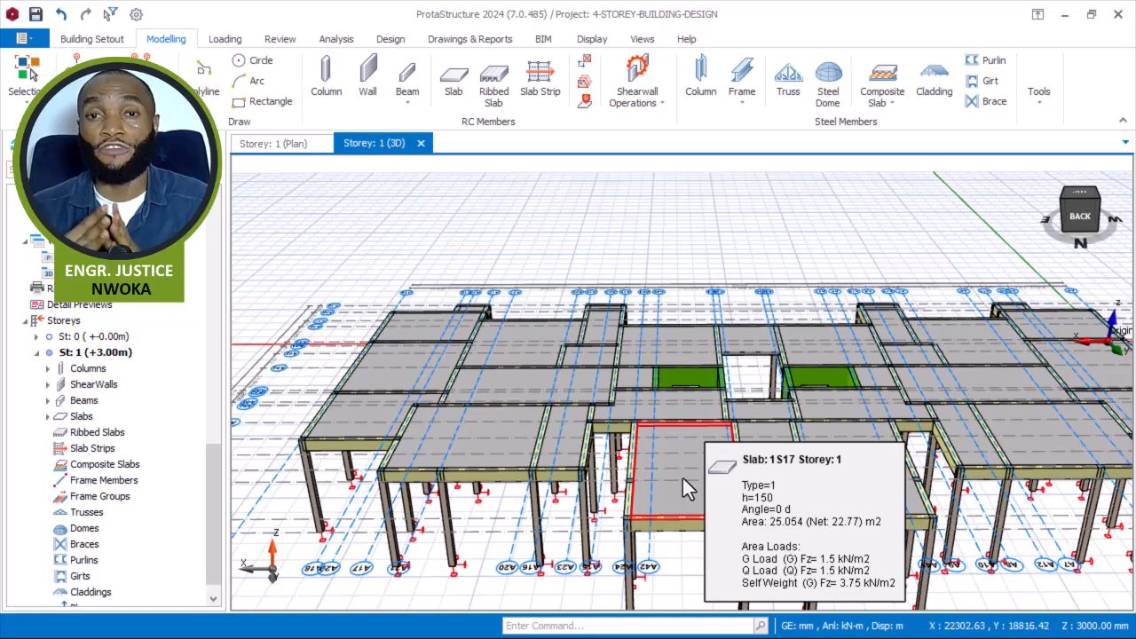
pyautogui.scroll(-1, 670, 273)
pyautogui.moveTo(670, 272); pyautogui.dragTo(426, 360, button='right')
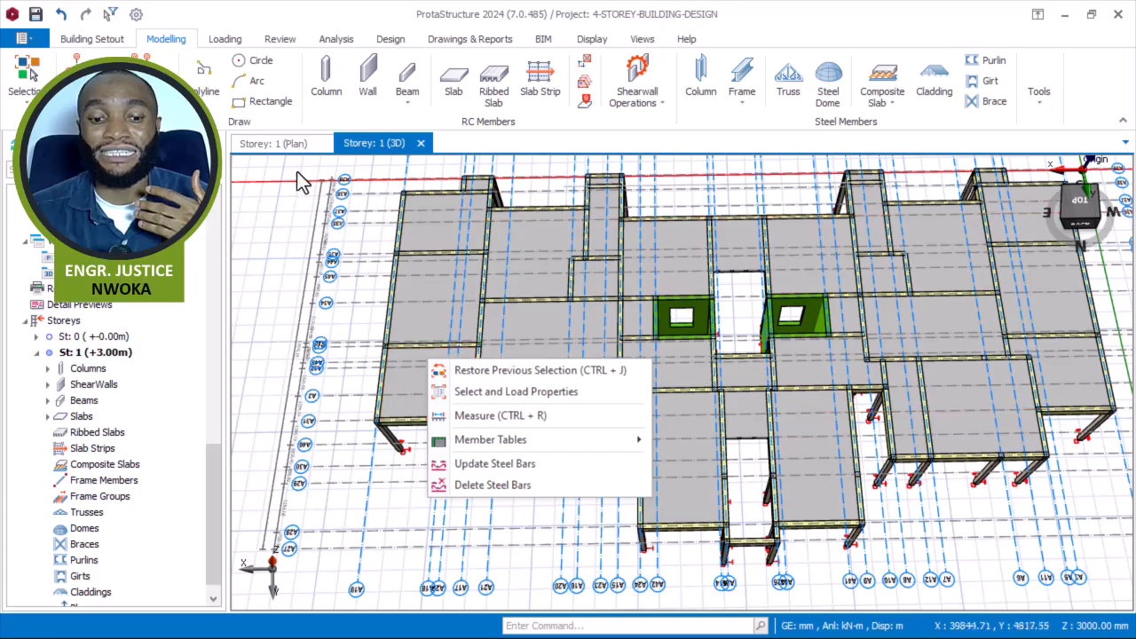
pyautogui.click(273, 127)
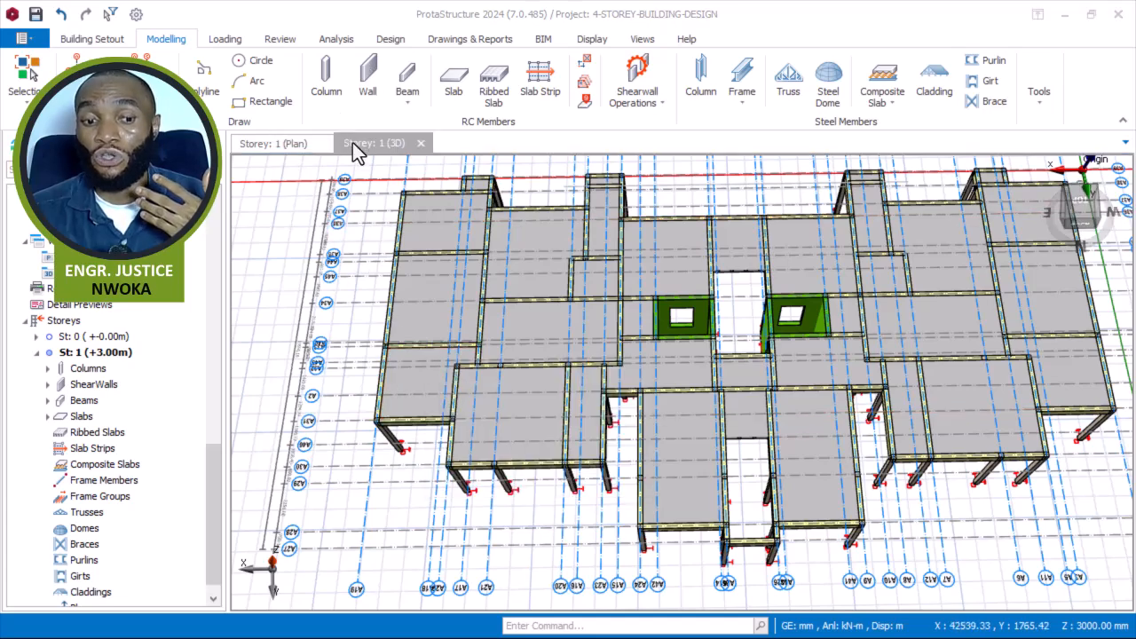
pyautogui.moveTo(650, 285); pyautogui.dragTo(664, 132, button='right')
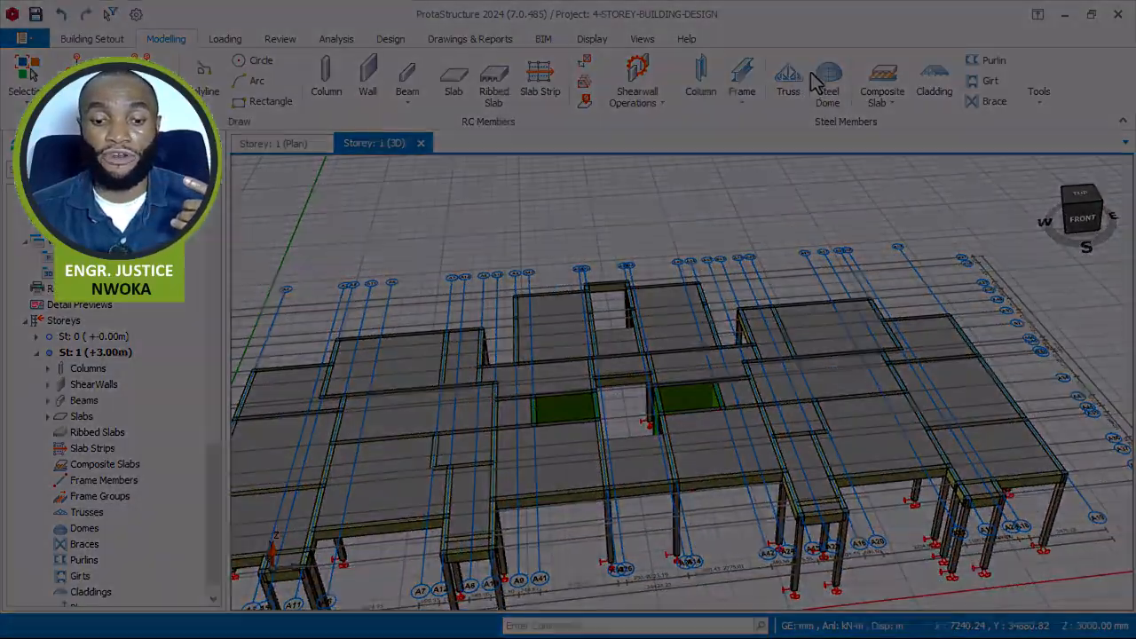